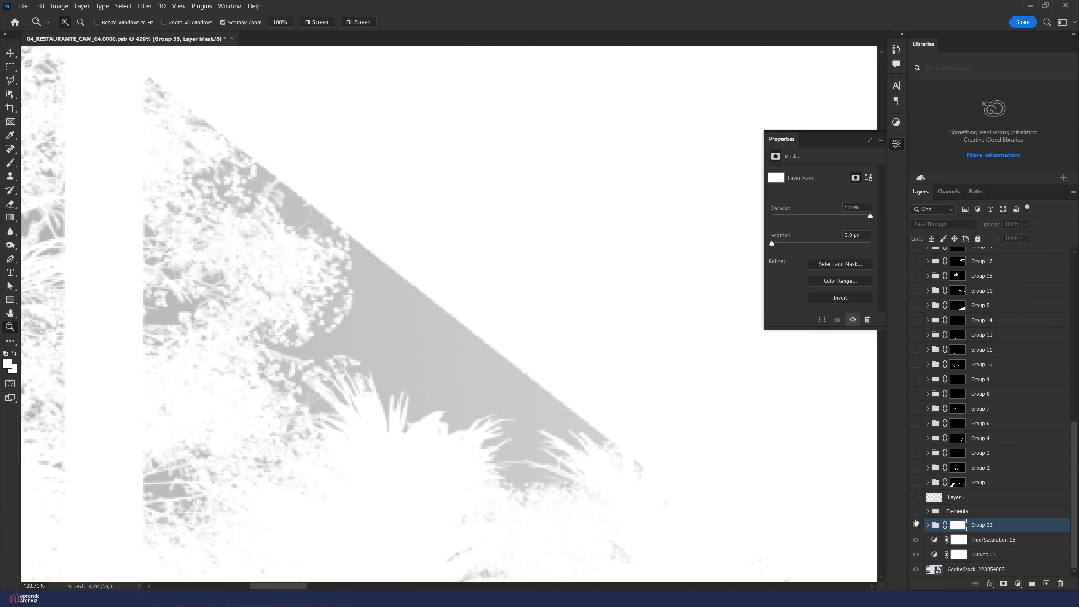
Step: Display the Group 33 layer mask on its own to examine the gray areas around the window vegetation
{"action": "left_click", "coordinate": [915, 525]}
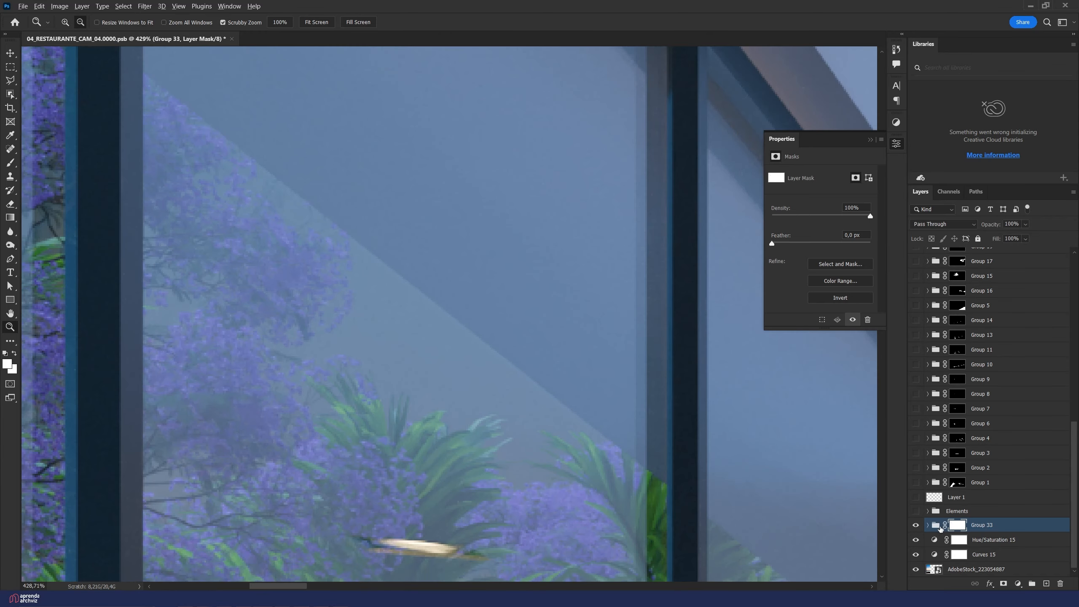
{"action": "left_click", "coordinate": [958, 525], "text": "alt"}
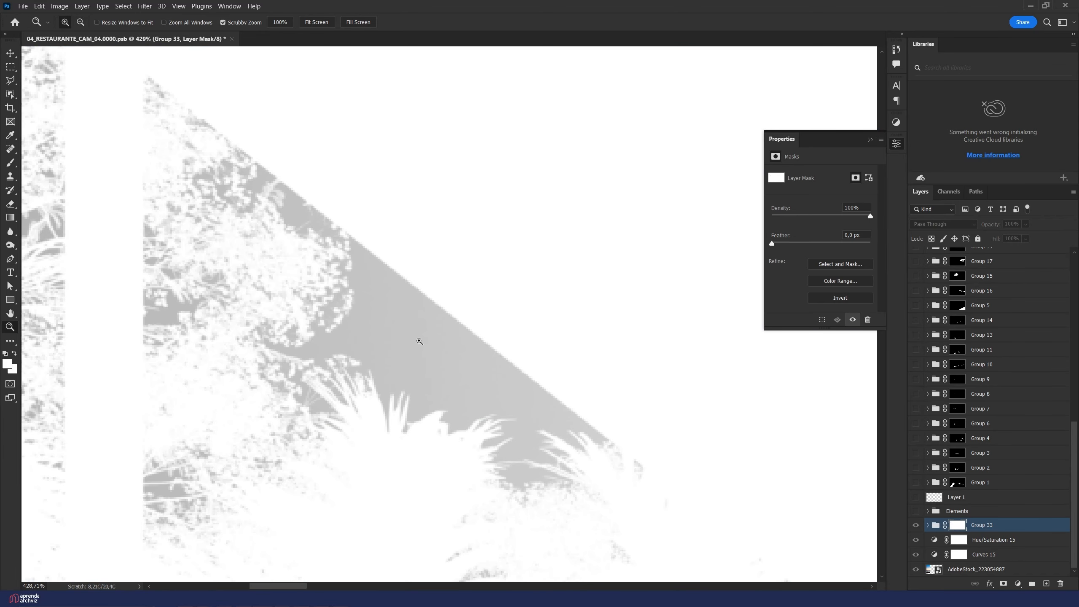
{"action": "scroll", "coordinate": [376, 361], "scroll_direction": "down", "scroll_amount": 6}
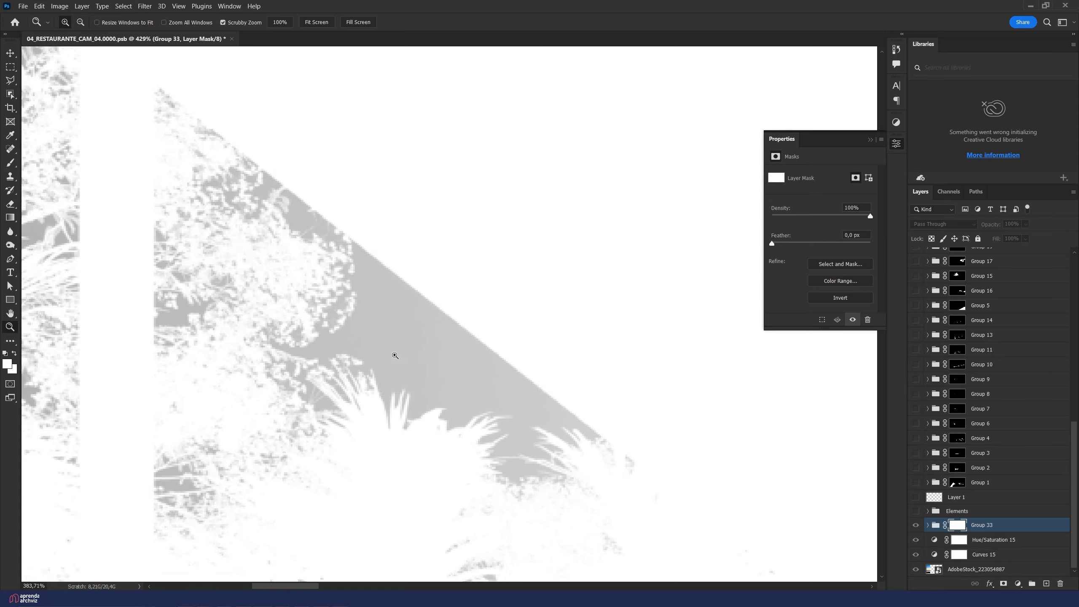
{"action": "scroll", "coordinate": [427, 348], "scroll_direction": "up", "scroll_amount": 3}
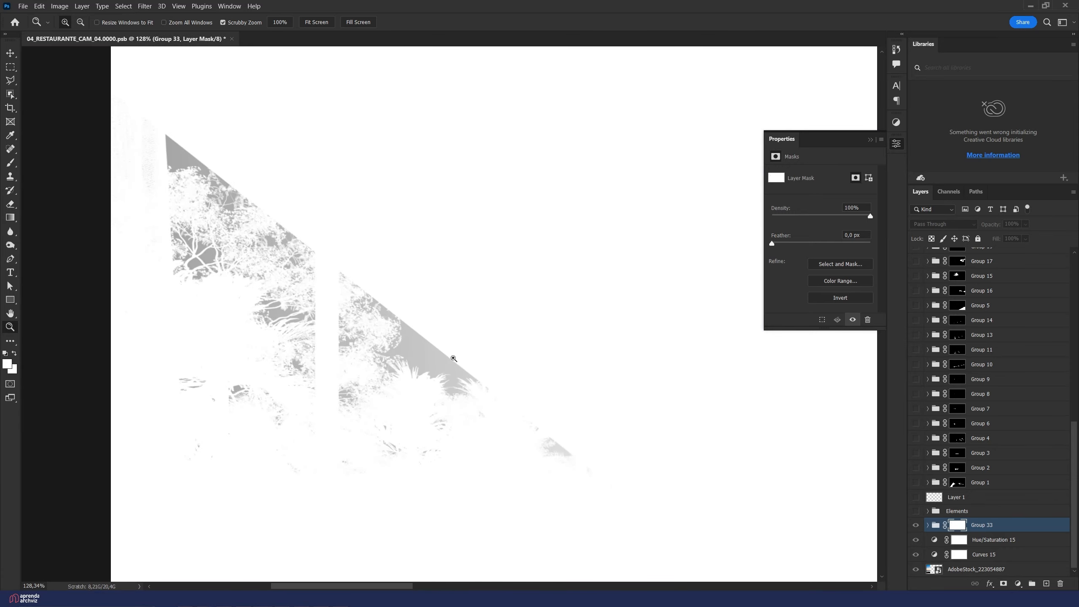
Step: Try refining the Group 33 layer mask in Select and Mask with Shift Edge at -100%
{"action": "left_click", "coordinate": [12, 70]}
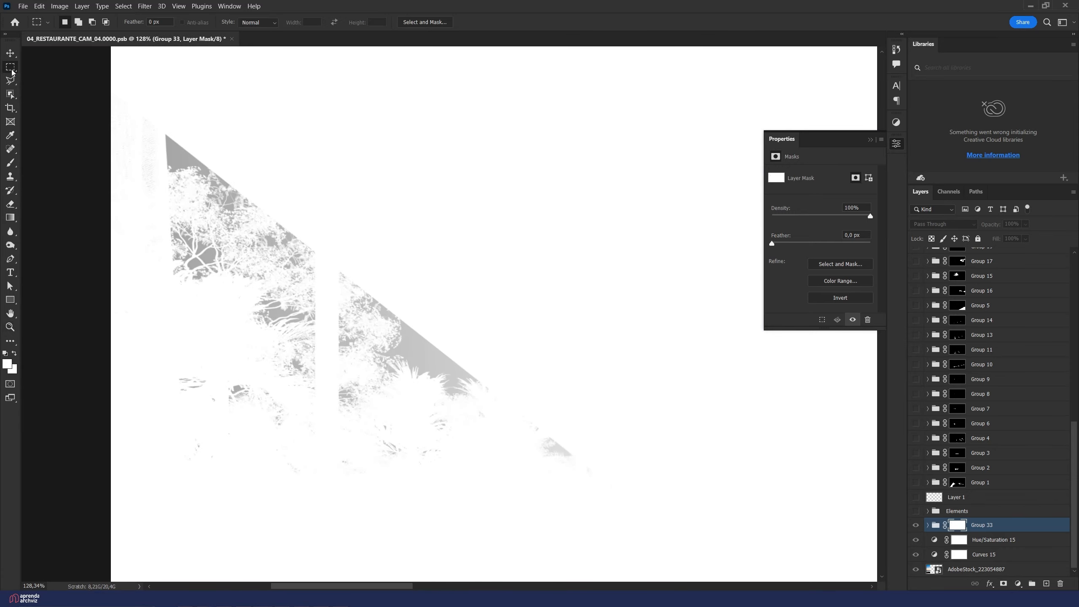
{"action": "left_click", "coordinate": [414, 23]}
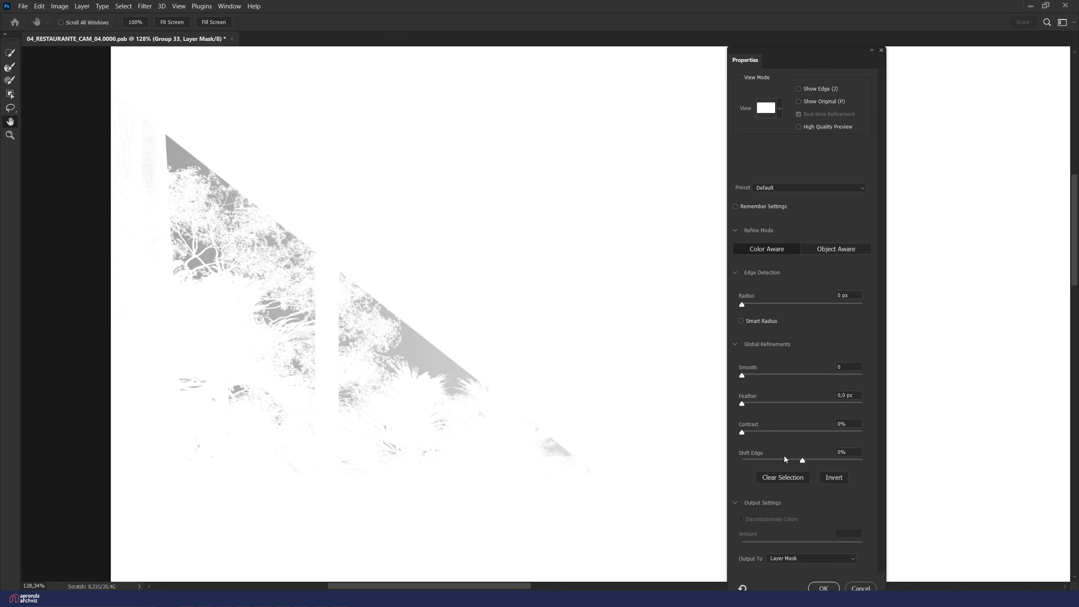
{"action": "left_click_drag", "start_coordinate": [779, 460], "coordinate": [742, 461]}
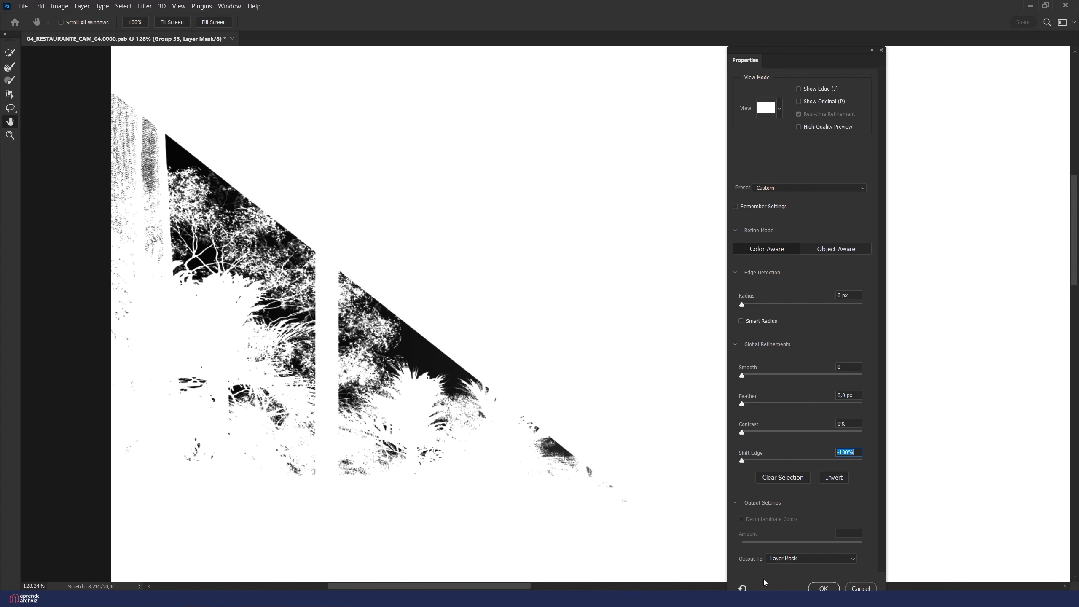
{"action": "left_click", "coordinate": [823, 589]}
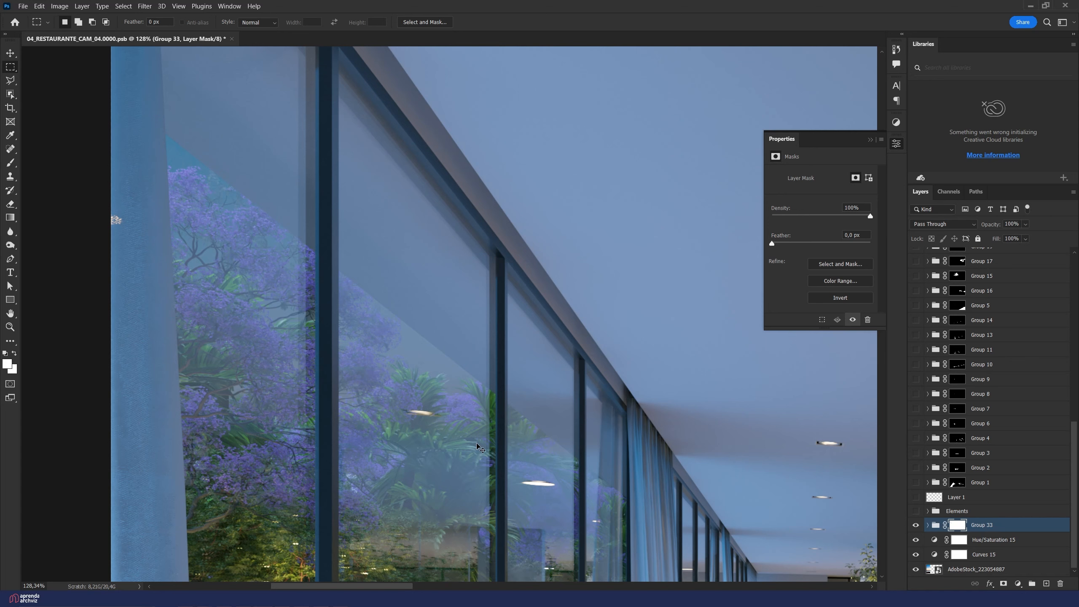
Step: Darken the gray areas of the Group 33 mask with Levels, moving the midtone input close to the white end
{"action": "key", "text": "ctrl+l"}
{"action": "left_click_drag", "start_coordinate": [724, 108], "coordinate": [544, 127]}
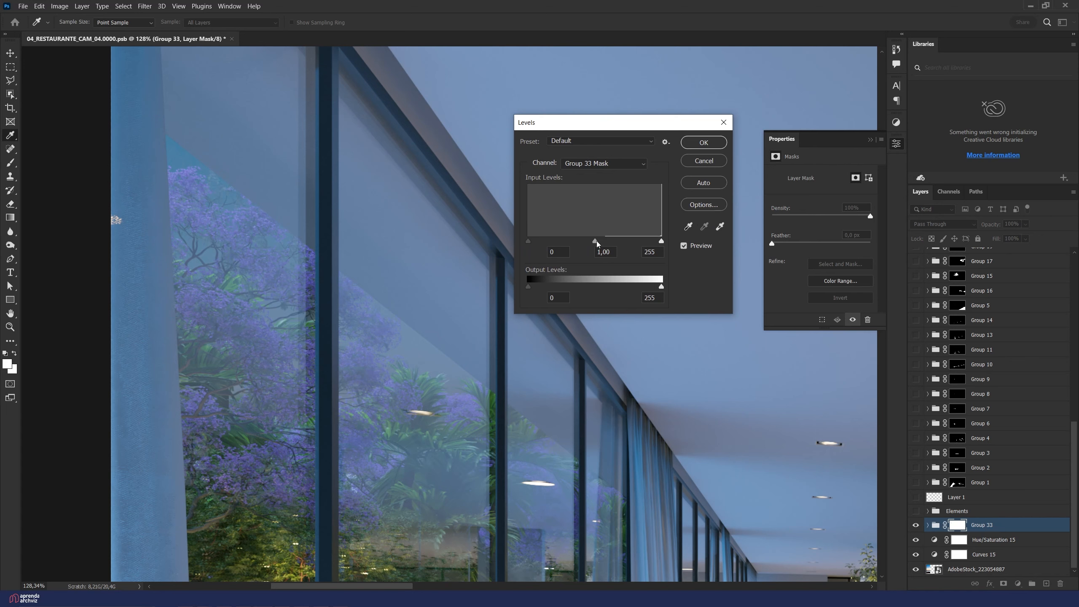
{"action": "left_click_drag", "start_coordinate": [596, 242], "coordinate": [653, 233]}
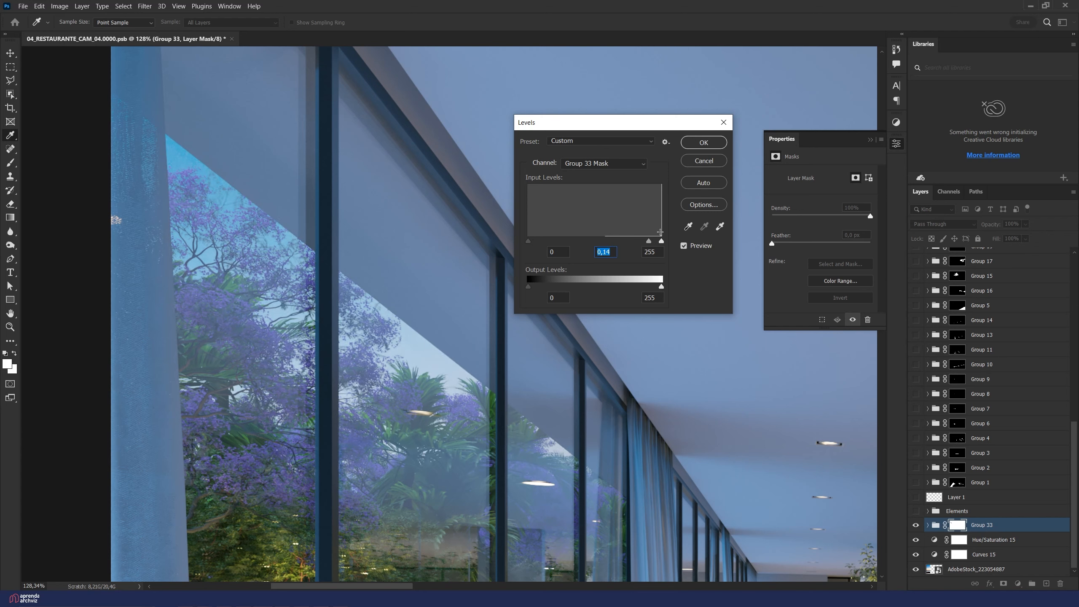
{"action": "left_click_drag", "start_coordinate": [653, 241], "coordinate": [656, 242]}
{"action": "left_click", "coordinate": [655, 242]}
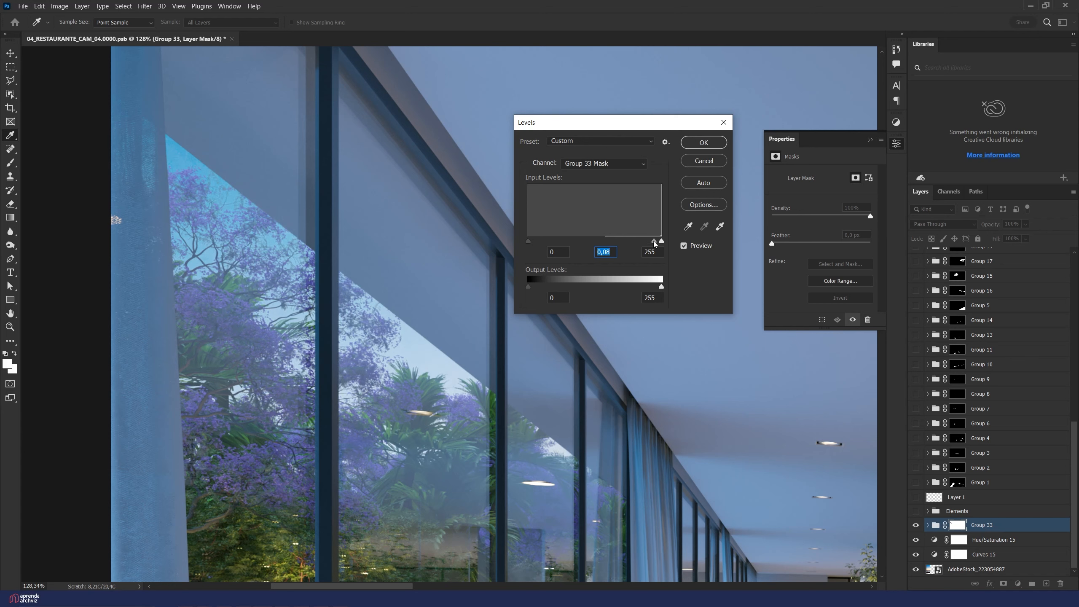
{"action": "left_click_drag", "start_coordinate": [655, 242], "coordinate": [651, 243]}
{"action": "left_click", "coordinate": [706, 145]}
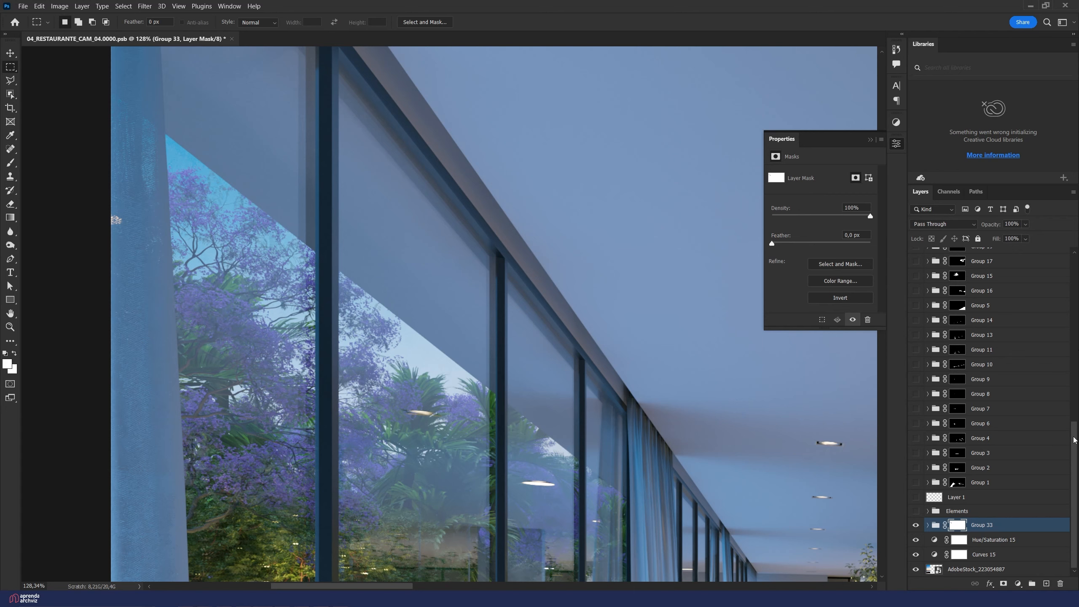
Step: Copy CESSENTIAL_Reflect.RGB out of the Elements group, place it between Hue/Saturation 15 and Group 33, and make it visible
{"action": "left_click", "coordinate": [1037, 540]}
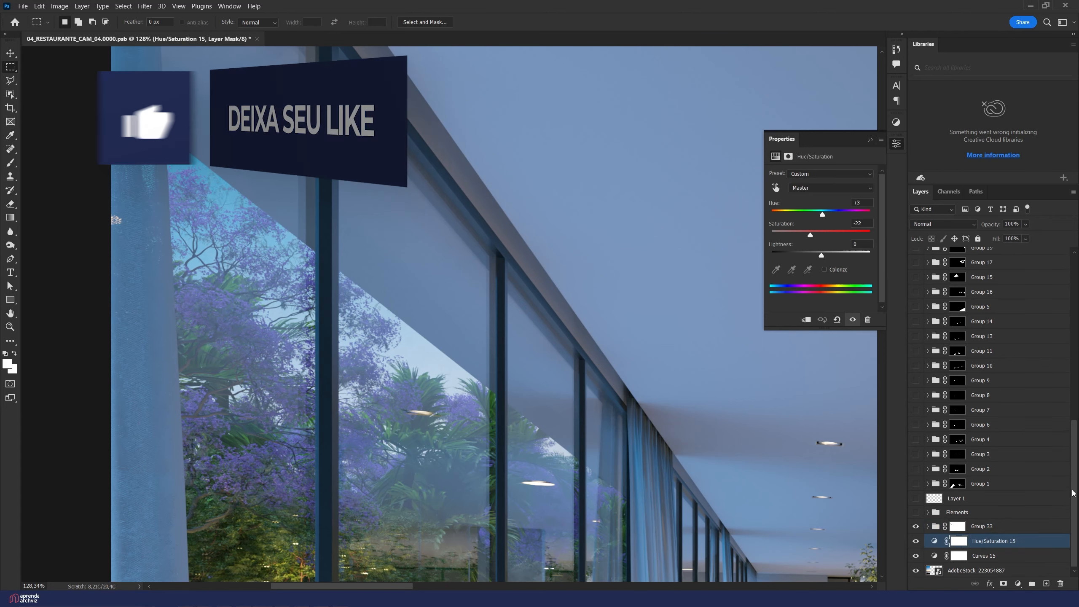
{"action": "left_click", "coordinate": [928, 512]}
{"action": "left_click", "coordinate": [990, 427]}
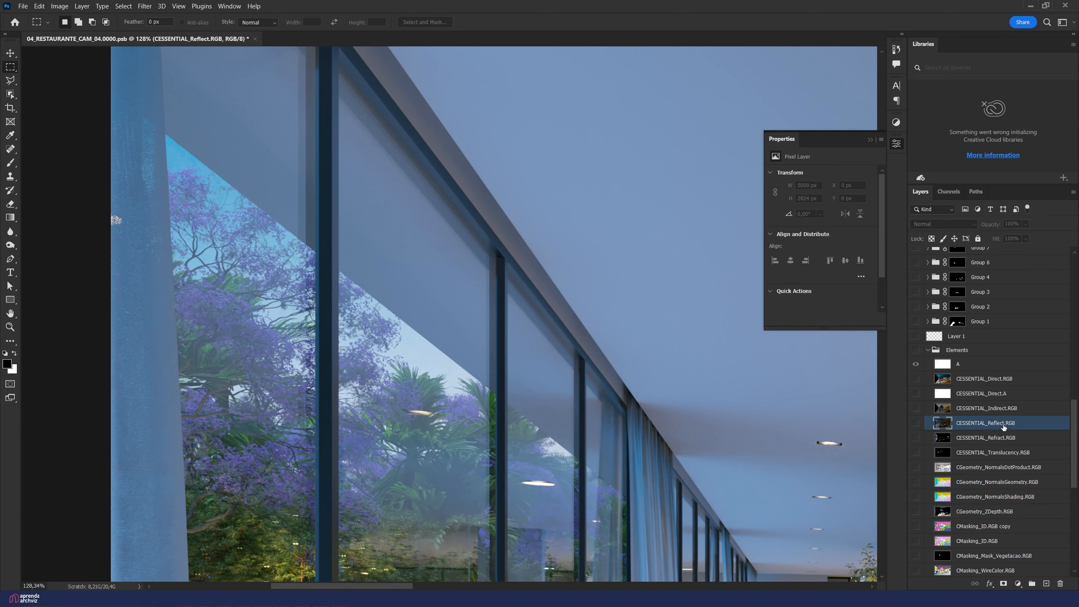
{"action": "left_click_drag", "start_coordinate": [978, 428], "coordinate": [969, 344]}
{"action": "left_click", "coordinate": [929, 366]}
{"action": "left_click_drag", "start_coordinate": [956, 498], "coordinate": [956, 532]}
{"action": "left_click", "coordinate": [916, 525]}
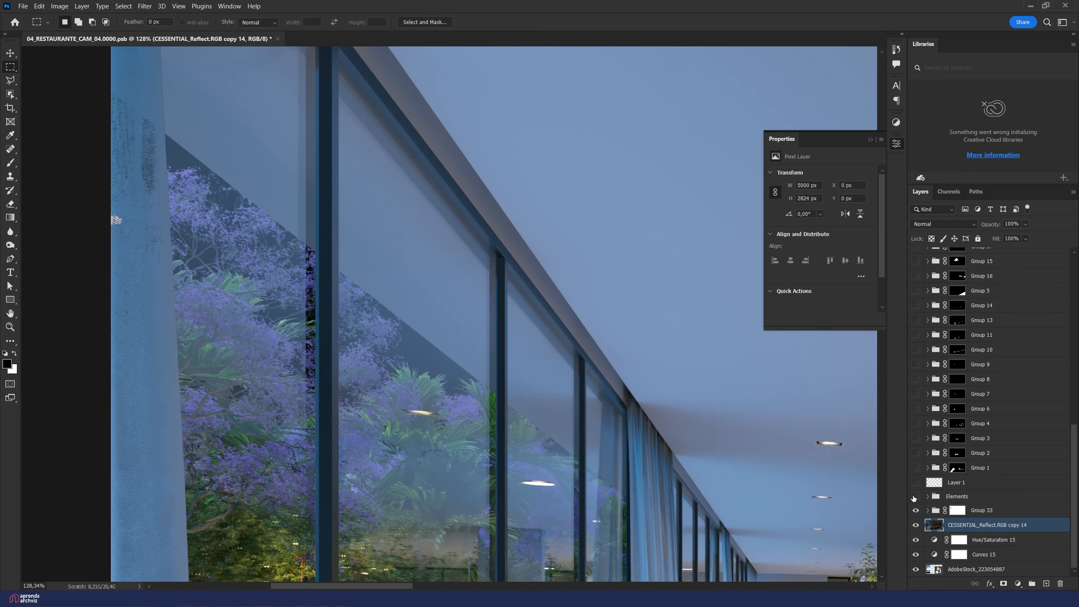
Step: Set the reflection copy's blend mode to Screen and move it to about X -231 px, Y -389 px
{"action": "left_click", "coordinate": [939, 224]}
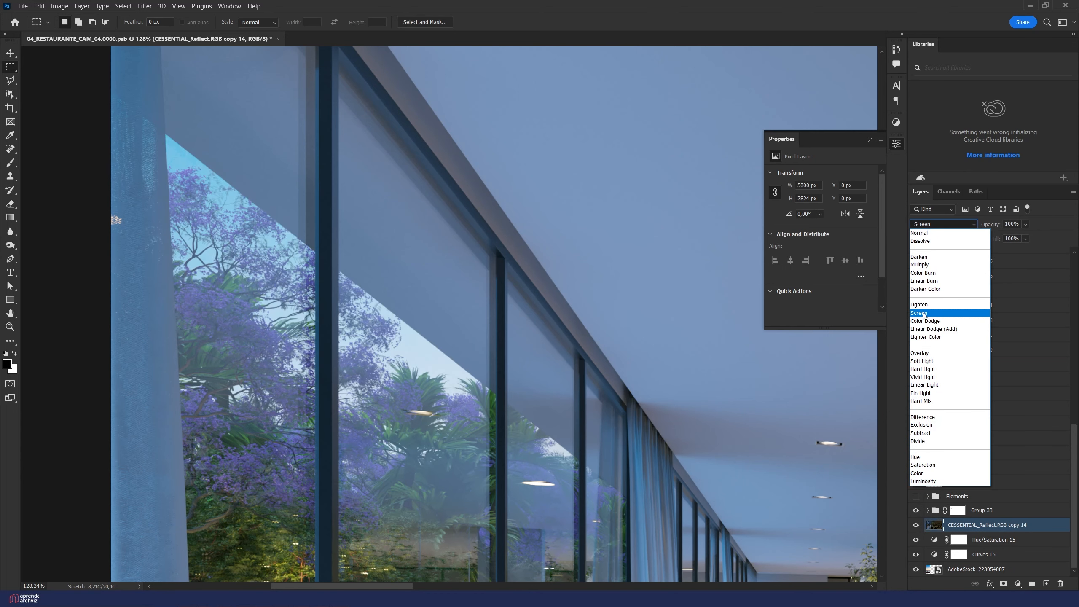
{"action": "left_click", "coordinate": [924, 313]}
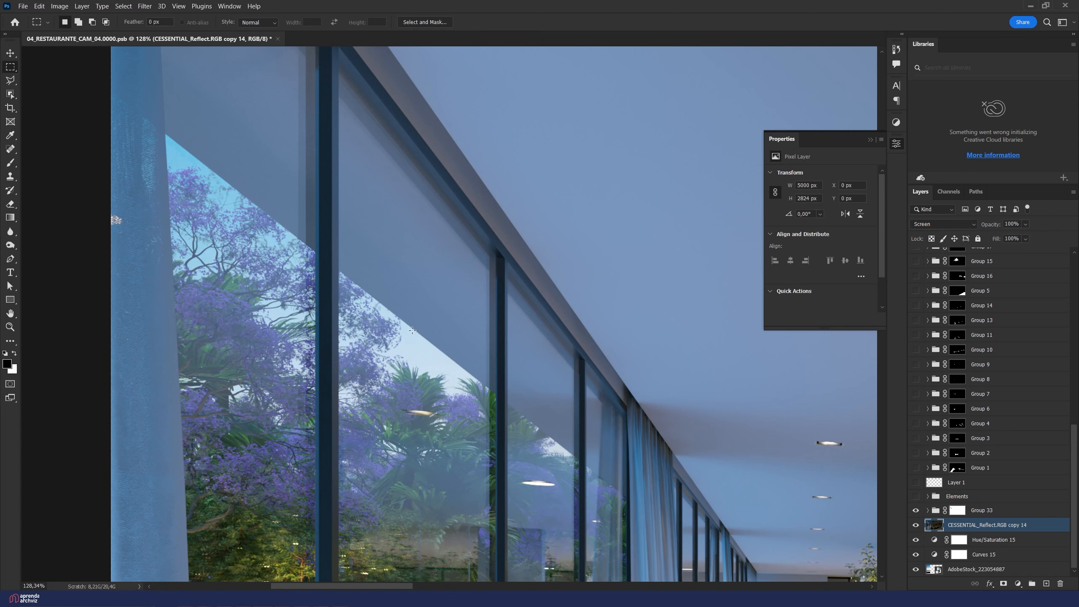
{"action": "key", "text": "v"}
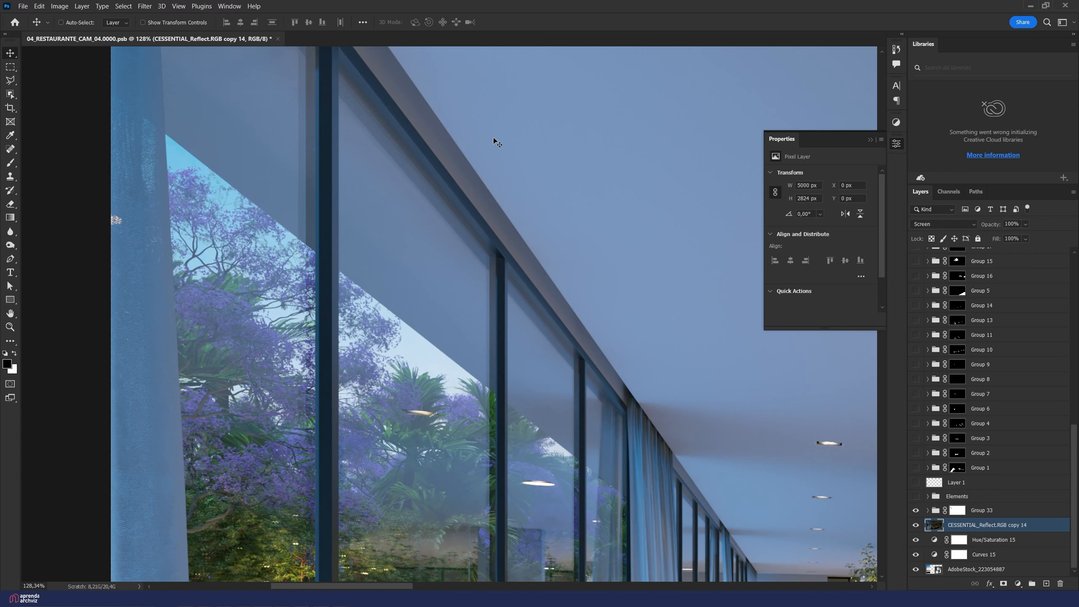
{"action": "left_click_drag", "start_coordinate": [471, 366], "coordinate": [455, 316]}
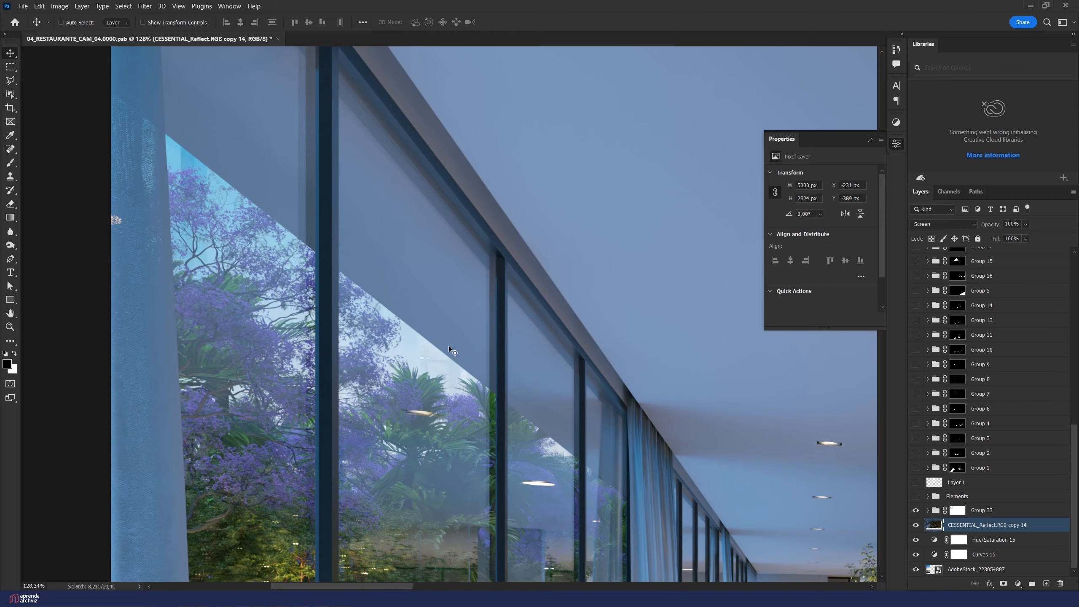
Step: Compare the window view with the reflection copy hidden and shown, including in the wider image
{"action": "key", "text": "z"}
{"action": "left_click_drag", "start_coordinate": [434, 363], "coordinate": [456, 367]}
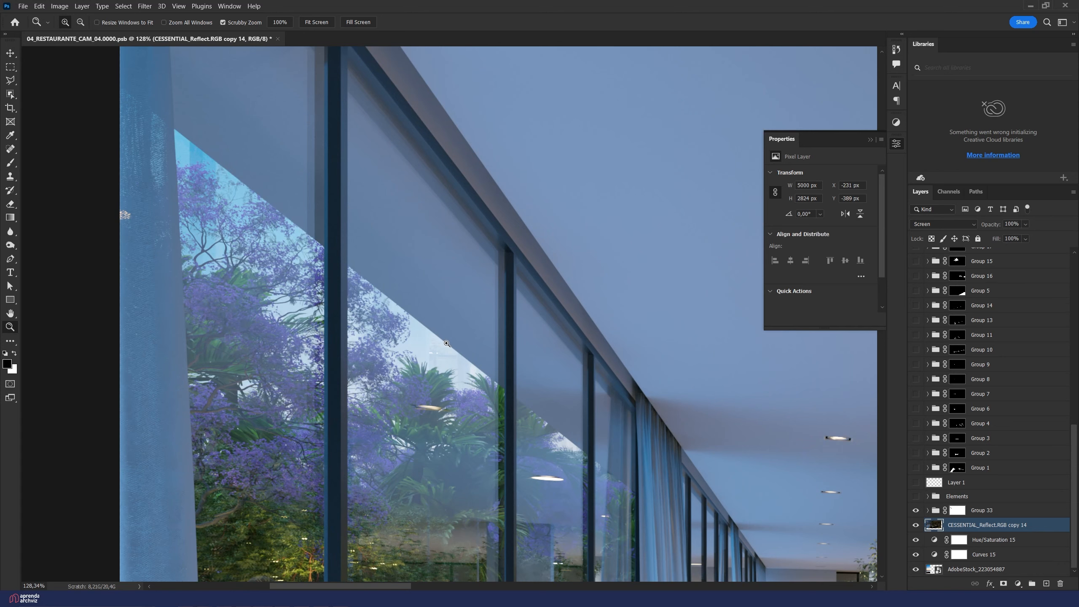
{"action": "left_click", "coordinate": [916, 525]}
{"action": "left_click", "coordinate": [915, 525]}
{"action": "left_click", "coordinate": [915, 527]}
{"action": "left_click", "coordinate": [915, 527]}
{"action": "left_click_drag", "start_coordinate": [461, 427], "coordinate": [417, 428]}
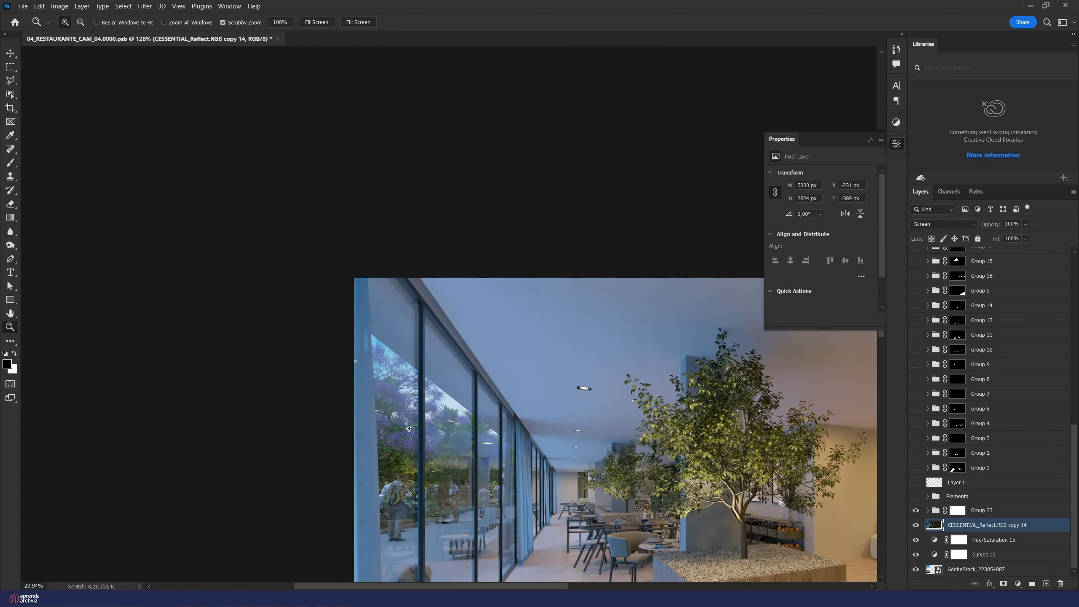
Step: Compare the image with Group 1's adjustments shown and hidden, leaving Group 1 and Layer 1 hidden
{"action": "left_click", "coordinate": [916, 468]}
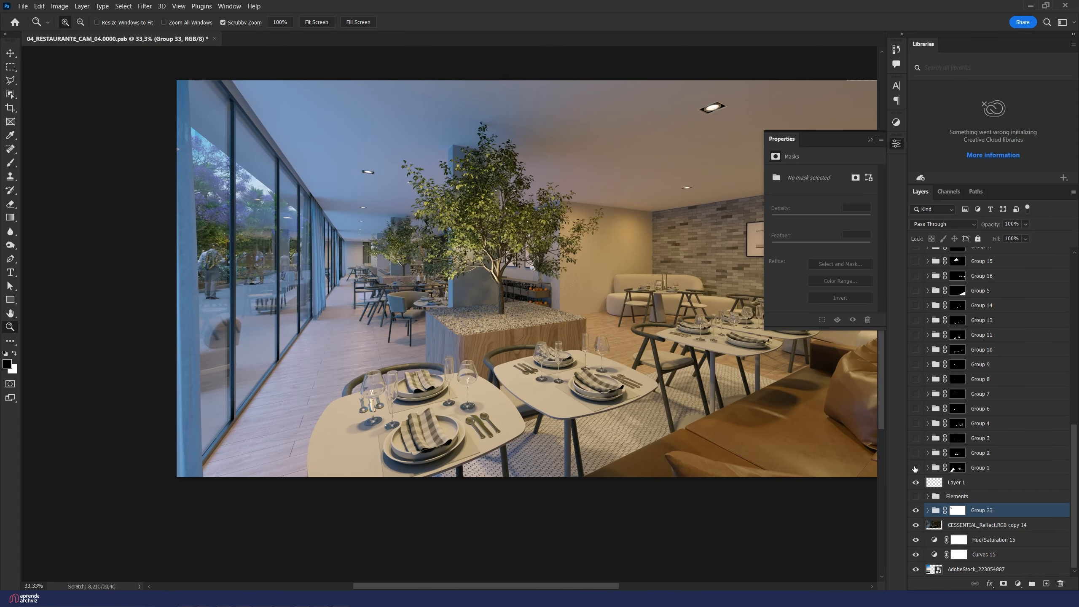
{"action": "left_click", "coordinate": [915, 468]}
{"action": "left_click", "coordinate": [915, 468]}
{"action": "left_click", "coordinate": [915, 468]}
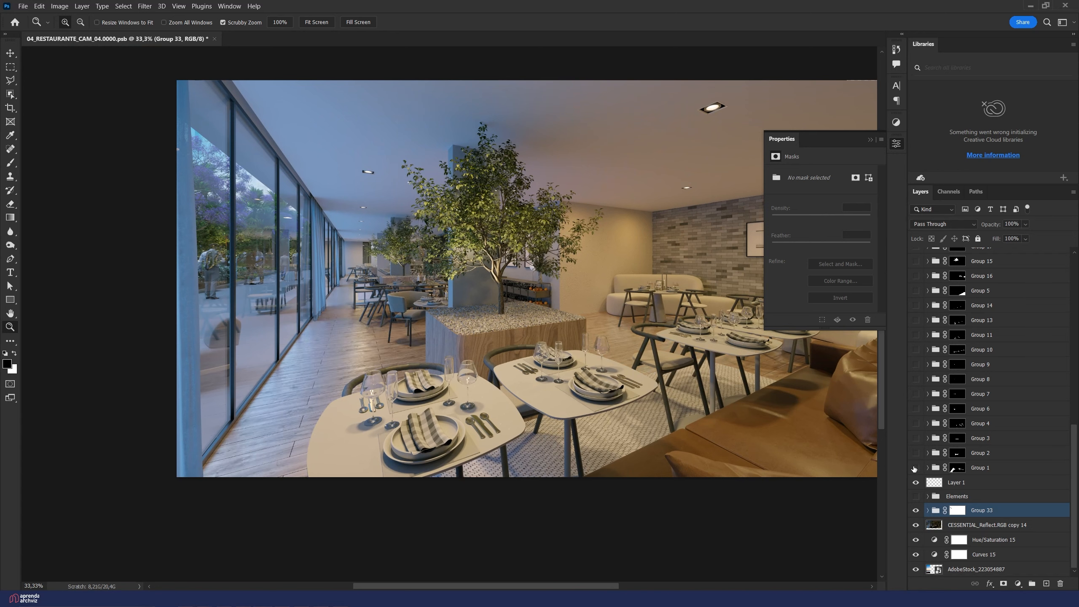
{"action": "left_click", "coordinate": [915, 468]}
{"action": "left_click", "coordinate": [917, 485]}
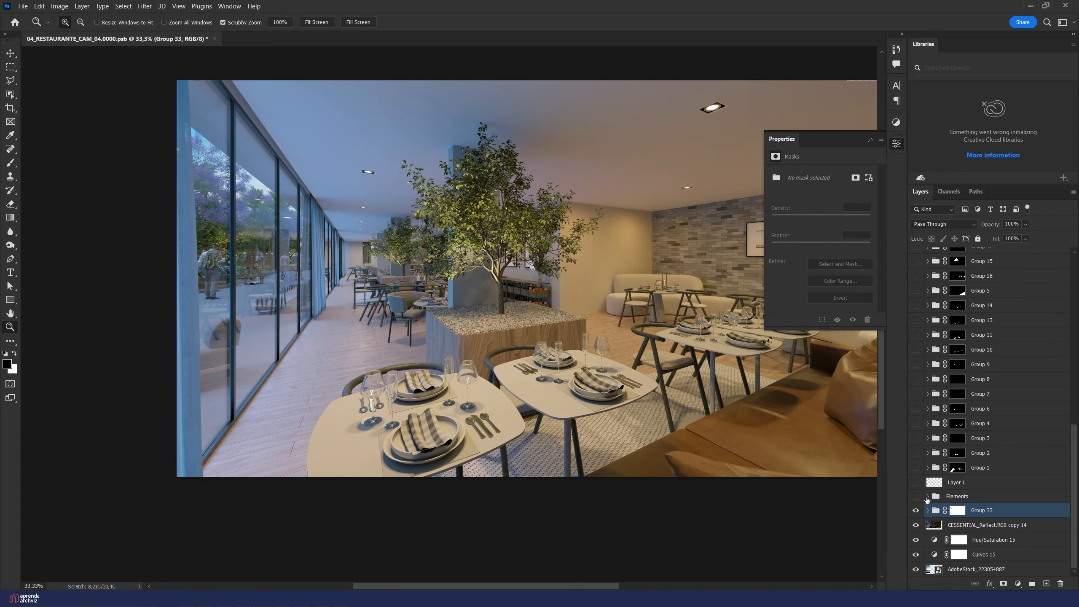
Step: Show the Elements group with its layer A hidden, and briefly preview the CMasking_WireColor.RGB pass
{"action": "left_click", "coordinate": [928, 496]}
{"action": "scroll", "coordinate": [927, 500], "scroll_direction": "down", "scroll_amount": 3}
{"action": "left_click", "coordinate": [916, 421]}
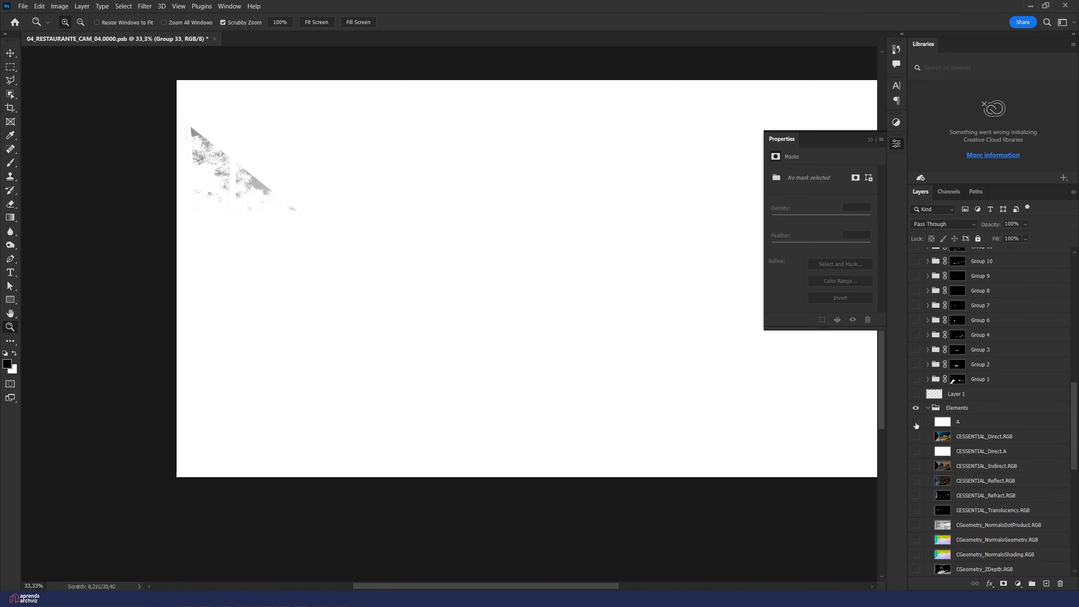
{"action": "left_click", "coordinate": [916, 423]}
{"action": "scroll", "coordinate": [917, 421], "scroll_direction": "down", "scroll_amount": 5}
{"action": "left_click", "coordinate": [916, 421]}
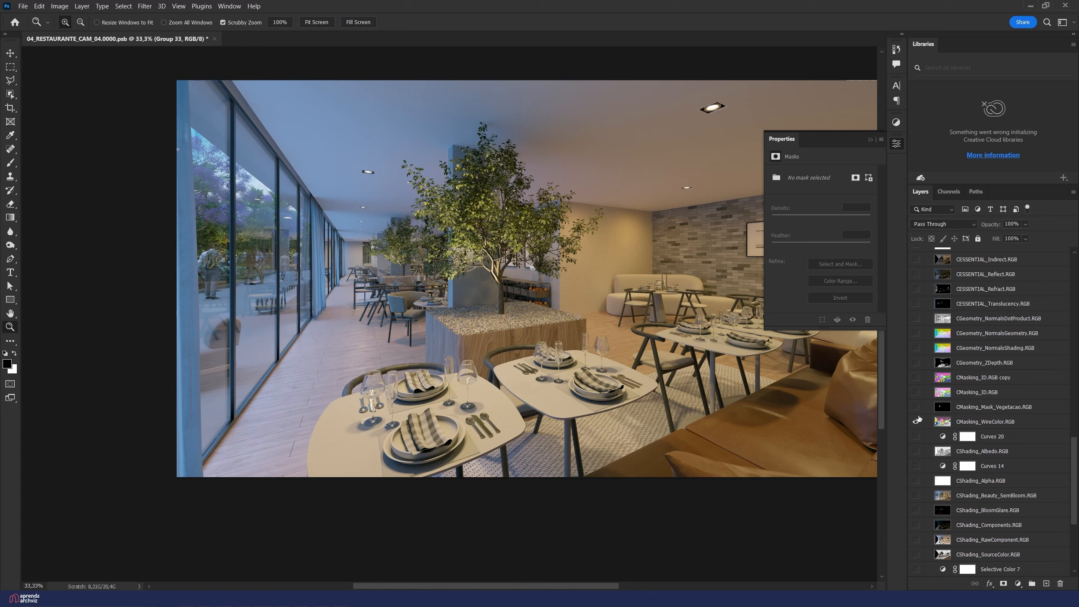
{"action": "left_click", "coordinate": [917, 421]}
Step: Examine the layer mask of Group 1 on its own and return to the normal image view
{"action": "scroll", "coordinate": [992, 447], "scroll_direction": "up", "scroll_amount": 5}
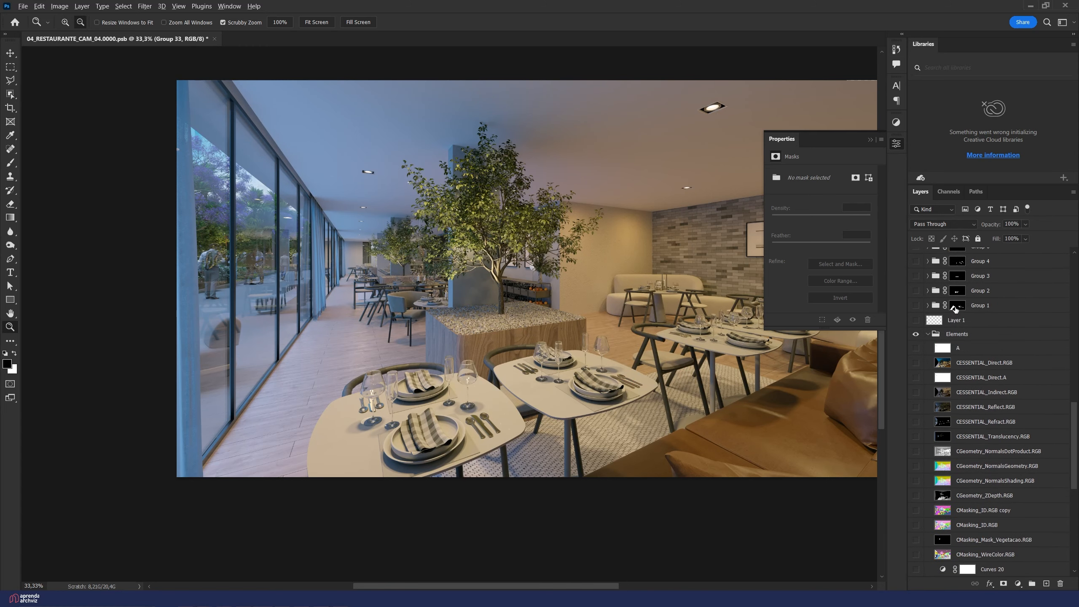
{"action": "left_click", "coordinate": [958, 308], "text": "alt"}
{"action": "left_click", "coordinate": [959, 308], "text": "alt"}
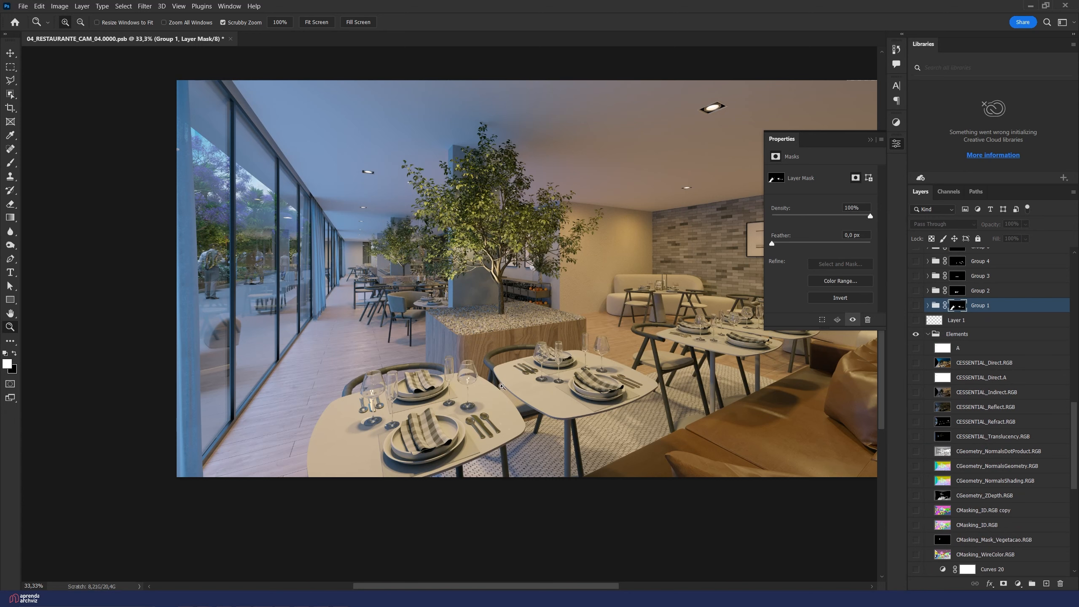
Step: Move the CMasking_WireColor.RGB layer above CMasking_Mask_Vegetacao.RGB, directly below CMasking_ID.RGB
{"action": "left_click", "coordinate": [985, 515]}
{"action": "scroll", "coordinate": [973, 497], "scroll_direction": "down", "scroll_amount": 3}
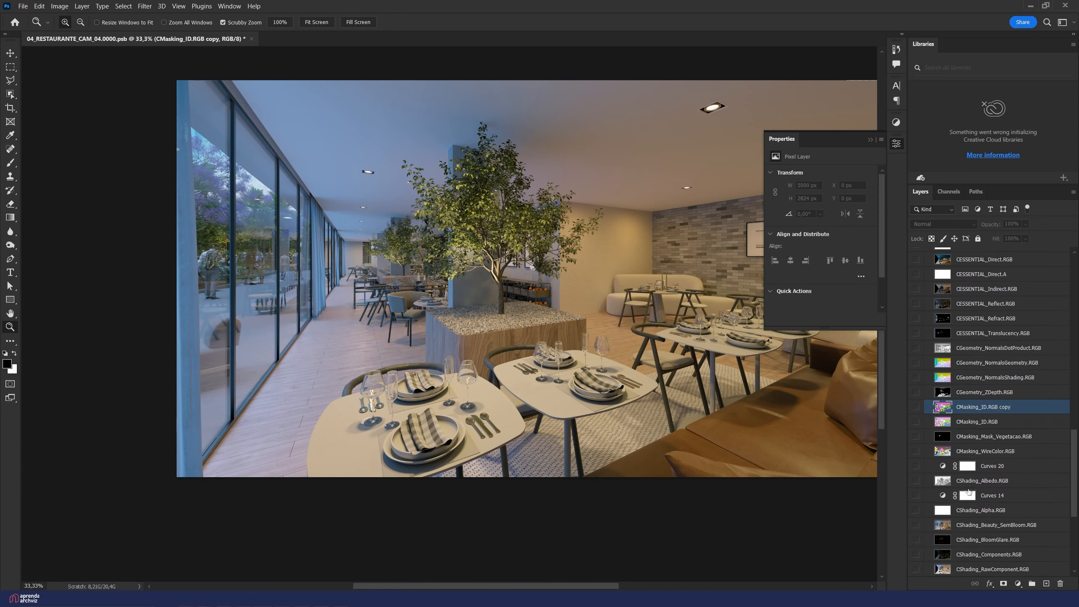
{"action": "left_click_drag", "start_coordinate": [966, 455], "coordinate": [1014, 447]}
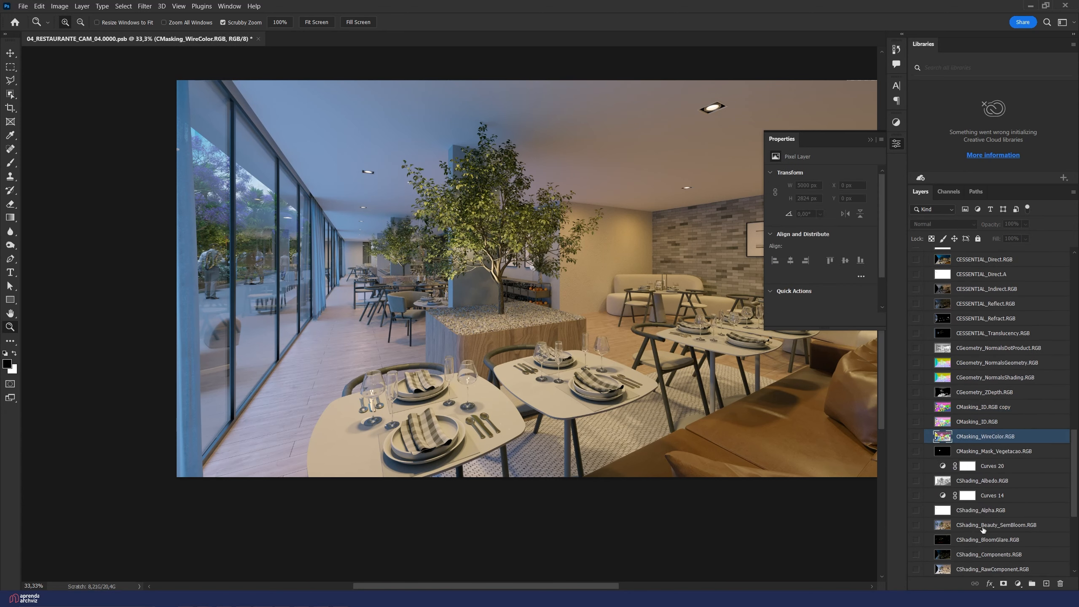
Step: Select the CMasking_ID.RGB layer in the Elements group and make it visible
{"action": "scroll", "coordinate": [982, 529], "scroll_direction": "down", "scroll_amount": 5}
{"action": "scroll", "coordinate": [935, 382], "scroll_direction": "up", "scroll_amount": 2}
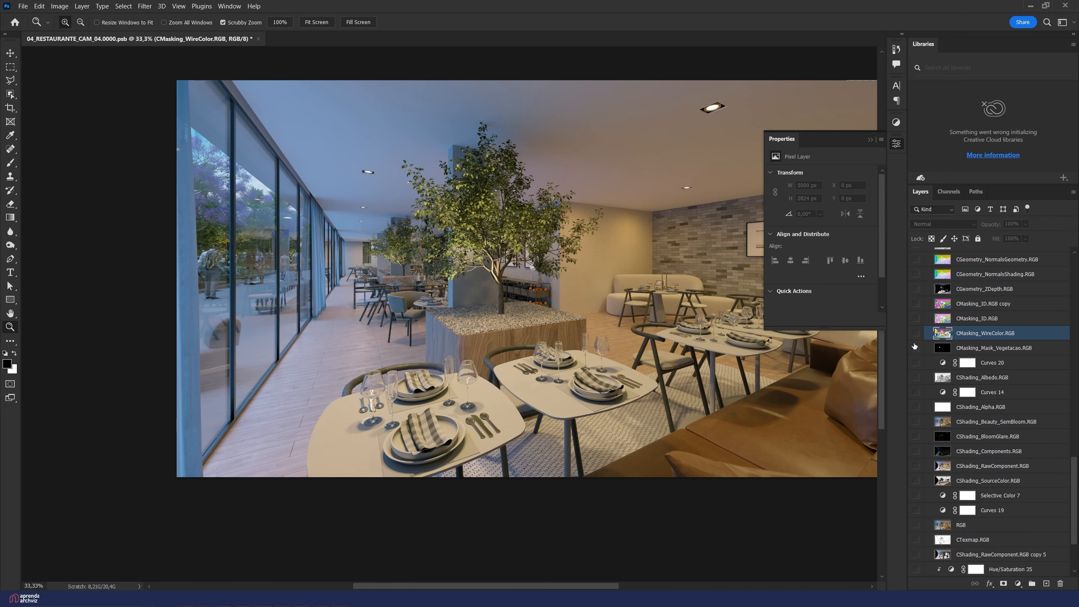
{"action": "left_click", "coordinate": [916, 318]}
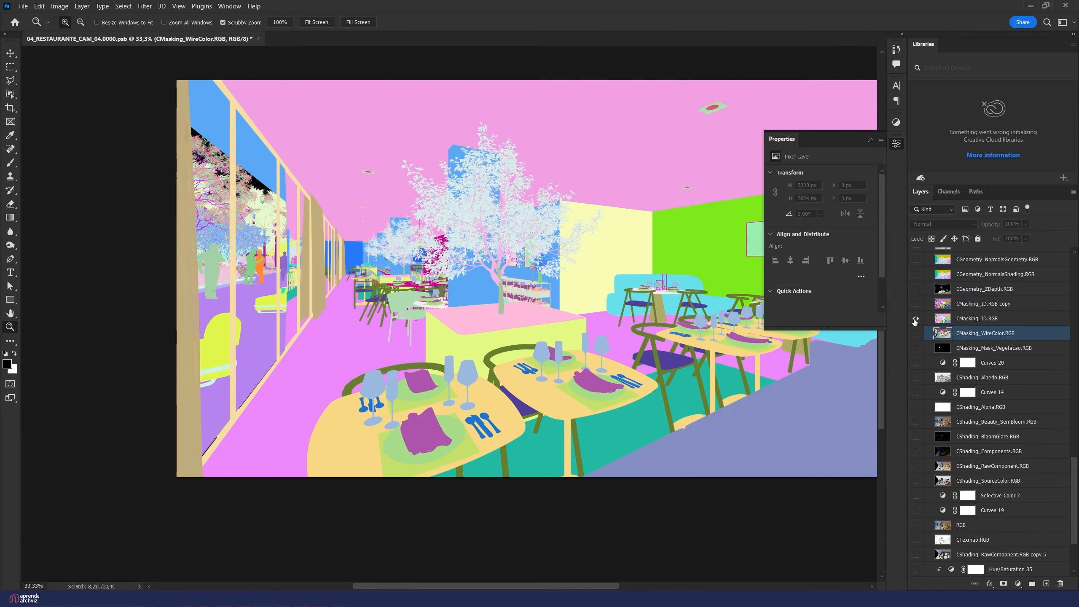
{"action": "left_click", "coordinate": [916, 320]}
{"action": "left_click", "coordinate": [960, 320]}
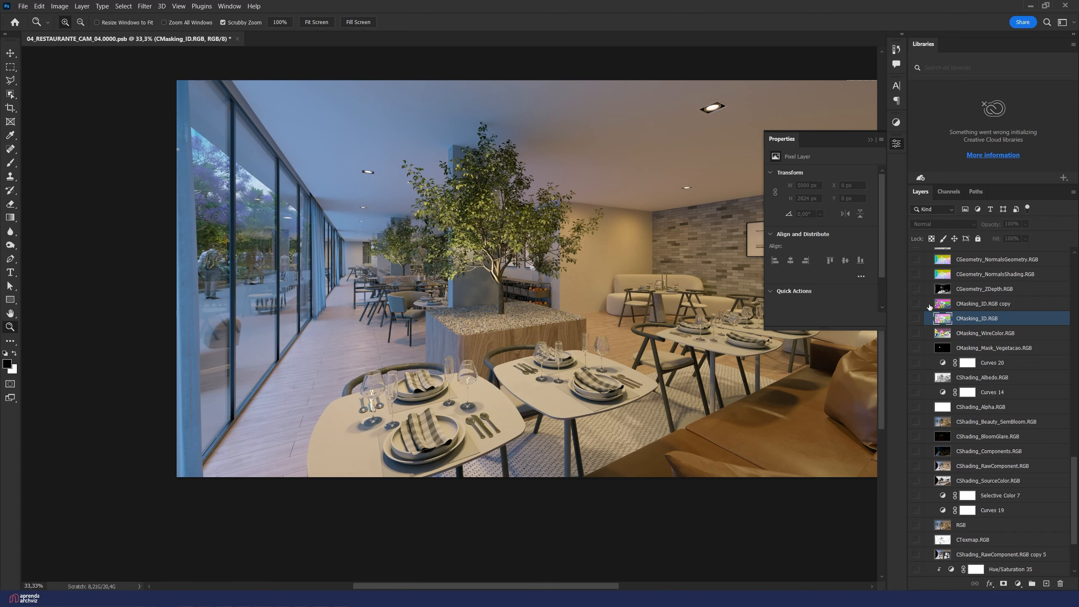
{"action": "scroll", "coordinate": [969, 348], "scroll_direction": "up", "scroll_amount": 6}
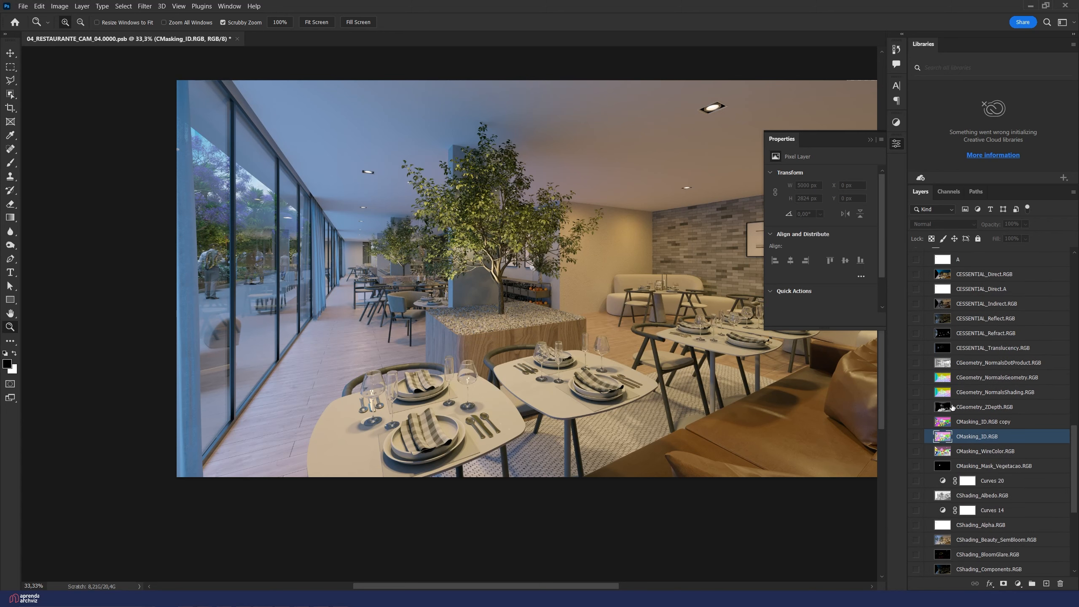
{"action": "left_click", "coordinate": [916, 438]}
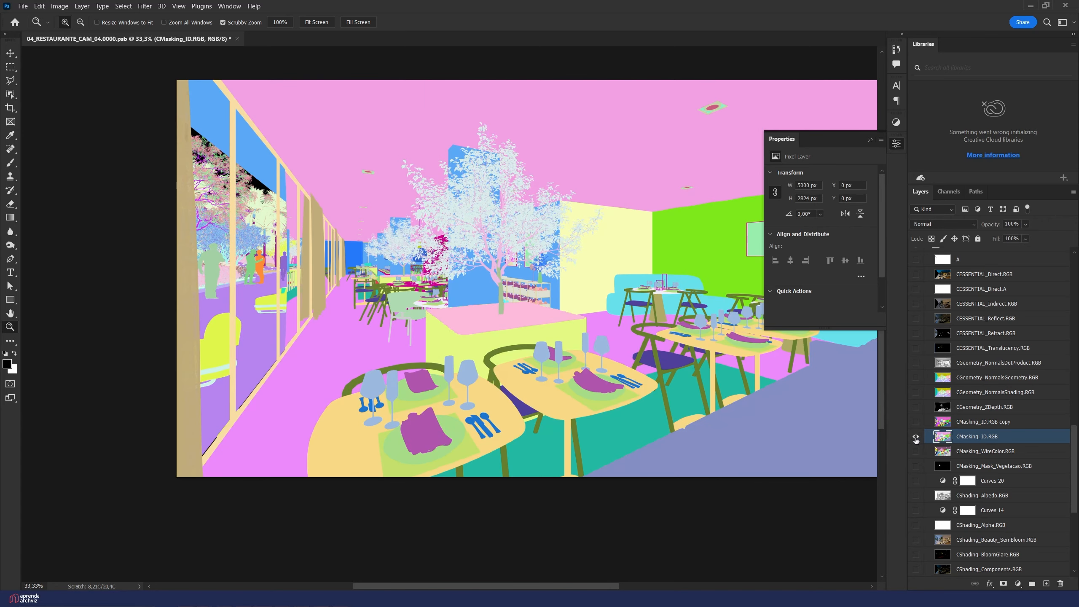
Step: Compare the CMasking_ID.RGB pass with the final render by toggling the layer's visibility
{"action": "left_click", "coordinate": [916, 438]}
{"action": "left_click", "coordinate": [916, 438]}
{"action": "left_click", "coordinate": [916, 438]}
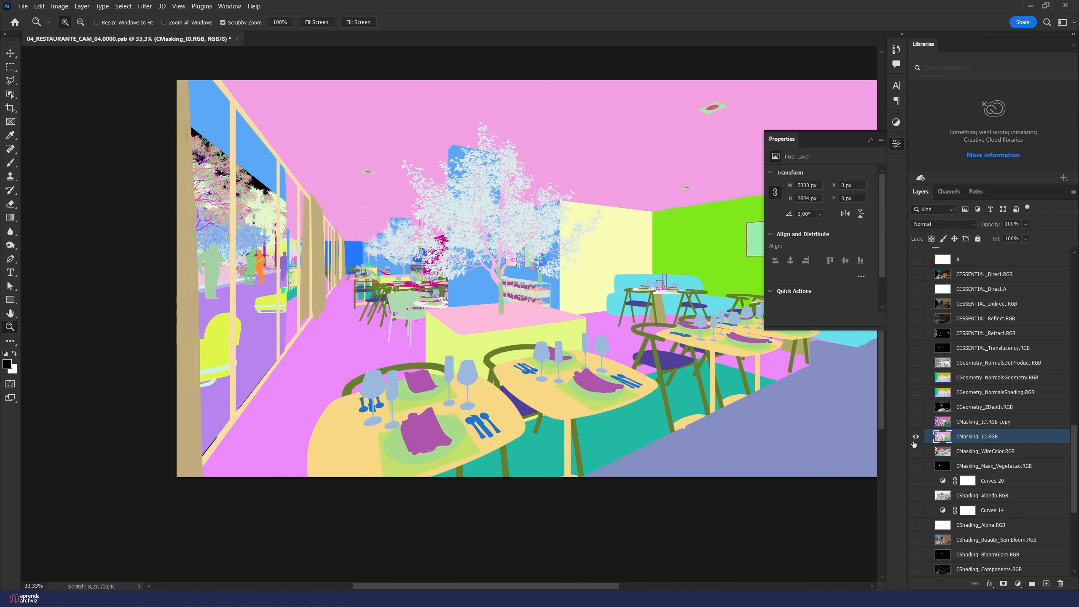
{"action": "left_click", "coordinate": [915, 440]}
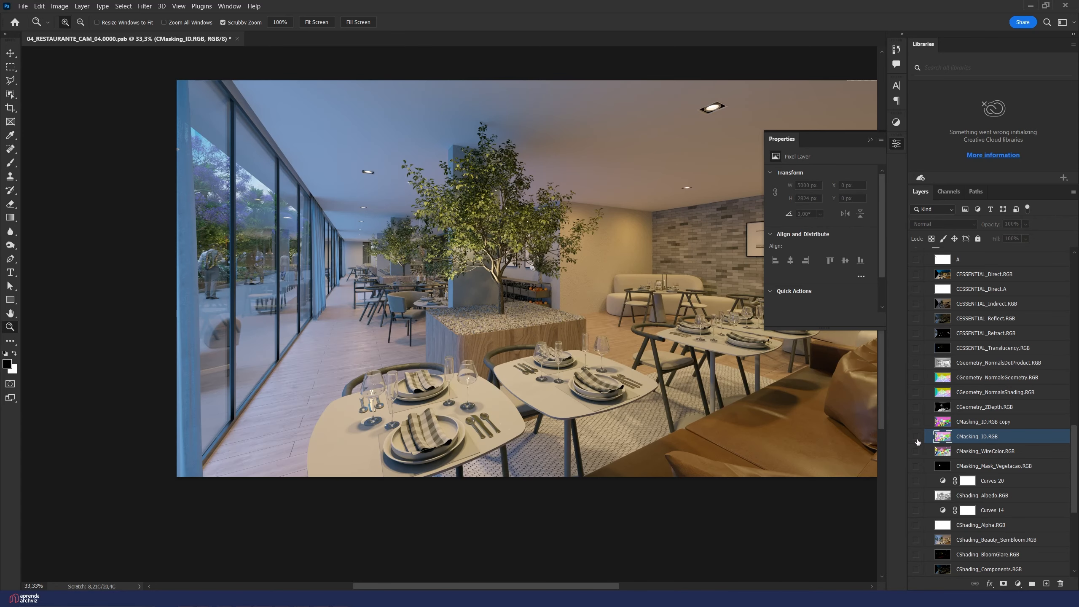
{"action": "left_click", "coordinate": [916, 438]}
{"action": "left_click", "coordinate": [916, 438]}
{"action": "left_click", "coordinate": [916, 438]}
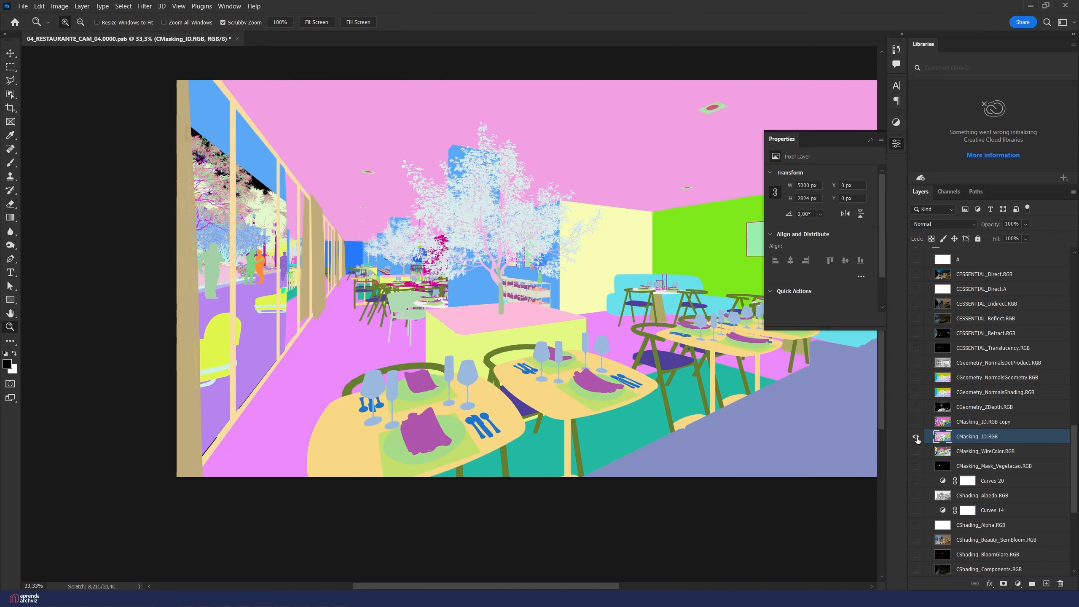
Step: Hide CMasking_ID.RGB, then show and select the CMasking_WireColor.RGB layer
{"action": "left_click", "coordinate": [916, 438]}
{"action": "left_click", "coordinate": [916, 452]}
{"action": "left_click", "coordinate": [922, 456]}
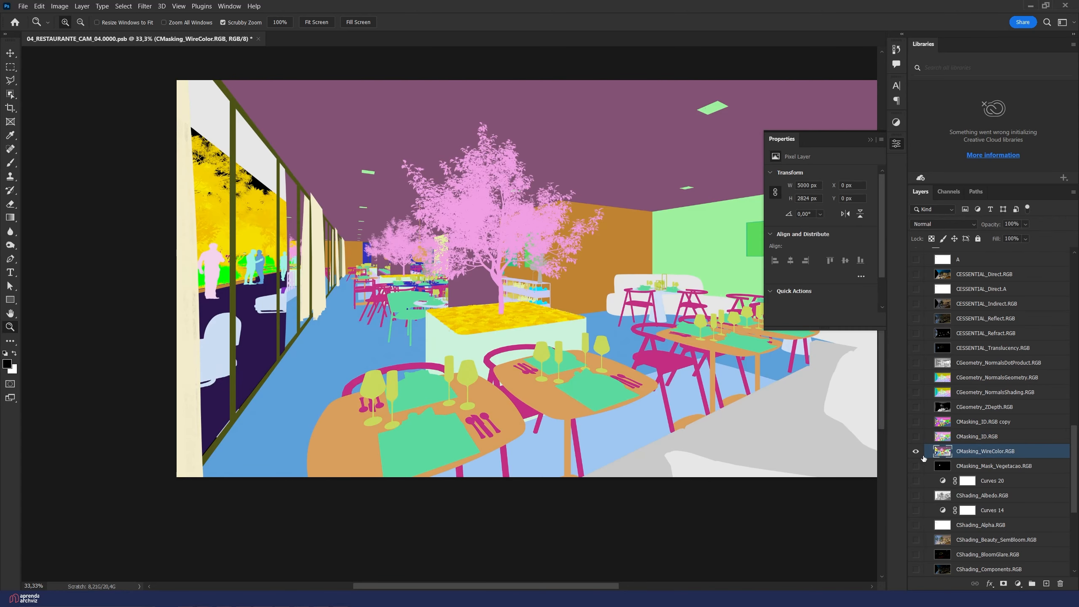
Step: Select the blue floor of the CMasking_WireColor.RGB pass with Color Range, using sampled colors and a fuzziness of 123
{"action": "left_click", "coordinate": [123, 6]}
{"action": "left_click", "coordinate": [153, 104]}
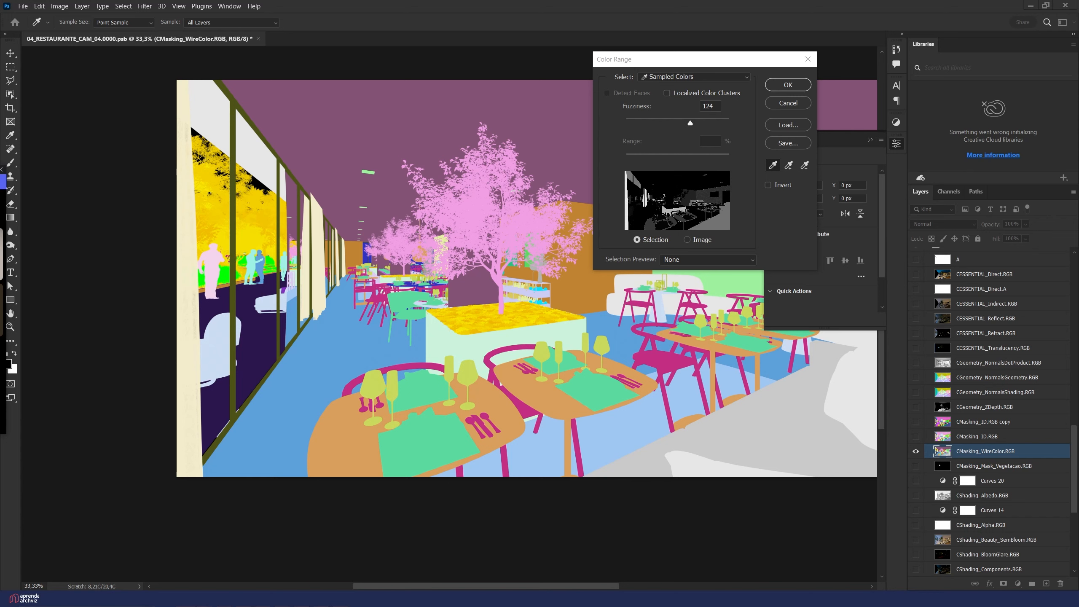
{"action": "left_click", "coordinate": [348, 343]}
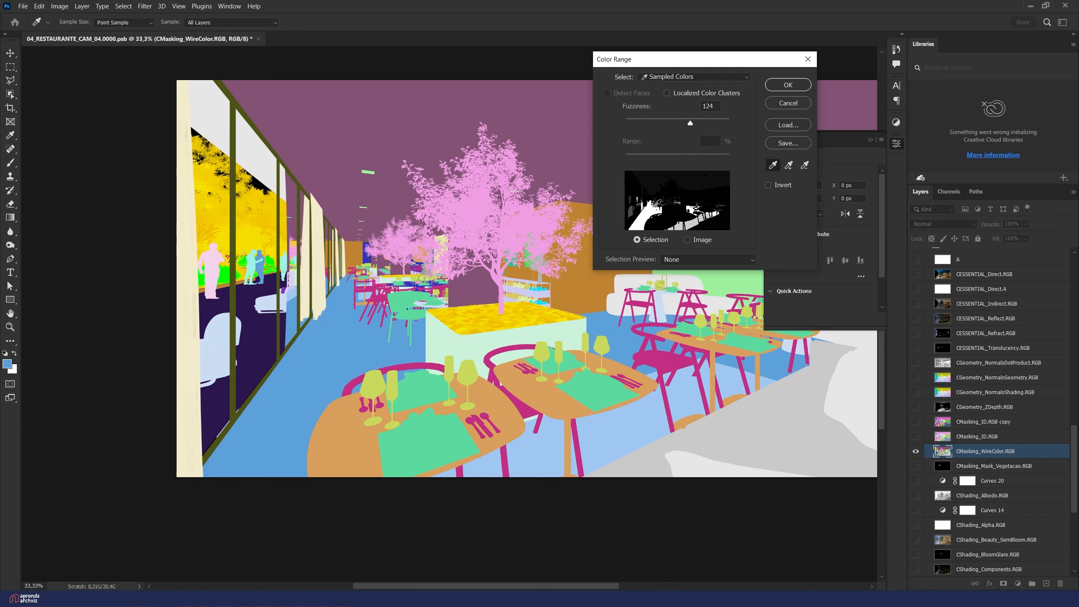
{"action": "mouse_move", "coordinate": [702, 124]}
{"action": "left_mouse_down"}
{"action": "mouse_move", "coordinate": [727, 123]}
{"action": "mouse_move", "coordinate": [704, 126]}
{"action": "left_mouse_up"}
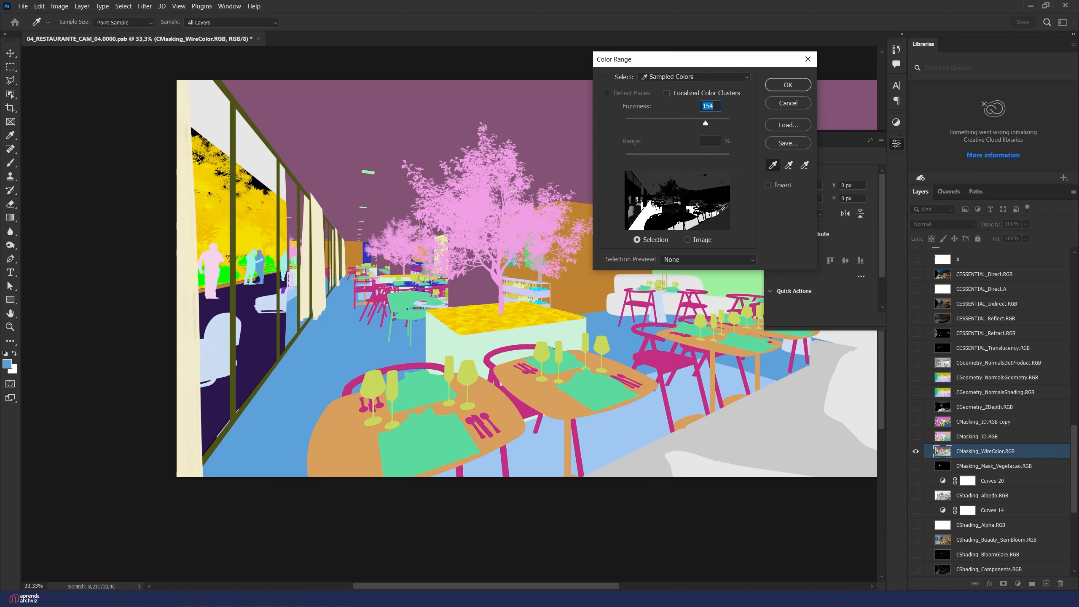
{"action": "left_click", "coordinate": [689, 124]}
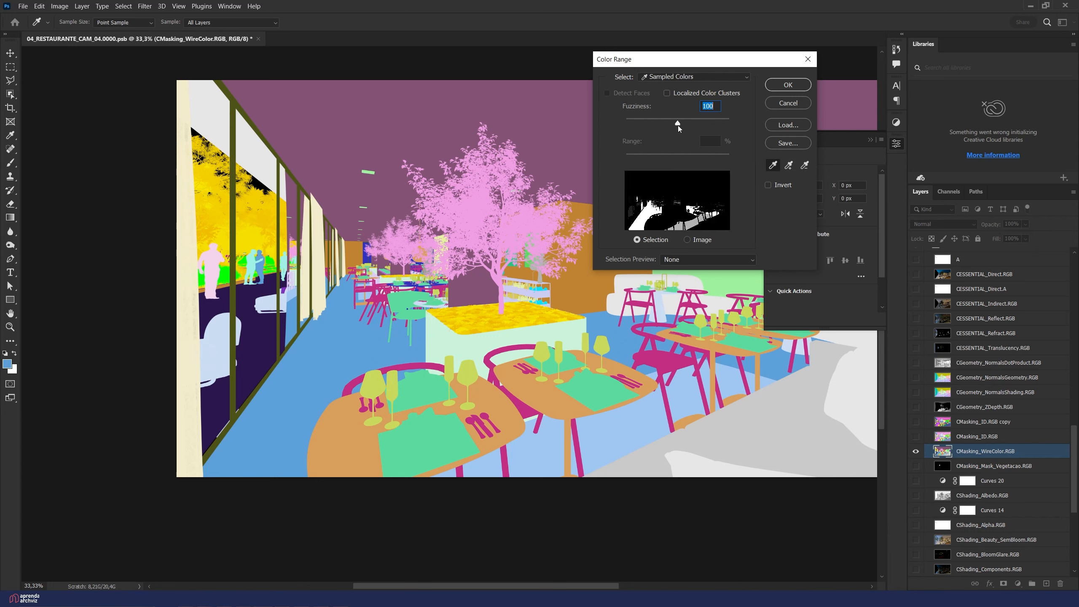
{"action": "left_click_drag", "start_coordinate": [679, 126], "coordinate": [658, 127]}
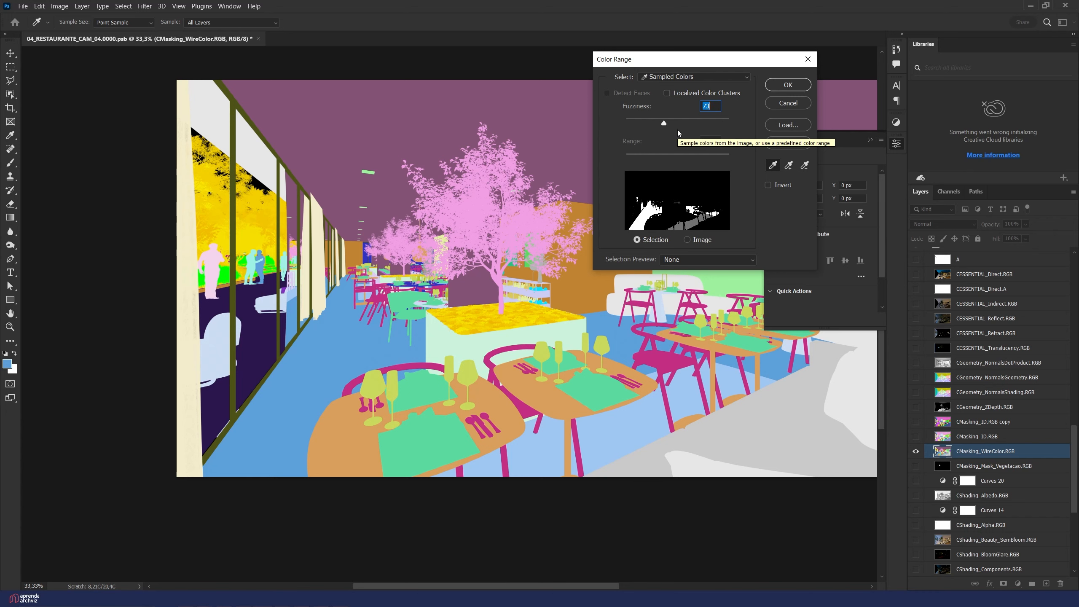
{"action": "left_click_drag", "start_coordinate": [683, 125], "coordinate": [690, 124]}
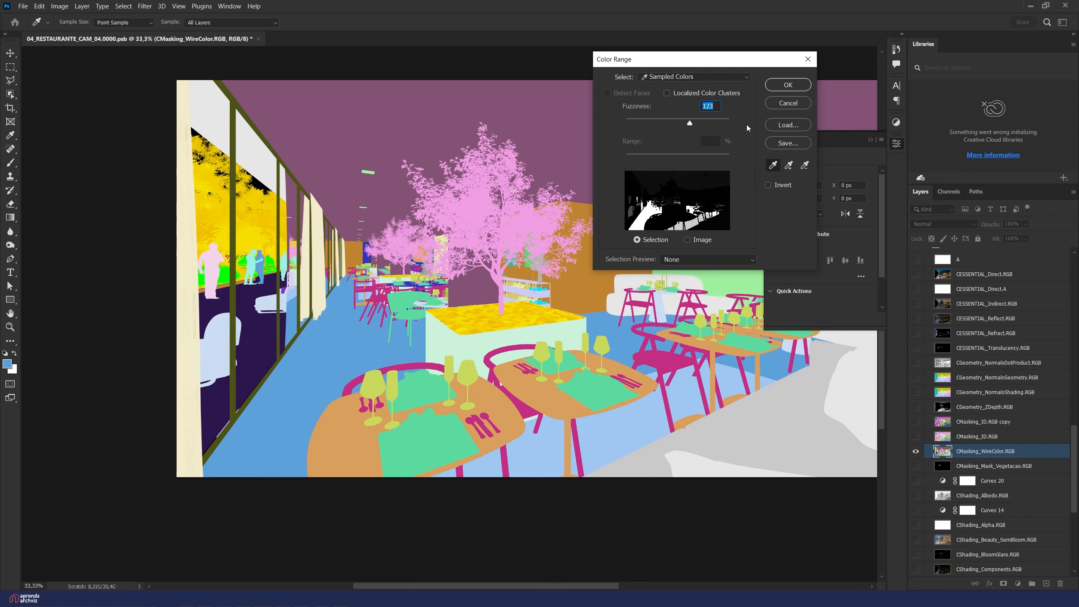
{"action": "left_click", "coordinate": [788, 84]}
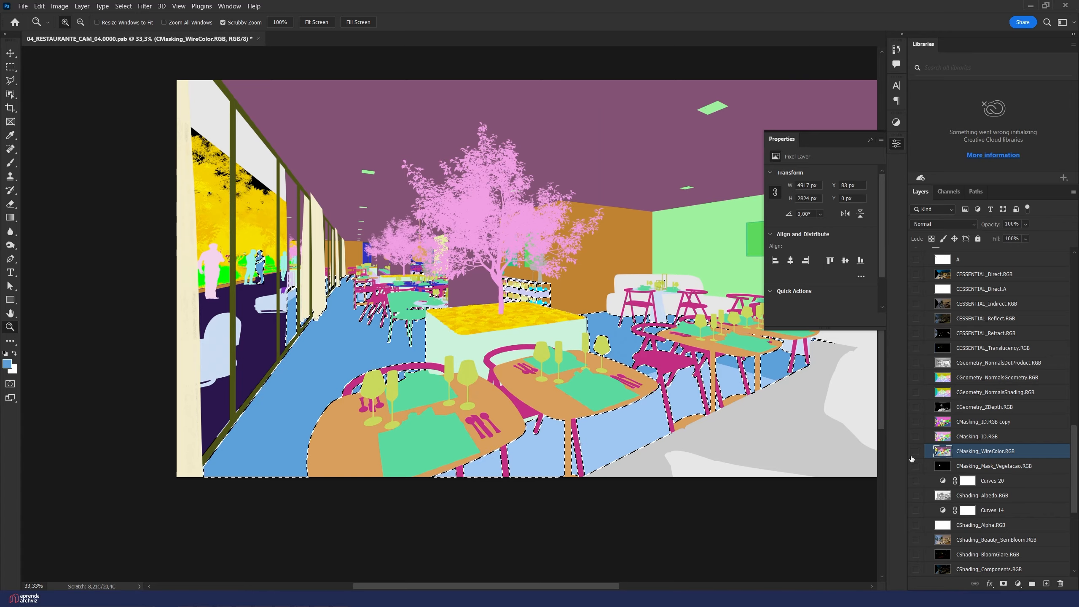
Step: Hide the CMasking_WireColor.RGB layer, collapse the Elements group and select Layer 1 directly above it
{"action": "left_click", "coordinate": [915, 451]}
{"action": "scroll", "coordinate": [956, 425], "scroll_direction": "down", "scroll_amount": 5}
{"action": "left_click", "coordinate": [972, 495]}
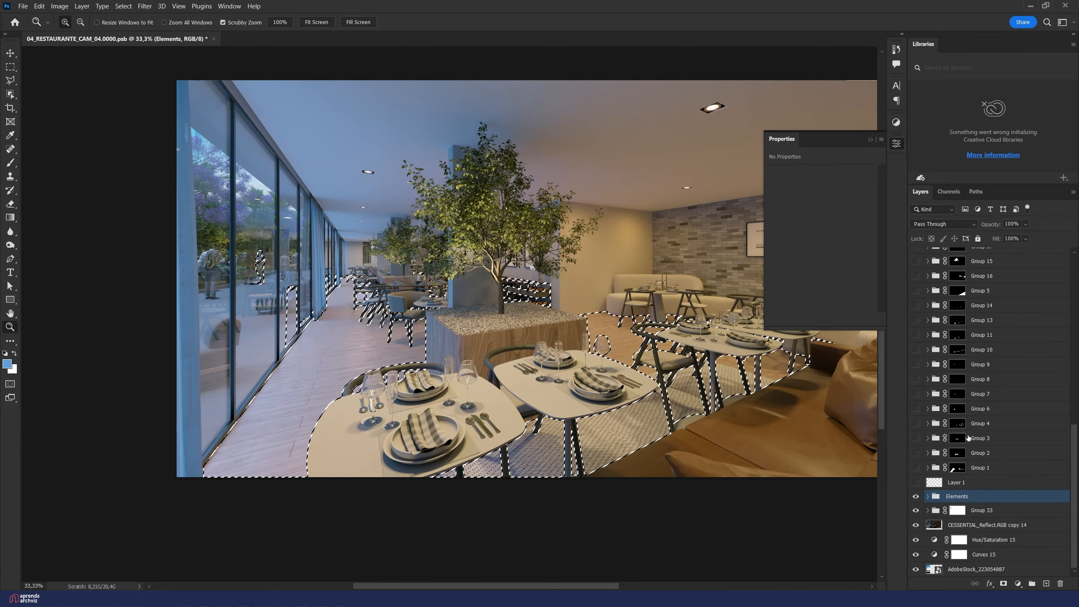
{"action": "left_click", "coordinate": [972, 488]}
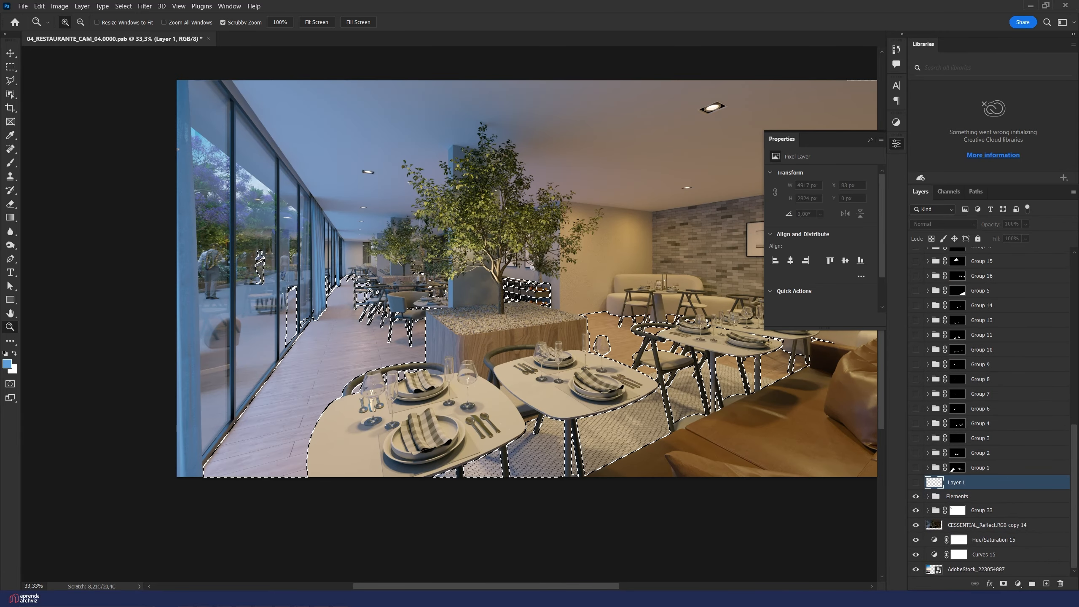
Step: Intersect the selection with a Polygonal Lasso outline around the interior floor, excluding the areas seen through the windows
{"action": "left_click_drag", "start_coordinate": [266, 303], "coordinate": [182, 242]}
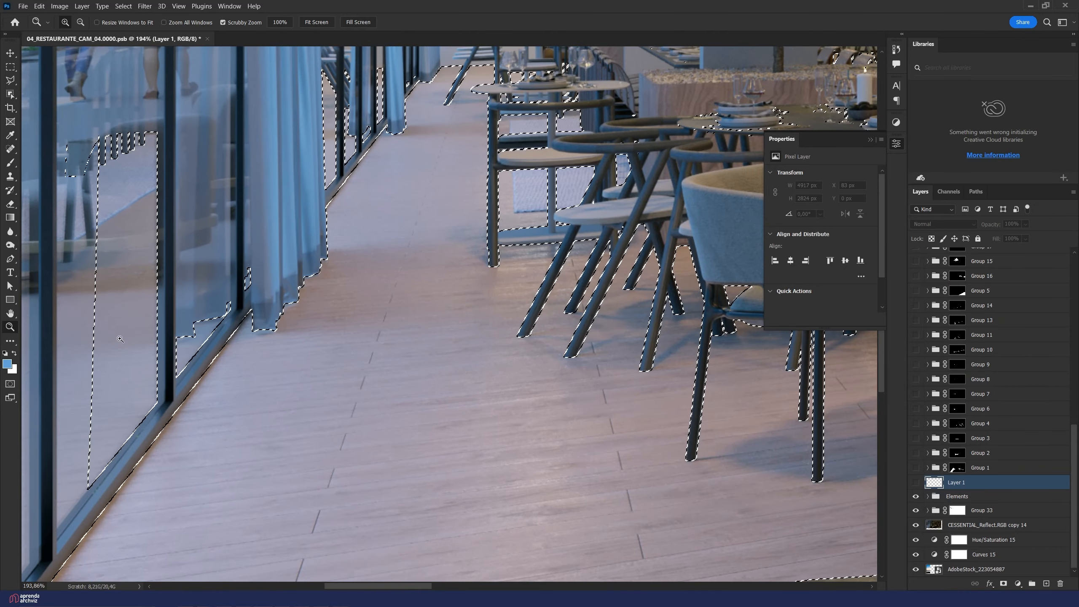
{"action": "left_click_drag", "start_coordinate": [174, 354], "coordinate": [363, 361]}
{"action": "key", "text": "l"}
{"action": "left_click_drag", "start_coordinate": [181, 245], "coordinate": [317, 232]}
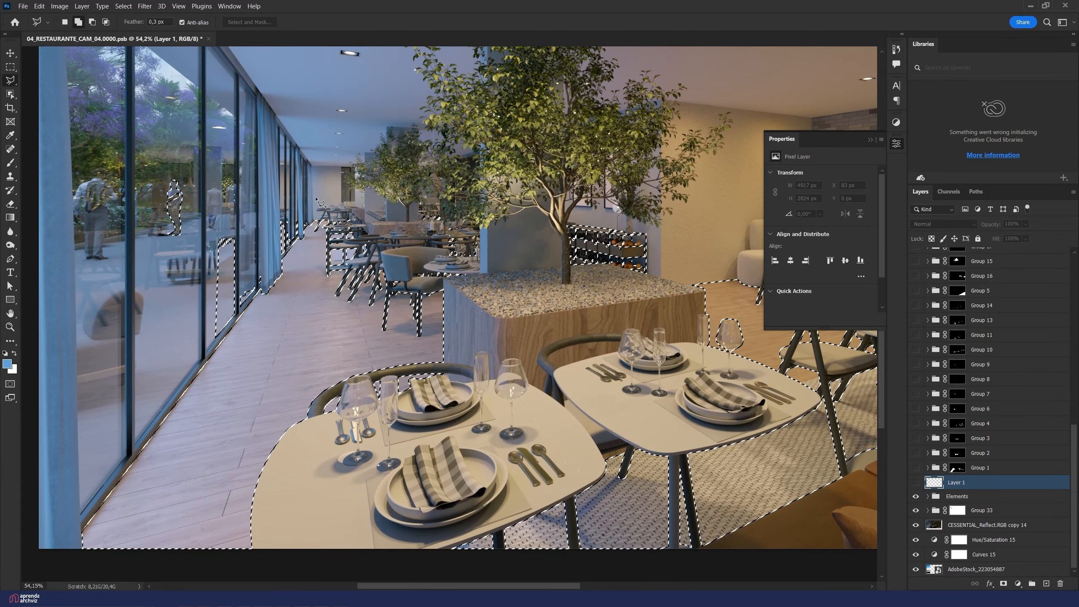
{"action": "left_click", "coordinate": [106, 23]}
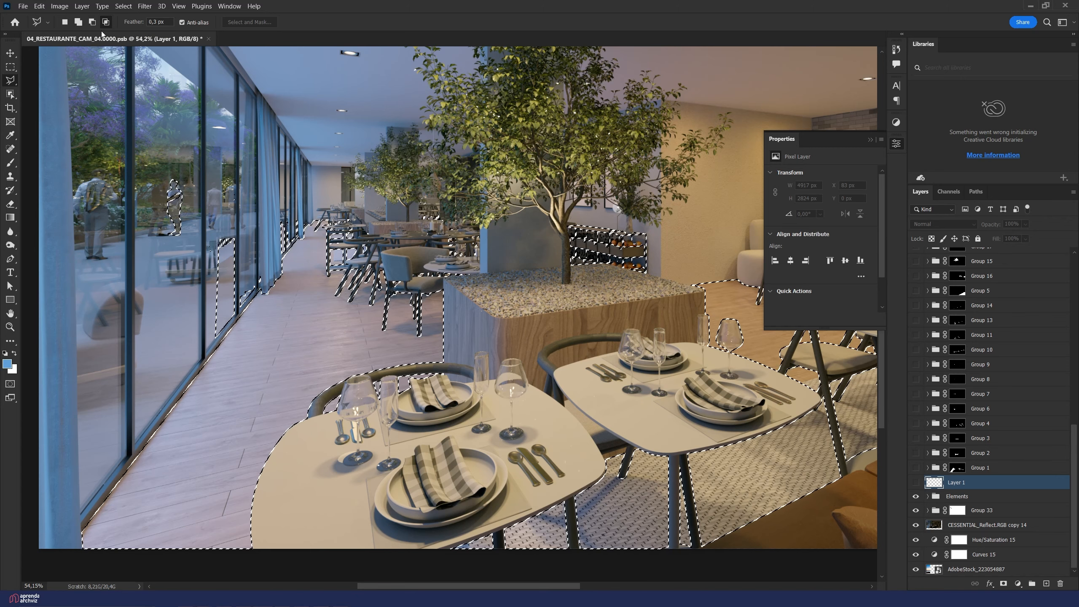
{"action": "left_click", "coordinate": [282, 265]}
{"action": "left_click", "coordinate": [262, 293]}
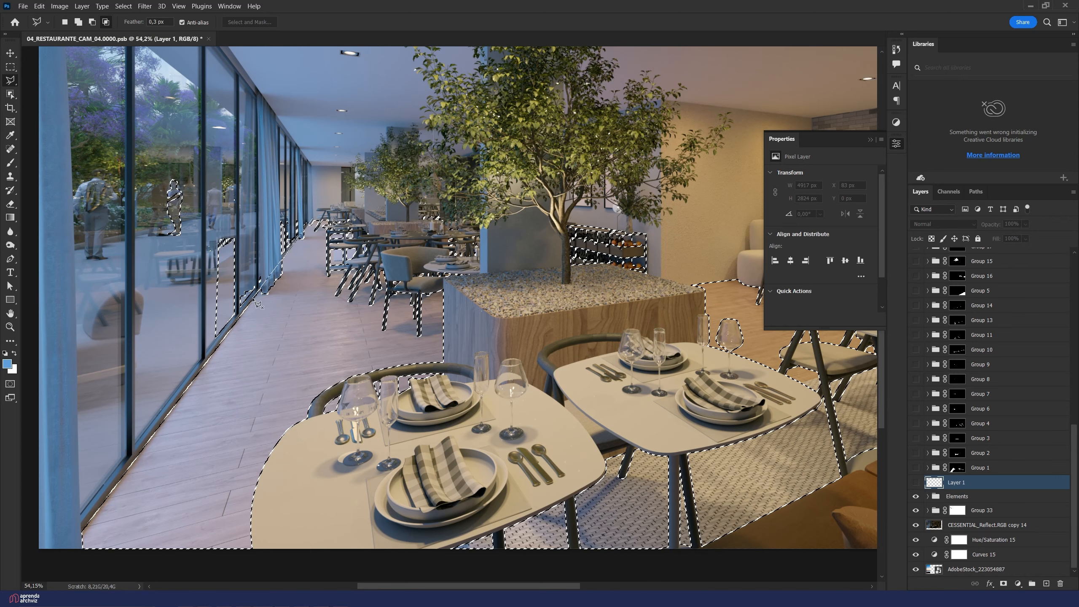
{"action": "left_click", "coordinate": [83, 515]}
{"action": "left_click", "coordinate": [80, 561]}
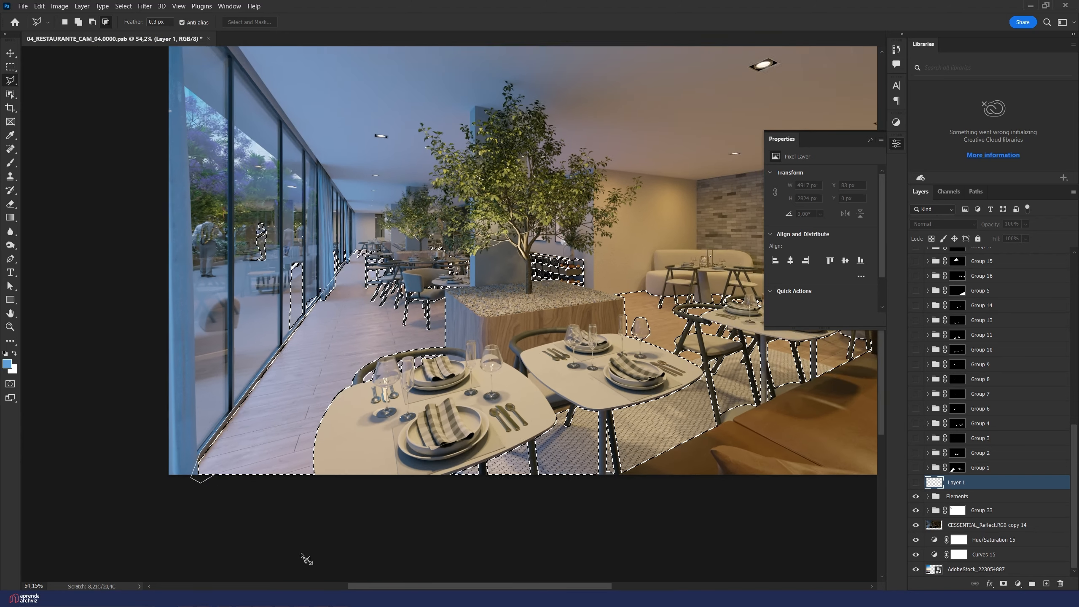
{"action": "scroll", "coordinate": [301, 571], "scroll_direction": "down", "scroll_amount": 3}
{"action": "left_click", "coordinate": [561, 498]}
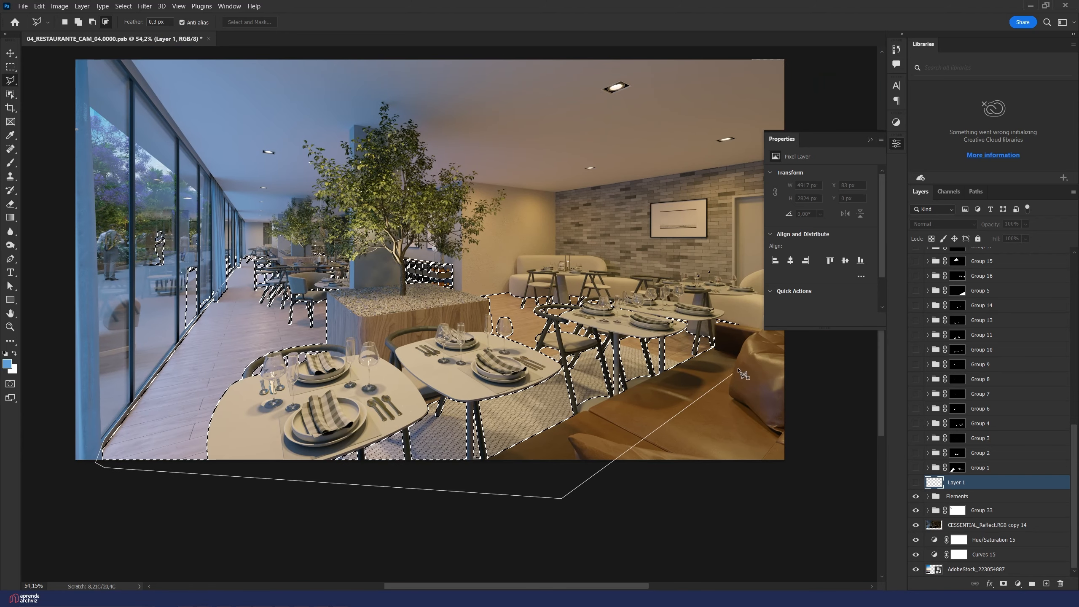
{"action": "left_click", "coordinate": [738, 367]}
{"action": "left_click", "coordinate": [738, 333]}
{"action": "left_click", "coordinate": [597, 288]}
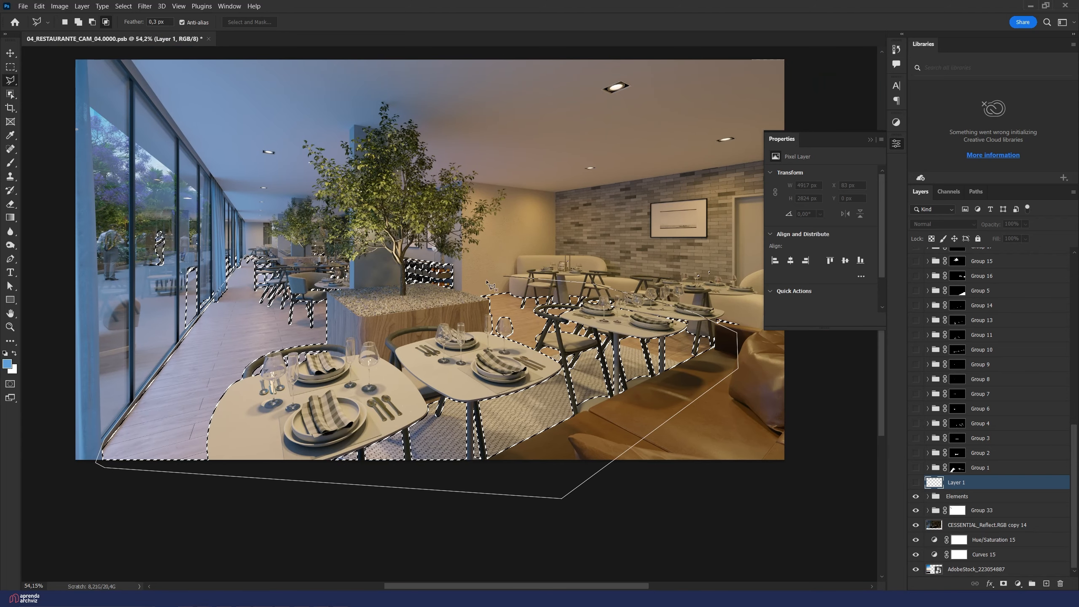
{"action": "left_click", "coordinate": [374, 302]}
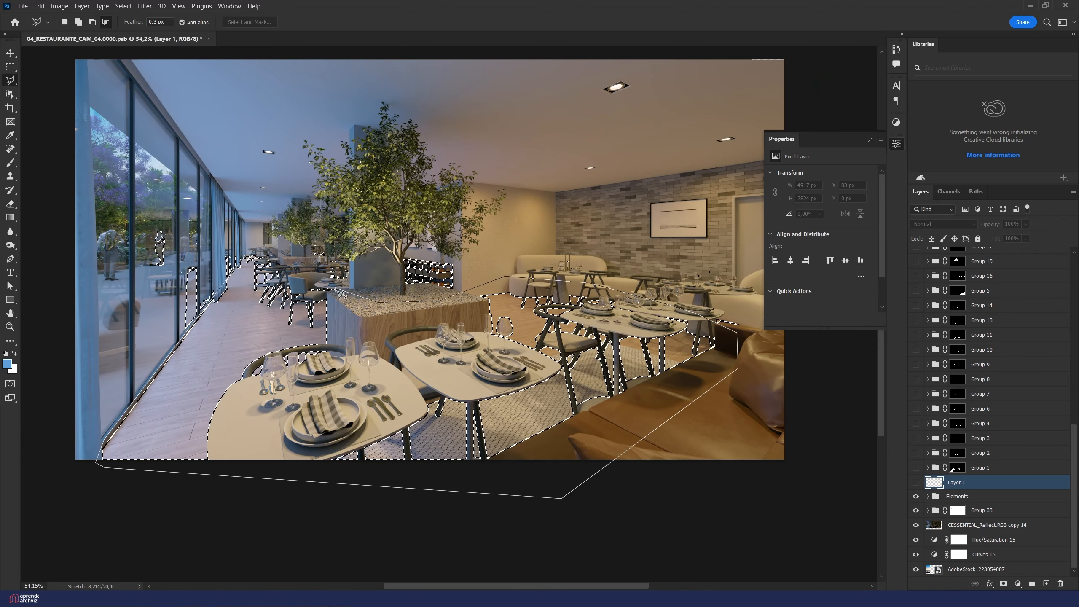
{"action": "left_click", "coordinate": [270, 246]}
Step: Set the Rectangular Marquee to subtract from the selection for cleaning stray spots around the background chairs and tables
{"action": "key", "text": "z"}
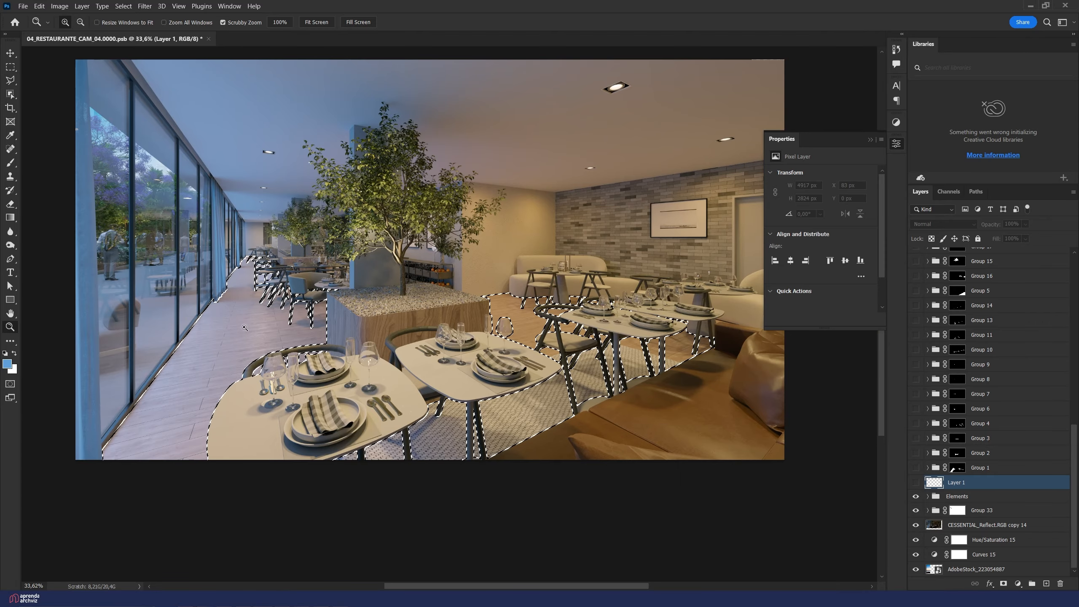
{"action": "left_click_drag", "start_coordinate": [245, 327], "coordinate": [511, 271]}
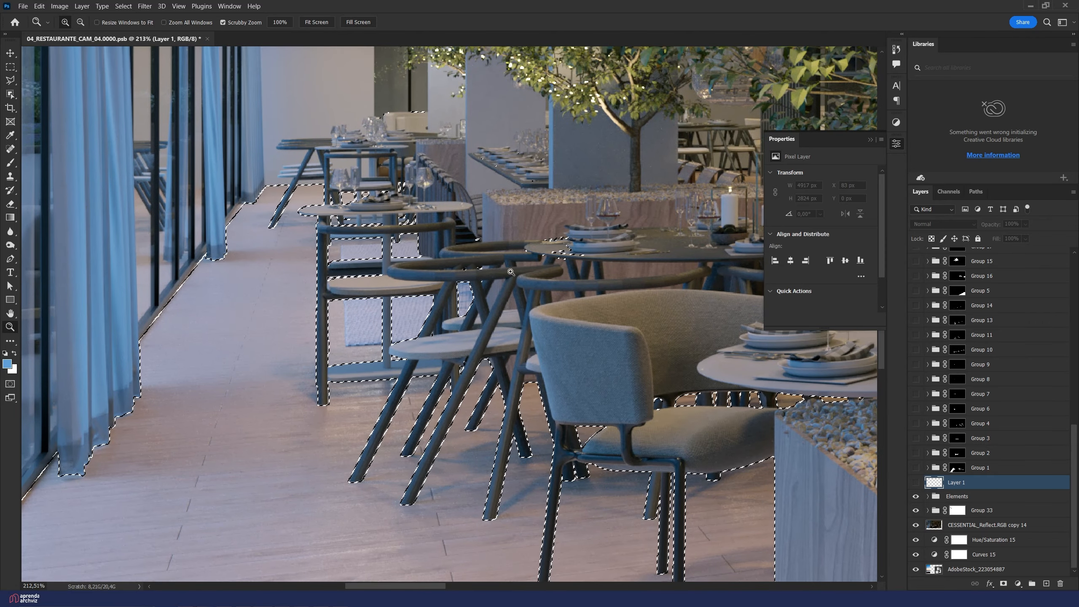
{"action": "left_click_drag", "start_coordinate": [297, 353], "coordinate": [402, 311]}
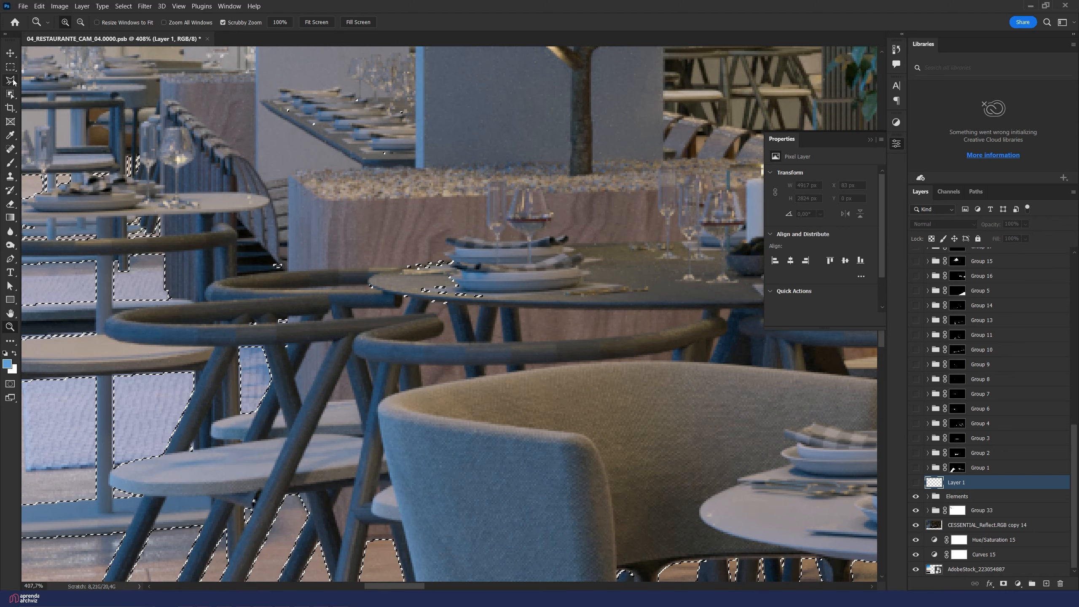
{"action": "left_click", "coordinate": [10, 66]}
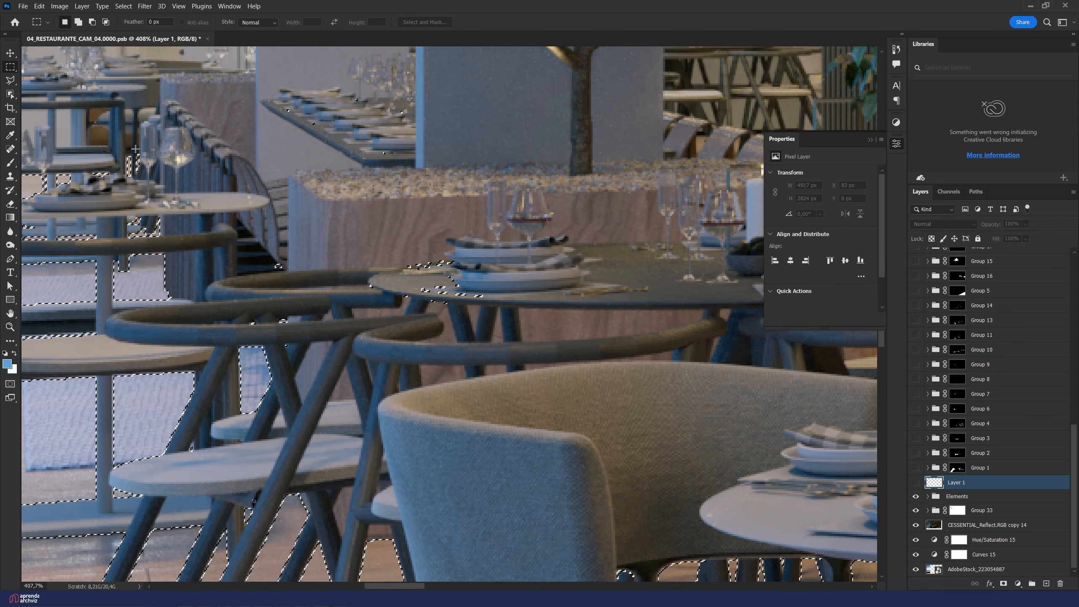
{"action": "left_click", "coordinate": [92, 22]}
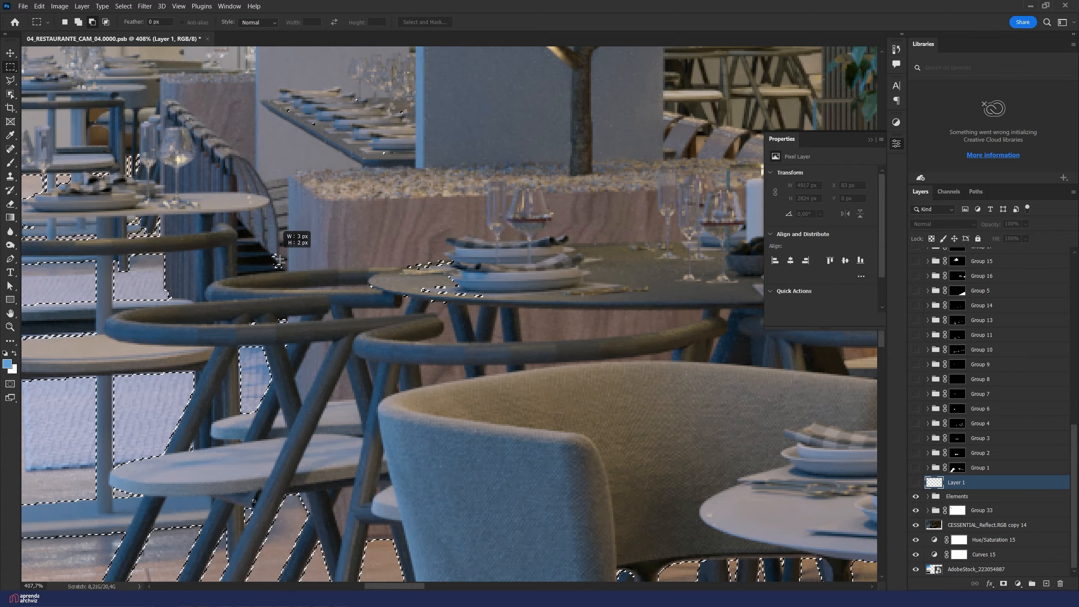
Step: Create a new group above Layer 1 and add a layer mask to it from the floor selection
{"action": "key", "text": "z"}
{"action": "scroll", "coordinate": [619, 382], "scroll_direction": "down", "scroll_amount": 10}
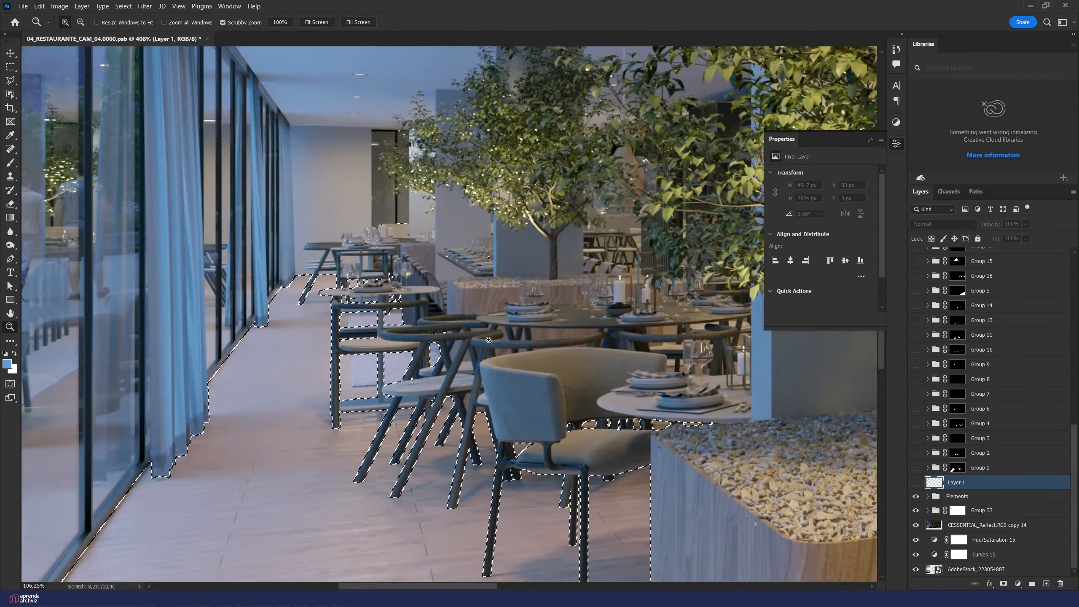
{"action": "scroll", "coordinate": [618, 382], "scroll_direction": "up", "scroll_amount": 3}
{"action": "scroll", "coordinate": [637, 361], "scroll_direction": "down", "scroll_amount": 5}
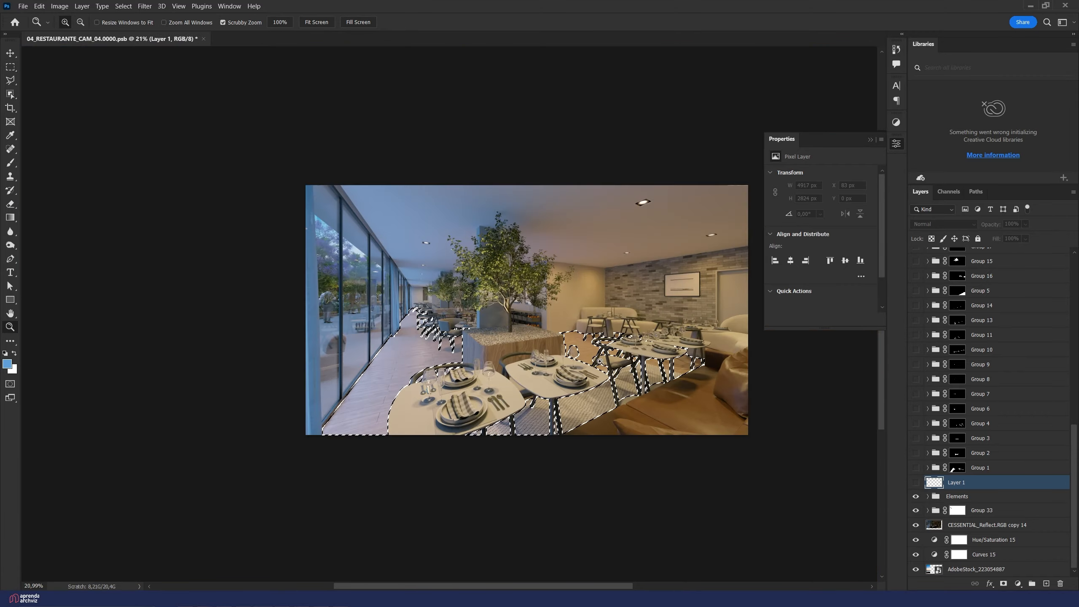
{"action": "scroll", "coordinate": [691, 338], "scroll_direction": "up", "scroll_amount": 8}
{"action": "scroll", "coordinate": [691, 338], "scroll_direction": "up", "scroll_amount": 3}
{"action": "scroll", "coordinate": [396, 360], "scroll_direction": "down", "scroll_amount": 5}
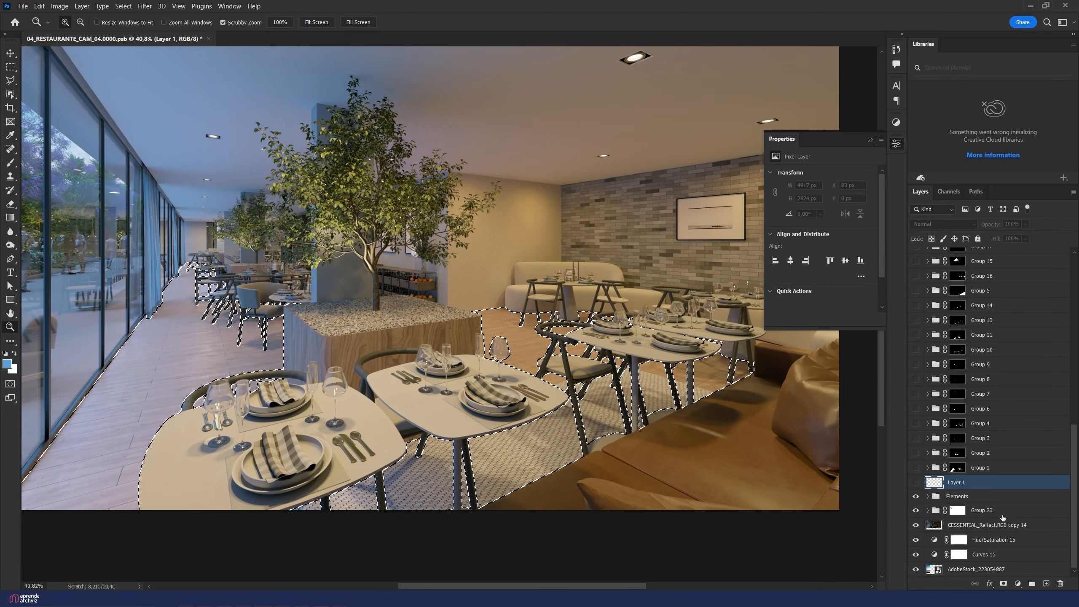
{"action": "left_click", "coordinate": [1032, 583]}
{"action": "left_click", "coordinate": [1004, 584]}
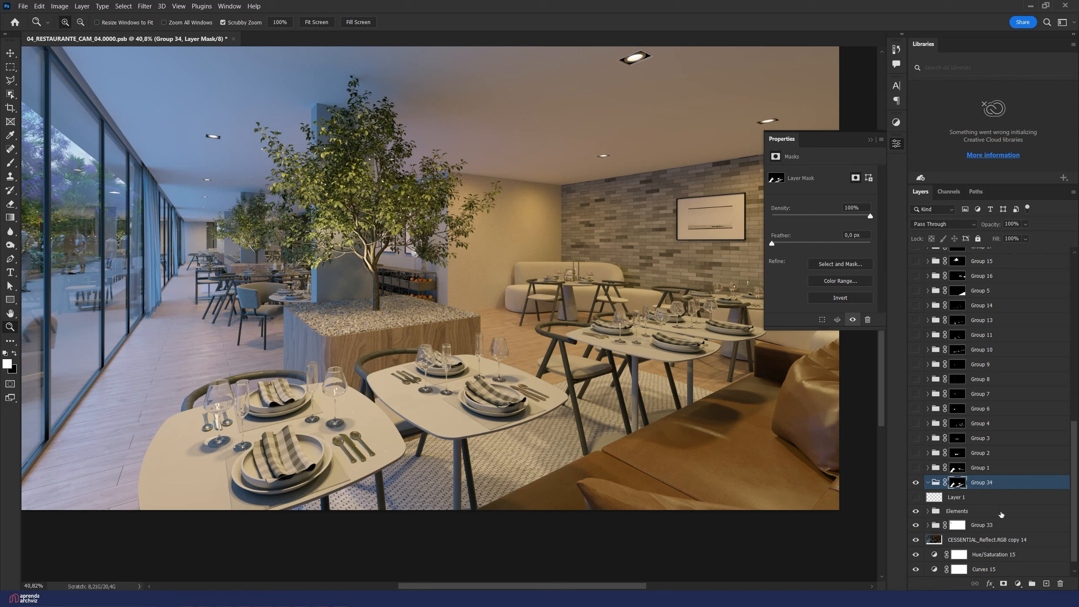
Step: Examine the new group's floor mask on its own and compare it with the mask of Group 1
{"action": "left_click", "coordinate": [961, 484], "text": "alt"}
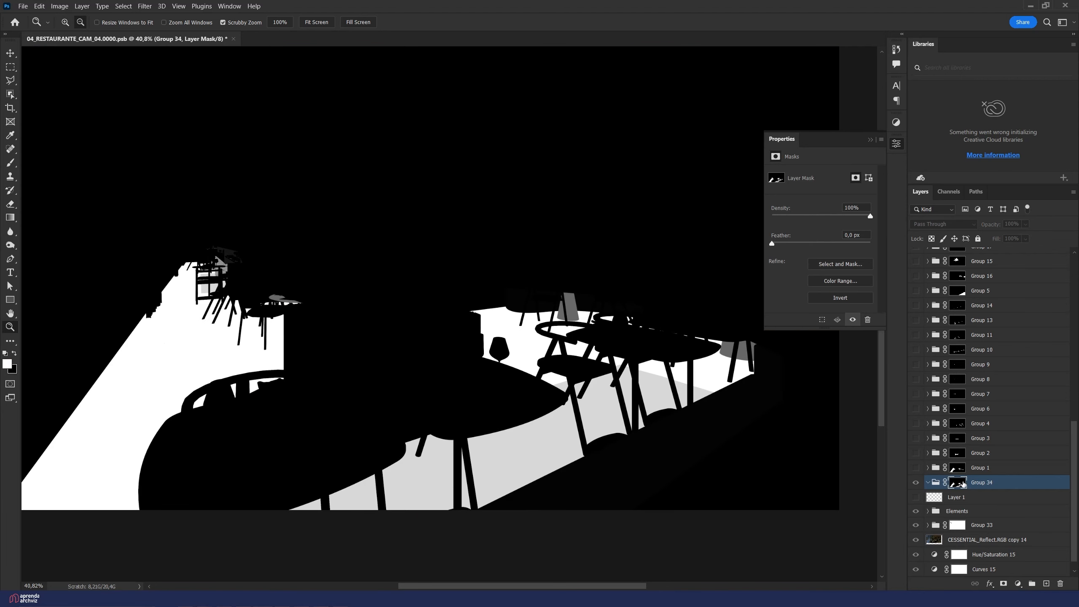
{"action": "left_click", "coordinate": [962, 484], "text": "alt"}
{"action": "left_click", "coordinate": [963, 485], "text": "alt"}
{"action": "left_click", "coordinate": [963, 484], "text": "alt"}
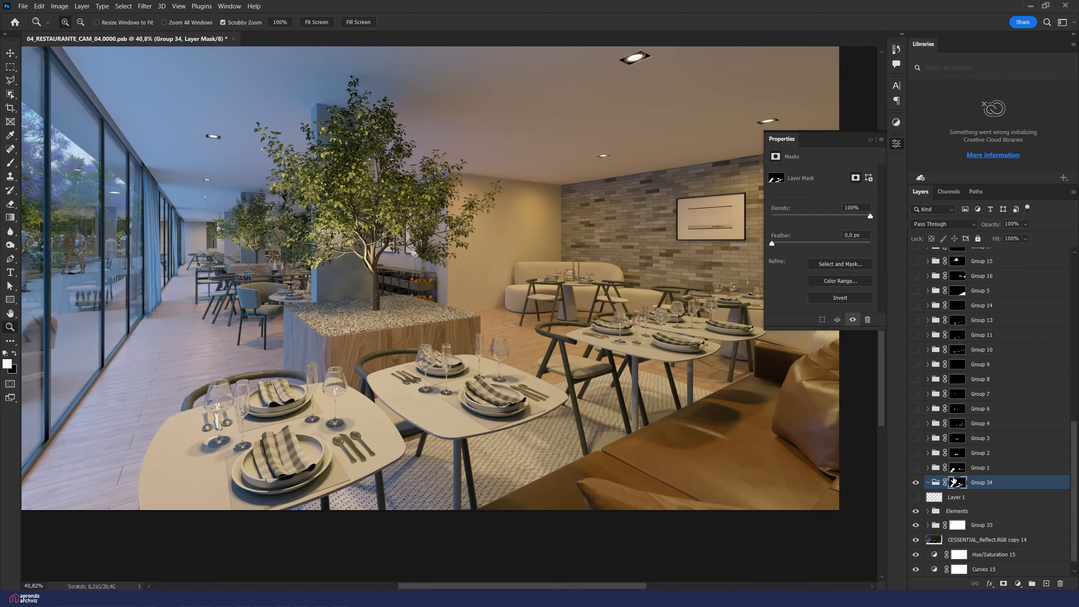
{"action": "left_click", "coordinate": [958, 473], "text": "alt"}
{"action": "left_click", "coordinate": [958, 473], "text": "alt"}
Step: Remove the patterned rug from Group 34's floor mask by outlining it with the Polygonal Lasso and filling it with black
{"action": "left_click", "coordinate": [959, 483], "text": "alt"}
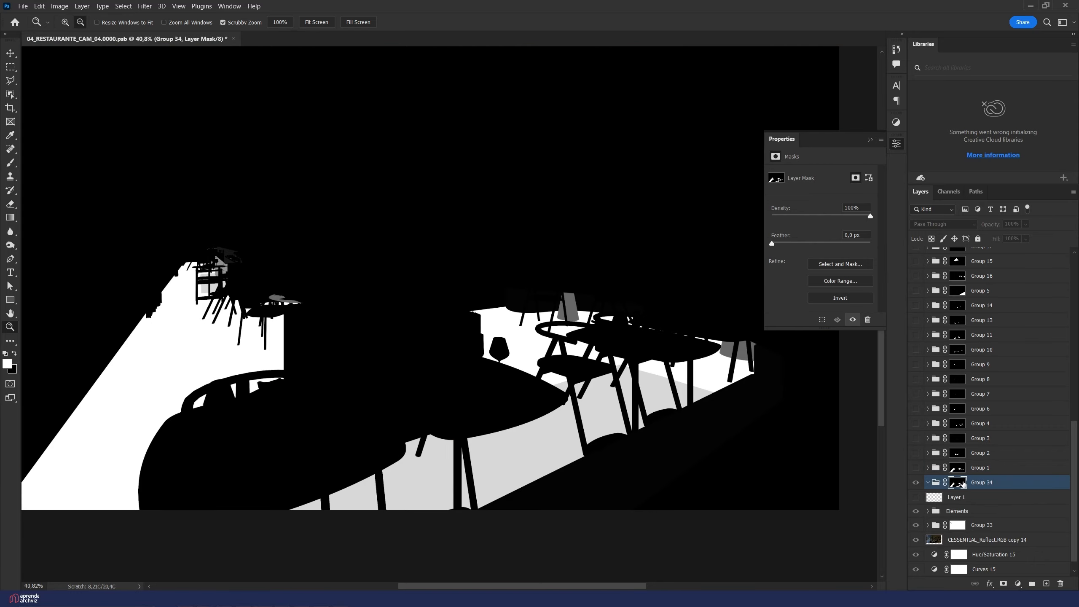
{"action": "key", "text": "l"}
{"action": "left_click", "coordinate": [249, 518]}
{"action": "left_click", "coordinate": [387, 427]}
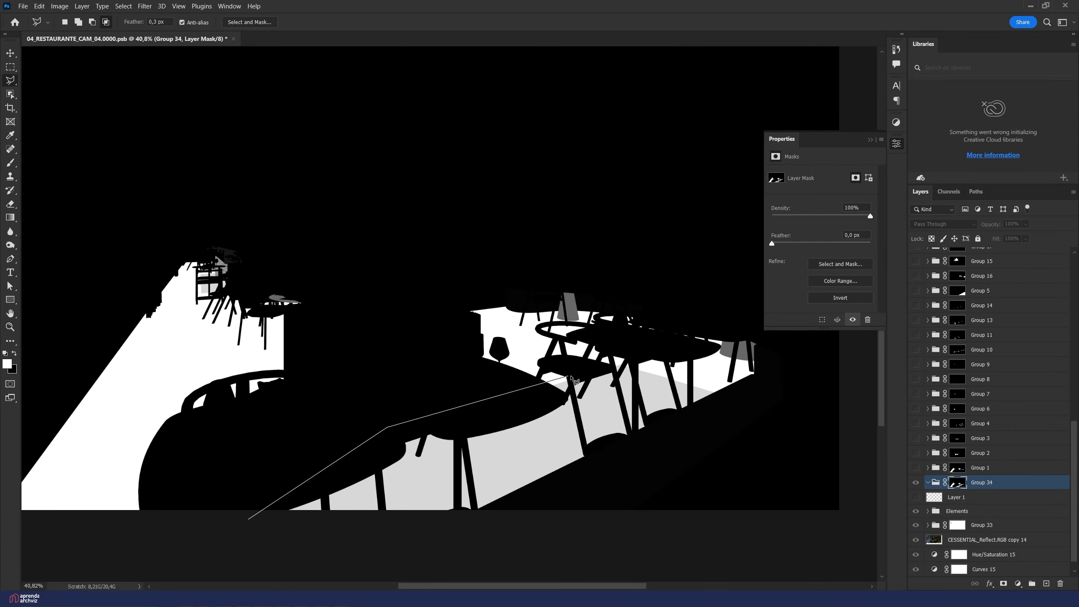
{"action": "left_click", "coordinate": [621, 368]}
{"action": "left_click", "coordinate": [761, 409]}
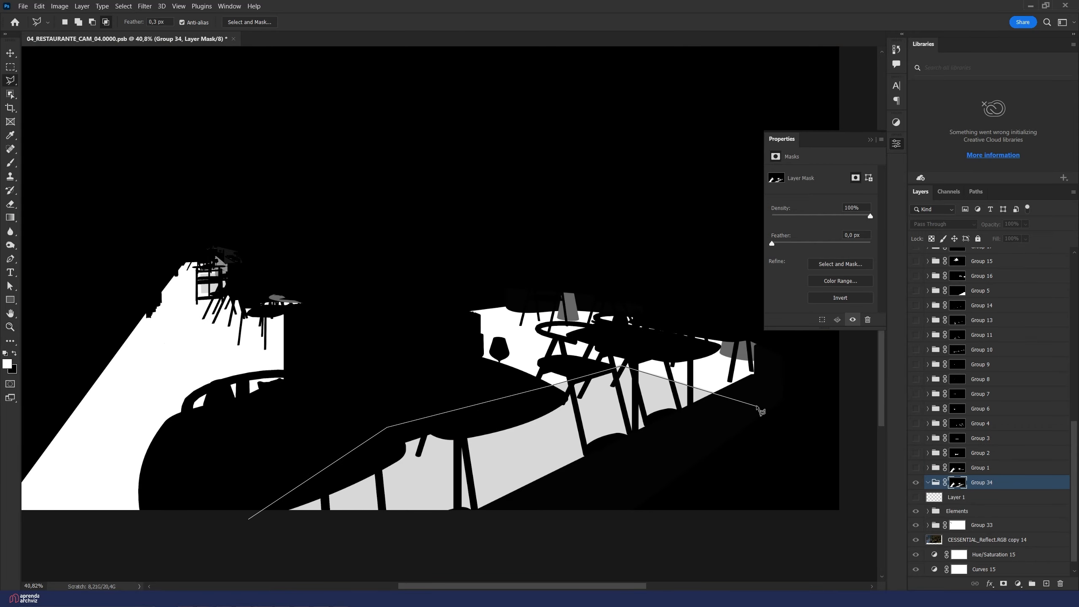
{"action": "left_click", "coordinate": [448, 562]}
{"action": "double_click", "coordinate": [310, 558]}
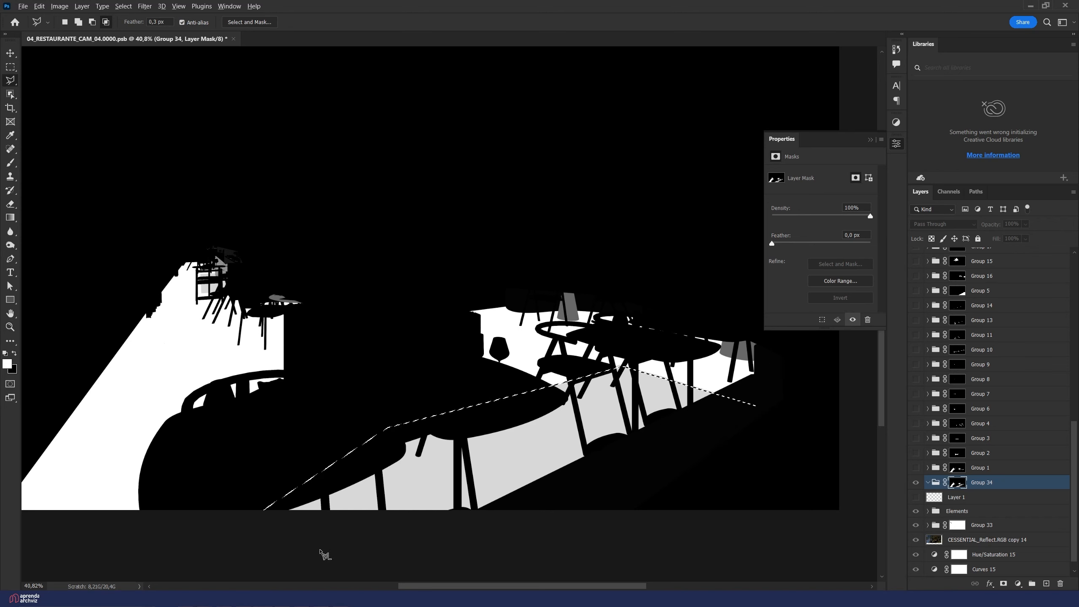
{"action": "key", "text": "alt+BackSpace"}
{"action": "key", "text": "ctrl+BackSpace"}
{"action": "key", "text": "ctrl+d"}
Step: Set the Burn tool to Shadows and darken the gray table bases in the right-hand part of the floor mask to black
{"action": "key", "text": "z"}
{"action": "left_click_drag", "start_coordinate": [591, 314], "coordinate": [645, 293]}
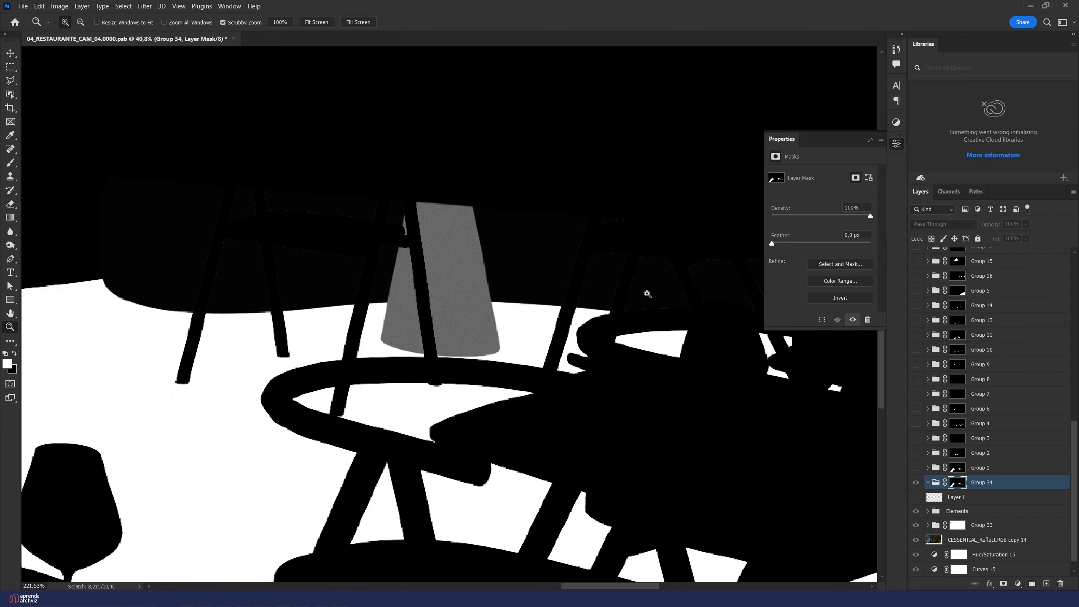
{"action": "left_click", "coordinate": [12, 249]}
{"action": "left_click", "coordinate": [148, 28]}
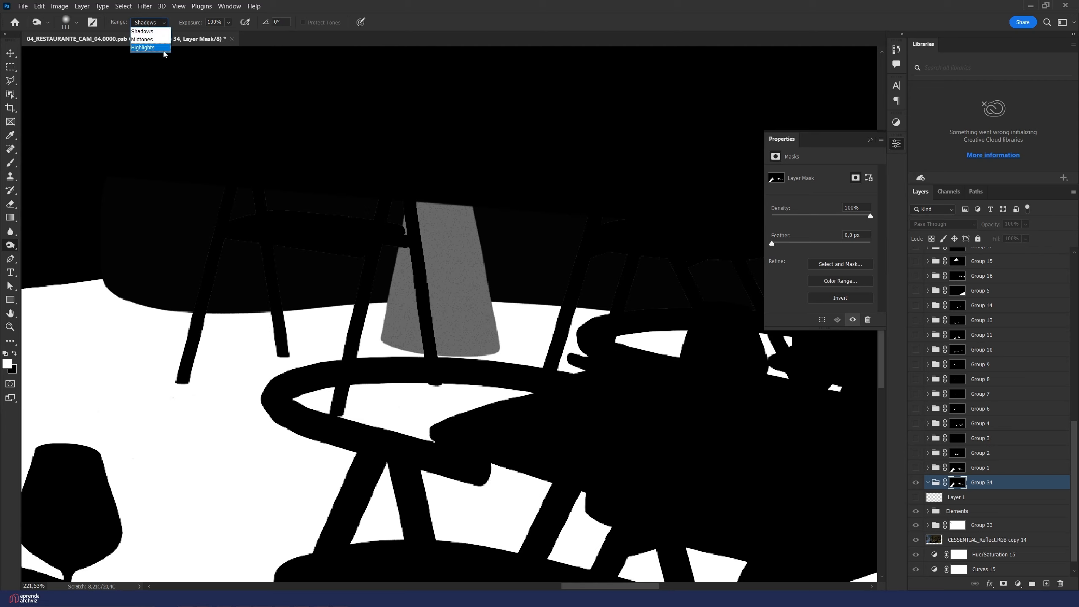
{"action": "left_click", "coordinate": [145, 33]}
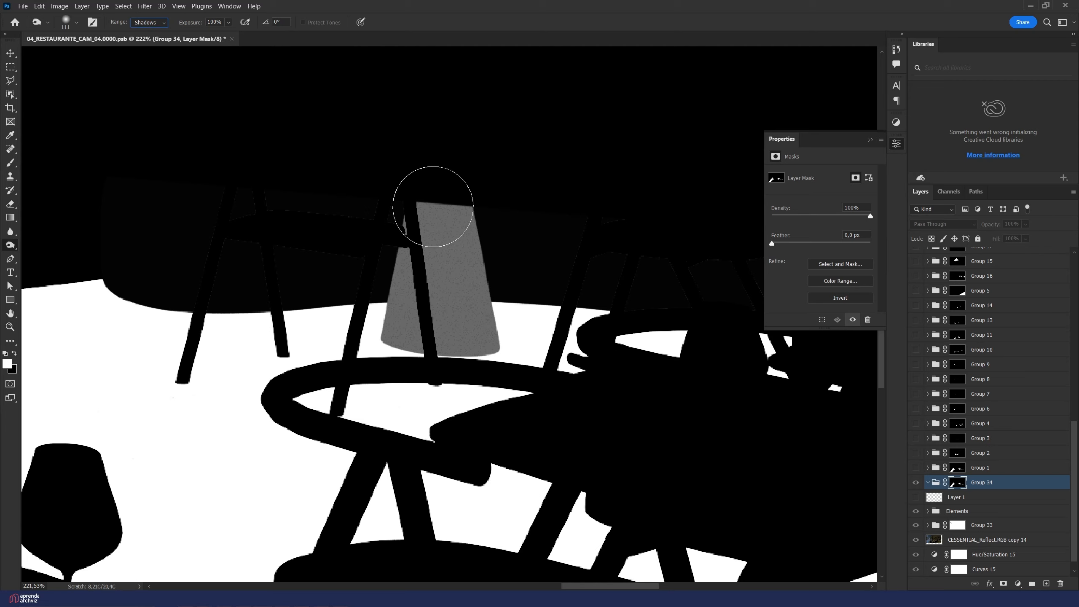
{"action": "mouse_move", "coordinate": [426, 283]}
{"action": "left_mouse_down"}
{"action": "mouse_move", "coordinate": [385, 314]}
{"action": "mouse_move", "coordinate": [356, 302]}
{"action": "mouse_move", "coordinate": [492, 323]}
{"action": "mouse_move", "coordinate": [385, 217]}
{"action": "mouse_move", "coordinate": [357, 289]}
{"action": "left_mouse_up"}
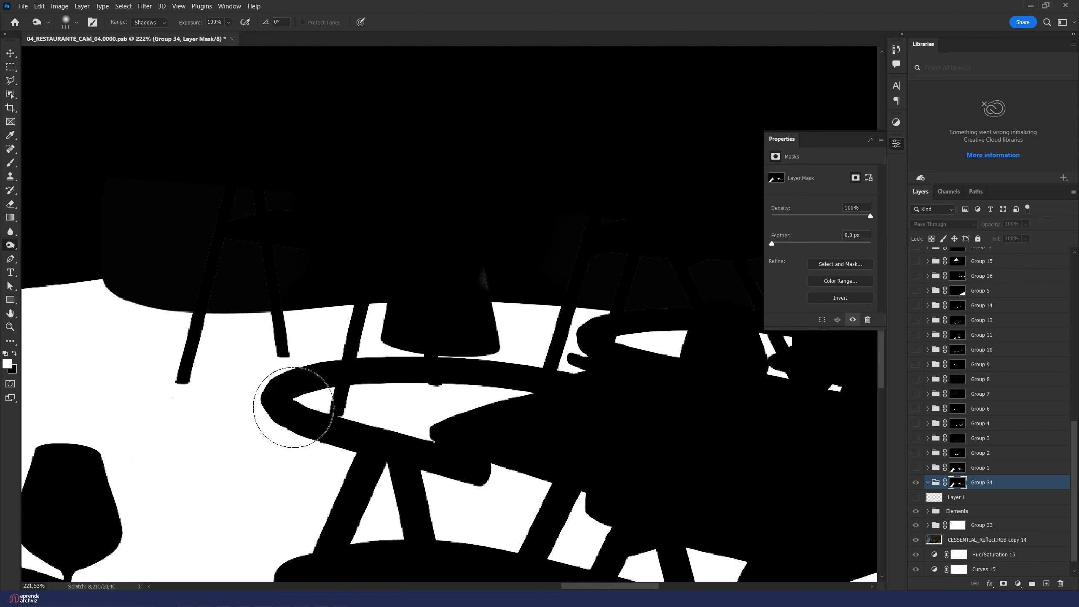
{"action": "left_click_drag", "start_coordinate": [536, 393], "coordinate": [218, 378]}
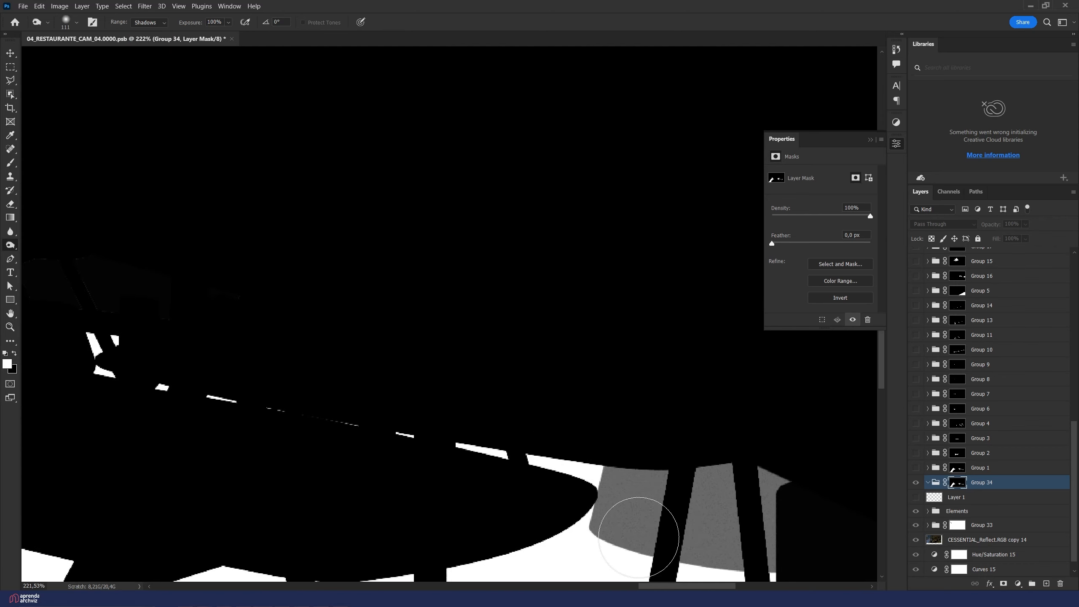
{"action": "left_click_drag", "start_coordinate": [614, 458], "coordinate": [807, 538]}
Step: Burn away the gray remnants around the background chairs and tables near the windows in the floor mask
{"action": "key", "text": "z"}
{"action": "mouse_move", "coordinate": [807, 537]}
{"action": "left_mouse_down"}
{"action": "mouse_move", "coordinate": [538, 506]}
{"action": "mouse_move", "coordinate": [422, 506]}
{"action": "left_mouse_up"}
{"action": "left_click_drag", "start_coordinate": [363, 479], "coordinate": [473, 316]}
{"action": "left_click_drag", "start_coordinate": [412, 292], "coordinate": [637, 285]}
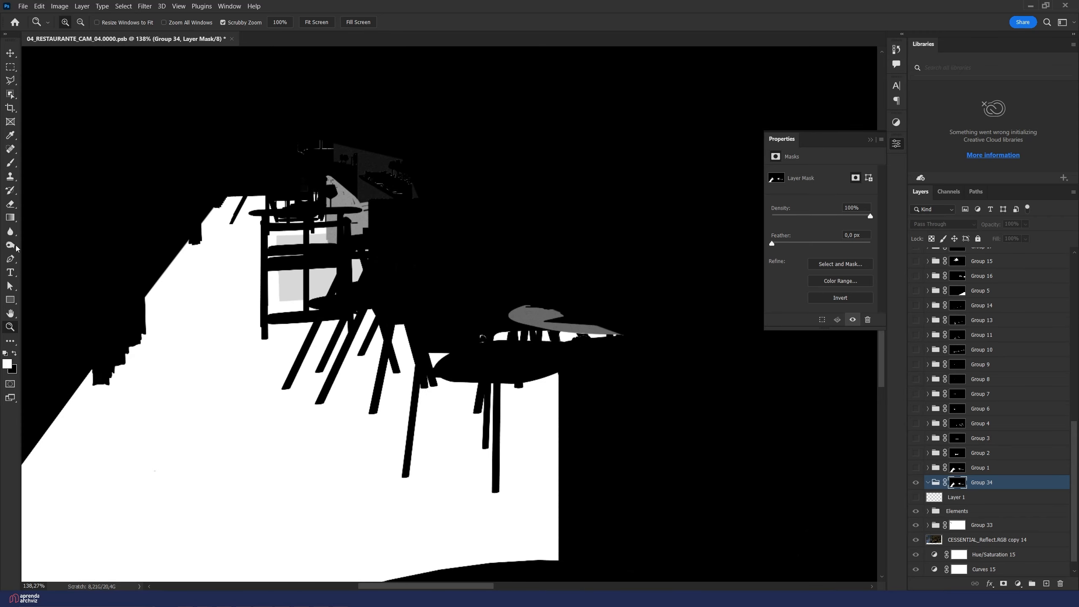
{"action": "key", "text": "o"}
{"action": "mouse_move", "coordinate": [327, 223]}
{"action": "left_mouse_down"}
{"action": "mouse_move", "coordinate": [378, 265]}
{"action": "mouse_move", "coordinate": [328, 174]}
{"action": "mouse_move", "coordinate": [285, 143]}
{"action": "mouse_move", "coordinate": [545, 198]}
{"action": "mouse_move", "coordinate": [556, 279]}
{"action": "mouse_move", "coordinate": [583, 337]}
{"action": "mouse_move", "coordinate": [527, 338]}
{"action": "left_mouse_up"}
{"action": "key", "text": "z"}
{"action": "mouse_move", "coordinate": [650, 343]}
{"action": "left_mouse_down"}
{"action": "mouse_move", "coordinate": [586, 386]}
{"action": "mouse_move", "coordinate": [637, 404]}
{"action": "left_mouse_up"}
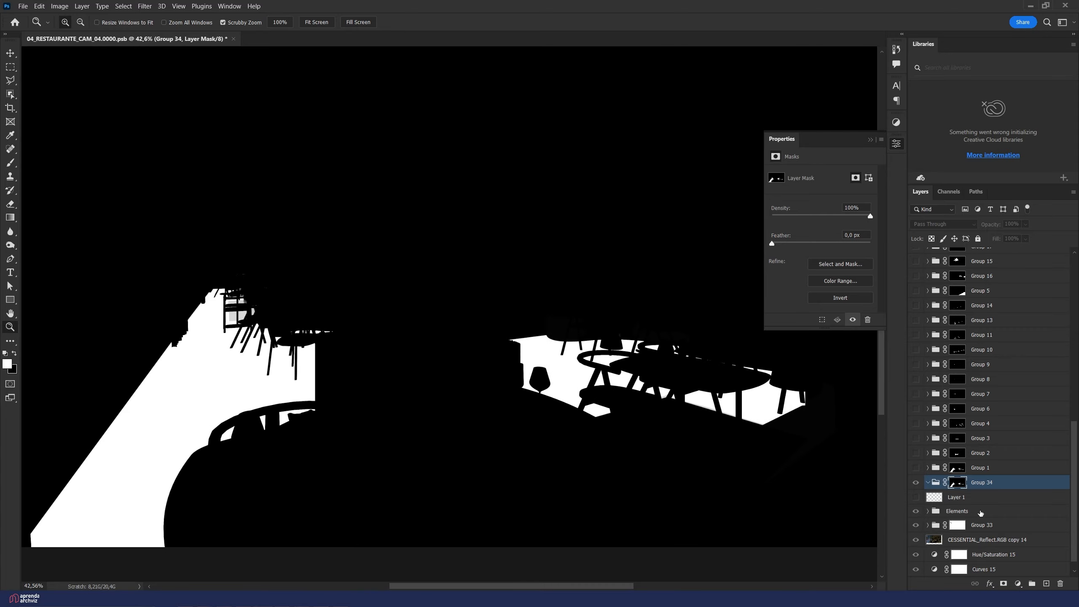
Step: Expand Group 1 to reach its CShading_SourceColor.RGB copy layer, and hide Group 34
{"action": "left_click", "coordinate": [915, 484]}
{"action": "left_click", "coordinate": [927, 467]}
{"action": "scroll", "coordinate": [928, 459], "scroll_direction": "down", "scroll_amount": 5}
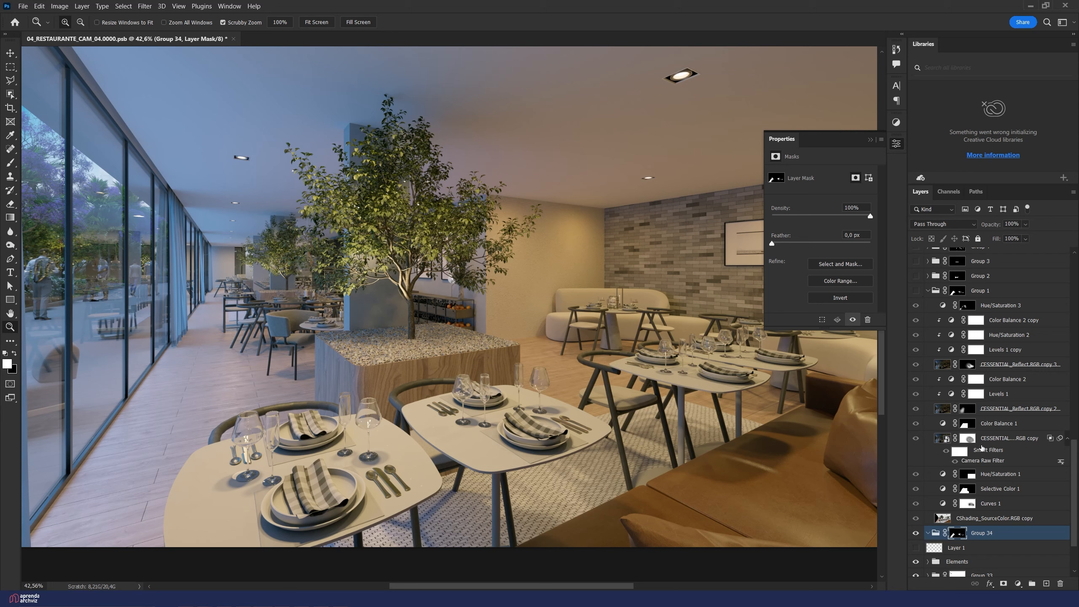
{"action": "left_click", "coordinate": [924, 518]}
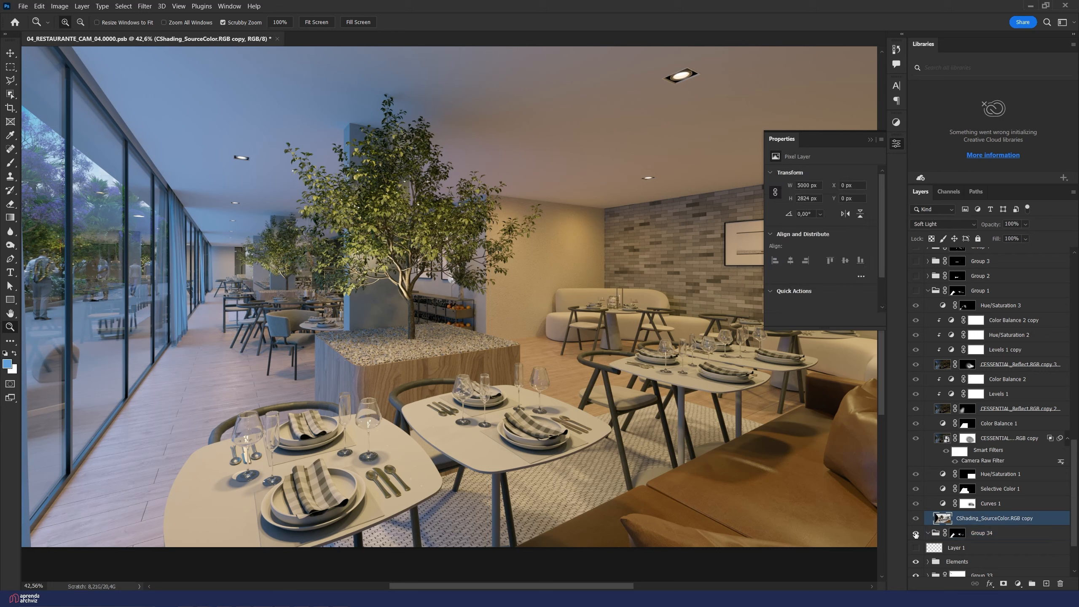
{"action": "left_click", "coordinate": [915, 534]}
Step: Show Group 1 and hide its layers from Color Balance 2 copy down to Curves 1
{"action": "scroll", "coordinate": [977, 522], "scroll_direction": "down", "scroll_amount": 4}
{"action": "scroll", "coordinate": [926, 404], "scroll_direction": "up", "scroll_amount": 2}
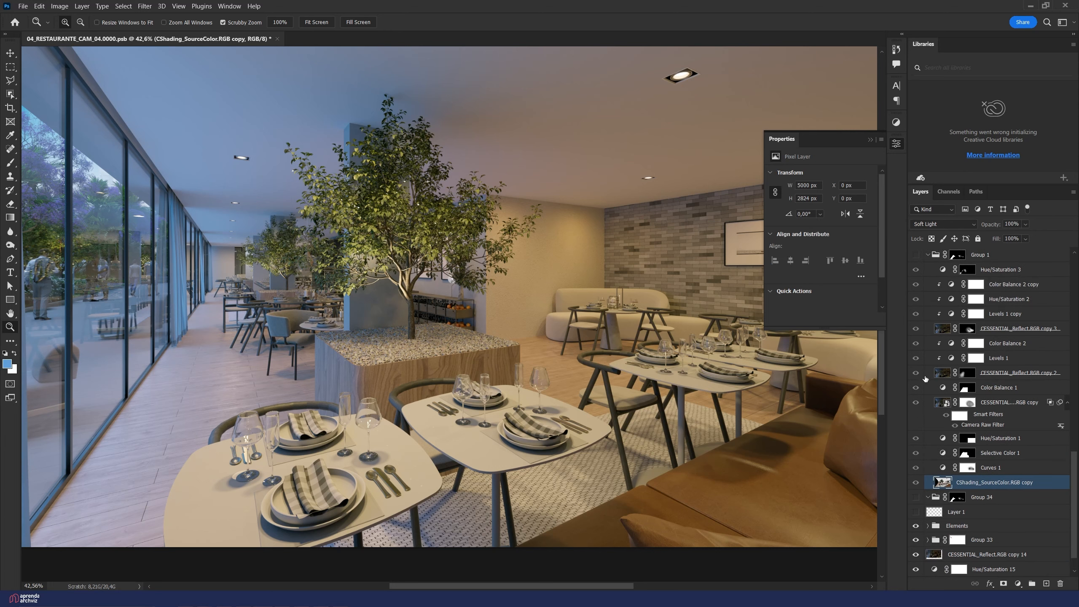
{"action": "left_click_drag", "start_coordinate": [916, 284], "coordinate": [916, 470]}
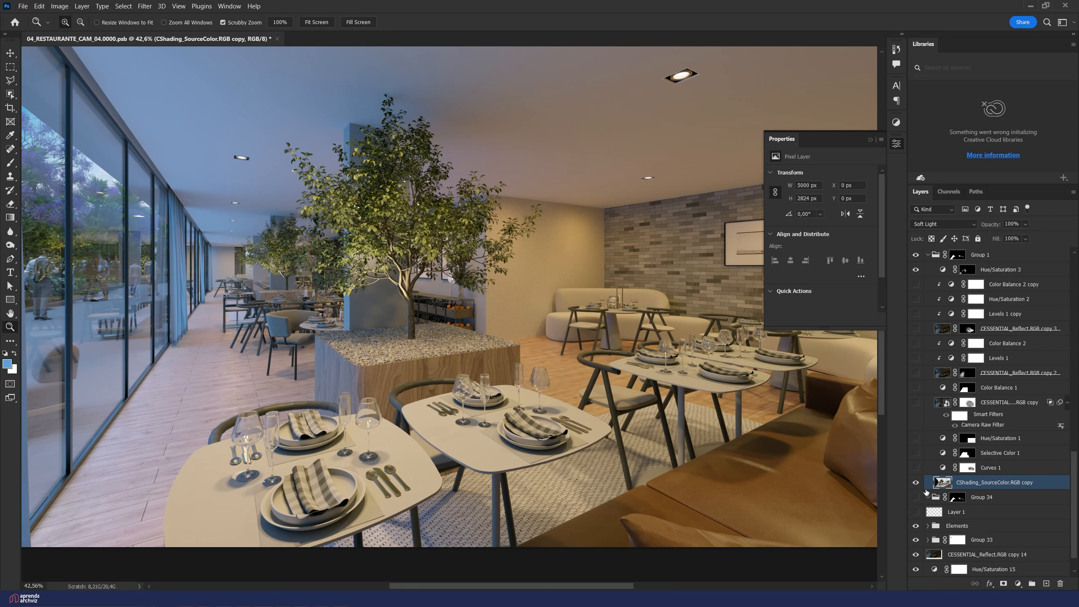
Step: Delete Group 34, keeping Group 1 as the masked floor group
{"action": "left_click", "coordinate": [958, 497]}
{"action": "scroll", "coordinate": [957, 425], "scroll_direction": "up", "scroll_amount": 2}
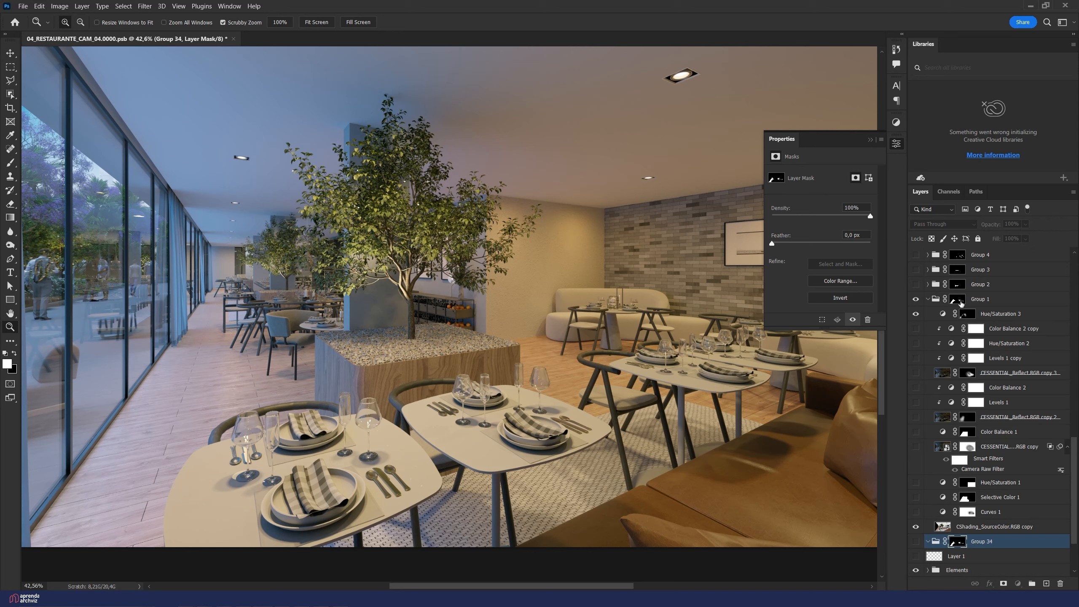
{"action": "left_click", "coordinate": [961, 303]}
{"action": "left_click_drag", "start_coordinate": [990, 545], "coordinate": [1060, 583]}
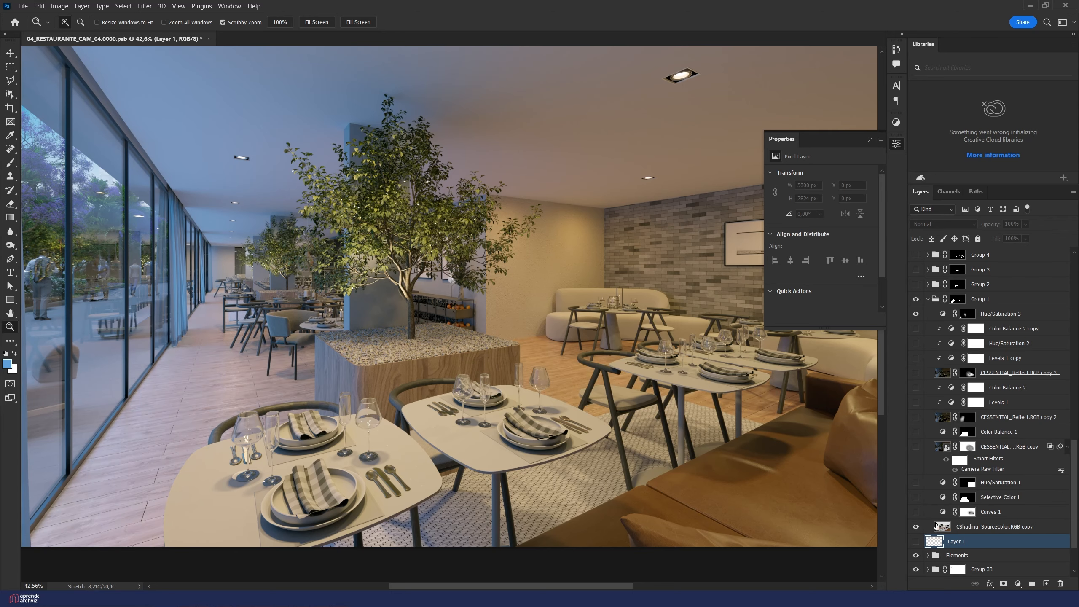
Step: Compare the floor with and without the existing Curves 1 adjustment
{"action": "left_click", "coordinate": [999, 529]}
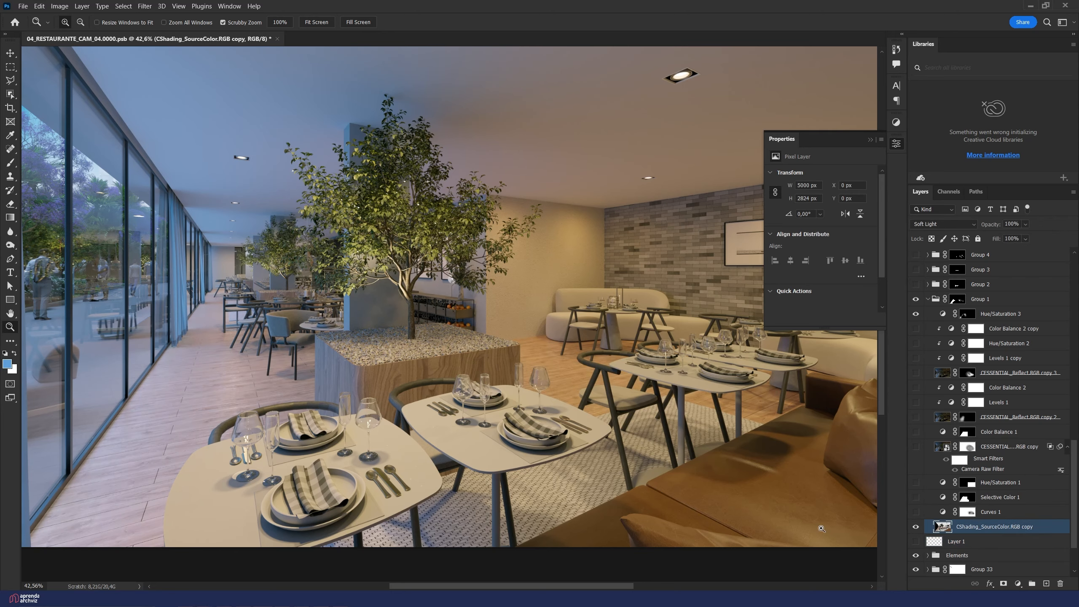
{"action": "left_click_drag", "start_coordinate": [230, 424], "coordinate": [591, 414]}
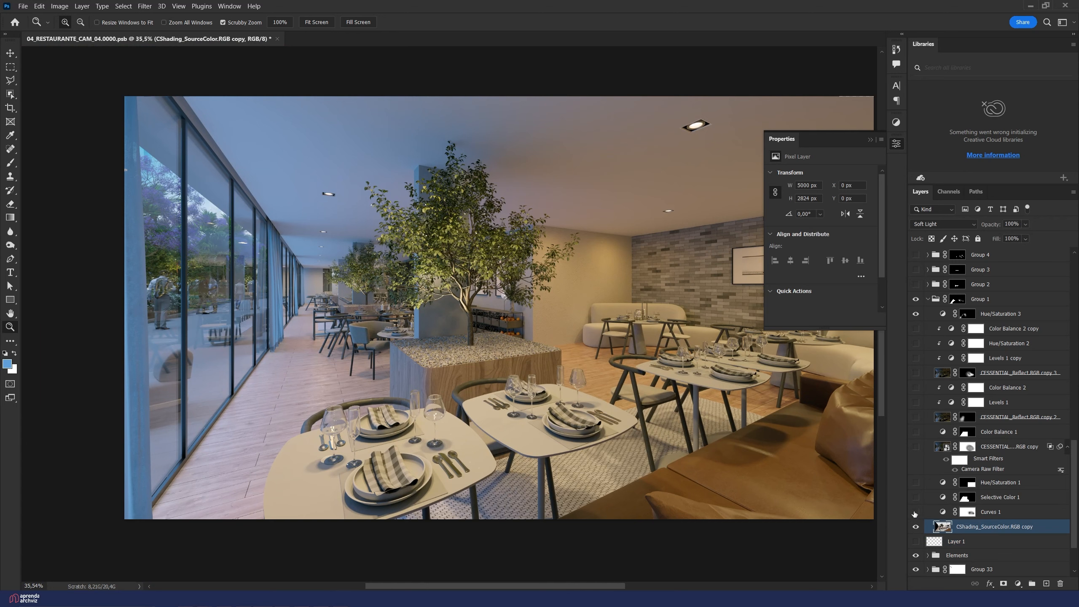
{"action": "left_click", "coordinate": [915, 512]}
{"action": "left_click", "coordinate": [968, 512]}
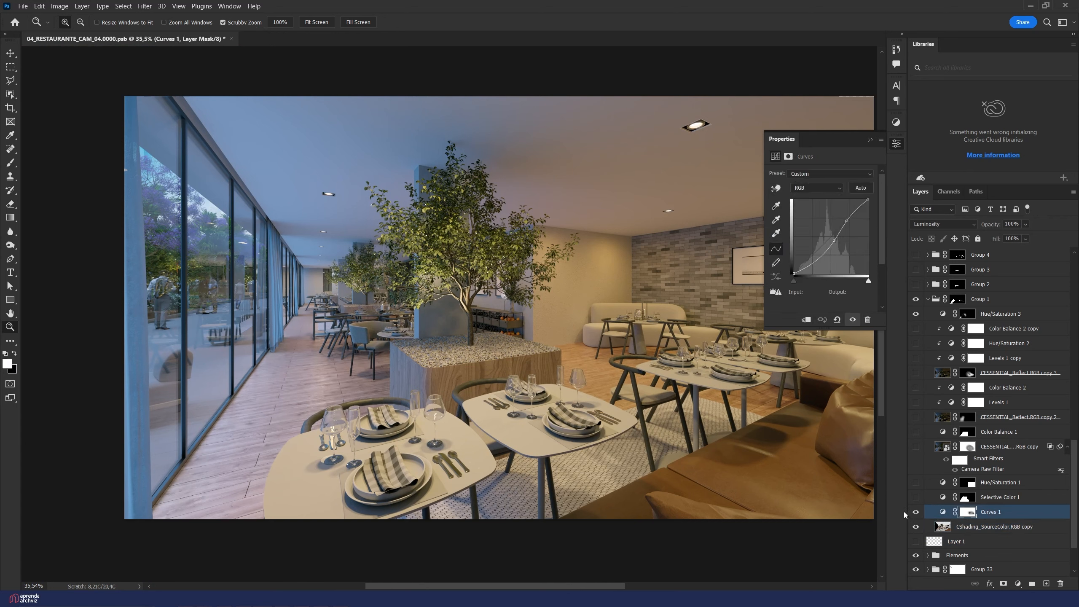
{"action": "left_click", "coordinate": [916, 512]}
{"action": "left_click", "coordinate": [916, 512]}
{"action": "left_click", "coordinate": [916, 512]}
Step: Add a Curves adjustment directly above CShading_SourceColor.RGB copy and bend it into an S-curve, raising the highlights and lowering the shadows to strengthen floor contrast
{"action": "left_click", "coordinate": [970, 527]}
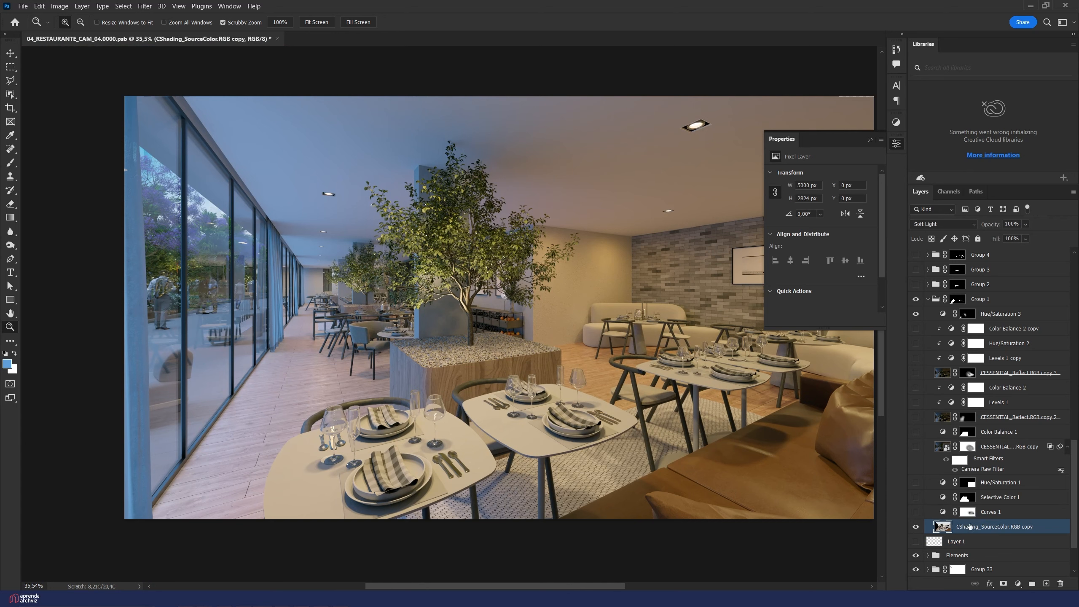
{"action": "left_click", "coordinate": [1018, 584]}
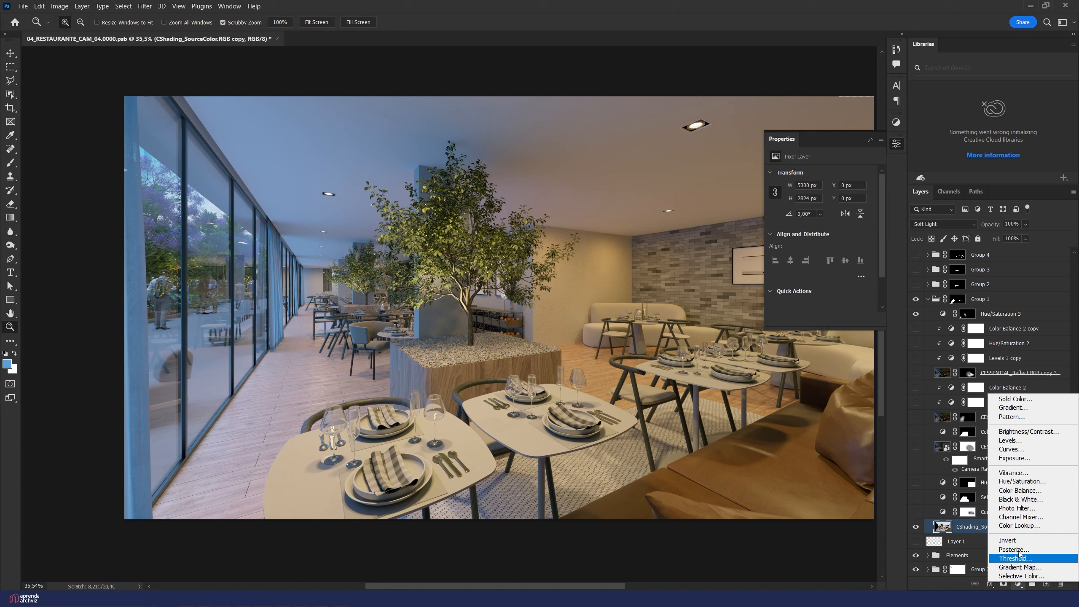
{"action": "left_click", "coordinate": [1011, 449]}
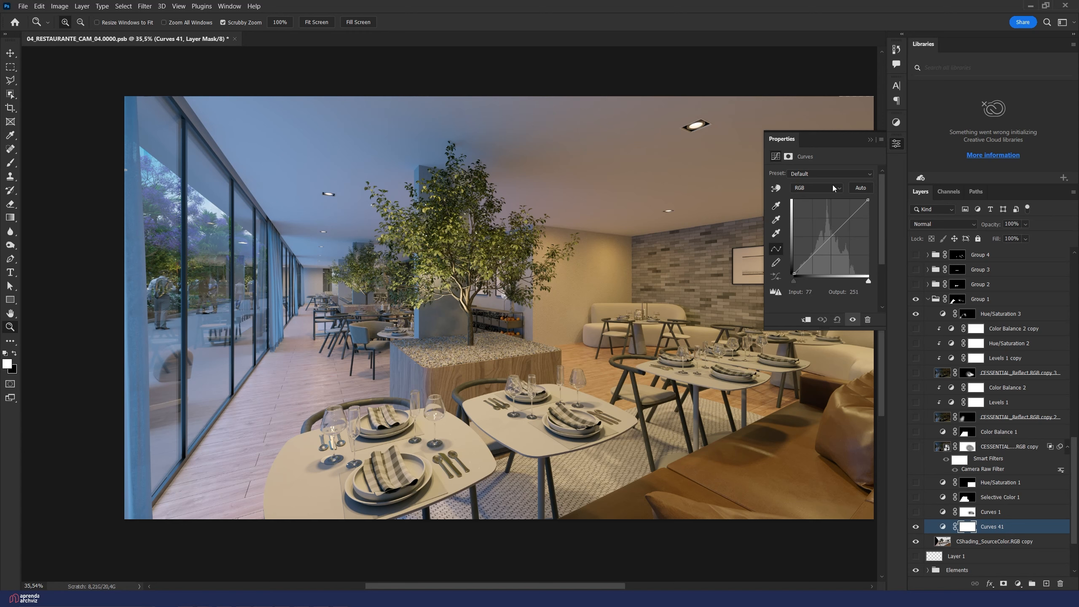
{"action": "left_click_drag", "start_coordinate": [849, 219], "coordinate": [845, 210]}
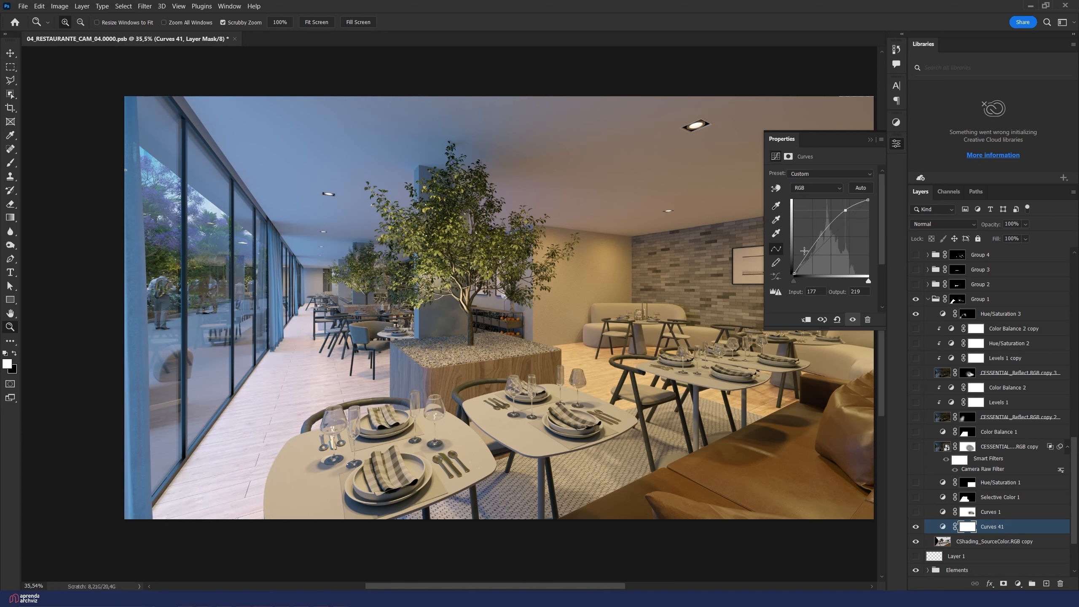
{"action": "left_click_drag", "start_coordinate": [816, 246], "coordinate": [818, 263]}
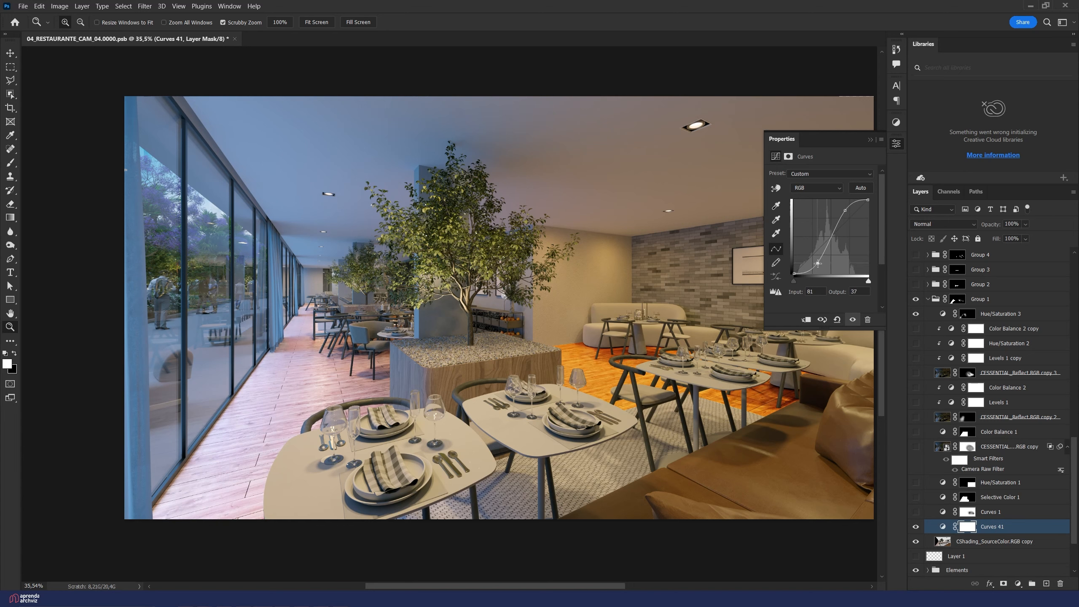
Step: Refine the S-curve by setting the shadow point to input 95, output 62 and the highlight point to input 175, output 206
{"action": "mouse_move", "coordinate": [846, 211]}
{"action": "left_mouse_down"}
{"action": "mouse_move", "coordinate": [846, 221]}
{"action": "mouse_move", "coordinate": [848, 213]}
{"action": "left_mouse_up"}
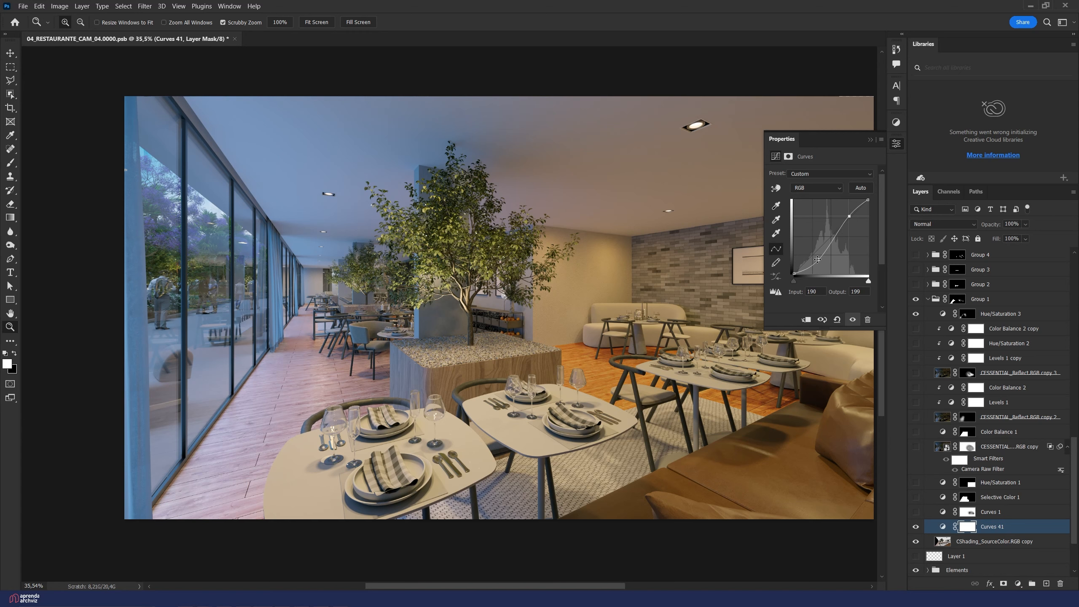
{"action": "left_click_drag", "start_coordinate": [817, 260], "coordinate": [823, 260]}
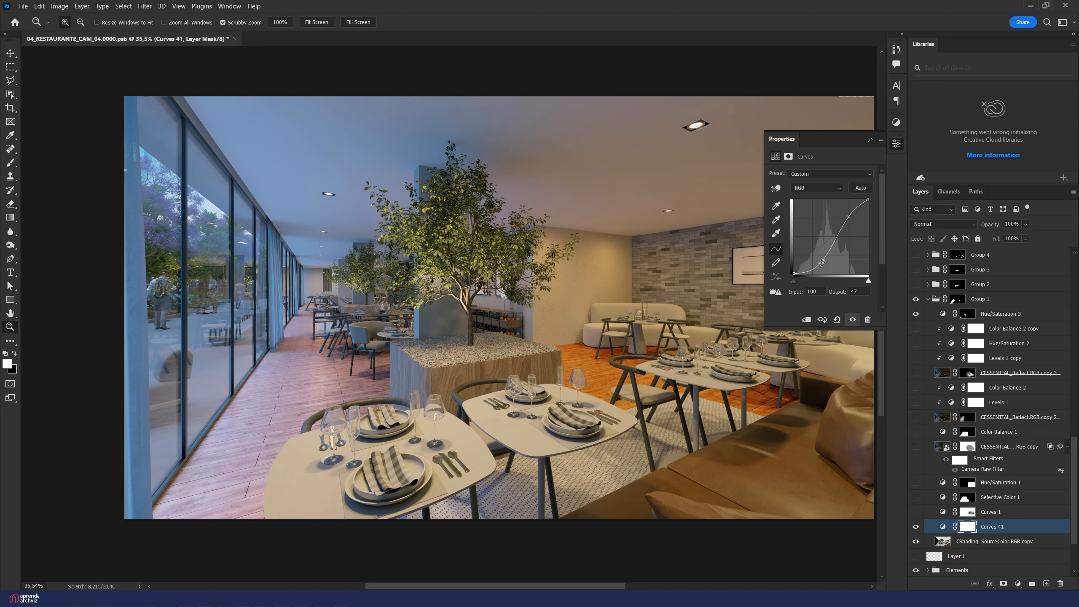
{"action": "left_click_drag", "start_coordinate": [822, 262], "coordinate": [820, 258]}
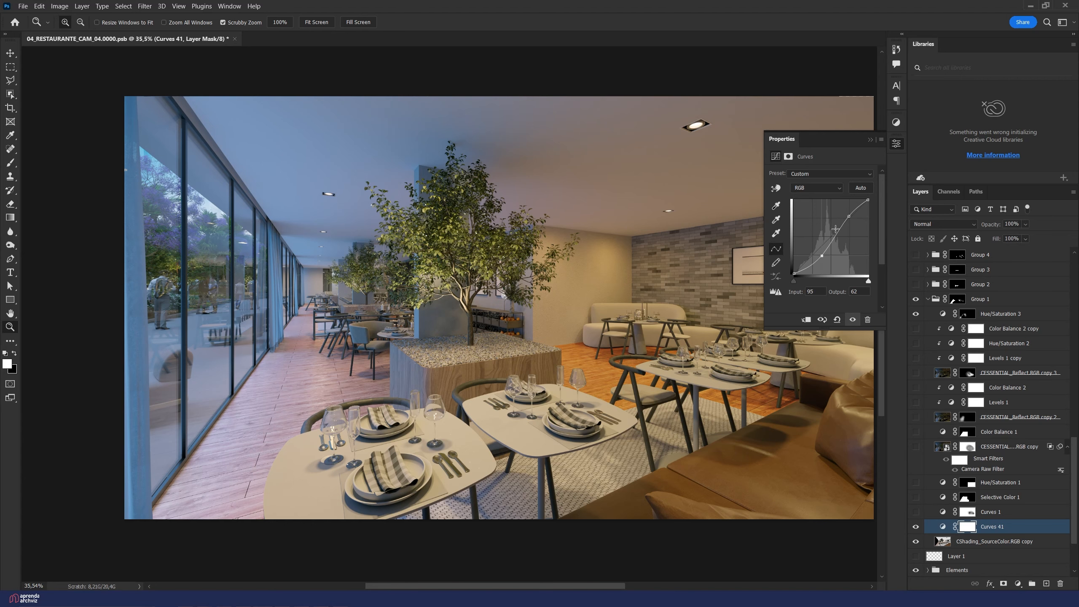
{"action": "left_click_drag", "start_coordinate": [848, 216], "coordinate": [845, 213]}
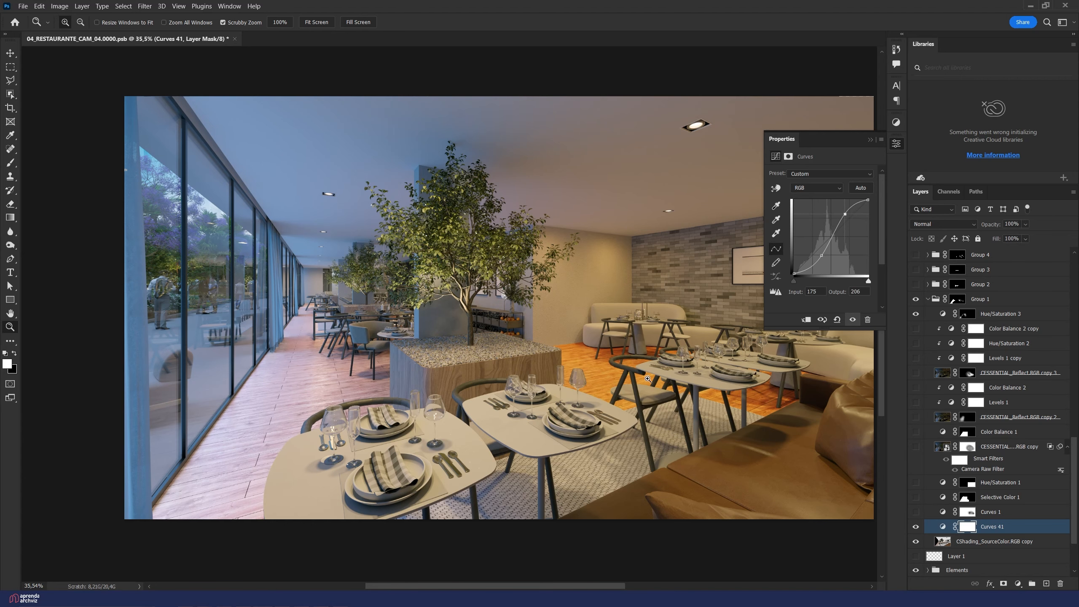
Step: Inspect the floor's contrast up close, and switch from the new Curves adjustment to the existing Curves 1
{"action": "left_click_drag", "start_coordinate": [314, 418], "coordinate": [301, 386]}
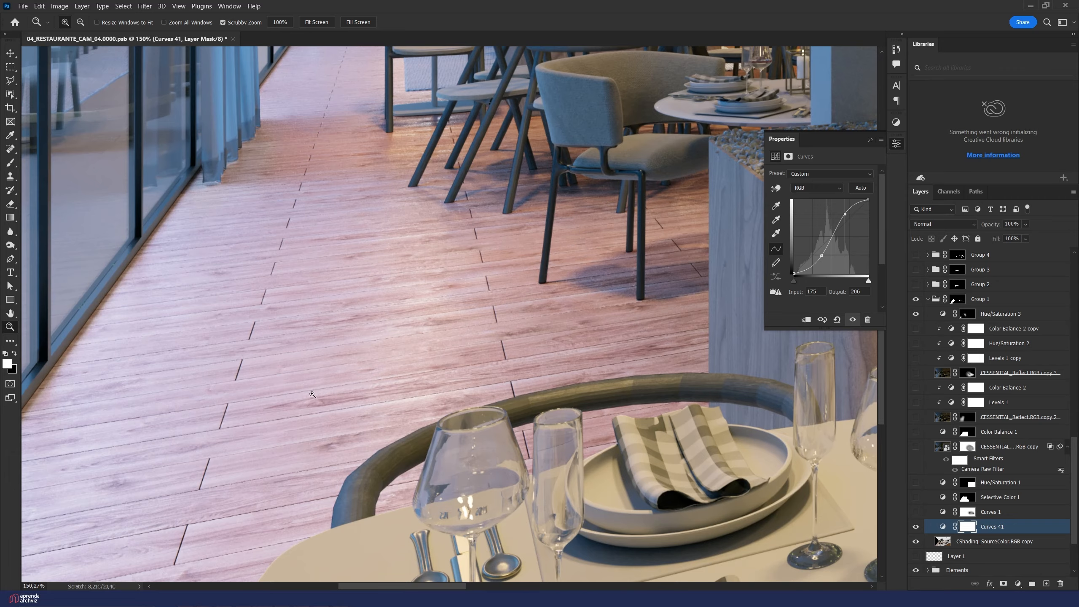
{"action": "left_click_drag", "start_coordinate": [378, 392], "coordinate": [358, 384]}
{"action": "left_click_drag", "start_coordinate": [462, 371], "coordinate": [552, 400]}
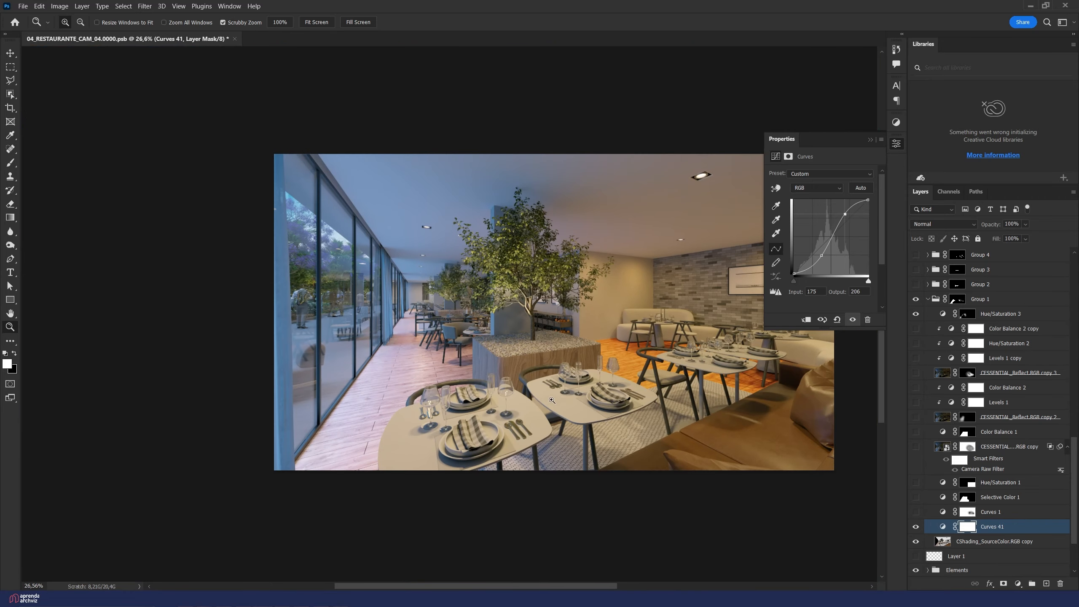
{"action": "scroll", "coordinate": [1028, 533], "scroll_direction": "down", "scroll_amount": 1}
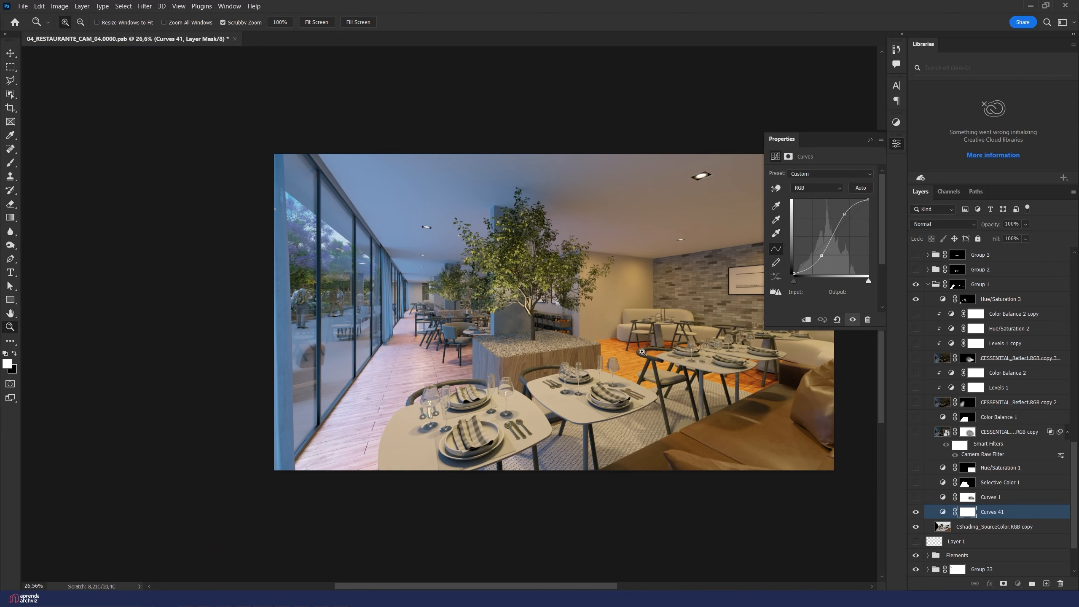
{"action": "left_click_drag", "start_coordinate": [495, 356], "coordinate": [508, 338]}
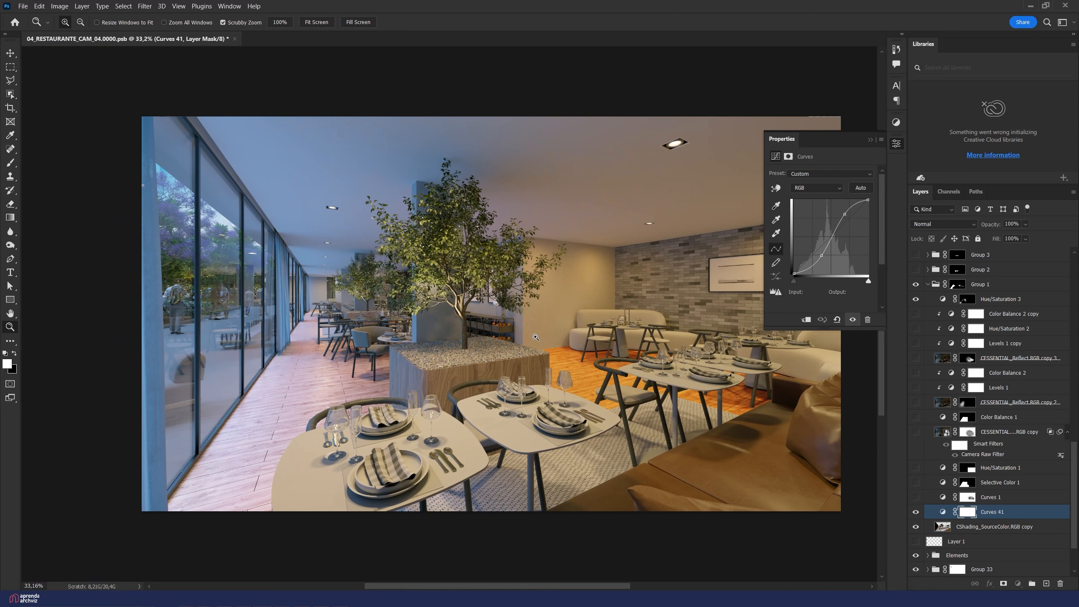
{"action": "left_click", "coordinate": [915, 512]}
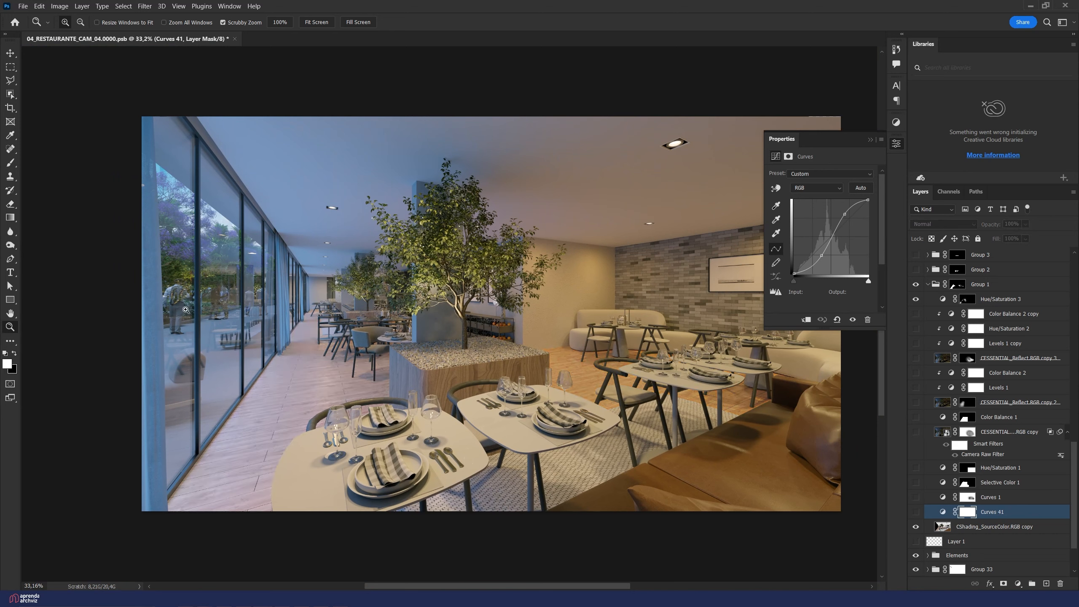
{"action": "left_click", "coordinate": [915, 497]}
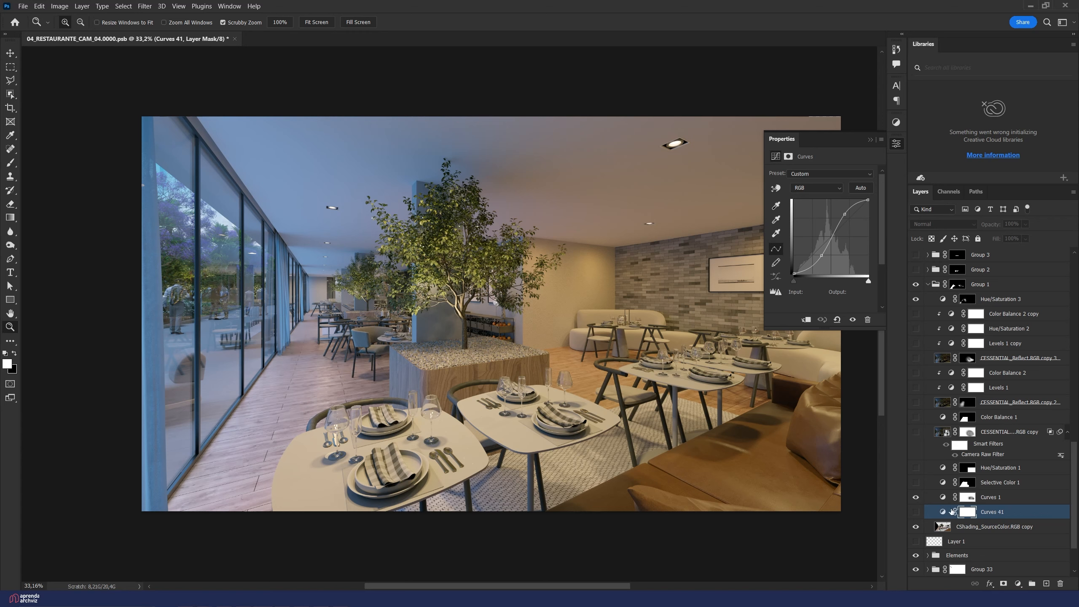
Step: Delete the trial Curves adjustment and set the blend mode of Curves 1 to Normal
{"action": "key", "text": "Delete"}
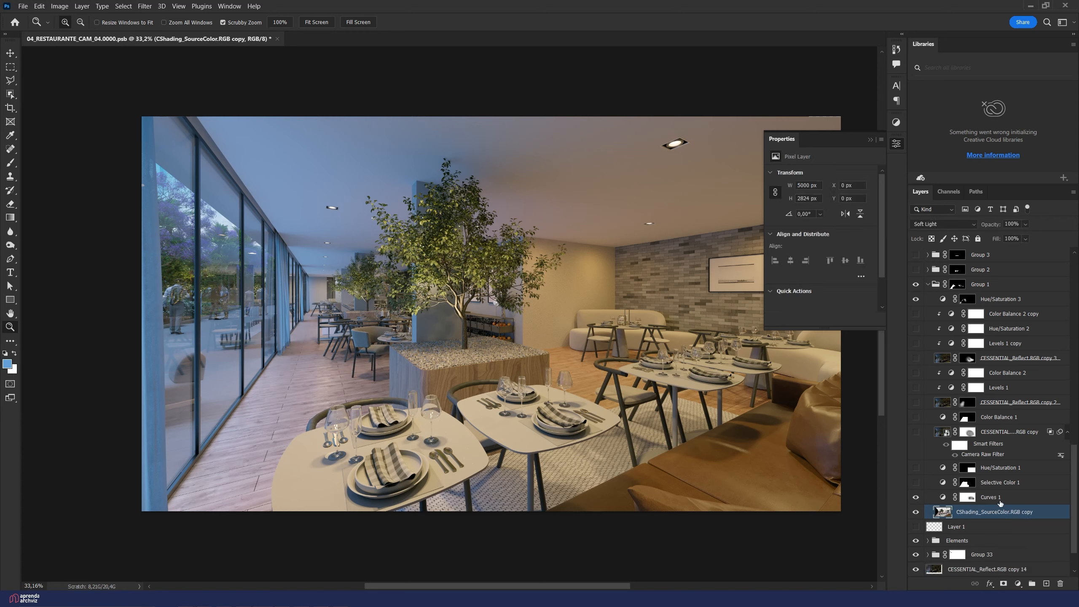
{"action": "left_click", "coordinate": [961, 500]}
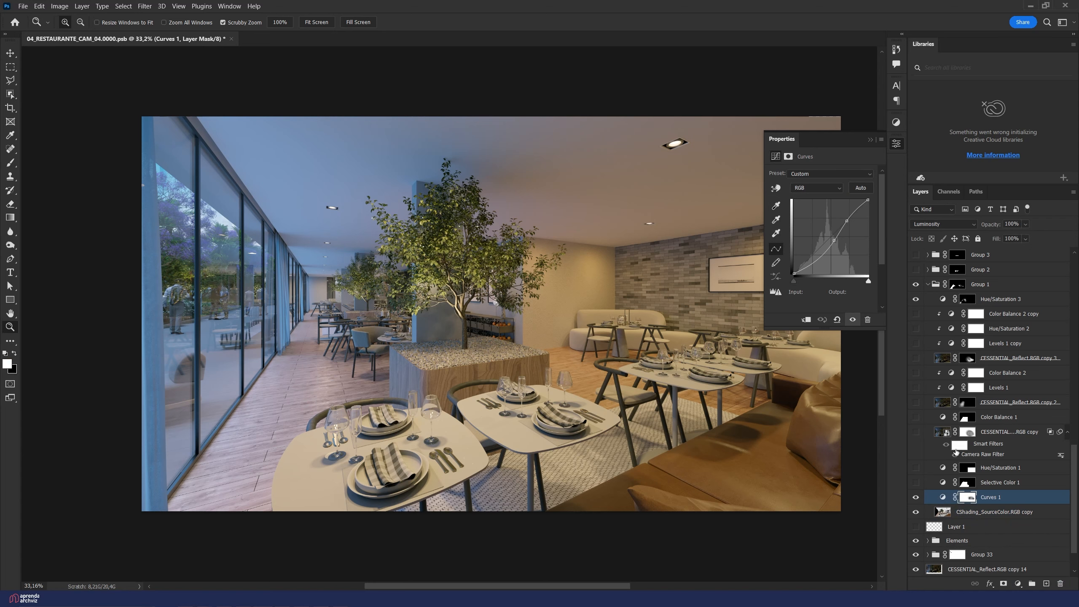
{"action": "left_click", "coordinate": [937, 225]}
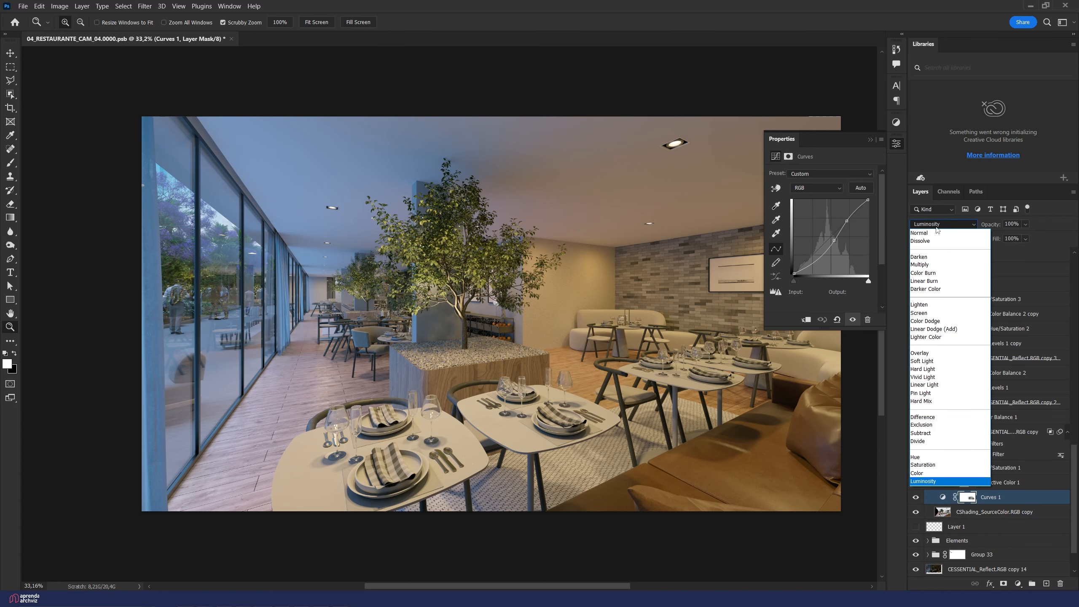
{"action": "left_click", "coordinate": [935, 233]}
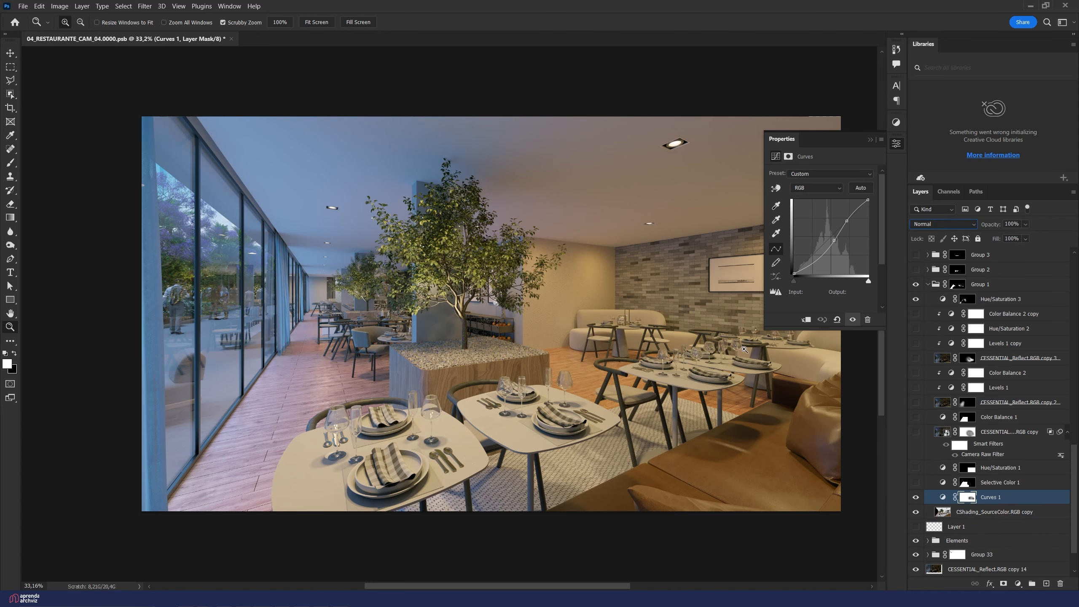
Step: Hide Curves 1 and try a new Curves adjustment in Color blend mode above CShading_SourceColor.RGB copy, lowering its curve to input 184, output 138
{"action": "left_click", "coordinate": [916, 498]}
{"action": "left_click", "coordinate": [916, 497]}
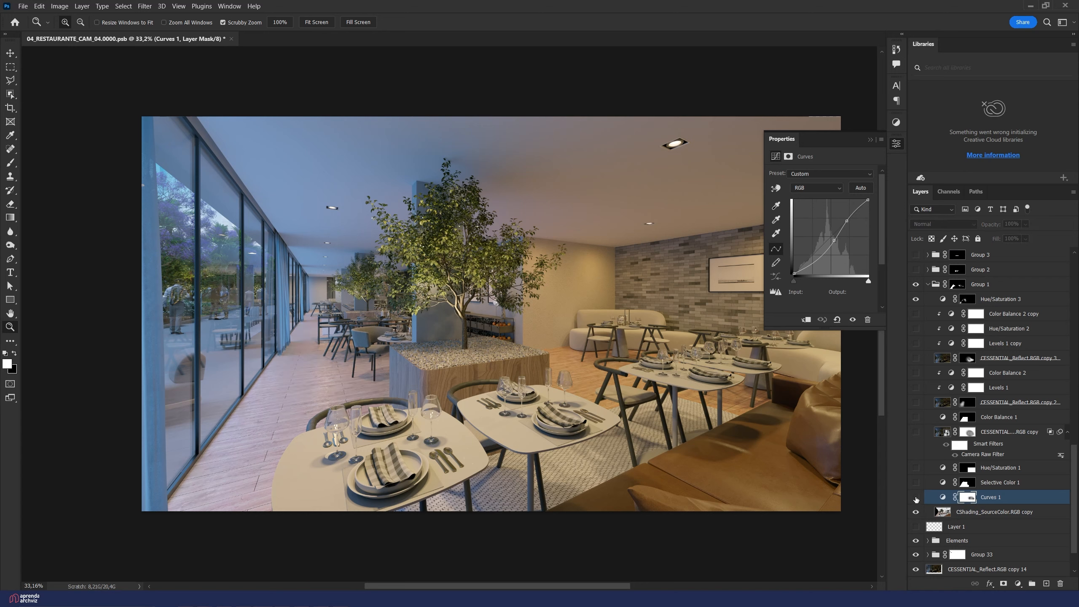
{"action": "left_click", "coordinate": [960, 514]}
{"action": "left_click", "coordinate": [1018, 583]}
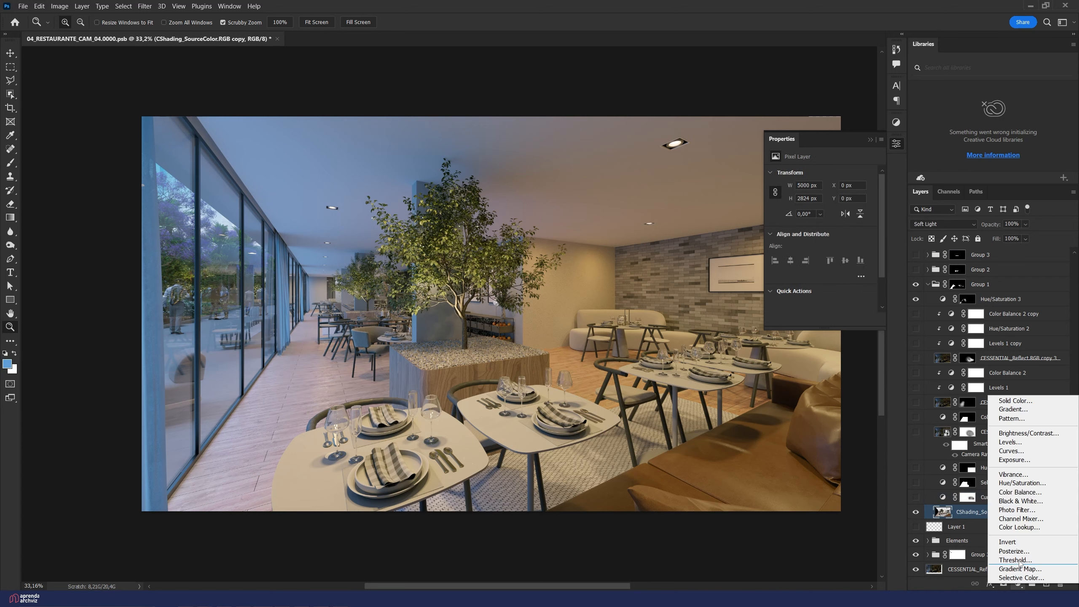
{"action": "left_click", "coordinate": [1012, 451]}
{"action": "left_click", "coordinate": [924, 224]}
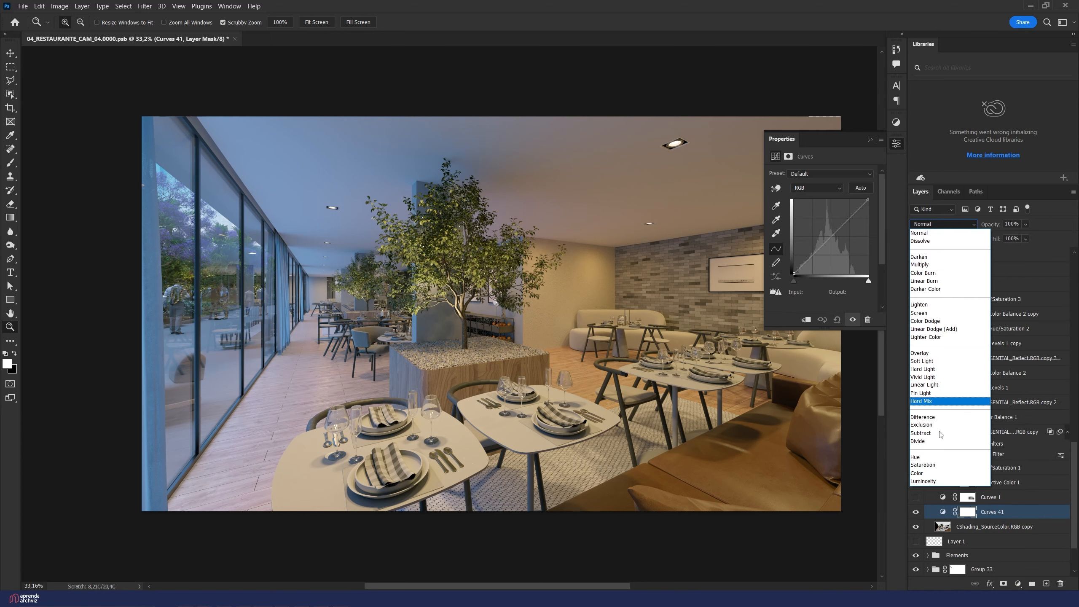
{"action": "left_click", "coordinate": [932, 474]}
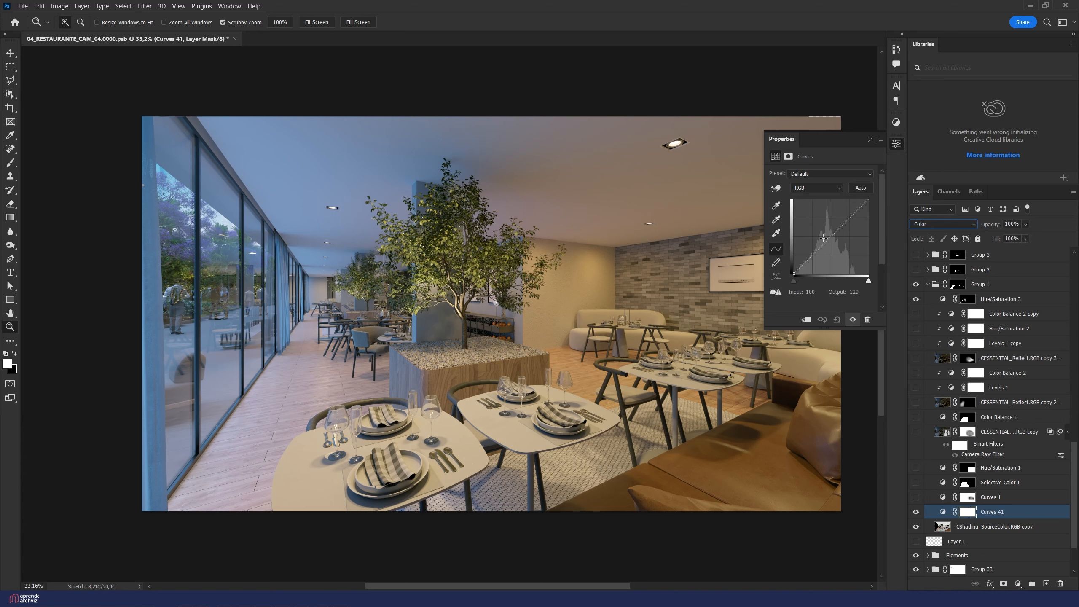
{"action": "left_click_drag", "start_coordinate": [824, 240], "coordinate": [847, 233]}
Step: Try the new Curves adjustment in Luminosity mode with an S-curve whose highlight point is at input 188, output 219, and inspect the floor
{"action": "left_click", "coordinate": [924, 228]}
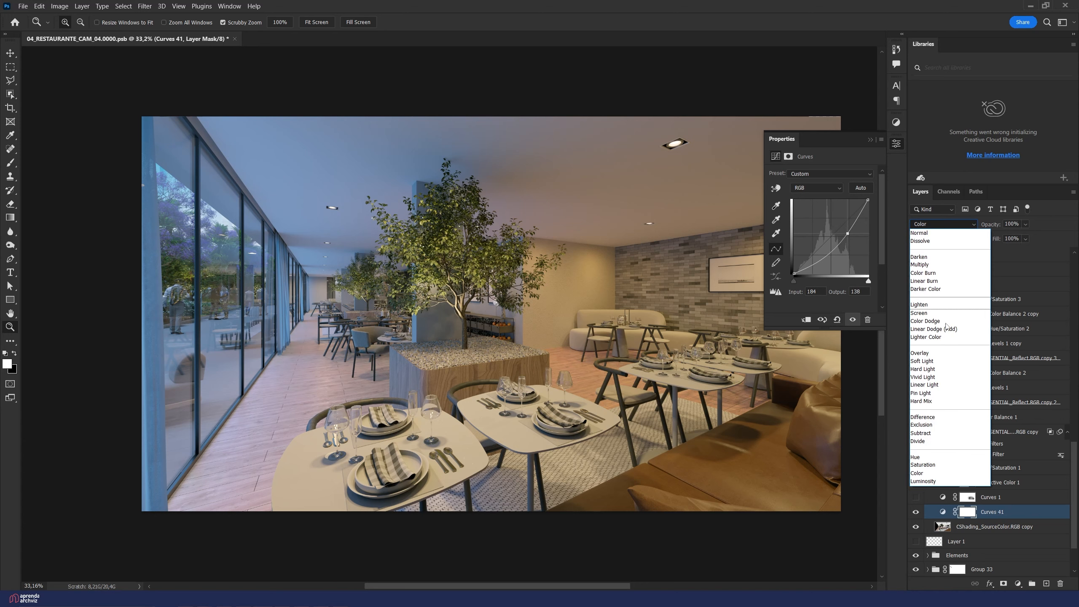
{"action": "left_click", "coordinate": [933, 482]}
{"action": "left_click_drag", "start_coordinate": [839, 235], "coordinate": [849, 210]}
{"action": "left_click", "coordinate": [827, 245]}
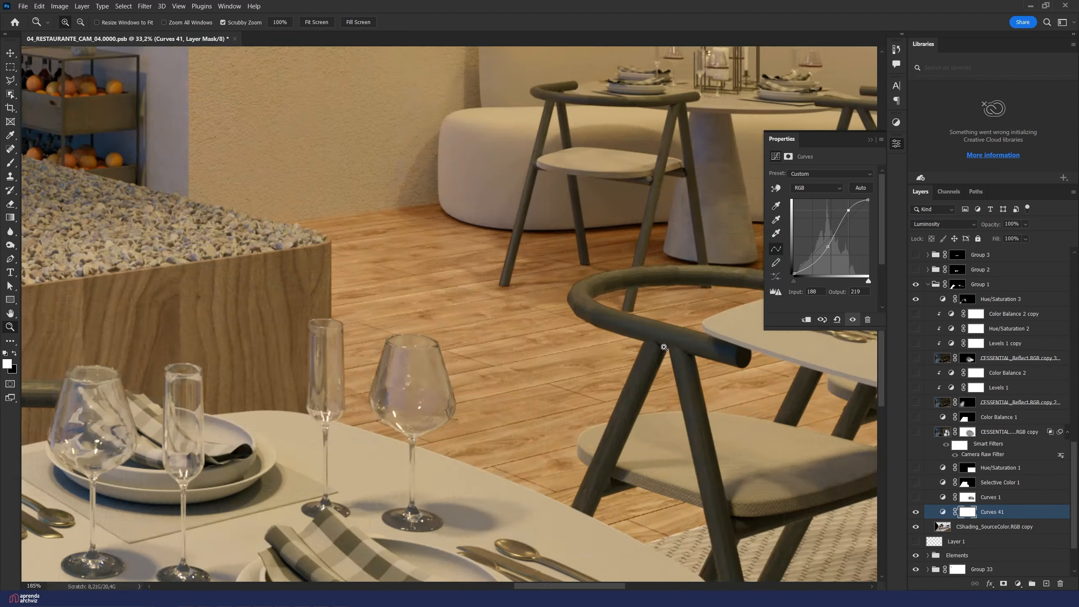
{"action": "left_click_drag", "start_coordinate": [569, 374], "coordinate": [477, 405]}
{"action": "left_click_drag", "start_coordinate": [168, 445], "coordinate": [165, 419]}
Step: Switch the new Curves adjustment to Normal blend mode and inspect the floor's color up close
{"action": "left_click", "coordinate": [942, 224]}
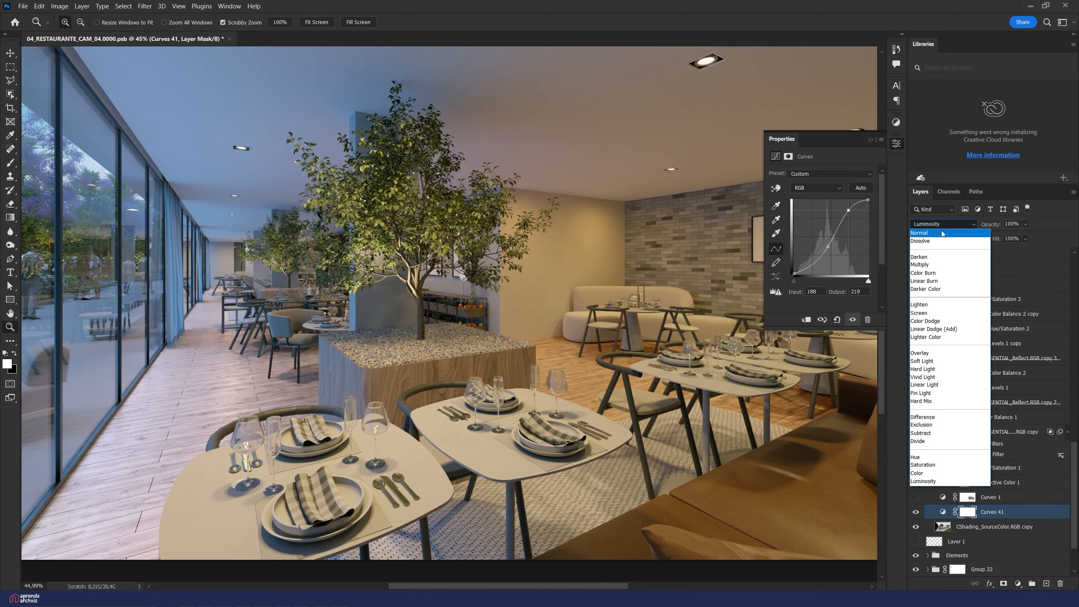
{"action": "left_click", "coordinate": [942, 233]}
{"action": "left_click_drag", "start_coordinate": [618, 382], "coordinate": [641, 375]}
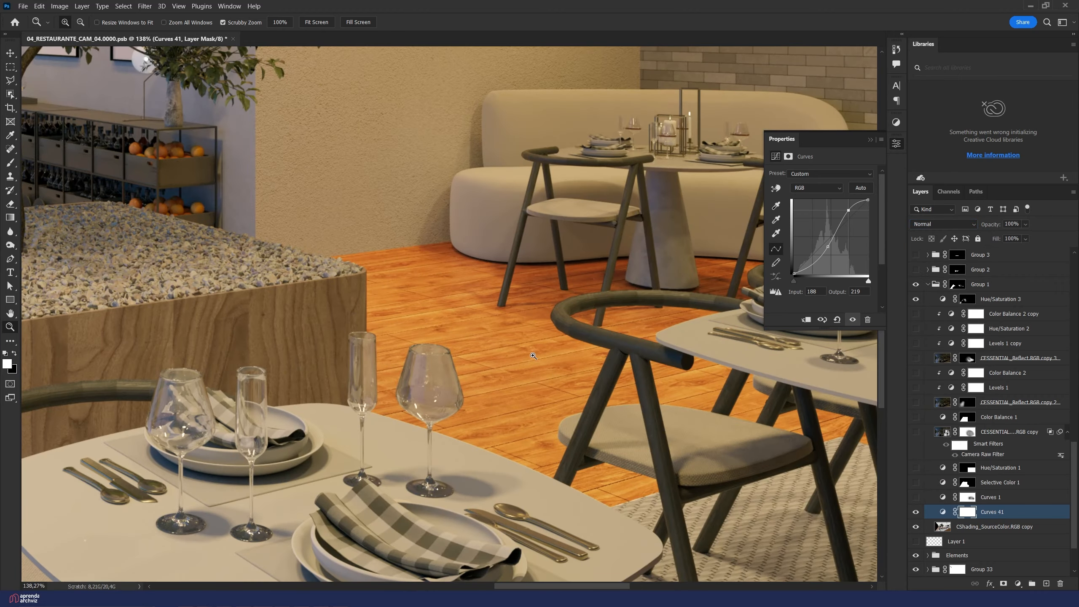
{"action": "left_click_drag", "start_coordinate": [549, 373], "coordinate": [465, 374]}
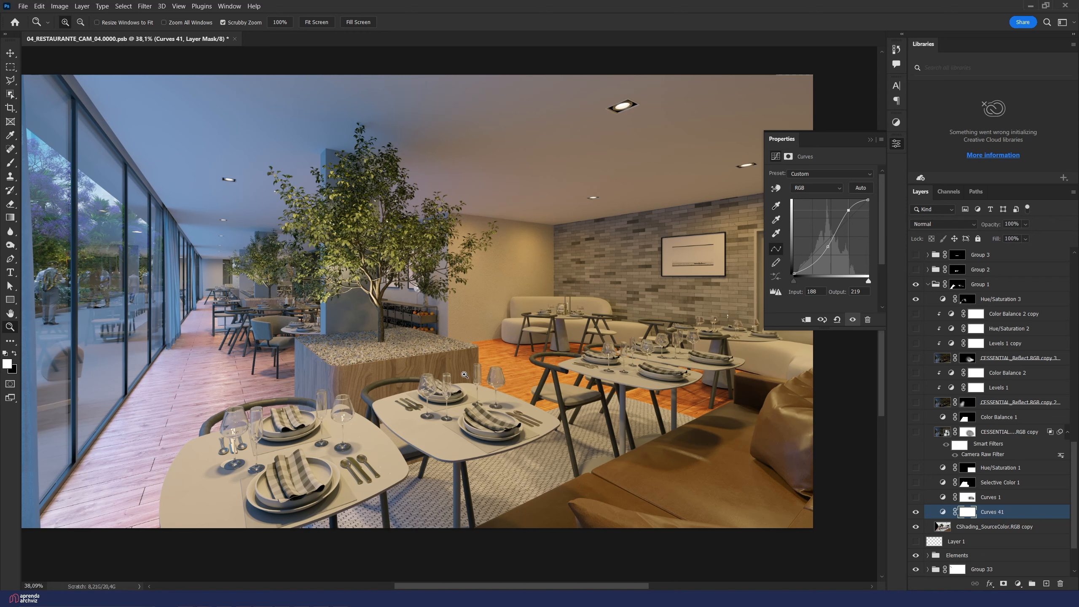
Step: Compare the floor with and without the new Curves adjustment and delete that adjustment
{"action": "left_click", "coordinate": [915, 512]}
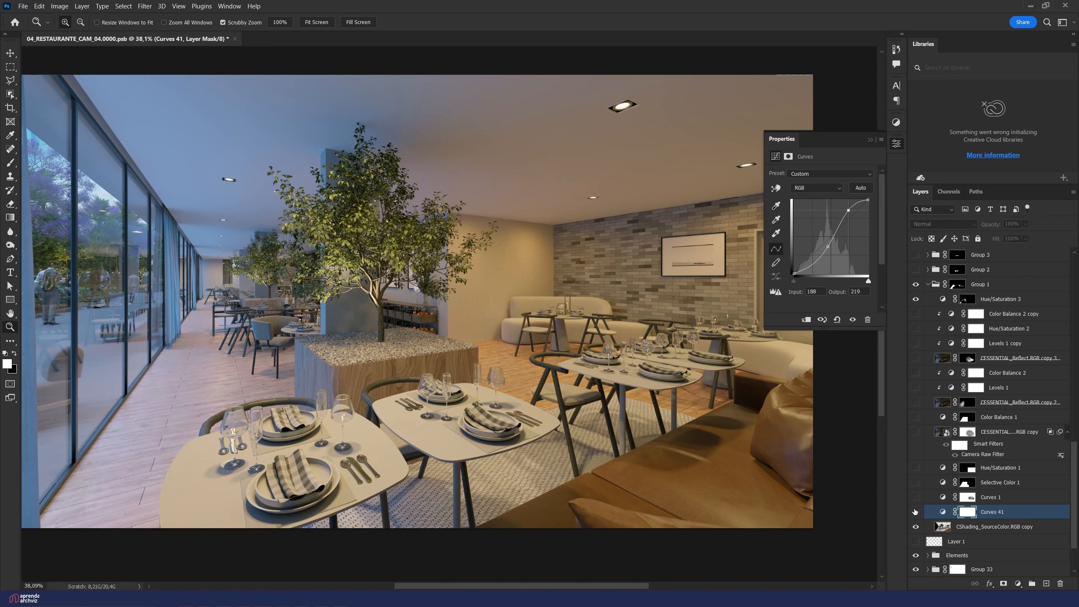
{"action": "left_click", "coordinate": [915, 511]}
{"action": "left_click", "coordinate": [915, 511]}
{"action": "key", "text": "Delete"}
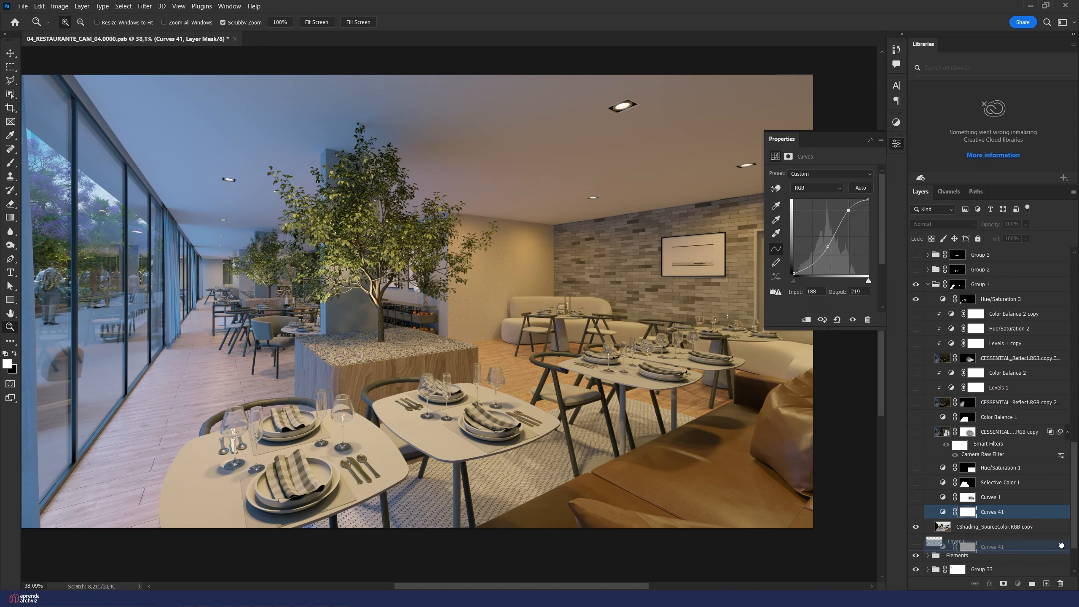
Step: Show Curves 1 again, view its layer mask on its own, and compare the floor with and without the adjustment
{"action": "left_click", "coordinate": [915, 497]}
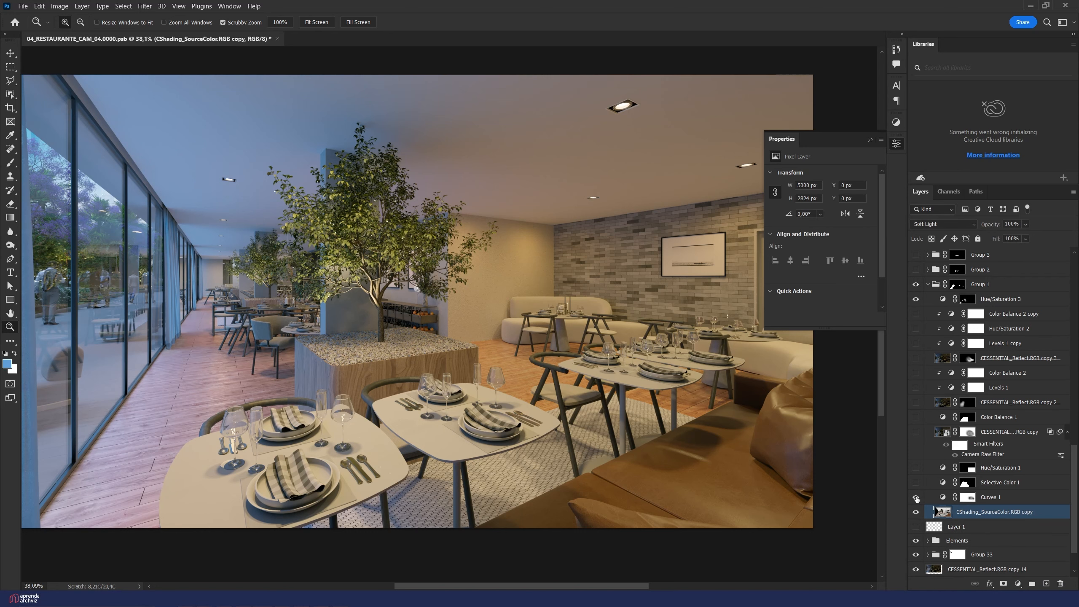
{"action": "left_click", "coordinate": [969, 497]}
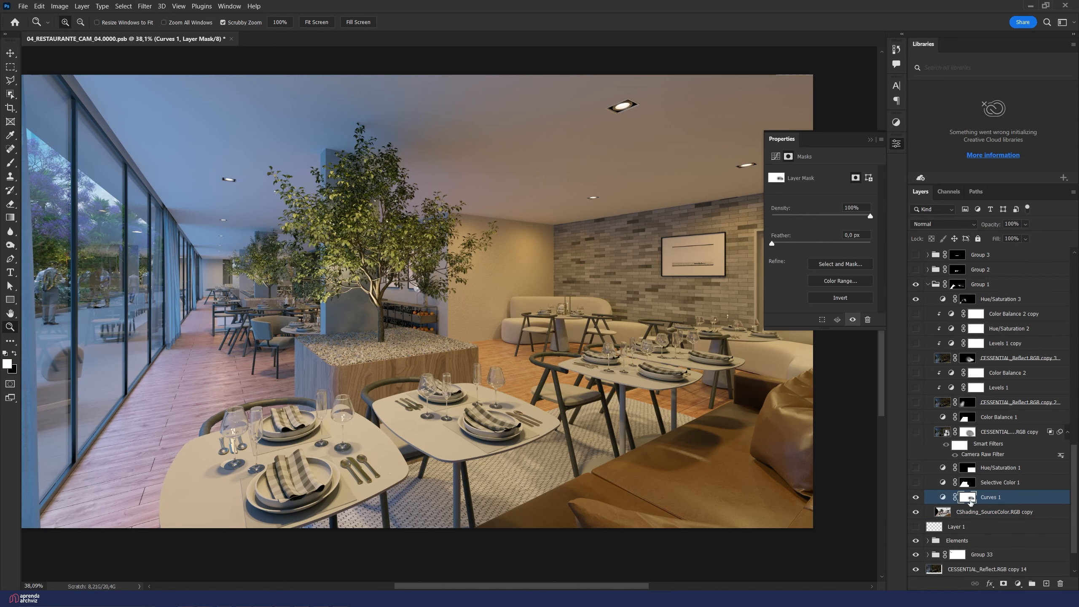
{"action": "left_click", "coordinate": [969, 498], "text": "alt"}
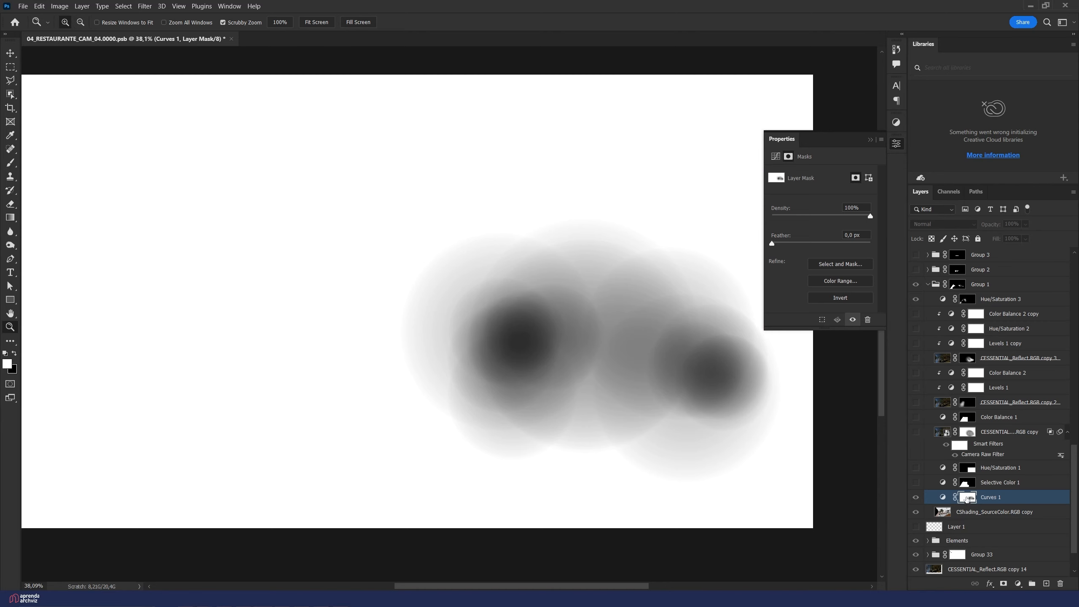
{"action": "left_click", "coordinate": [916, 498]}
{"action": "left_click", "coordinate": [916, 498]}
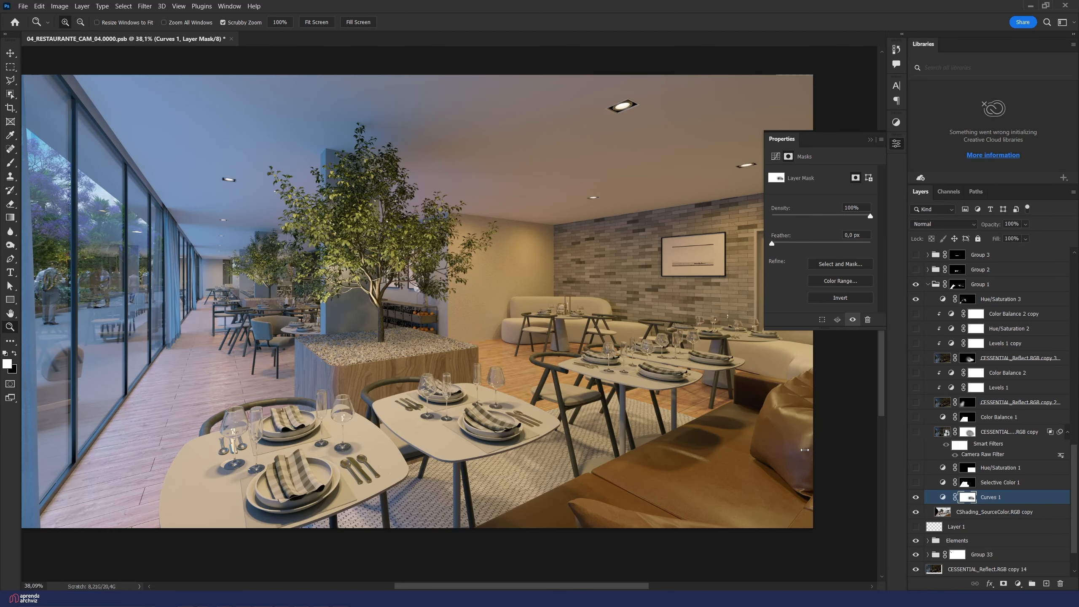
{"action": "left_click", "coordinate": [915, 498]}
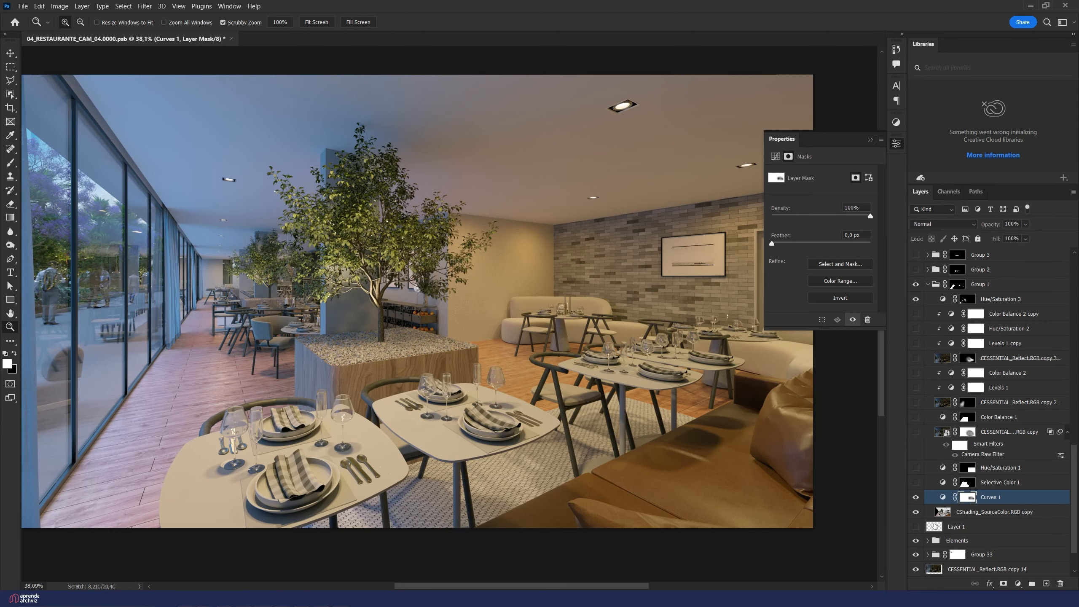
Step: Make Layer 1 visible and compare the floor with and without Curves 1 and CShading_SourceColor.RGB copy
{"action": "left_click", "coordinate": [935, 527]}
{"action": "left_click", "coordinate": [916, 526]}
{"action": "left_click", "coordinate": [915, 497]}
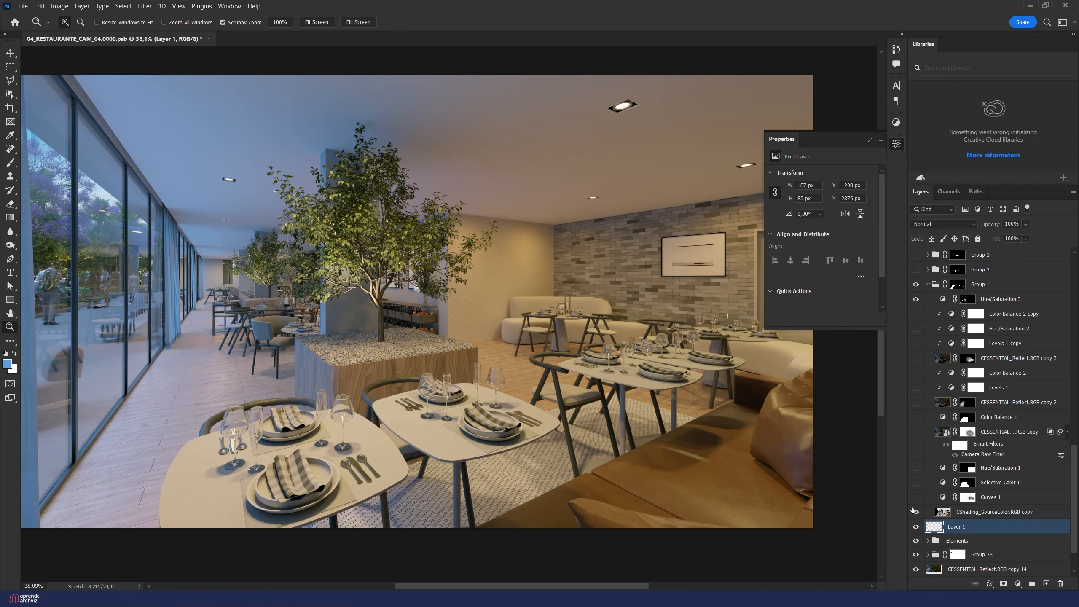
{"action": "left_click", "coordinate": [915, 498]}
{"action": "left_click", "coordinate": [916, 497]}
{"action": "left_click_drag", "start_coordinate": [916, 514], "coordinate": [916, 497]}
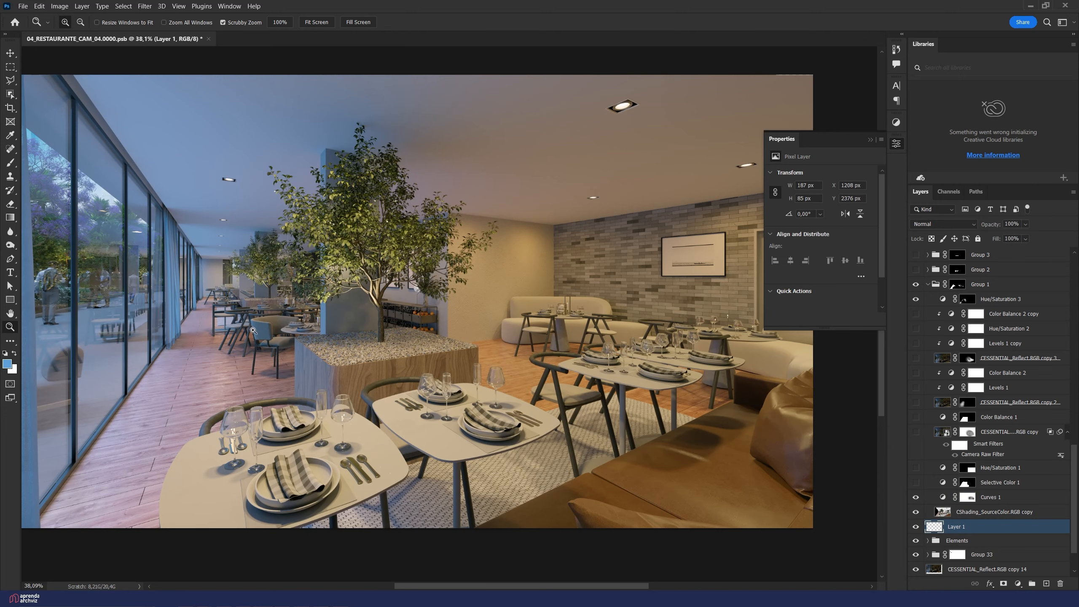
Step: Inspect the floor's color across the room and review the Reds settings of Selective Color 1, comparing the floor with and without it
{"action": "left_click_drag", "start_coordinate": [231, 328], "coordinate": [486, 382]}
{"action": "left_click_drag", "start_coordinate": [860, 365], "coordinate": [872, 366]}
{"action": "left_click_drag", "start_coordinate": [794, 376], "coordinate": [635, 383]}
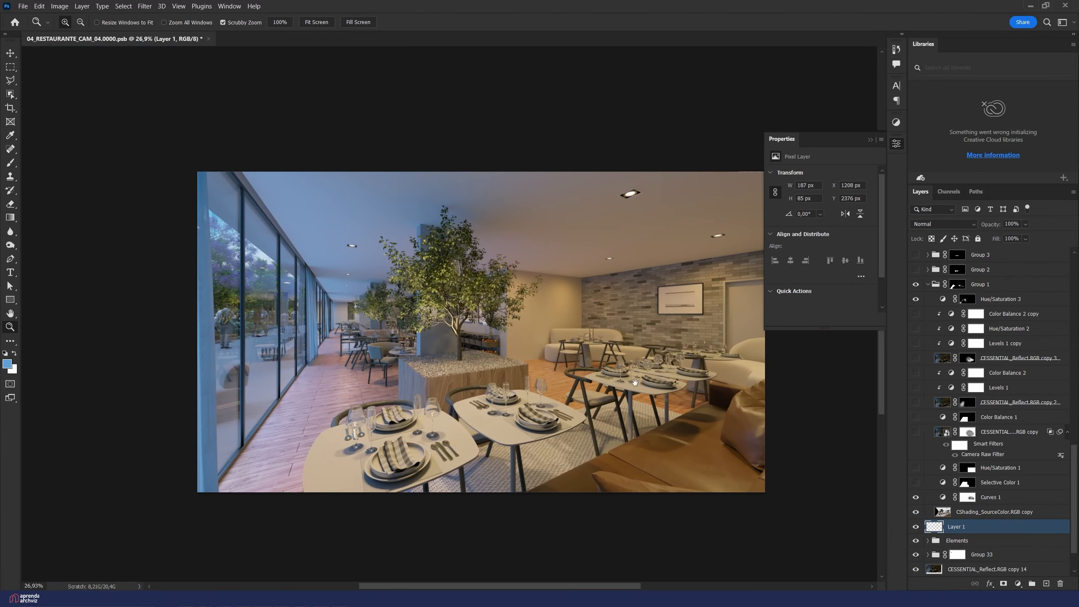
{"action": "left_click", "coordinate": [635, 382]}
{"action": "left_click", "coordinate": [916, 482]}
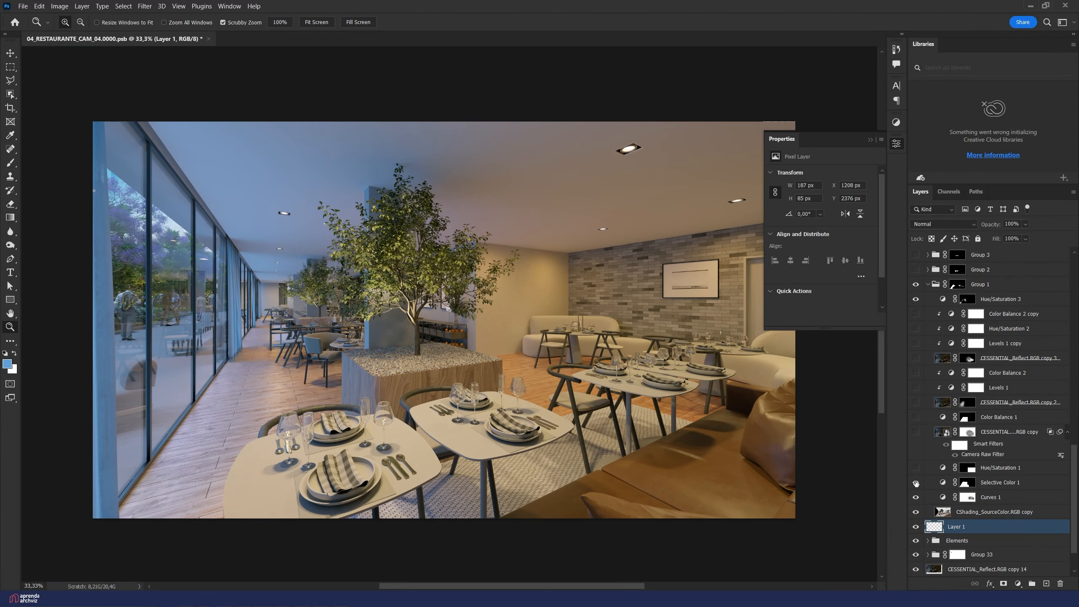
{"action": "left_click", "coordinate": [949, 482]}
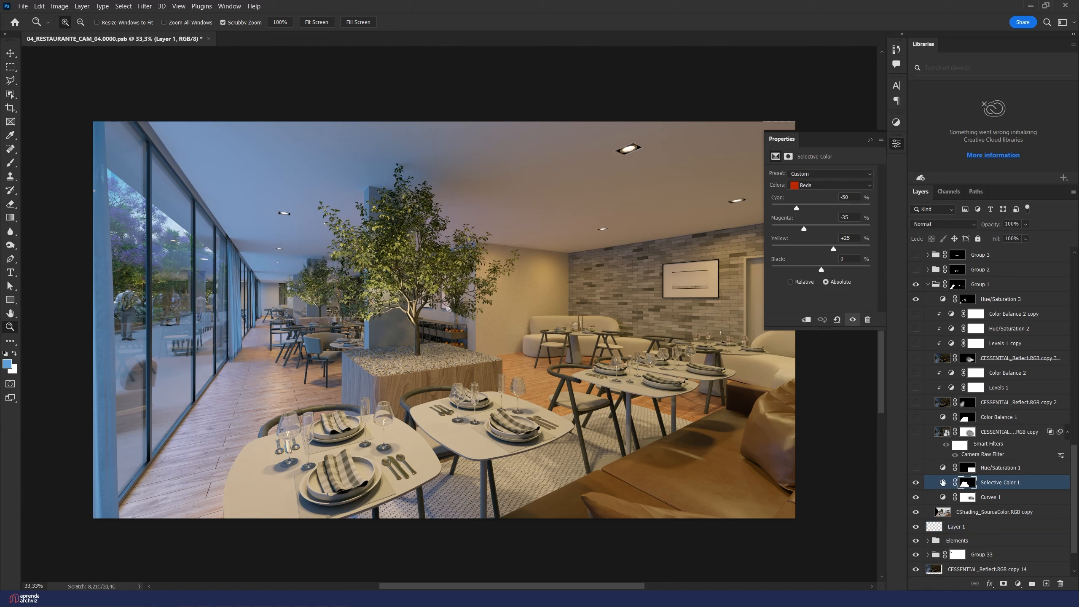
{"action": "left_click", "coordinate": [916, 482]}
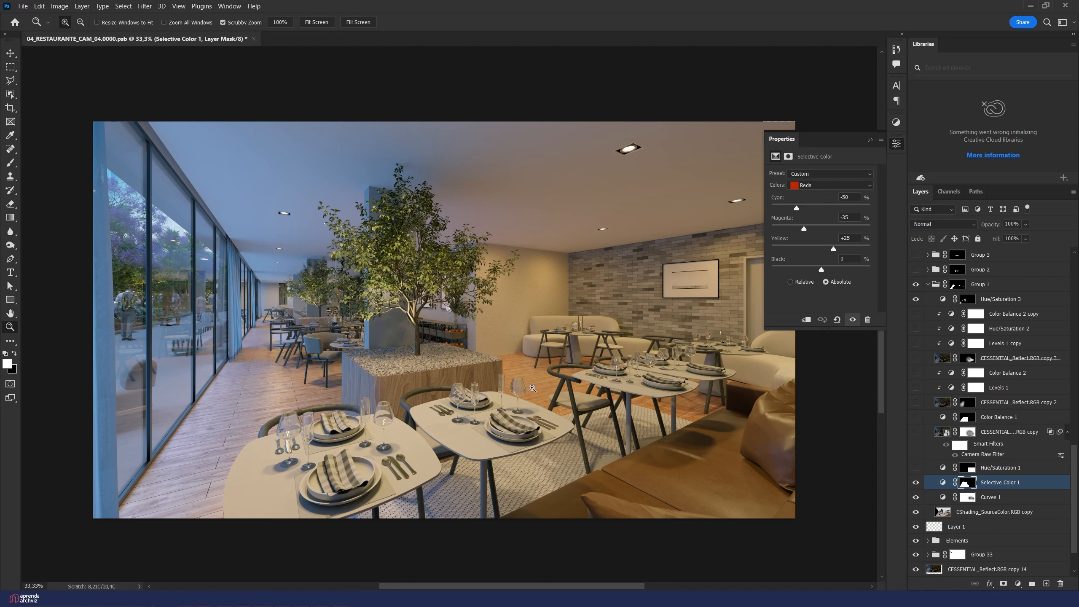
{"action": "left_click", "coordinate": [915, 483]}
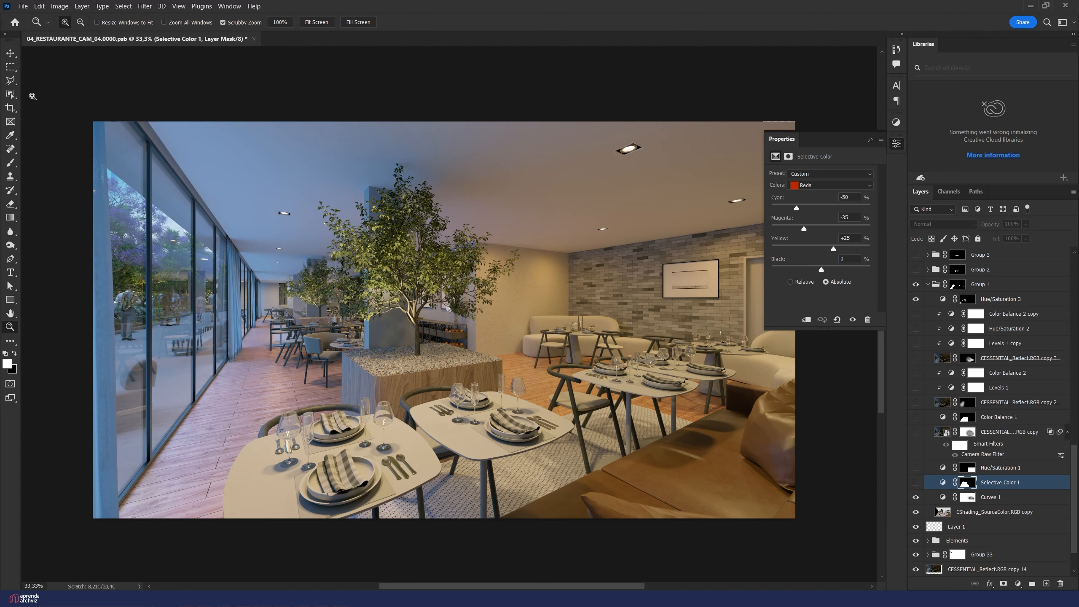
Step: Outline the floor area along the windows with a lasso selection reaching from the far end of the room to the foreground table
{"action": "left_click", "coordinate": [10, 80]}
{"action": "left_click", "coordinate": [223, 294]}
{"action": "left_click", "coordinate": [302, 290]}
{"action": "left_click", "coordinate": [428, 393]}
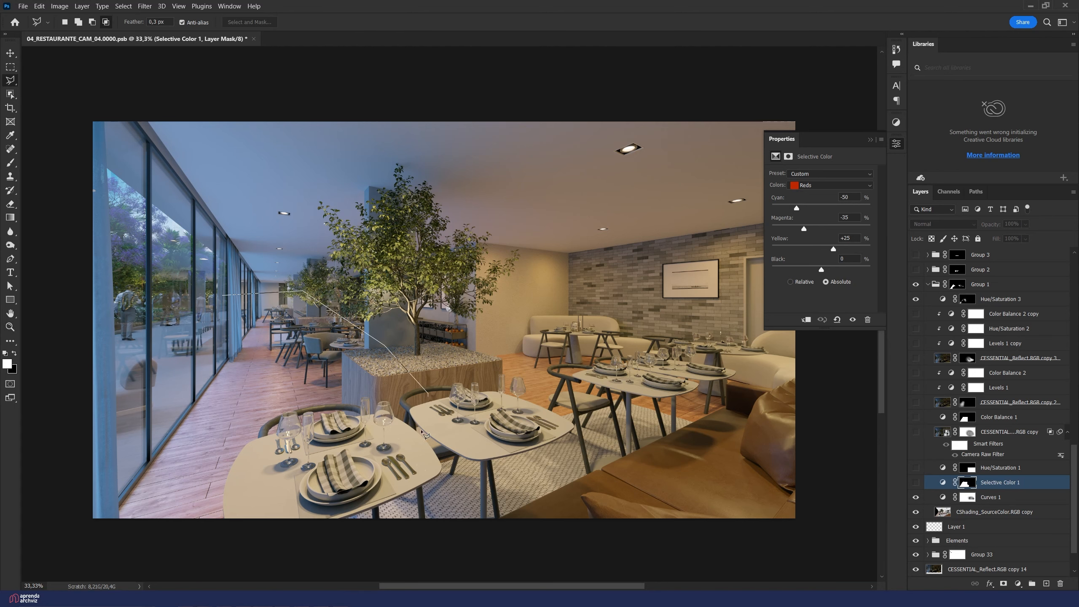
{"action": "left_click", "coordinate": [404, 494]}
{"action": "left_click", "coordinate": [289, 580]}
{"action": "left_click", "coordinate": [153, 566]}
{"action": "left_click", "coordinate": [83, 541]}
{"action": "left_click", "coordinate": [101, 468]}
{"action": "left_click", "coordinate": [188, 331]}
{"action": "left_click", "coordinate": [224, 303]}
{"action": "left_click", "coordinate": [223, 287]}
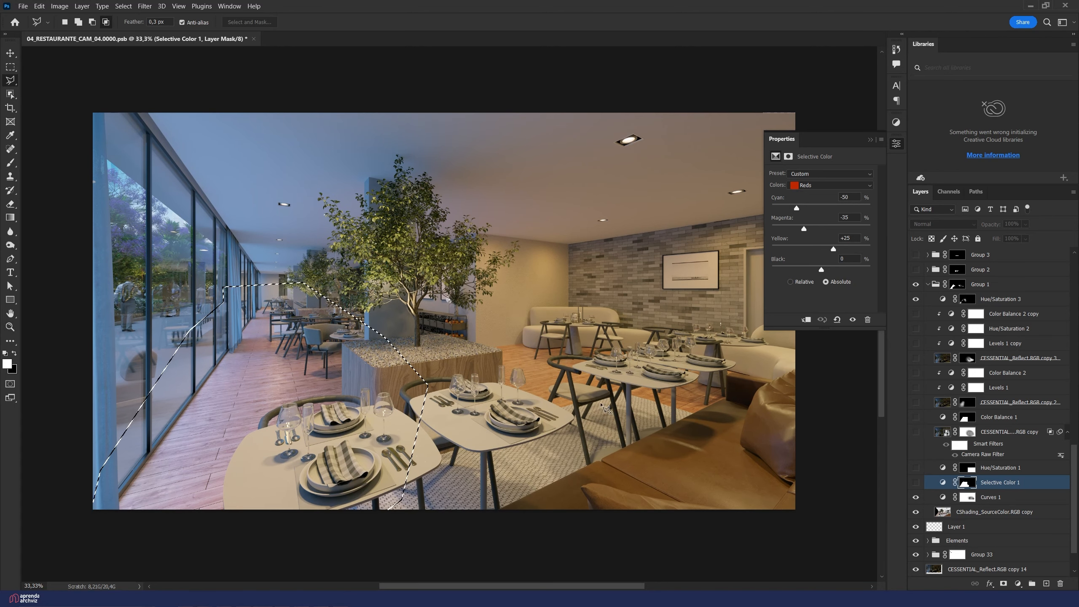
Step: Add a Selective Color adjustment masked by the window-side selection, hide it, and turn on the existing Selective Color 1 instead
{"action": "left_click", "coordinate": [1018, 584]}
{"action": "left_click", "coordinate": [1020, 581]}
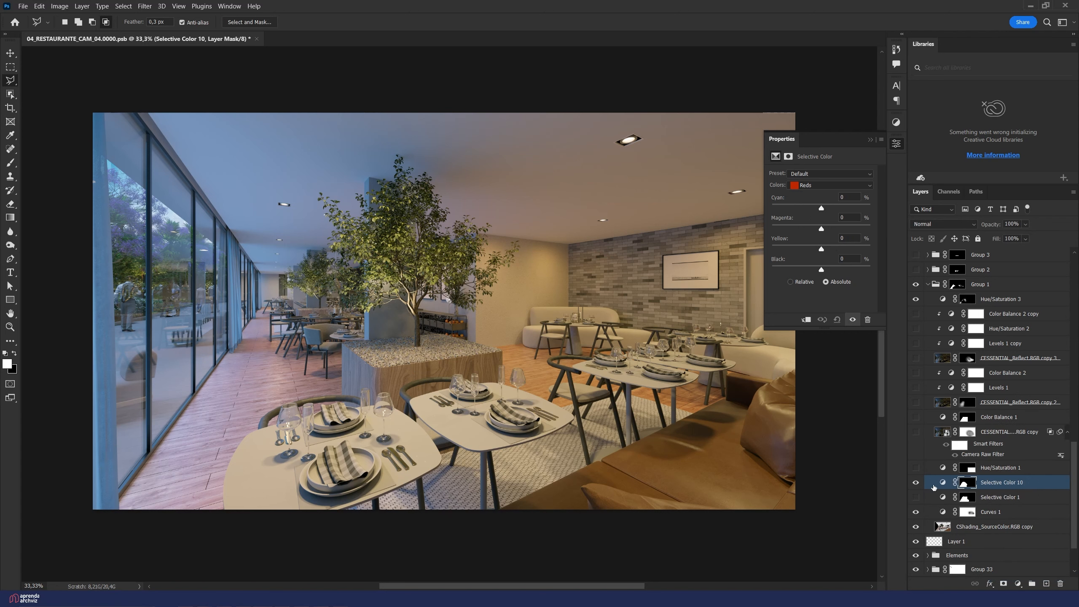
{"action": "left_click", "coordinate": [916, 482]}
{"action": "left_click", "coordinate": [916, 497]}
{"action": "left_click", "coordinate": [937, 498]}
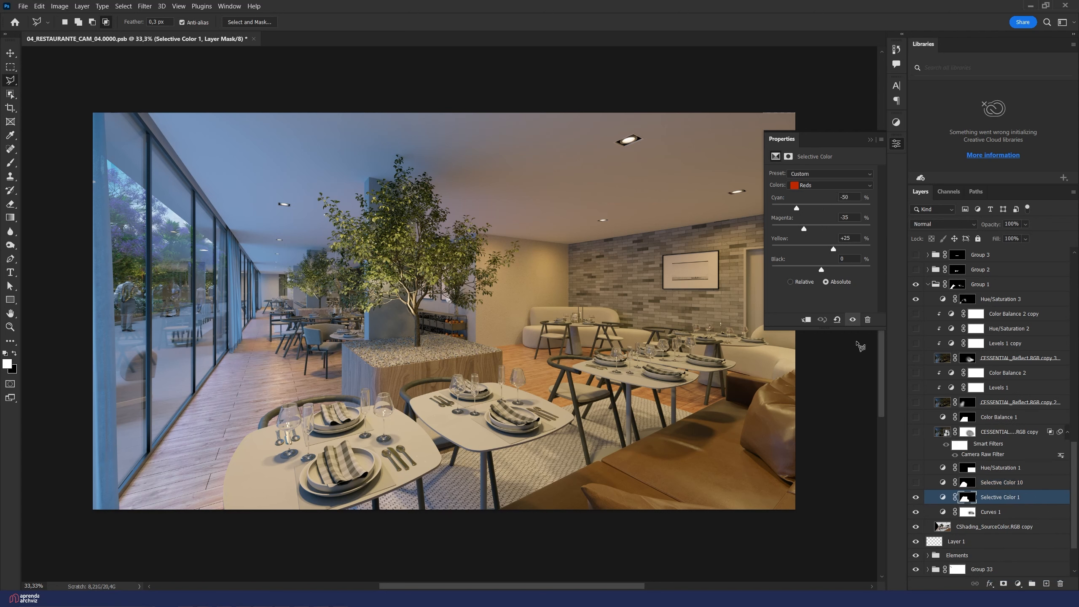
Step: Hide Selective Color 1 and examine the uncorrected floor color along the windows up close
{"action": "left_click", "coordinate": [916, 497]}
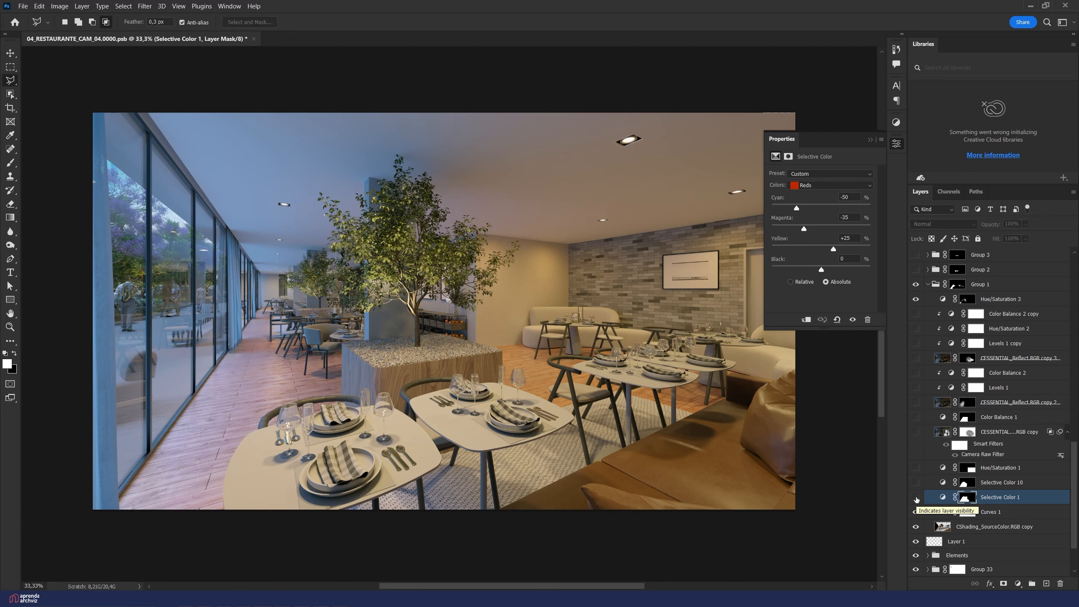
{"action": "left_click", "coordinate": [233, 391]}
{"action": "left_click", "coordinate": [284, 394]}
{"action": "key", "text": "Escape"}
{"action": "key", "text": "z"}
{"action": "left_click_drag", "start_coordinate": [284, 361], "coordinate": [292, 360]}
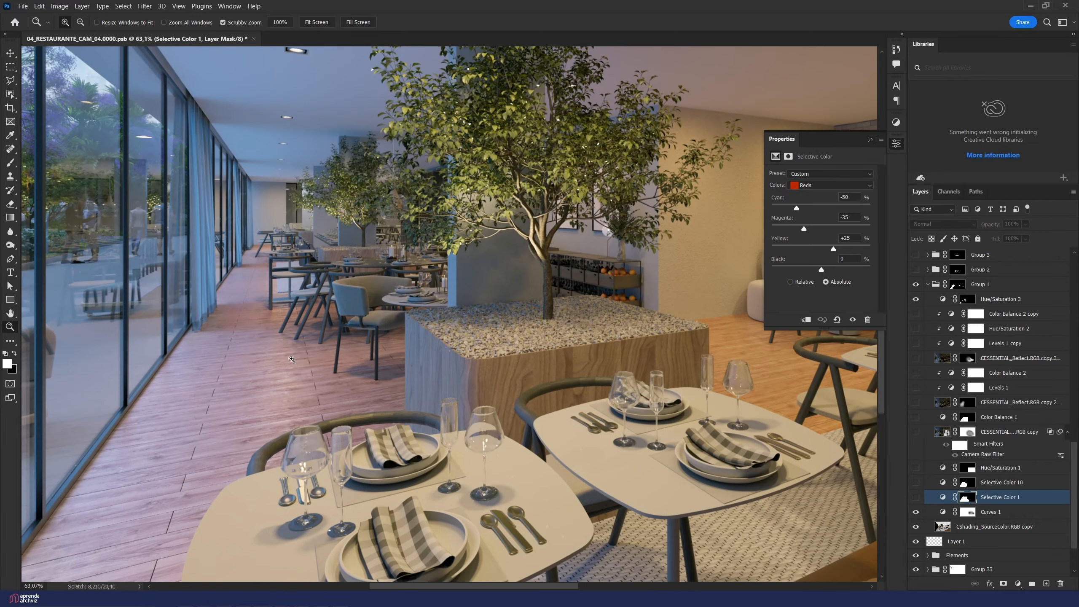
{"action": "scroll", "coordinate": [278, 365], "scroll_direction": "down", "scroll_amount": 1}
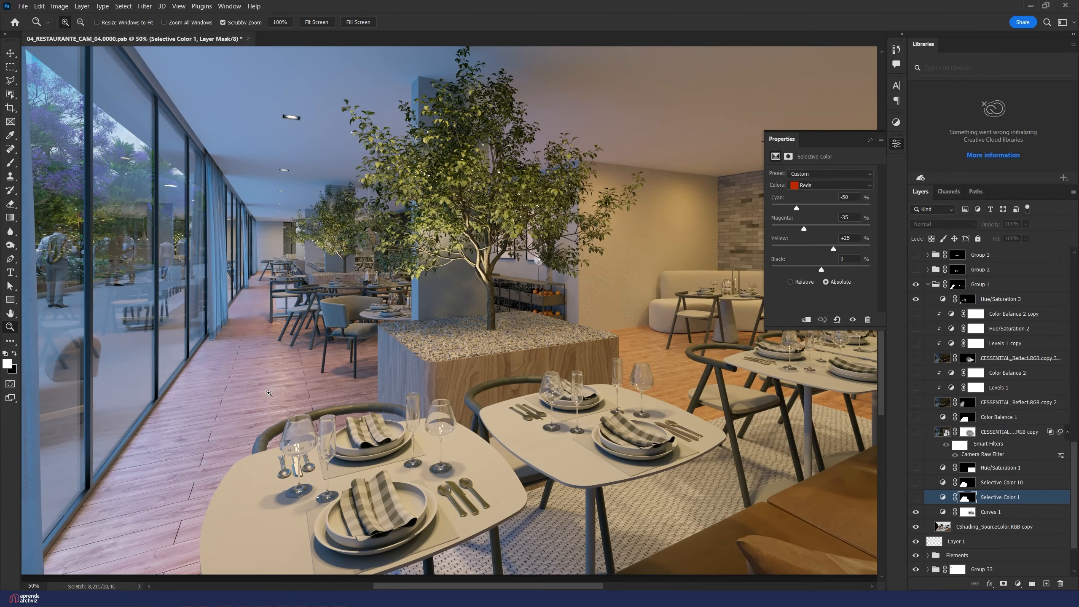
Step: Make Selective Color 1 visible and review its Magentas and Reds settings against the floor
{"action": "left_click", "coordinate": [915, 497]}
{"action": "left_click", "coordinate": [822, 184]}
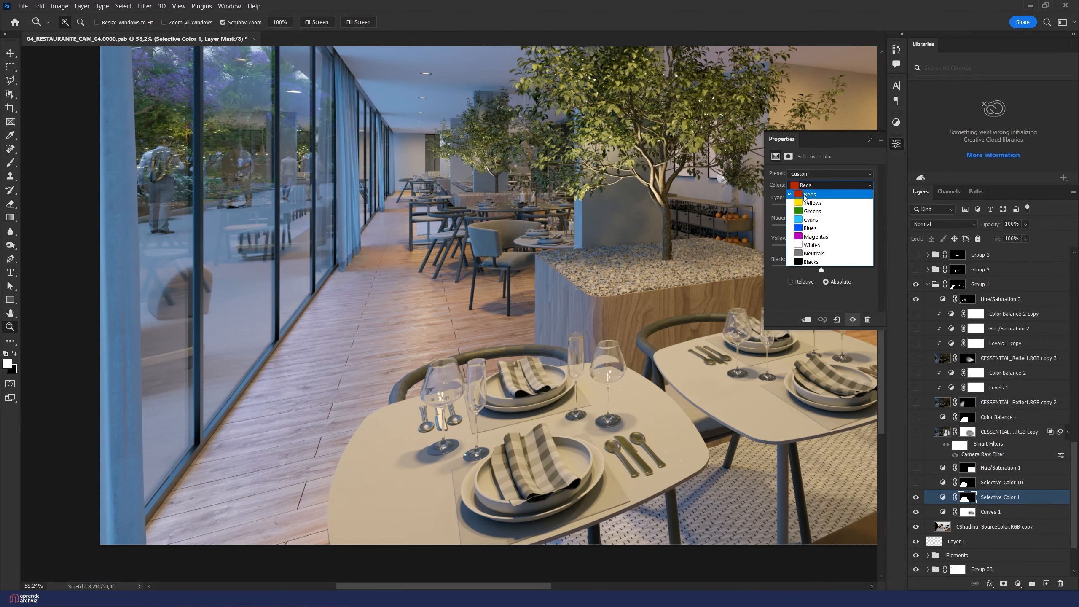
{"action": "left_click", "coordinate": [815, 204]}
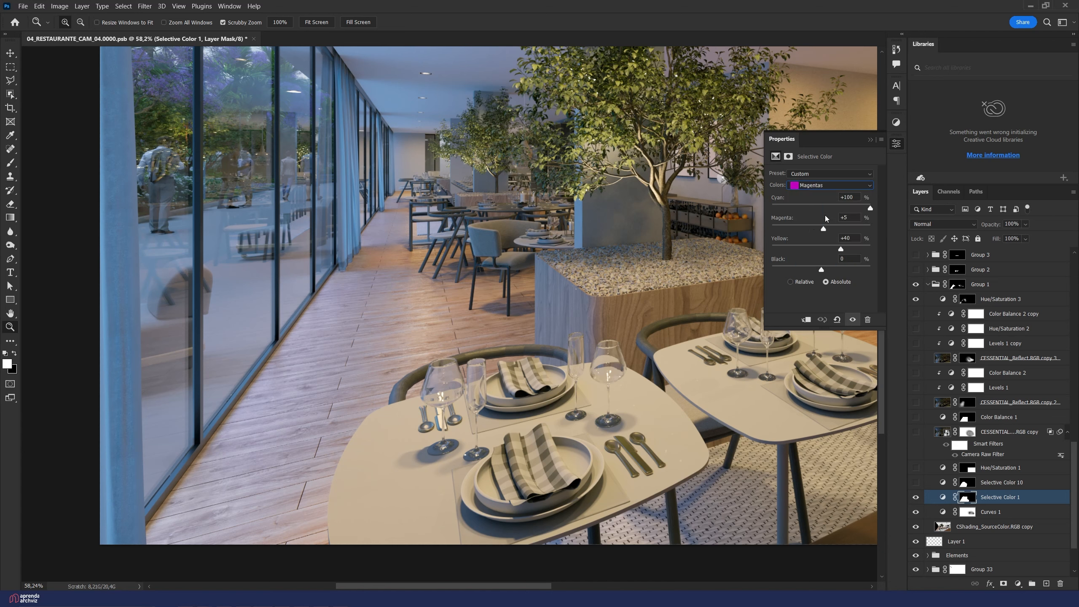
{"action": "left_click", "coordinate": [814, 189]}
{"action": "left_click", "coordinate": [822, 210]}
{"action": "left_click", "coordinate": [816, 188]}
{"action": "left_click", "coordinate": [814, 198]}
Step: Compare the floor under Selective Color 1 and Selective Color 10, leaving only Selective Color 10 selected and visible
{"action": "left_click", "coordinate": [916, 497]}
{"action": "left_click", "coordinate": [916, 483]}
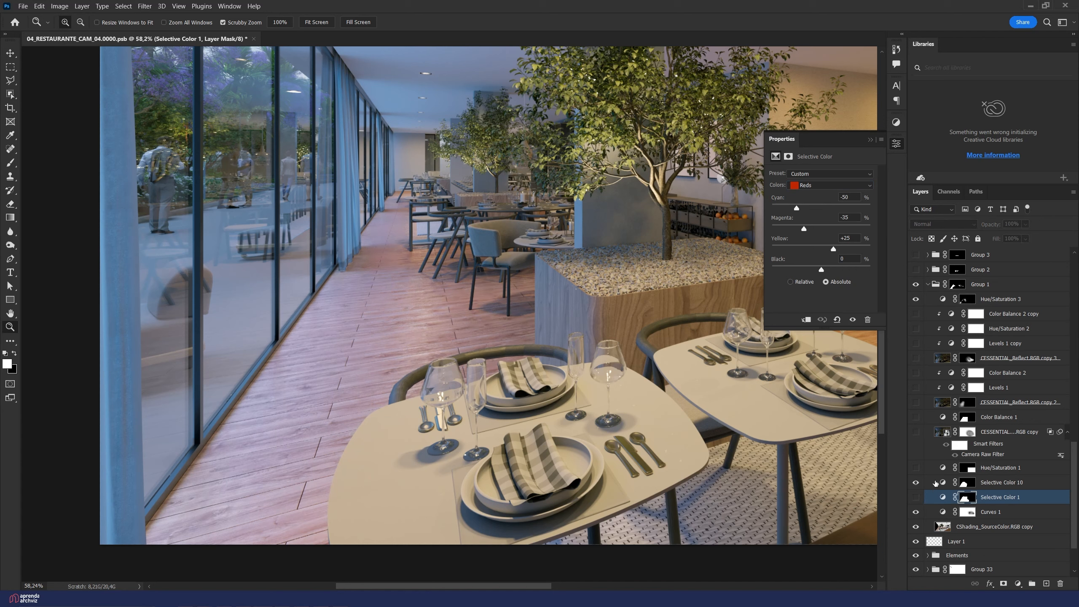
{"action": "left_click", "coordinate": [1002, 482]}
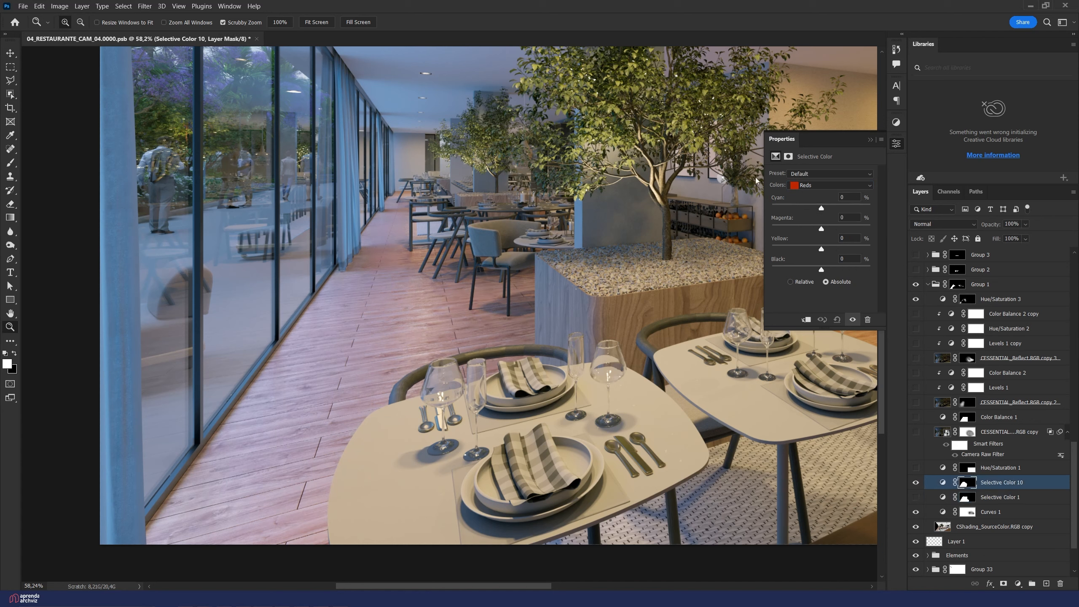
{"action": "left_click", "coordinate": [915, 482]}
{"action": "left_click", "coordinate": [916, 497]}
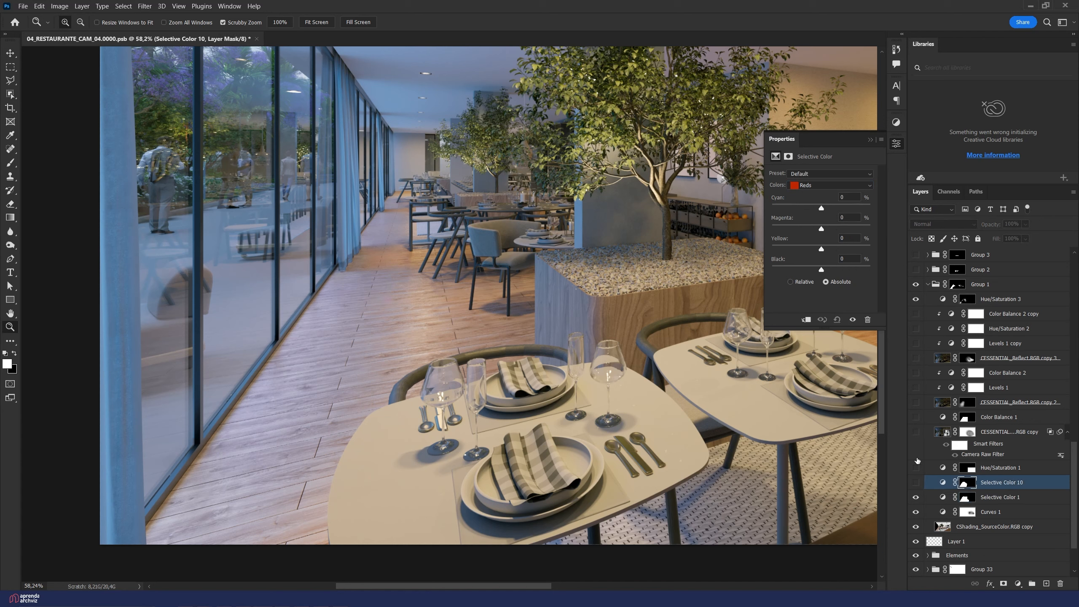
{"action": "left_click", "coordinate": [916, 497]}
{"action": "left_click", "coordinate": [915, 483]}
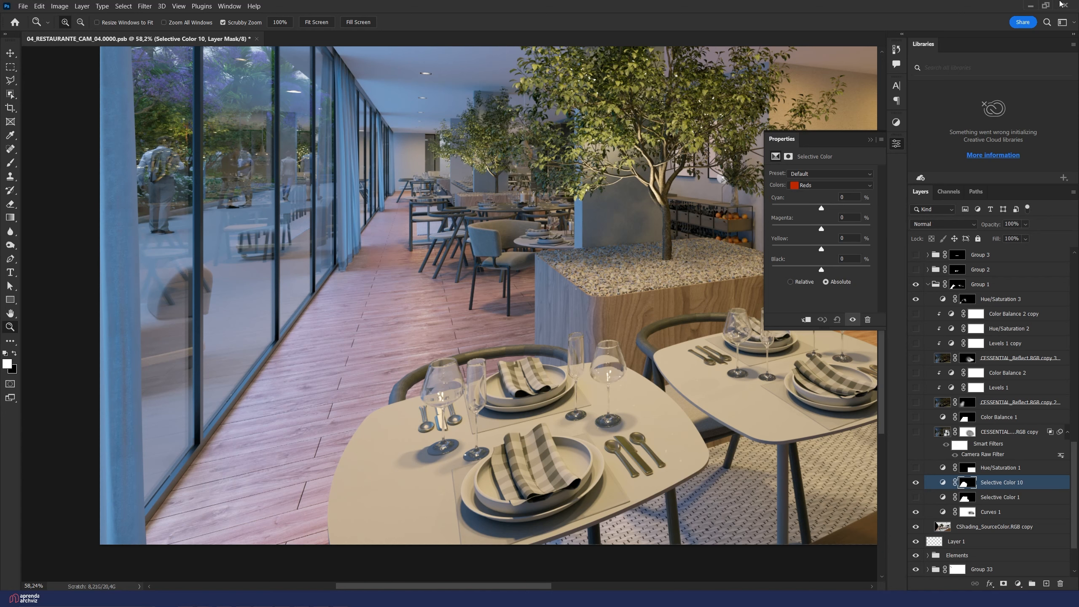
Step: Try Selective Color 10 on the floor's Reds with Cyan at -65 and Magenta at -29 in Absolute mode
{"action": "left_click", "coordinate": [804, 282]}
{"action": "left_click_drag", "start_coordinate": [797, 228], "coordinate": [793, 226]}
{"action": "left_click", "coordinate": [832, 282]}
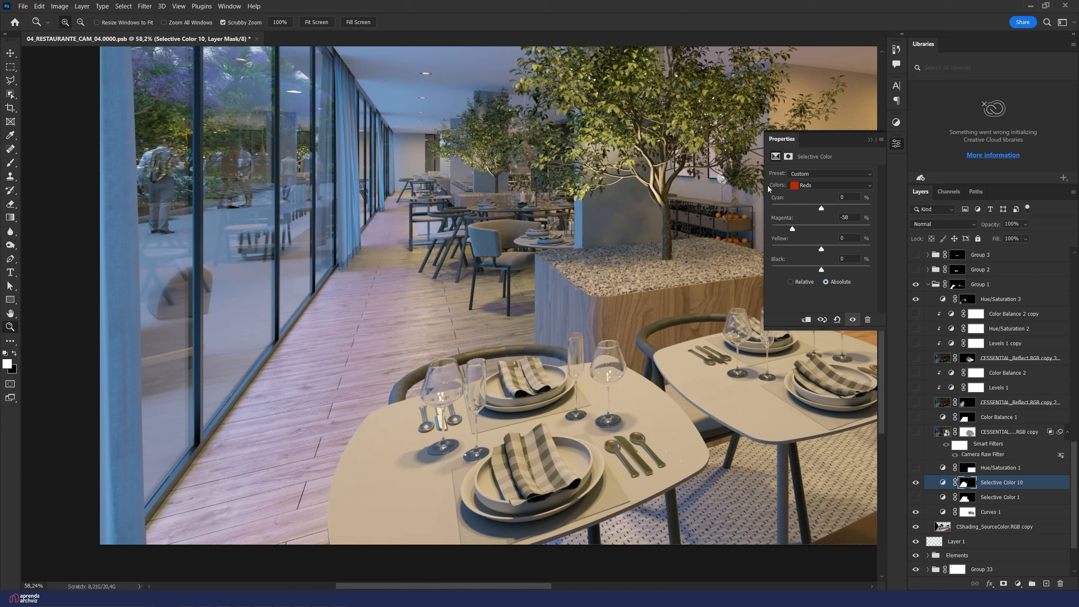
{"action": "left_click_drag", "start_coordinate": [803, 231], "coordinate": [812, 210]}
{"action": "left_click_drag", "start_coordinate": [817, 209], "coordinate": [789, 213]}
{"action": "left_click_drag", "start_coordinate": [528, 278], "coordinate": [706, 290]}
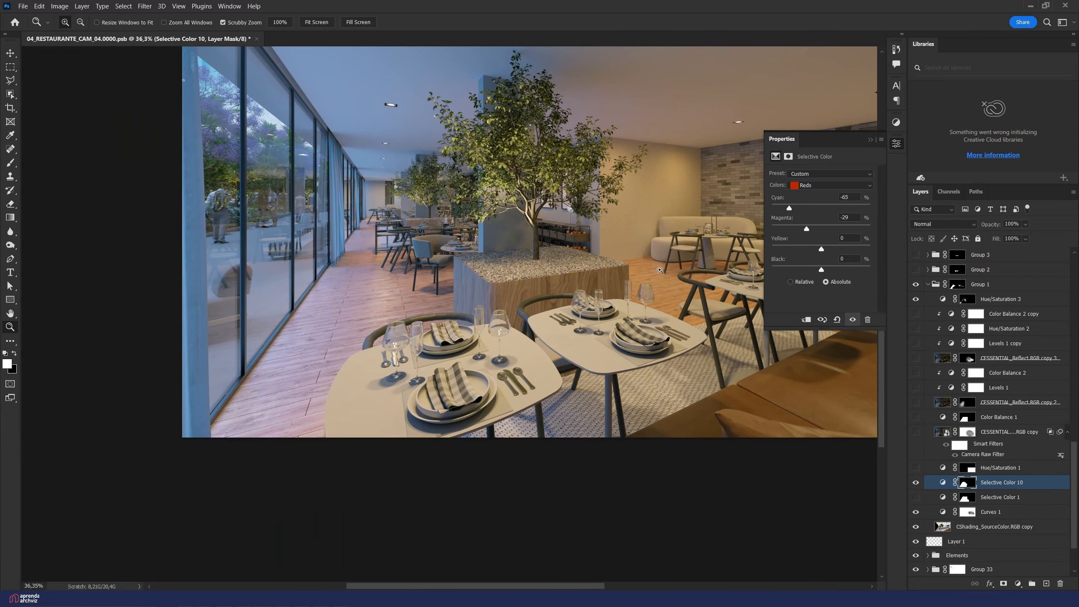
Step: Try Selective Color 10 on the floor's Magentas with Magenta at -91 and Cyan at +100, checking the window-side planks
{"action": "left_click", "coordinate": [827, 210]}
{"action": "left_click_drag", "start_coordinate": [822, 249], "coordinate": [776, 229]}
{"action": "left_click", "coordinate": [810, 186]}
{"action": "left_click", "coordinate": [820, 227]}
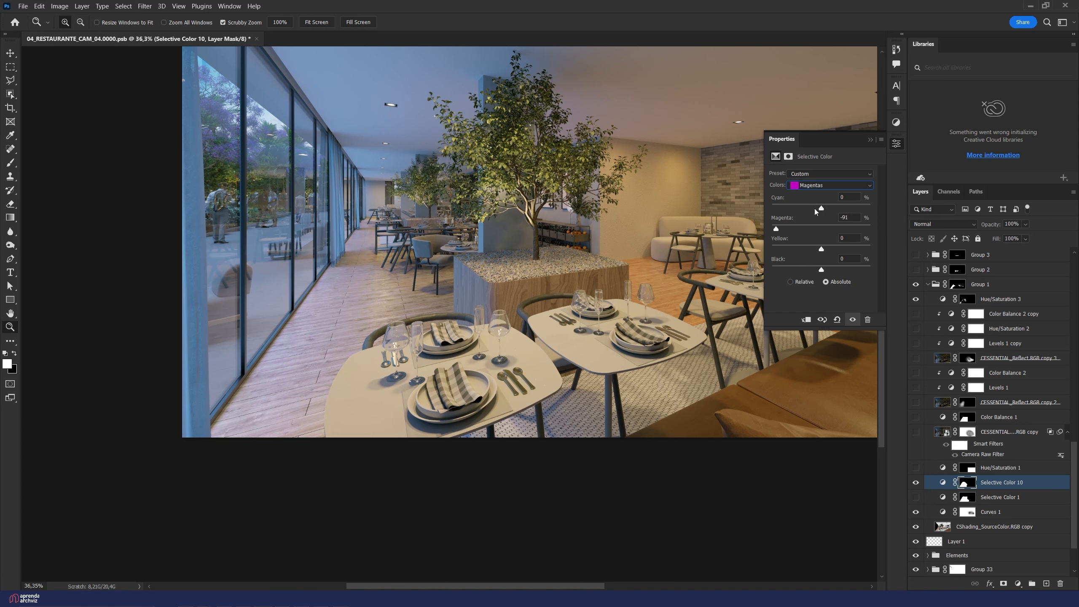
{"action": "left_click_drag", "start_coordinate": [815, 211], "coordinate": [753, 211]}
{"action": "left_click_drag", "start_coordinate": [857, 211], "coordinate": [886, 209]}
{"action": "left_click_drag", "start_coordinate": [814, 211], "coordinate": [895, 205]}
{"action": "left_click_drag", "start_coordinate": [286, 316], "coordinate": [372, 305]}
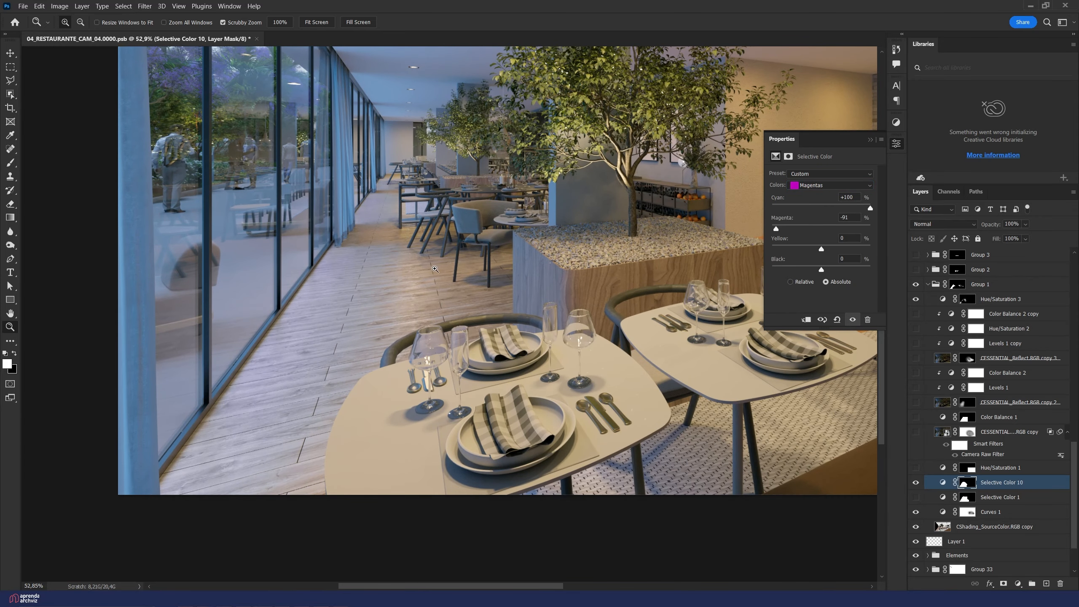
{"action": "left_click_drag", "start_coordinate": [435, 268], "coordinate": [365, 270]}
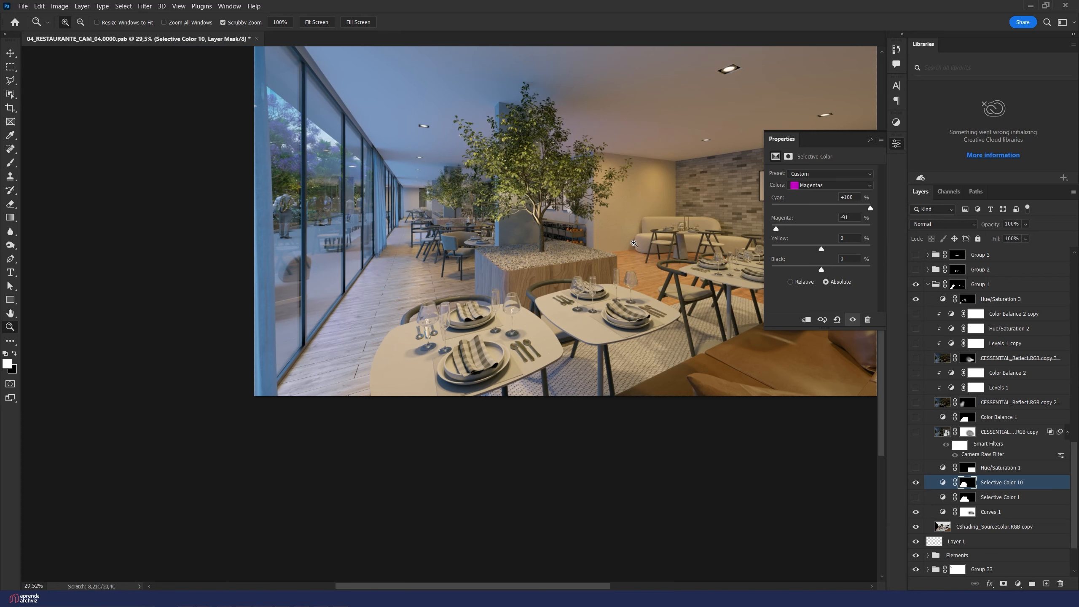
Step: Delete the Selective Color 10 test adjustment and make Selective Color 1 visible in its place
{"action": "left_click_drag", "start_coordinate": [637, 240], "coordinate": [679, 313]}
{"action": "left_click", "coordinate": [916, 497]}
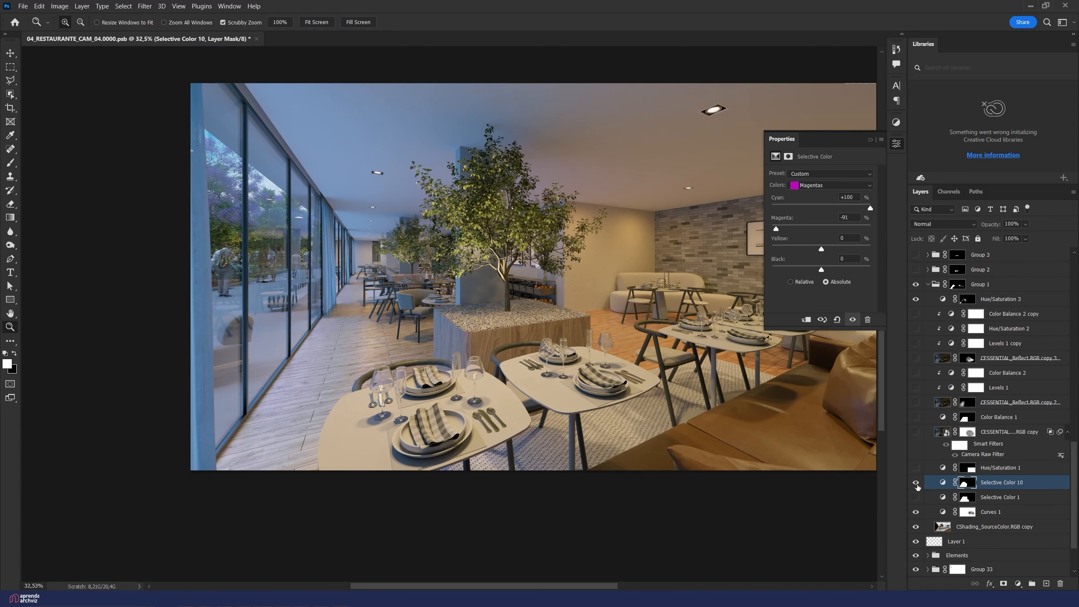
{"action": "key", "text": "Delete"}
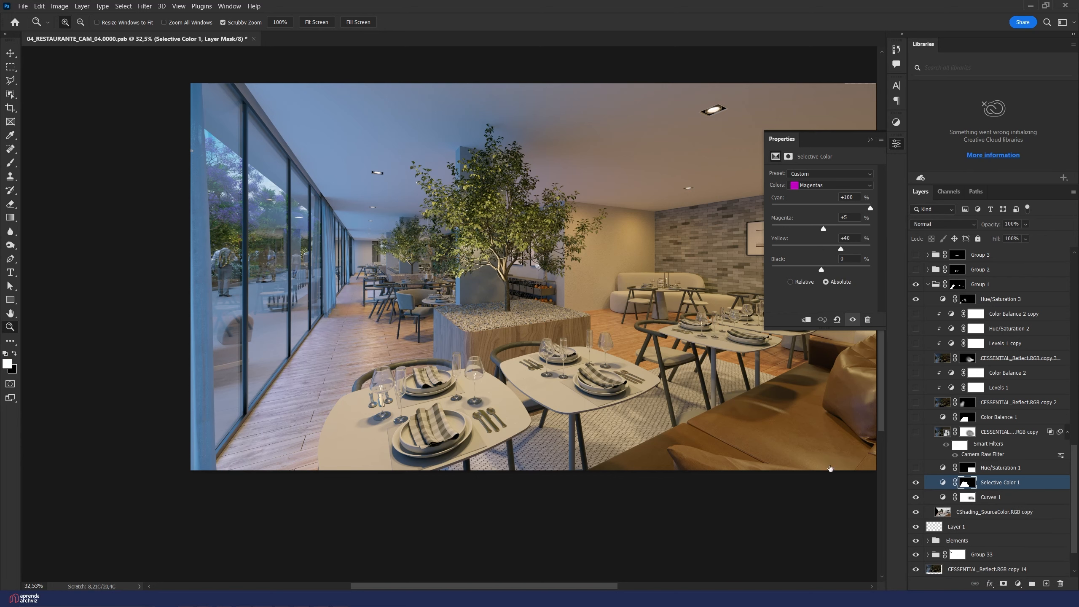
Step: Compare the floor with and without Selective Color 1 and review its Magentas settings
{"action": "left_click_drag", "start_coordinate": [367, 348], "coordinate": [394, 312]}
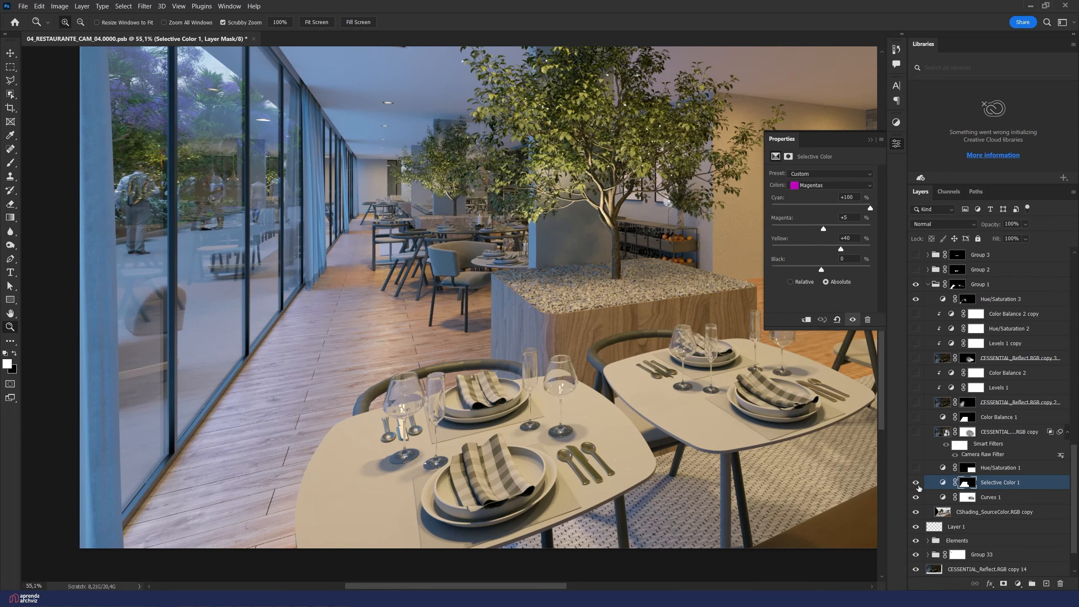
{"action": "left_click", "coordinate": [852, 319]}
{"action": "left_click", "coordinate": [853, 319]}
{"action": "left_click", "coordinate": [805, 186]}
{"action": "left_click", "coordinate": [806, 188]}
{"action": "left_click_drag", "start_coordinate": [370, 315], "coordinate": [331, 355]}
{"action": "left_click", "coordinate": [916, 483]}
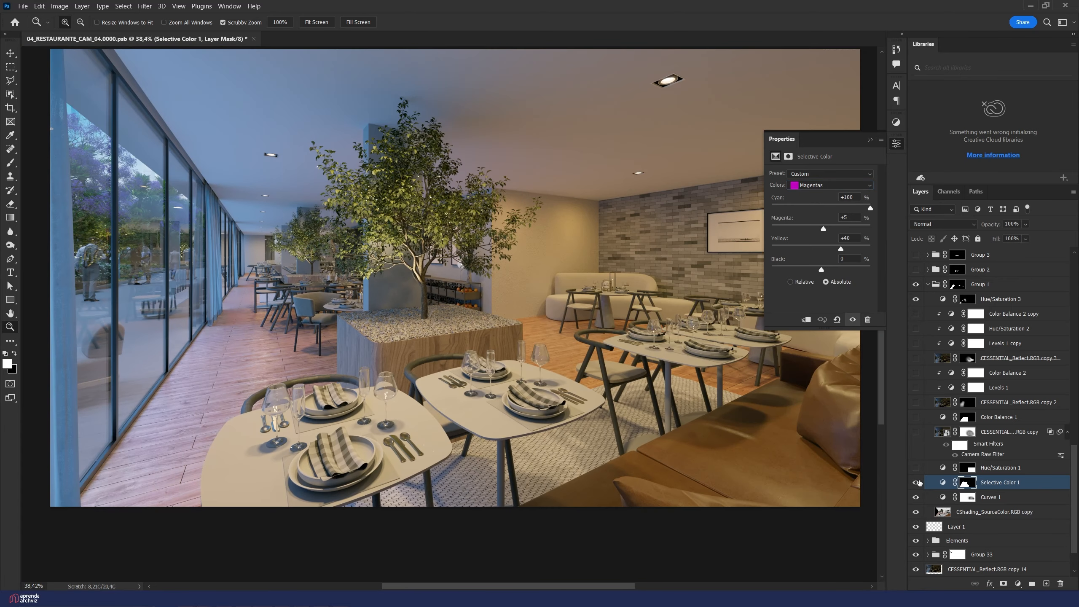
{"action": "left_click", "coordinate": [916, 482]}
{"action": "left_click", "coordinate": [916, 482]}
{"action": "left_click", "coordinate": [917, 482]}
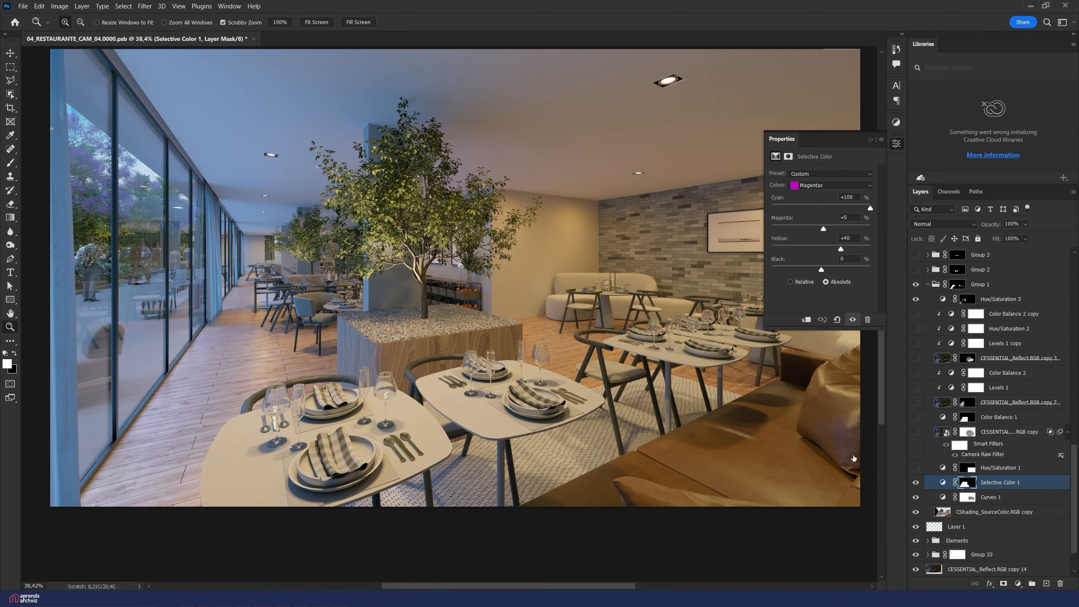
Step: Turn on Hue/Saturation 1, review its settings, and check its effect on the floor behind the tables
{"action": "left_click", "coordinate": [591, 340]}
{"action": "left_click", "coordinate": [917, 467]}
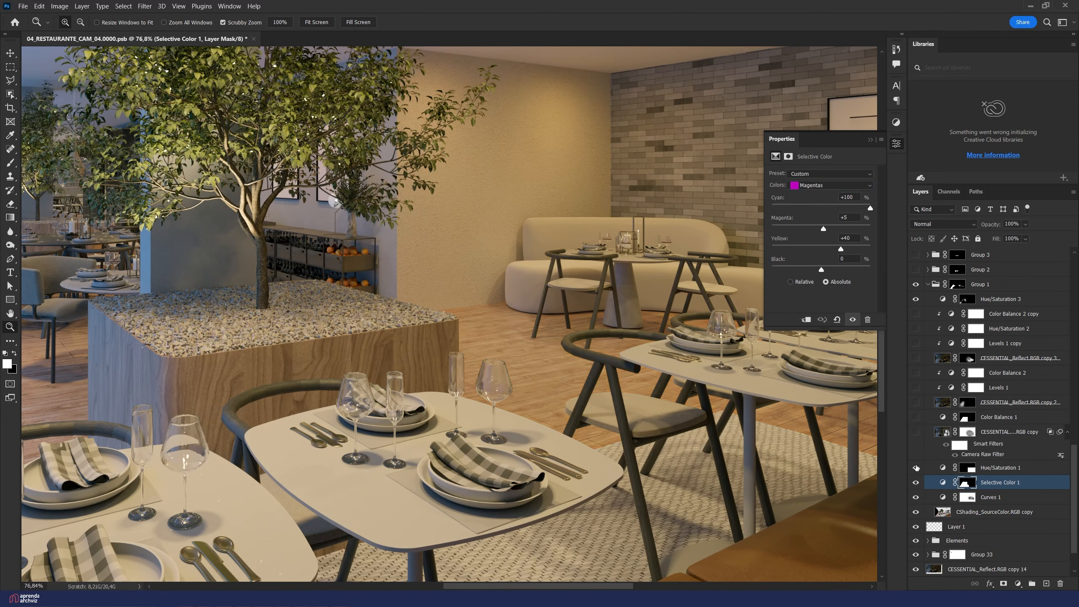
{"action": "left_click", "coordinate": [942, 468]}
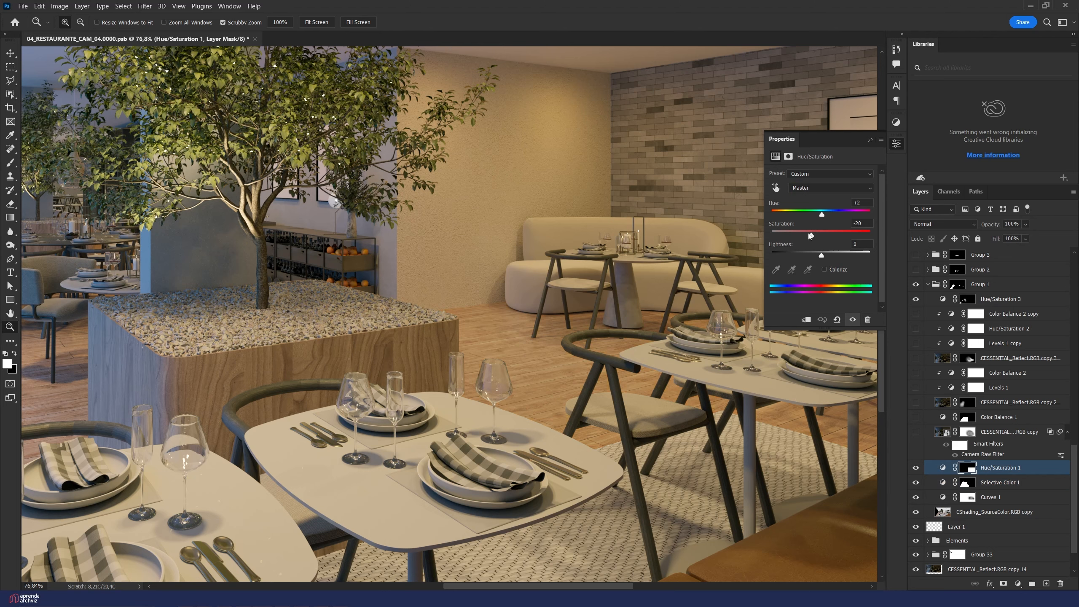
{"action": "key", "text": "ctrl+minus"}
{"action": "key", "text": "ctrl+minus"}
{"action": "key", "text": "ctrl+minus"}
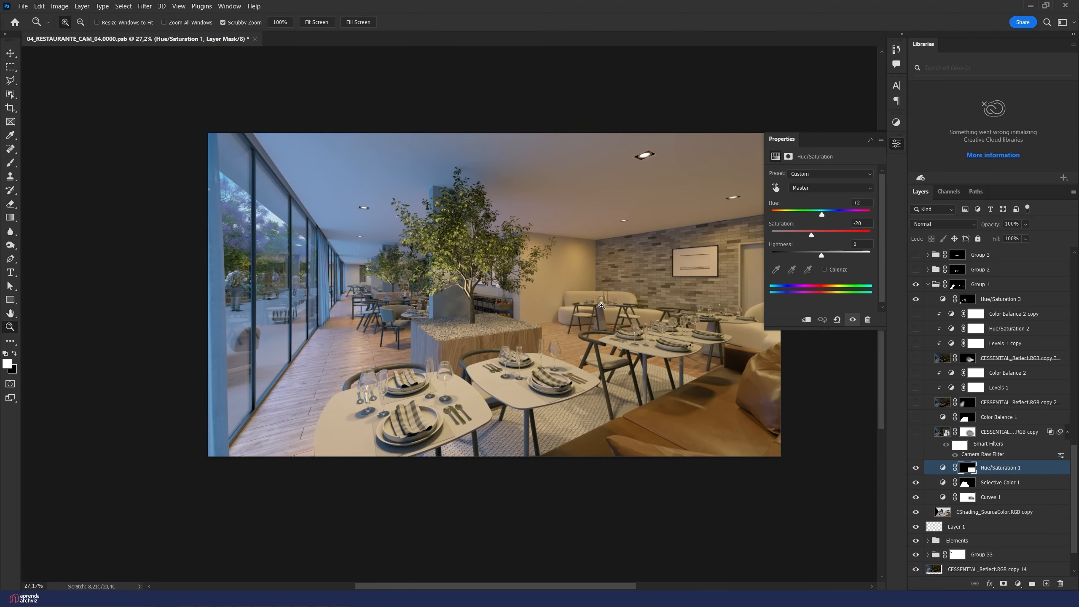
Step: Turn on the Soft Light CESSENTIAL_Reflect.RGB copy layer, comparing the floor with and without it, and expand its smart filters
{"action": "left_click", "coordinate": [915, 432]}
{"action": "left_click", "coordinate": [915, 432]}
{"action": "left_click", "coordinate": [916, 433]}
{"action": "left_click", "coordinate": [916, 432]}
{"action": "left_click", "coordinate": [916, 432]}
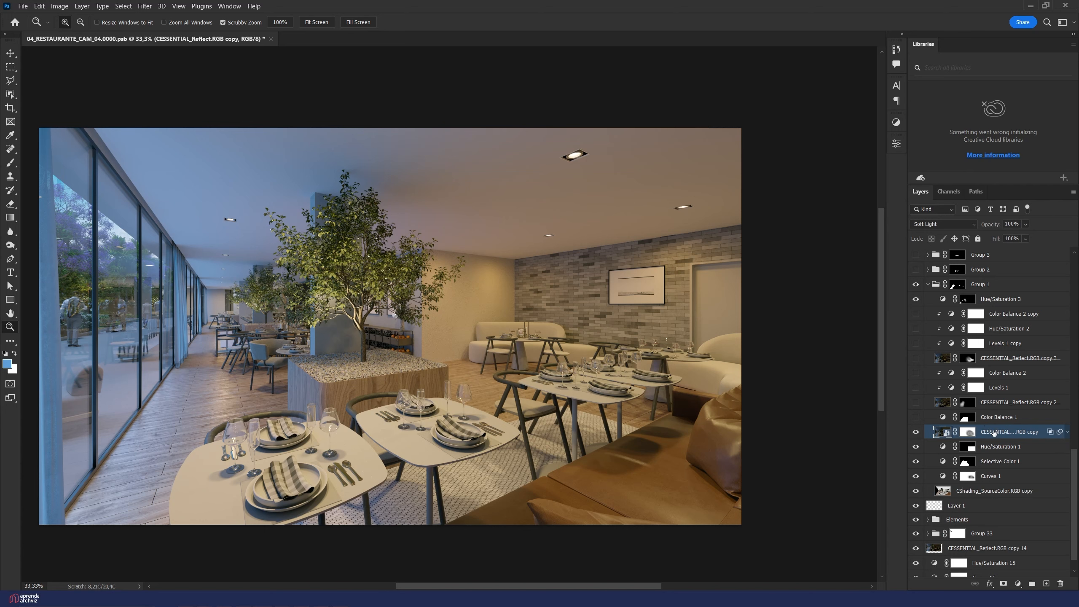
{"action": "left_click", "coordinate": [1067, 432]}
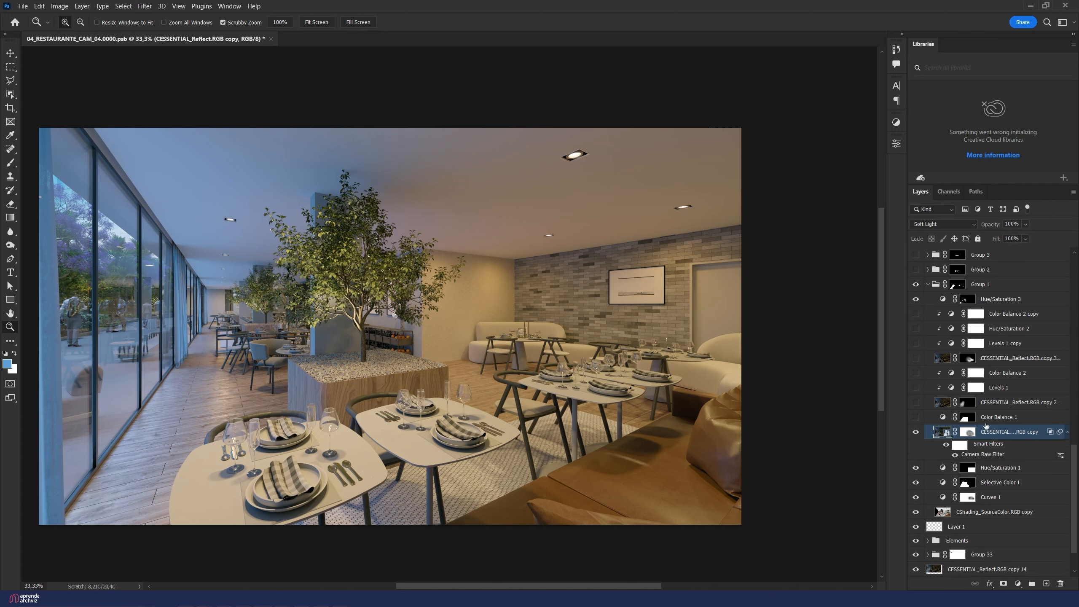
Step: Move the Elements group directly above Group 1 in the layer stack
{"action": "scroll", "coordinate": [994, 383], "scroll_direction": "down", "scroll_amount": 10}
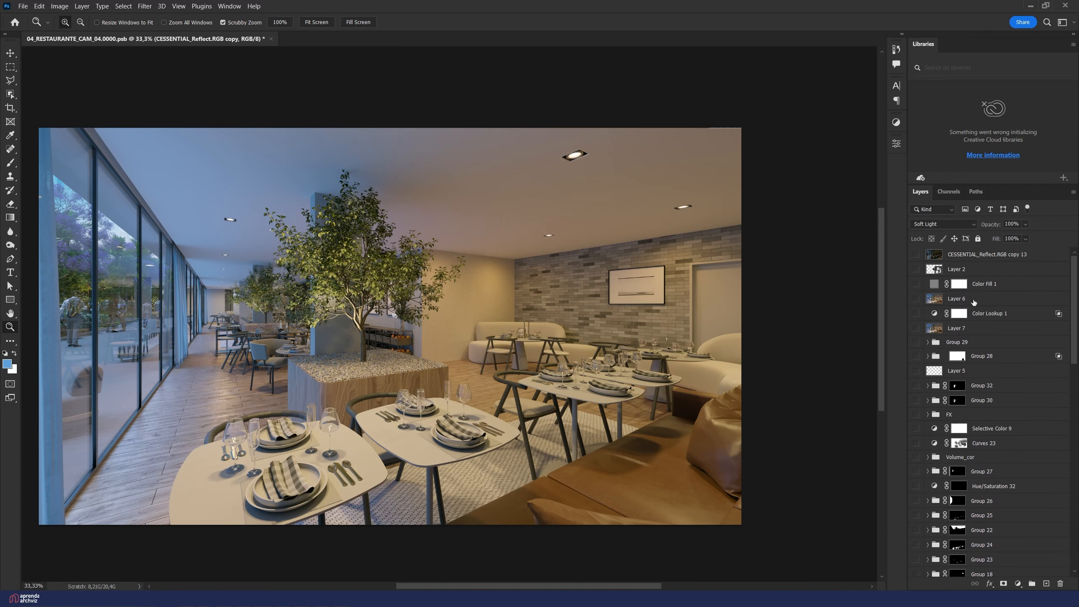
{"action": "left_click", "coordinate": [956, 257]}
{"action": "scroll", "coordinate": [1053, 489], "scroll_direction": "down", "scroll_amount": 15}
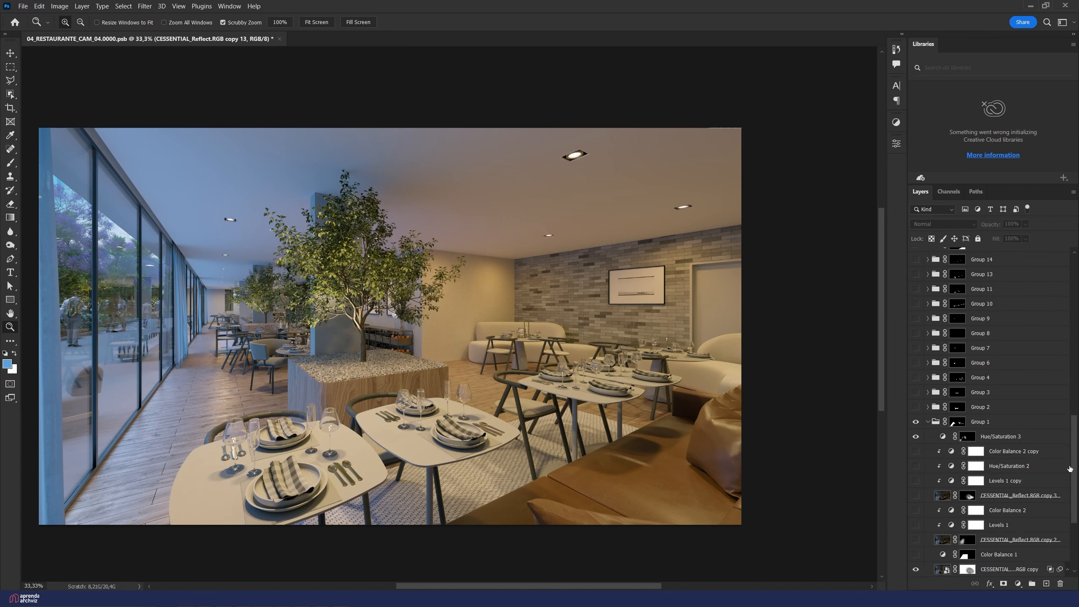
{"action": "left_click_drag", "start_coordinate": [944, 498], "coordinate": [933, 284]}
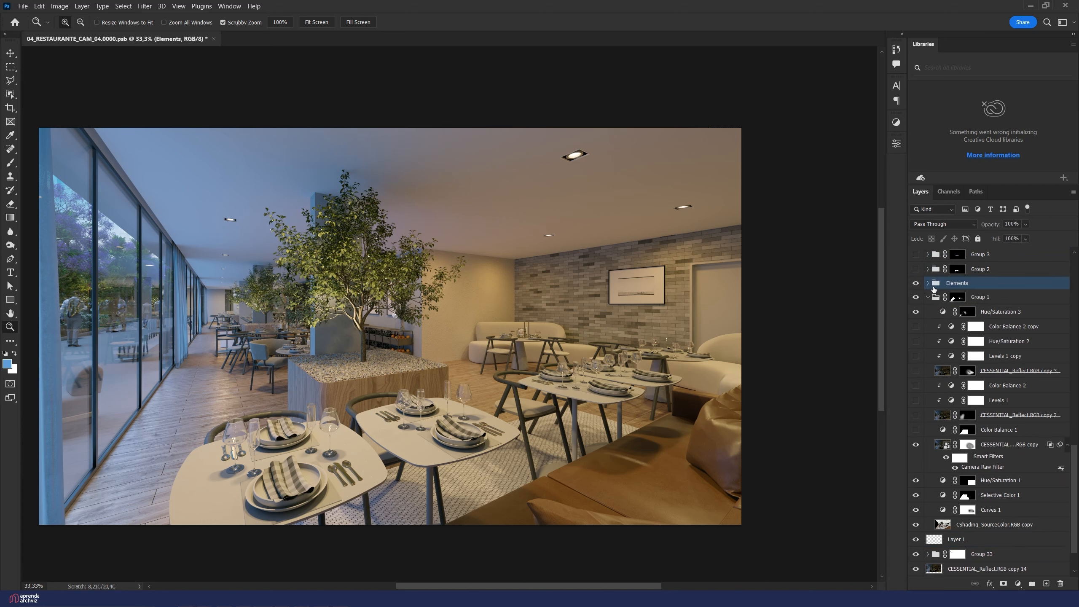
Step: Duplicate CESSENTIAL_Reflect.RGB from Elements into Group 1 above Hue/Saturation 1, and collapse and hide Elements
{"action": "left_click", "coordinate": [928, 283]}
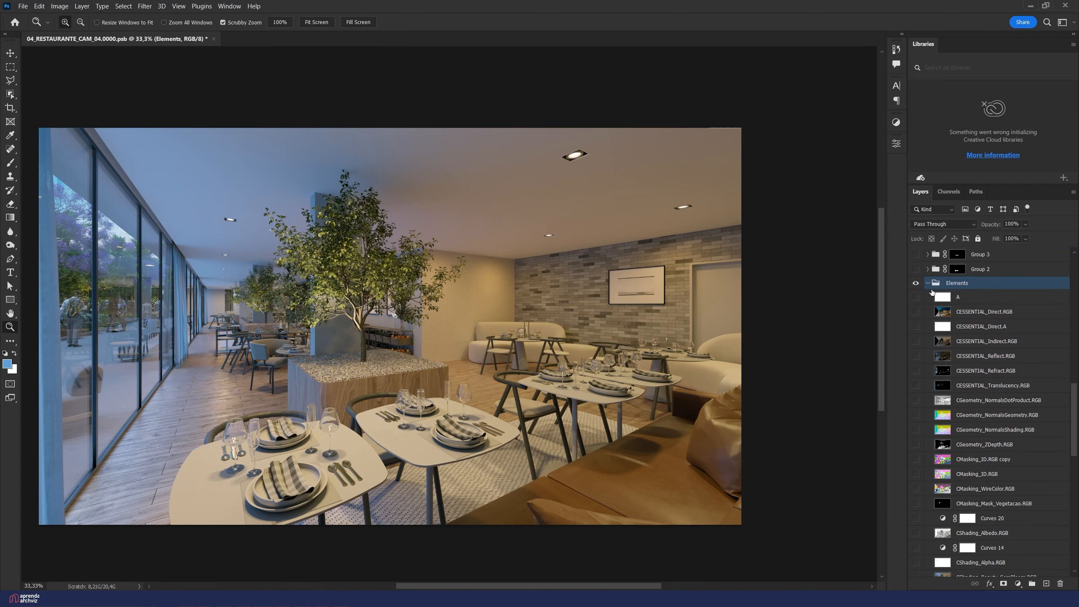
{"action": "left_click_drag", "start_coordinate": [980, 356], "coordinate": [934, 489]}
{"action": "left_click", "coordinate": [927, 297]}
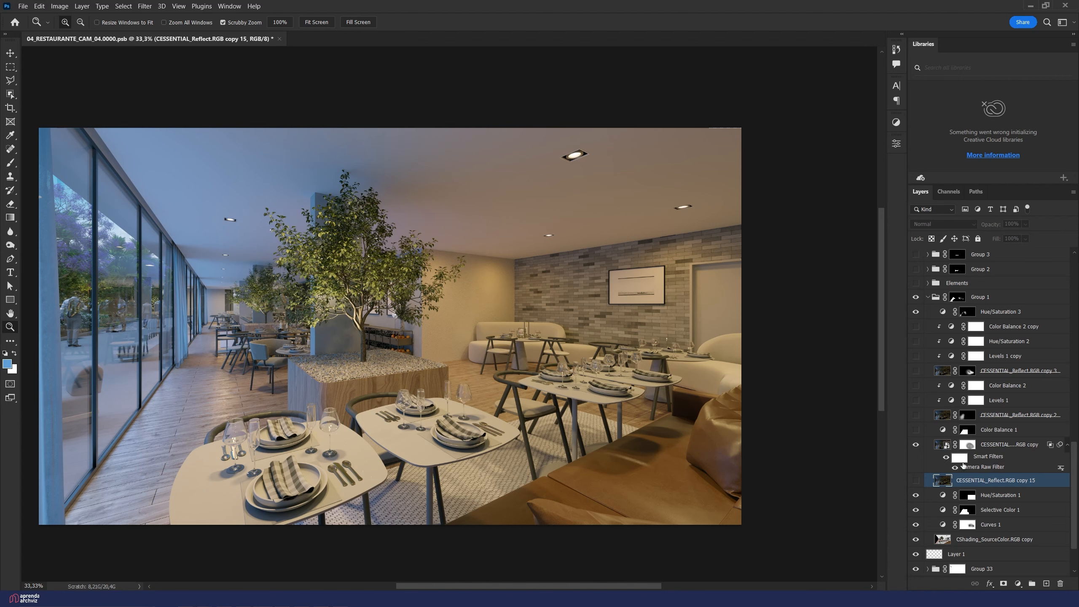
Step: Open the Camera Raw Filter of the CESSENTIAL_Reflect.RGB copy smart object and inspect the floor reflections in its preview
{"action": "left_click", "coordinate": [975, 469]}
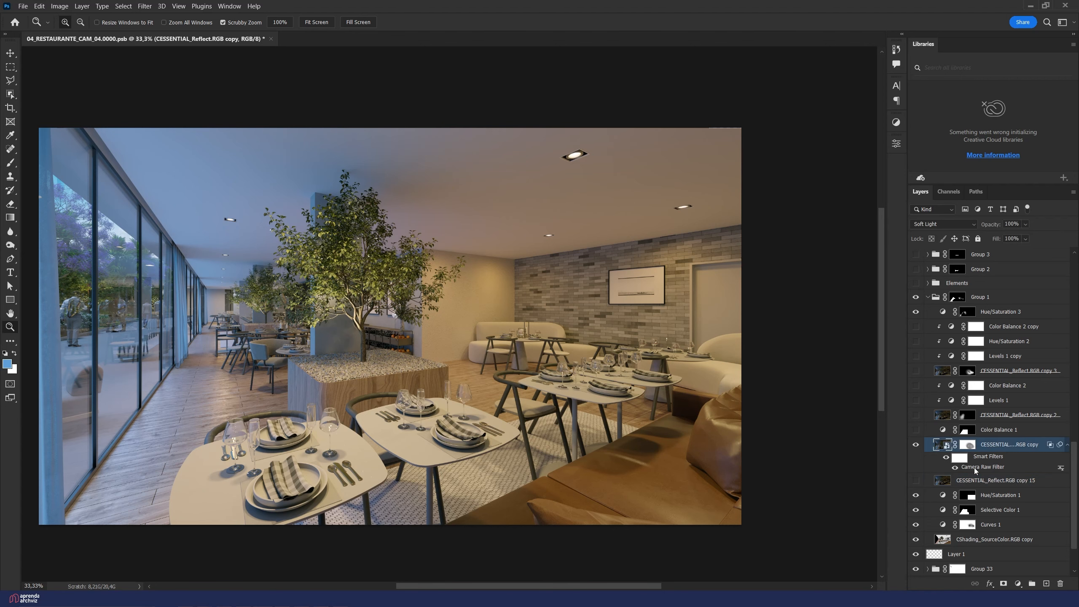
{"action": "double_click", "coordinate": [975, 467]}
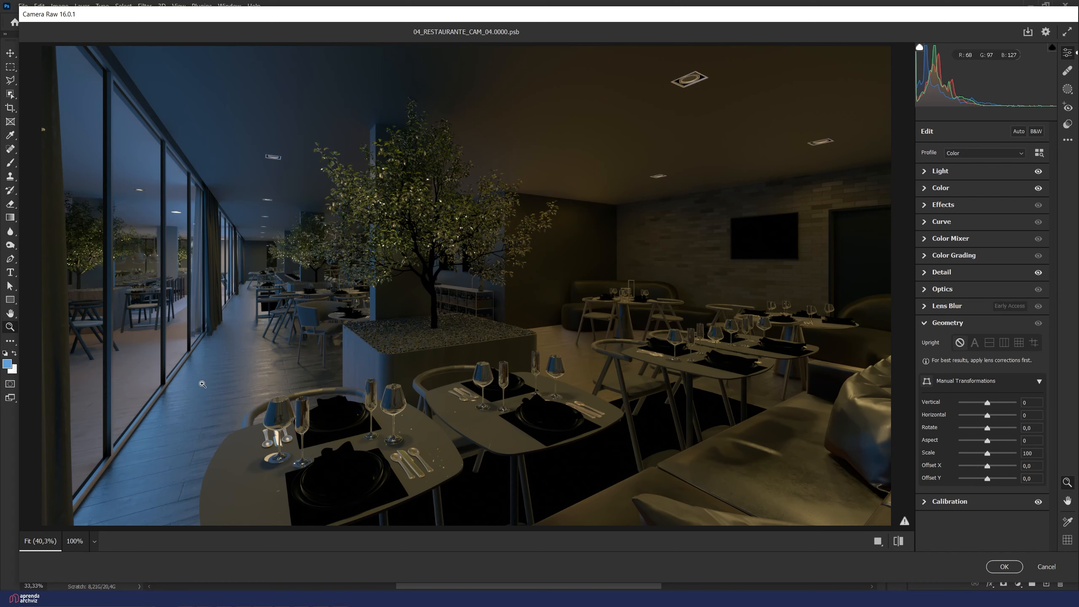
{"action": "left_click_drag", "start_coordinate": [239, 384], "coordinate": [422, 324]}
{"action": "left_click_drag", "start_coordinate": [325, 259], "coordinate": [398, 284]}
{"action": "left_click_drag", "start_coordinate": [322, 340], "coordinate": [751, 297]}
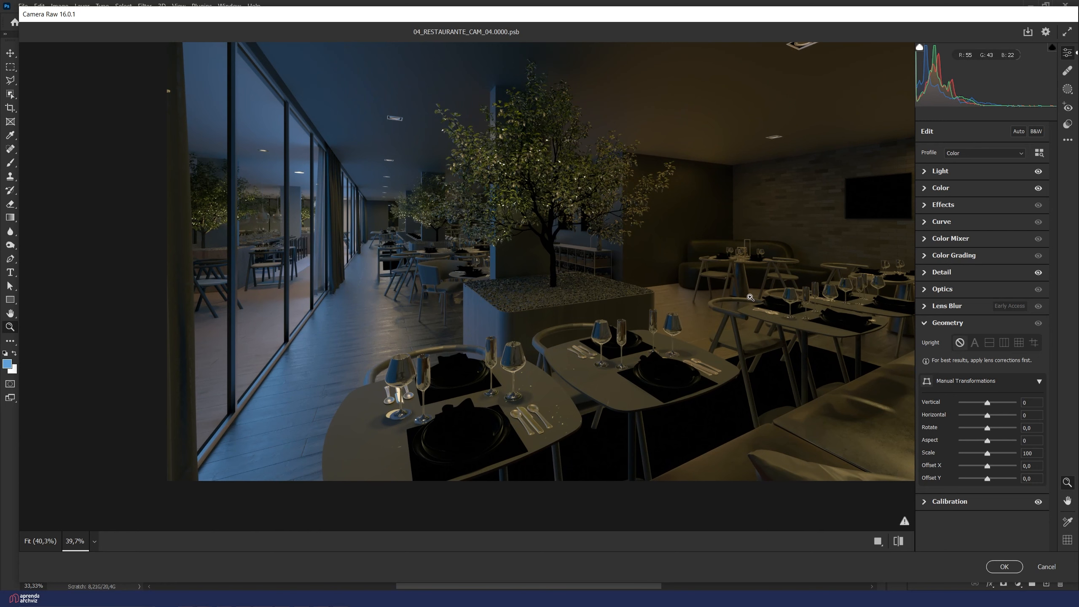
Step: Set the noise reduction to 0 in the Detail settings and examine the floor reflections by the windows up close
{"action": "left_click", "coordinate": [924, 273]}
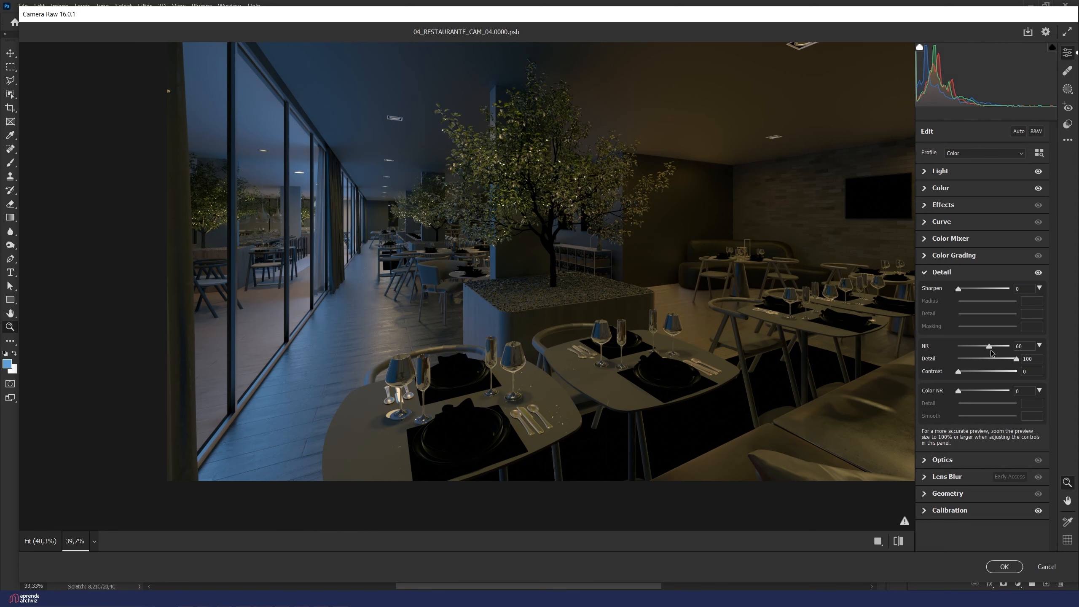
{"action": "left_click_drag", "start_coordinate": [1016, 359], "coordinate": [943, 349]}
{"action": "scroll", "coordinate": [342, 339], "scroll_direction": "up", "scroll_amount": 1}
{"action": "scroll", "coordinate": [343, 339], "scroll_direction": "up", "scroll_amount": 1}
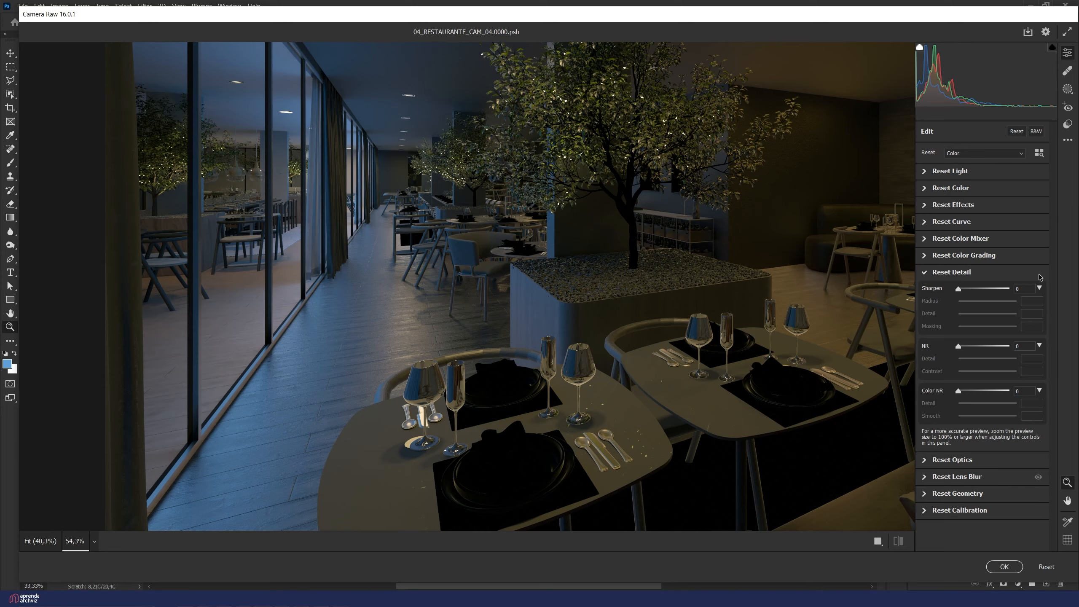
{"action": "scroll", "coordinate": [274, 383], "scroll_direction": "up", "scroll_amount": 3}
{"action": "scroll", "coordinate": [465, 316], "scroll_direction": "up", "scroll_amount": 1}
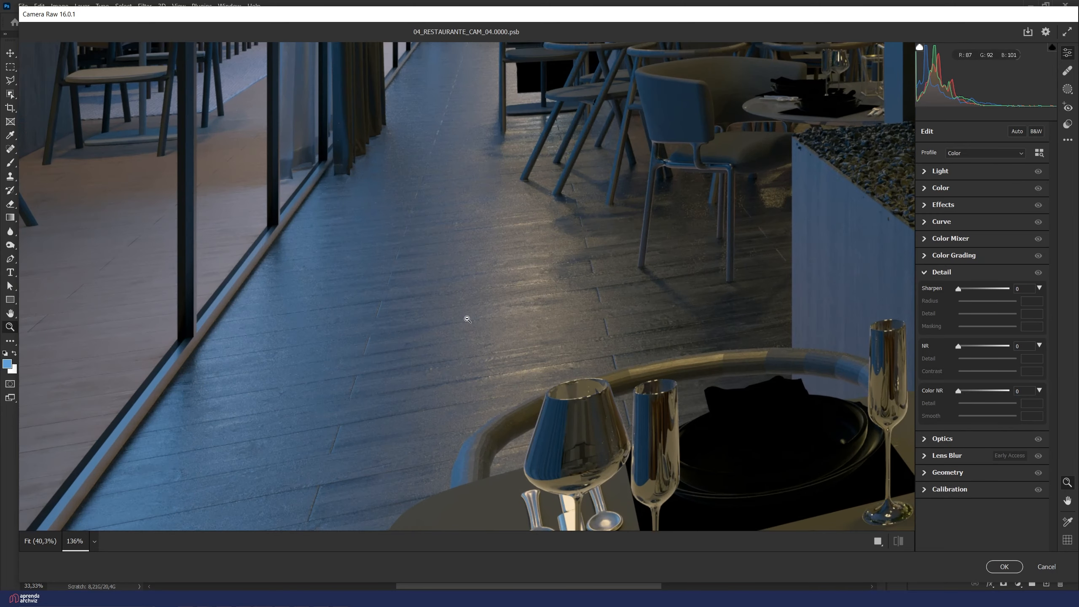
Step: Try noise reduction 24 with detail 83 on the floor reflections in the Camera Raw preview, inspecting the grain up close, and discard the changes
{"action": "left_click_drag", "start_coordinate": [981, 350], "coordinate": [971, 347]}
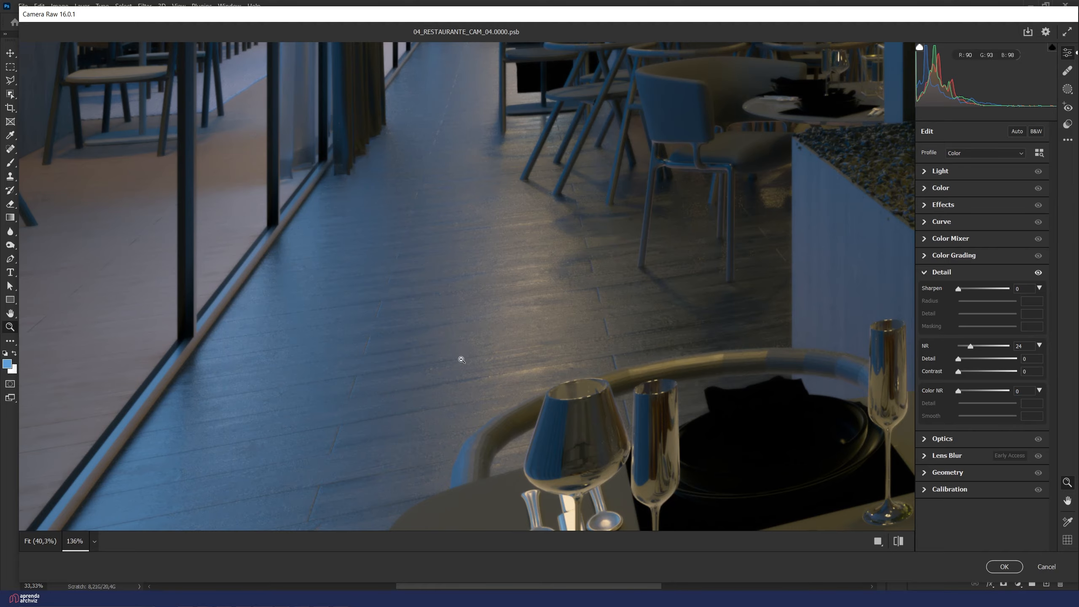
{"action": "scroll", "coordinate": [460, 357], "scroll_direction": "up", "scroll_amount": 2}
{"action": "scroll", "coordinate": [604, 356], "scroll_direction": "down", "scroll_amount": 5}
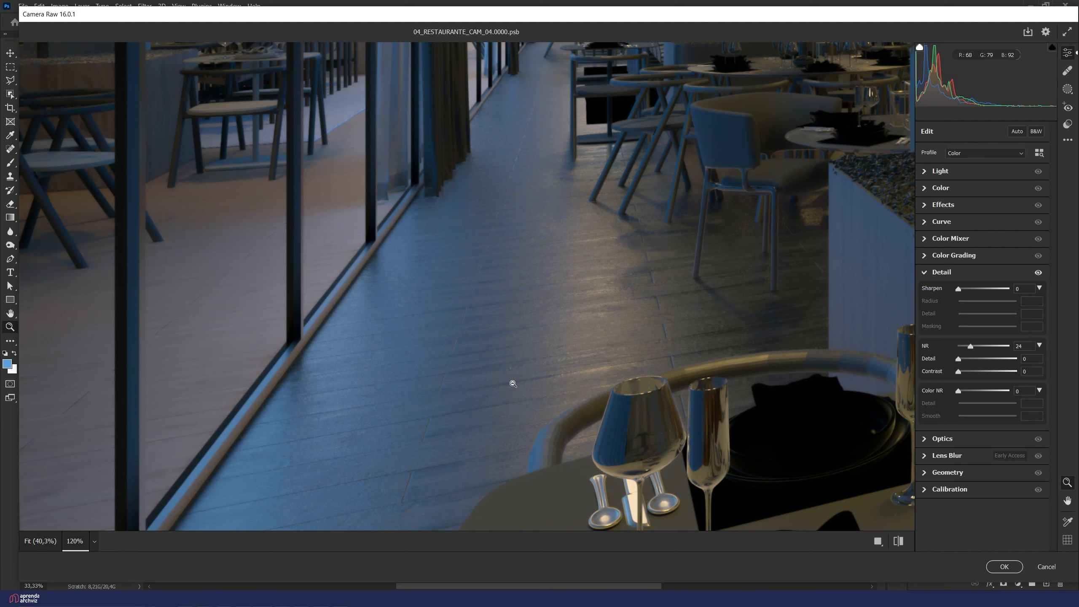
{"action": "scroll", "coordinate": [468, 357], "scroll_direction": "down", "scroll_amount": 3}
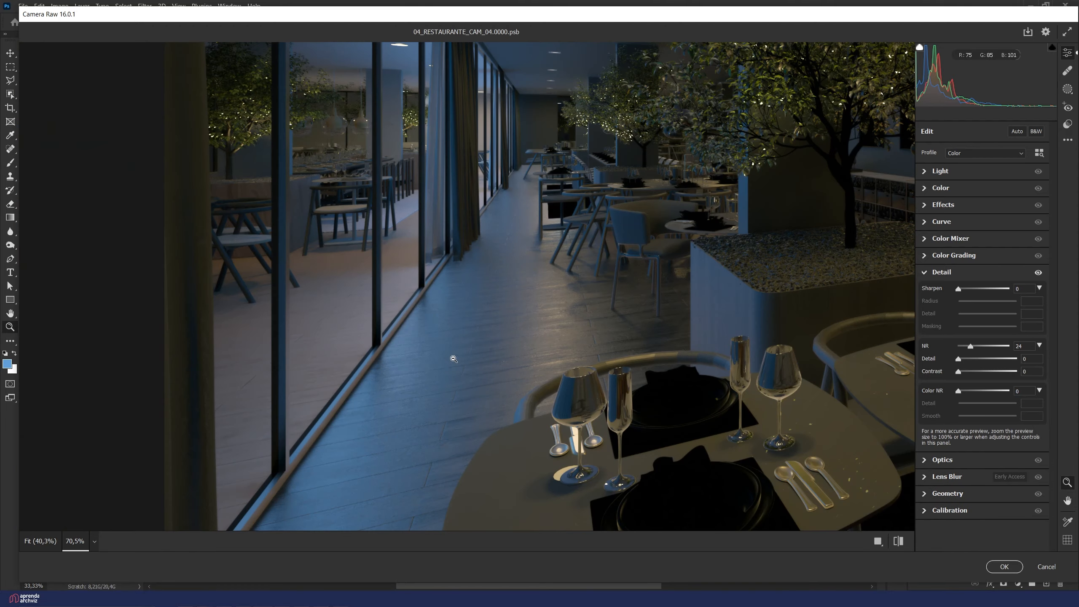
{"action": "left_click_drag", "start_coordinate": [981, 362], "coordinate": [1007, 361]}
{"action": "left_click", "coordinate": [1010, 562]}
{"action": "left_click_drag", "start_coordinate": [477, 352], "coordinate": [559, 337]}
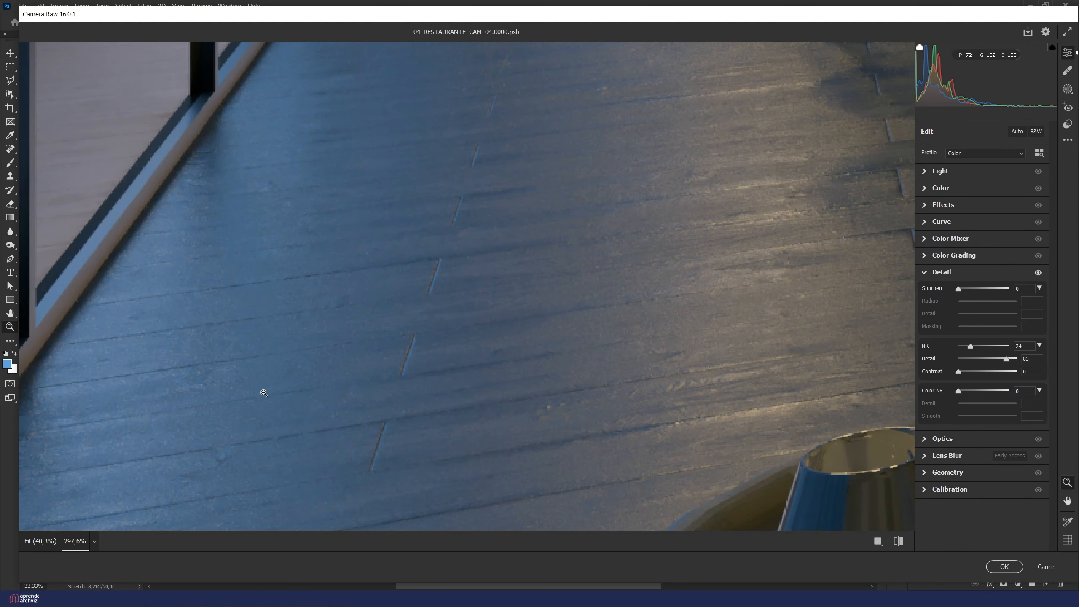
{"action": "left_click", "coordinate": [1046, 567]}
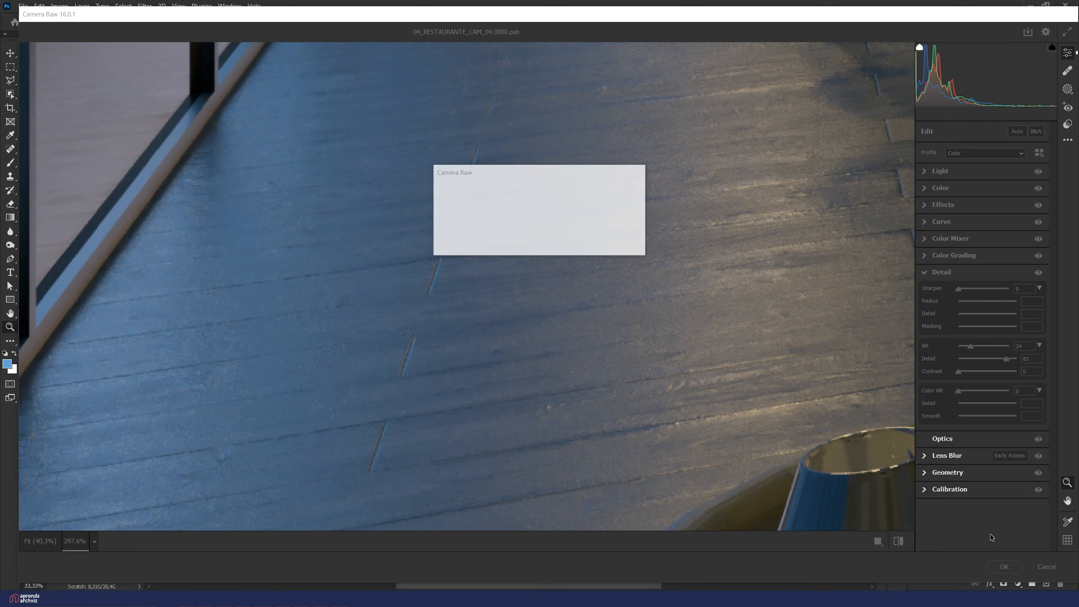
{"action": "left_click", "coordinate": [564, 248]}
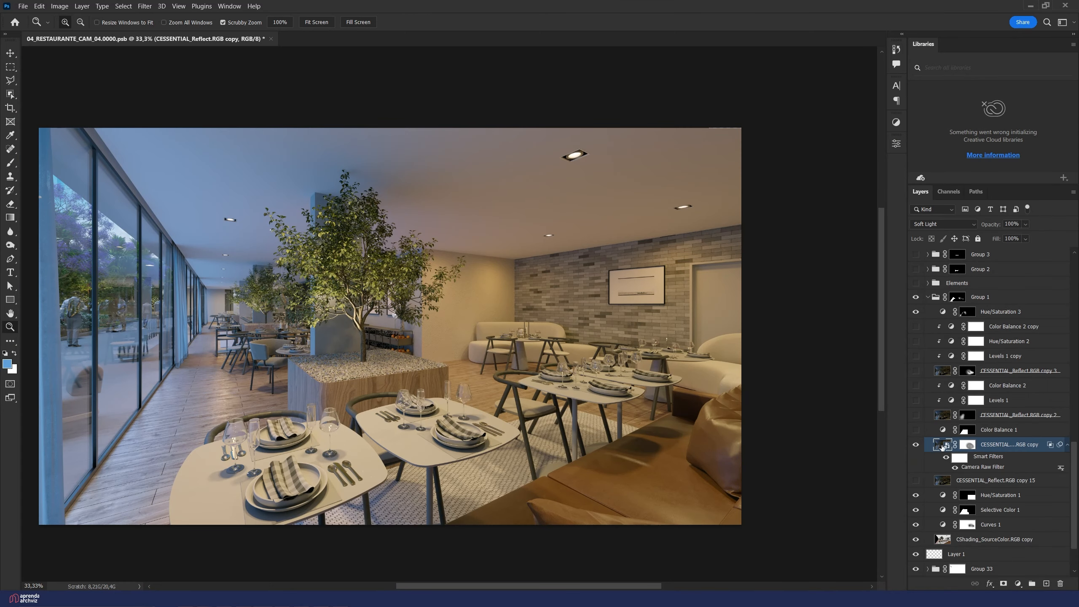
Step: Reset the reflection smart object's Blend If shadow limit for This Layer to 0 and split it to 0 / 114 in its blending options
{"action": "left_click", "coordinate": [916, 444]}
{"action": "left_click", "coordinate": [916, 445]}
{"action": "right_click", "coordinate": [1010, 451]}
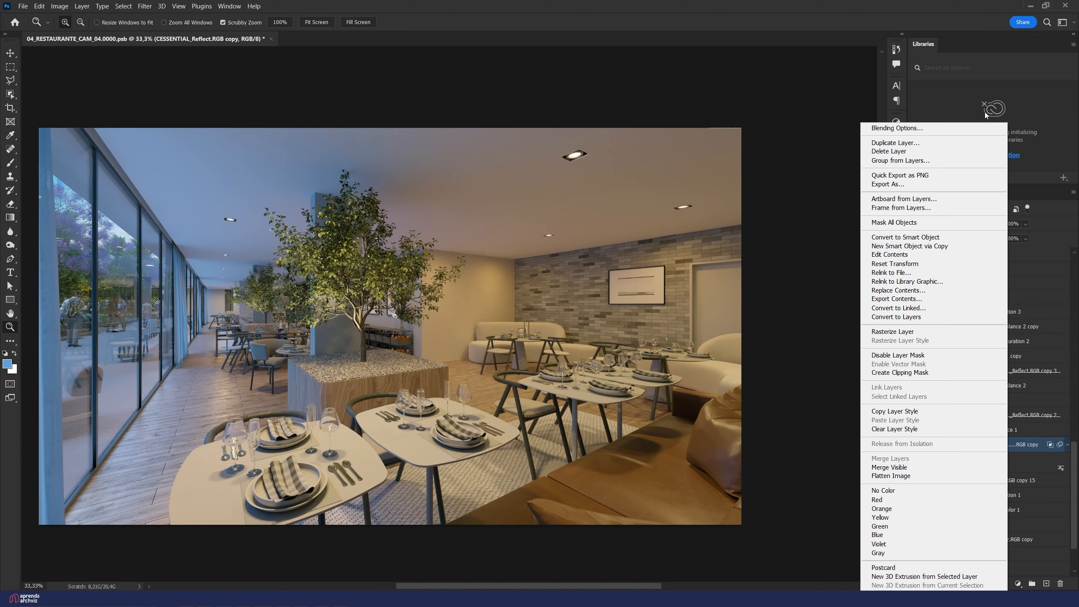
{"action": "left_click", "coordinate": [892, 130]}
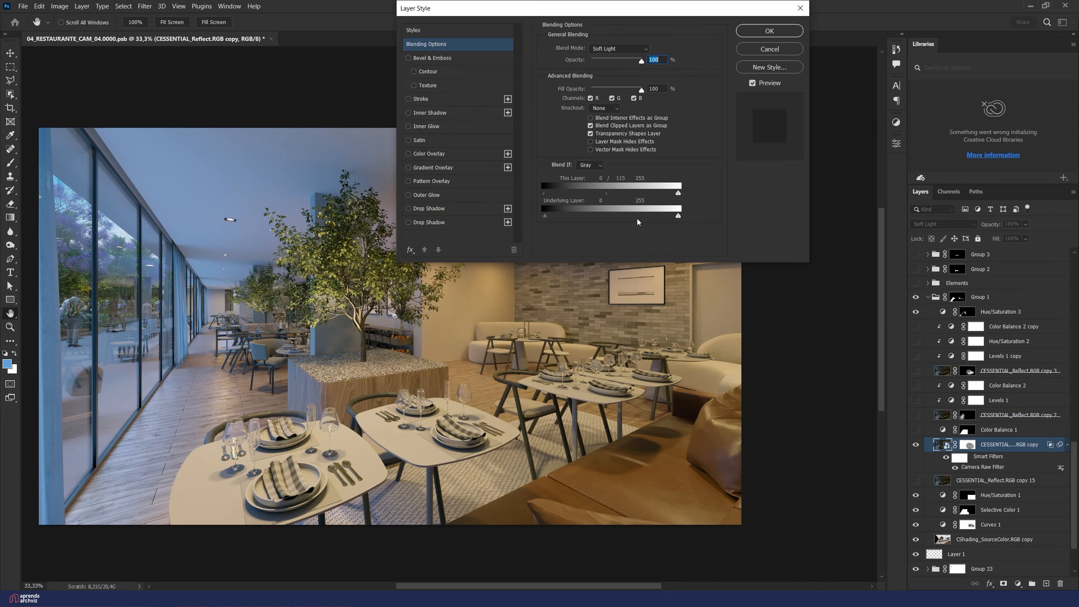
{"action": "left_click_drag", "start_coordinate": [583, 196], "coordinate": [526, 196]}
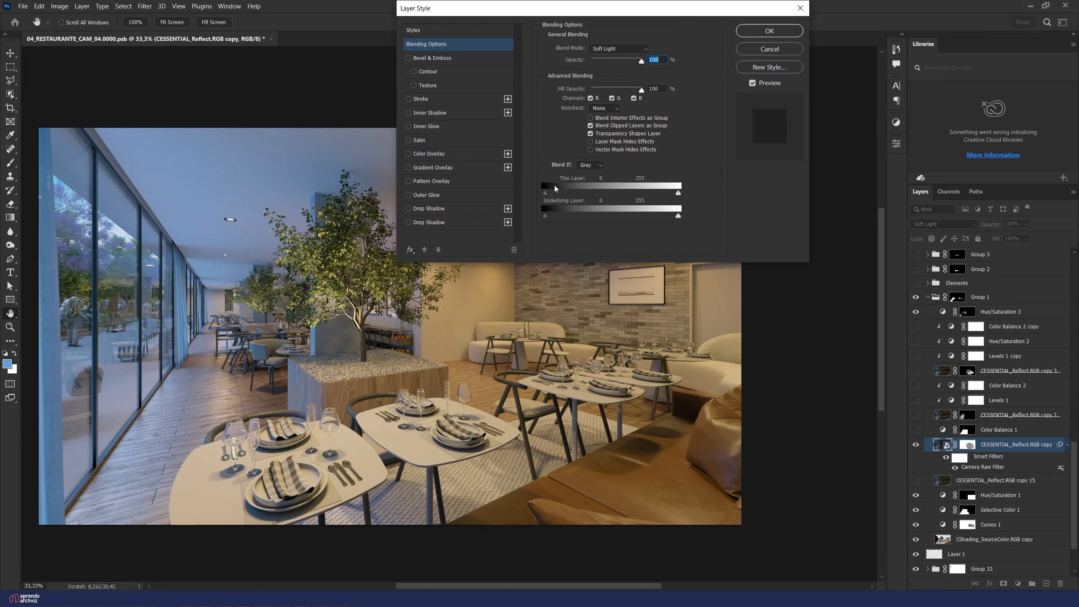
{"action": "key", "text": "alt"}
{"action": "left_click_drag", "start_coordinate": [551, 194], "coordinate": [596, 195]}
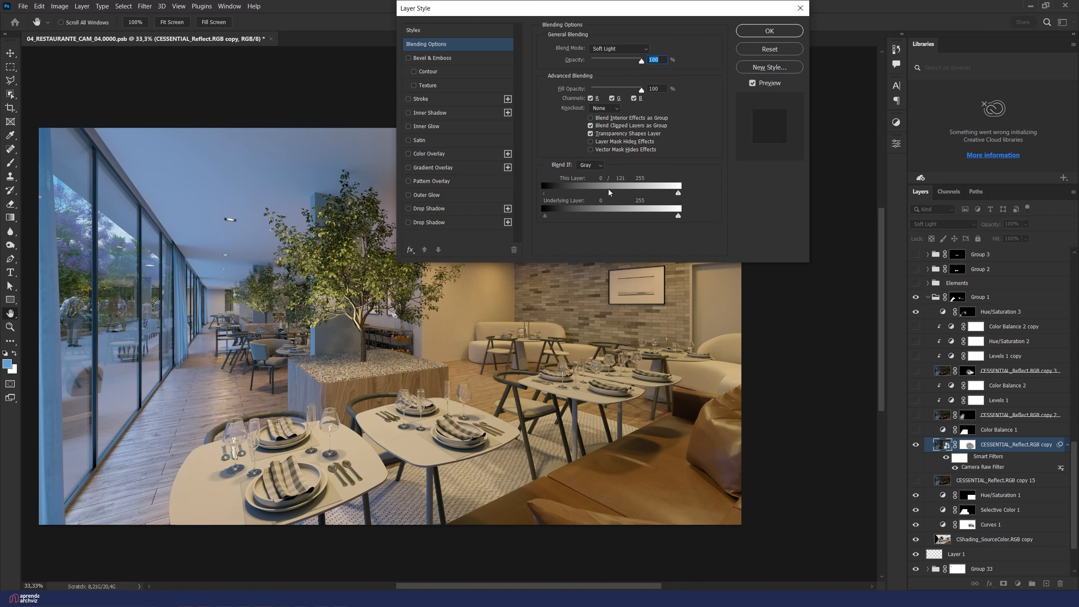
{"action": "left_click", "coordinate": [769, 31]}
Step: Compare the wooden floor with and without the CESSENTIAL_Reflect.RGB copy layer, up close and across the whole room
{"action": "key", "text": "z"}
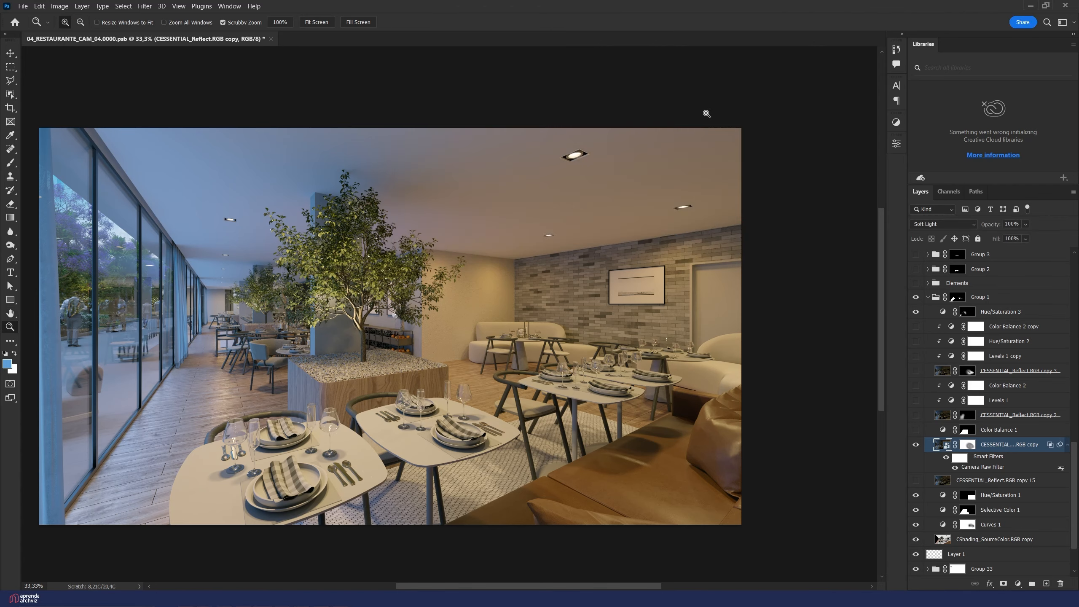
{"action": "left_click_drag", "start_coordinate": [275, 387], "coordinate": [345, 366]}
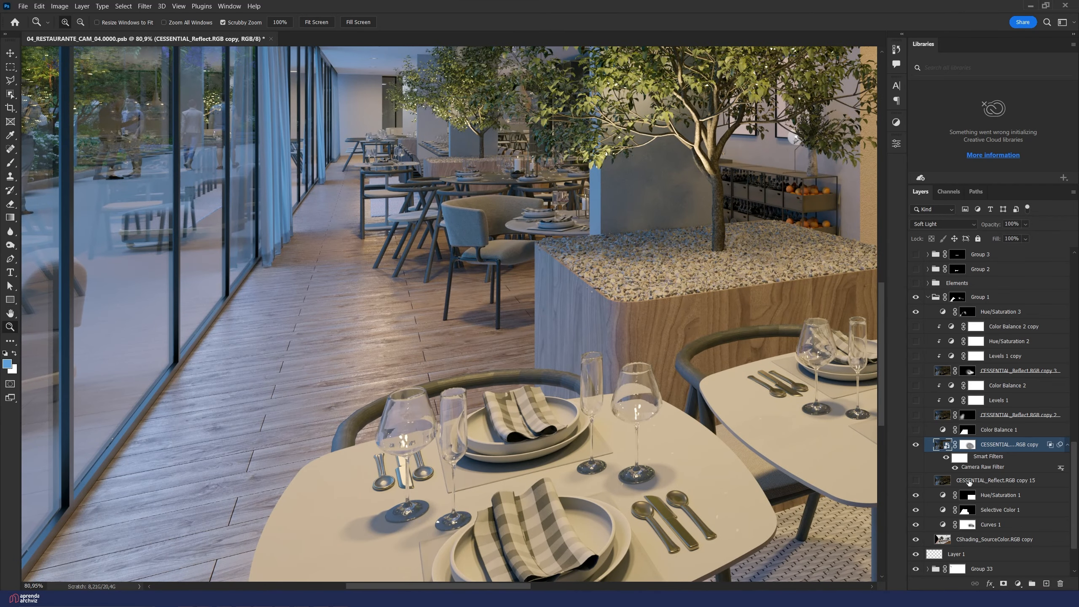
{"action": "left_click", "coordinate": [916, 445]}
{"action": "left_click", "coordinate": [916, 445]}
{"action": "left_click", "coordinate": [916, 445]}
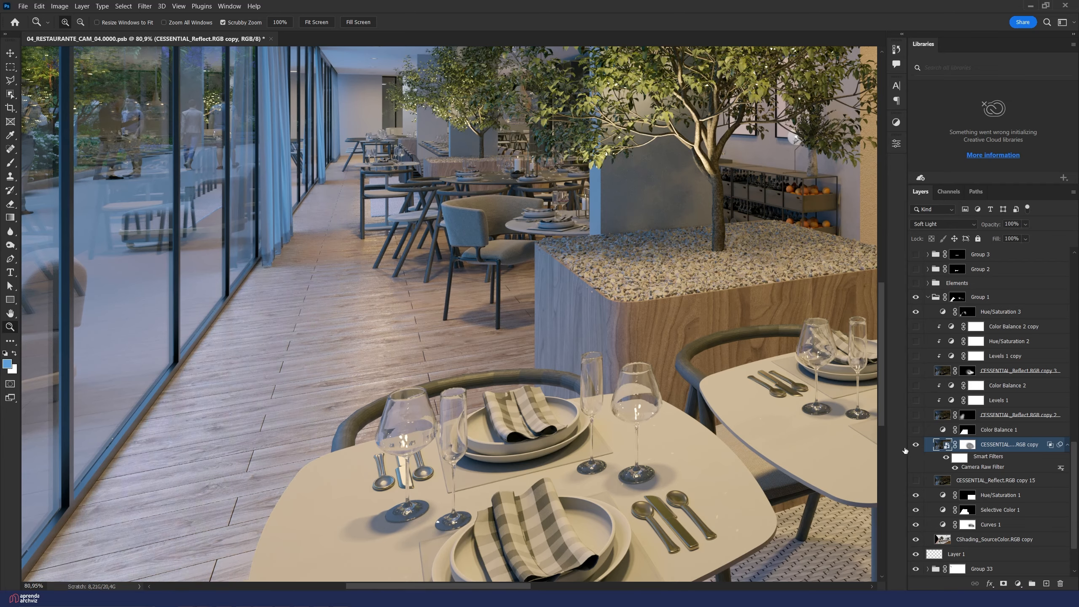
{"action": "left_click", "coordinate": [916, 445]}
{"action": "mouse_move", "coordinate": [244, 352]}
{"action": "left_mouse_down"}
{"action": "mouse_move", "coordinate": [272, 350]}
{"action": "mouse_move", "coordinate": [242, 346]}
{"action": "left_mouse_up"}
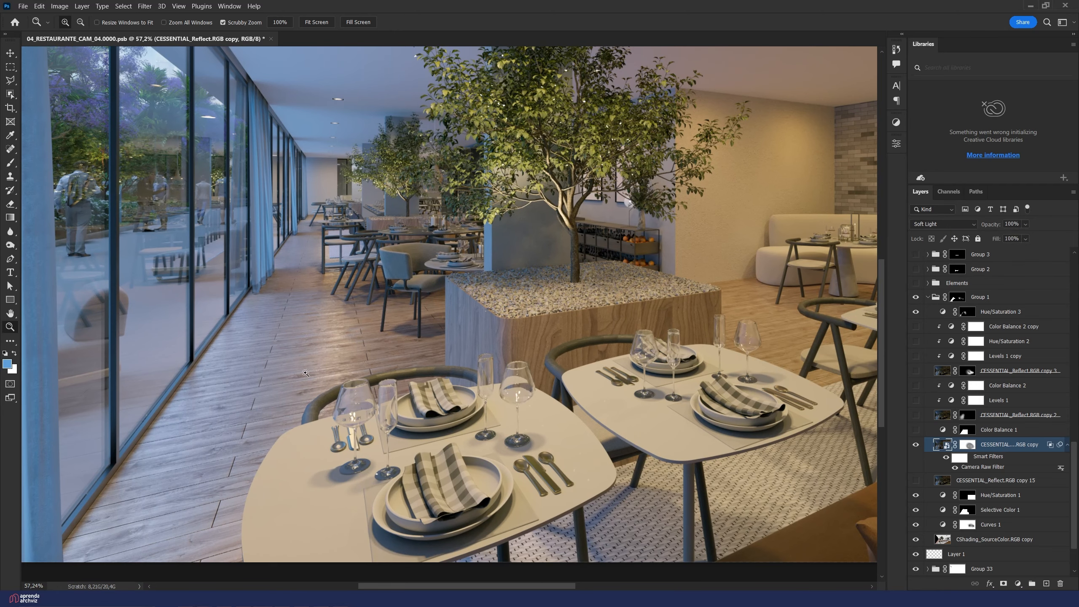
{"action": "left_click_drag", "start_coordinate": [305, 372], "coordinate": [327, 372]}
{"action": "left_click", "coordinate": [915, 446]}
{"action": "left_click", "coordinate": [915, 446]}
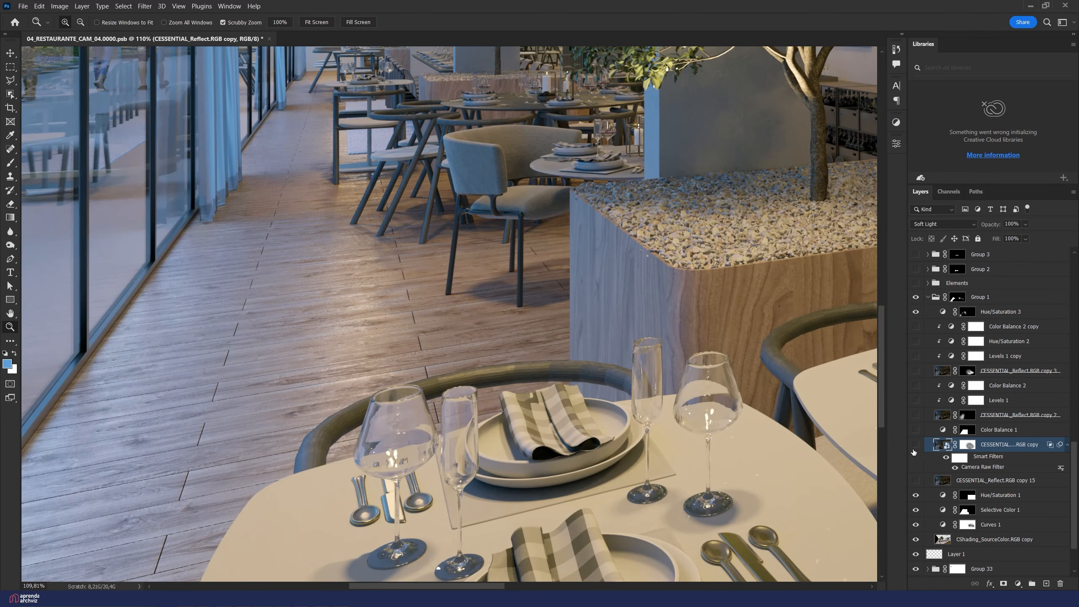
{"action": "left_click", "coordinate": [915, 446]}
{"action": "left_click", "coordinate": [915, 447]}
{"action": "left_click_drag", "start_coordinate": [373, 357], "coordinate": [407, 362]}
{"action": "left_click_drag", "start_coordinate": [328, 337], "coordinate": [413, 364]}
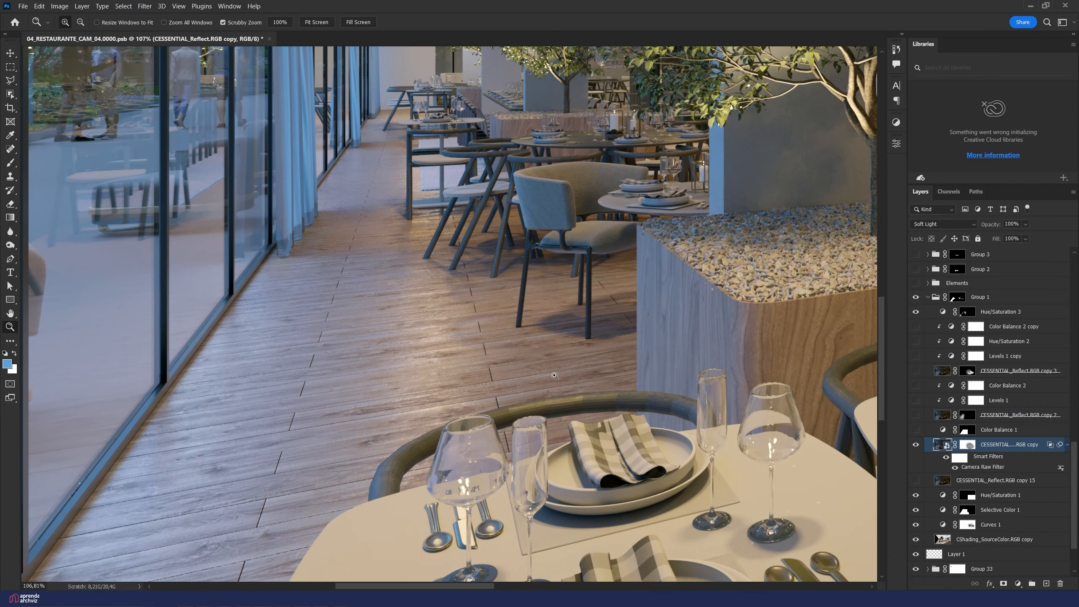
{"action": "left_click_drag", "start_coordinate": [554, 375], "coordinate": [619, 346]}
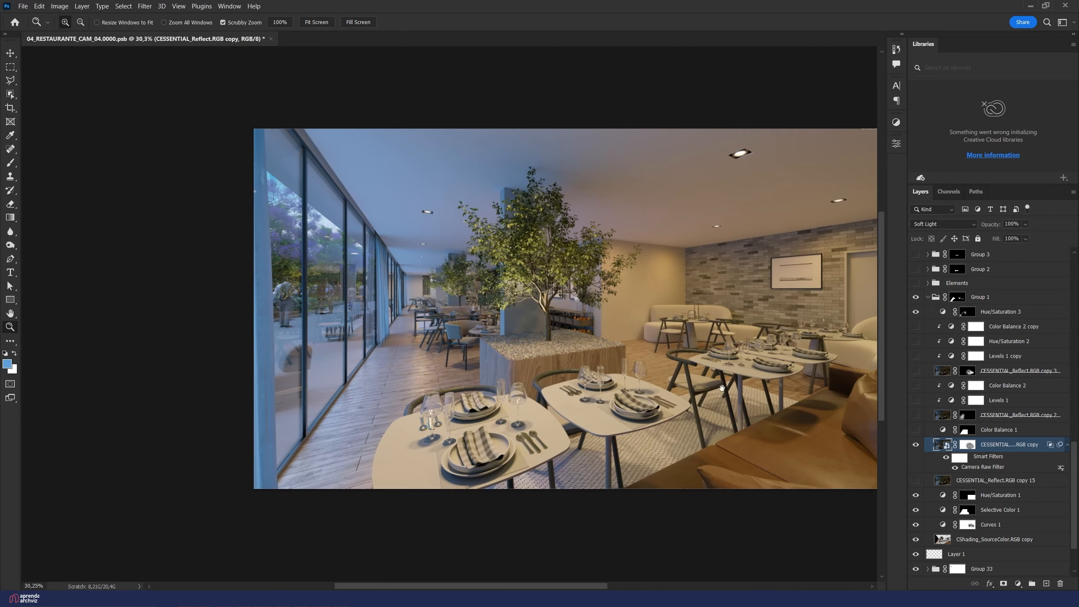
Step: Delete the hidden CESSENTIAL_Reflect.RGB copy 15 layer and review the blending options of the reflection smart object without changing them
{"action": "left_click", "coordinate": [993, 480]}
{"action": "key", "text": "Delete"}
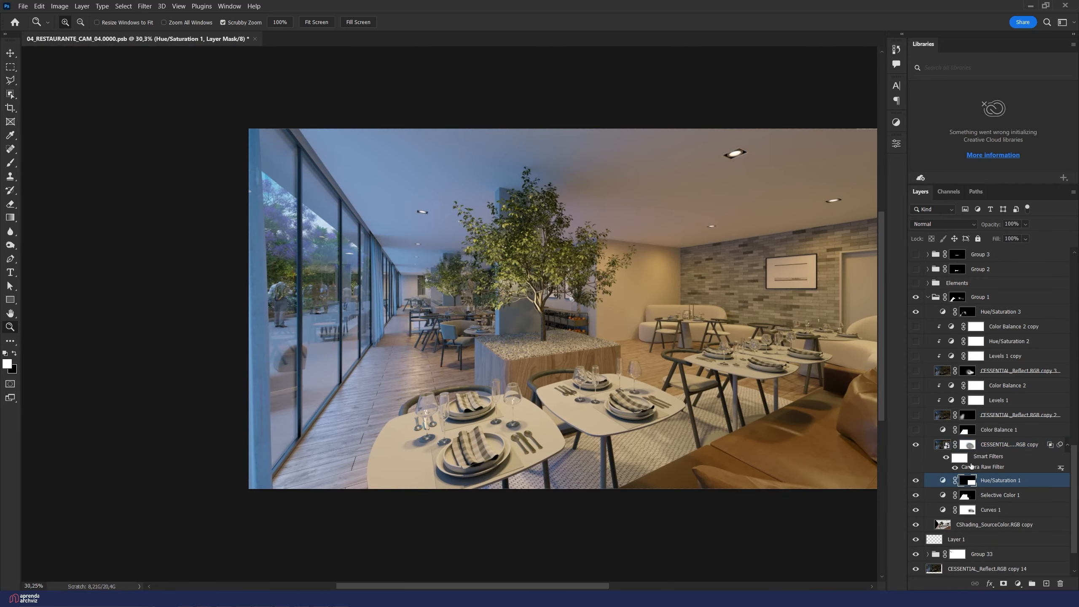
{"action": "left_click", "coordinate": [926, 447]}
{"action": "double_click", "coordinate": [1037, 444]}
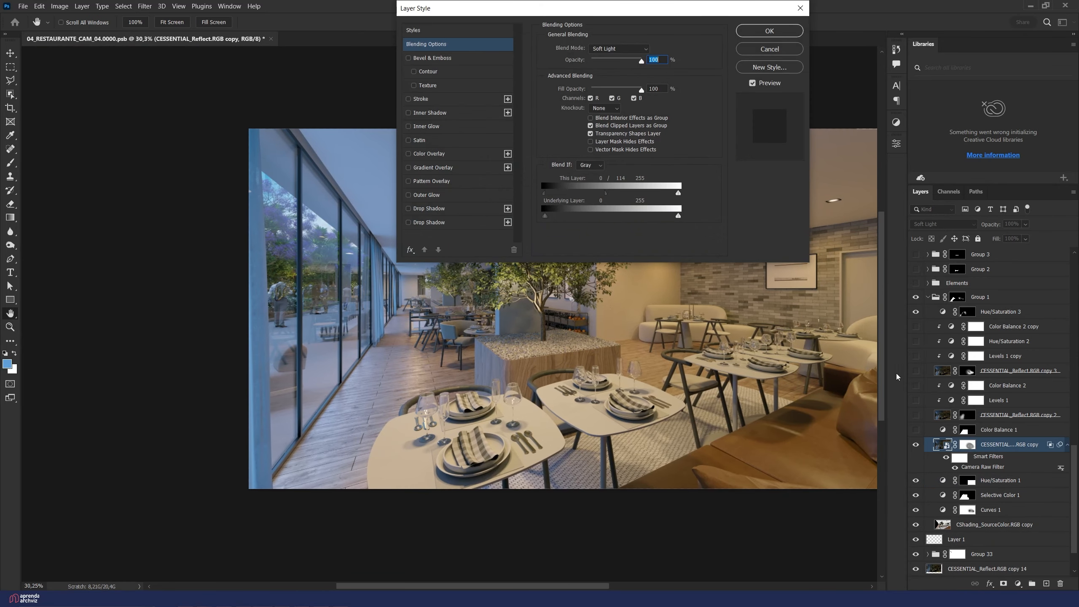
{"action": "left_click", "coordinate": [789, 49]}
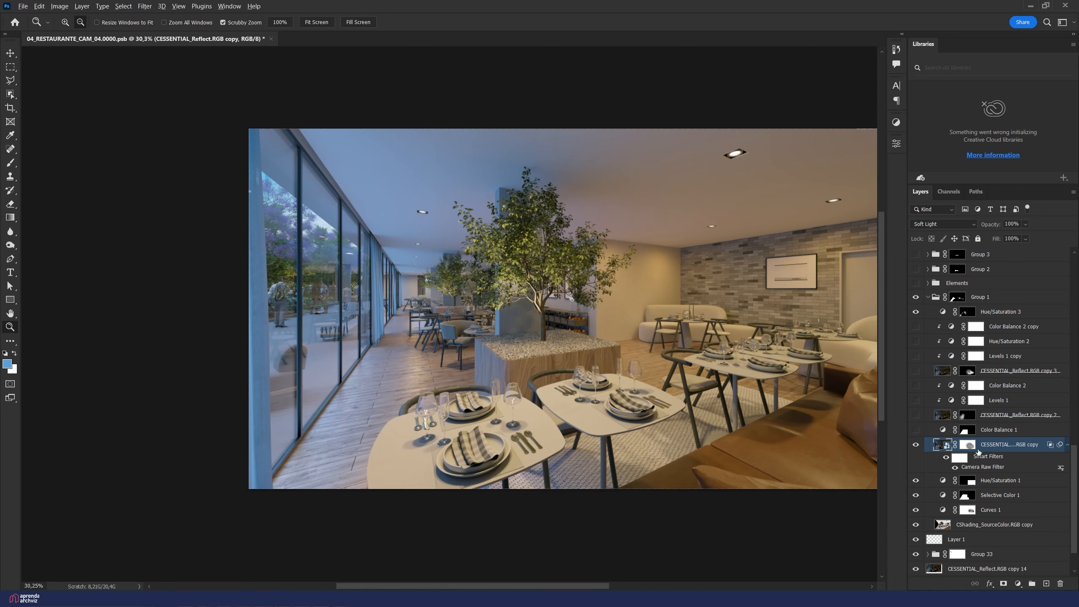
Step: Paint black with a 600 px brush at 23% opacity on the reflection smart object's mask over the floor beyond the planter, and check the mask
{"action": "left_click", "coordinate": [968, 445], "text": "alt"}
{"action": "left_click", "coordinate": [968, 444], "text": "alt"}
{"action": "key", "text": "b"}
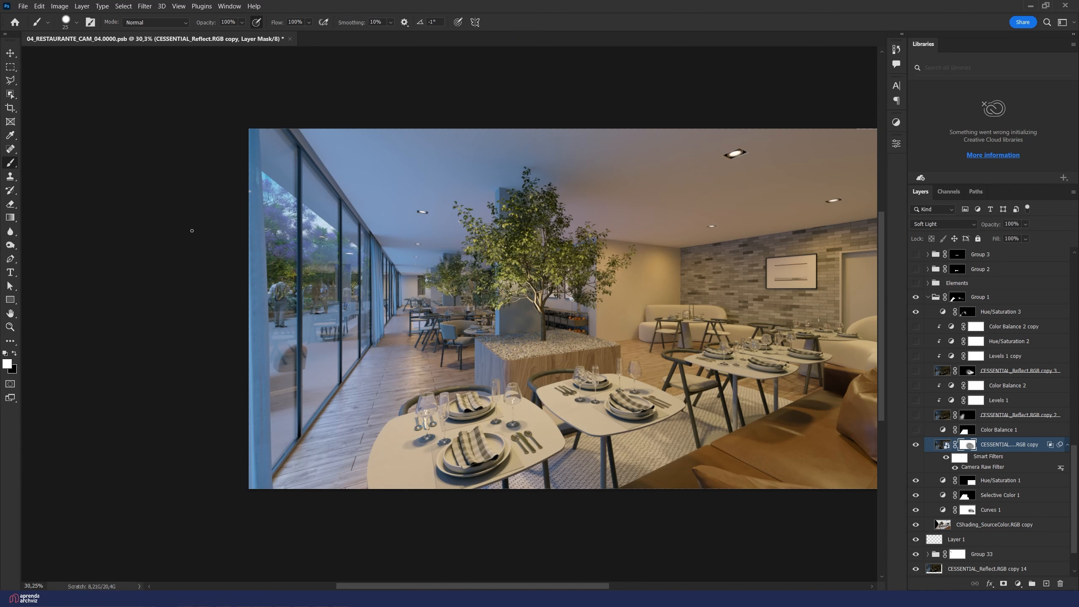
{"action": "key", "text": "x"}
{"action": "key", "text": "bracketright"}
{"action": "key", "text": "bracketright"}
{"action": "key", "text": "bracketright"}
{"action": "key", "text": "bracketright"}
{"action": "key", "text": "bracketright"}
{"action": "key", "text": "bracketright"}
{"action": "key", "text": "bracketright"}
{"action": "key", "text": "bracketright"}
{"action": "key", "text": "bracketright"}
{"action": "key", "text": "bracketright"}
{"action": "key", "text": "bracketright"}
{"action": "key", "text": "bracketright"}
{"action": "mouse_move", "coordinate": [659, 362]}
{"action": "left_mouse_down"}
{"action": "mouse_move", "coordinate": [585, 351]}
{"action": "mouse_move", "coordinate": [638, 368]}
{"action": "left_mouse_up"}
{"action": "left_click", "coordinate": [971, 447], "text": "alt"}
{"action": "left_click", "coordinate": [970, 446], "text": "alt"}
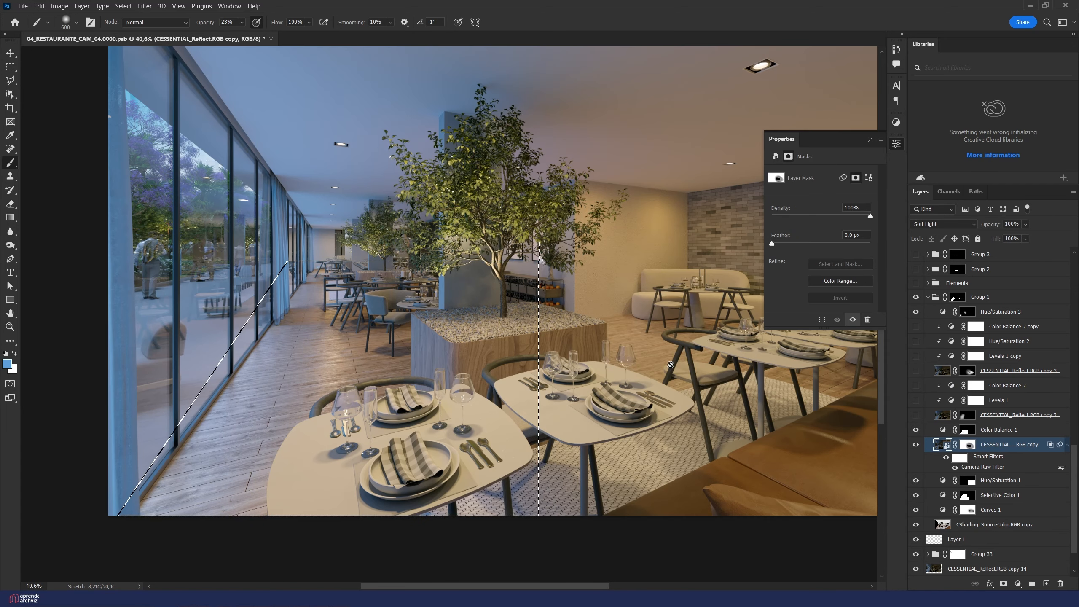
Step: Clear the selection and examine the effect of Color Balance 1 on the floor beside the windows, leaving the adjustment on
{"action": "key", "text": "ctrl+d"}
{"action": "left_click", "coordinate": [917, 430]}
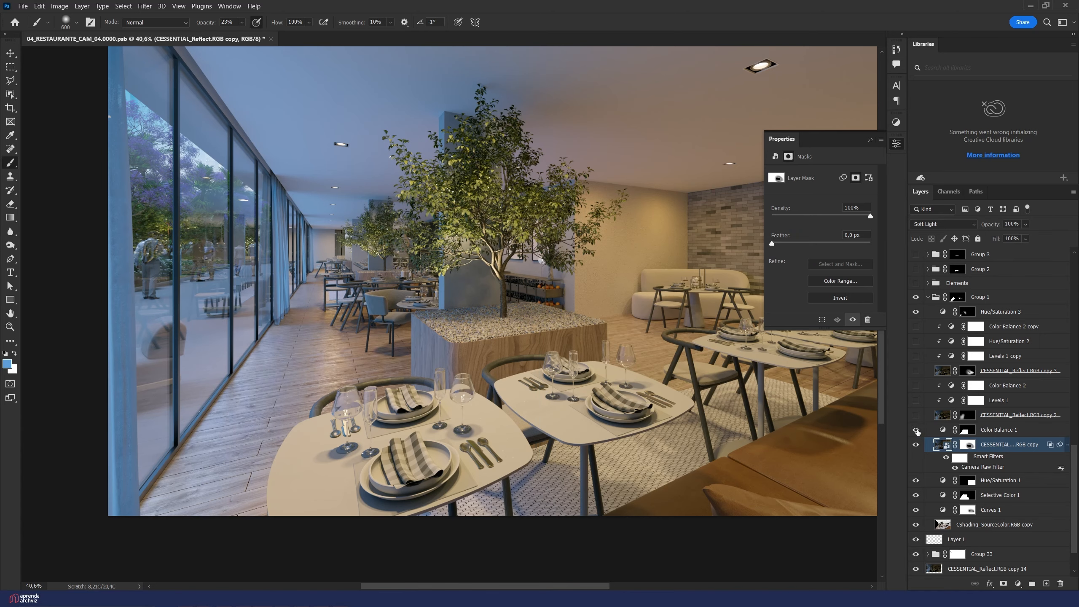
{"action": "key", "text": "z"}
{"action": "left_click_drag", "start_coordinate": [276, 298], "coordinate": [496, 339]}
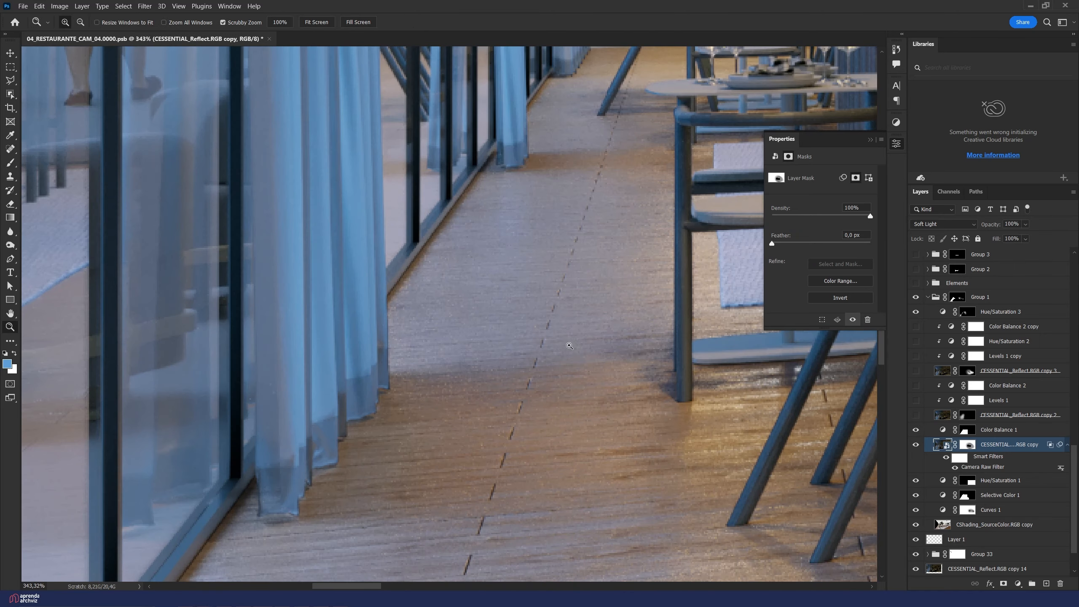
{"action": "left_click_drag", "start_coordinate": [569, 347], "coordinate": [507, 344]}
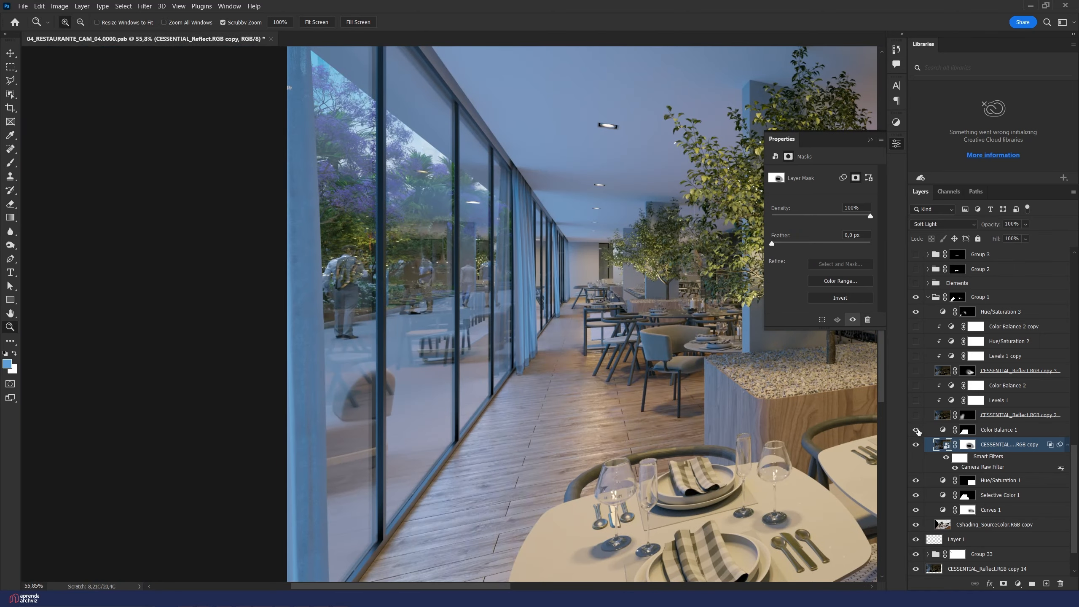
{"action": "left_click_drag", "start_coordinate": [645, 436], "coordinate": [672, 403]}
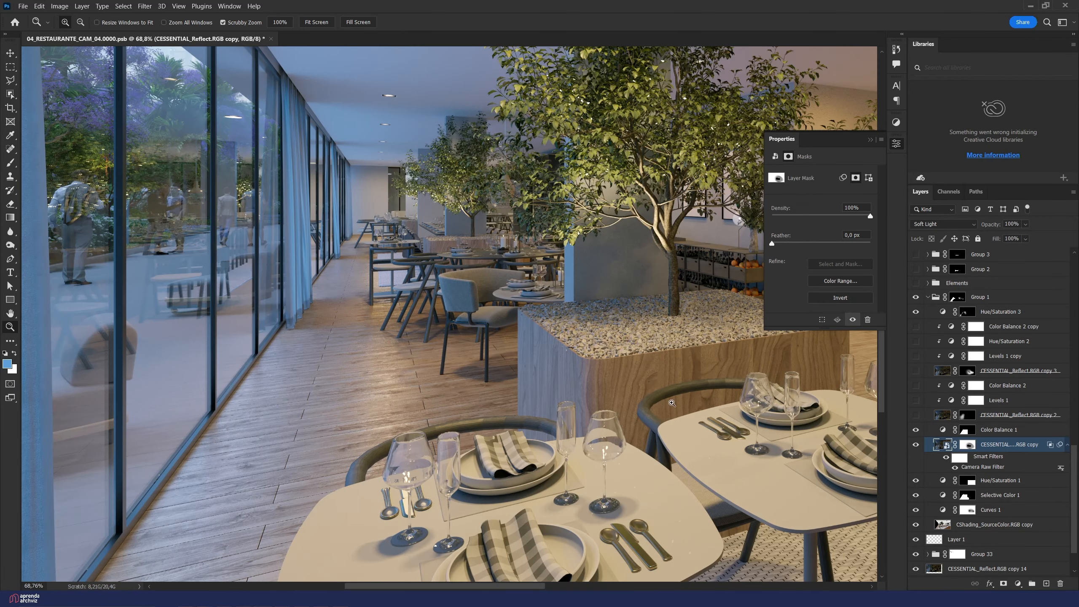
Step: Show CESSENTIAL_Reflect.RGB copy 2 with Levels 1 and Color Balance 2 hidden, and inspect its layer mask
{"action": "left_click", "coordinate": [916, 415]}
{"action": "left_click", "coordinate": [915, 400]}
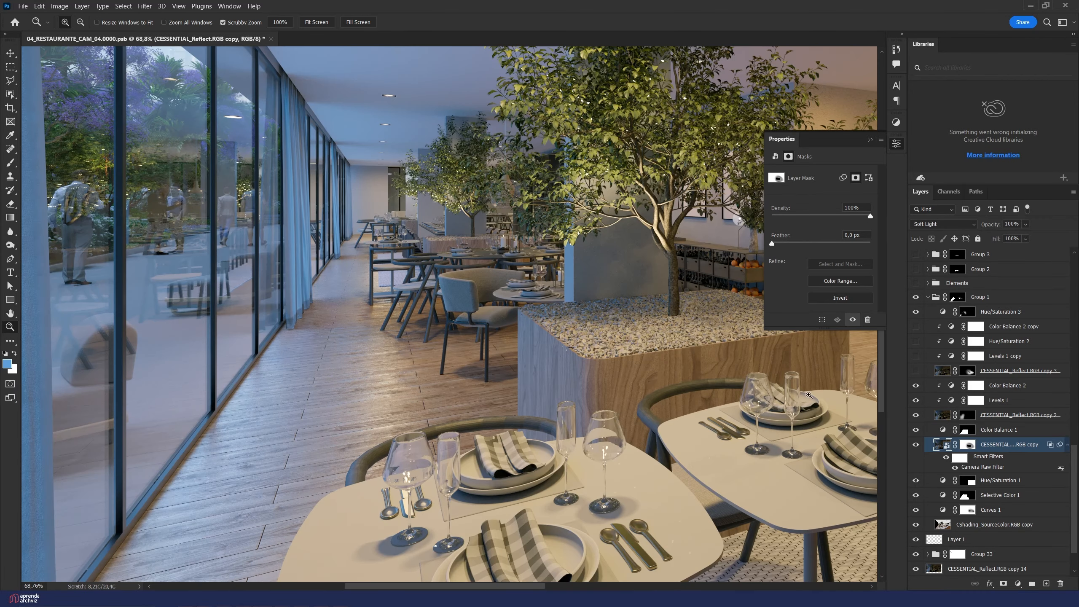
{"action": "left_click_drag", "start_coordinate": [808, 395], "coordinate": [794, 395]}
{"action": "left_click", "coordinate": [1019, 415]}
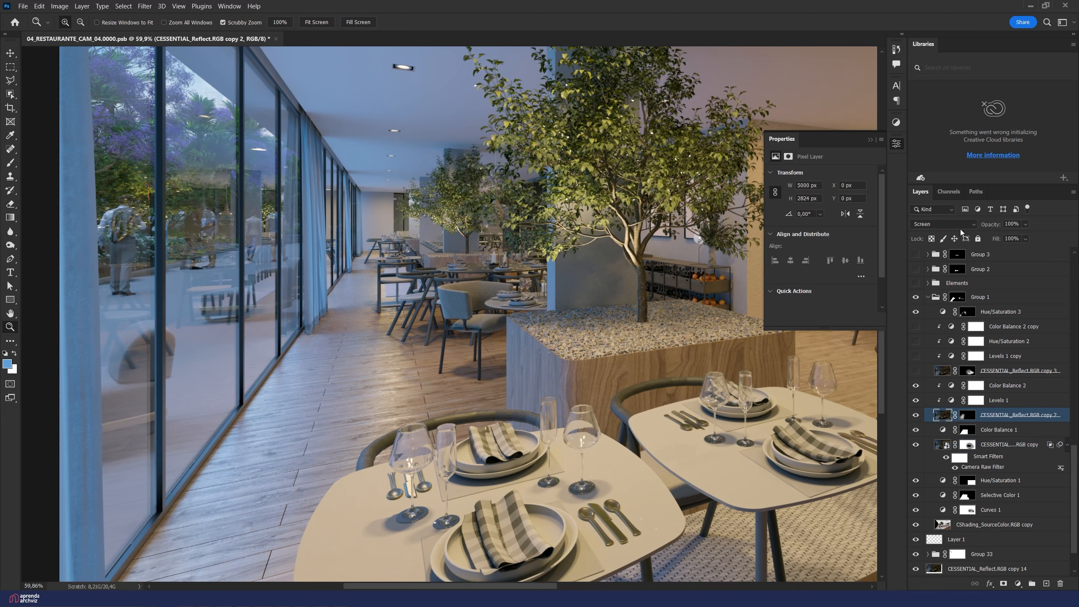
{"action": "left_click", "coordinate": [915, 399]}
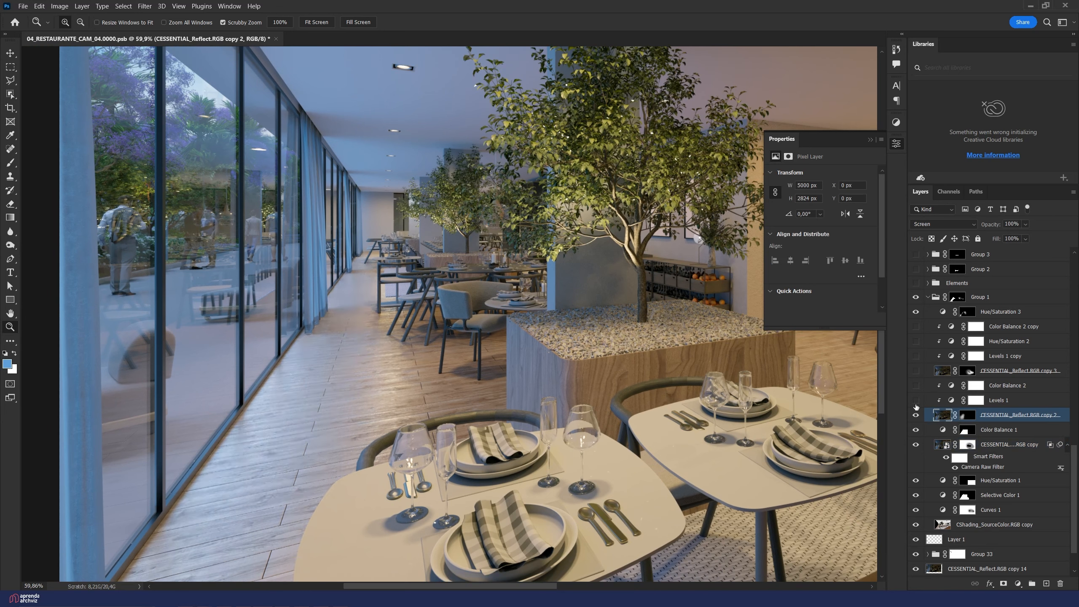
{"action": "left_click", "coordinate": [915, 419]}
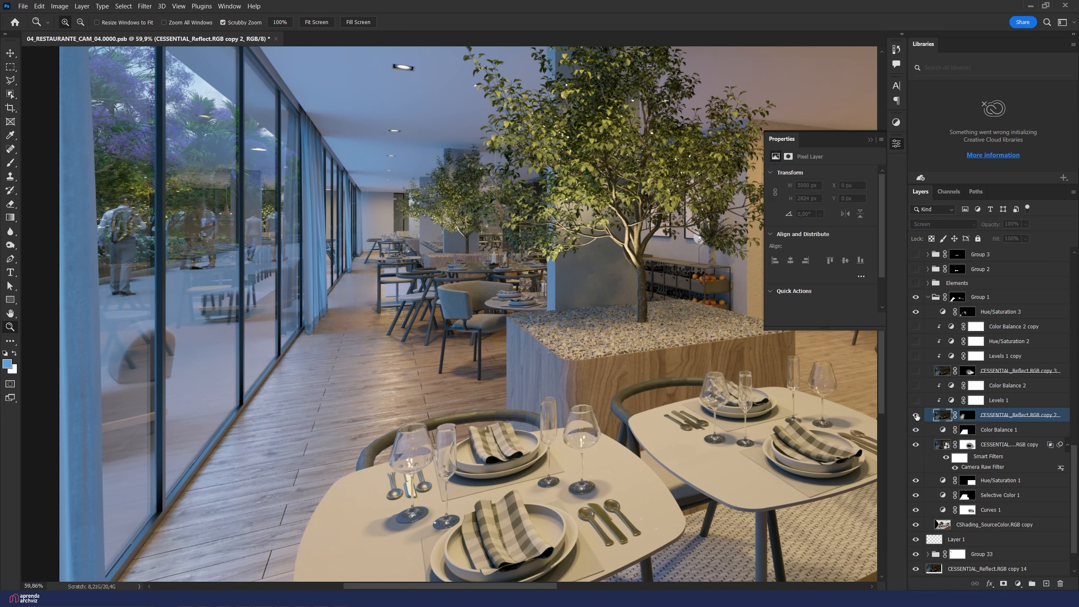
{"action": "left_click", "coordinate": [968, 420], "text": "alt"}
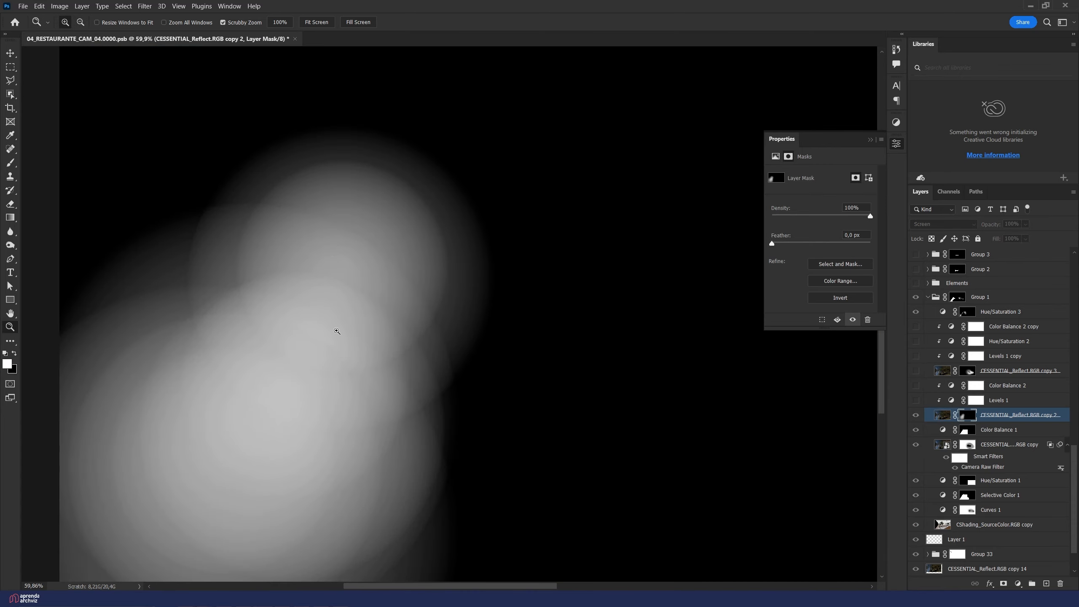
Step: Show Levels 1 clipped to the second reflection layer and set its black input level to 0, checking the floor in the full view
{"action": "left_click", "coordinate": [916, 402]}
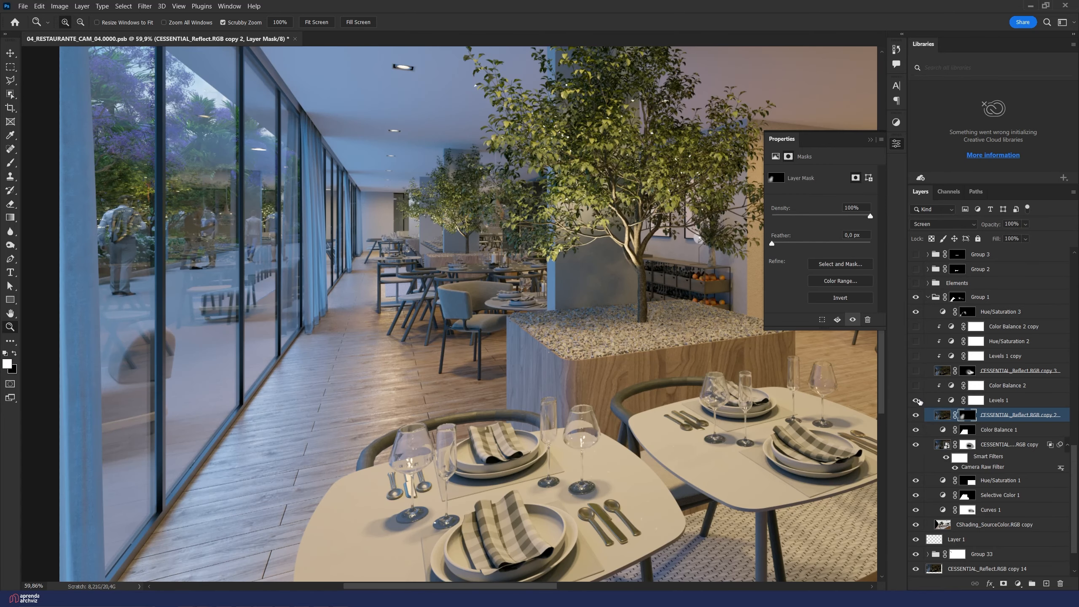
{"action": "left_click", "coordinate": [950, 401]}
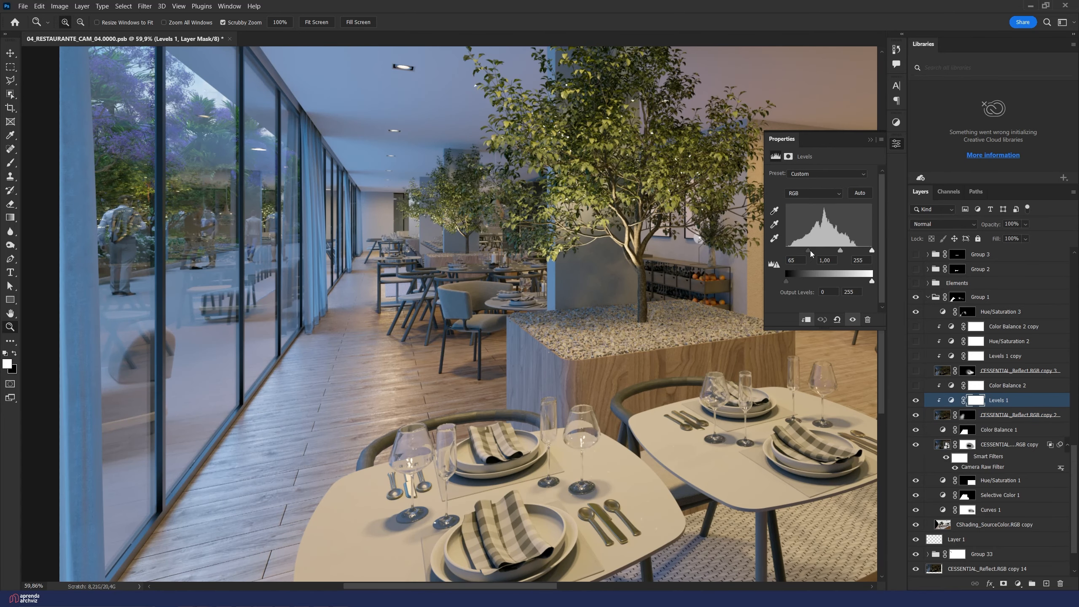
{"action": "left_click_drag", "start_coordinate": [809, 250], "coordinate": [786, 251]}
{"action": "left_click_drag", "start_coordinate": [332, 314], "coordinate": [364, 360]}
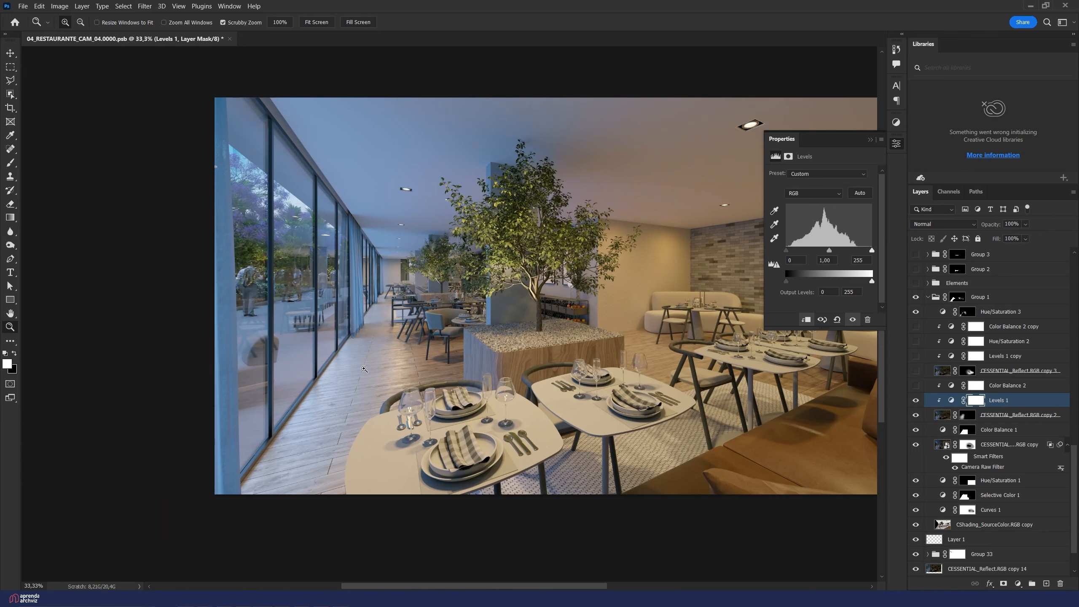
{"action": "left_click", "coordinate": [929, 409]}
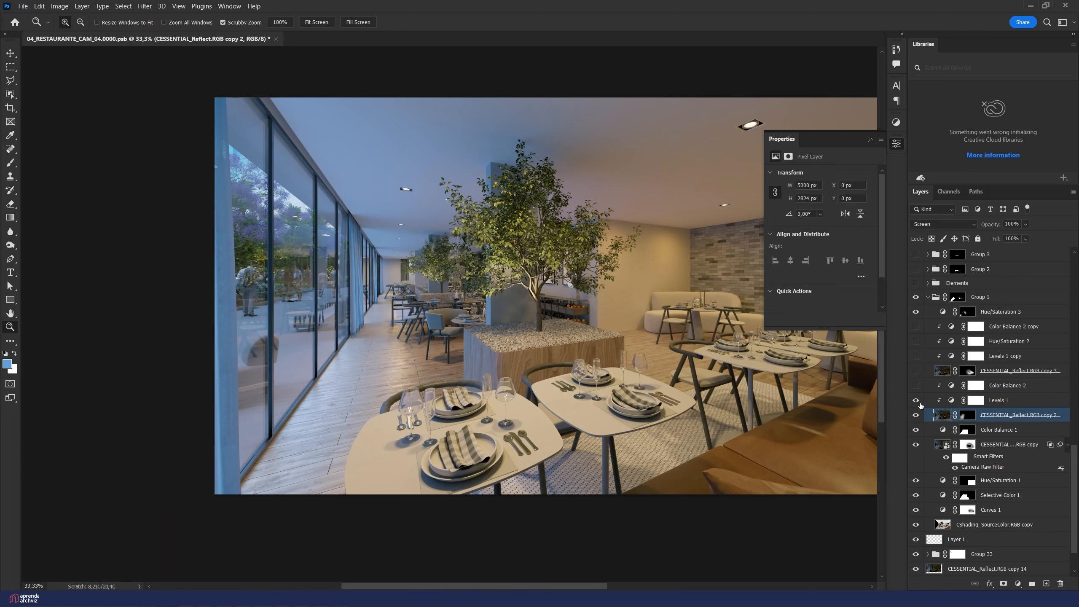
Step: Try a new Levels adjustment with black input level 42 clipped to the second reflection layer, with Levels 1 hidden
{"action": "left_click", "coordinate": [916, 401]}
{"action": "left_click", "coordinate": [1018, 583]}
{"action": "left_click", "coordinate": [1030, 444]}
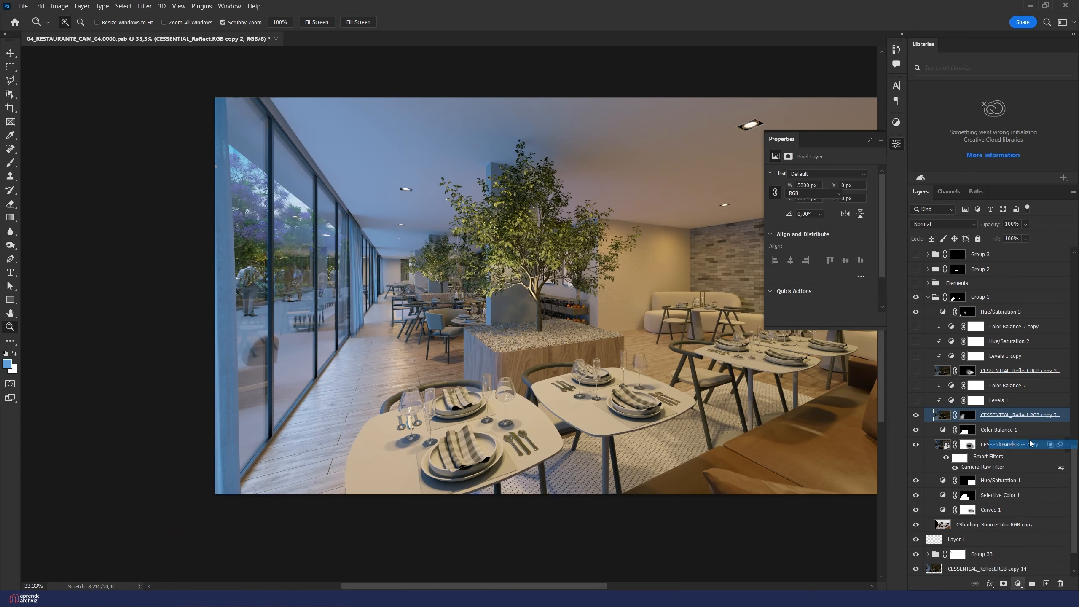
{"action": "mouse_move", "coordinate": [787, 251]}
{"action": "left_mouse_down"}
{"action": "mouse_move", "coordinate": [812, 250]}
{"action": "mouse_move", "coordinate": [799, 249]}
{"action": "left_mouse_up"}
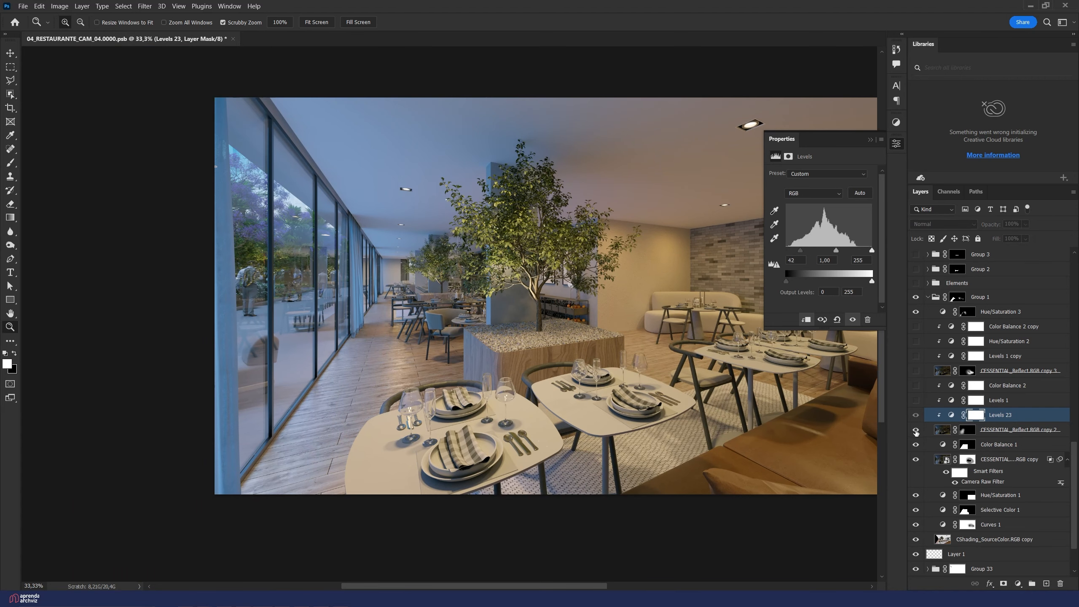
{"action": "left_click", "coordinate": [396, 335]}
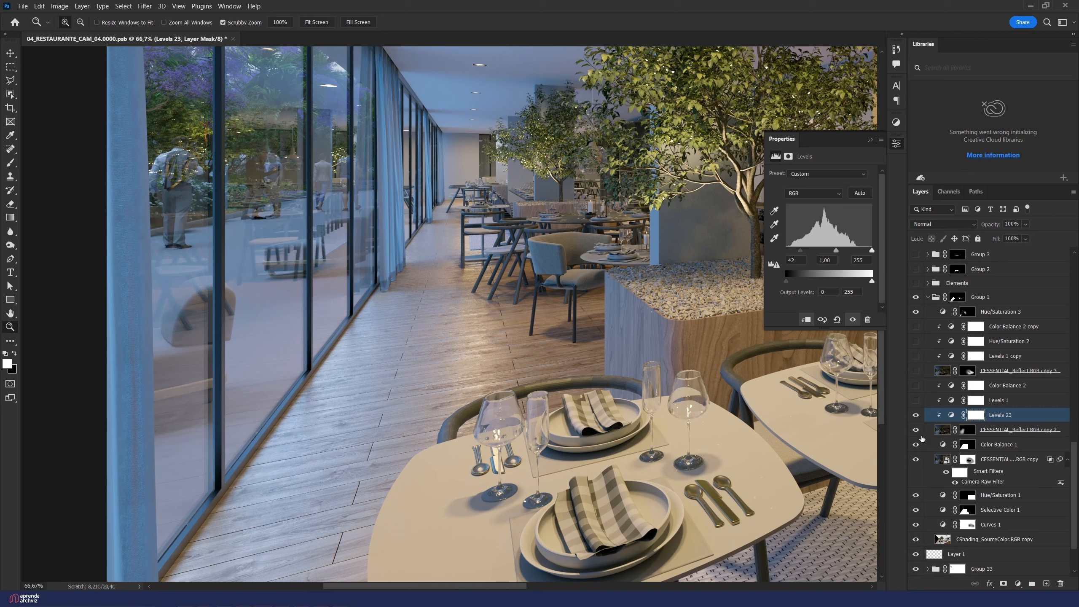
Step: Compare the floor with the second reflection layer hidden and shown, and delete the trial Levels adjustment
{"action": "left_click", "coordinate": [916, 430]}
{"action": "left_click", "coordinate": [916, 431]}
{"action": "left_click", "coordinate": [916, 430]}
{"action": "left_click", "coordinate": [916, 431]}
{"action": "left_click", "coordinate": [915, 430]}
{"action": "left_click", "coordinate": [916, 430]}
{"action": "left_click_drag", "start_coordinate": [1019, 416], "coordinate": [1061, 584]}
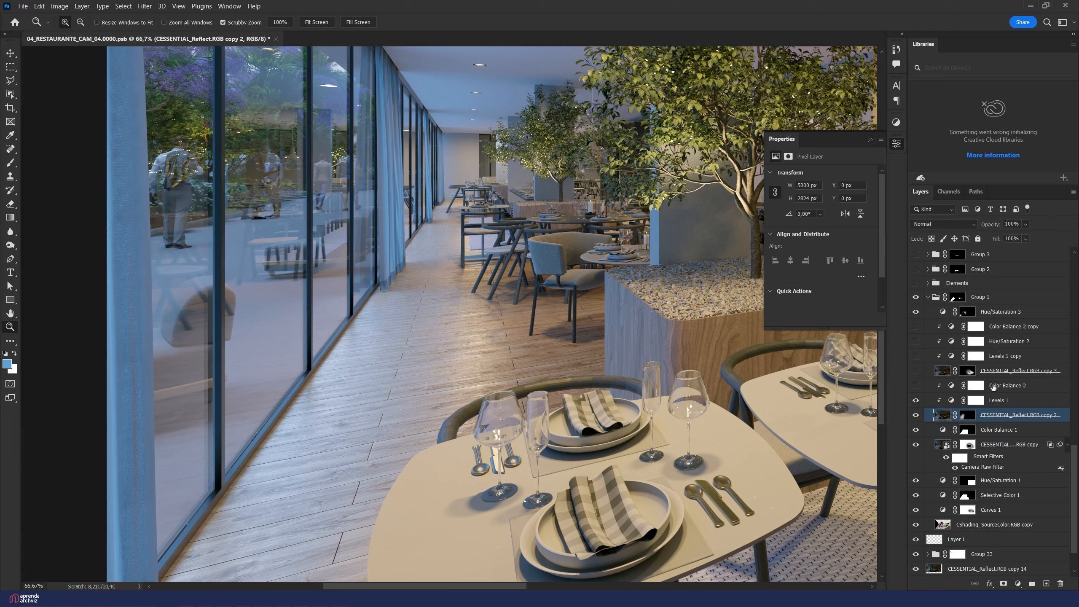
Step: Show Color Balance 2 above Levels 1 and check its tint on the floor beside the windows and in the full view
{"action": "left_click", "coordinate": [969, 390]}
{"action": "left_click", "coordinate": [916, 386]}
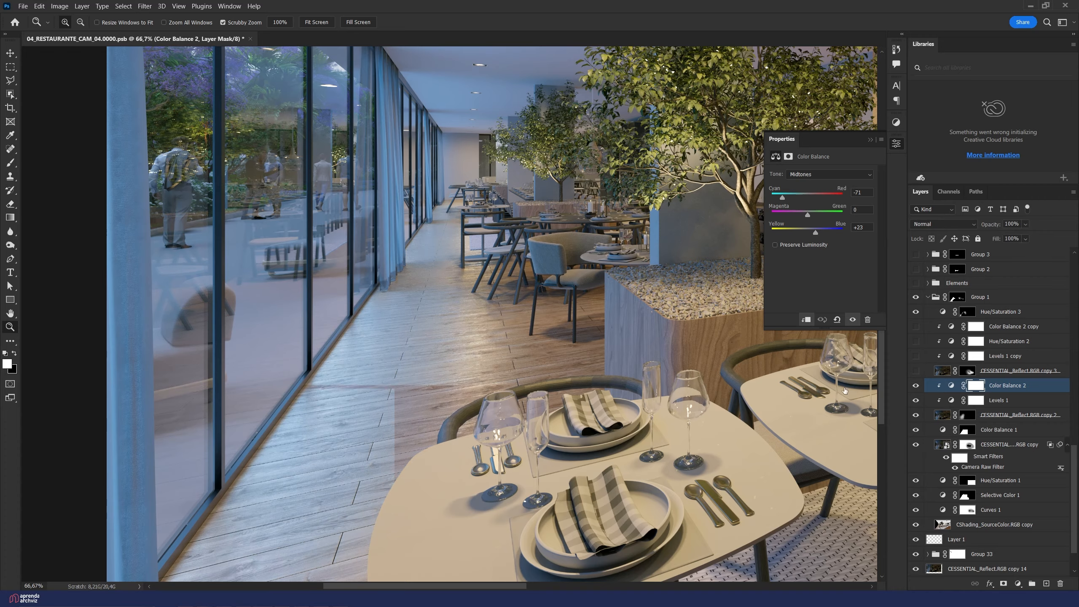
{"action": "left_click_drag", "start_coordinate": [393, 269], "coordinate": [405, 250]}
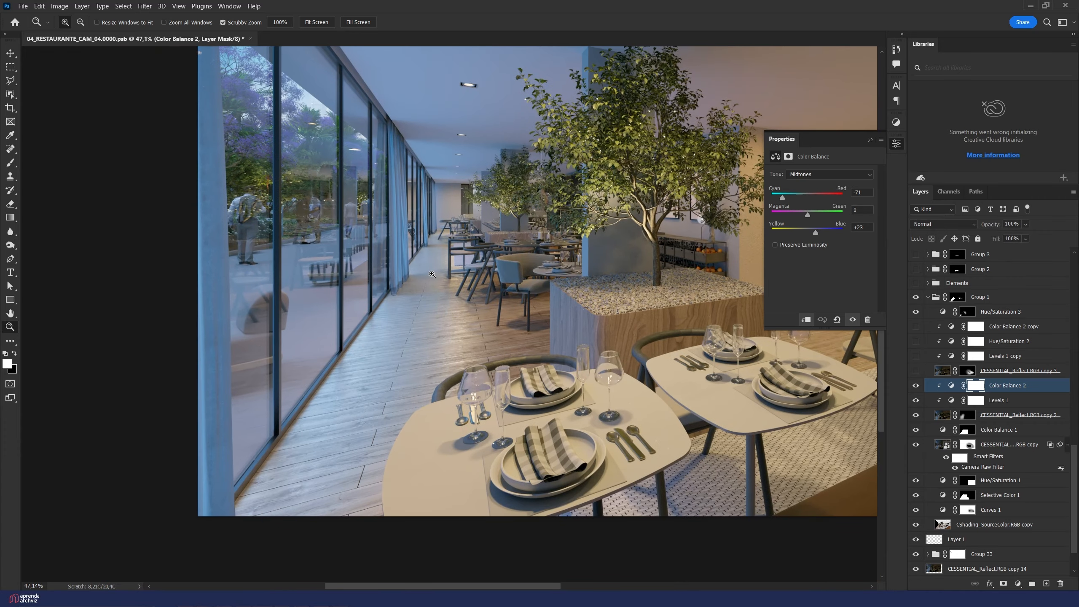
{"action": "left_click_drag", "start_coordinate": [399, 305], "coordinate": [330, 415]}
{"action": "left_click_drag", "start_coordinate": [416, 321], "coordinate": [463, 342]}
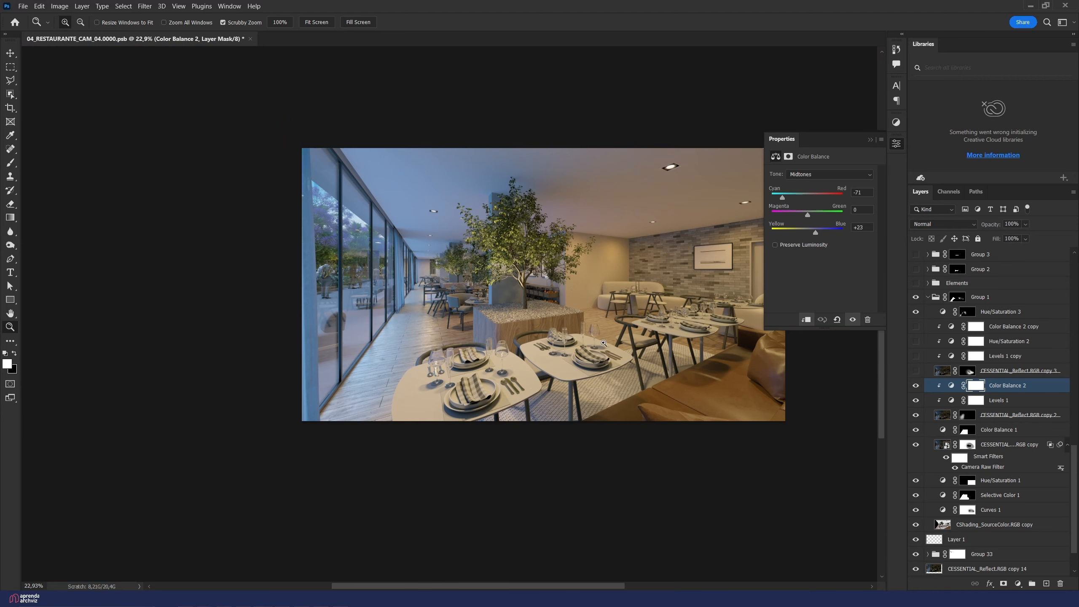
{"action": "left_click_drag", "start_coordinate": [569, 349], "coordinate": [477, 370]}
{"action": "left_click", "coordinate": [482, 369]}
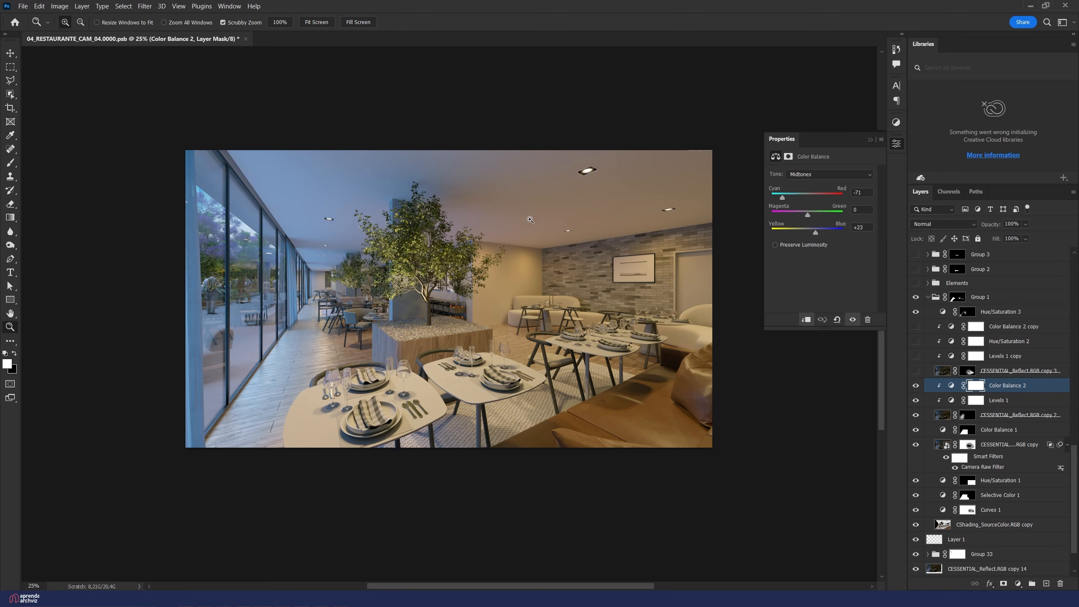
{"action": "left_click_drag", "start_coordinate": [360, 318], "coordinate": [382, 301]}
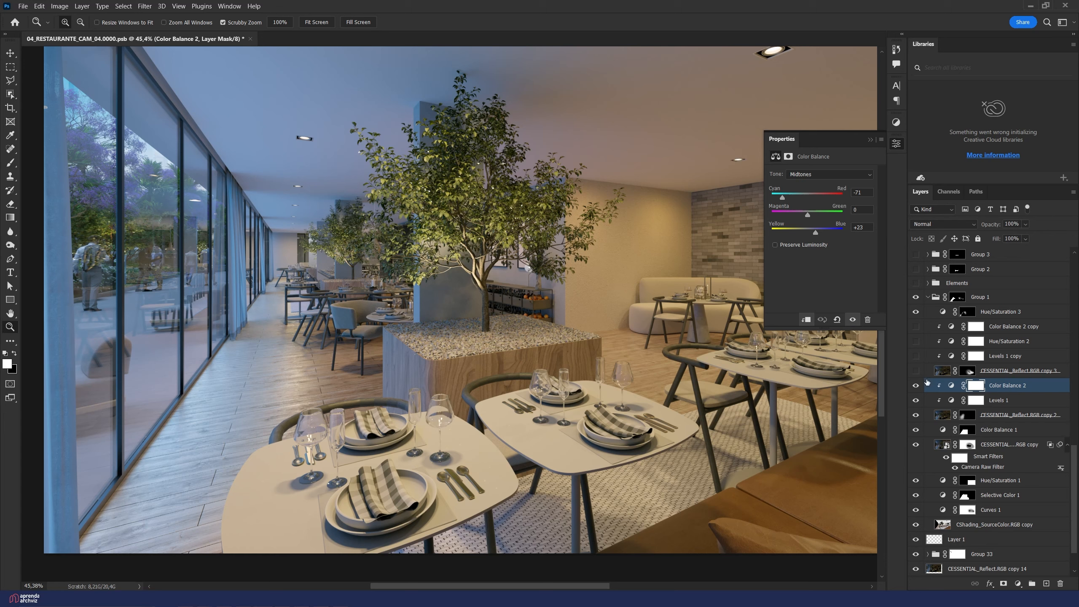
Step: Compare the floor with CESSENTIAL_Reflect.RGB copy 2 hidden and shown, and examine Group 1's effect up close and in the full view
{"action": "left_click", "coordinate": [915, 415]}
{"action": "left_click", "coordinate": [916, 415]}
{"action": "left_click", "coordinate": [915, 415]}
{"action": "left_click", "coordinate": [915, 415]}
{"action": "left_click", "coordinate": [916, 414]}
{"action": "left_click", "coordinate": [916, 414]}
{"action": "scroll", "coordinate": [230, 324], "scroll_direction": "down", "scroll_amount": 3}
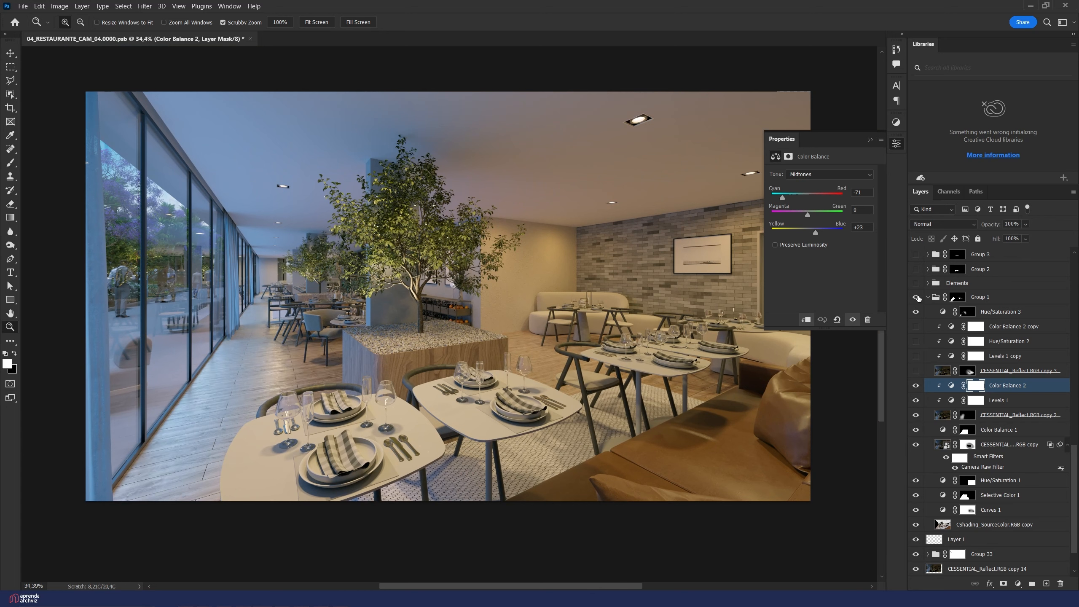
{"action": "left_click", "coordinate": [917, 297]}
{"action": "left_click_drag", "start_coordinate": [236, 300], "coordinate": [271, 326]}
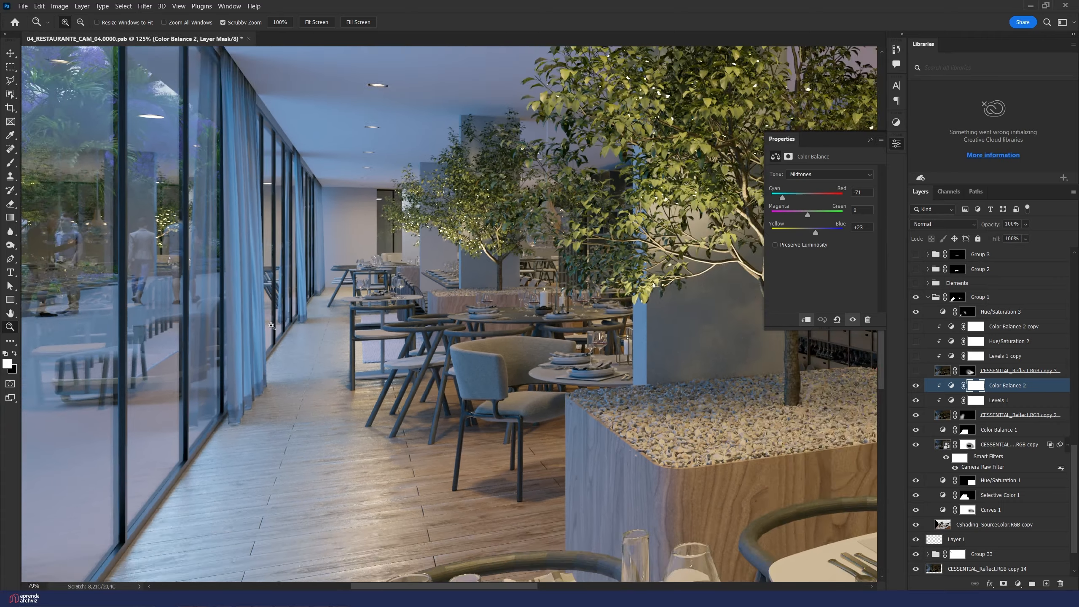
{"action": "scroll", "coordinate": [493, 231], "scroll_direction": "down", "scroll_amount": 8}
{"action": "scroll", "coordinate": [489, 222], "scroll_direction": "up", "scroll_amount": 3}
Step: Add a Curves adjustment above Color Balance 2 with a point at input 136, output 104, and invert its mask
{"action": "left_click", "coordinate": [1018, 583]}
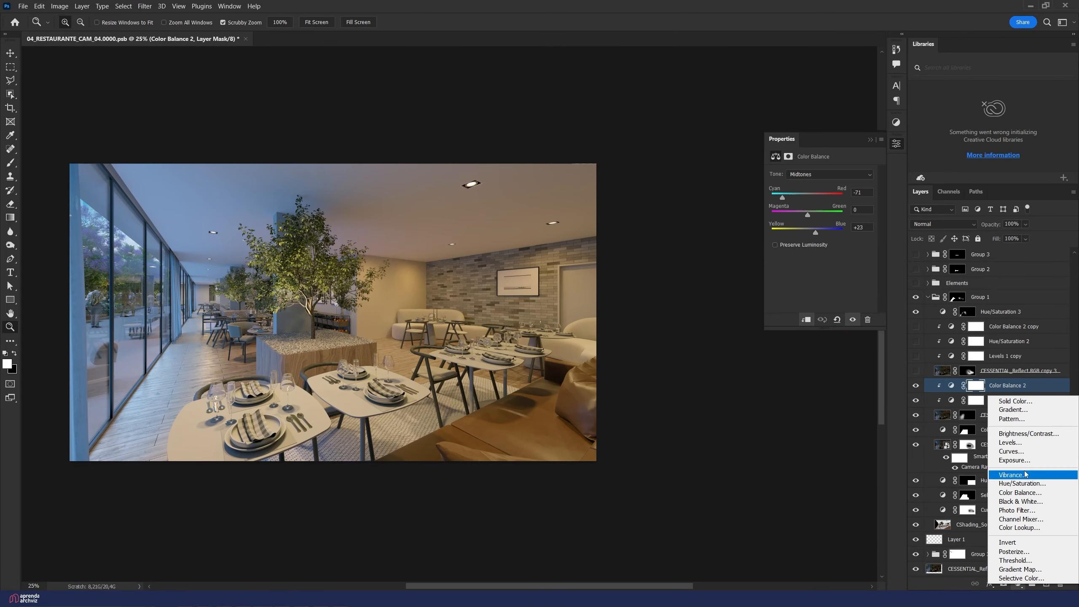
{"action": "left_click", "coordinate": [1011, 451]}
{"action": "left_click", "coordinate": [832, 243]}
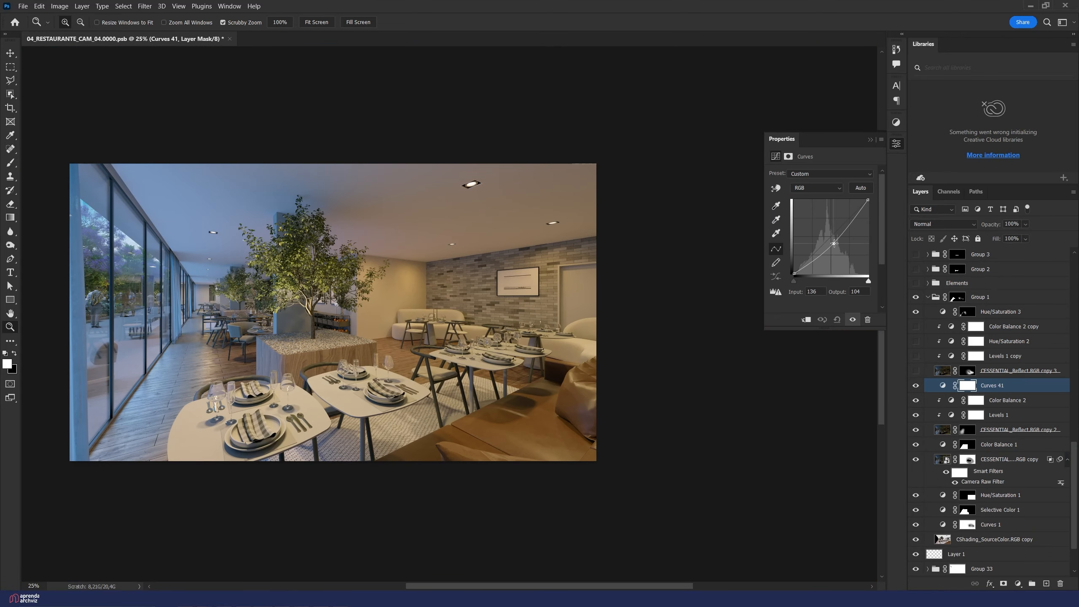
{"action": "key", "text": "b"}
{"action": "key", "text": "ctrl+i"}
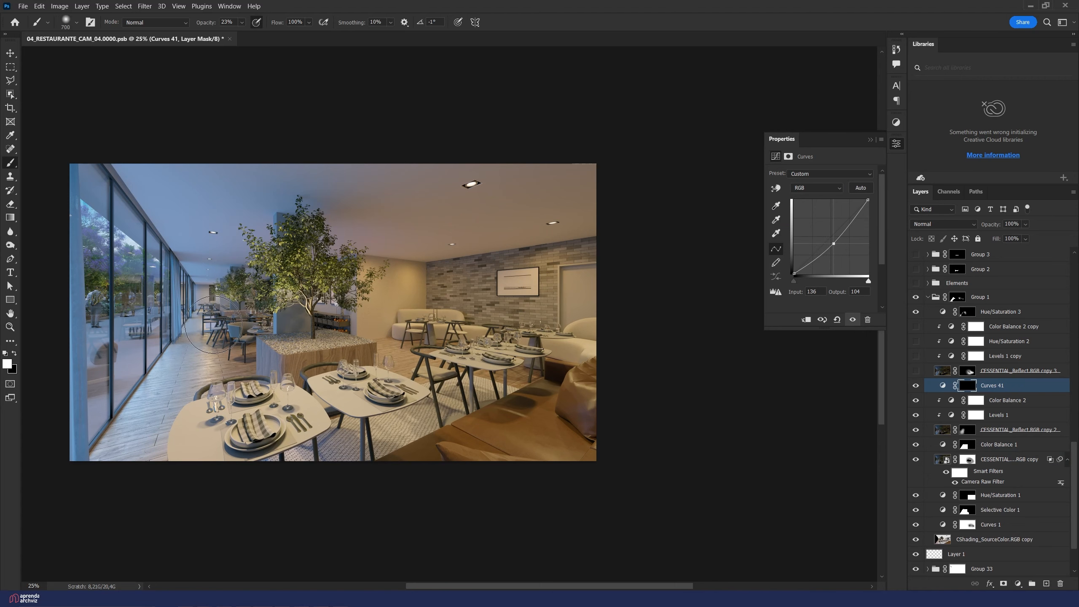
Step: Paint white with a 900 px brush at 23% opacity on the Curves mask over the floor around the planter and tables
{"action": "key", "text": "bracketright"}
{"action": "key", "text": "bracketright"}
{"action": "key", "text": "bracketright"}
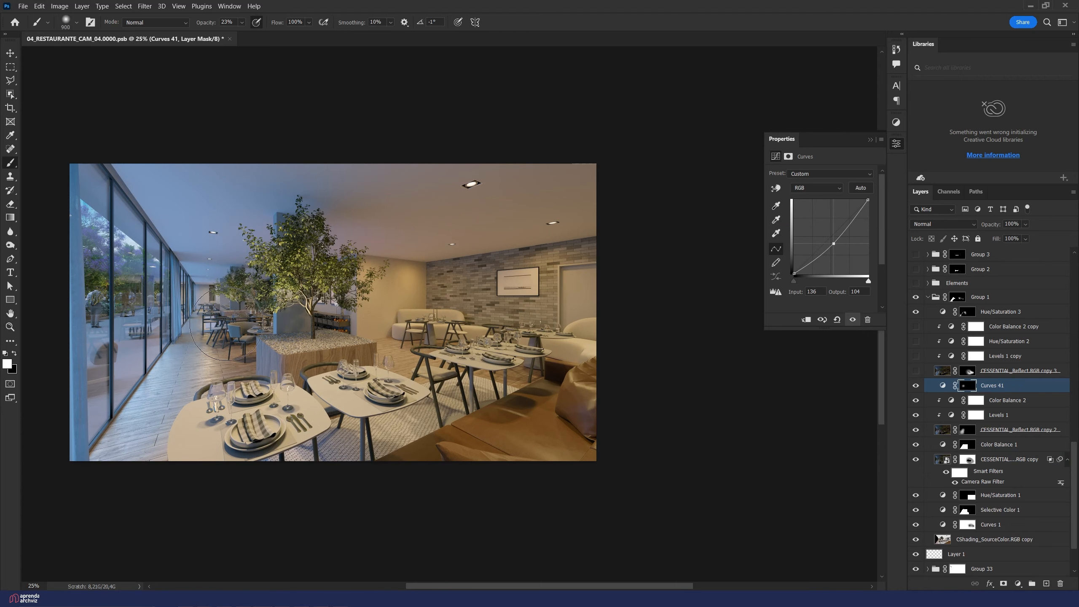
{"action": "left_click_drag", "start_coordinate": [262, 323], "coordinate": [421, 395]}
{"action": "key", "text": "x"}
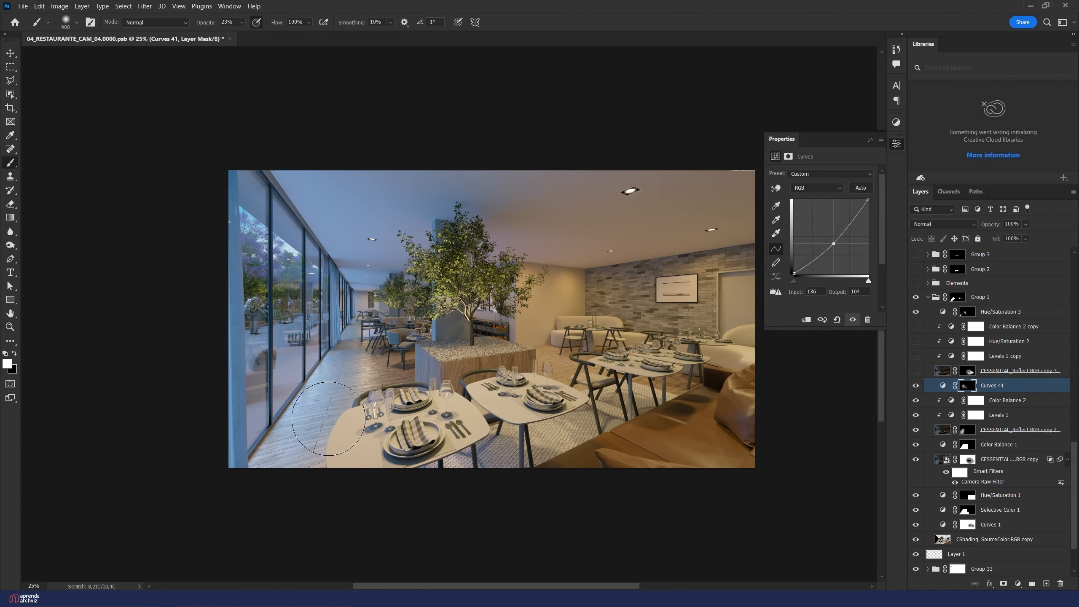
{"action": "key", "text": "x"}
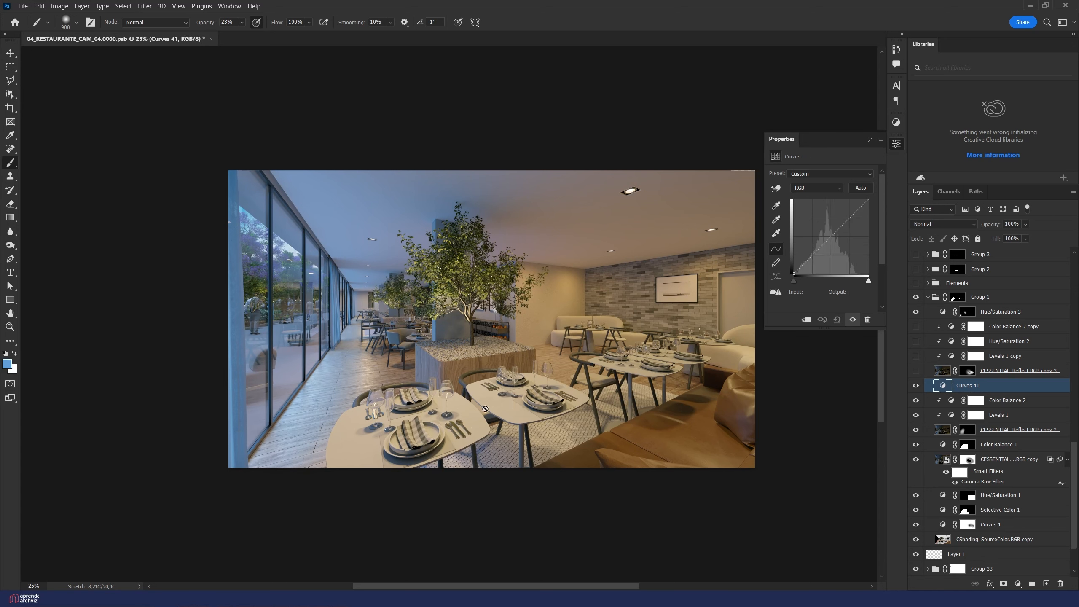
Step: Compare the image with the trial Curves adjustment off and on, and delete it
{"action": "left_click", "coordinate": [916, 387]}
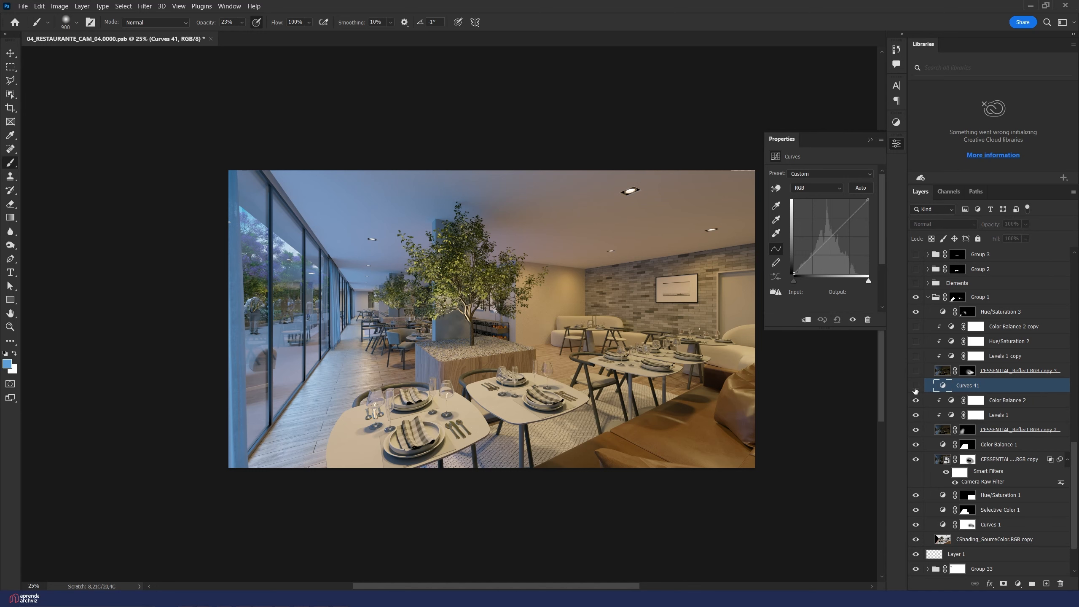
{"action": "left_click", "coordinate": [916, 387]}
{"action": "left_click_drag", "start_coordinate": [963, 389], "coordinate": [1060, 583]}
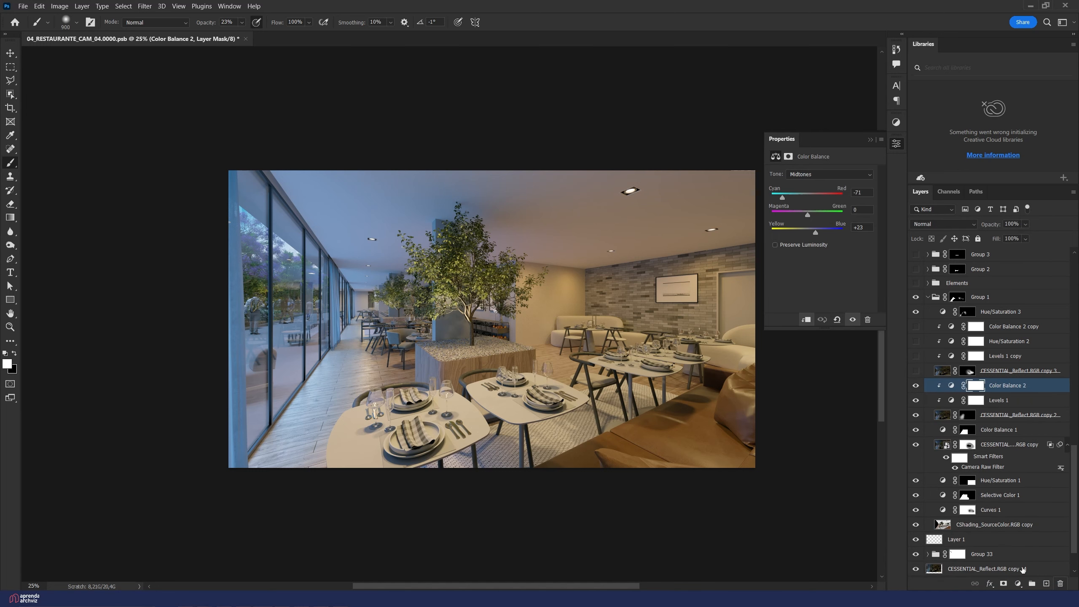
Step: Show CESSENTIAL_Reflect.RGB copy 3 and compare its effect on the floor between the planter and the round sofa
{"action": "left_click", "coordinate": [10, 327]}
{"action": "left_click", "coordinate": [497, 348]}
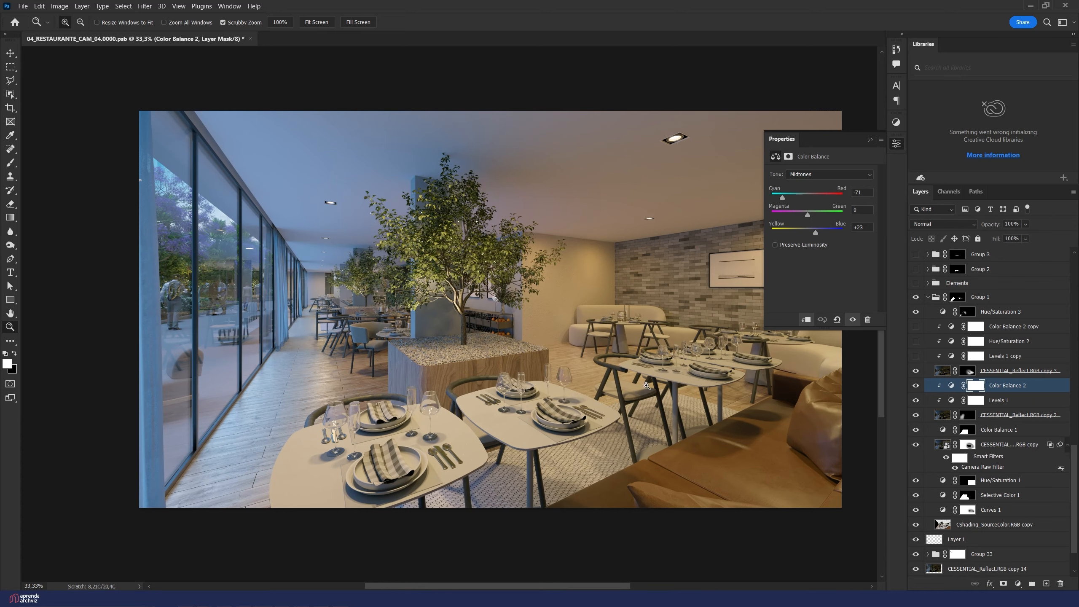
{"action": "left_click_drag", "start_coordinate": [637, 365], "coordinate": [740, 364]}
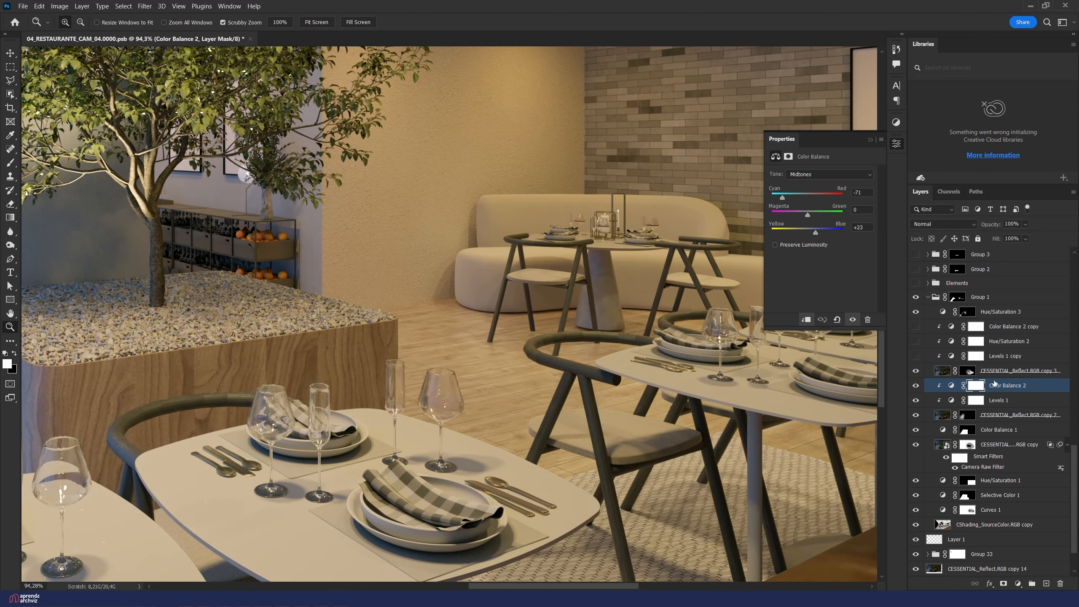
{"action": "left_click", "coordinate": [915, 373]}
{"action": "left_click", "coordinate": [914, 374]}
{"action": "left_click_drag", "start_coordinate": [510, 353], "coordinate": [442, 357]}
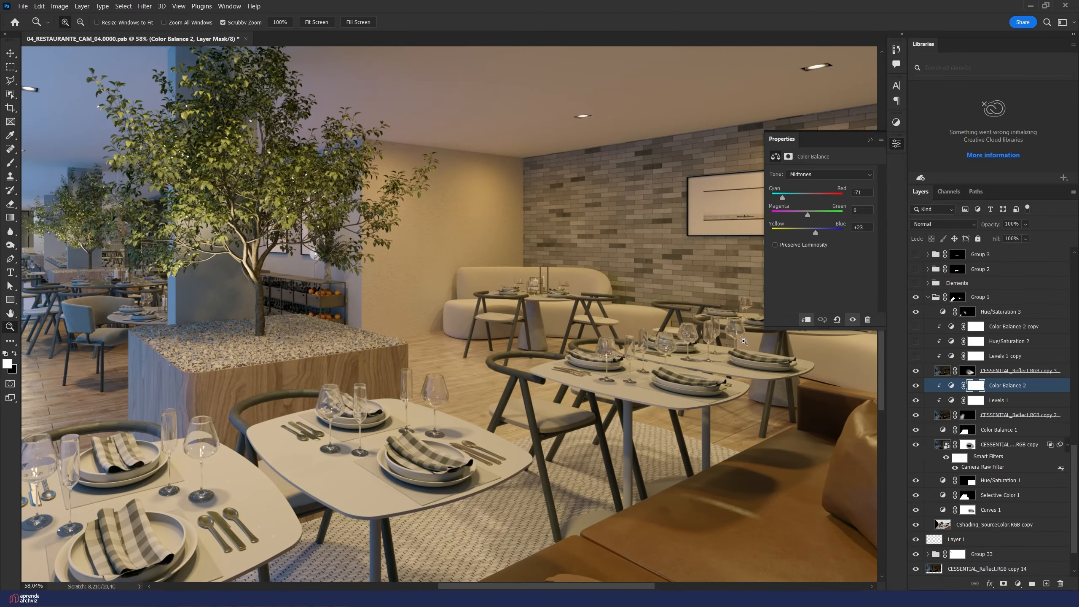
Step: Inspect the layer mask of CESSENTIAL_Reflect.RGB copy 3 and return to the image
{"action": "left_click", "coordinate": [1026, 373]}
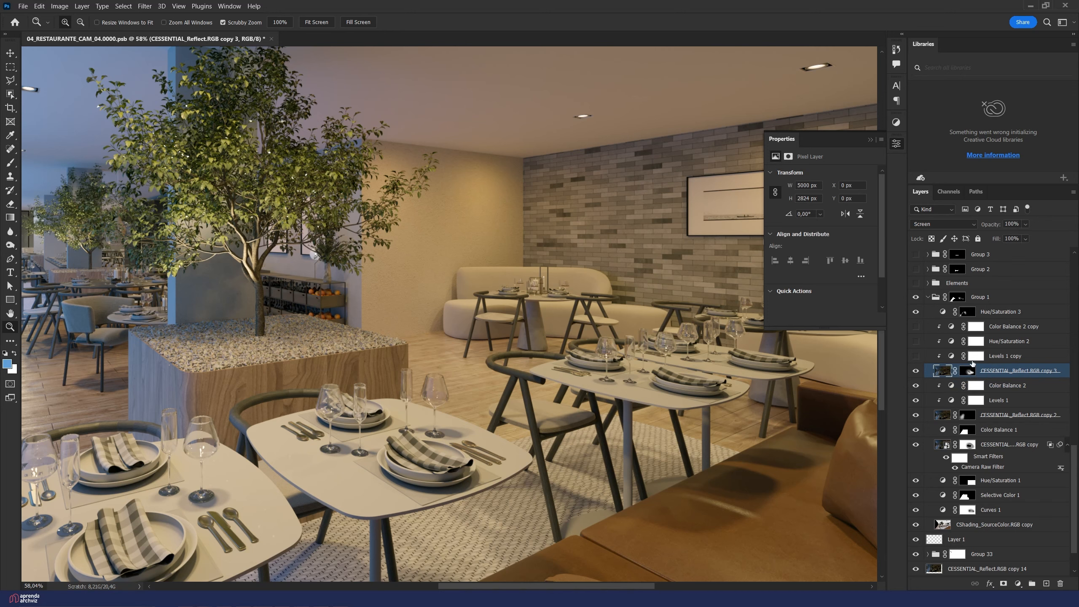
{"action": "left_click", "coordinate": [969, 366], "text": "alt"}
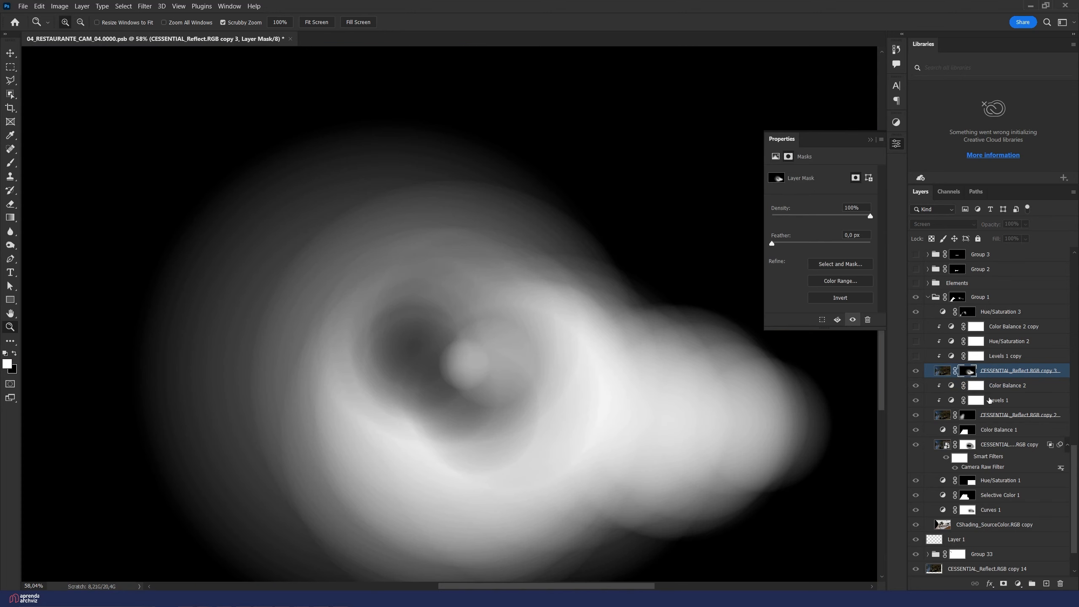
{"action": "left_click", "coordinate": [921, 377]}
Step: Show Levels 1 copy clipped to the third reflection layer and compare the floor with that reflection hidden and shown
{"action": "left_click", "coordinate": [915, 357]}
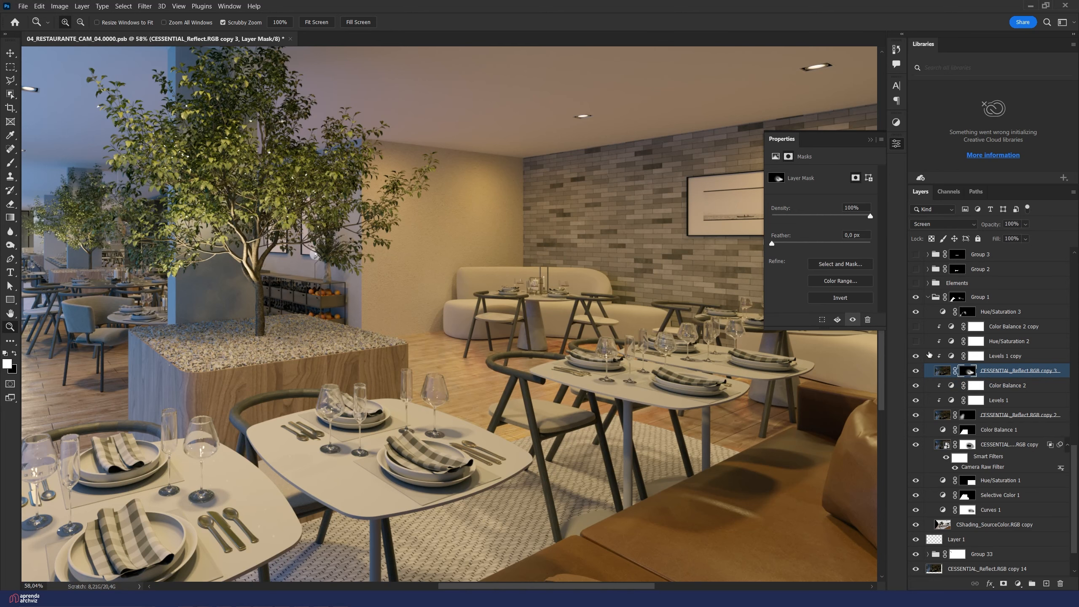
{"action": "left_click_drag", "start_coordinate": [467, 367], "coordinate": [490, 361]}
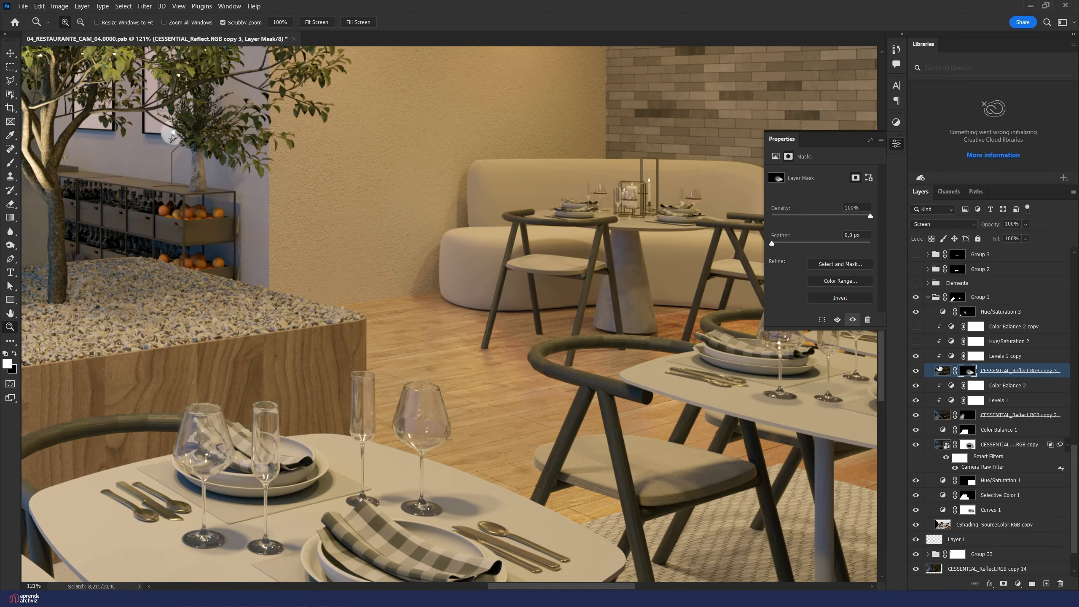
{"action": "left_click", "coordinate": [917, 371]}
{"action": "left_click", "coordinate": [916, 371]}
{"action": "left_click", "coordinate": [916, 371]}
{"action": "left_click", "coordinate": [917, 371]}
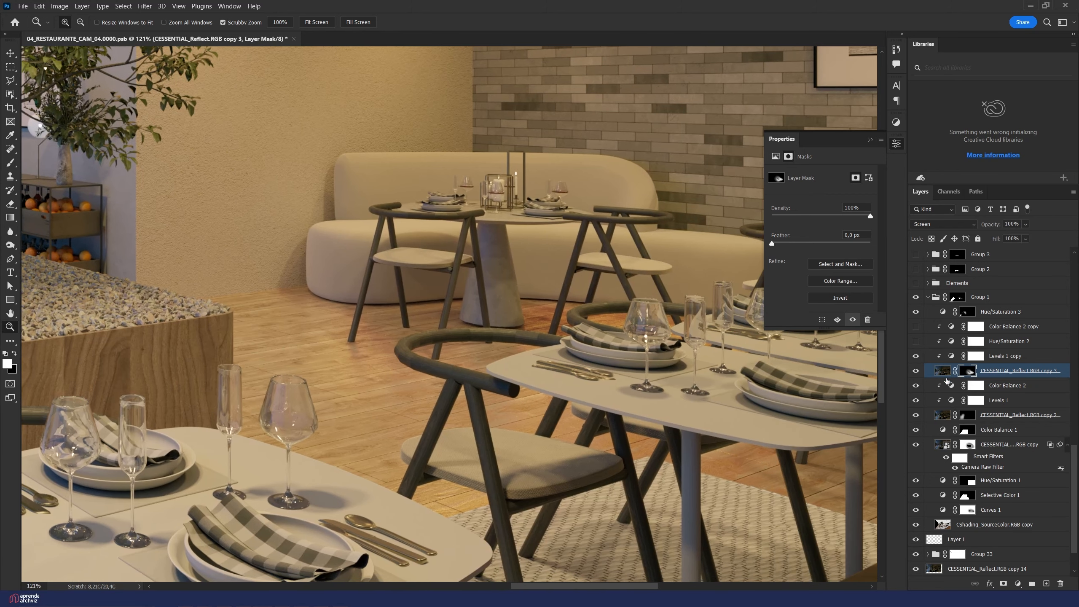
Step: Try the Luminosity blend mode on Levels 1 copy, compare the floor, and restore Normal
{"action": "left_click", "coordinate": [1002, 359]}
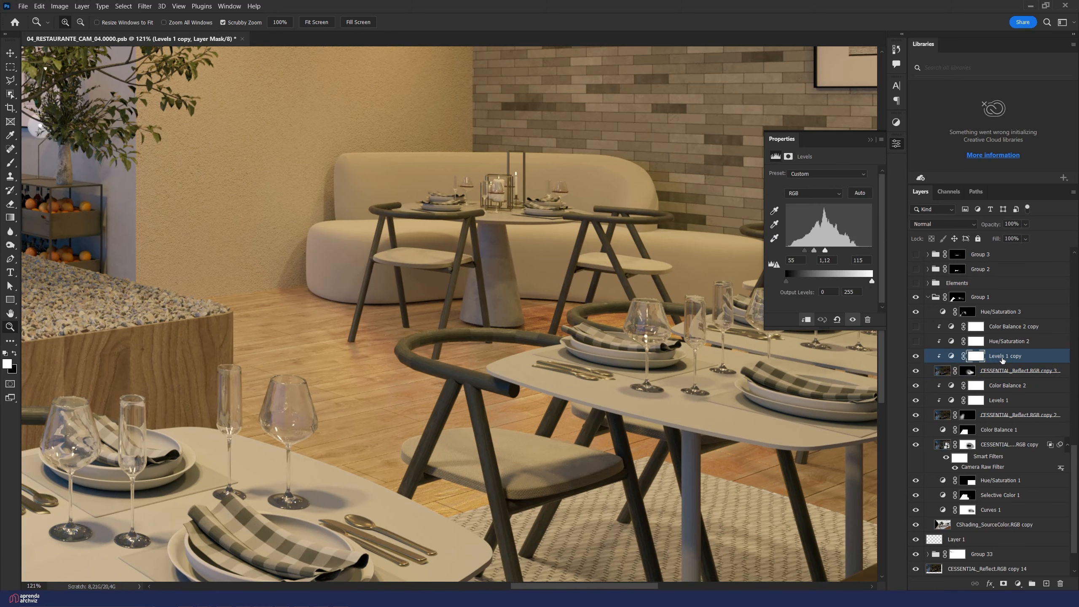
{"action": "left_click", "coordinate": [927, 224]}
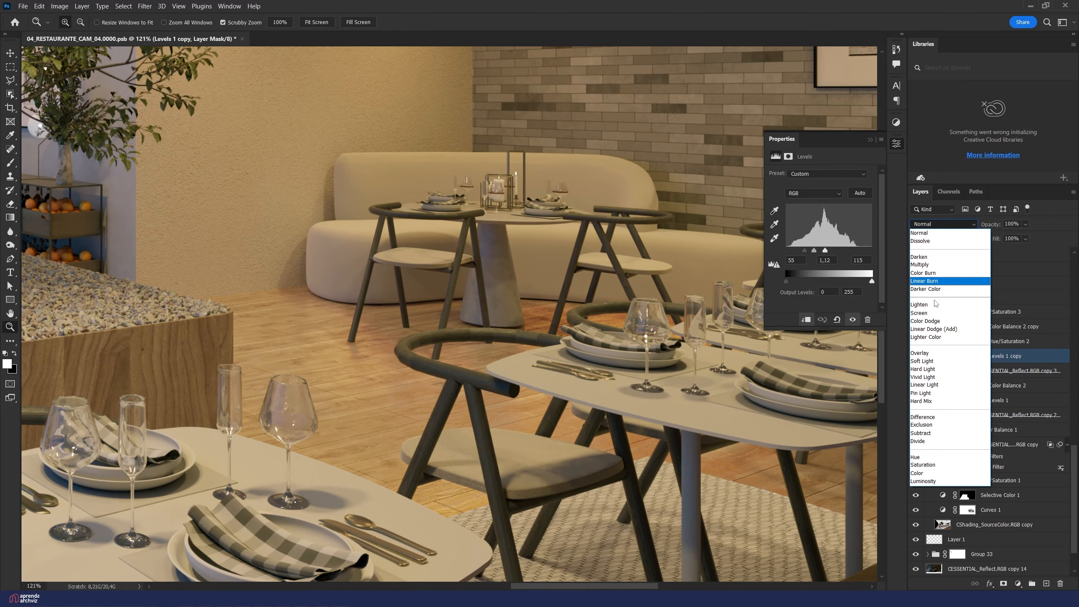
{"action": "left_click", "coordinate": [930, 483]}
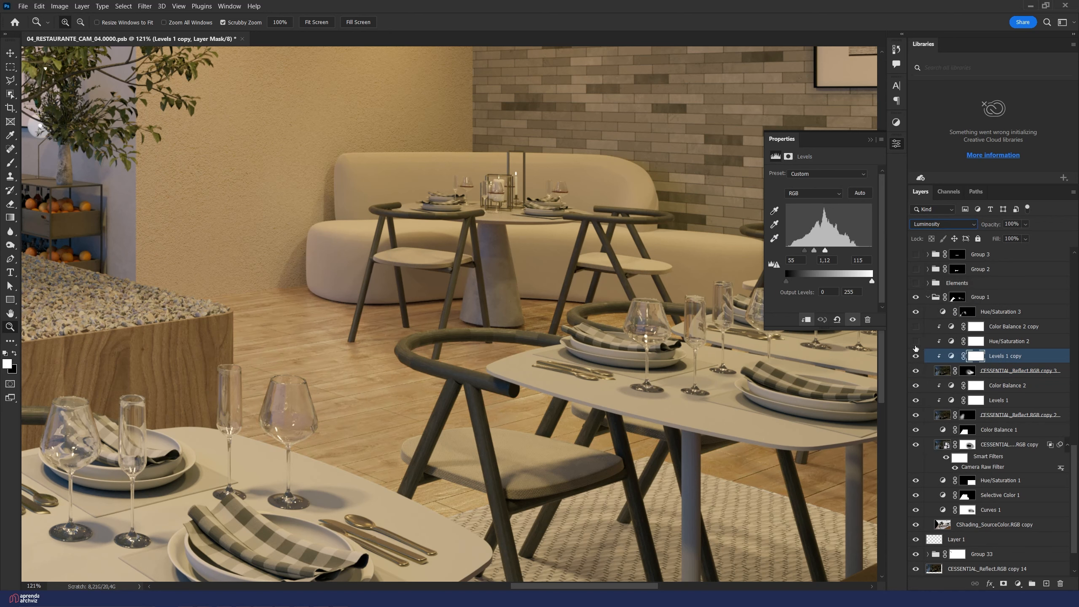
{"action": "left_click", "coordinate": [915, 357]}
{"action": "left_click", "coordinate": [915, 357]}
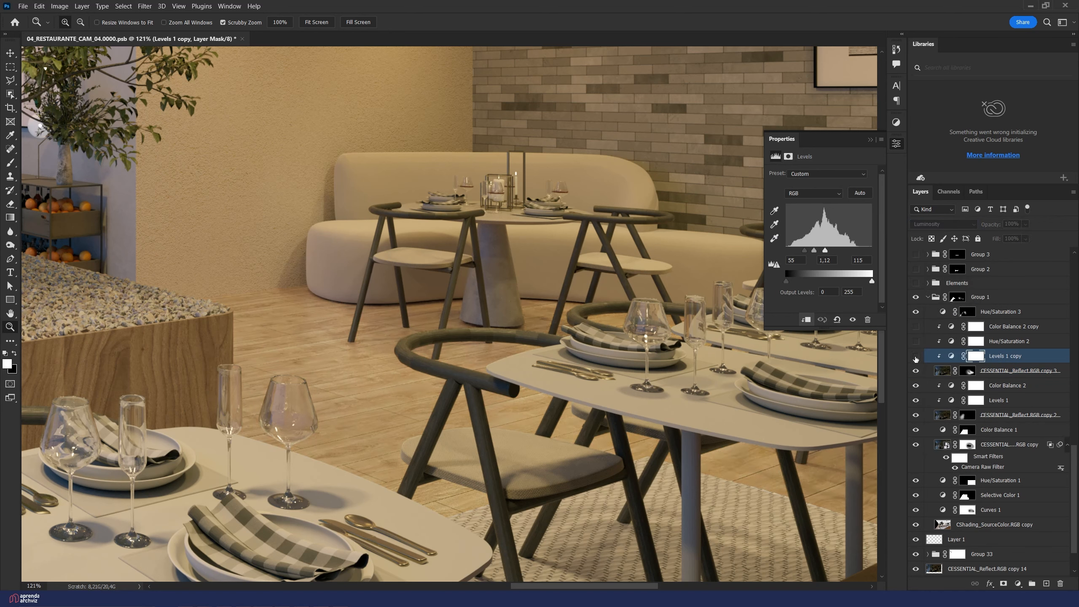
{"action": "left_click", "coordinate": [915, 355]}
{"action": "left_click", "coordinate": [943, 224]}
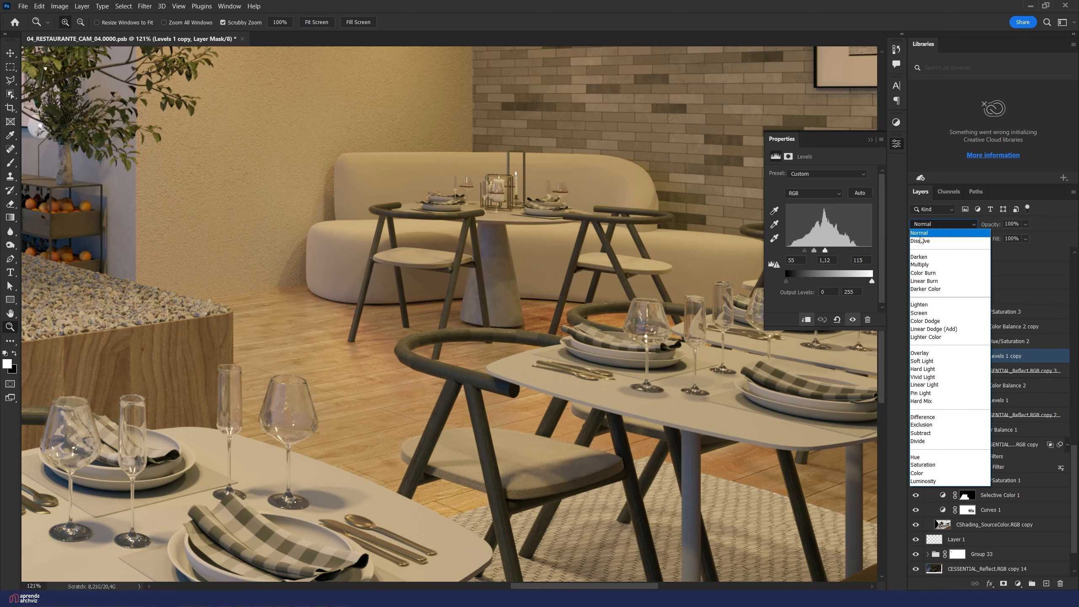
{"action": "left_click", "coordinate": [930, 233]}
Step: Show Hue/Saturation 2 above Levels 1 copy and examine the desaturated reflections on the wooden floor near the sofa
{"action": "left_click", "coordinate": [1017, 342]}
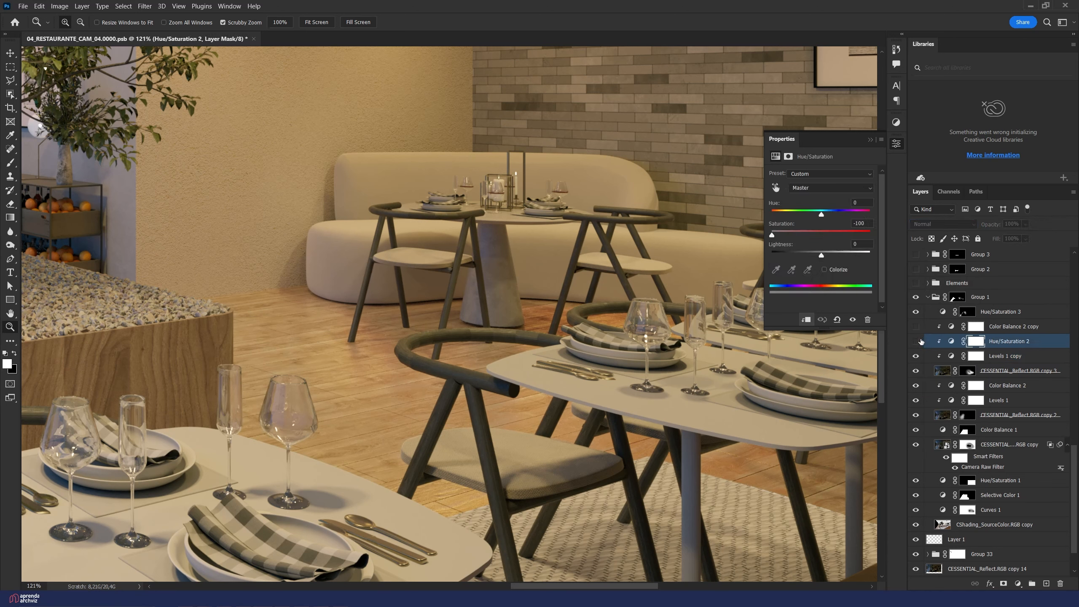
{"action": "left_click", "coordinate": [916, 342]}
{"action": "left_click", "coordinate": [916, 342]}
{"action": "left_click", "coordinate": [916, 342]}
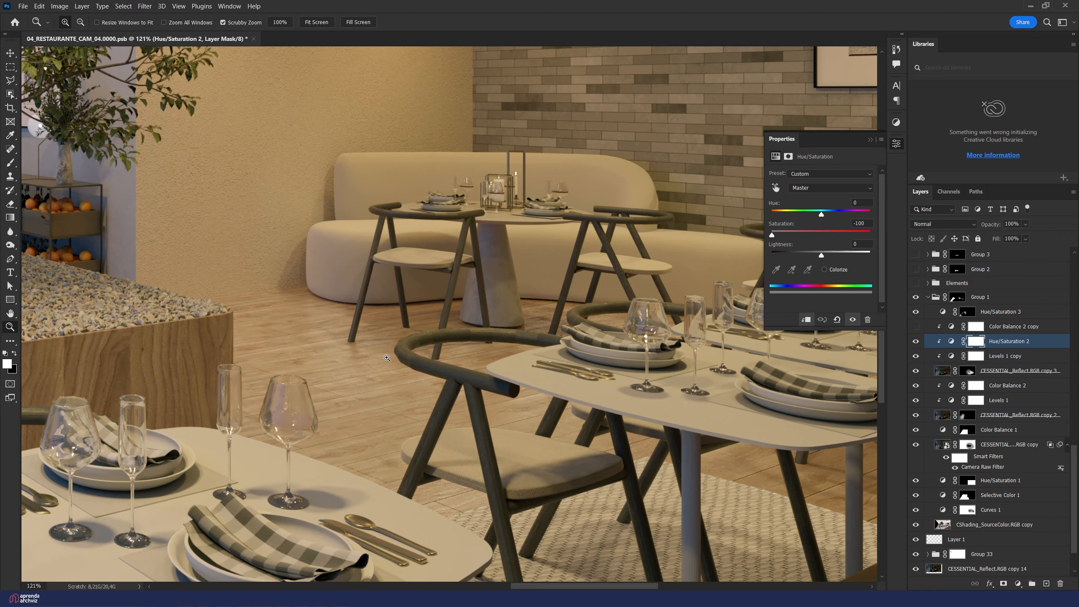
{"action": "left_click_drag", "start_coordinate": [387, 357], "coordinate": [459, 359]}
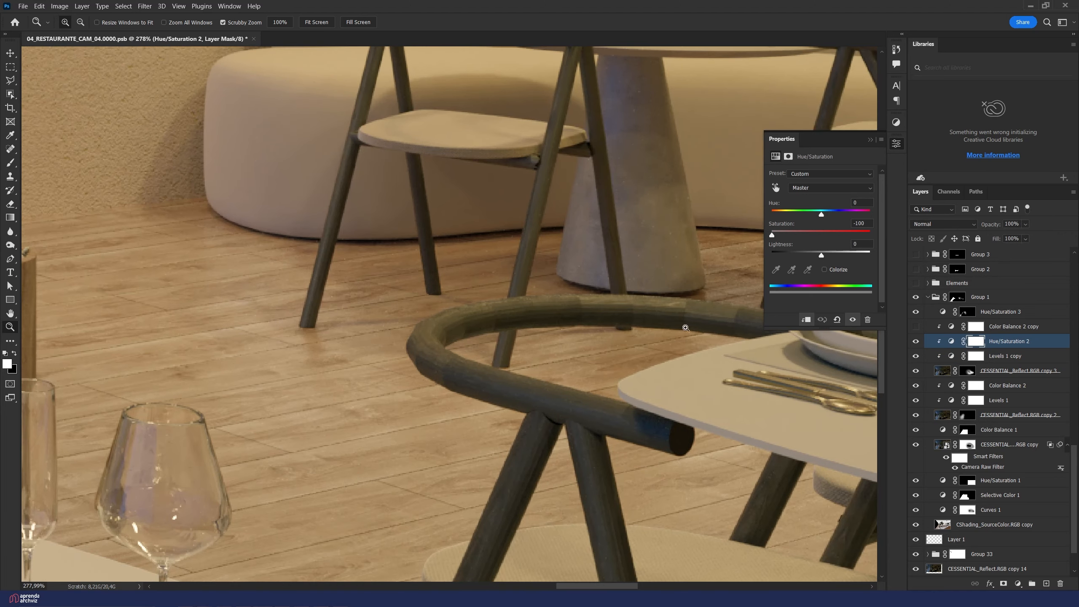
Step: Show Color Balance 2 copy above Hue/Saturation 2 and check the render as a whole
{"action": "left_click", "coordinate": [915, 341]}
{"action": "left_click_drag", "start_coordinate": [347, 332], "coordinate": [233, 370]}
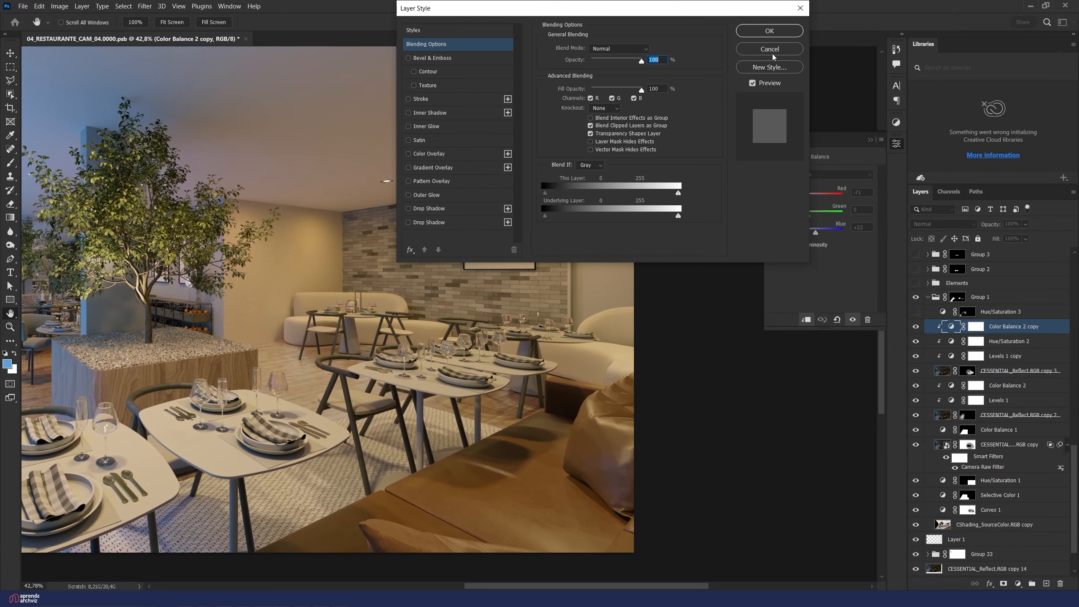
{"action": "left_click", "coordinate": [769, 50]}
{"action": "key", "text": "z"}
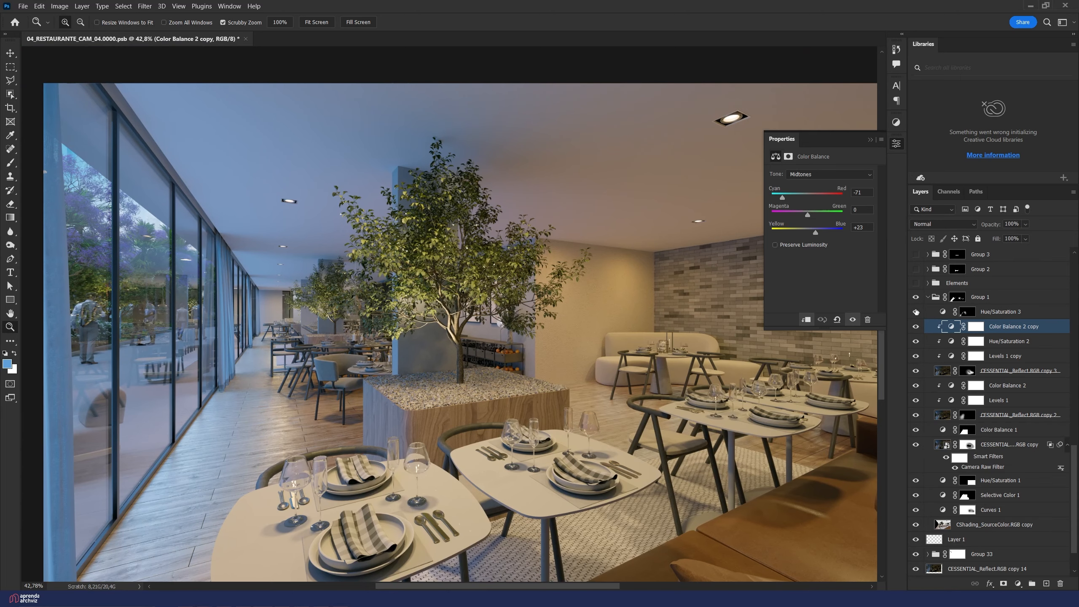
Step: Show Hue/Saturation 3 at the top of Group 1, examine the area around the blue chair, and collapse the group
{"action": "left_click_drag", "start_coordinate": [473, 387], "coordinate": [594, 342]}
{"action": "left_click", "coordinate": [940, 314]}
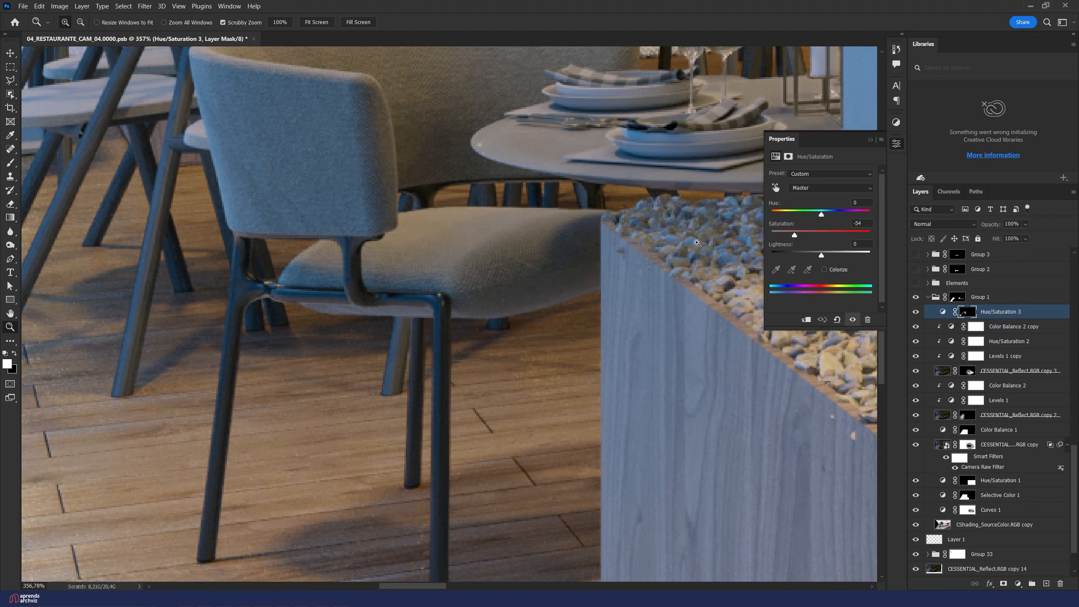
{"action": "left_click_drag", "start_coordinate": [579, 336], "coordinate": [489, 336]}
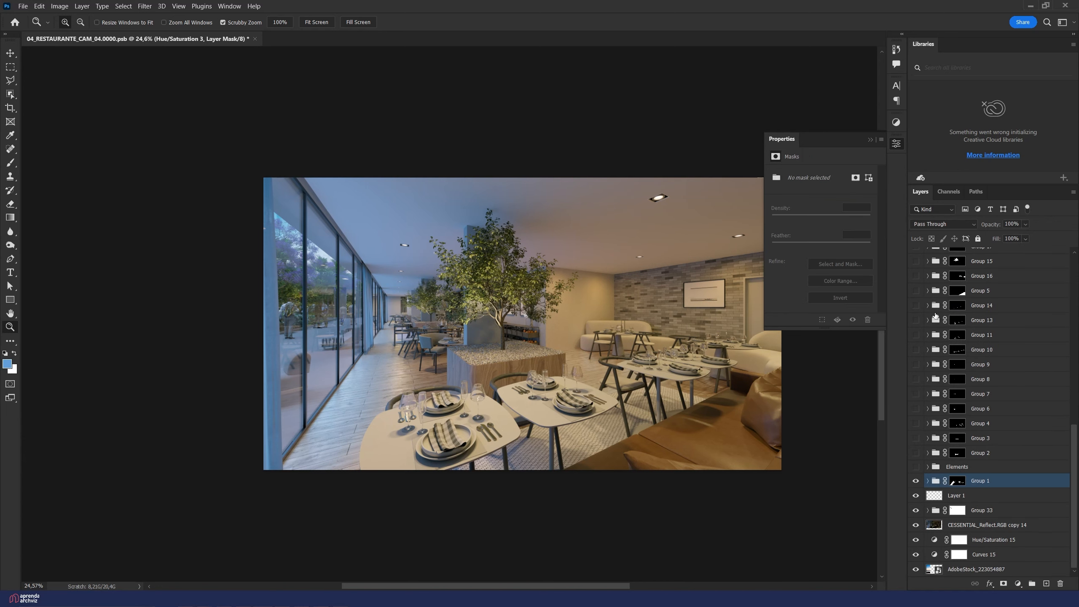
{"action": "left_click", "coordinate": [929, 296]}
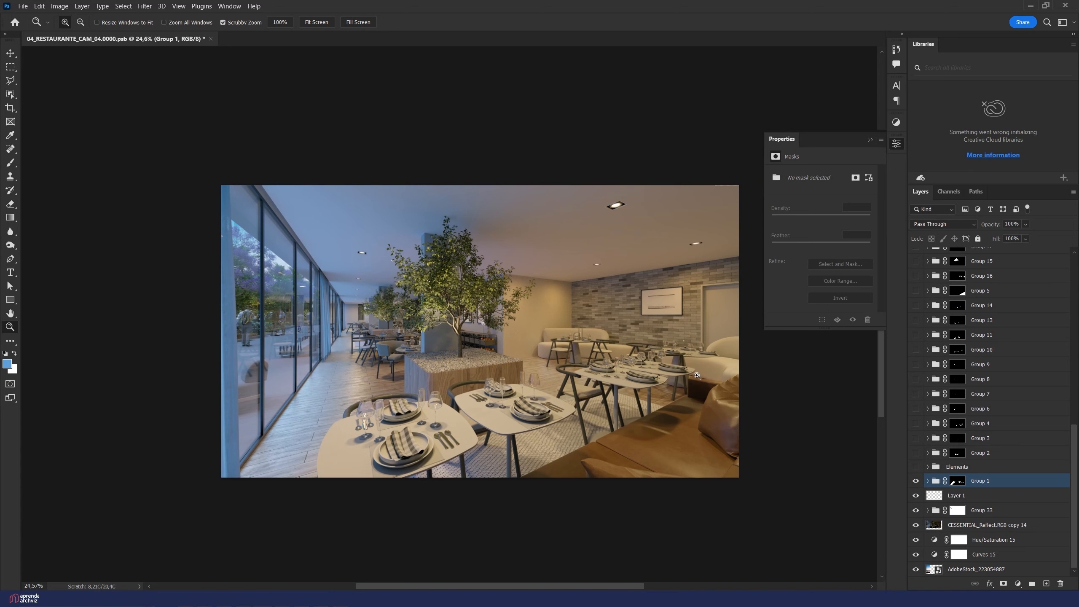
Step: Move the Elements group up the layer stack so it sits between Group 5 and Group 14
{"action": "left_click", "coordinate": [977, 467]}
{"action": "scroll", "coordinate": [973, 489], "scroll_direction": "up", "scroll_amount": 3}
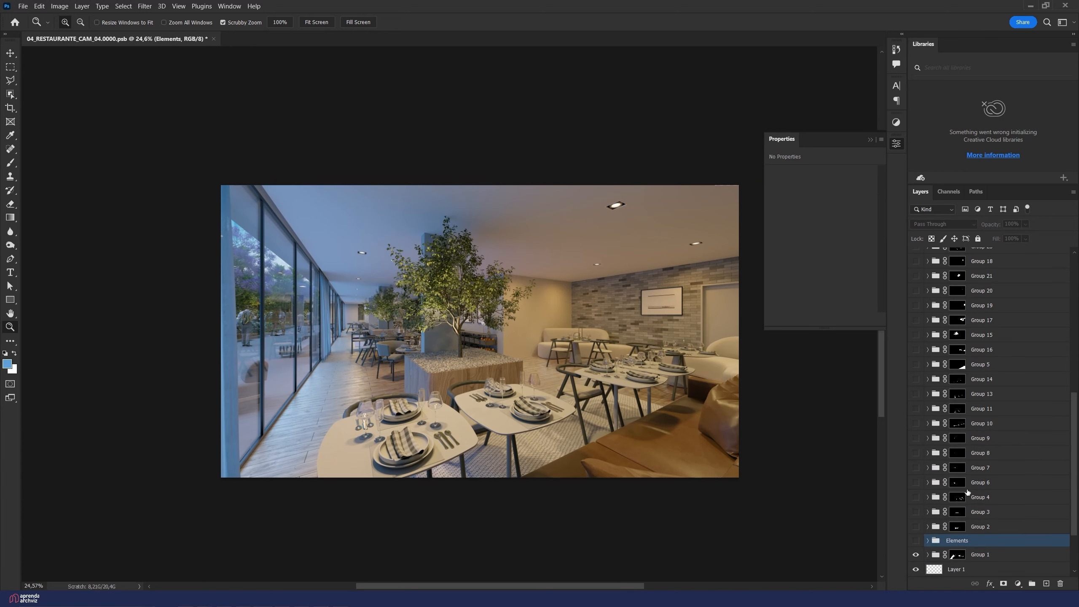
{"action": "left_click_drag", "start_coordinate": [953, 534], "coordinate": [1008, 206]}
{"action": "scroll", "coordinate": [994, 396], "scroll_direction": "down", "scroll_amount": 10}
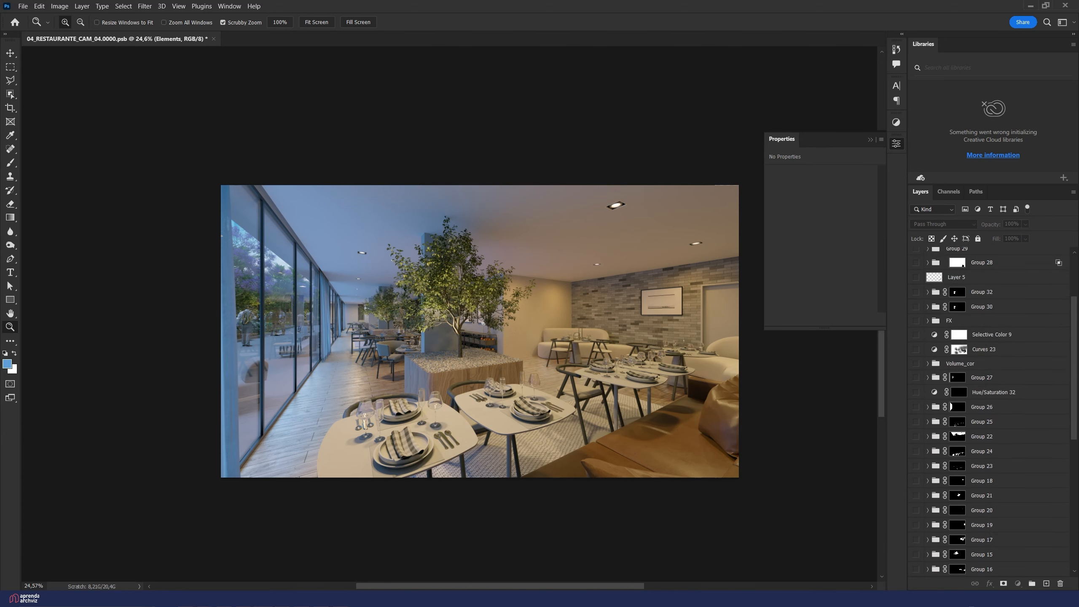
{"action": "left_click_drag", "start_coordinate": [989, 571], "coordinate": [991, 299]}
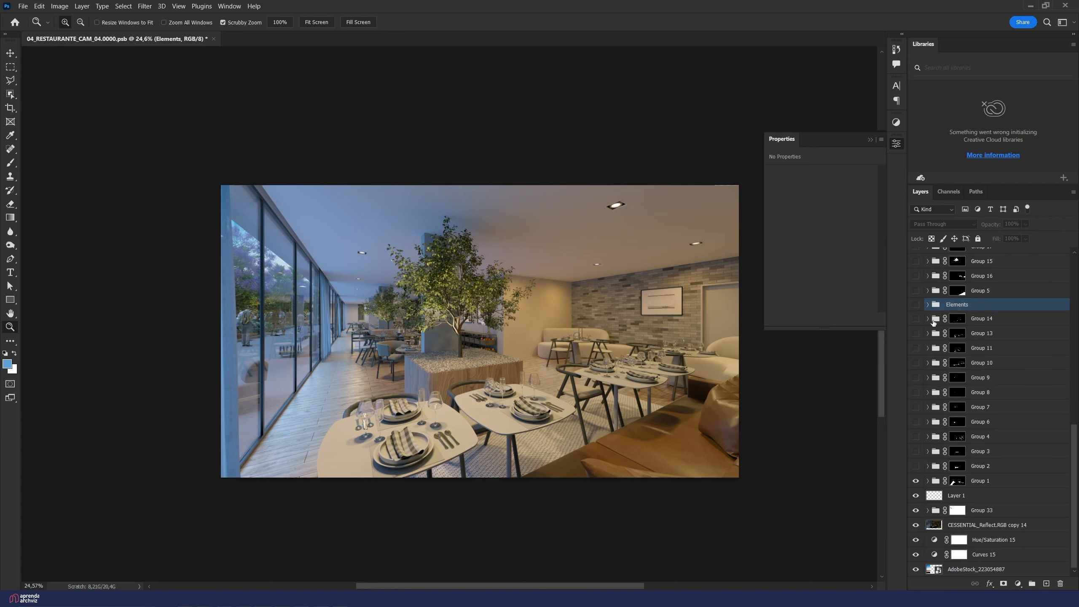
Step: Show and expand Group 2, and hide all the layers inside it with the planter in close view
{"action": "left_click", "coordinate": [958, 465]}
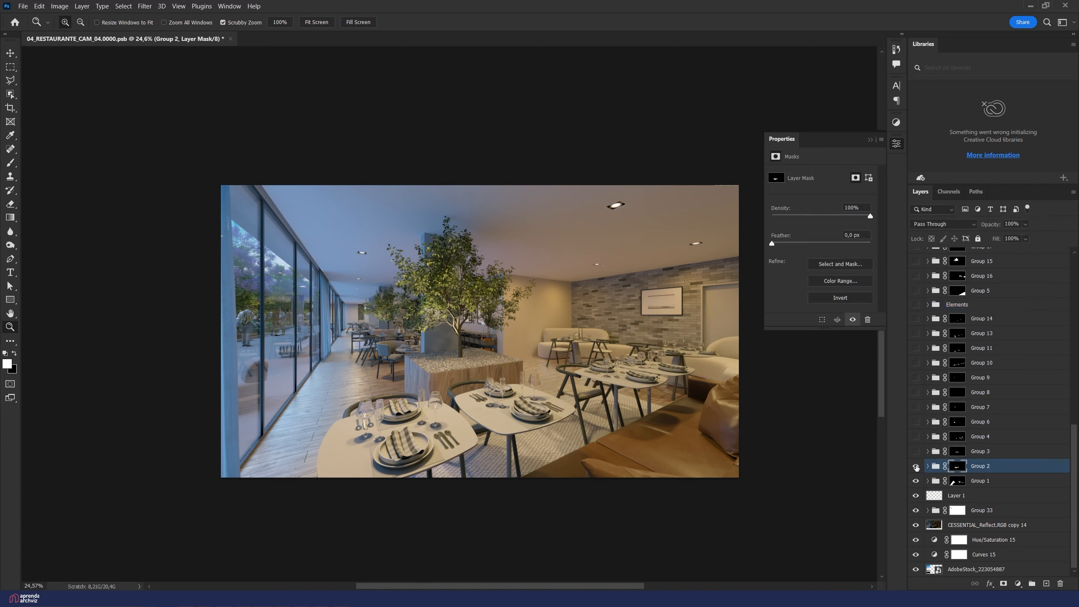
{"action": "left_click", "coordinate": [916, 466]}
{"action": "left_click", "coordinate": [928, 466]}
{"action": "scroll", "coordinate": [977, 467], "scroll_direction": "down", "scroll_amount": 2}
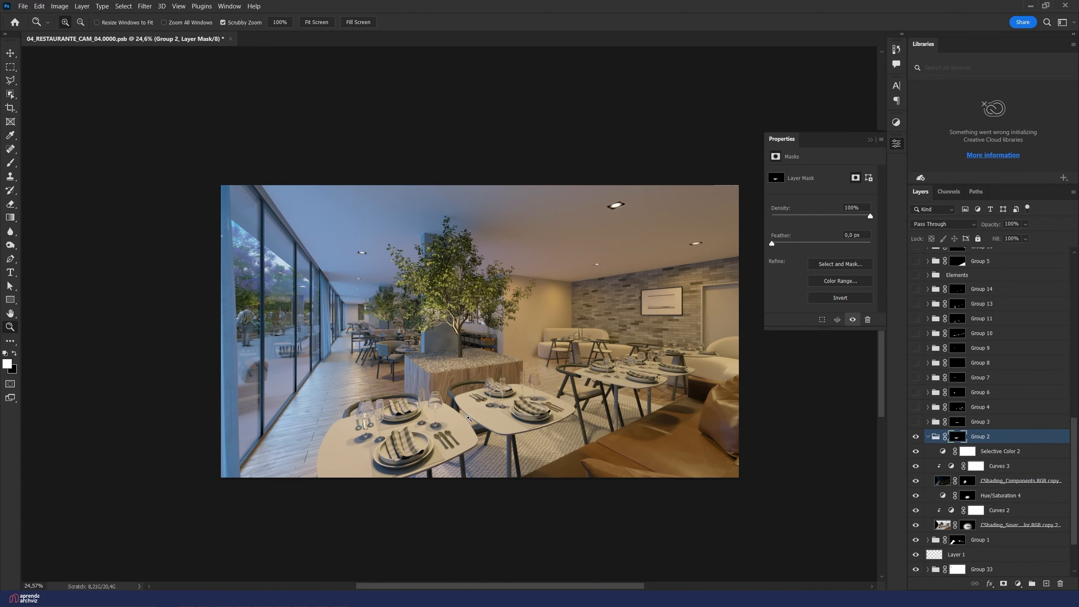
{"action": "left_click_drag", "start_coordinate": [434, 374], "coordinate": [485, 363]}
{"action": "left_click", "coordinate": [996, 511]}
{"action": "left_click_drag", "start_coordinate": [916, 451], "coordinate": [915, 521]}
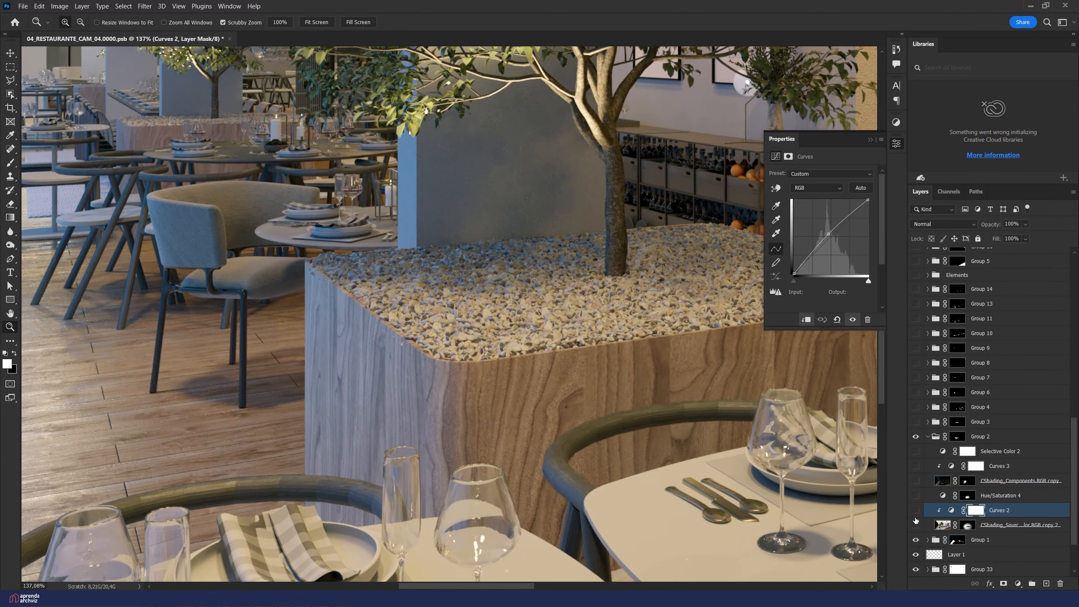
Step: Compare the planter with CShading_SourceColor.RGB copy 2 hidden and shown, and show Curves 2 clipped to it
{"action": "left_click", "coordinate": [1014, 525]}
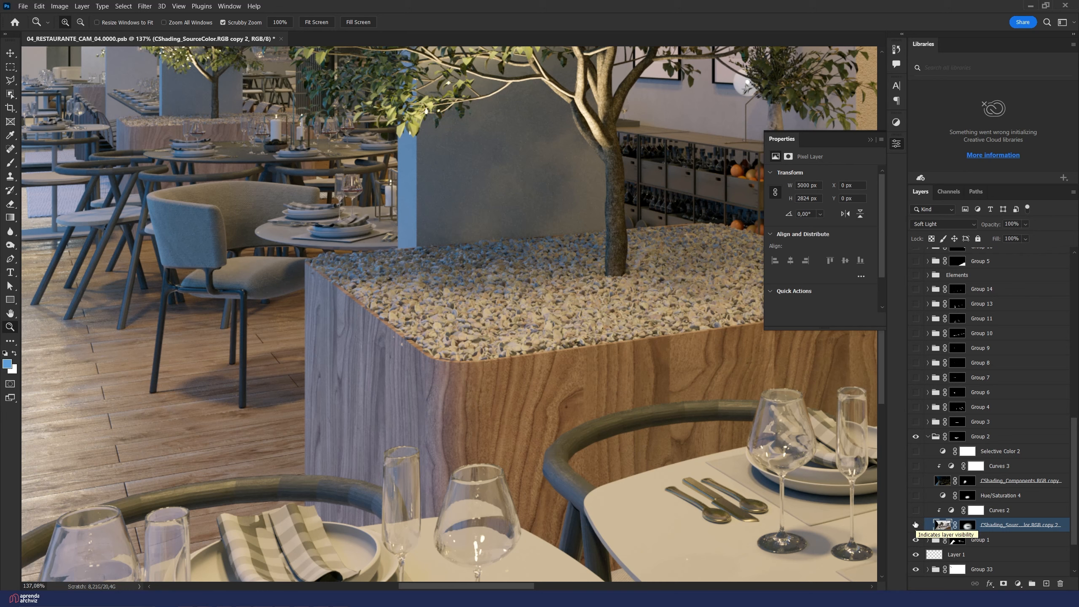
{"action": "left_click", "coordinate": [917, 524]}
{"action": "left_click", "coordinate": [917, 524]}
{"action": "left_click", "coordinate": [915, 511]}
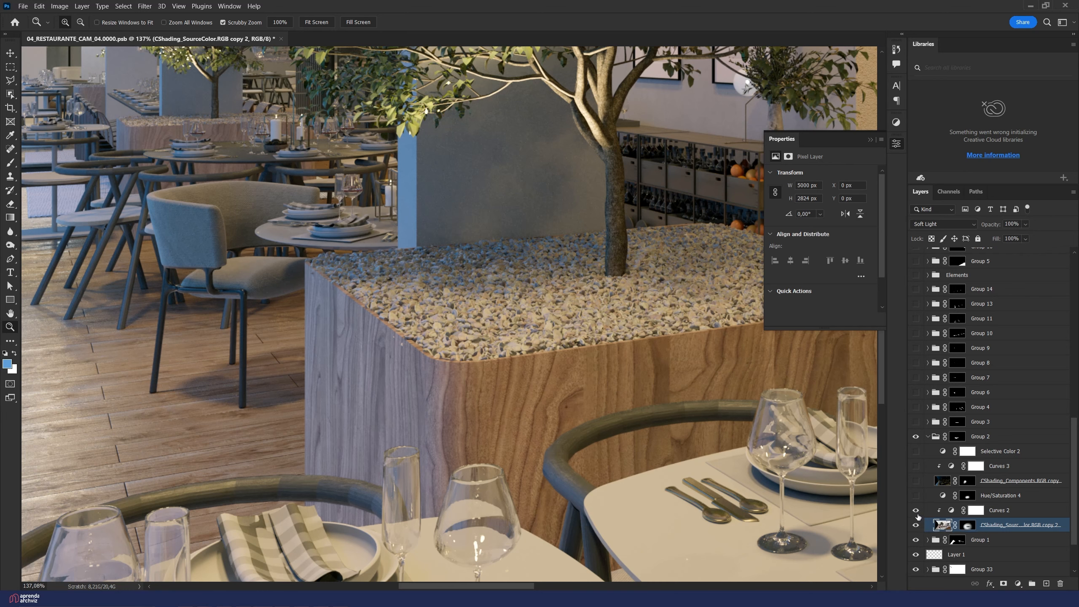
{"action": "left_click", "coordinate": [952, 512]}
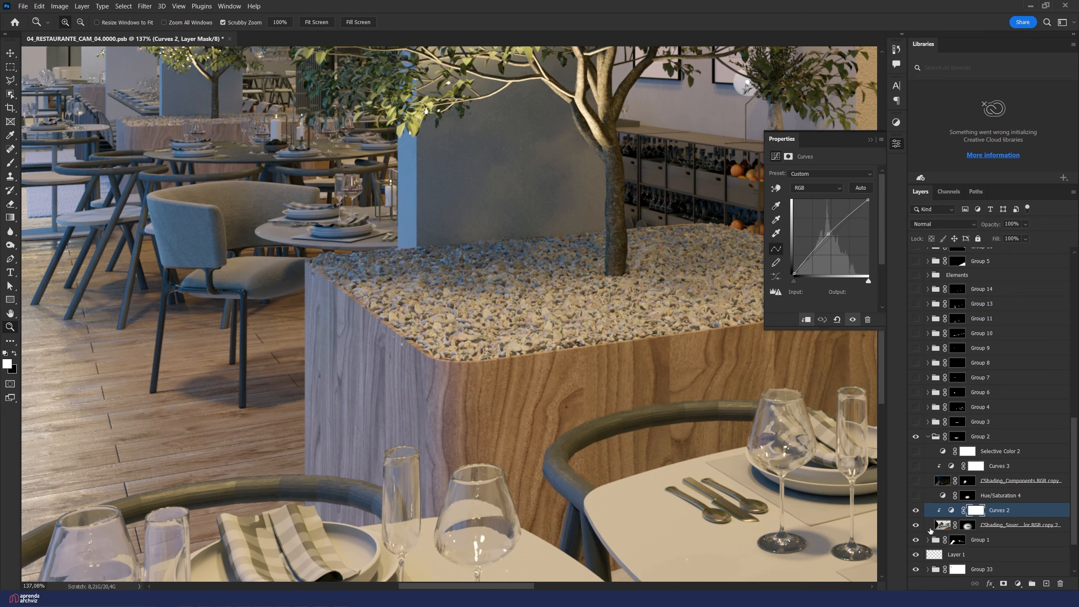
Step: Show Hue/Saturation 4 in Group 2 and examine the planter's wood and pebbles
{"action": "left_click", "coordinate": [917, 496]}
{"action": "left_click", "coordinate": [594, 386], "text": "alt"}
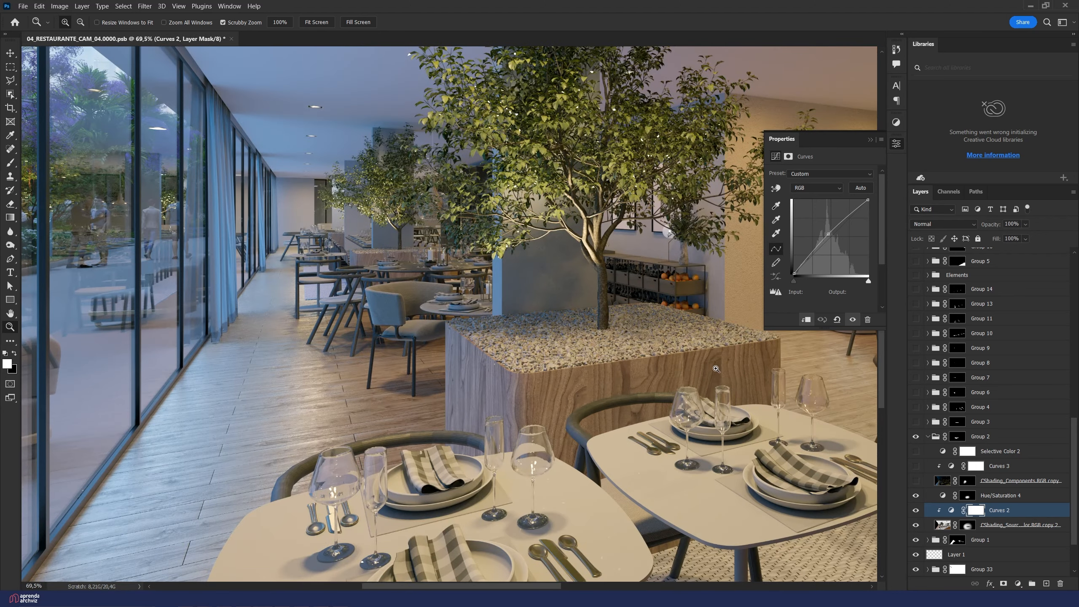
{"action": "left_click_drag", "start_coordinate": [635, 409], "coordinate": [662, 405]}
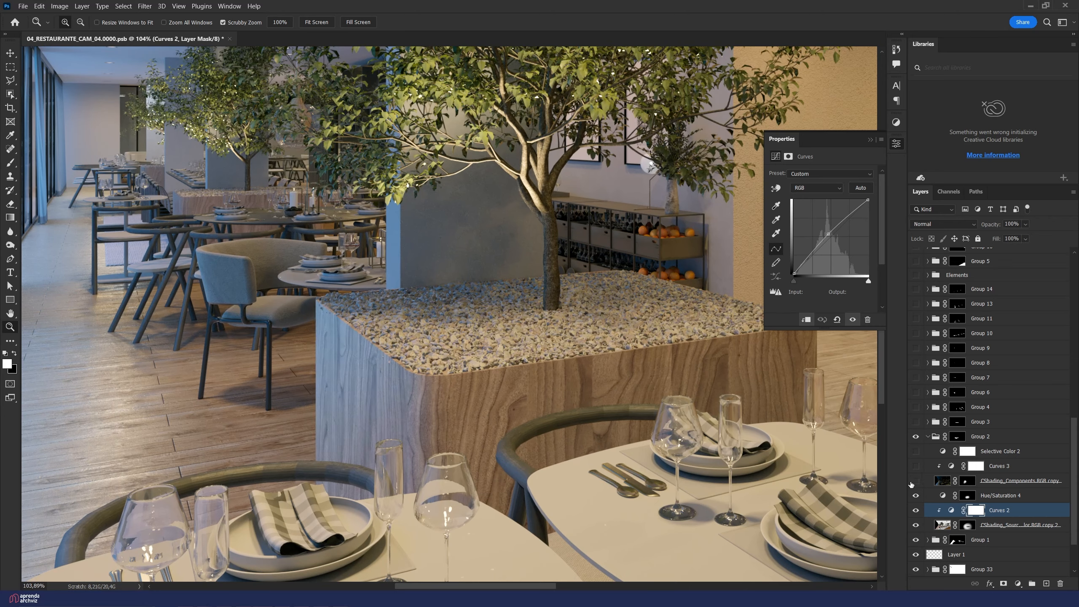
Step: Show CShading_Components.RGB copy in Group 2 together with its clipped Curves 3
{"action": "left_click_drag", "start_coordinate": [413, 363], "coordinate": [541, 349]}
{"action": "left_click", "coordinate": [1011, 485]}
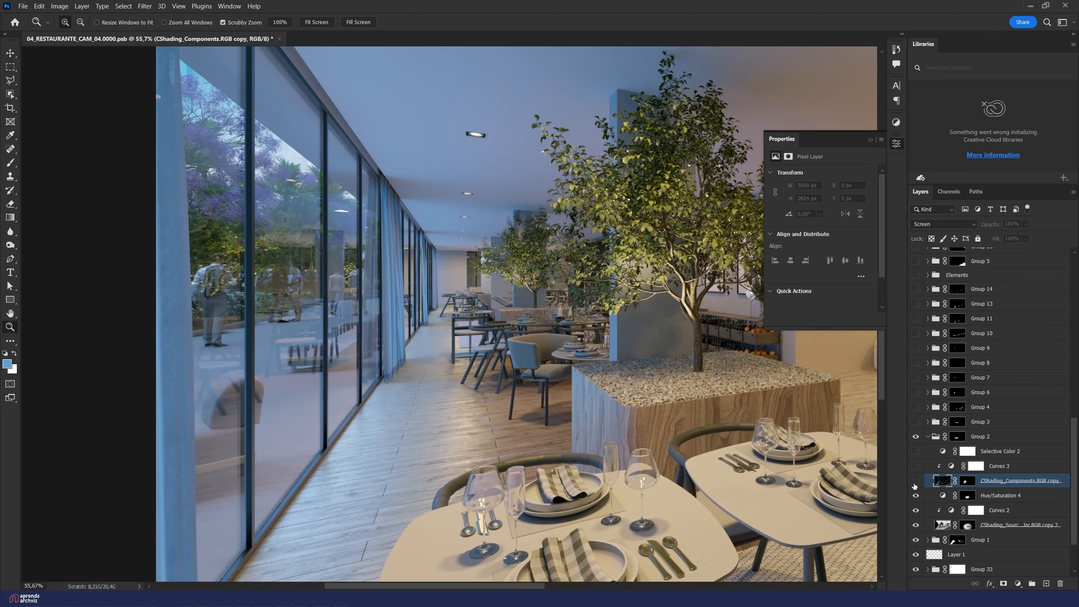
{"action": "left_click", "coordinate": [915, 466]}
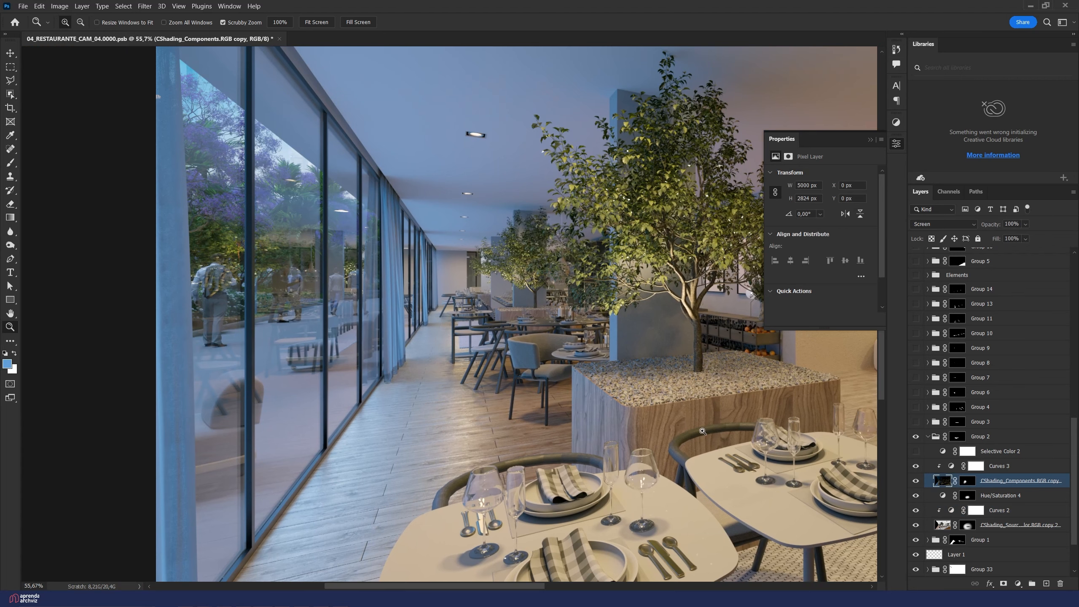
Step: Show Selective Color 2 at the top of Group 2 and compare the planter with it hidden and shown
{"action": "left_click", "coordinate": [926, 453]}
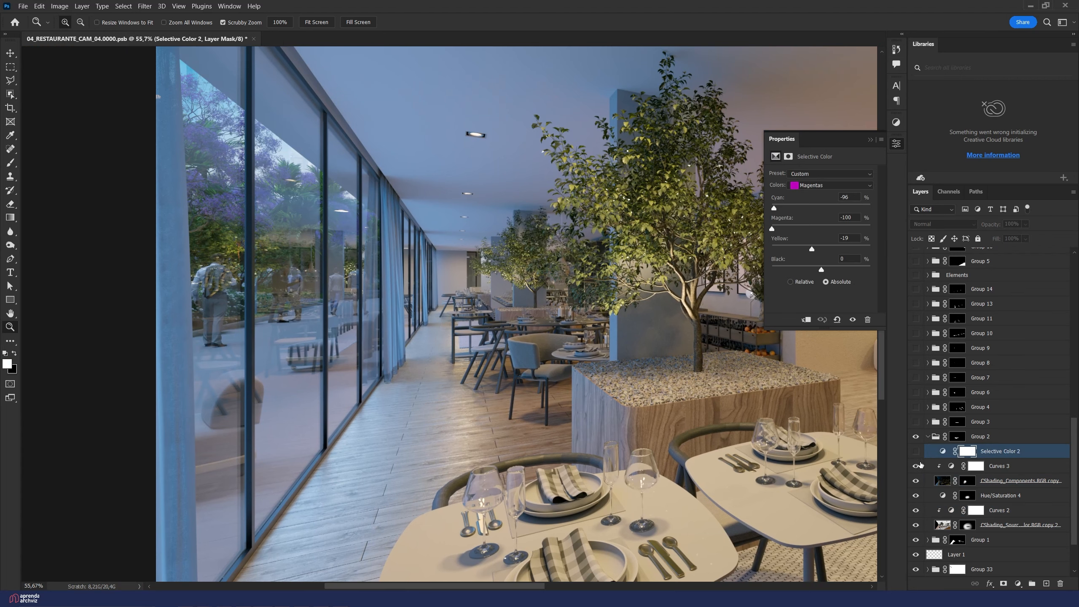
{"action": "left_click", "coordinate": [916, 452]}
{"action": "left_click_drag", "start_coordinate": [774, 431], "coordinate": [953, 463]}
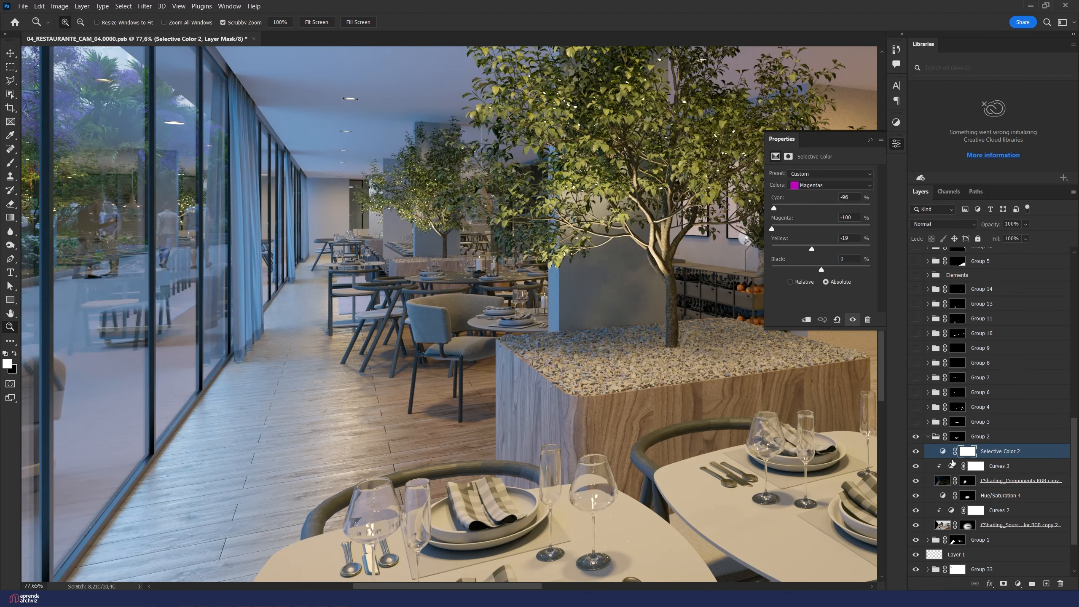
{"action": "left_click", "coordinate": [918, 453]}
{"action": "left_click", "coordinate": [917, 453]}
{"action": "left_click", "coordinate": [917, 453]}
{"action": "left_click", "coordinate": [918, 453]}
{"action": "left_click", "coordinate": [917, 454]}
{"action": "left_click", "coordinate": [916, 454]}
Step: Locate the render passes in the layer stack and display CShading_Components.RGB with CESSENTIAL_Reflect.RGB hidden
{"action": "scroll", "coordinate": [990, 425], "scroll_direction": "up", "scroll_amount": 6}
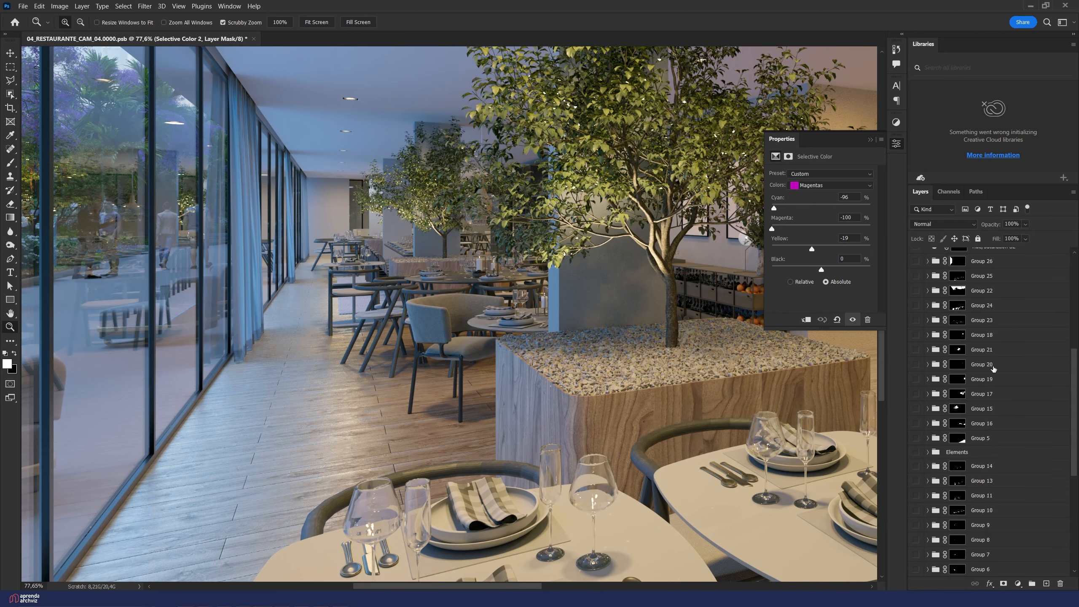
{"action": "scroll", "coordinate": [728, 307], "scroll_direction": "up", "scroll_amount": 1}
{"action": "scroll", "coordinate": [728, 307], "scroll_direction": "down", "scroll_amount": 5}
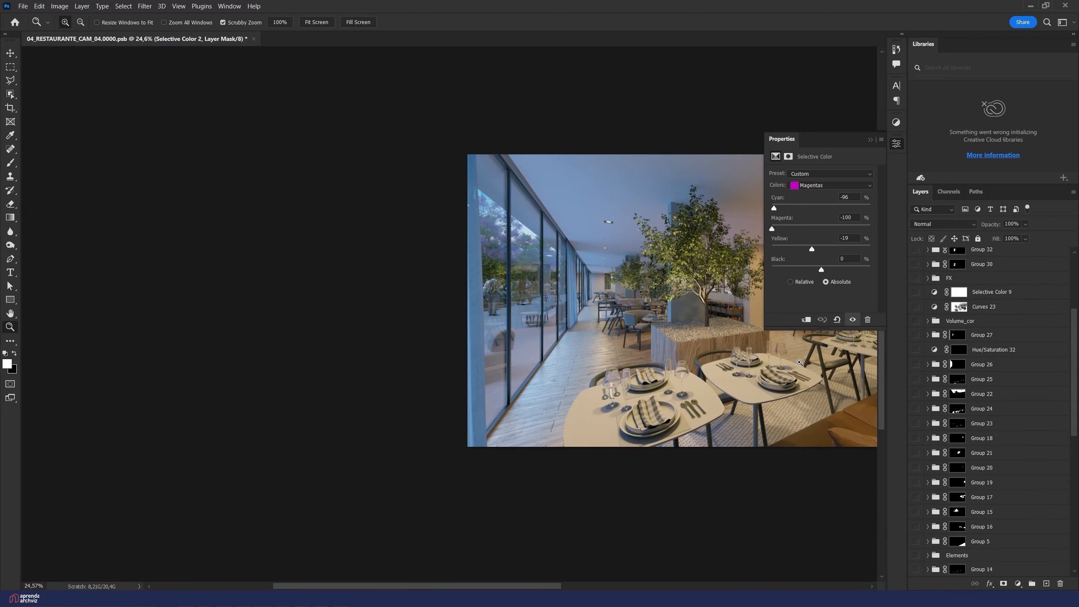
{"action": "left_click", "coordinate": [806, 378]}
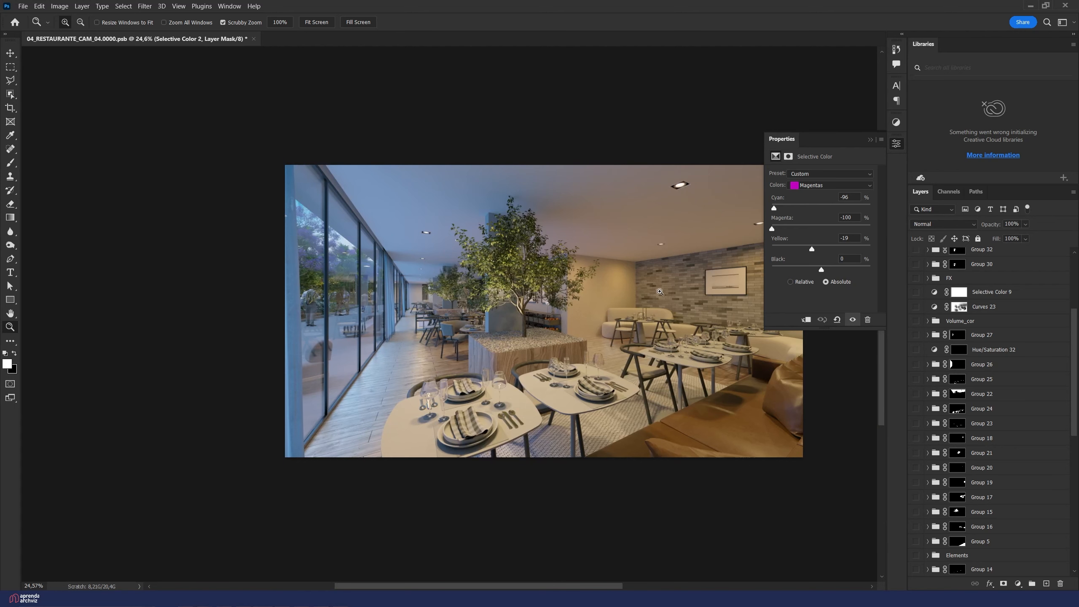
{"action": "scroll", "coordinate": [983, 290], "scroll_direction": "up", "scroll_amount": 3}
{"action": "scroll", "coordinate": [983, 290], "scroll_direction": "down", "scroll_amount": 10}
{"action": "left_click", "coordinate": [916, 307]}
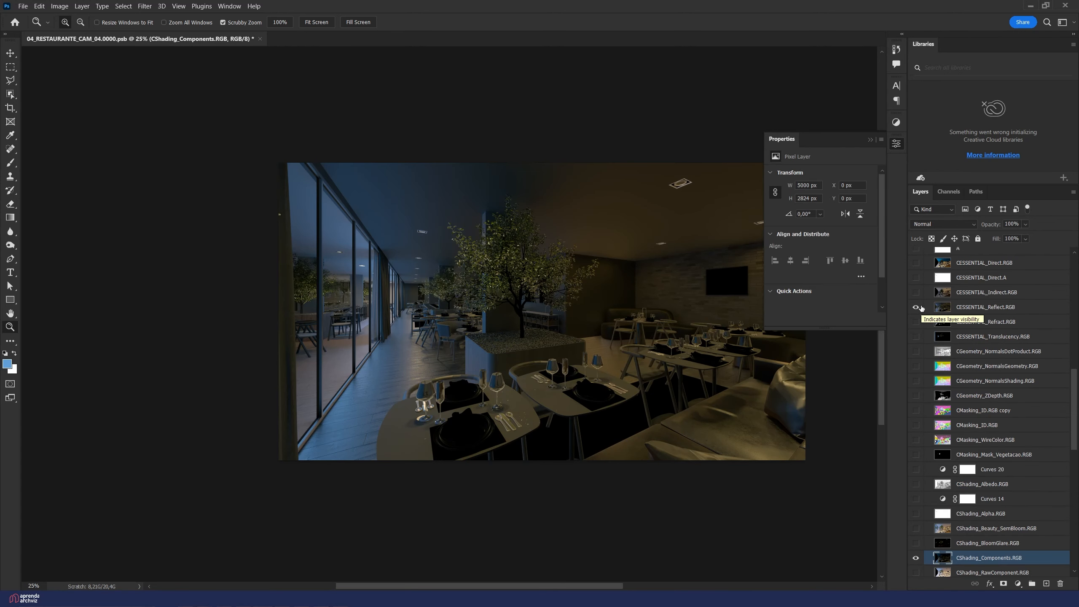
{"action": "left_click", "coordinate": [920, 308]}
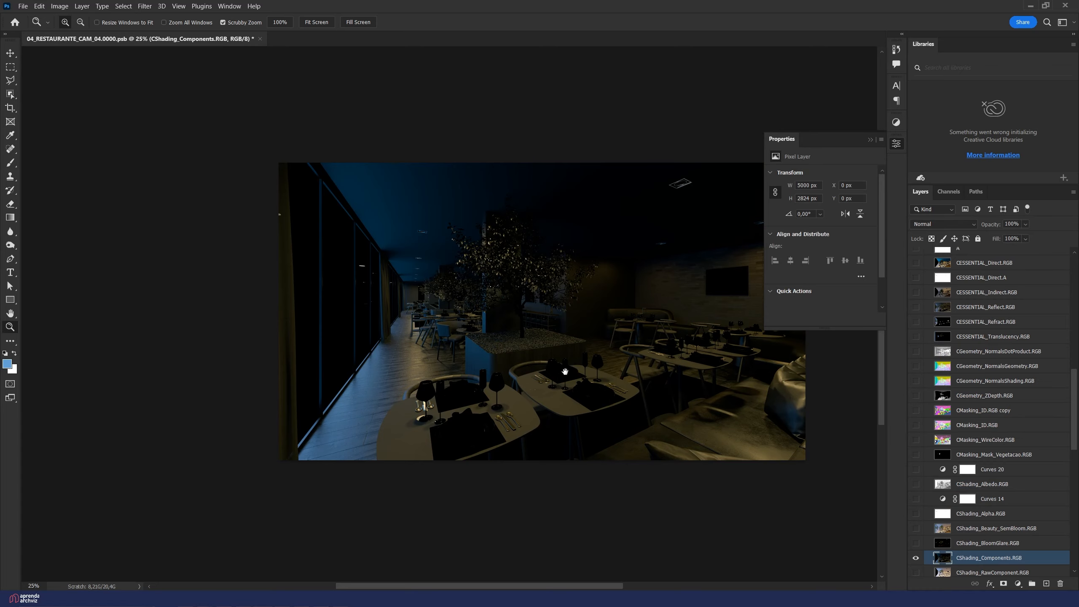
Step: Compare the CESSENTIAL_Reflect.RGB pass with CShading_Components.RGB by repeatedly showing and hiding the reflection pass
{"action": "key", "text": "ctrl+plus"}
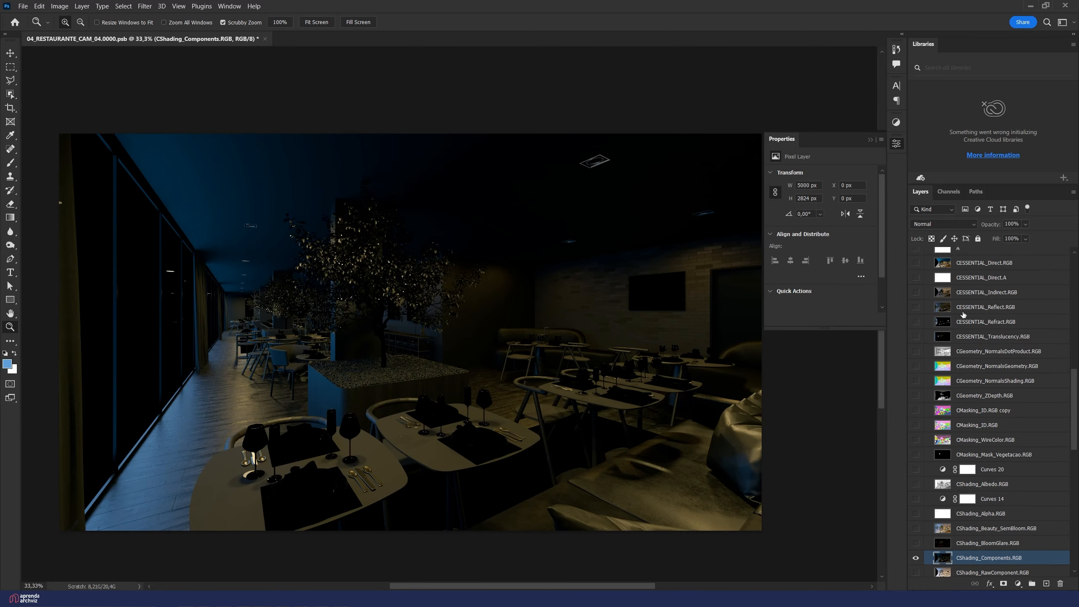
{"action": "left_click", "coordinate": [913, 310]}
{"action": "left_click", "coordinate": [912, 309]}
{"action": "left_click", "coordinate": [913, 309]}
{"action": "left_click", "coordinate": [913, 309]}
{"action": "left_click", "coordinate": [914, 308]}
Step: Add a new layer above CESSENTIAL_Indirect.RGB and set the brush colour to red (#ff0000)
{"action": "left_click", "coordinate": [977, 295]}
{"action": "left_click", "coordinate": [1047, 584]}
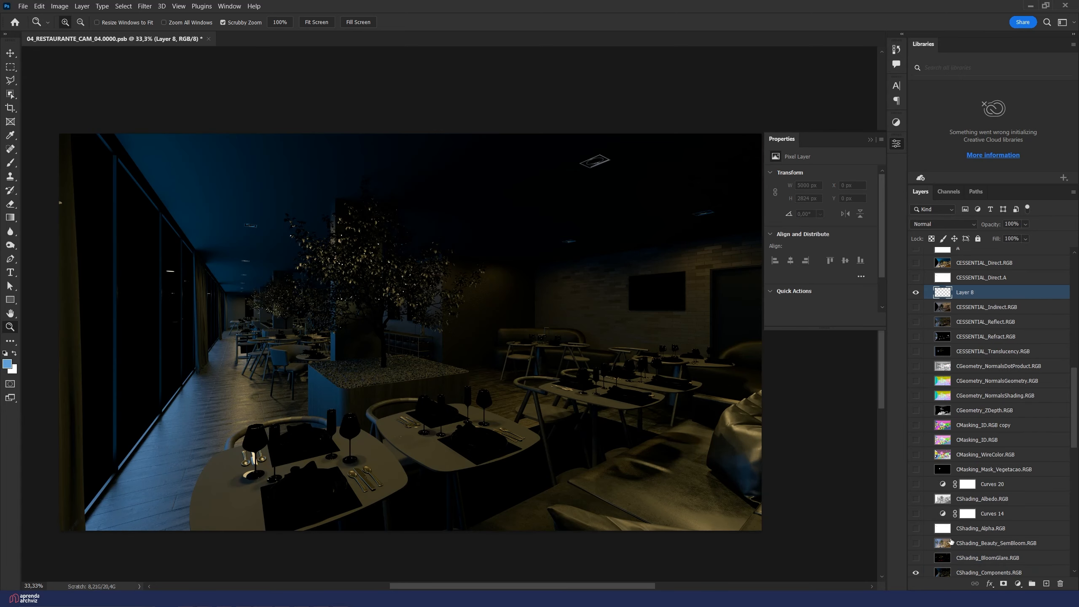
{"action": "key", "text": "b"}
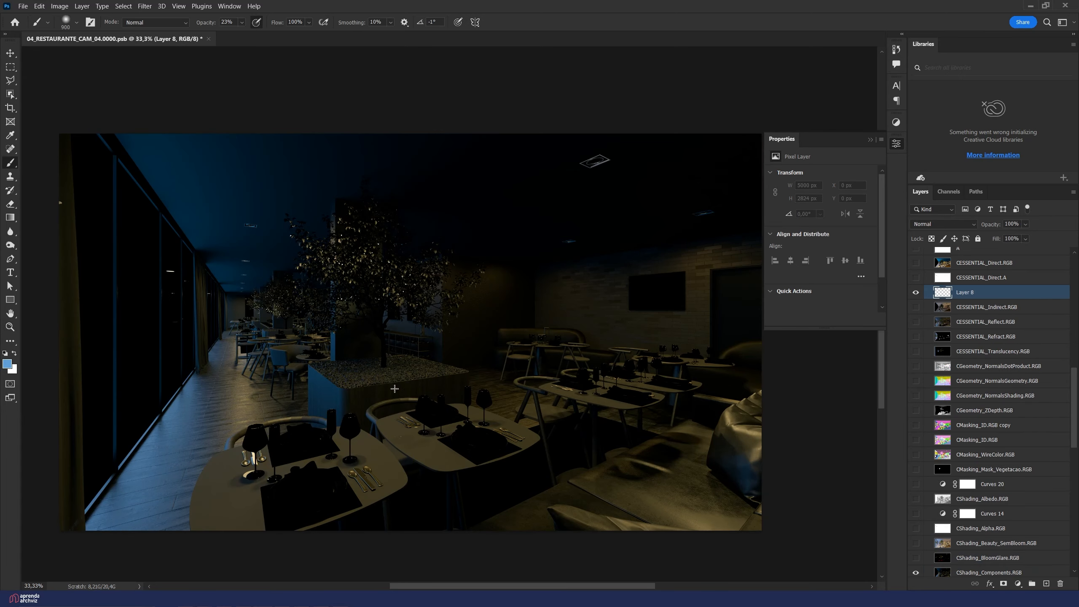
{"action": "left_click", "coordinate": [12, 363]}
{"action": "left_click", "coordinate": [809, 73]}
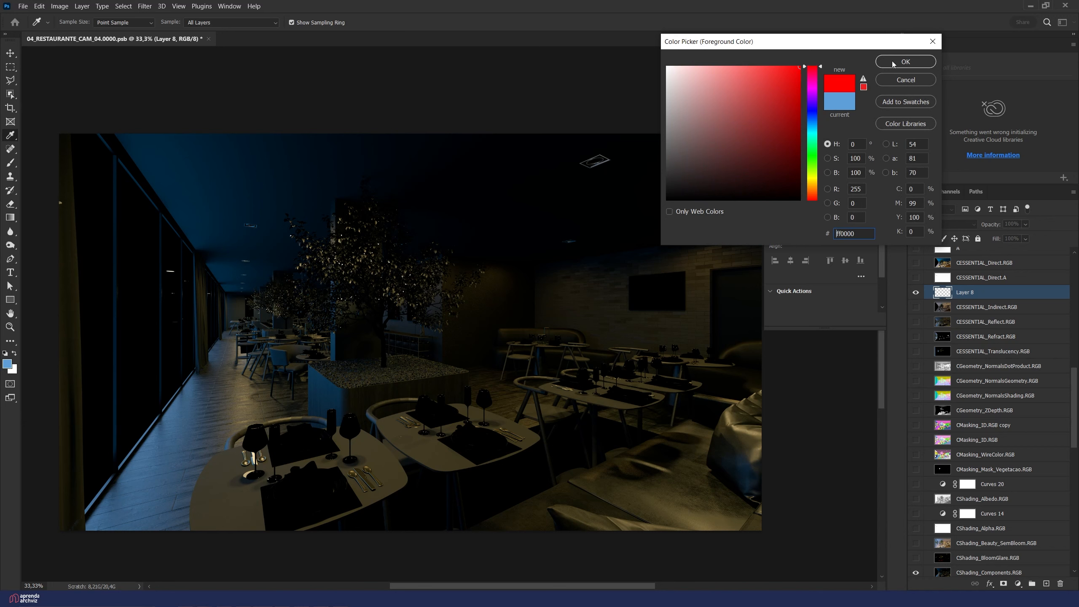
{"action": "left_click", "coordinate": [905, 61]}
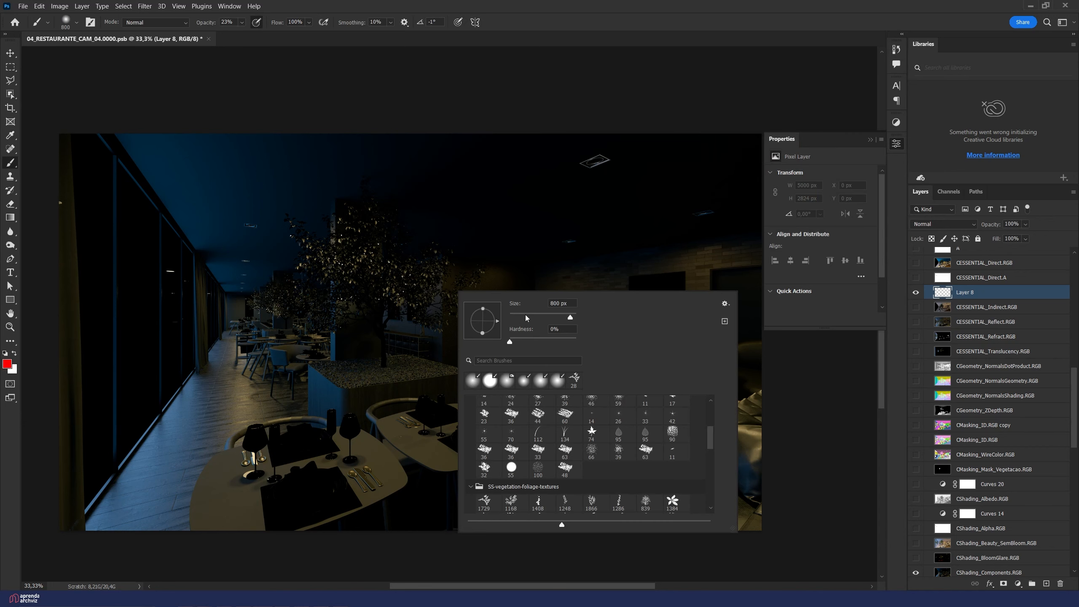
Step: Set a hard round brush to 23 px and 100% opacity, and draw an arrow from the windows down to the floor
{"action": "left_click", "coordinate": [530, 315]}
{"action": "type", "text": "23"}
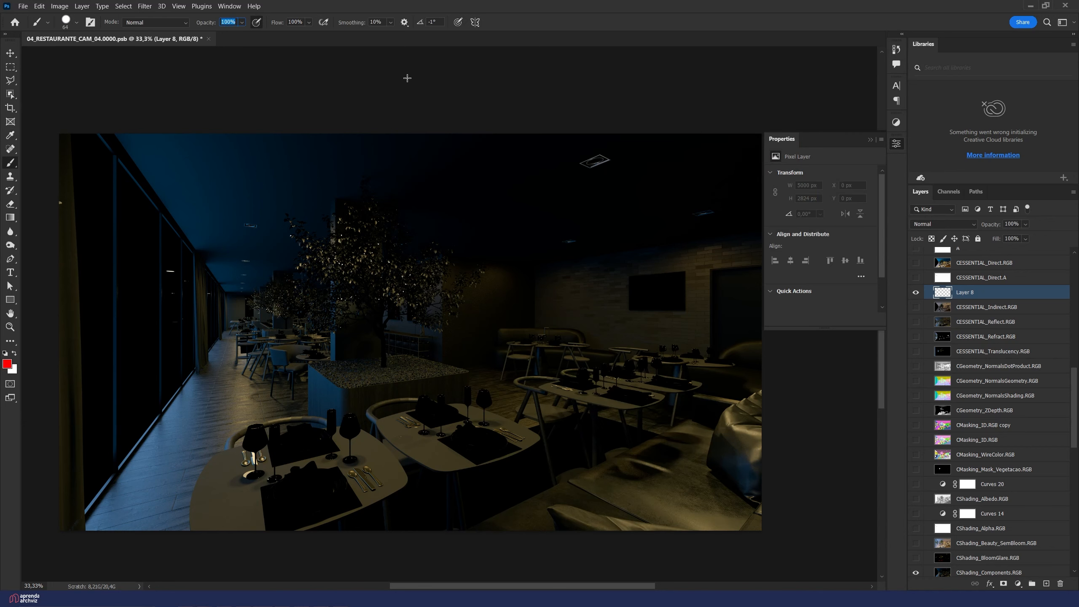
{"action": "key", "text": "Return"}
{"action": "key", "text": "0"}
{"action": "left_click_drag", "start_coordinate": [173, 343], "coordinate": [218, 404]}
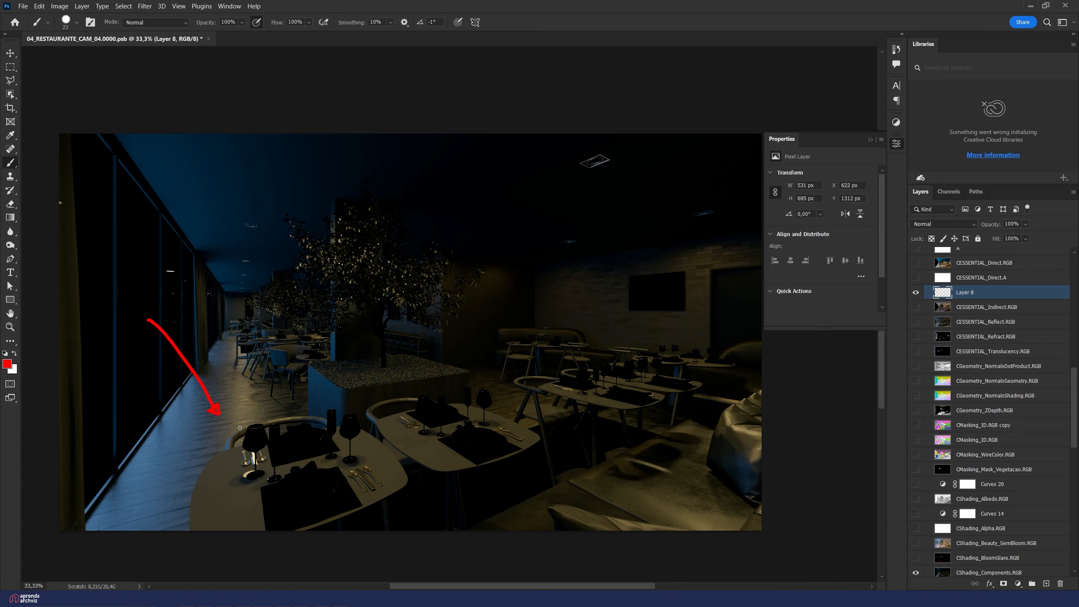
Step: Check the floor with the arrow layer hidden and shown, and draw several small red arrows scattering from the arrow's tip
{"action": "left_click", "coordinate": [915, 293]}
{"action": "left_click", "coordinate": [916, 292]}
{"action": "left_click", "coordinate": [912, 294]}
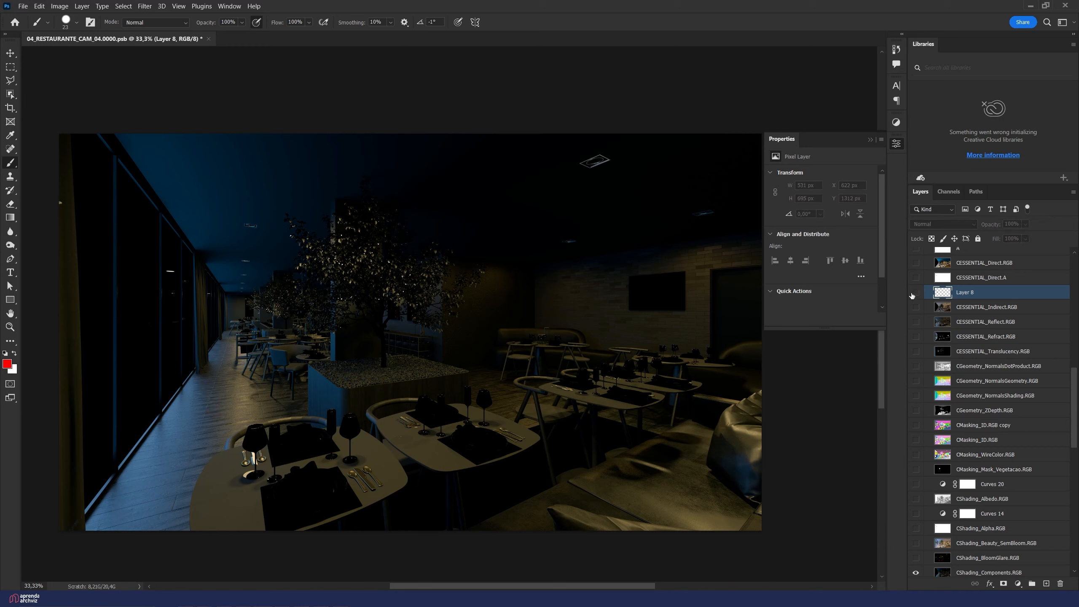
{"action": "left_click", "coordinate": [916, 293]}
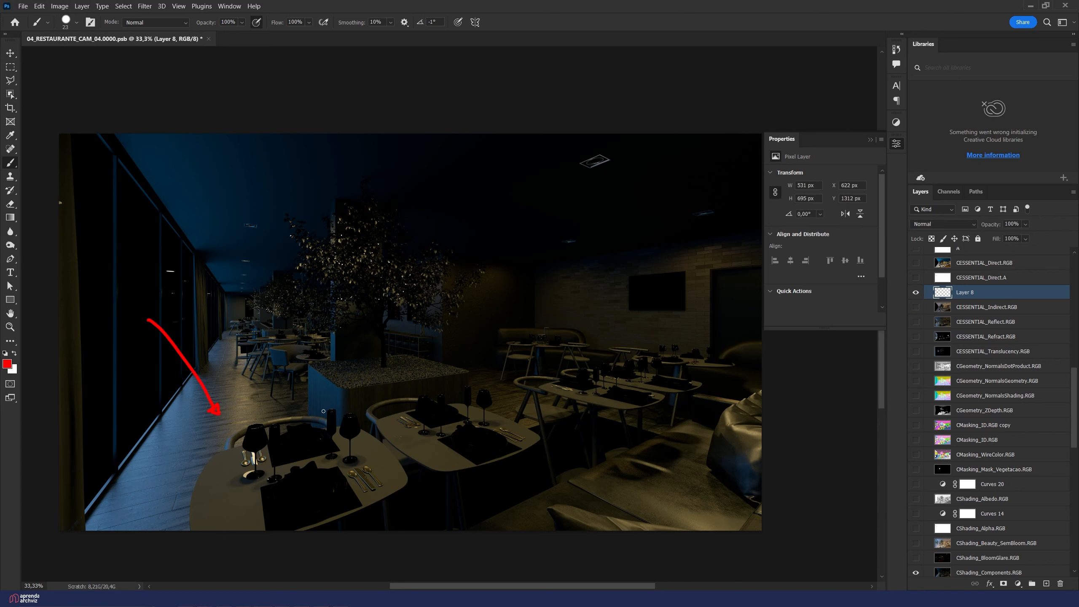
{"action": "mouse_move", "coordinate": [230, 413]}
{"action": "left_mouse_down"}
{"action": "mouse_move", "coordinate": [288, 390]}
{"action": "mouse_move", "coordinate": [290, 403]}
{"action": "mouse_move", "coordinate": [228, 400]}
{"action": "mouse_move", "coordinate": [244, 373]}
{"action": "left_mouse_up"}
{"action": "left_click_drag", "start_coordinate": [235, 438], "coordinate": [250, 432]}
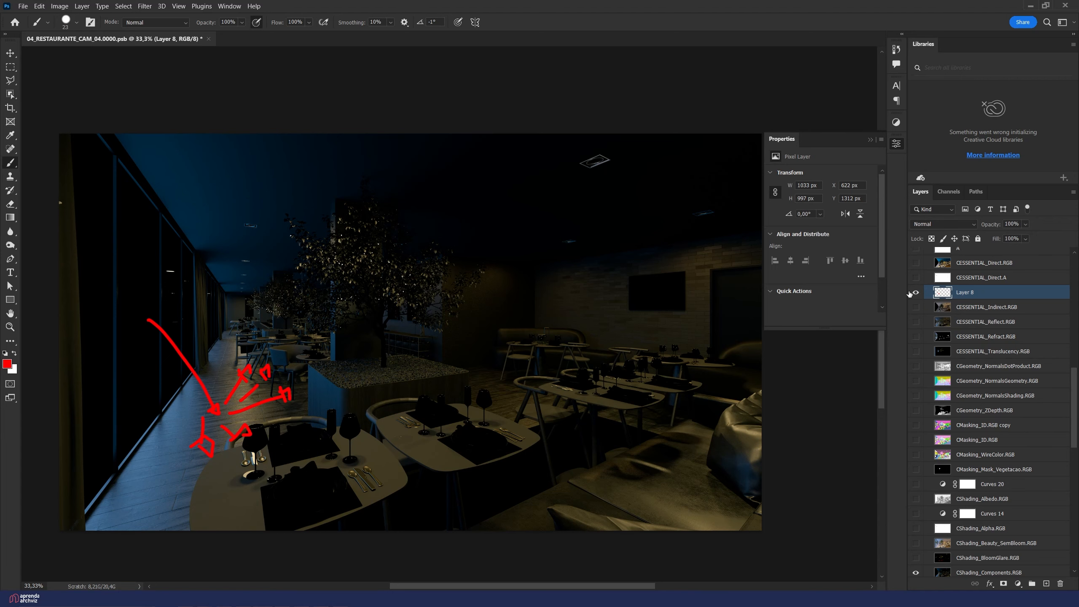
Step: Compare the CESSENTIAL_Reflect.RGB pass with CShading_Components.RGB on the front table's glasses by repeatedly showing and hiding the reflection pass
{"action": "left_click", "coordinate": [916, 321]}
{"action": "key", "text": "z"}
{"action": "left_click", "coordinate": [286, 382]}
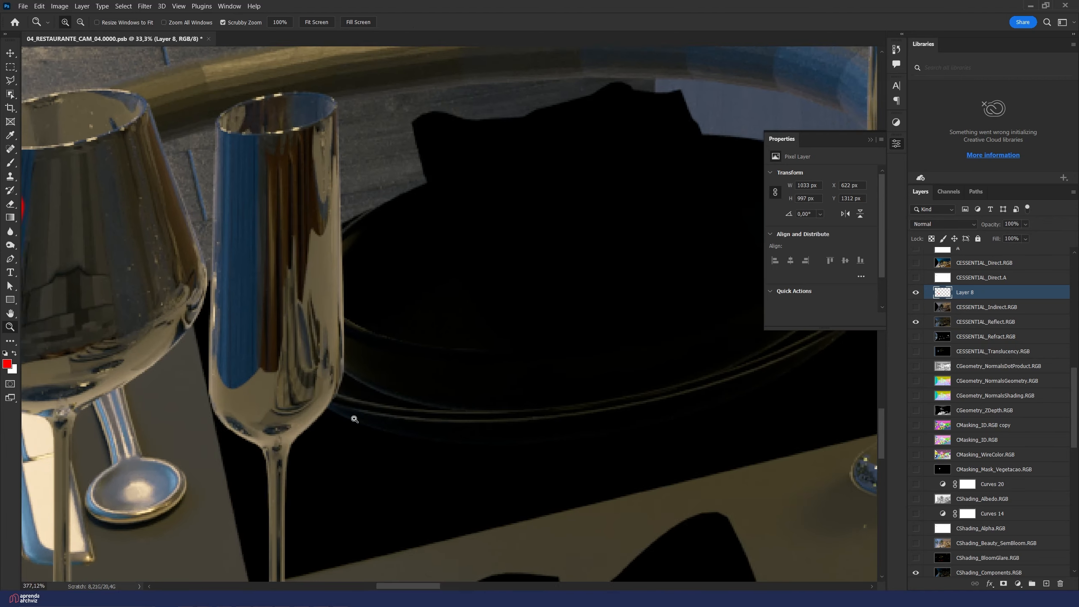
{"action": "scroll", "coordinate": [286, 391], "scroll_direction": "down", "scroll_amount": 5}
{"action": "scroll", "coordinate": [297, 403], "scroll_direction": "up", "scroll_amount": 2}
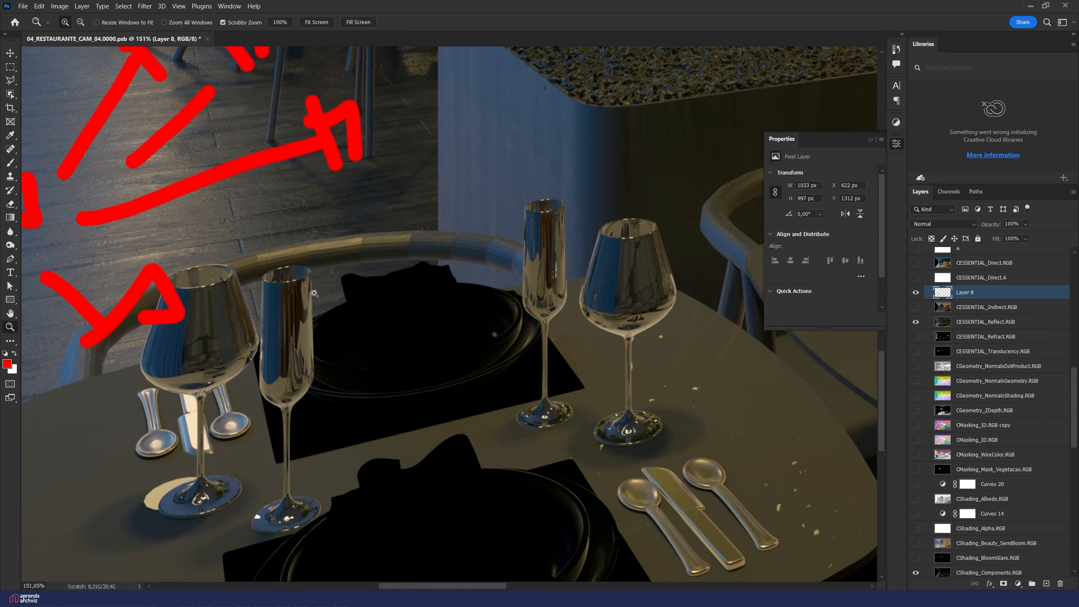
{"action": "scroll", "coordinate": [298, 365], "scroll_direction": "down", "scroll_amount": 1}
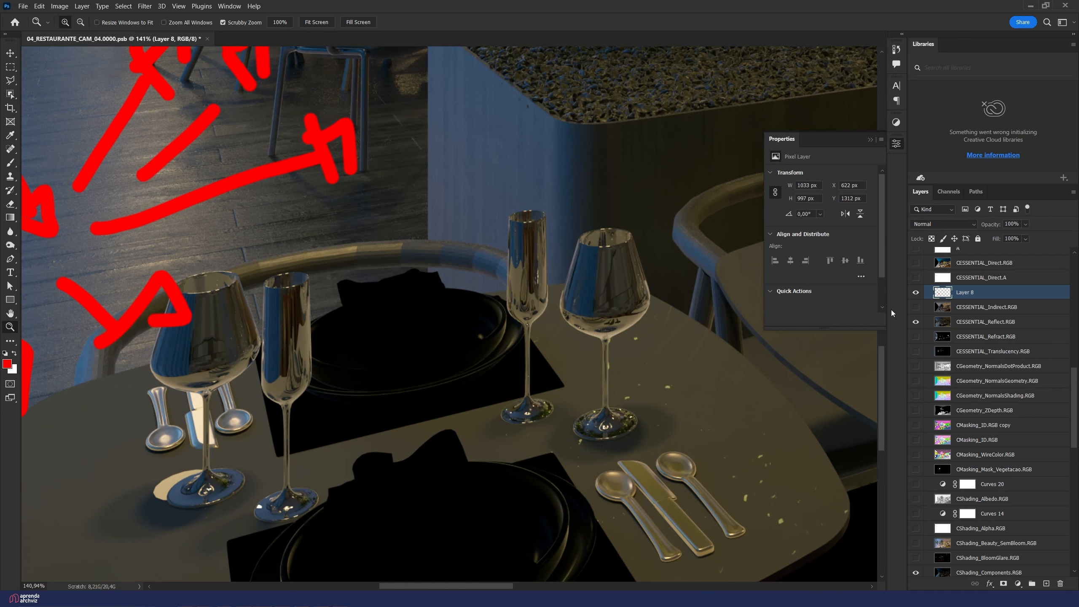
{"action": "left_click", "coordinate": [916, 321]}
{"action": "left_click", "coordinate": [916, 323]}
{"action": "left_click", "coordinate": [915, 323]}
{"action": "left_click", "coordinate": [916, 323]}
{"action": "left_click", "coordinate": [915, 322]}
{"action": "left_click", "coordinate": [914, 323]}
{"action": "left_click", "coordinate": [914, 323]}
{"action": "left_click", "coordinate": [916, 322]}
{"action": "left_click", "coordinate": [915, 322]}
{"action": "left_click", "coordinate": [915, 322]}
{"action": "left_click", "coordinate": [916, 321]}
Step: Inspect the front table's spoons and knife up close with CESSENTIAL_Reflect.RGB hidden and shown, then return to the whole scene
{"action": "scroll", "coordinate": [544, 357], "scroll_direction": "down", "scroll_amount": 5}
{"action": "scroll", "coordinate": [540, 354], "scroll_direction": "up", "scroll_amount": 10}
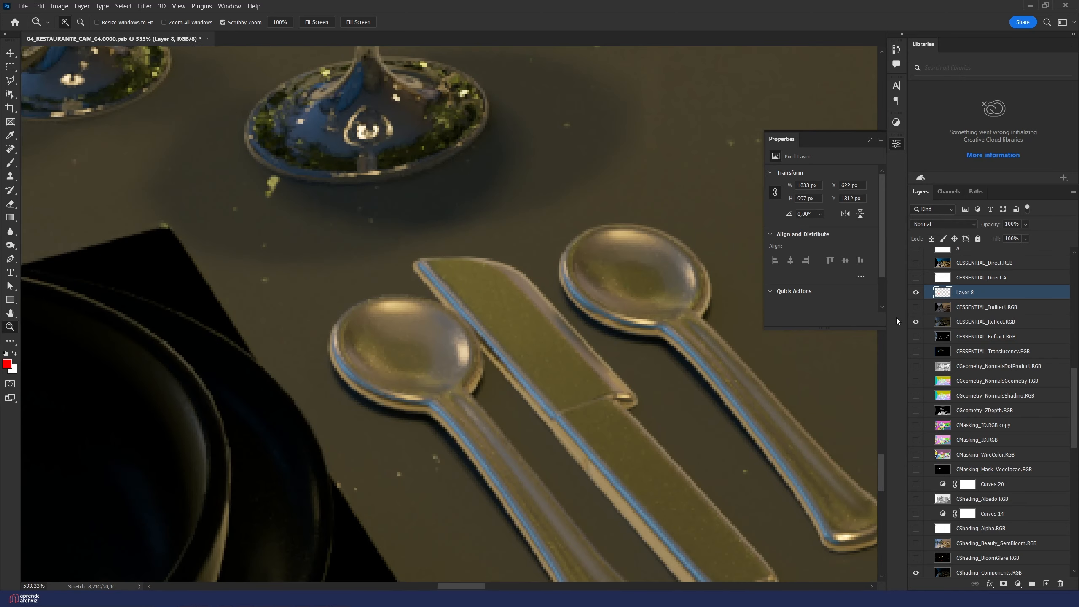
{"action": "left_click", "coordinate": [916, 322]}
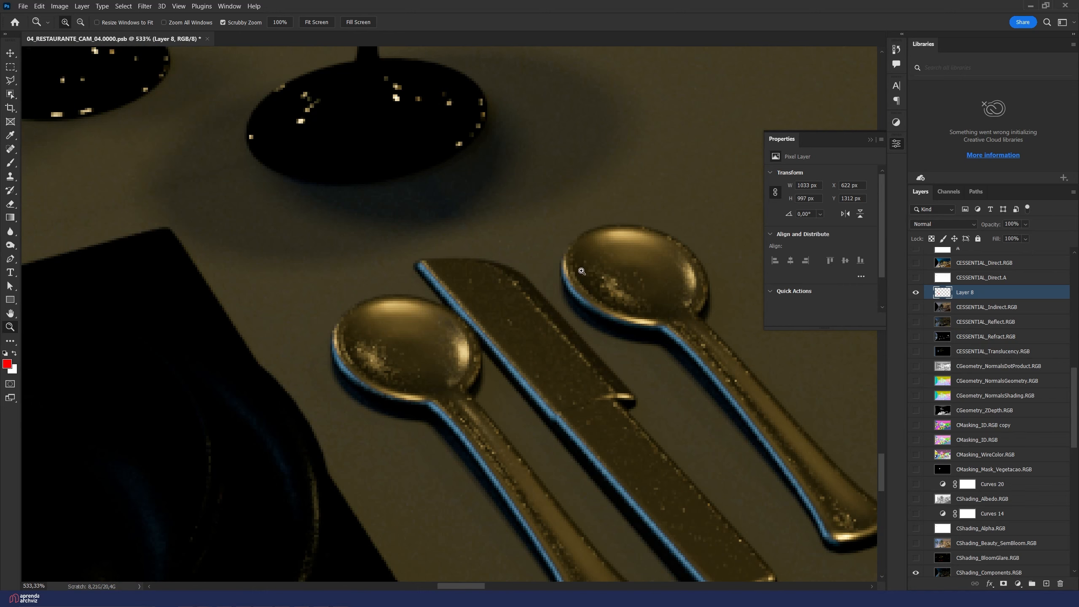
{"action": "left_click", "coordinate": [916, 322]}
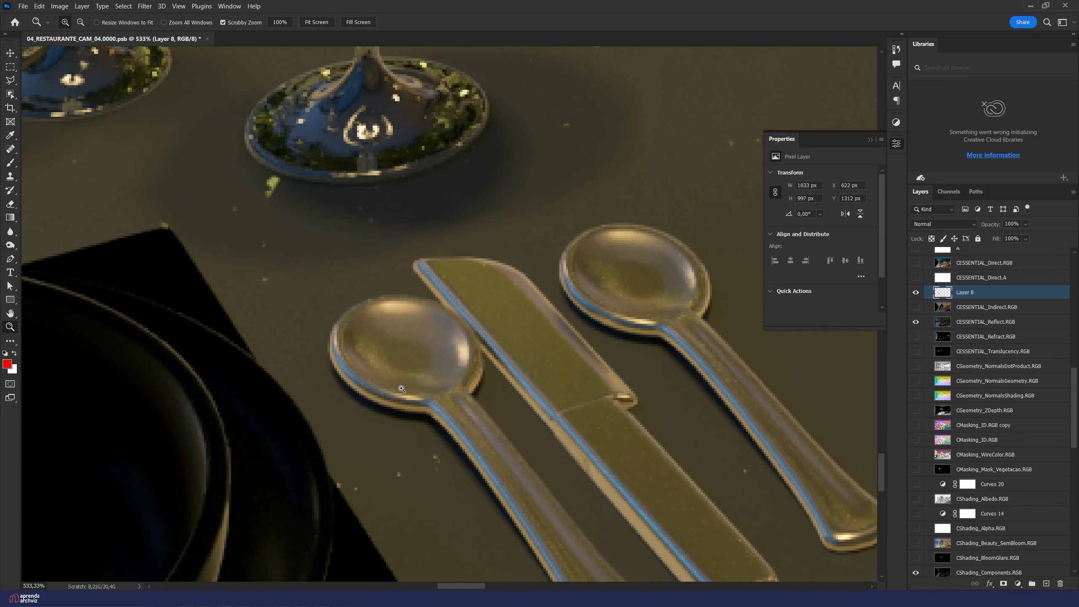
{"action": "scroll", "coordinate": [403, 388], "scroll_direction": "down", "scroll_amount": 12}
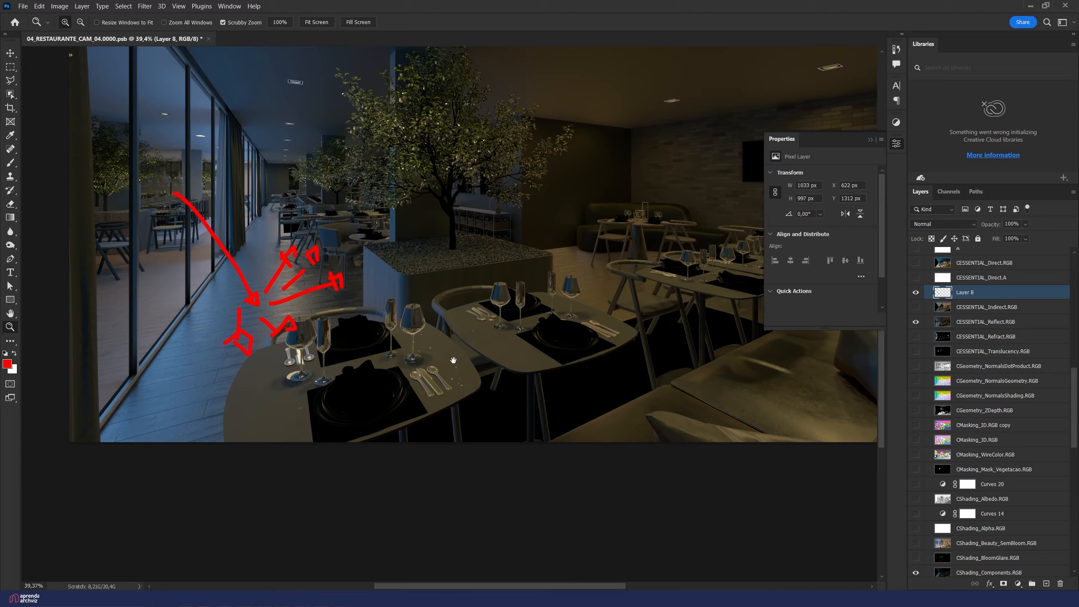
{"action": "left_click_drag", "start_coordinate": [453, 361], "coordinate": [484, 388]}
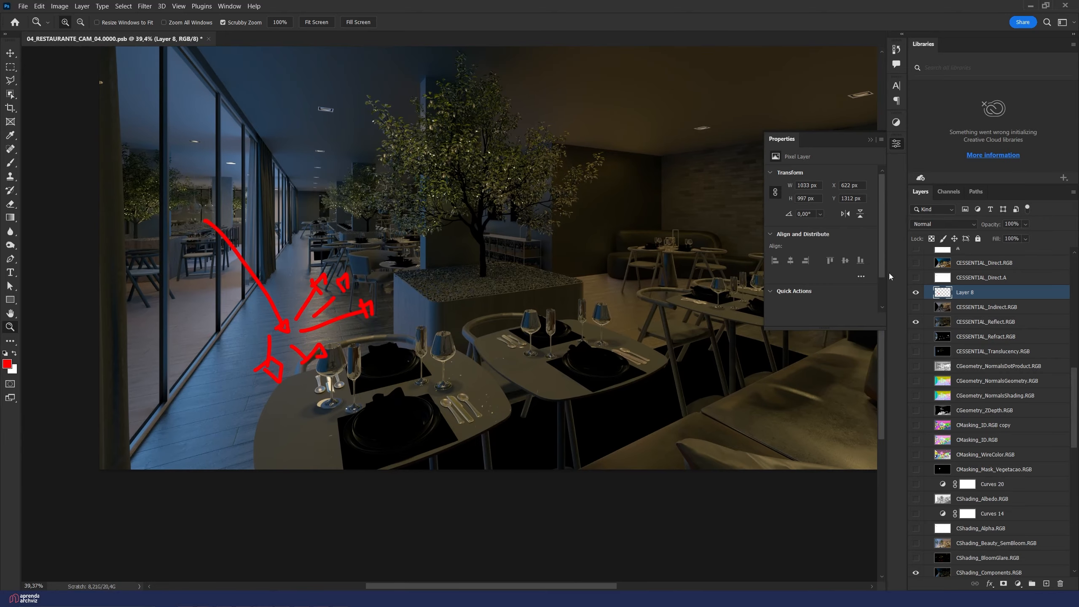
Step: Hide the red sketch on Layer 8 and the CESSENTIAL_Reflect.RGB pass, comparing the glass reflections with the components pass
{"action": "left_click", "coordinate": [916, 292]}
{"action": "scroll", "coordinate": [429, 295], "scroll_direction": "up", "scroll_amount": 5}
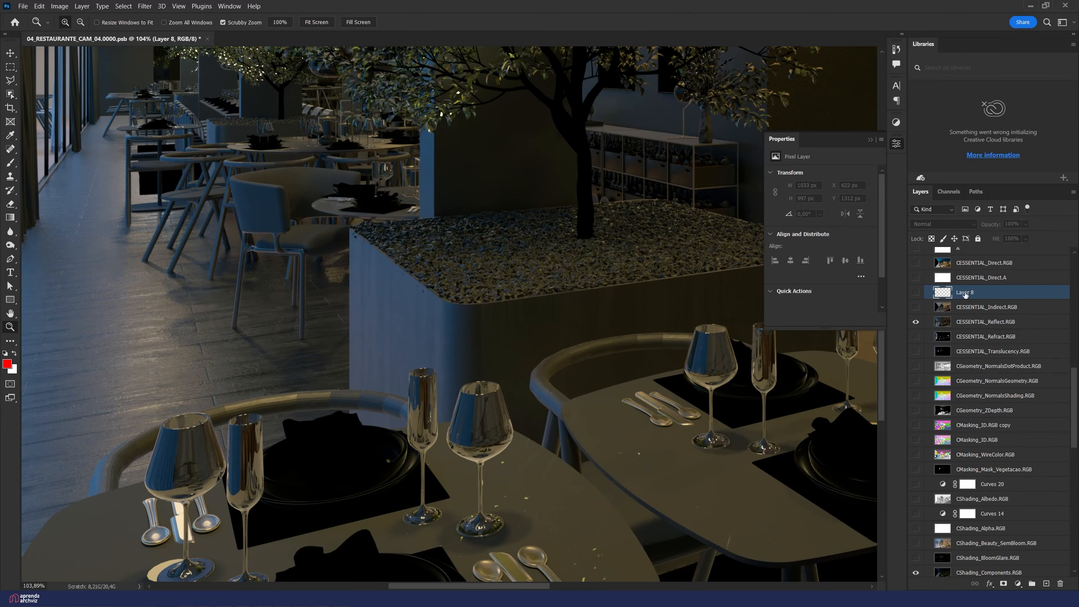
{"action": "left_click", "coordinate": [916, 322]}
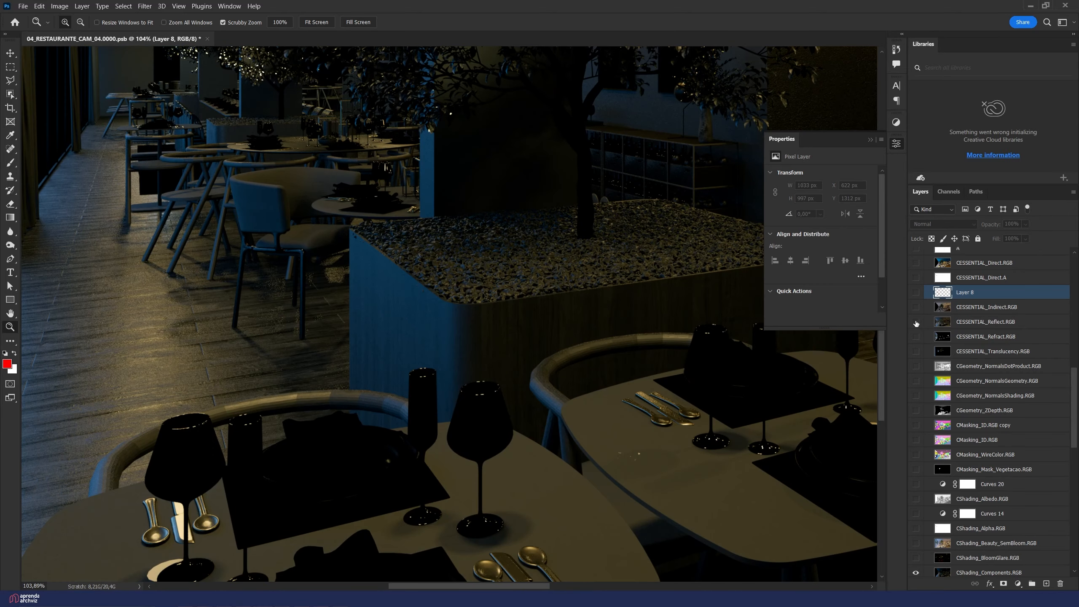
{"action": "left_click", "coordinate": [915, 322]}
{"action": "left_click_drag", "start_coordinate": [375, 260], "coordinate": [415, 257]}
{"action": "scroll", "coordinate": [414, 258], "scroll_direction": "down", "scroll_amount": 12}
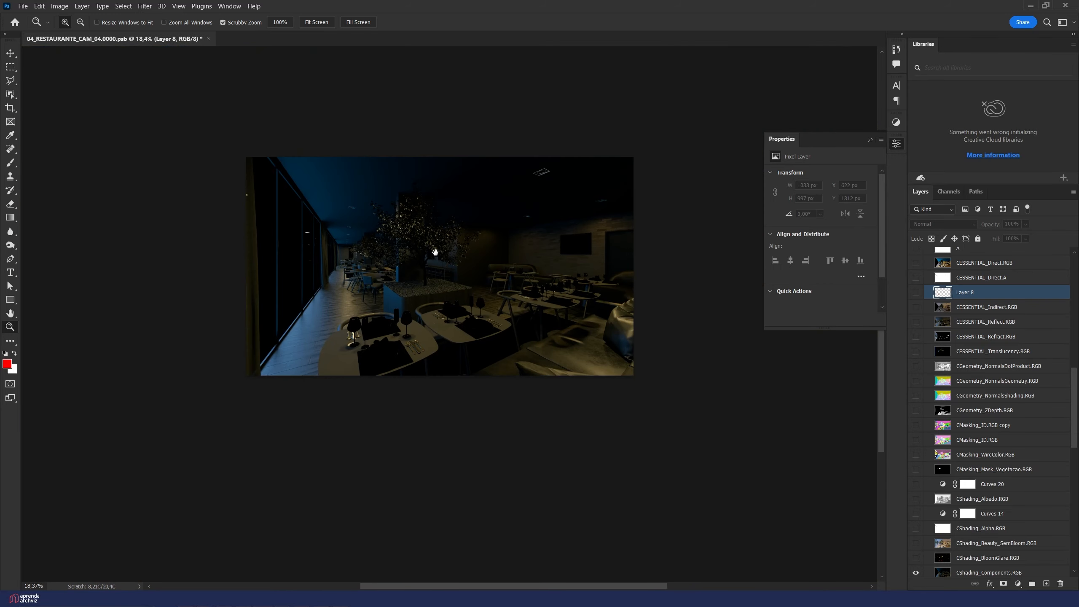
Step: Hide the CShading_Components.RGB pass and inspect the composed restaurant image
{"action": "left_click", "coordinate": [457, 287]}
{"action": "scroll", "coordinate": [977, 383], "scroll_direction": "down", "scroll_amount": 5}
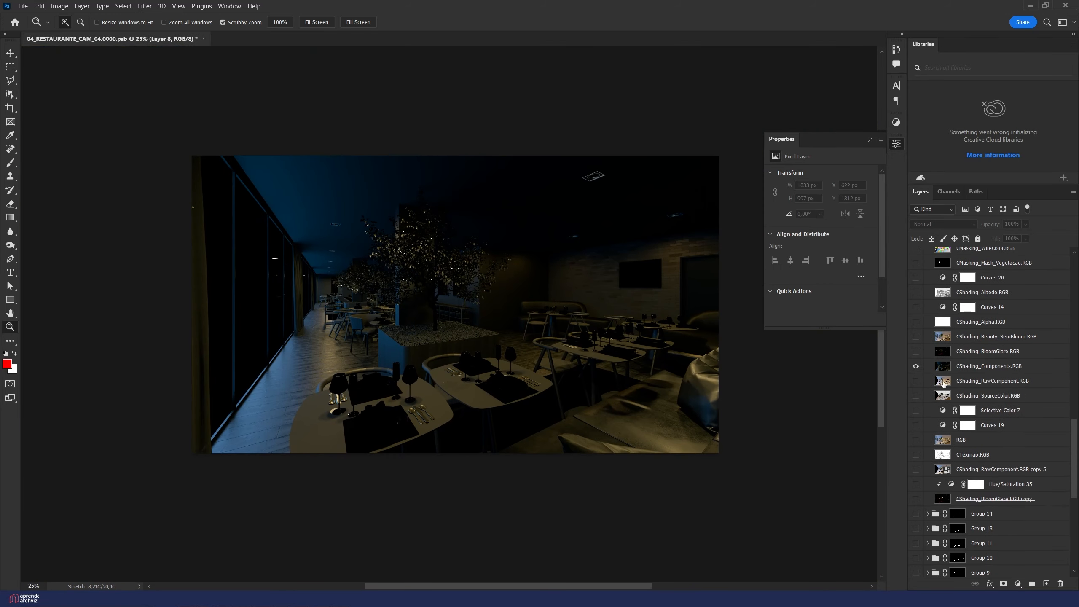
{"action": "left_click", "coordinate": [916, 366]}
{"action": "left_click_drag", "start_coordinate": [553, 304], "coordinate": [544, 326]}
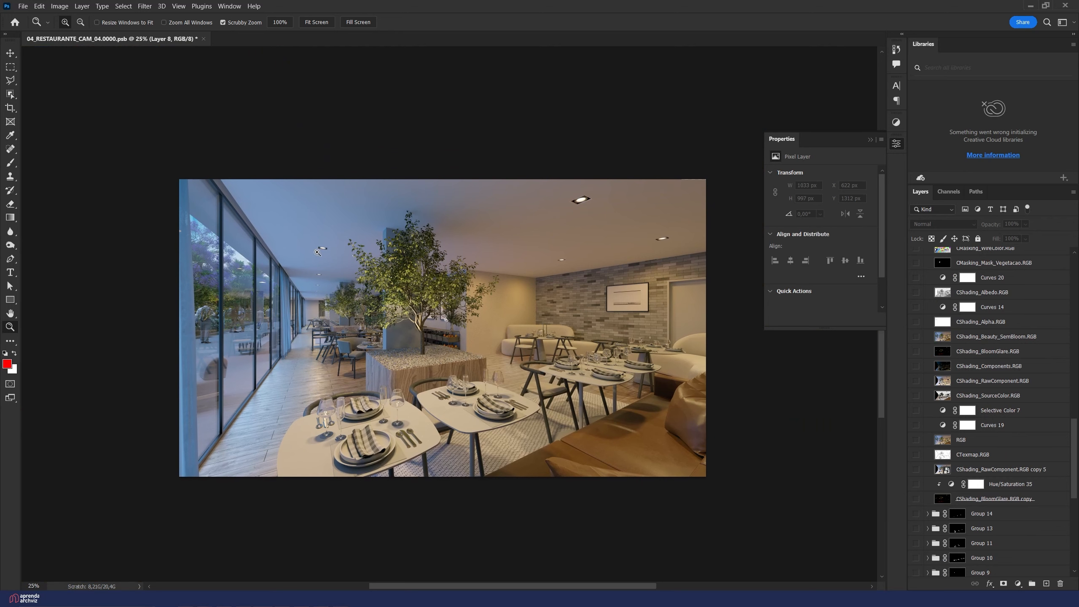
{"action": "left_click_drag", "start_coordinate": [485, 251], "coordinate": [497, 250]}
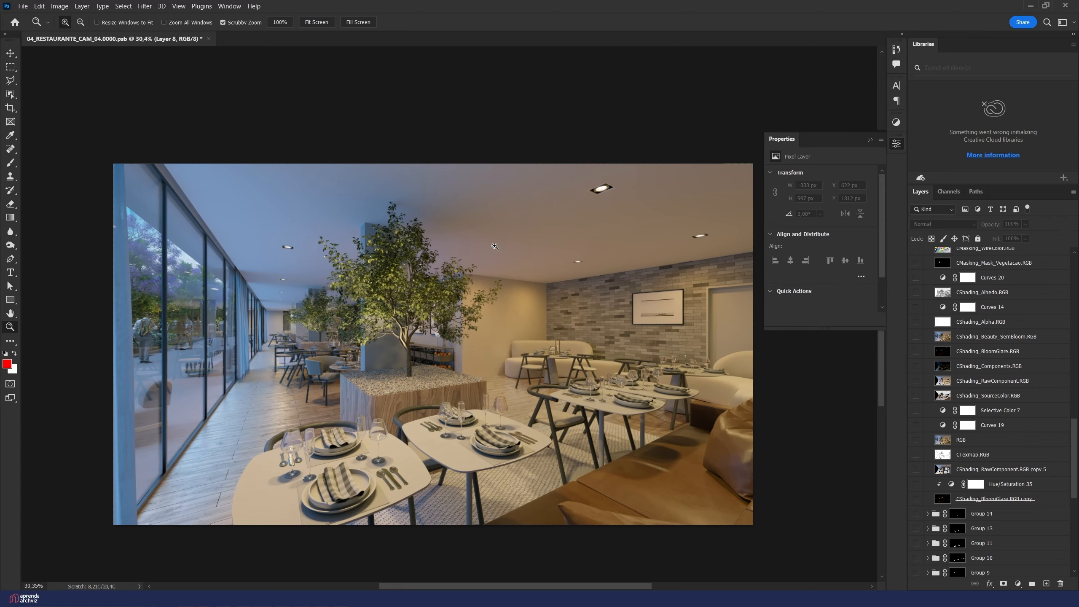
{"action": "scroll", "coordinate": [941, 411], "scroll_direction": "down", "scroll_amount": 6}
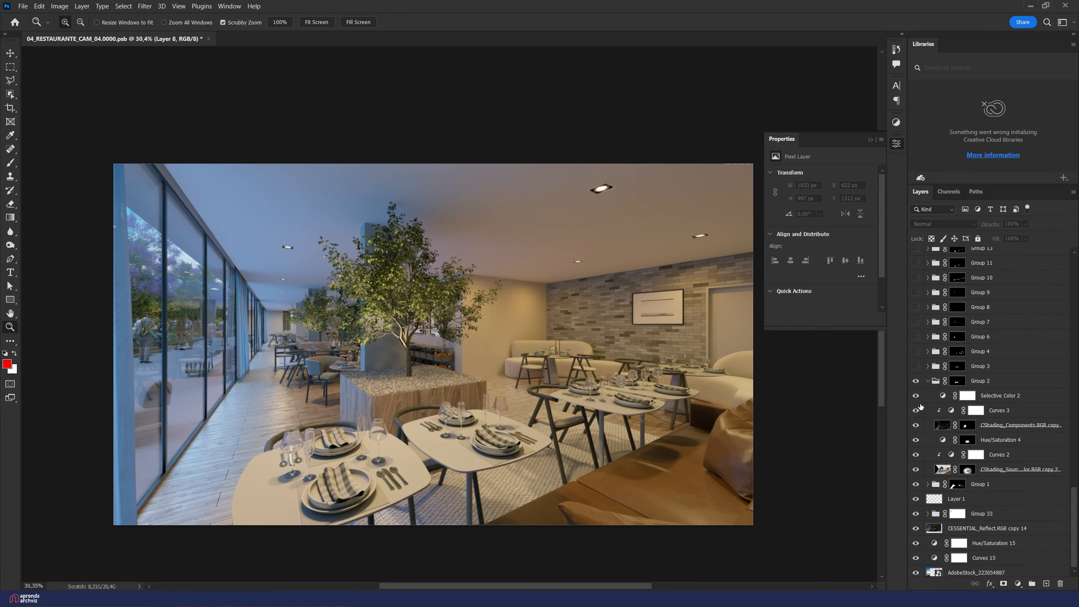
Step: Collapse Group 2, turn on Group 3 and compare its effect on the planter's pebbles
{"action": "left_click", "coordinate": [927, 381]}
{"action": "left_click_drag", "start_coordinate": [384, 378], "coordinate": [451, 402]}
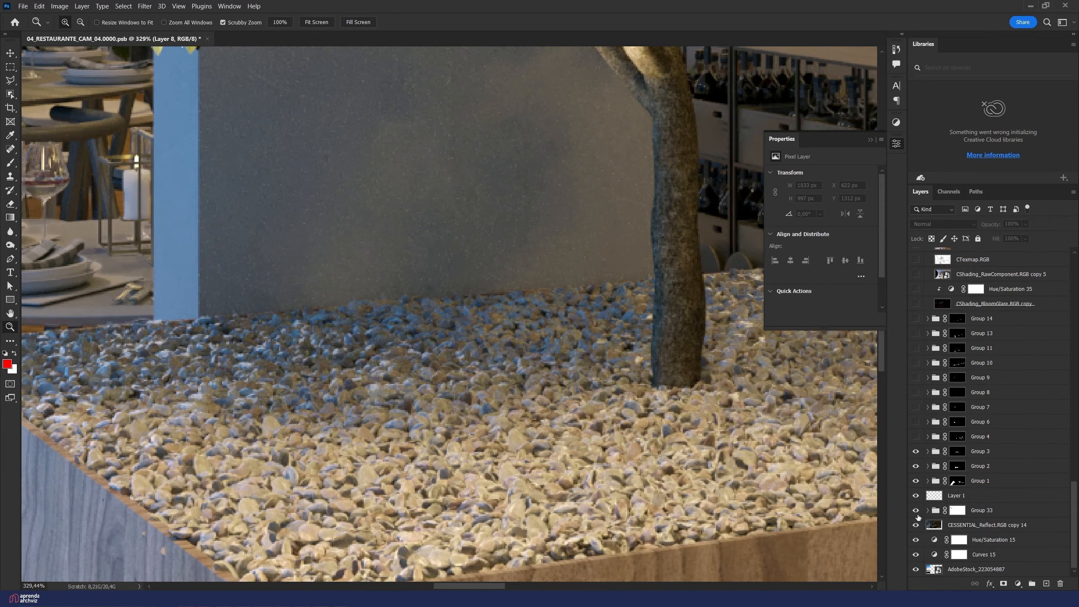
{"action": "left_click", "coordinate": [915, 451]}
{"action": "left_click", "coordinate": [916, 451]}
{"action": "left_click", "coordinate": [915, 450]}
{"action": "left_click", "coordinate": [916, 449]}
Step: Expand Group 3, select its CESSENTIAL_Reflect.RGB copy 4 layer and check the layer's effect on the pebbles
{"action": "left_click", "coordinate": [928, 451]}
{"action": "left_click", "coordinate": [998, 496]}
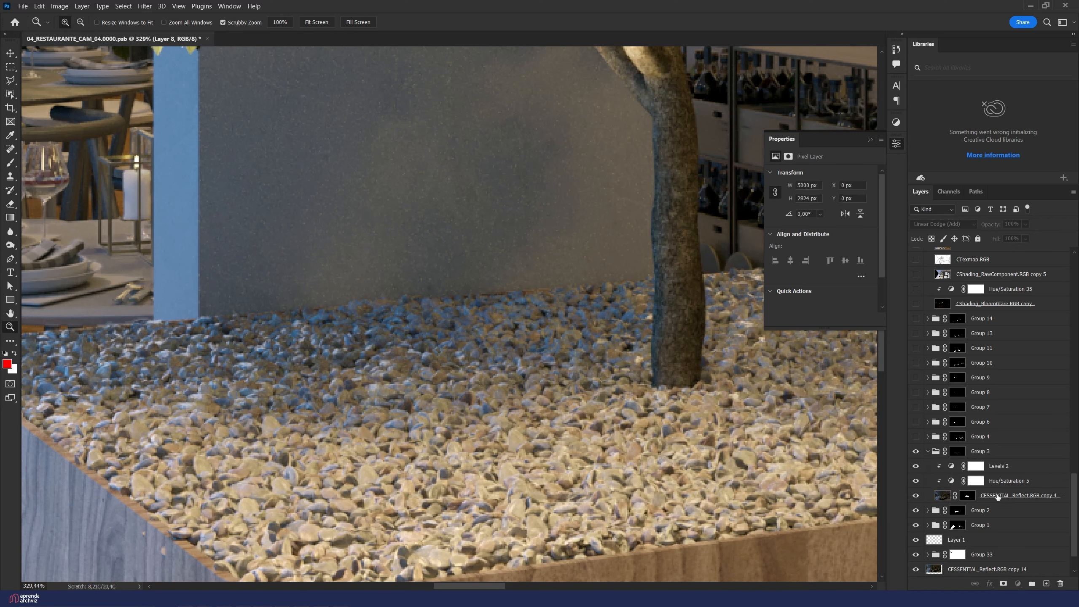
{"action": "left_click", "coordinate": [916, 495]}
{"action": "left_click", "coordinate": [915, 495]}
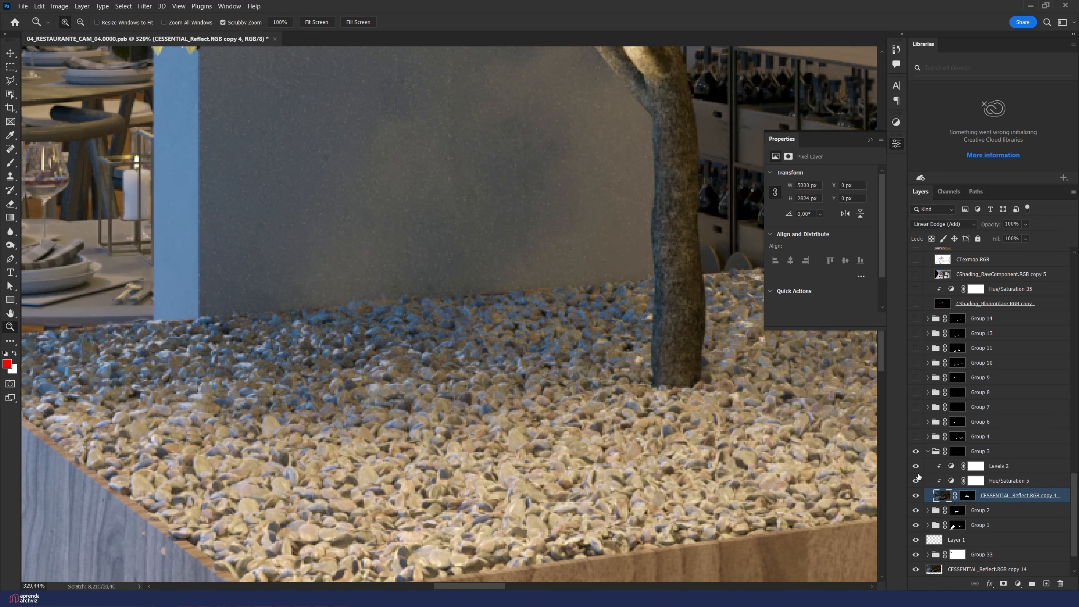
Step: Hide Levels 2 and Hue/Saturation 5 in Group 3 and compare the pebbles with and without the unadjusted reflection copy
{"action": "left_click", "coordinate": [916, 493]}
{"action": "left_click_drag", "start_coordinate": [918, 487], "coordinate": [916, 466]}
{"action": "left_click", "coordinate": [915, 495]}
{"action": "left_click", "coordinate": [915, 496]}
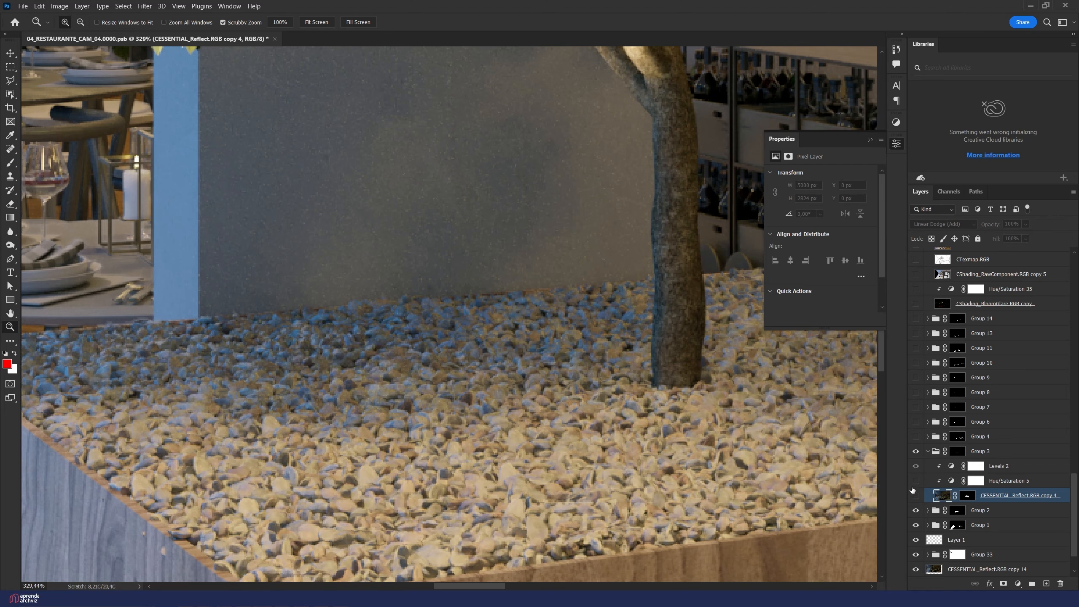
{"action": "left_click", "coordinate": [915, 495]}
{"action": "left_click_drag", "start_coordinate": [600, 398], "coordinate": [429, 359]}
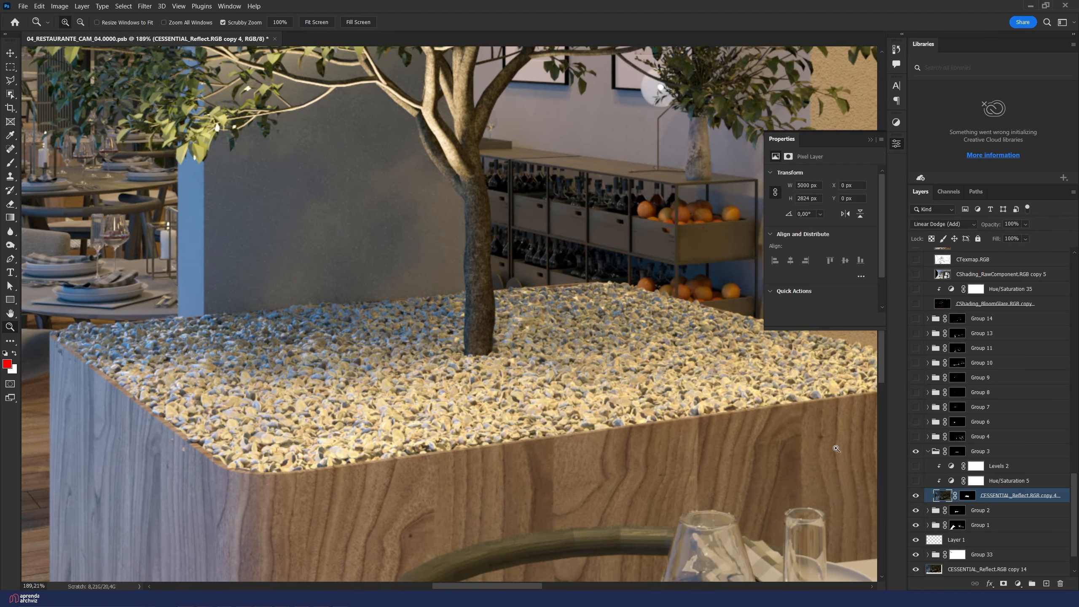
Step: Try other blend modes such as Screen and Hard Light on the reflection copy, then restore Linear Dodge (Add)
{"action": "left_click", "coordinate": [941, 226]}
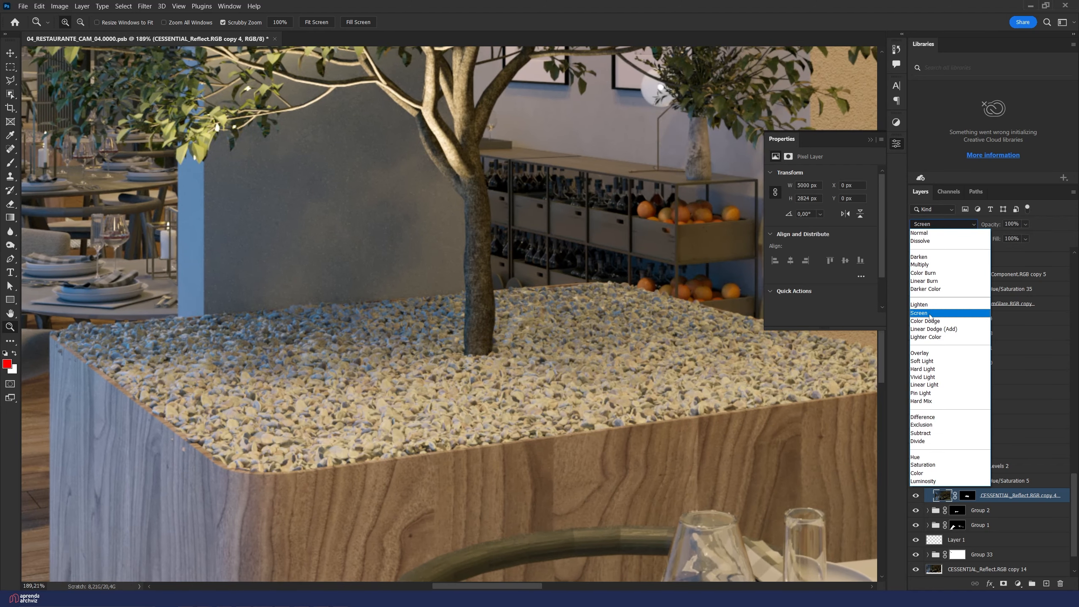
{"action": "left_click", "coordinate": [930, 314]}
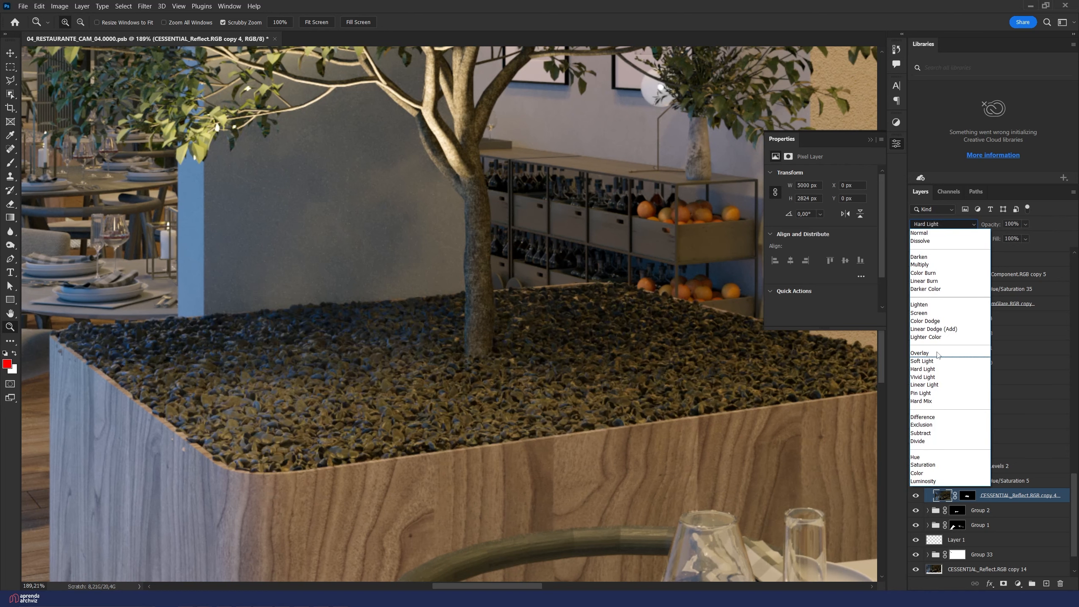
{"action": "left_click", "coordinate": [940, 329]}
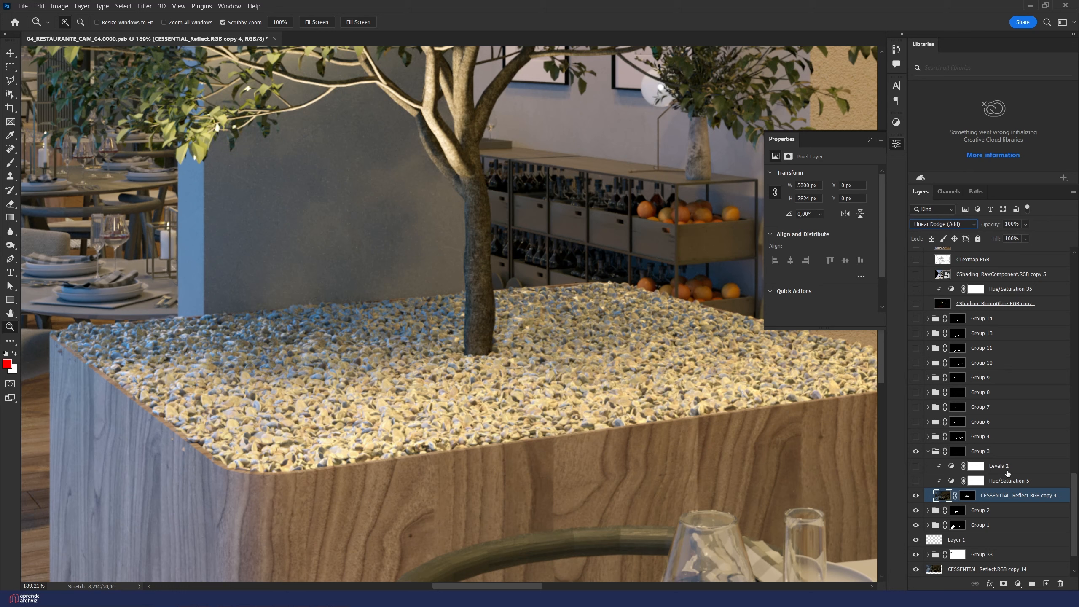
Step: Turn on Hue/Saturation 5 and Levels 2 and set the Levels shadow input to 34
{"action": "left_click", "coordinate": [916, 482]}
{"action": "left_click", "coordinate": [947, 468]}
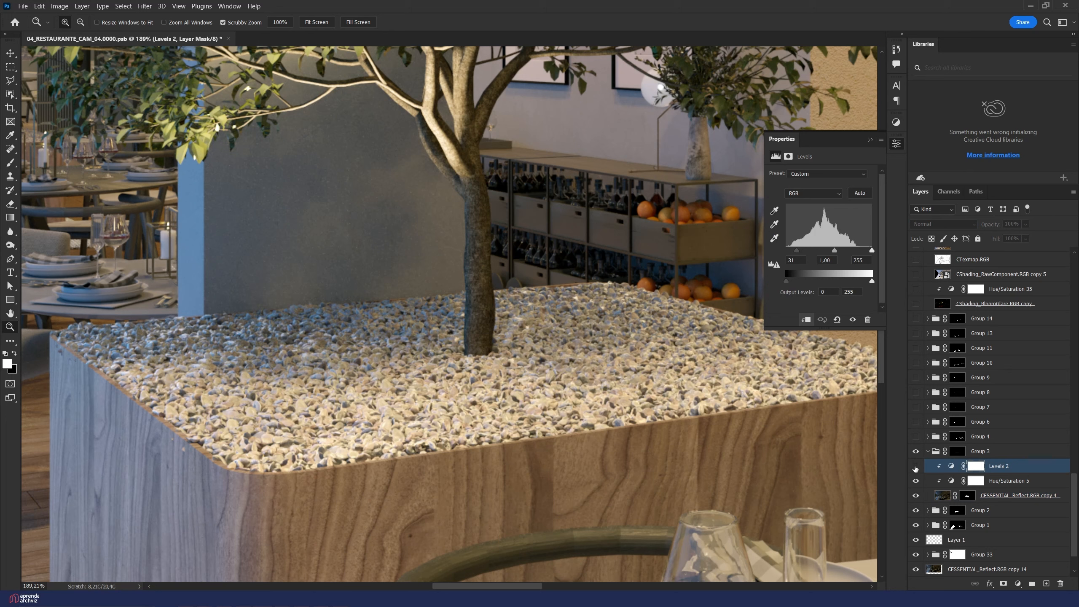
{"action": "left_click", "coordinate": [915, 466]}
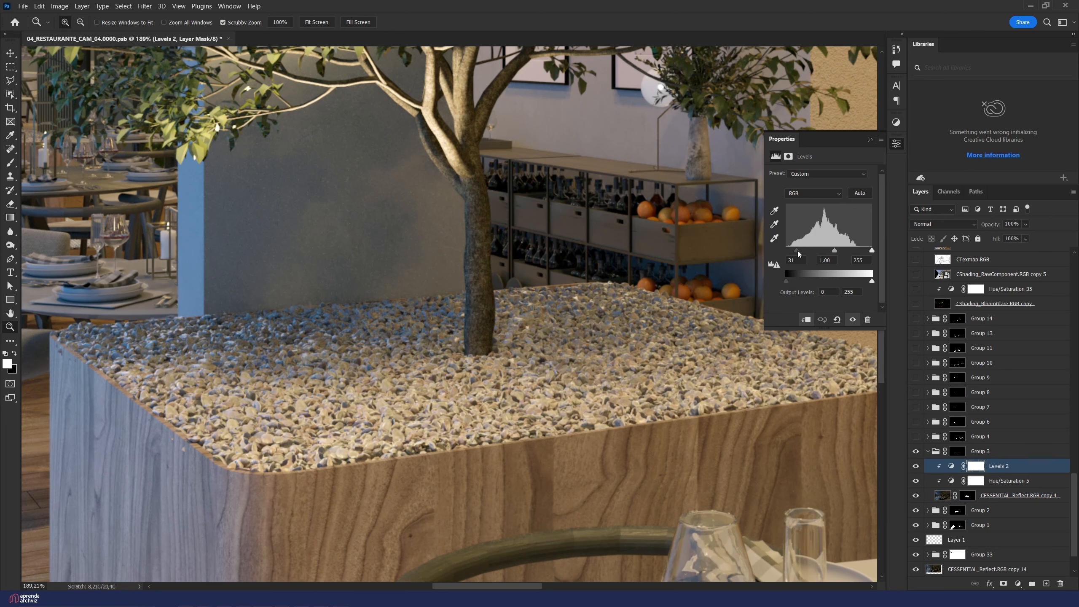
{"action": "mouse_move", "coordinate": [794, 248]}
{"action": "left_mouse_down"}
{"action": "mouse_move", "coordinate": [764, 251]}
{"action": "mouse_move", "coordinate": [809, 248]}
{"action": "mouse_move", "coordinate": [798, 247]}
{"action": "left_mouse_up"}
Step: Compare the pebbles up close with and without the reflection copy in Group 3, leaving the layer visible
{"action": "left_click_drag", "start_coordinate": [209, 350], "coordinate": [241, 338]}
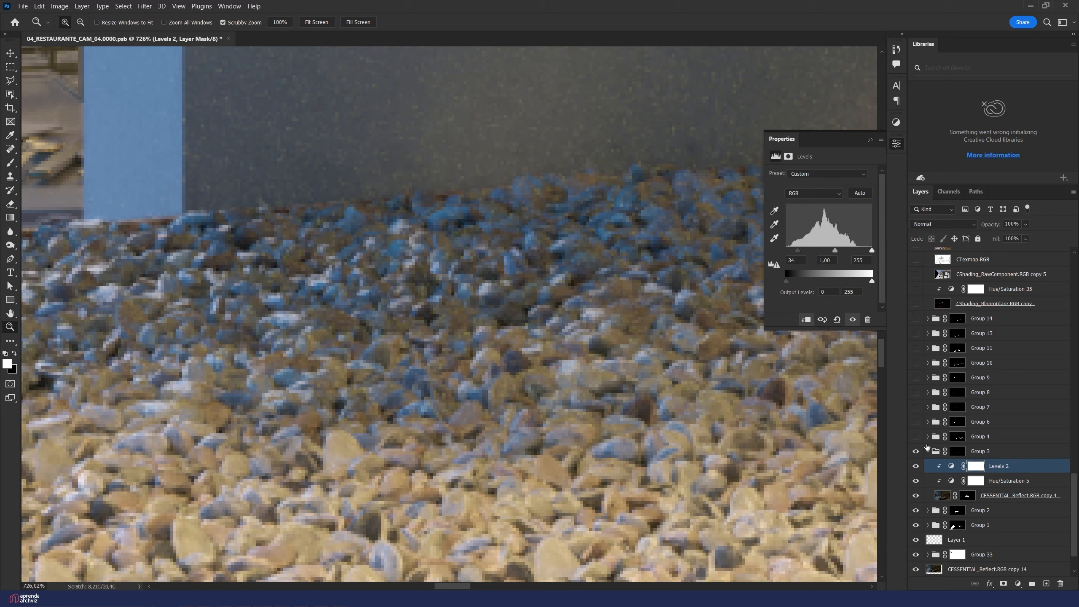
{"action": "left_click", "coordinate": [915, 496]}
{"action": "left_click", "coordinate": [915, 496]}
{"action": "left_click", "coordinate": [915, 496]}
{"action": "left_click", "coordinate": [915, 495]}
{"action": "left_click", "coordinate": [915, 496]}
{"action": "left_click", "coordinate": [915, 496]}
{"action": "left_click", "coordinate": [915, 496]}
{"action": "left_click", "coordinate": [915, 495]}
{"action": "left_click", "coordinate": [915, 496]}
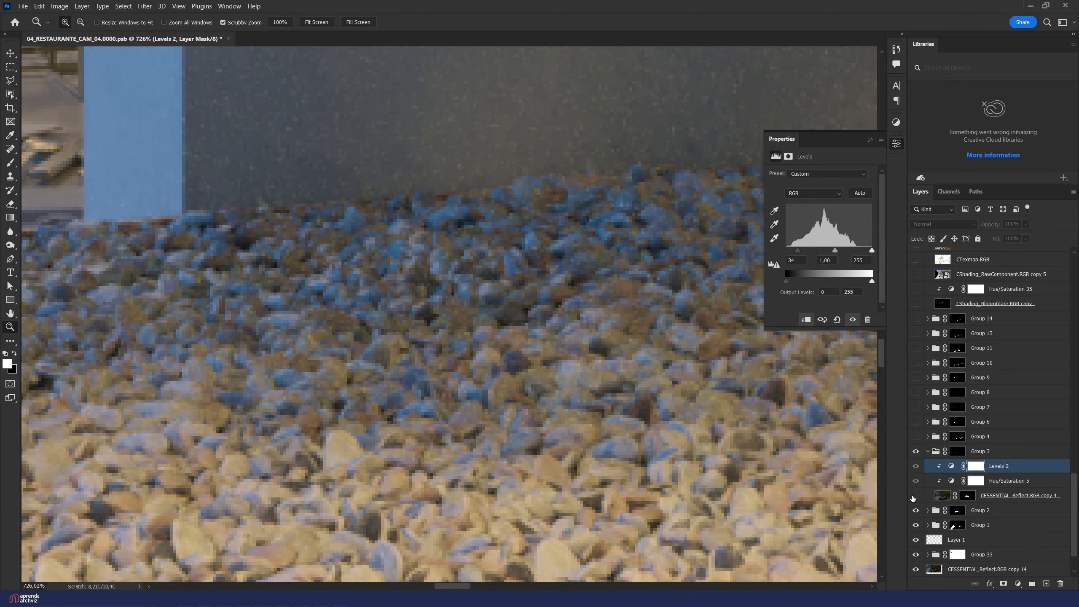
{"action": "left_click", "coordinate": [915, 496]}
{"action": "left_click", "coordinate": [915, 496]}
{"action": "left_click", "coordinate": [915, 495]}
Step: Collapse Group 3 and the Elements group in the layer stack
{"action": "key", "text": "ctrl+minus"}
{"action": "key", "text": "ctrl+minus"}
{"action": "key", "text": "ctrl+minus"}
{"action": "key", "text": "ctrl+minus"}
{"action": "key", "text": "ctrl+minus"}
{"action": "key", "text": "ctrl+minus"}
{"action": "key", "text": "ctrl+minus"}
{"action": "key", "text": "ctrl+minus"}
{"action": "key", "text": "ctrl+minus"}
{"action": "key", "text": "ctrl+minus"}
{"action": "key", "text": "ctrl+minus"}
{"action": "key", "text": "ctrl+minus"}
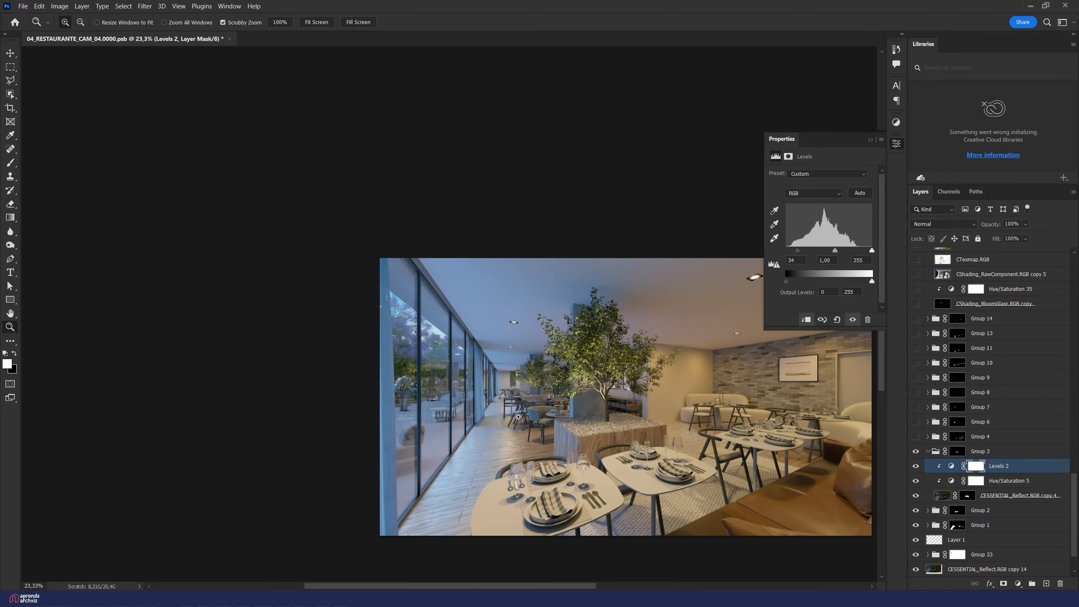
{"action": "key", "text": "ctrl+plus"}
{"action": "left_click", "coordinate": [929, 451]}
{"action": "left_click", "coordinate": [494, 350]}
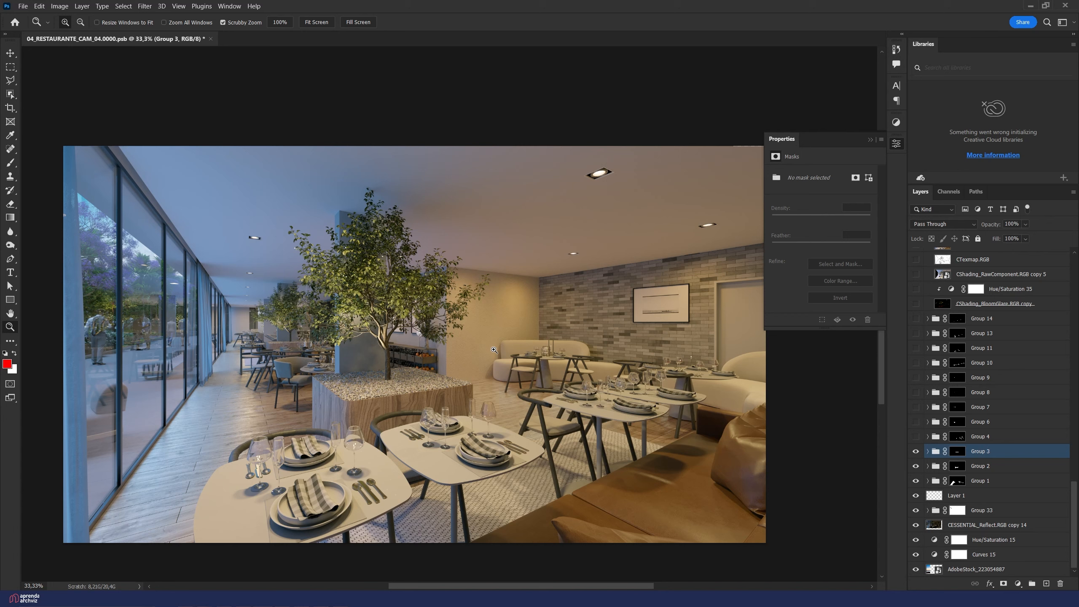
{"action": "scroll", "coordinate": [996, 359], "scroll_direction": "up", "scroll_amount": 10}
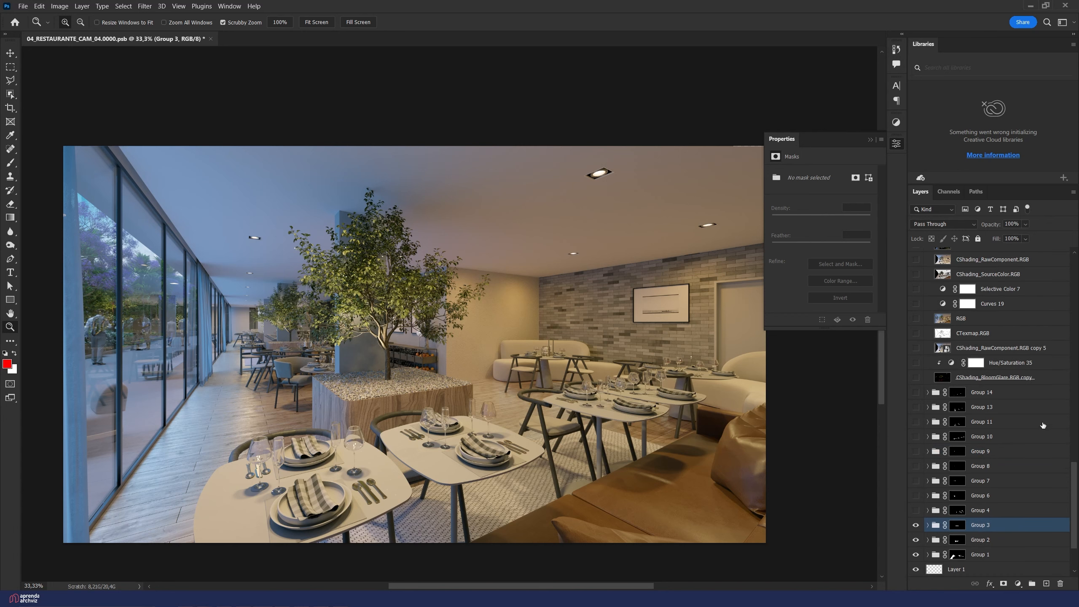
{"action": "scroll", "coordinate": [996, 359], "scroll_direction": "up", "scroll_amount": 5}
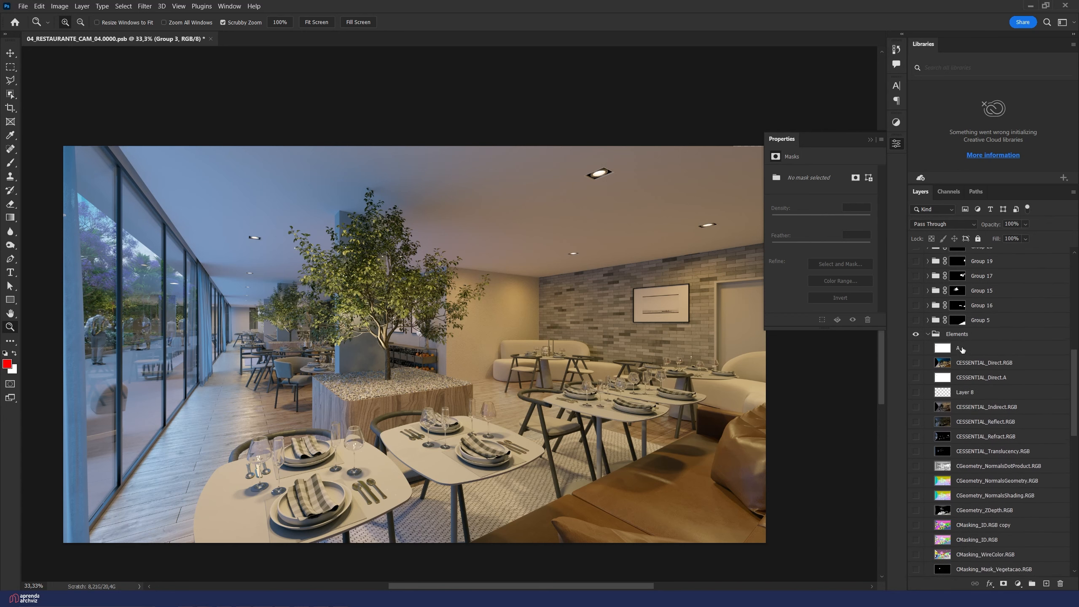
{"action": "left_click", "coordinate": [928, 378]}
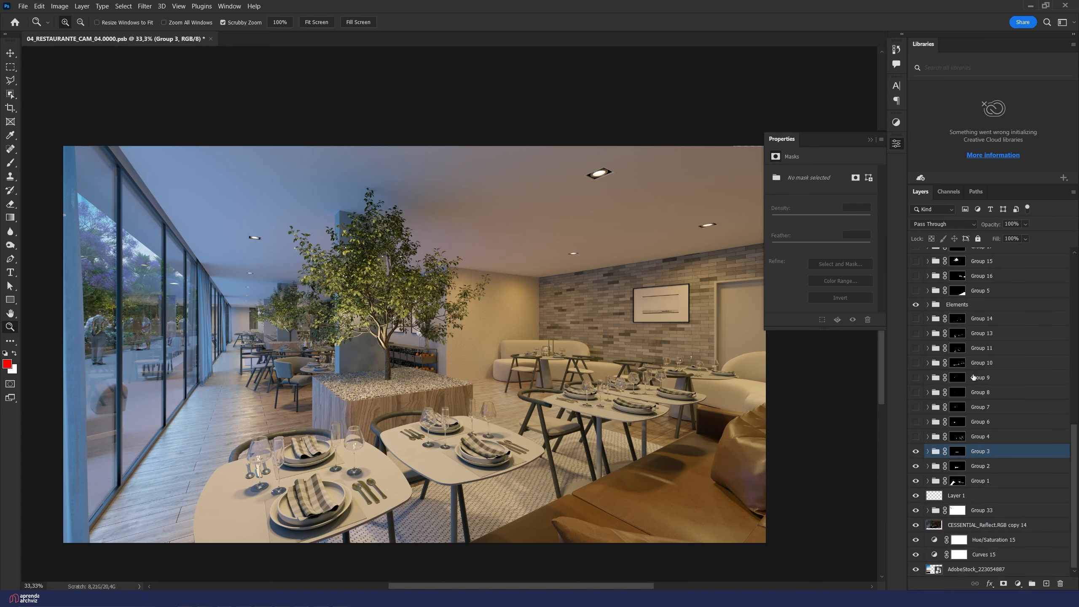
{"action": "scroll", "coordinate": [935, 382], "scroll_direction": "down", "scroll_amount": 3}
Step: Preview the effects of Group 4, Group 6 and Group 7 on the image and hide the three groups again
{"action": "left_click", "coordinate": [916, 437]}
{"action": "left_click", "coordinate": [916, 437]}
{"action": "left_click", "coordinate": [915, 437]}
{"action": "left_click", "coordinate": [916, 437]}
{"action": "left_click", "coordinate": [915, 437]}
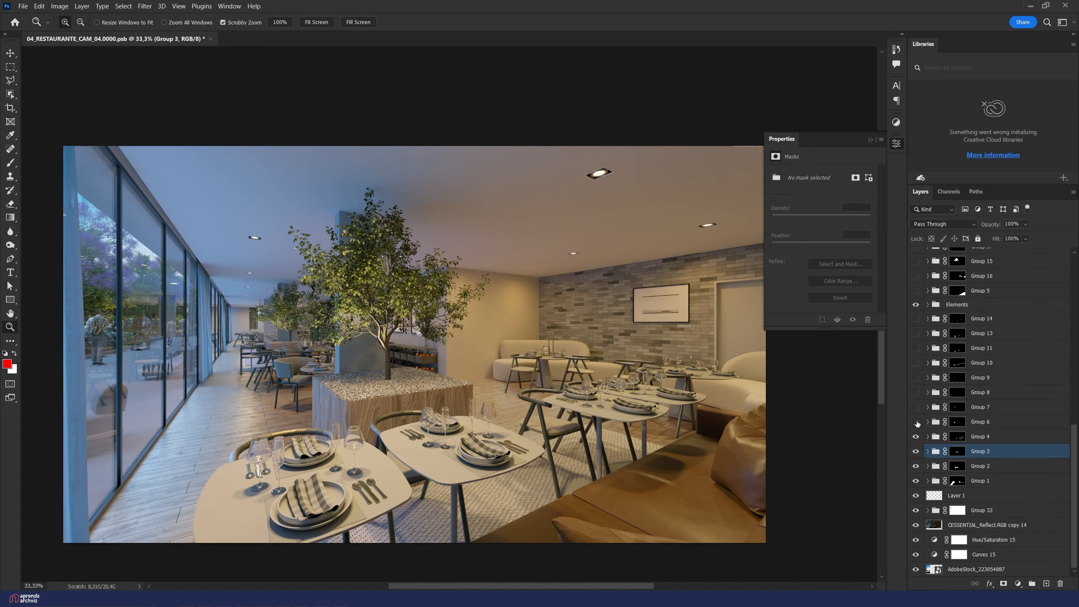
{"action": "left_click", "coordinate": [915, 421]}
{"action": "left_click", "coordinate": [916, 407]}
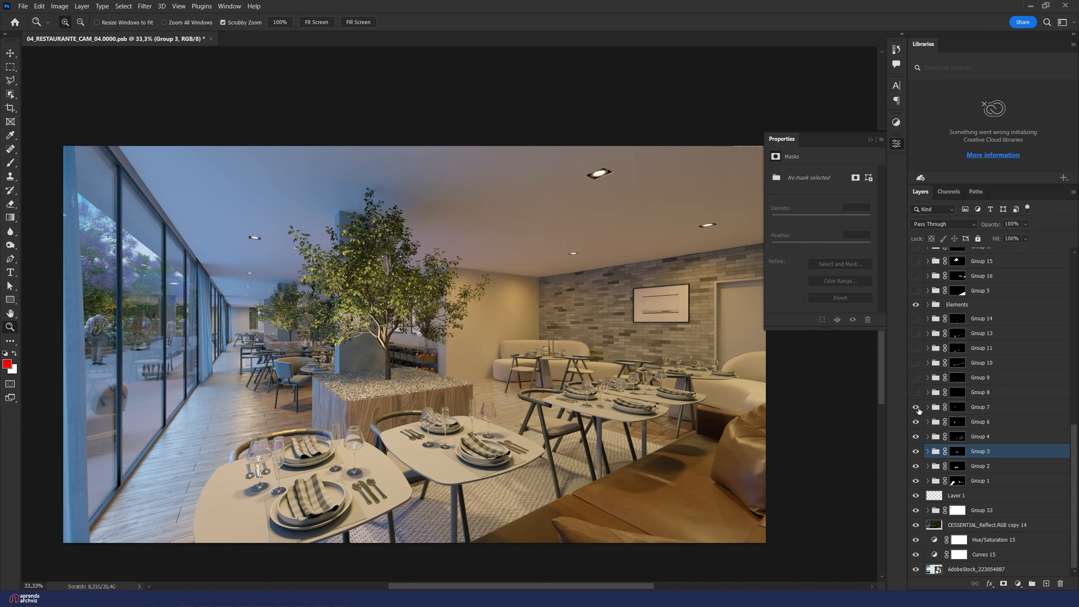
{"action": "left_click_drag", "start_coordinate": [916, 406], "coordinate": [919, 433]}
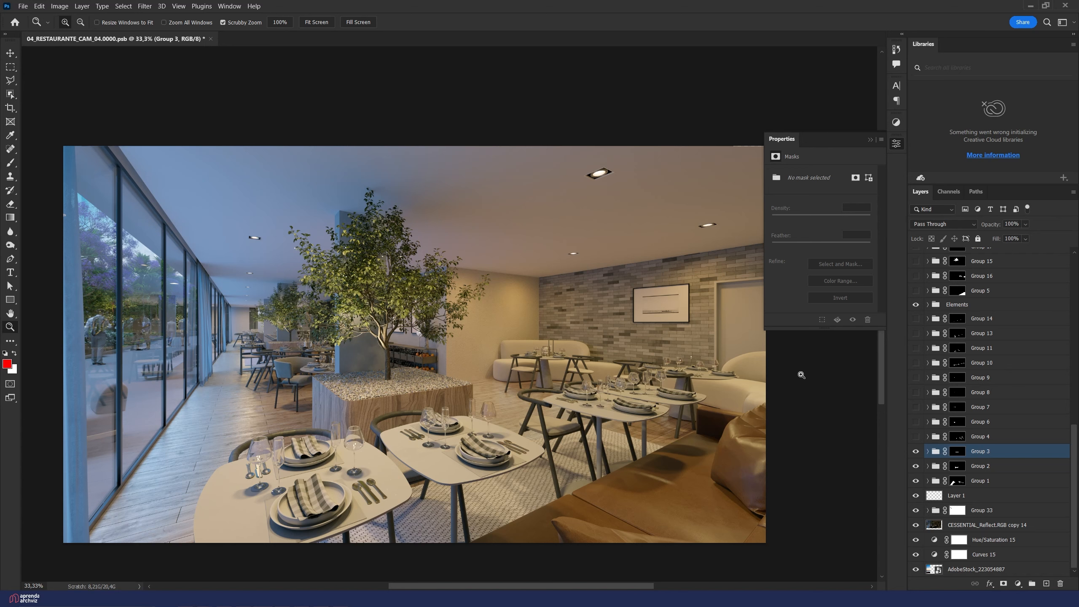
Step: Compare the image with and without Group 3 and look through the remaining groups in the layer stack
{"action": "left_click", "coordinate": [916, 456]}
{"action": "left_click", "coordinate": [916, 455]}
{"action": "left_click", "coordinate": [916, 454]}
{"action": "left_click", "coordinate": [916, 454]}
{"action": "scroll", "coordinate": [1036, 353], "scroll_direction": "up", "scroll_amount": 4}
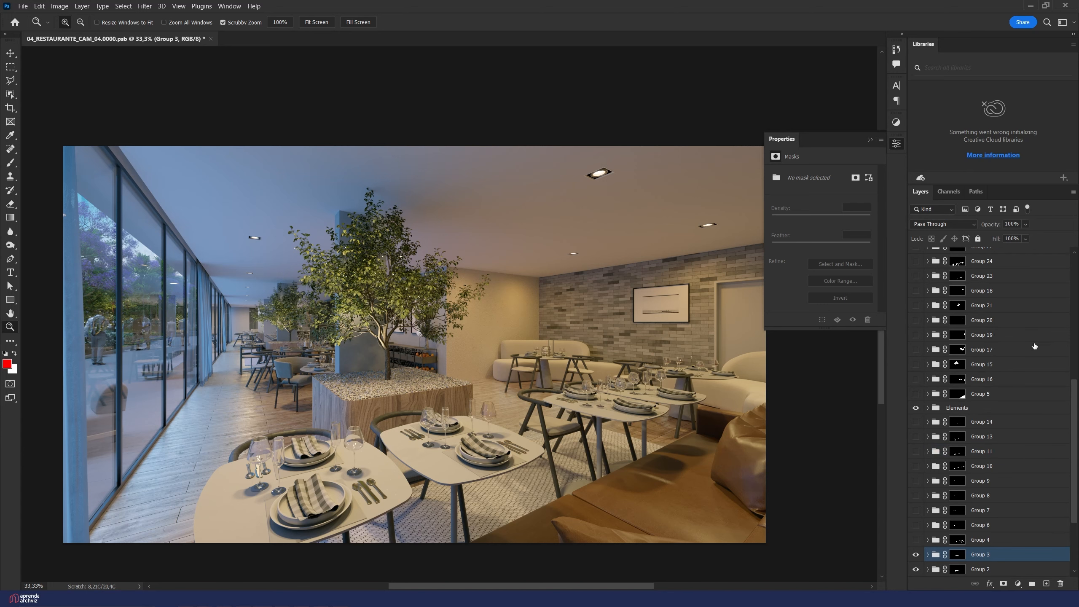
{"action": "scroll", "coordinate": [1037, 338], "scroll_direction": "up", "scroll_amount": 9}
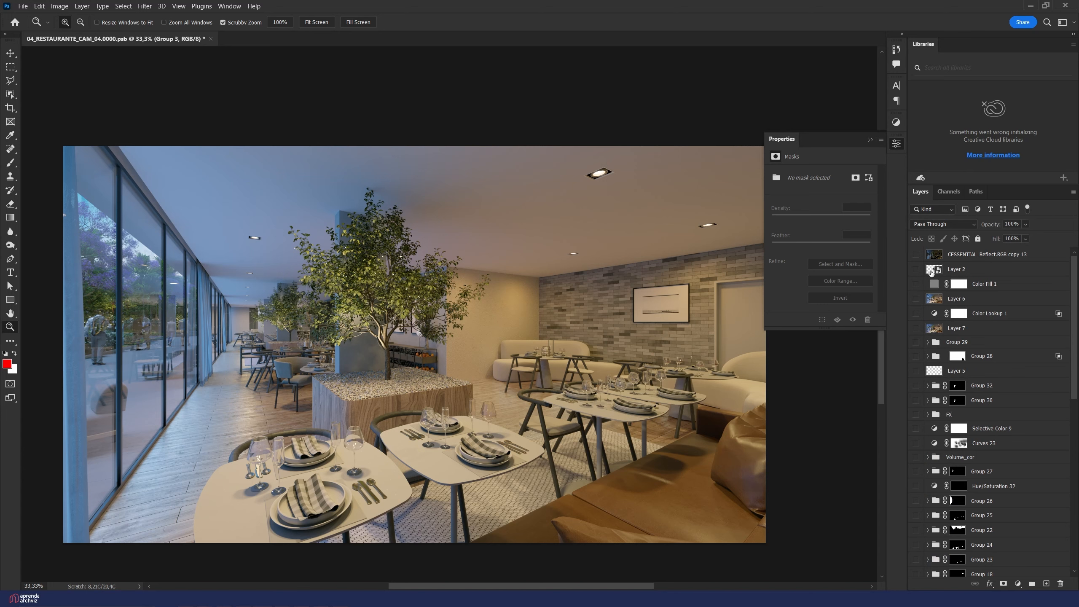
{"action": "scroll", "coordinate": [937, 305], "scroll_direction": "down", "scroll_amount": 12}
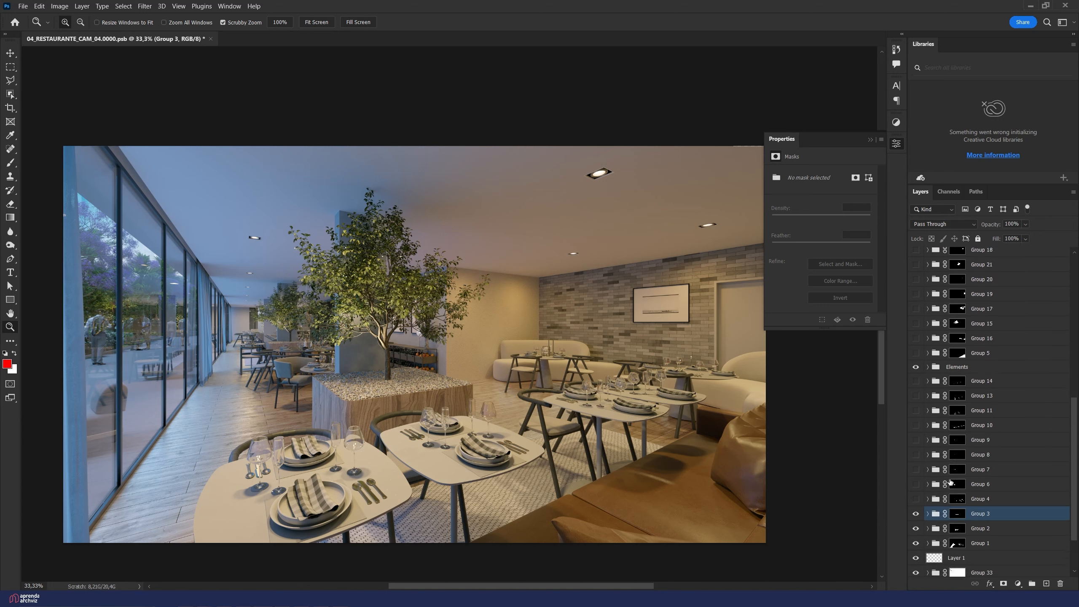
Step: Expand the Elements group, then show and select the CESSENTIAL_Reflect.RGB pass
{"action": "left_click", "coordinate": [925, 339]}
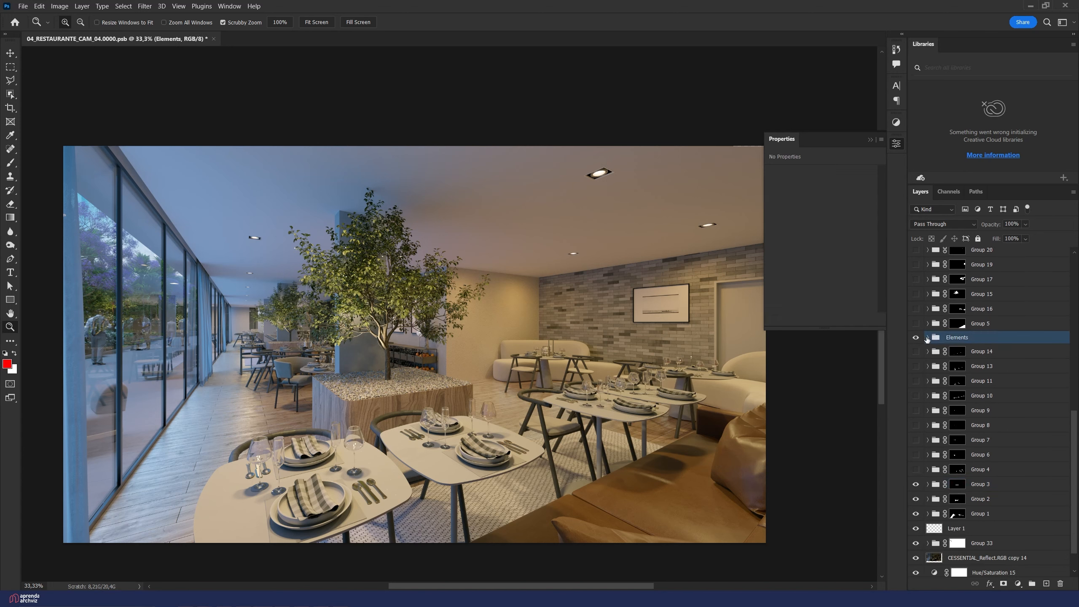
{"action": "left_click", "coordinate": [928, 338]}
{"action": "scroll", "coordinate": [926, 374], "scroll_direction": "down", "scroll_amount": 1}
{"action": "left_click", "coordinate": [916, 411]}
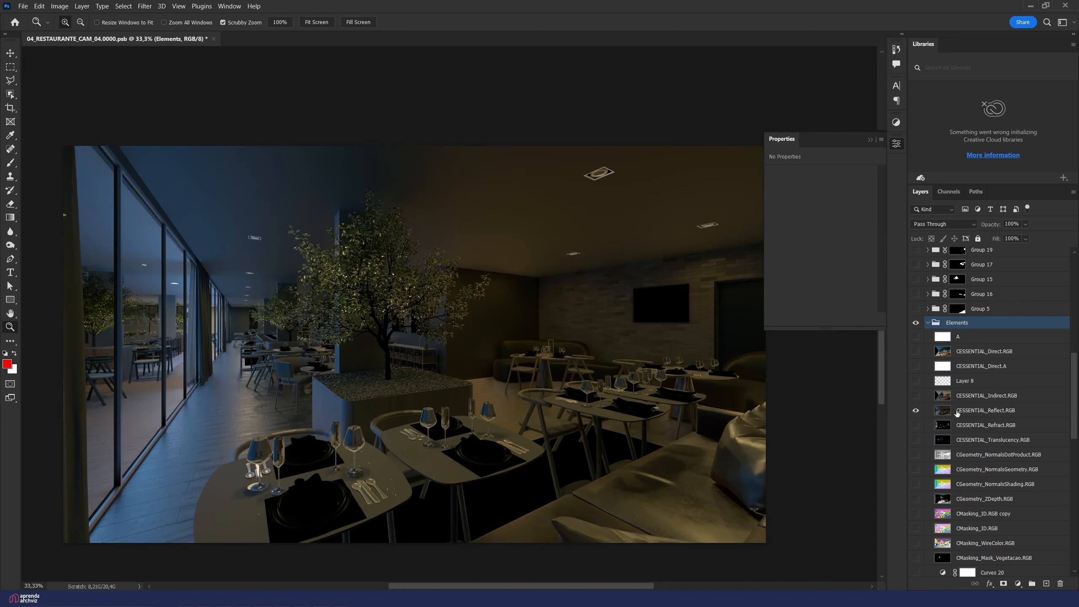
{"action": "left_click", "coordinate": [958, 410]}
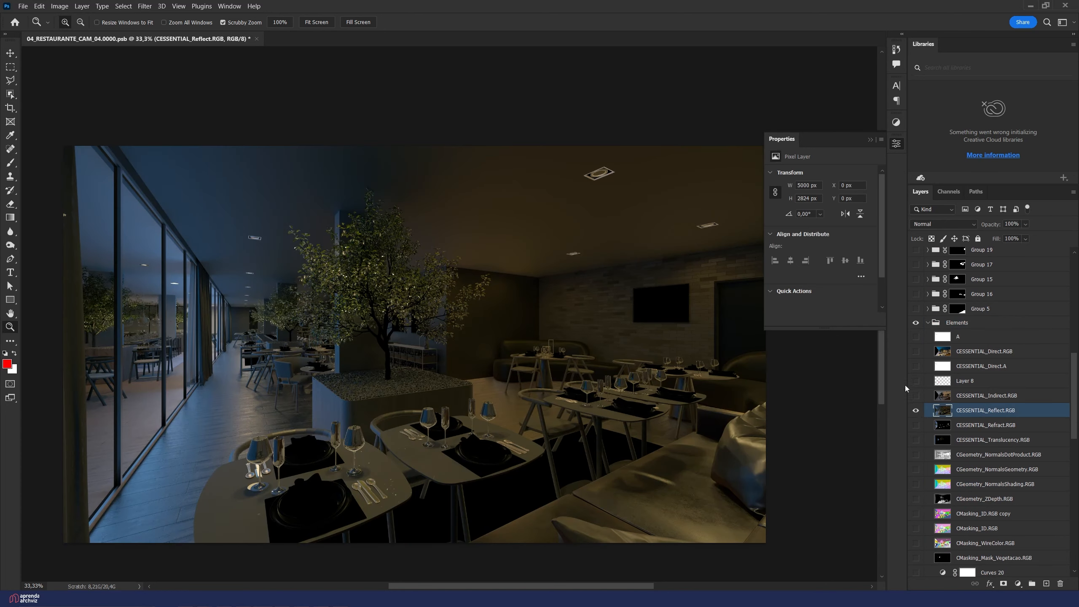
Step: Hide the CESSENTIAL_Reflect.RGB pass and show the CShading_SourceColor.RGB pass instead
{"action": "left_click", "coordinate": [916, 410]}
{"action": "scroll", "coordinate": [932, 470], "scroll_direction": "down", "scroll_amount": 5}
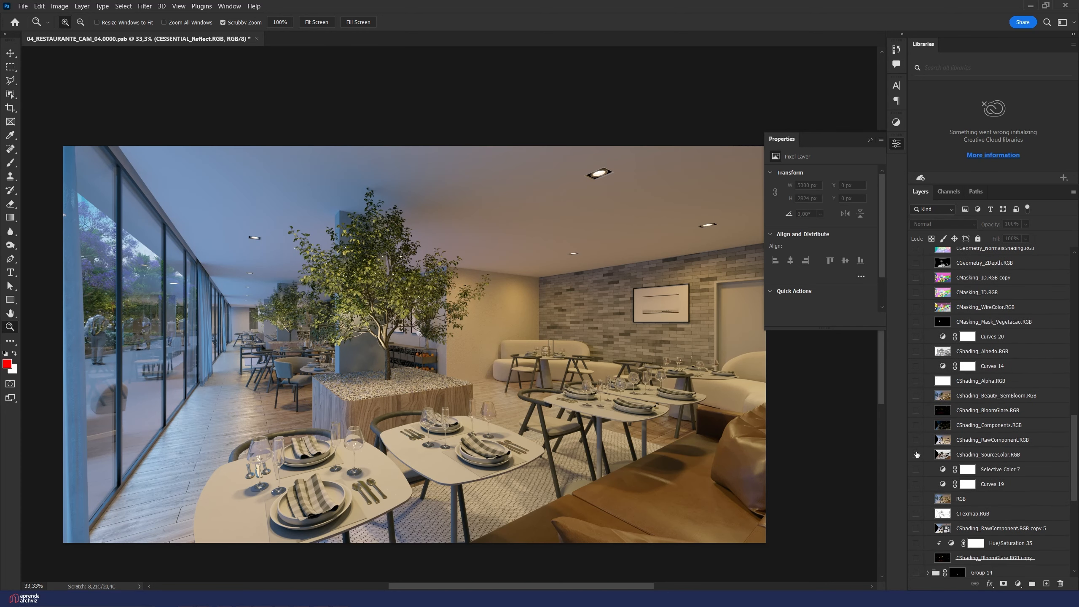
{"action": "left_click", "coordinate": [915, 455]}
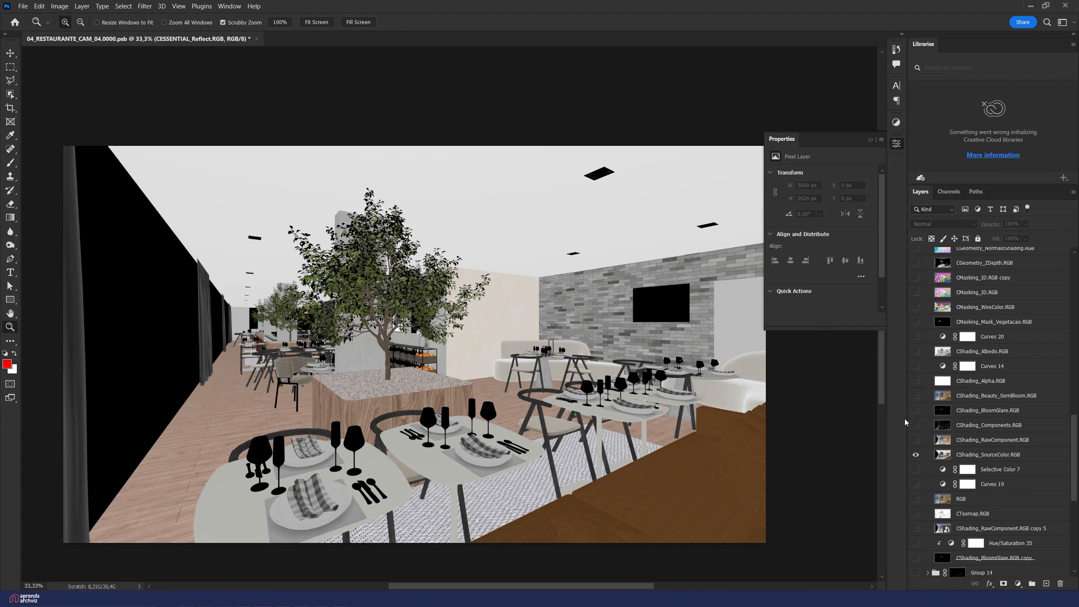
Step: Hide the CShading_SourceColor.RGB pass and preview the CShading_Beauty_SemBloom.RGB pass on and off
{"action": "scroll", "coordinate": [926, 468], "scroll_direction": "up", "scroll_amount": 2}
{"action": "left_click", "coordinate": [915, 514]}
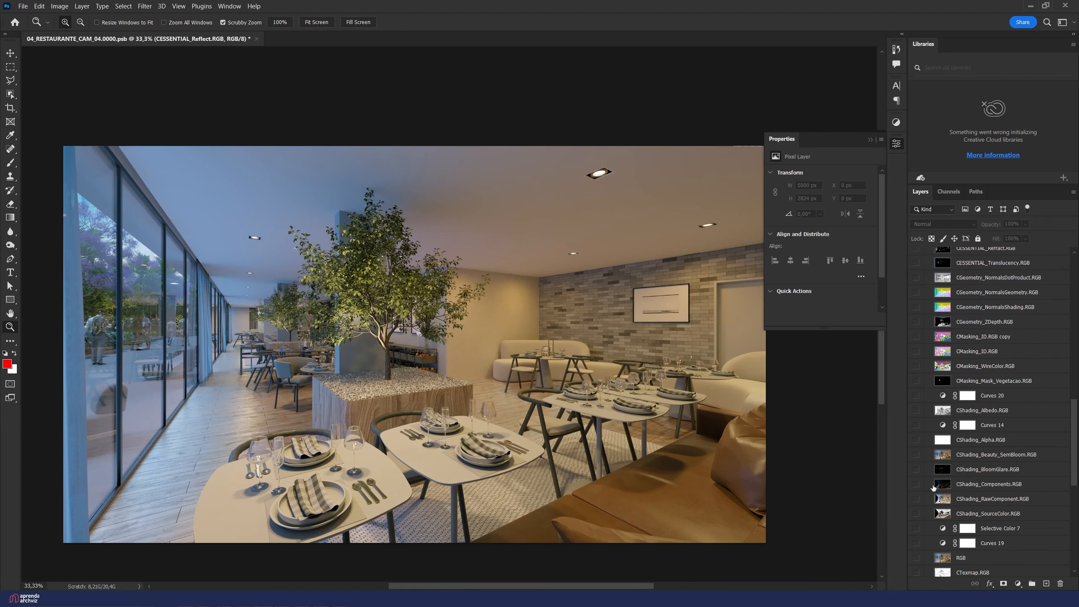
{"action": "left_click", "coordinate": [918, 454]}
{"action": "left_click", "coordinate": [918, 454]}
{"action": "left_click", "coordinate": [918, 454]}
{"action": "left_click", "coordinate": [917, 454]}
Step: Collapse the Elements group, expand Group 4 and inspect its layer mask on its own
{"action": "scroll", "coordinate": [923, 370], "scroll_direction": "up", "scroll_amount": 5}
{"action": "left_click", "coordinate": [927, 280]}
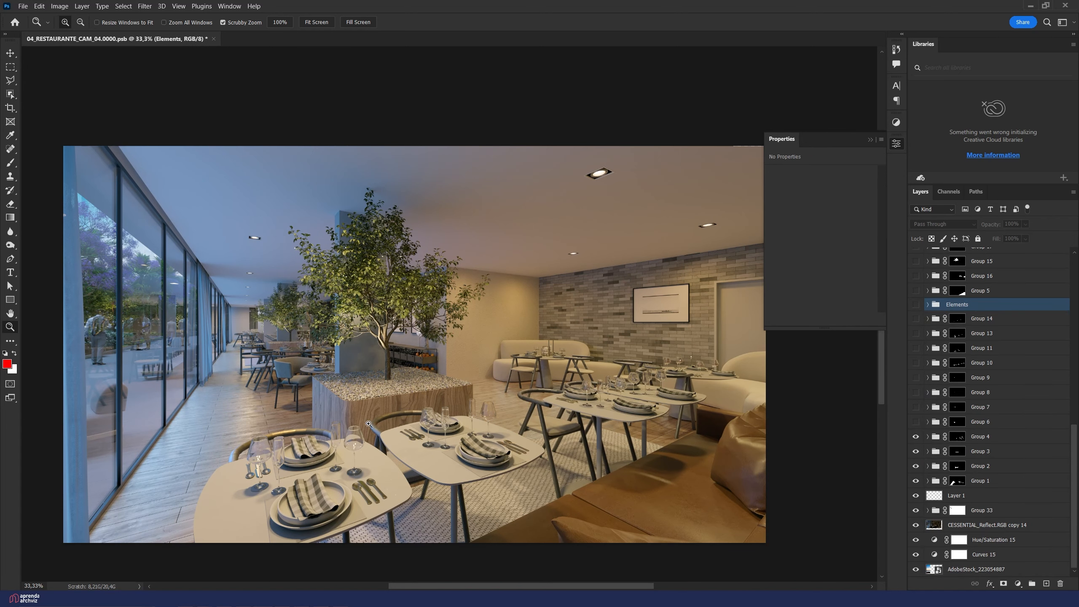
{"action": "left_click", "coordinate": [928, 438]}
{"action": "left_click", "coordinate": [957, 437], "text": "alt"}
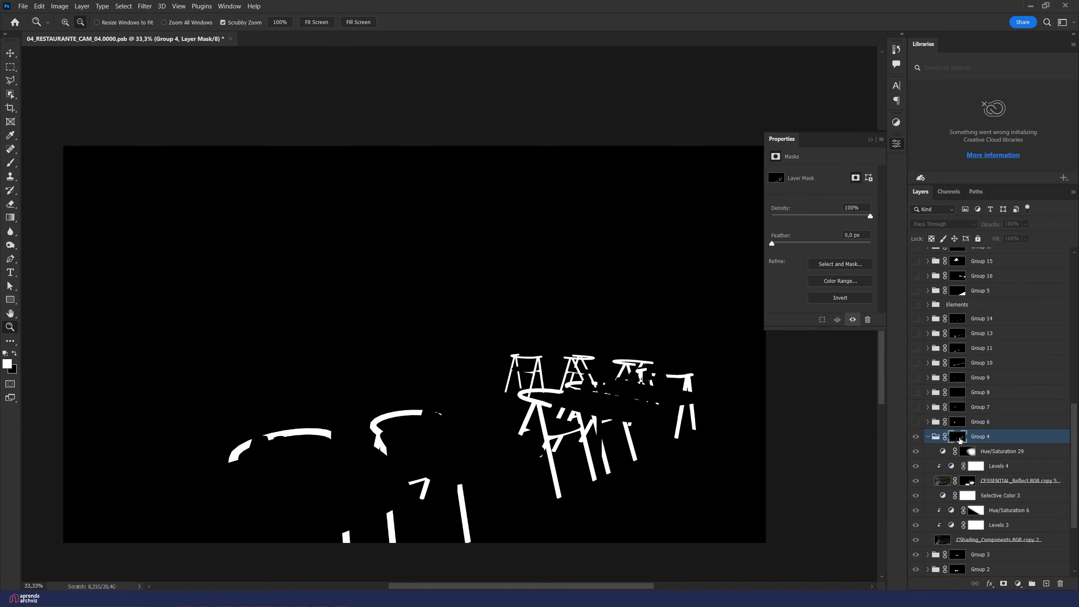
{"action": "left_click", "coordinate": [957, 437], "text": "alt"}
Step: Hide the layers inside Group 4, leaving only its CShading_Components.RGB copy 2 layer visible
{"action": "left_click_drag", "start_coordinate": [914, 455], "coordinate": [916, 528]}
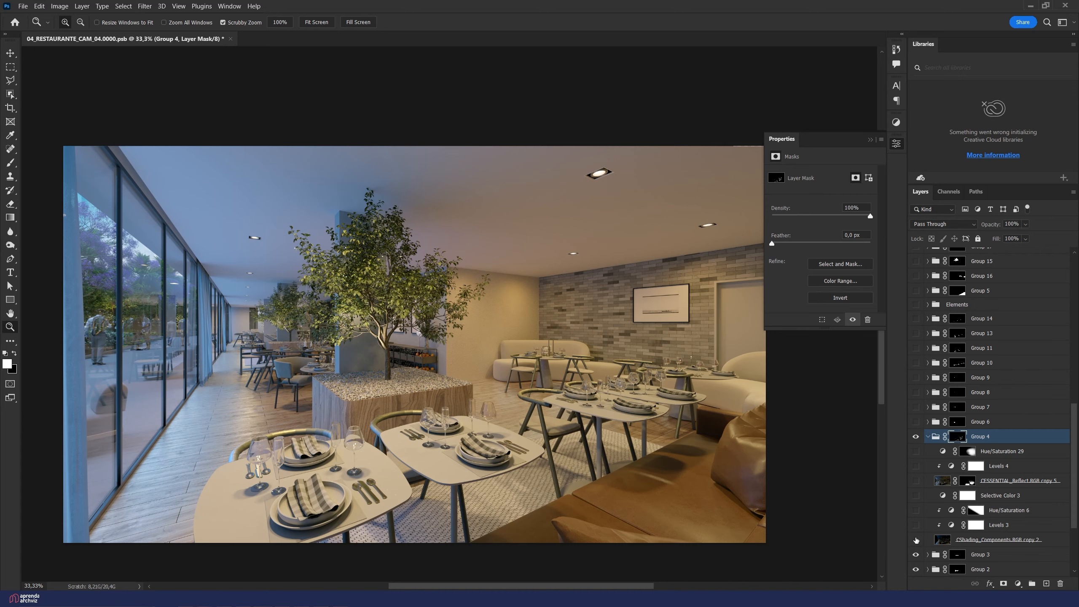
{"action": "left_click", "coordinate": [916, 539]}
{"action": "scroll", "coordinate": [666, 414], "scroll_direction": "up", "scroll_amount": 5}
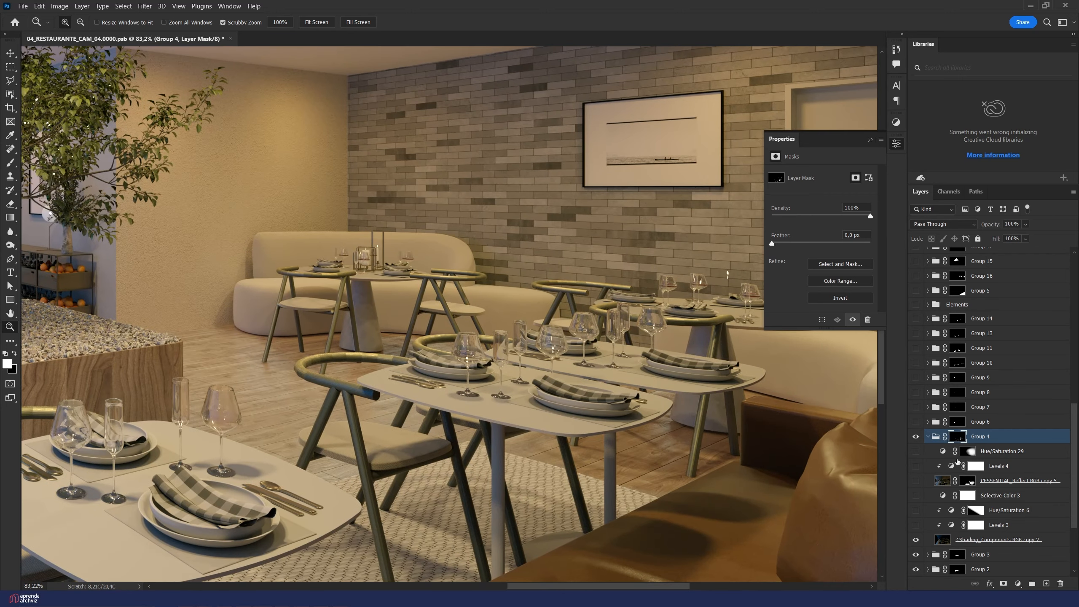
Step: Duplicate Group 4's CShading_Components layer above the group, set the copy to Normal blending to inspect the pass, and hide it
{"action": "left_click", "coordinate": [1007, 540]}
{"action": "left_click_drag", "start_coordinate": [1007, 539], "coordinate": [1000, 432]}
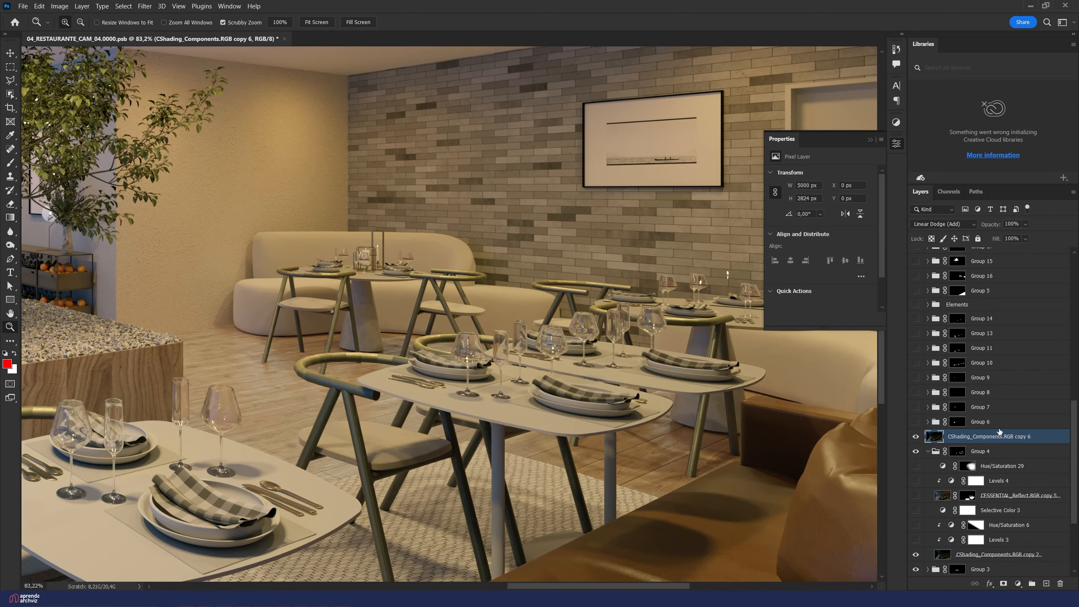
{"action": "left_click", "coordinate": [943, 223]}
{"action": "left_click", "coordinate": [926, 233]}
{"action": "left_click_drag", "start_coordinate": [461, 343], "coordinate": [332, 352]}
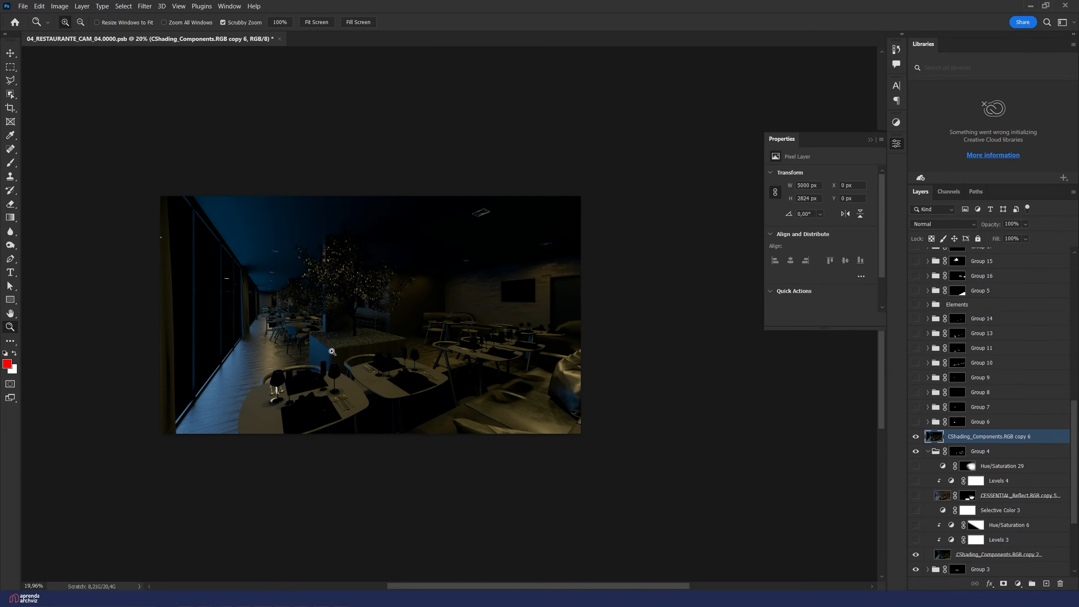
{"action": "scroll", "coordinate": [332, 351], "scroll_direction": "up", "scroll_amount": 3}
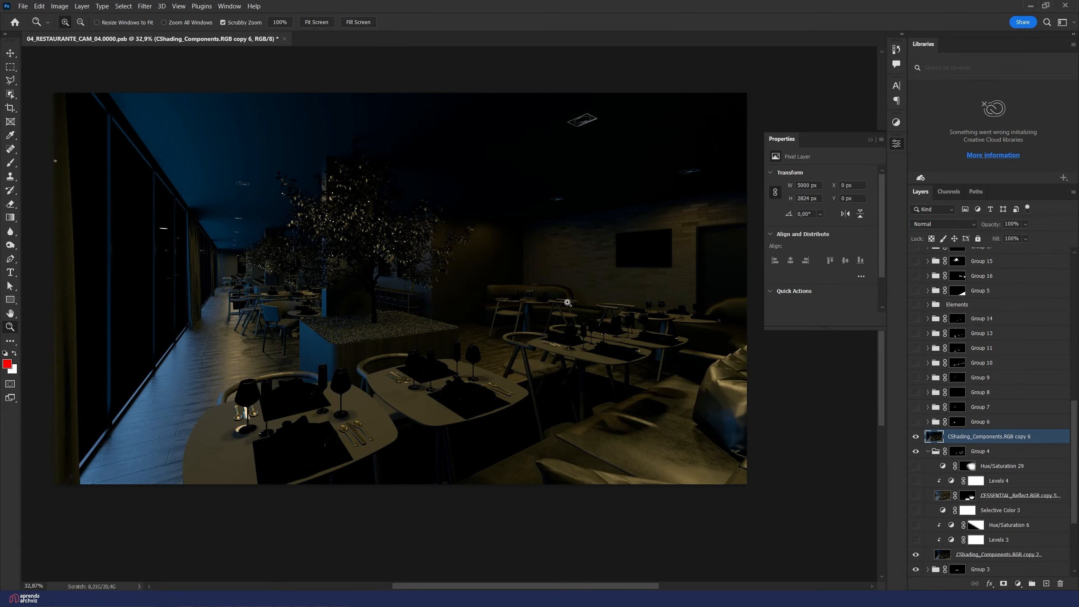
{"action": "scroll", "coordinate": [515, 341], "scroll_direction": "up", "scroll_amount": 6}
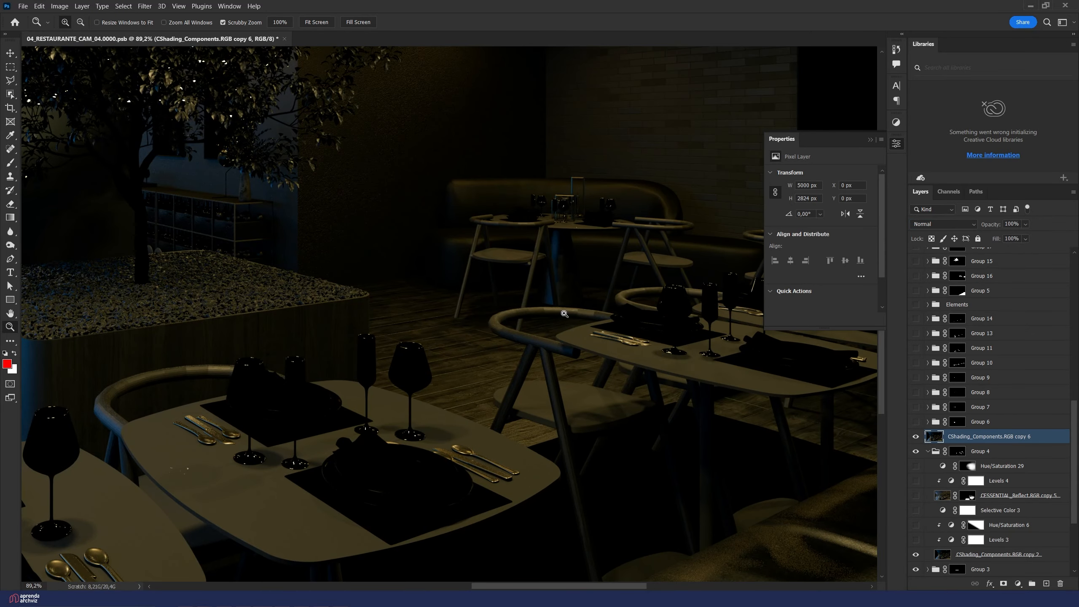
{"action": "left_click", "coordinate": [915, 436]}
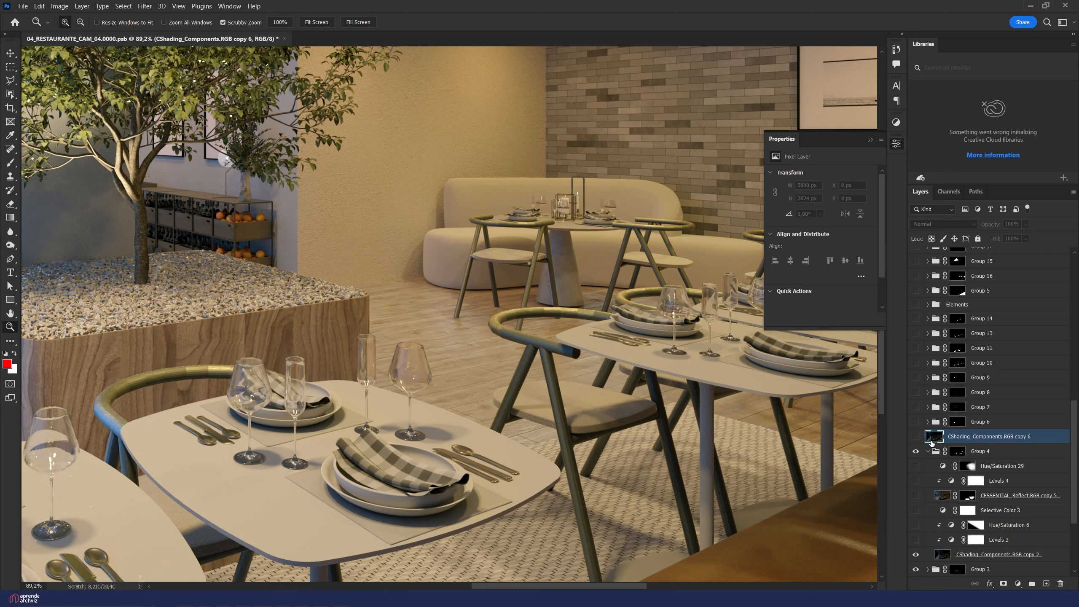
Step: Select CShading_Components.RGB copy 2 in Group 4 and compare the chairs with and without it
{"action": "left_click", "coordinate": [961, 555]}
{"action": "left_click", "coordinate": [915, 554]}
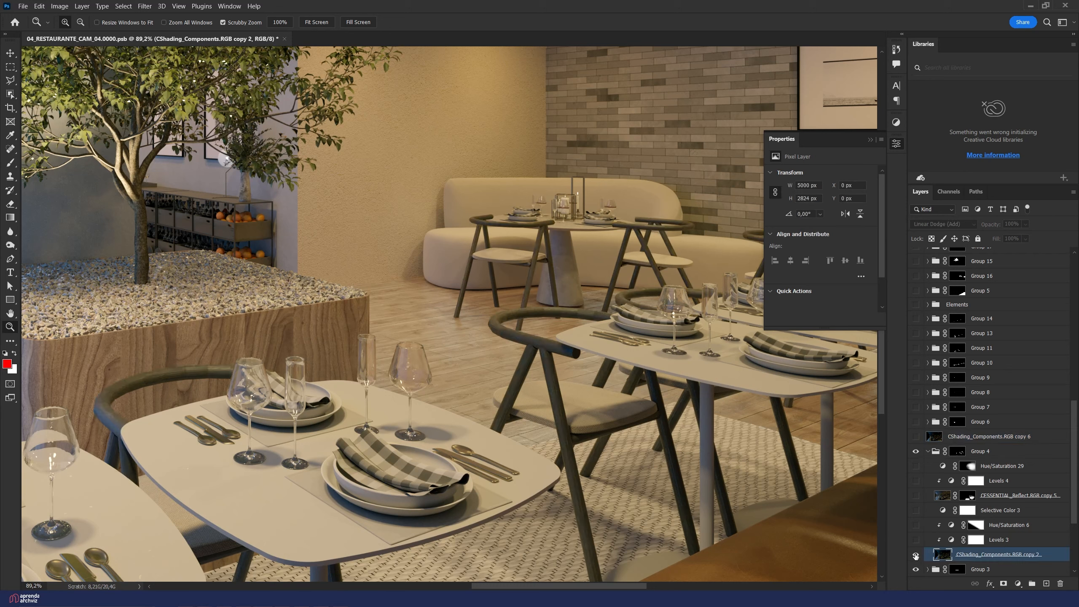
{"action": "left_click", "coordinate": [915, 555]}
{"action": "left_click", "coordinate": [916, 554]}
{"action": "left_click", "coordinate": [915, 554]}
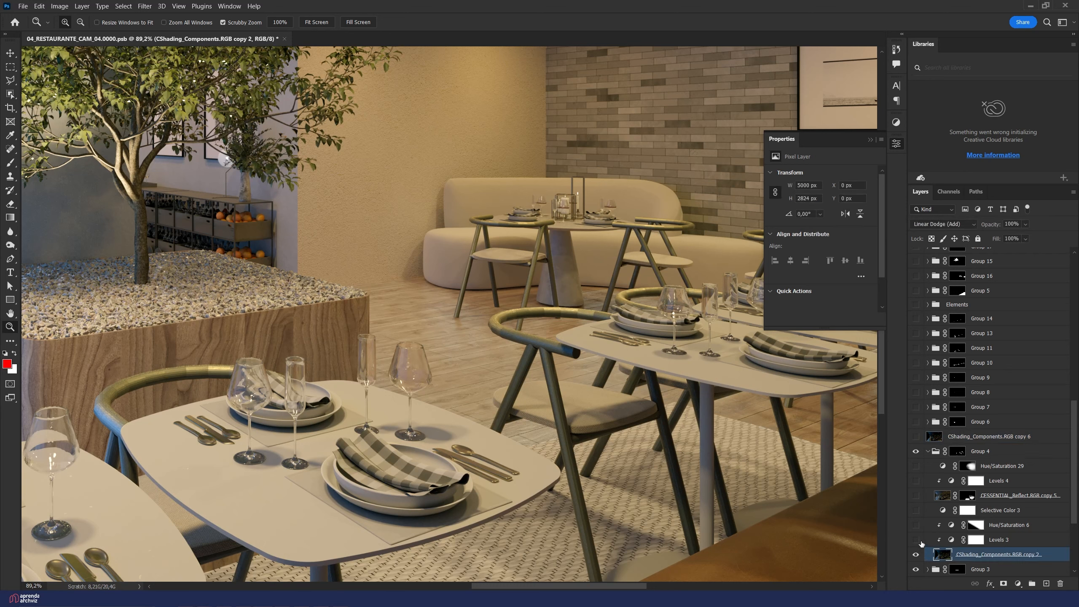
Step: Show Levels 3 and Hue/Saturation 6 in Group 4, and review the Hue/Saturation 6 effect and its mask
{"action": "left_click", "coordinate": [918, 540]}
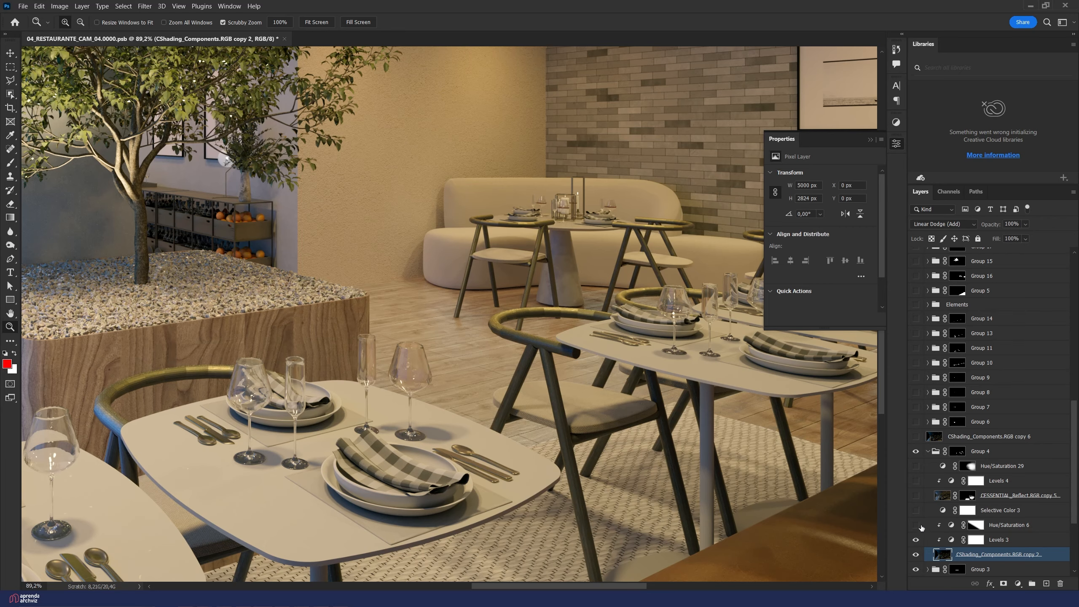
{"action": "left_click", "coordinate": [916, 525]}
{"action": "left_click_drag", "start_coordinate": [524, 280], "coordinate": [499, 379]}
{"action": "left_click", "coordinate": [956, 527]}
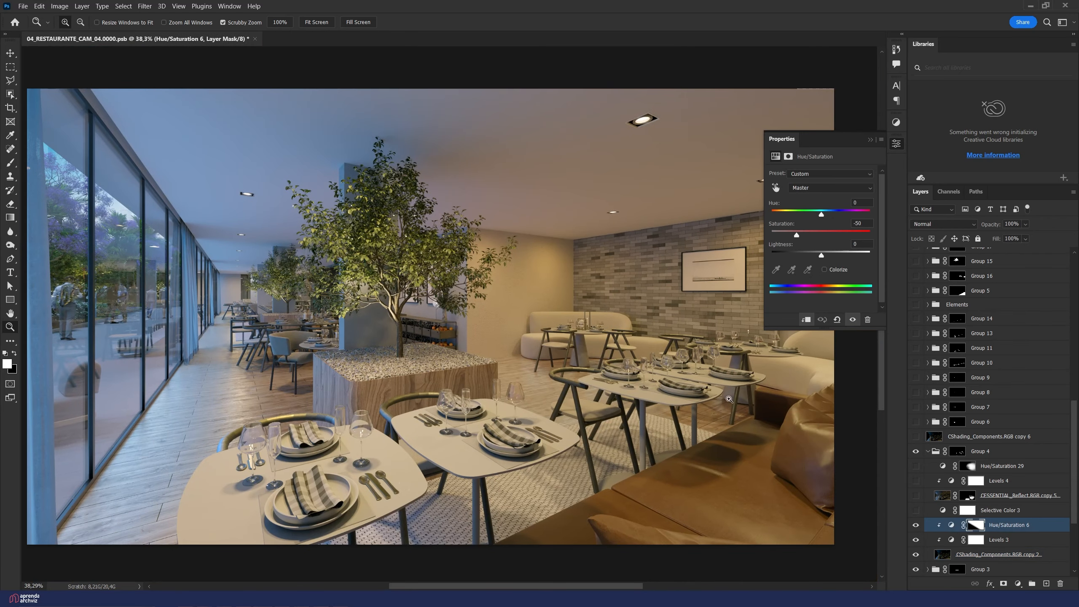
{"action": "left_click", "coordinate": [916, 526]}
{"action": "left_click", "coordinate": [916, 526]}
{"action": "left_click", "coordinate": [977, 525]}
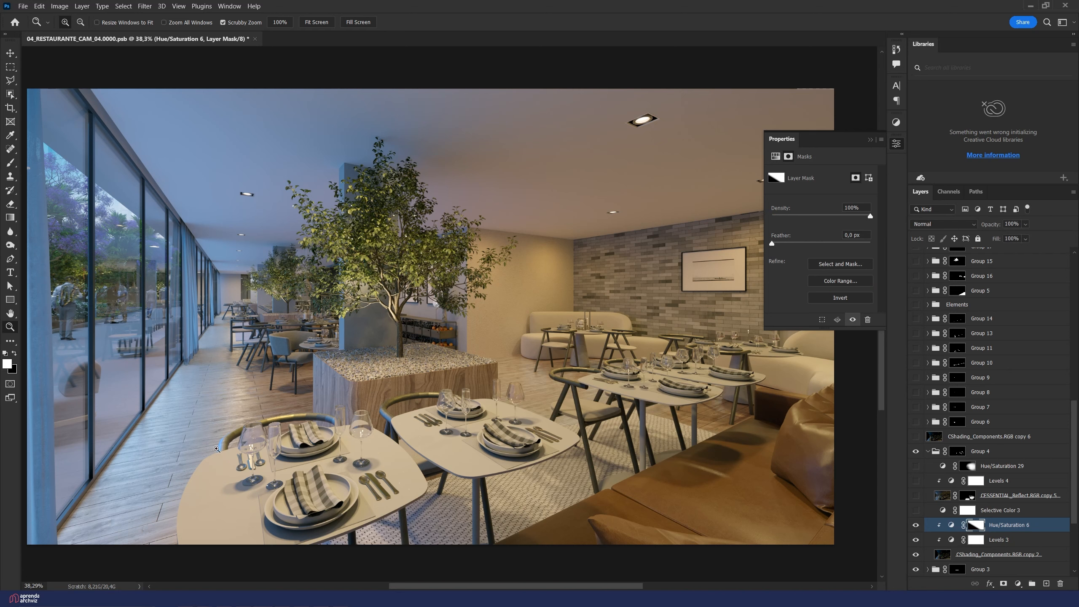
Step: Show the Selective Color 3 adjustment in Group 4 and check its effect on the chairs up close
{"action": "left_click", "coordinate": [921, 511]}
{"action": "left_click_drag", "start_coordinate": [630, 361], "coordinate": [638, 365]}
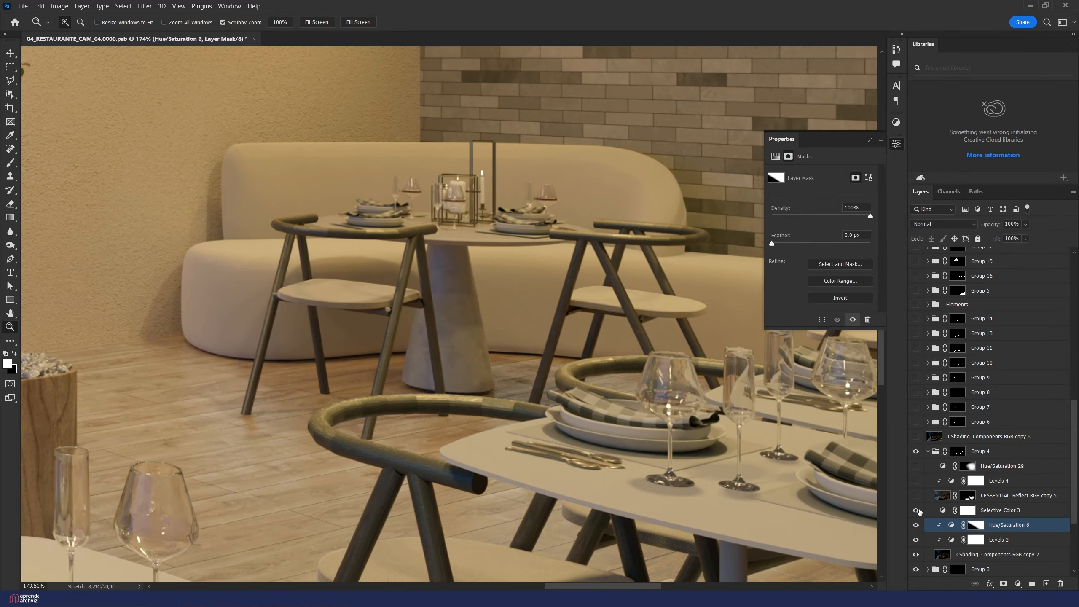
{"action": "left_click_drag", "start_coordinate": [699, 426], "coordinate": [459, 397]}
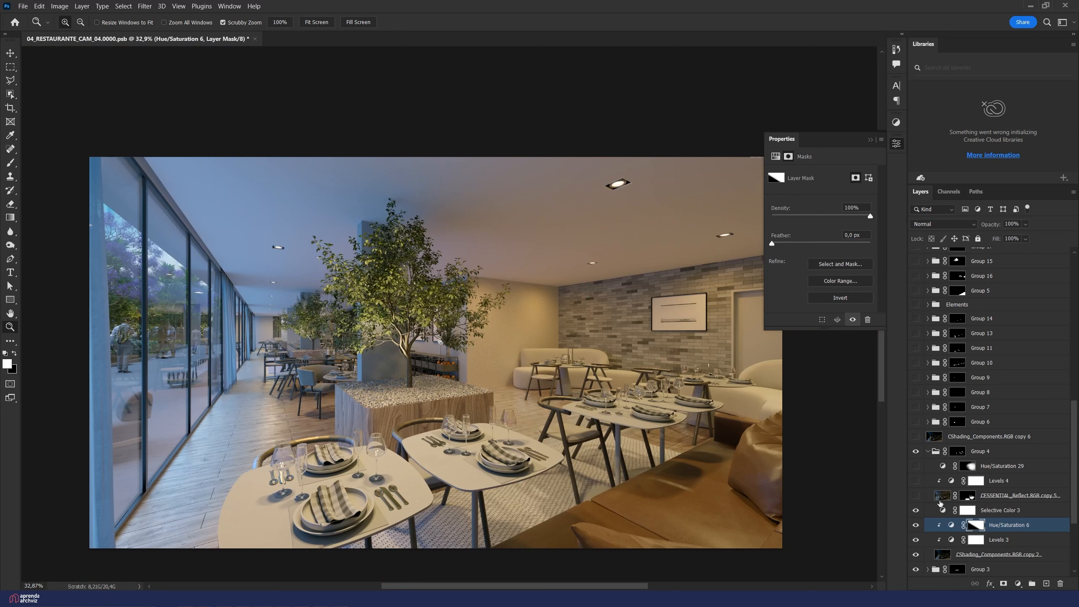
Step: Show Group 4's CESSENTIAL_Reflect.RGB copy and Levels 4, and compare the image with and without the reflection layer
{"action": "left_click", "coordinate": [915, 496]}
{"action": "left_click", "coordinate": [916, 495]}
{"action": "left_click", "coordinate": [915, 480]}
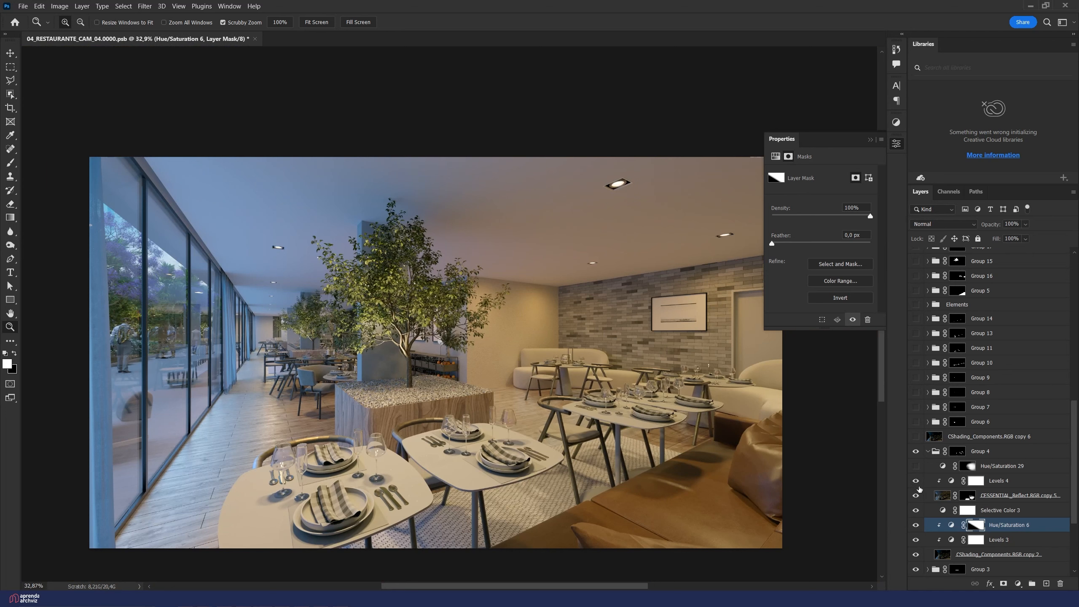
{"action": "left_click", "coordinate": [916, 495]}
{"action": "left_click", "coordinate": [916, 495]}
{"action": "left_click", "coordinate": [916, 495]}
{"action": "left_click", "coordinate": [915, 496]}
Step: Show Hue/Saturation 29 in Group 4 and compare the image with and without Selective Color 3 and the reflection layer
{"action": "left_click", "coordinate": [915, 466]}
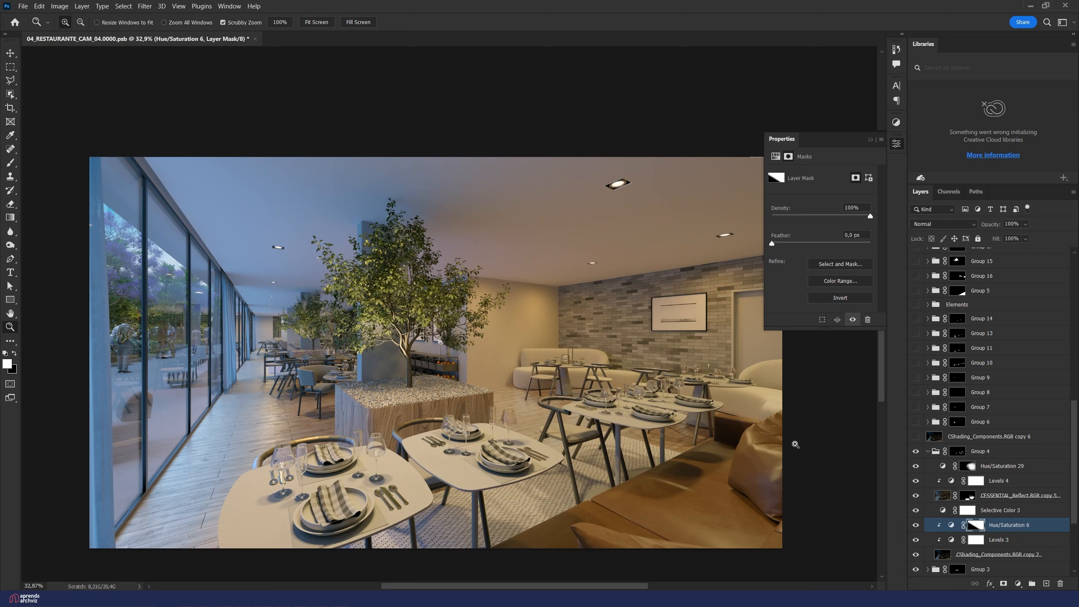
{"action": "left_click", "coordinate": [916, 511]}
{"action": "left_click", "coordinate": [916, 510]}
{"action": "left_click", "coordinate": [915, 496]}
{"action": "left_click", "coordinate": [916, 495]}
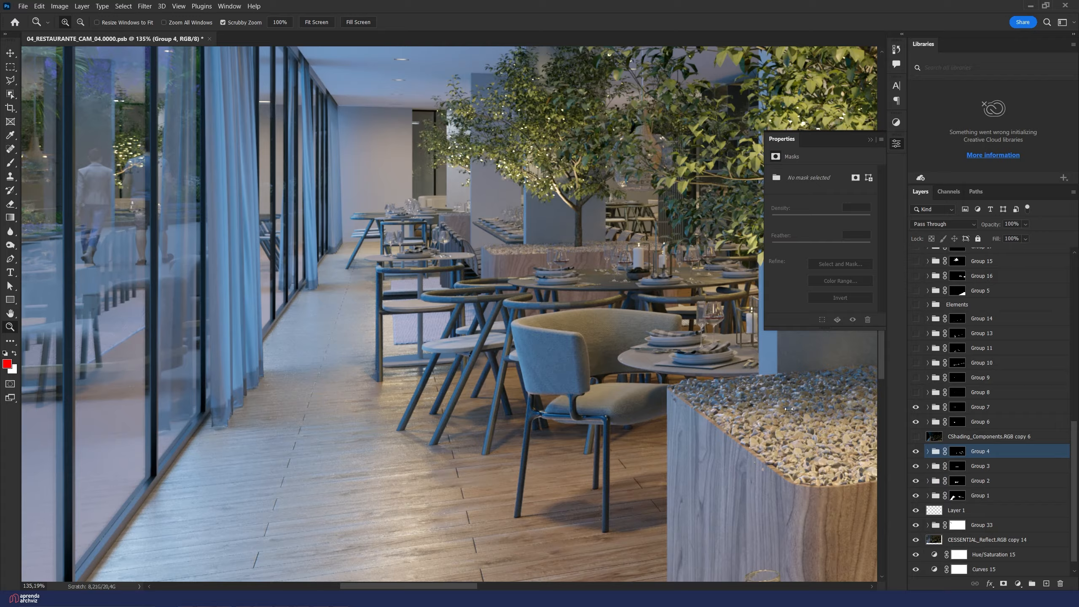
Step: Delete the CShading_Components.RGB copy 6 layer above Group 4 and select the Group 4 mask
{"action": "scroll", "coordinate": [477, 374], "scroll_direction": "down", "scroll_amount": 2}
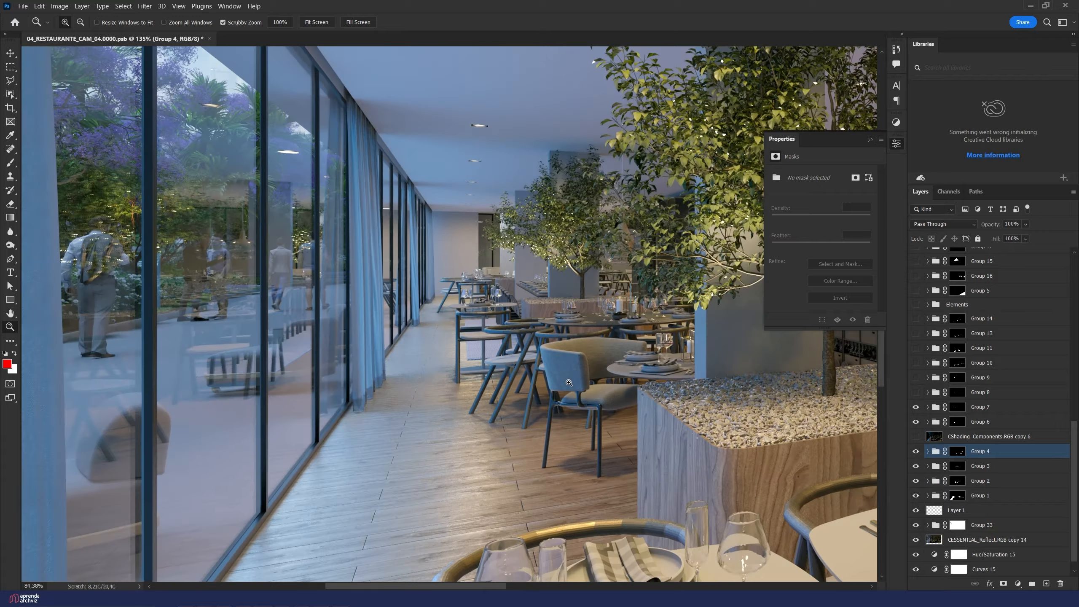
{"action": "scroll", "coordinate": [477, 374], "scroll_direction": "up", "scroll_amount": 6}
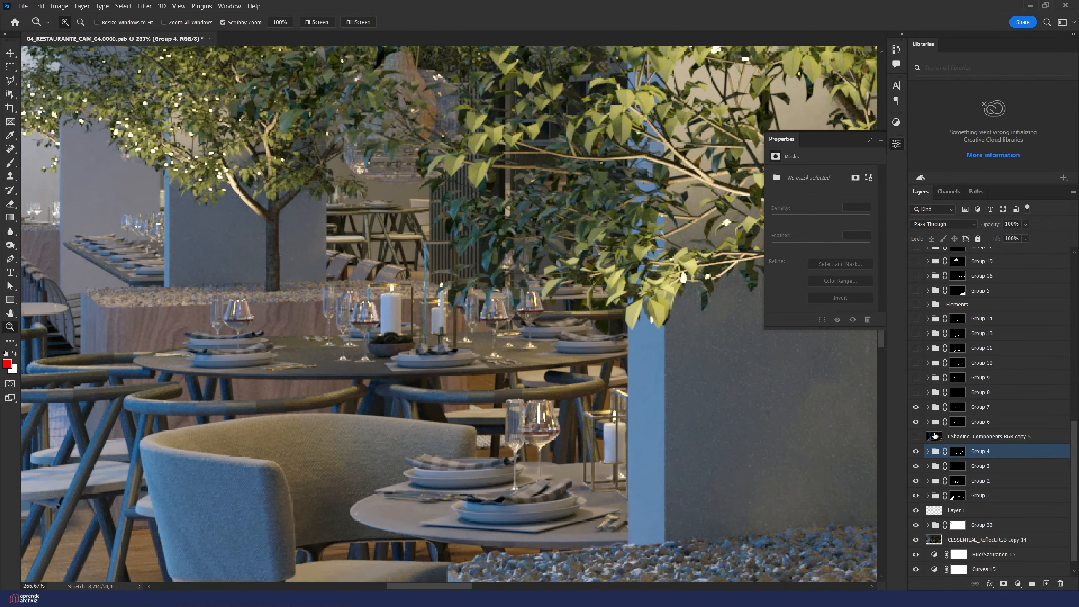
{"action": "left_click", "coordinate": [935, 435]}
{"action": "key", "text": "Delete"}
{"action": "left_click", "coordinate": [957, 436]}
{"action": "key", "text": "d"}
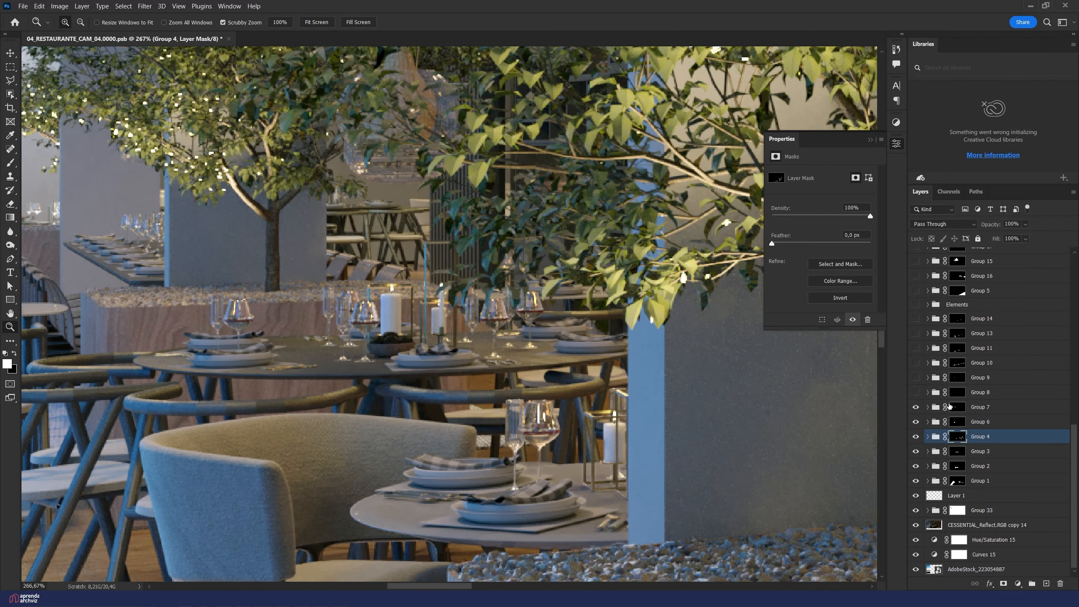
Step: Inspect the Group 7 layer mask on its own and hide Group 7
{"action": "left_click", "coordinate": [954, 407]}
{"action": "left_click", "coordinate": [954, 407], "text": "alt"}
{"action": "left_click", "coordinate": [954, 407], "text": "alt"}
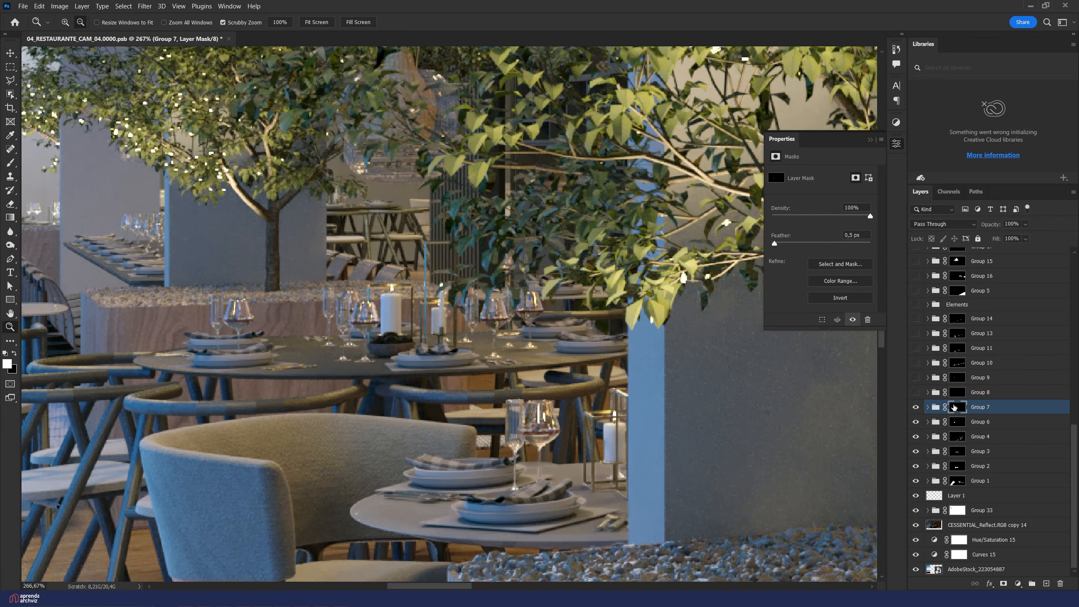
{"action": "left_click", "coordinate": [915, 407]}
{"action": "key", "text": "ctrl+0"}
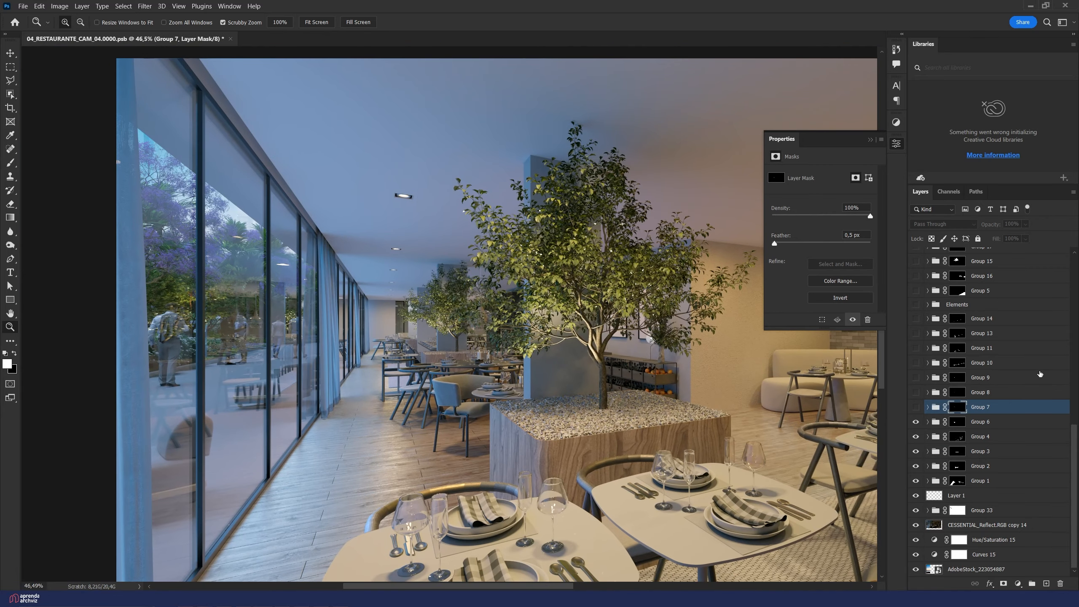
Step: Look through the layer stack, expand the Elements group and show the CShading_Albedo.RGB pass
{"action": "scroll", "coordinate": [1039, 374], "scroll_direction": "up", "scroll_amount": 3}
{"action": "scroll", "coordinate": [699, 380], "scroll_direction": "down", "scroll_amount": 1}
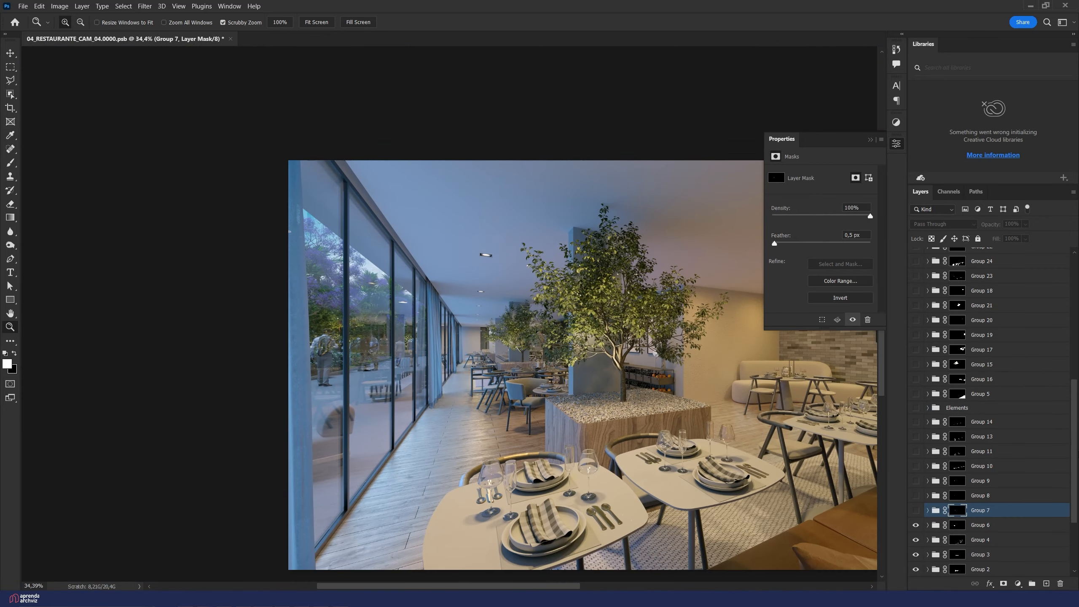
{"action": "left_click_drag", "start_coordinate": [1077, 473], "coordinate": [1065, 260]}
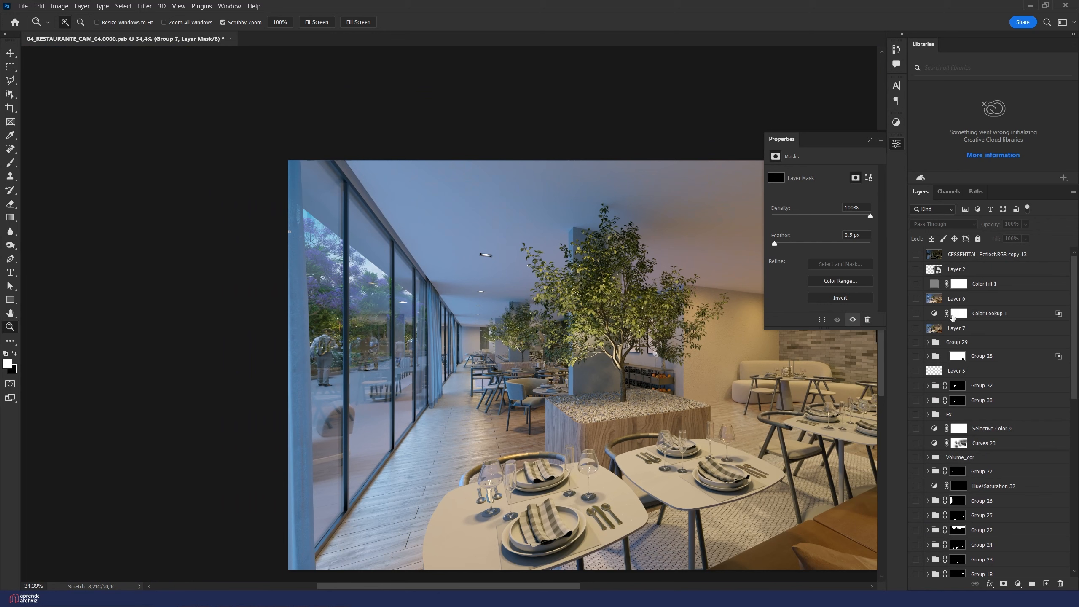
{"action": "scroll", "coordinate": [972, 370], "scroll_direction": "down", "scroll_amount": 3}
{"action": "scroll", "coordinate": [964, 371], "scroll_direction": "up", "scroll_amount": 10}
{"action": "scroll", "coordinate": [976, 298], "scroll_direction": "down", "scroll_amount": 12}
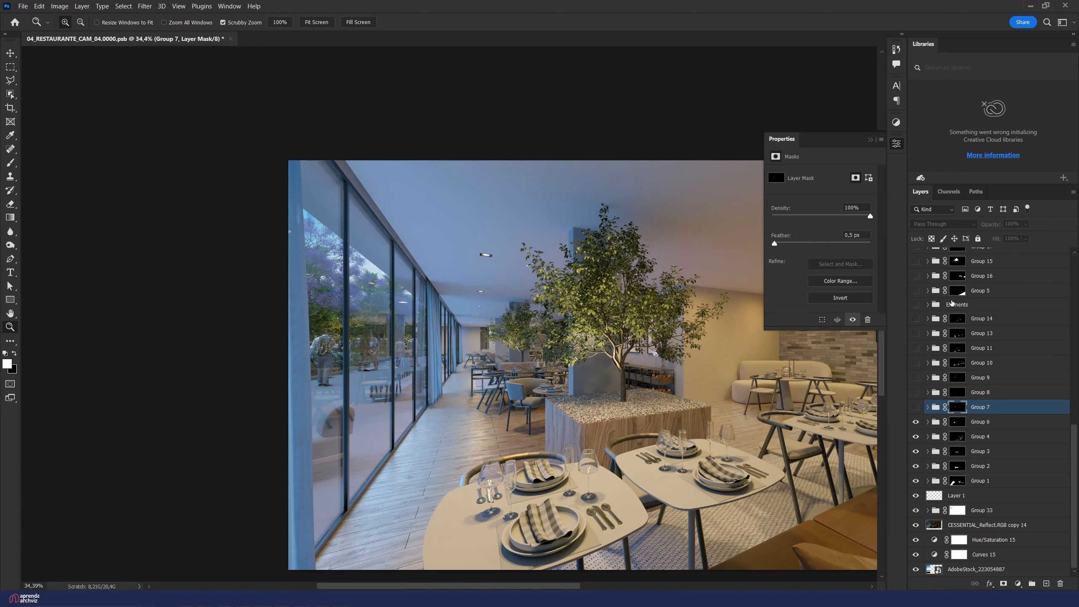
{"action": "left_click", "coordinate": [951, 303]}
{"action": "left_click", "coordinate": [929, 304]}
{"action": "scroll", "coordinate": [939, 383], "scroll_direction": "down", "scroll_amount": 2}
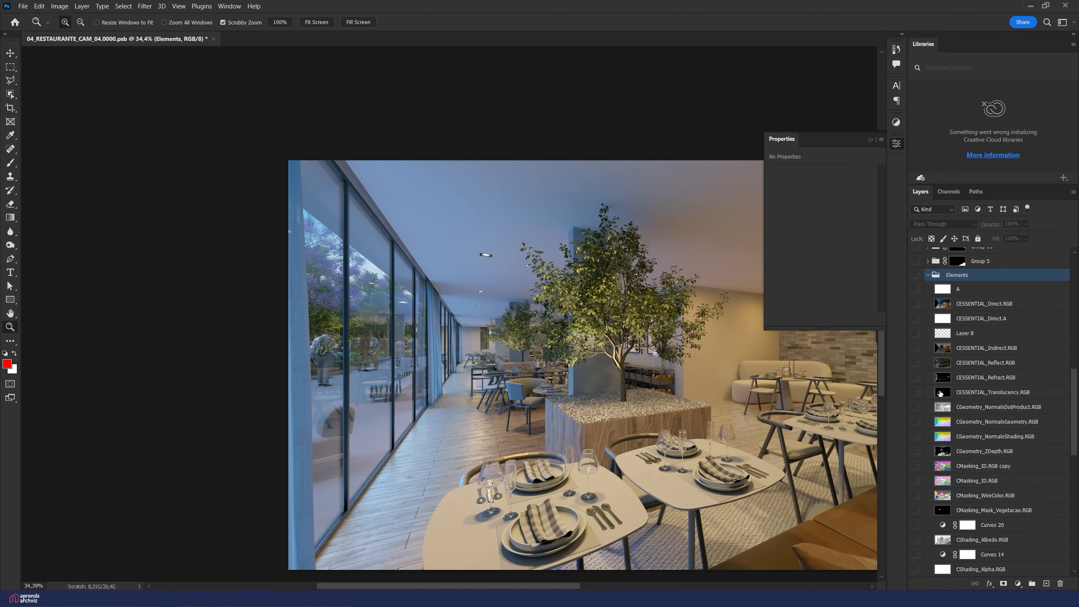
{"action": "scroll", "coordinate": [940, 394], "scroll_direction": "down", "scroll_amount": 3}
{"action": "left_click", "coordinate": [916, 451]}
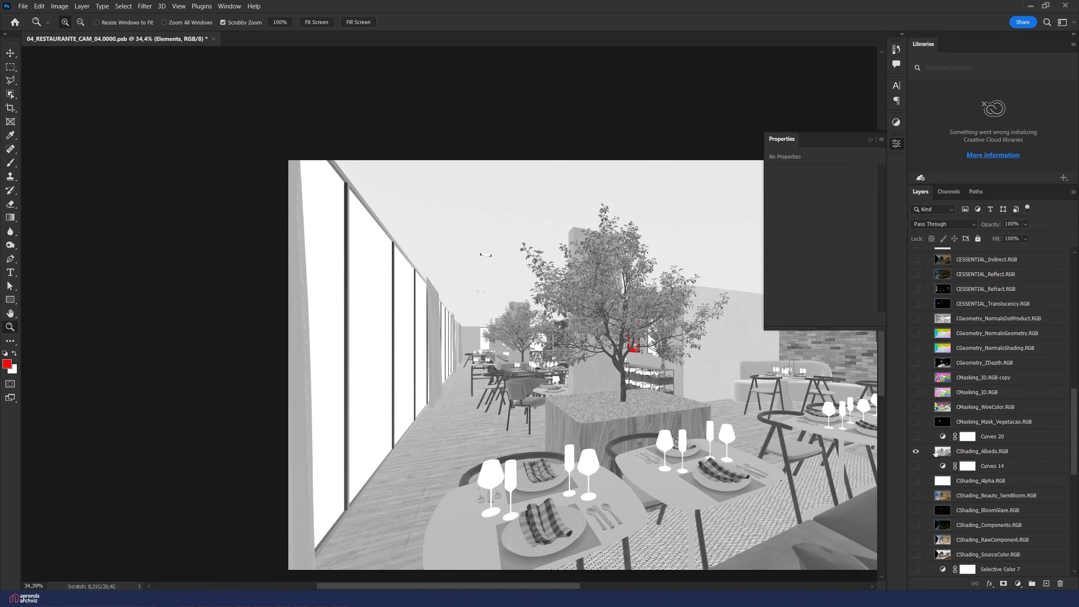
Step: Select the CShading_Albedo.RGB layer and examine the glasses and the shelf in it up close
{"action": "left_click_drag", "start_coordinate": [682, 409], "coordinate": [454, 343]}
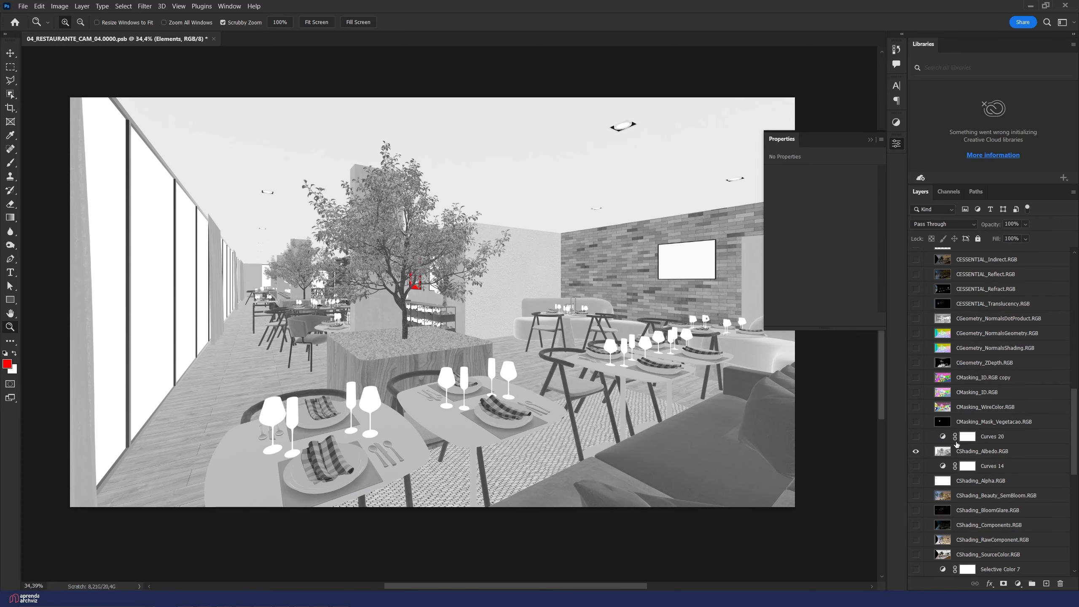
{"action": "left_click", "coordinate": [971, 453]}
{"action": "left_click_drag", "start_coordinate": [404, 375], "coordinate": [412, 368]}
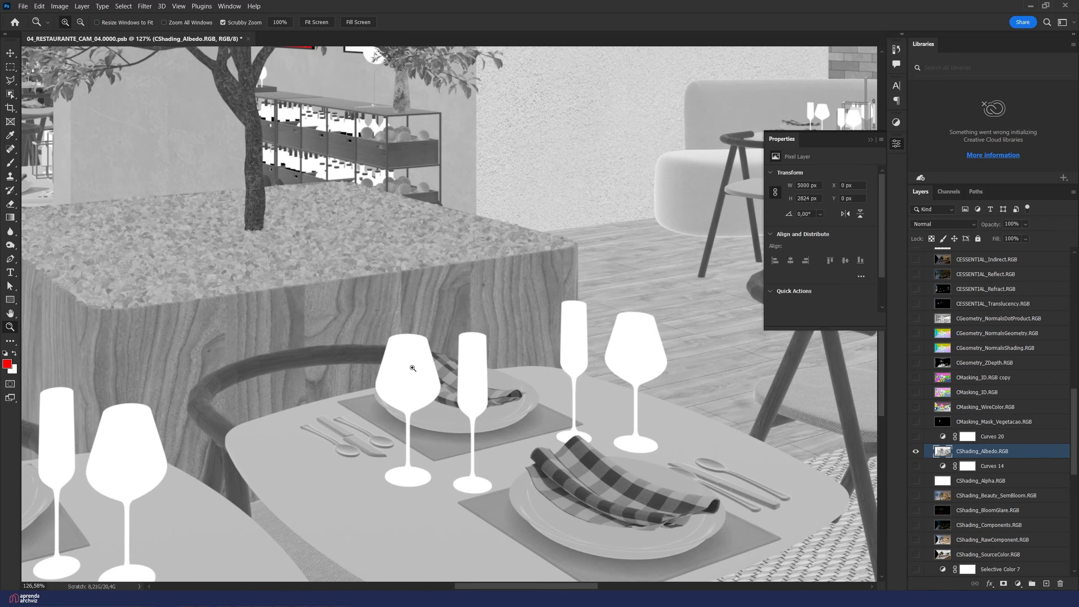
{"action": "left_click_drag", "start_coordinate": [327, 169], "coordinate": [249, 349]}
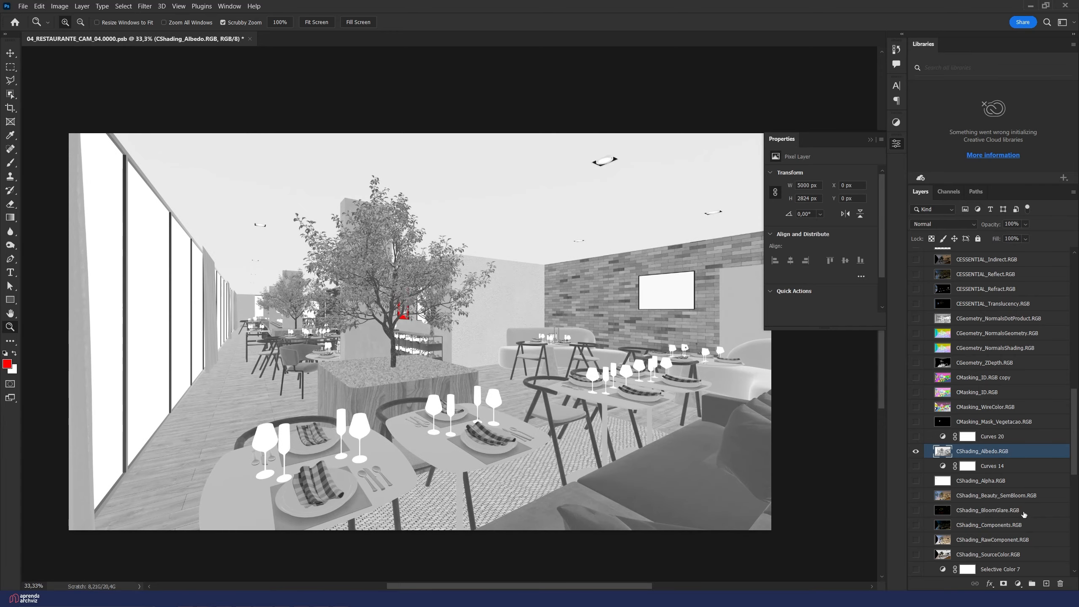
Step: Add a Curves adjustment above CShading_Albedo.RGB and lower the curve at input 222 so the glasses stand out white against black
{"action": "left_click", "coordinate": [1018, 583]}
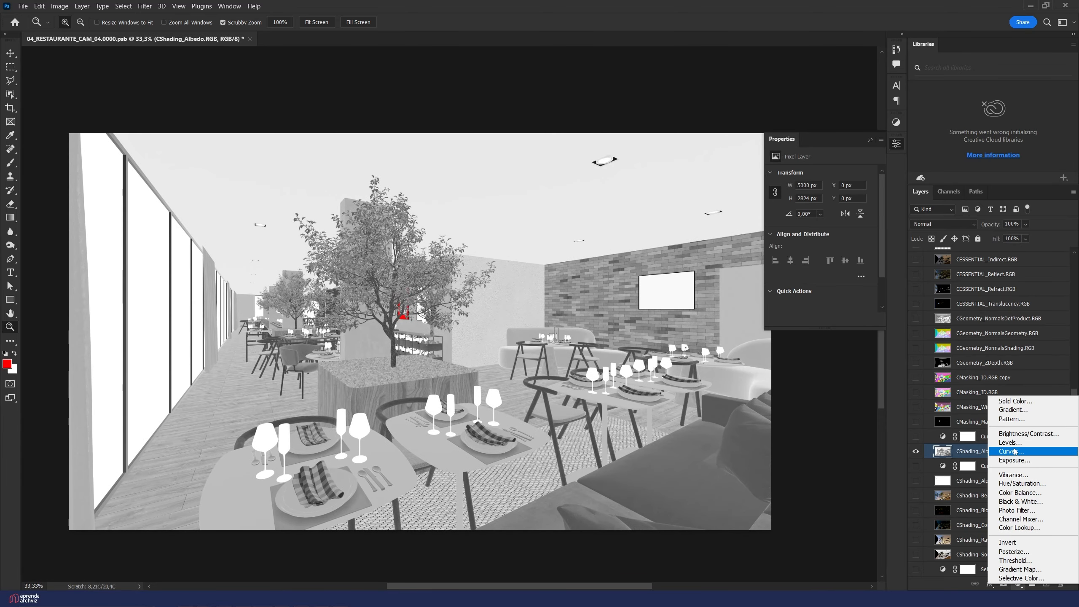
{"action": "left_click", "coordinate": [1007, 452]}
{"action": "left_click_drag", "start_coordinate": [835, 244], "coordinate": [858, 249]}
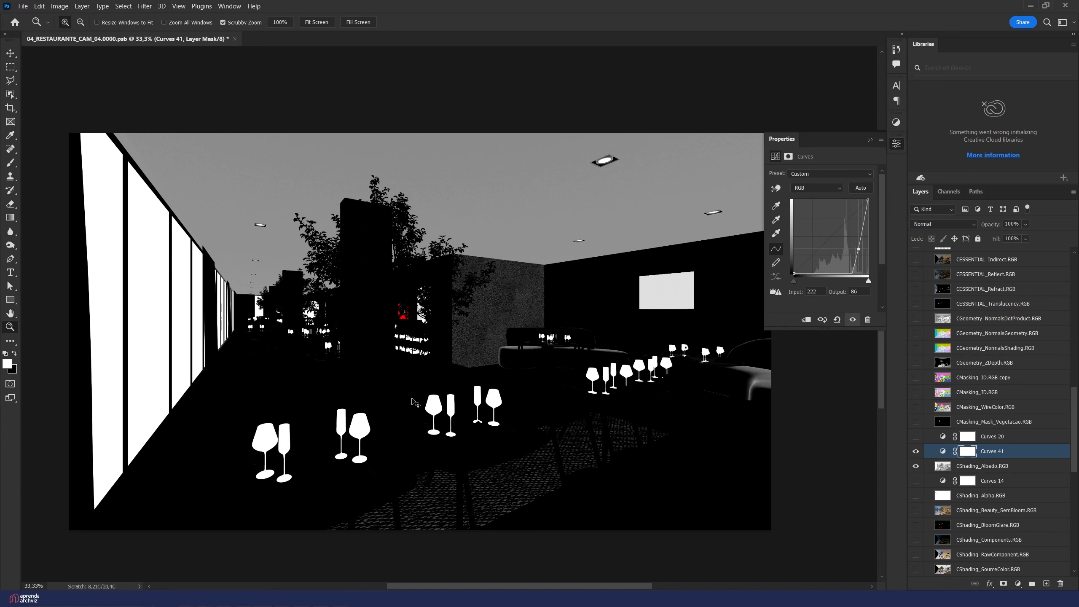
Step: Stamp the visible layers into a new layer and paste that image into the layer mask of a new group
{"action": "key", "text": "ctrl+shift+alt+e"}
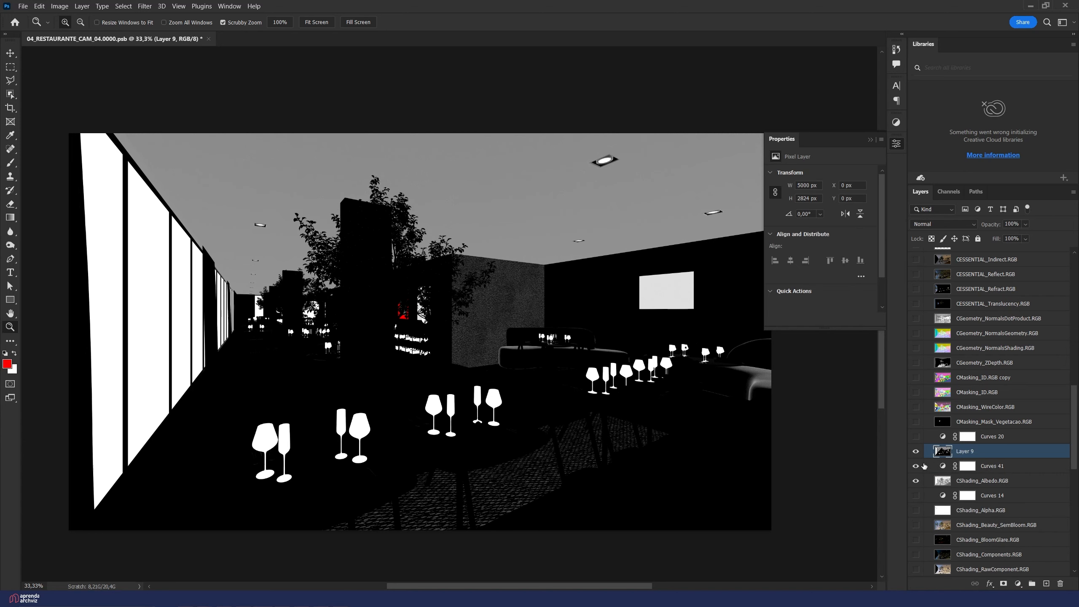
{"action": "key", "text": "ctrl+a"}
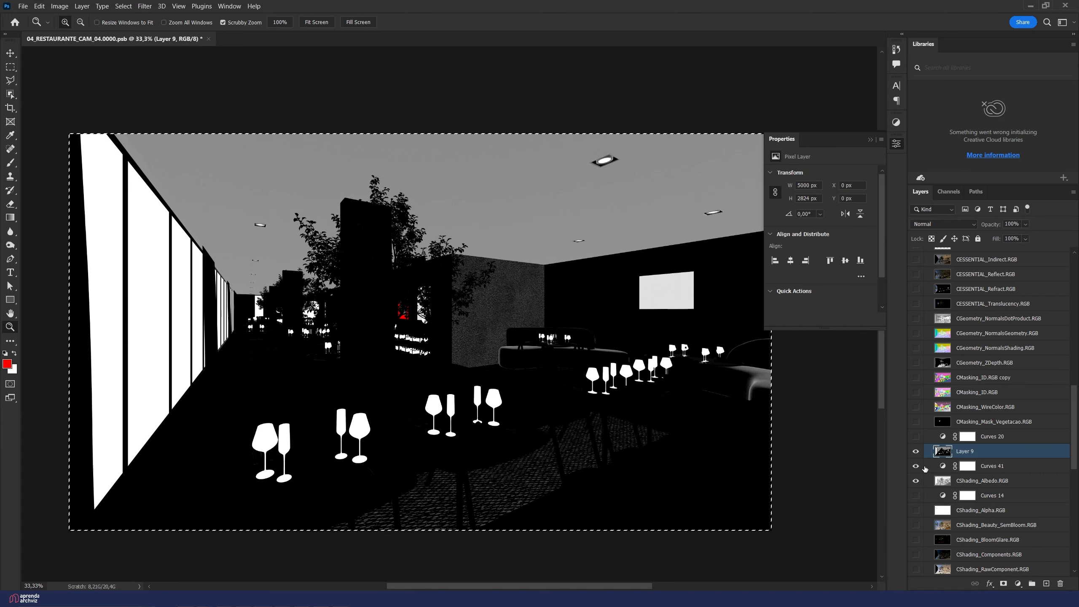
{"action": "left_click", "coordinate": [1031, 584]}
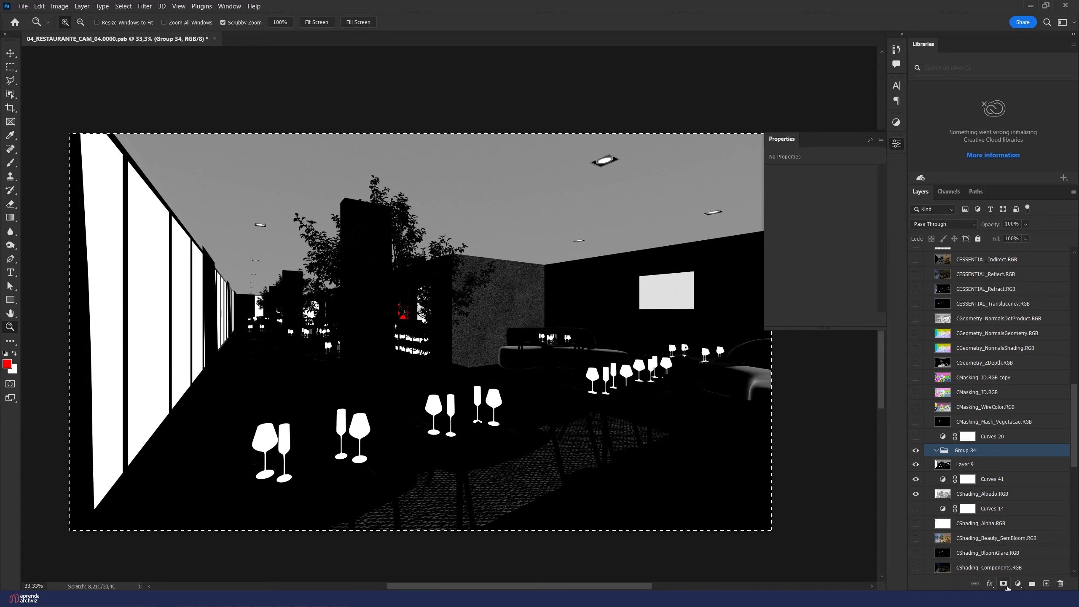
{"action": "left_click", "coordinate": [1003, 583]}
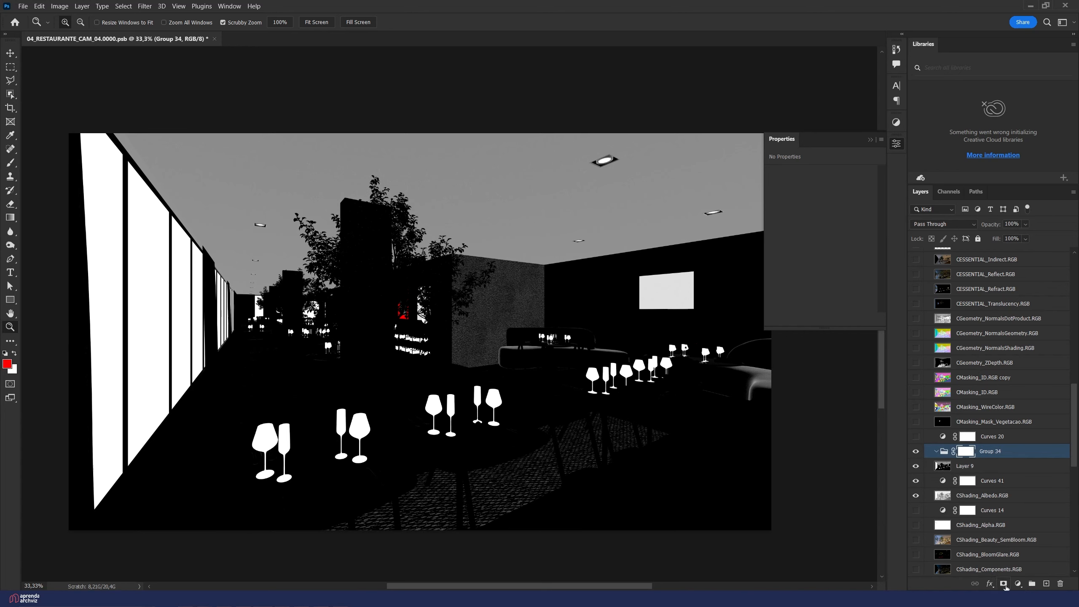
{"action": "key", "text": "alt"}
{"action": "left_click", "coordinate": [965, 453], "text": "alt"}
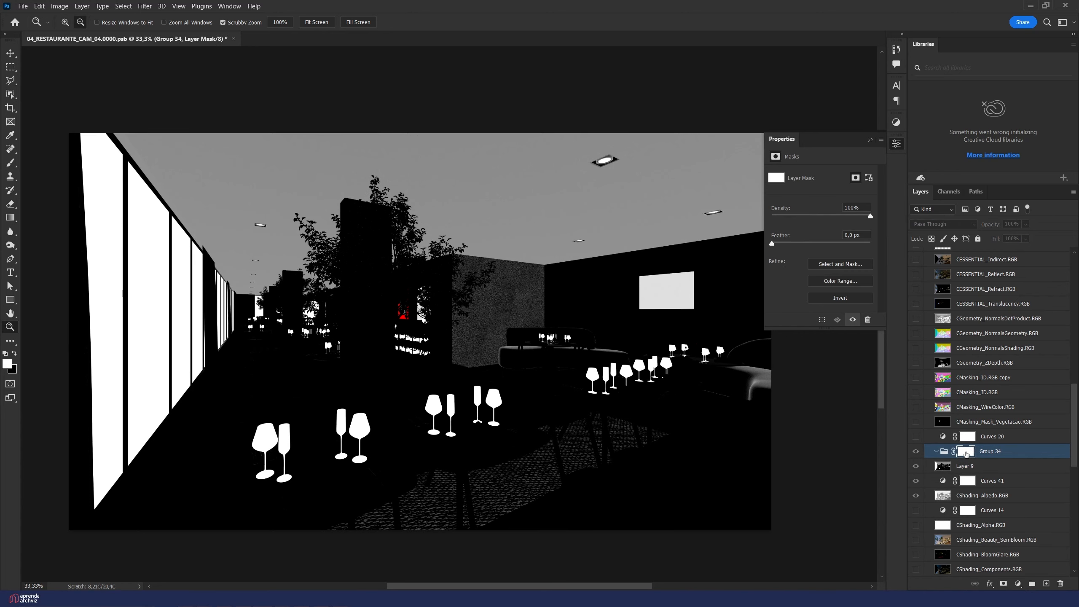
{"action": "key", "text": "ctrl+v"}
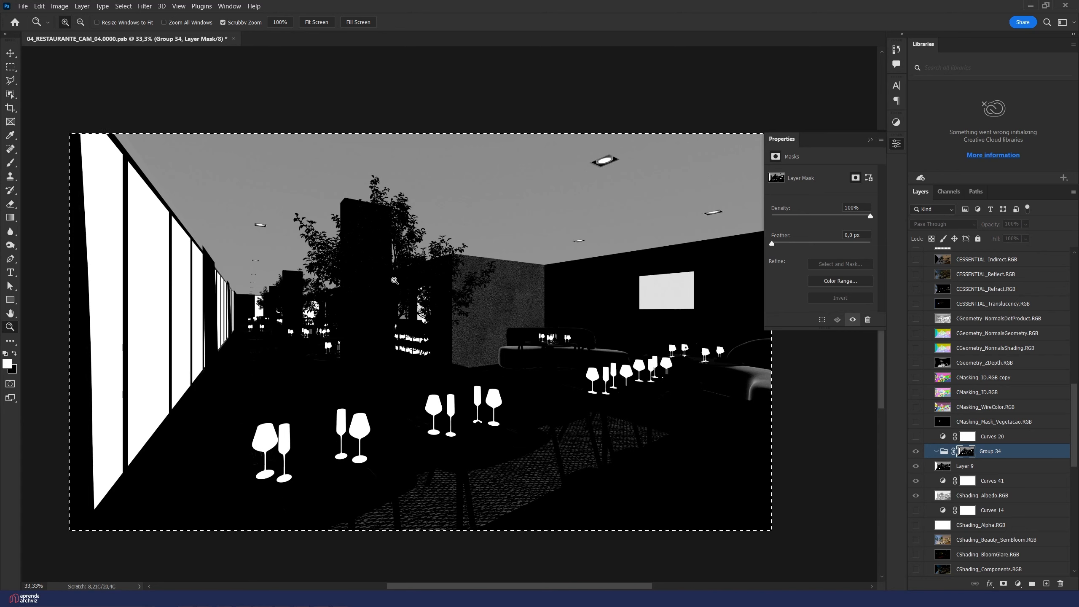
{"action": "key", "text": "ctrl+d"}
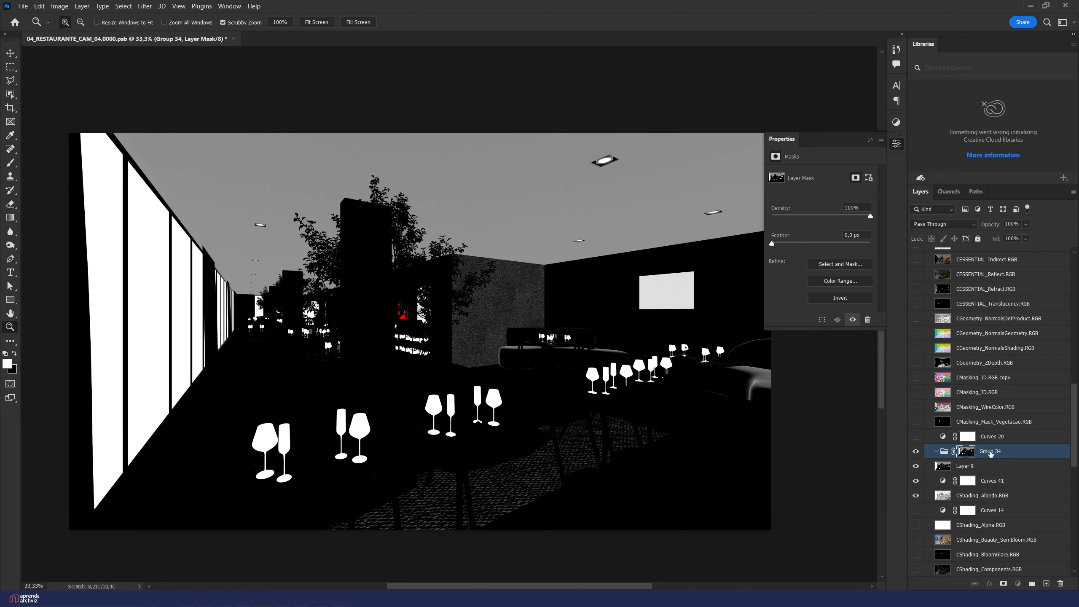
Step: Replace the new group's mask by masking the stamped layer with an RGB channel selection and moving that mask onto the group
{"action": "left_click_drag", "start_coordinate": [966, 451], "coordinate": [1061, 584]}
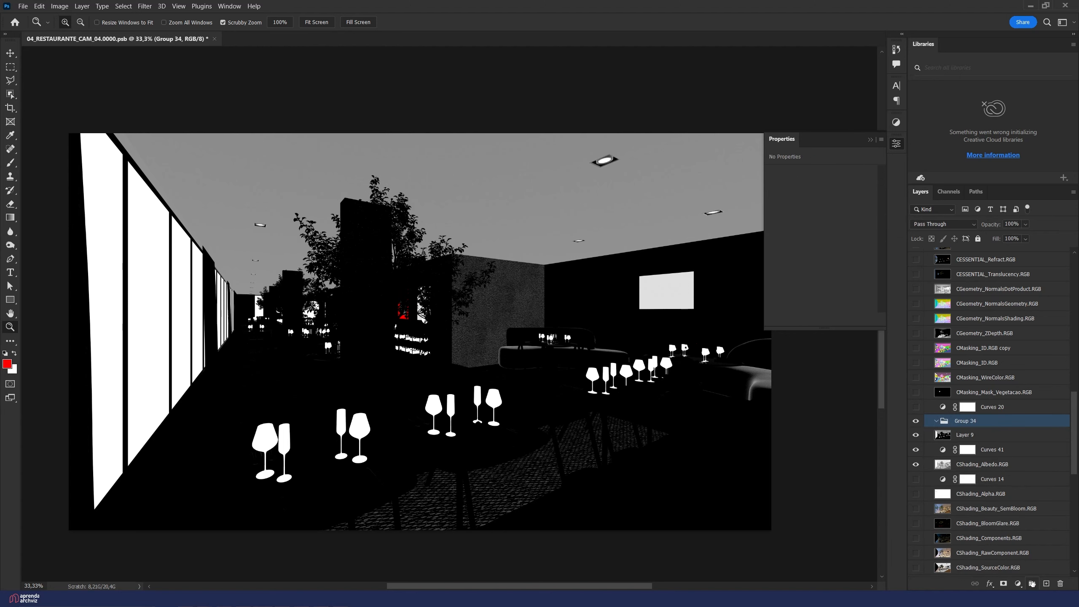
{"action": "left_click", "coordinate": [947, 432]}
{"action": "left_click", "coordinate": [949, 191]}
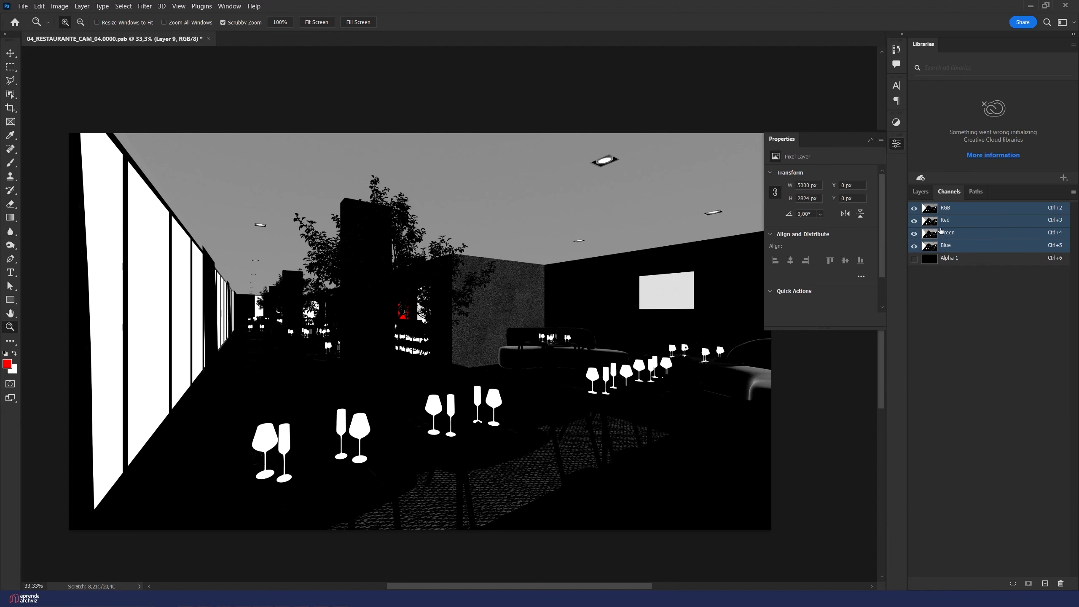
{"action": "left_click", "coordinate": [931, 227], "text": "ctrl"}
{"action": "left_click", "coordinate": [921, 192]}
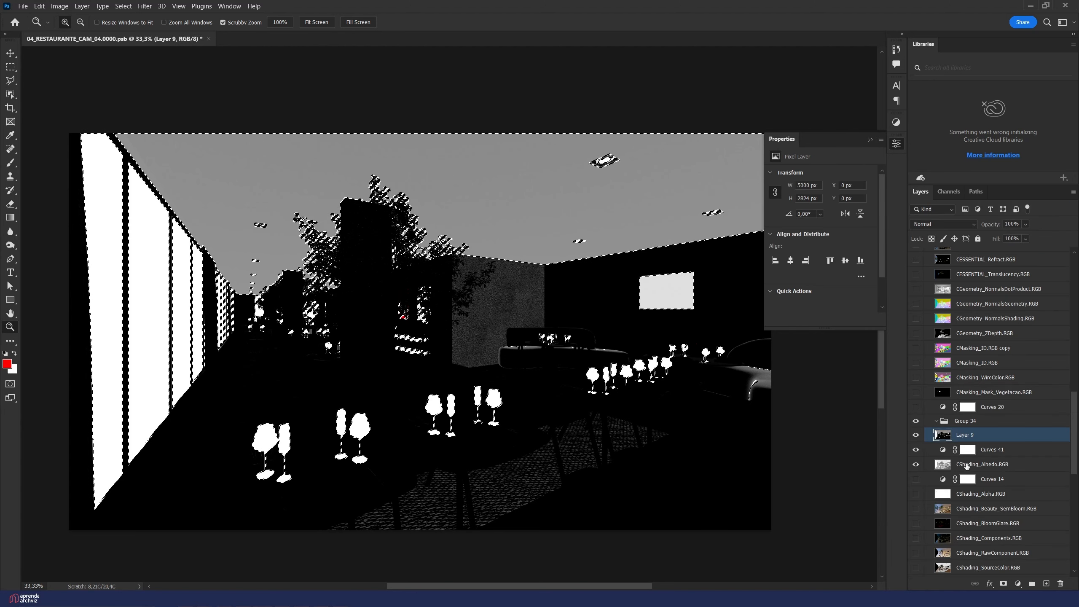
{"action": "left_click", "coordinate": [1003, 585]}
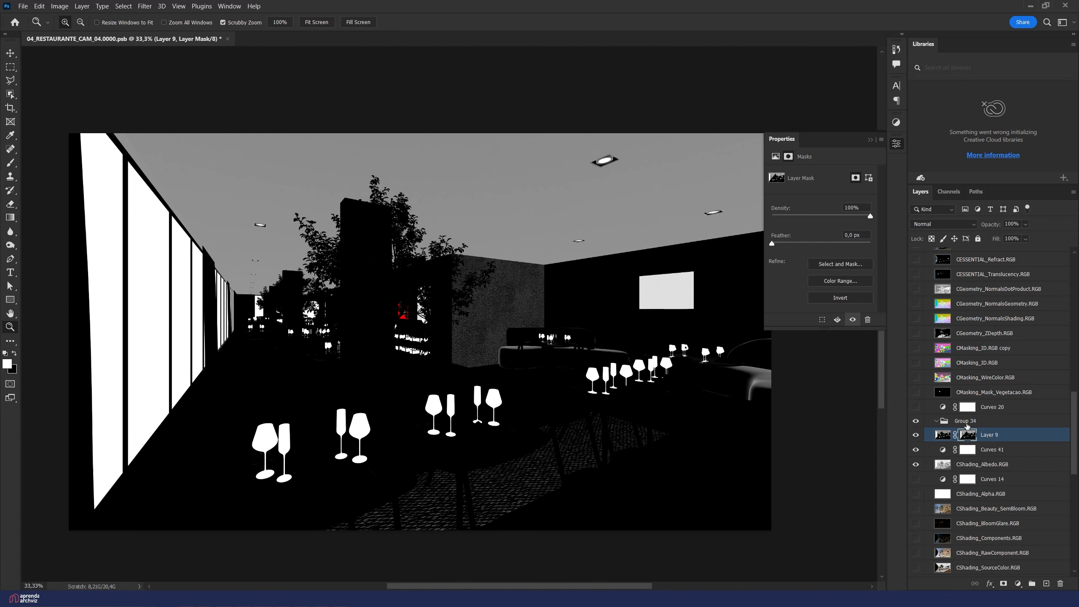
{"action": "left_click_drag", "start_coordinate": [968, 433], "coordinate": [969, 422]}
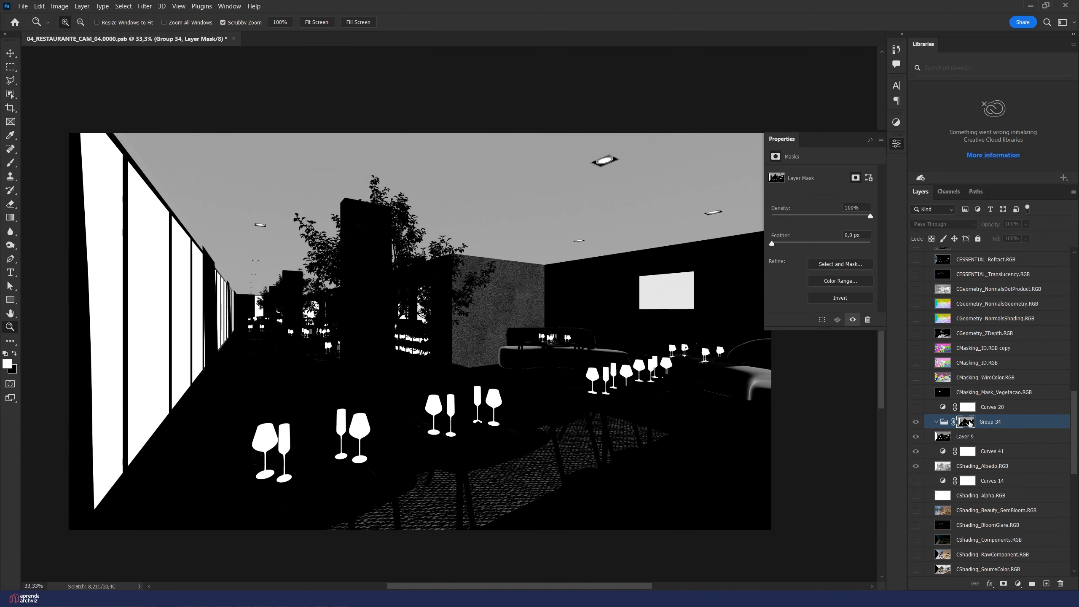
Step: View the new group's mask and darken its grey ceiling and walls with an 800 px Burn tool, range Shadows, exposure 100%
{"action": "left_click", "coordinate": [39, 251]}
{"action": "key", "text": "o"}
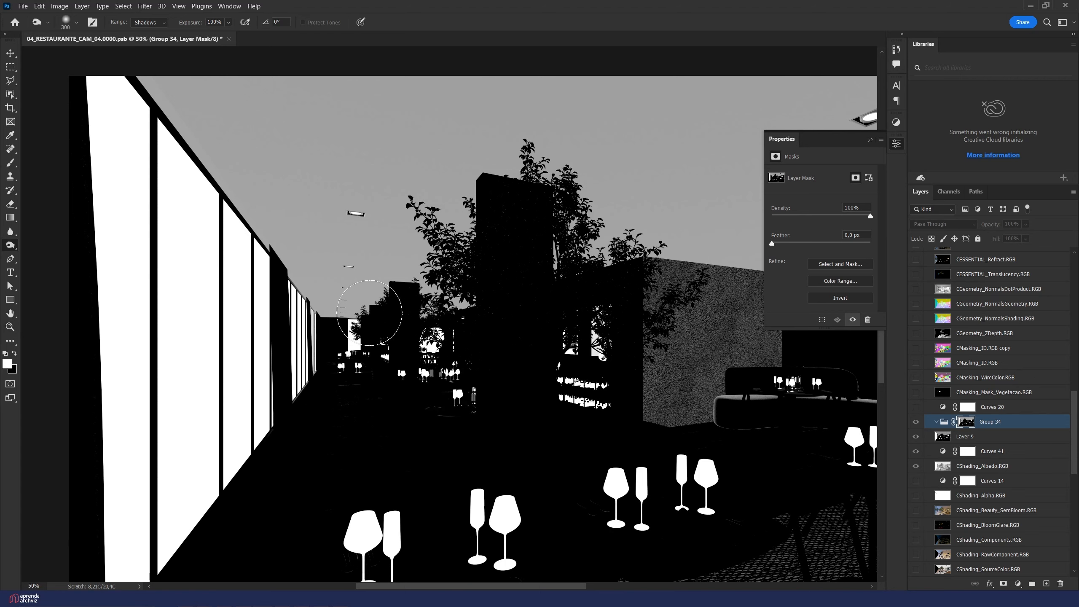
{"action": "key", "text": "bracketright"}
{"action": "key", "text": "bracketright"}
{"action": "key", "text": "bracketright"}
{"action": "key", "text": "bracketright"}
{"action": "key", "text": "bracketright"}
{"action": "mouse_move", "coordinate": [369, 312]}
{"action": "left_mouse_down"}
{"action": "mouse_move", "coordinate": [469, 302]}
{"action": "mouse_move", "coordinate": [212, 282]}
{"action": "mouse_move", "coordinate": [434, 216]}
{"action": "mouse_move", "coordinate": [272, 229]}
{"action": "left_mouse_up"}
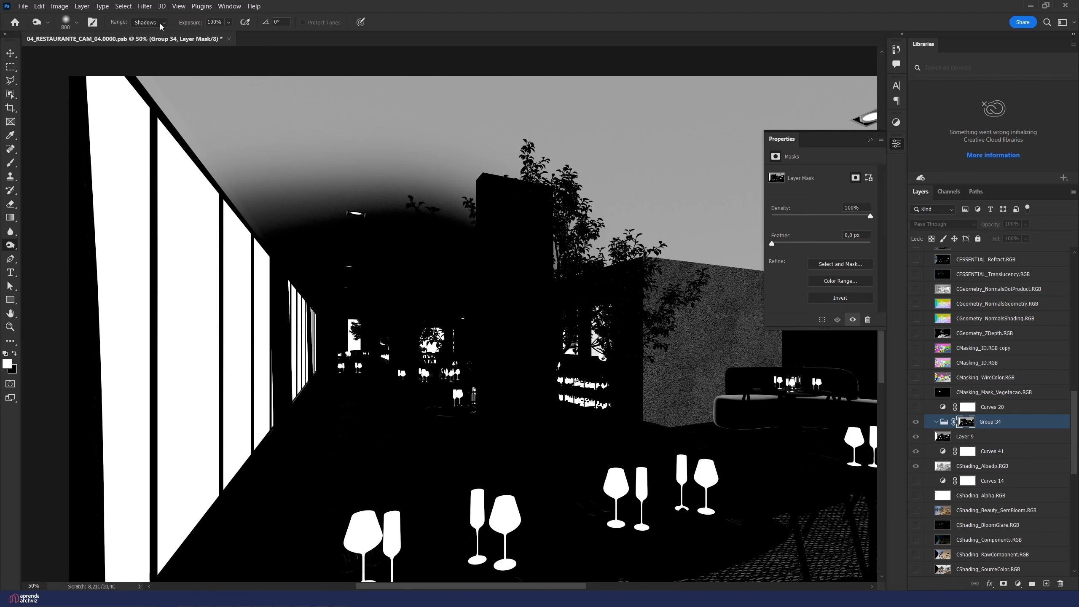
{"action": "mouse_move", "coordinate": [382, 199]}
{"action": "left_mouse_down"}
{"action": "mouse_move", "coordinate": [501, 145]}
{"action": "mouse_move", "coordinate": [590, 230]}
{"action": "left_mouse_up"}
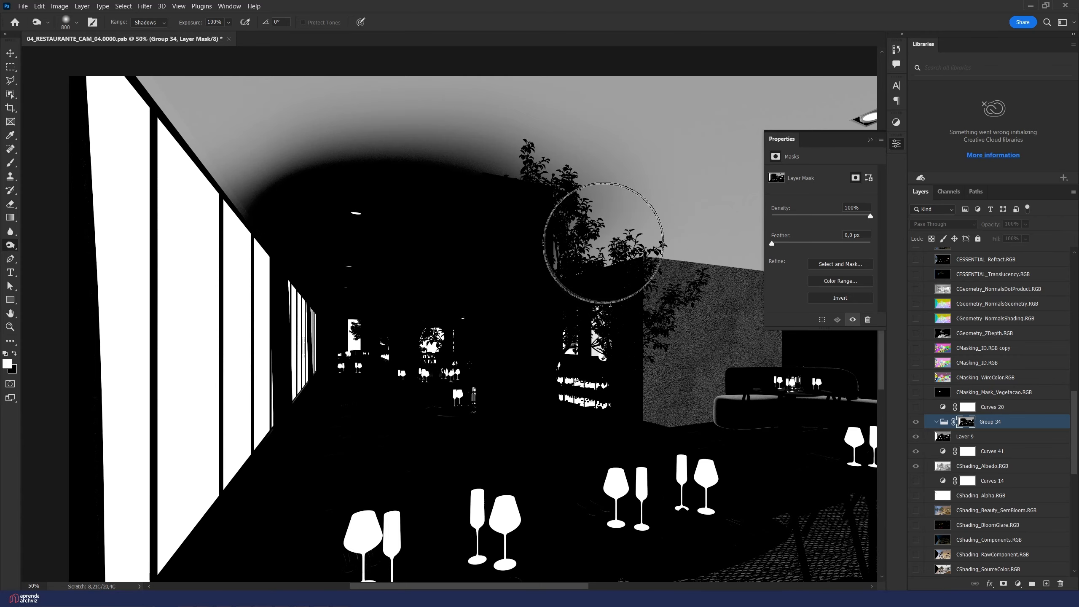
{"action": "scroll", "coordinate": [590, 229], "scroll_direction": "down", "scroll_amount": 2}
{"action": "mouse_move", "coordinate": [616, 277]}
{"action": "left_mouse_down"}
{"action": "mouse_move", "coordinate": [722, 313]}
{"action": "mouse_move", "coordinate": [647, 277]}
{"action": "mouse_move", "coordinate": [429, 327]}
{"action": "mouse_move", "coordinate": [710, 229]}
{"action": "mouse_move", "coordinate": [531, 192]}
{"action": "left_mouse_up"}
{"action": "mouse_move", "coordinate": [180, 284]}
{"action": "left_mouse_down"}
{"action": "mouse_move", "coordinate": [60, 241]}
{"action": "mouse_move", "coordinate": [86, 204]}
{"action": "left_mouse_up"}
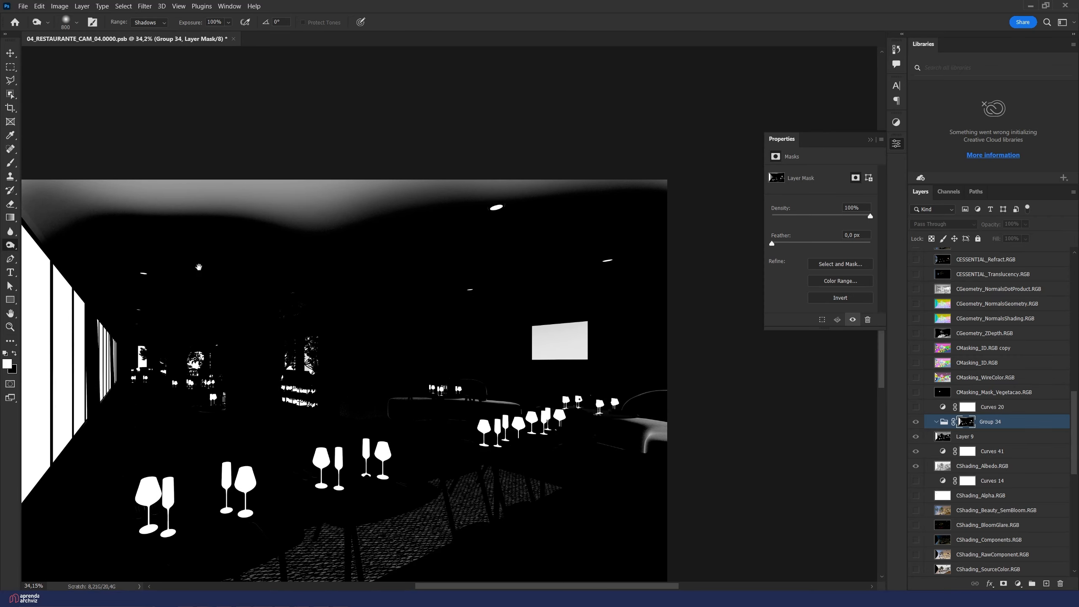
{"action": "mouse_move", "coordinate": [124, 287]}
{"action": "left_mouse_down"}
{"action": "mouse_move", "coordinate": [205, 289]}
{"action": "mouse_move", "coordinate": [407, 193]}
{"action": "left_mouse_up"}
{"action": "mouse_move", "coordinate": [482, 373]}
{"action": "left_mouse_down"}
{"action": "mouse_move", "coordinate": [545, 323]}
{"action": "mouse_move", "coordinate": [594, 253]}
{"action": "left_mouse_up"}
Step: Fill the group's mask with black everywhere outside a rectangle around the four pairs of foreground glasses
{"action": "key", "text": "m"}
{"action": "mouse_move", "coordinate": [304, 312]}
{"action": "left_mouse_down"}
{"action": "mouse_move", "coordinate": [415, 324]}
{"action": "mouse_move", "coordinate": [616, 440]}
{"action": "mouse_move", "coordinate": [602, 442]}
{"action": "left_mouse_up"}
{"action": "key", "text": "ctrl+shift+i"}
{"action": "key", "text": "alt+BackSpace"}
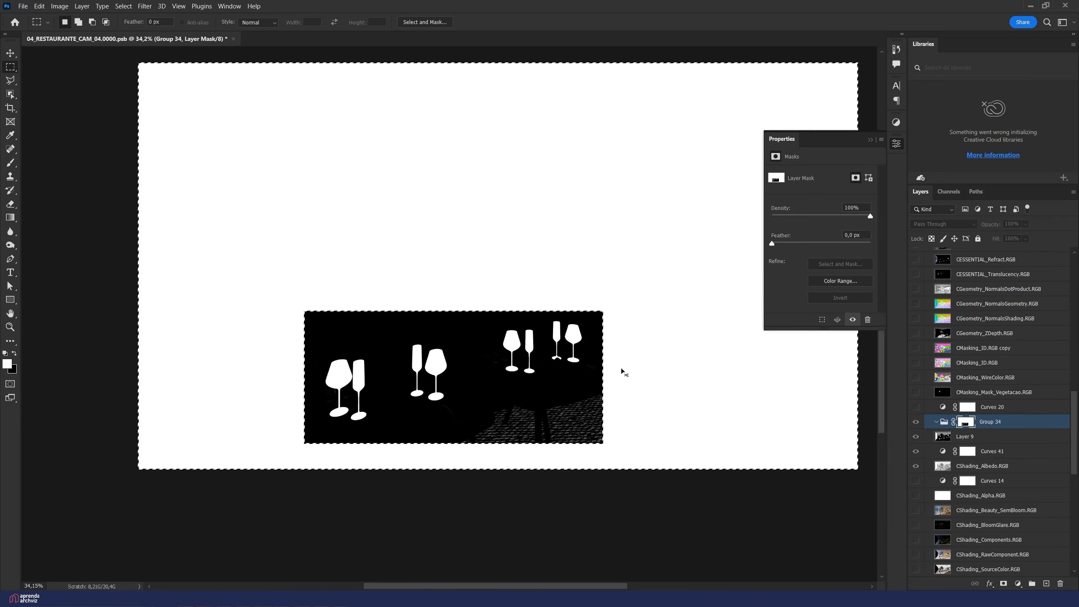
{"action": "key", "text": "ctrl+z"}
{"action": "key", "text": "ctrl+BackSpace"}
{"action": "key", "text": "ctrl+d"}
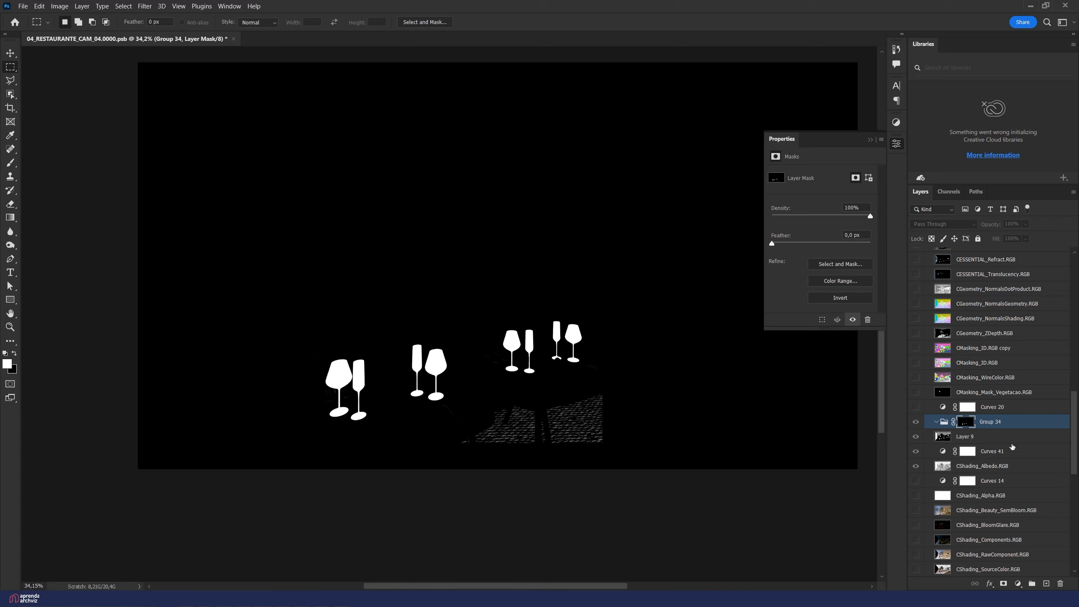
Step: Remove the demonstration group, stamped layer and Curves 41, and hide the CShading_Albedo.RGB pass
{"action": "left_click", "coordinate": [989, 450]}
{"action": "key", "text": "ctrl+shift+e"}
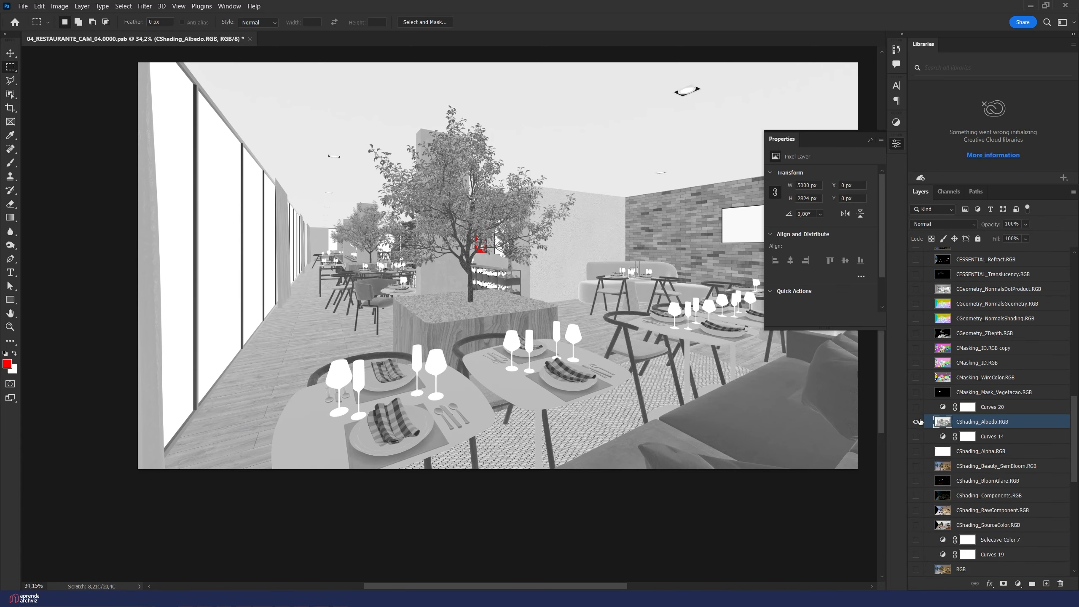
{"action": "left_click", "coordinate": [916, 421]}
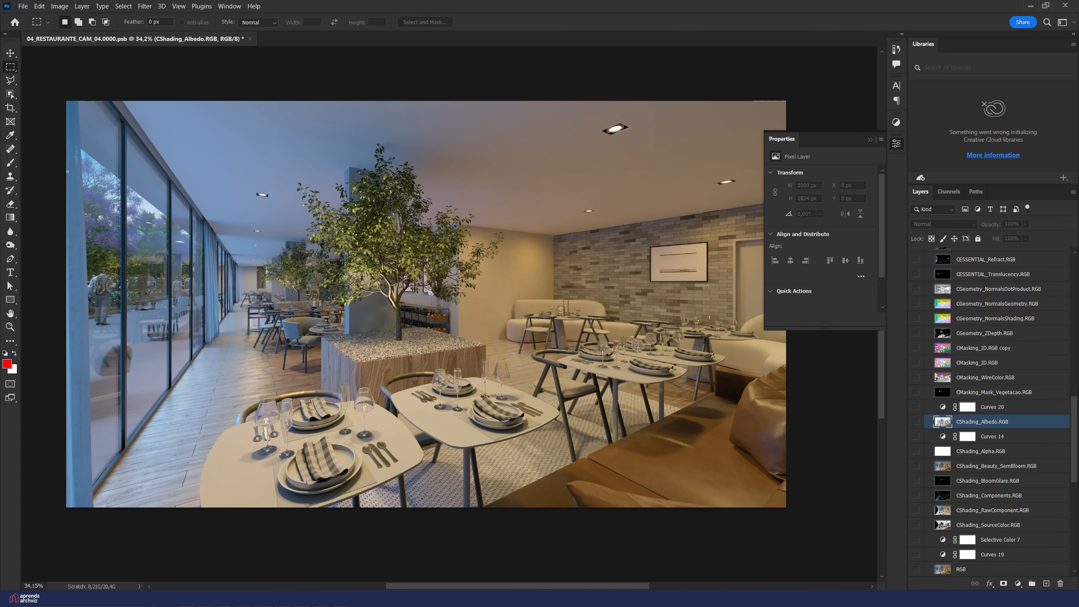
Step: Show Group 7 and expand it, with the view close up on the tables behind the planter
{"action": "left_click_drag", "start_coordinate": [1070, 389], "coordinate": [1055, 485]}
{"action": "left_click", "coordinate": [957, 423]}
{"action": "key", "text": "z"}
{"action": "left_click_drag", "start_coordinate": [304, 301], "coordinate": [515, 355]}
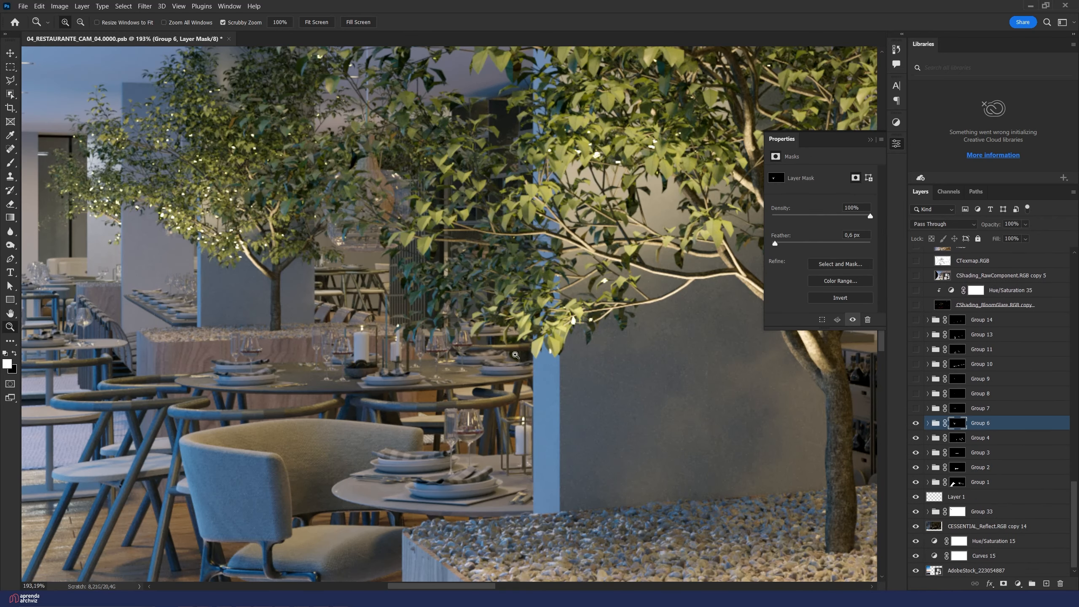
{"action": "left_click", "coordinate": [927, 408]}
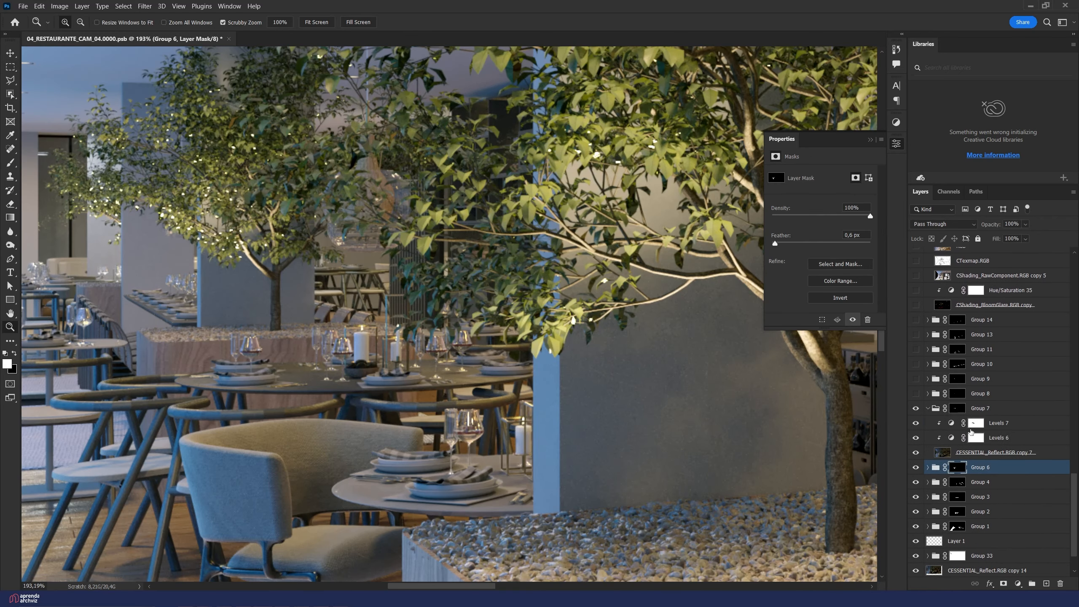
Step: Compare the glasses on the back tables with and without the CESSENTIAL_Reflect.RGB copy 7 layer
{"action": "left_click", "coordinate": [921, 452]}
{"action": "left_click", "coordinate": [921, 453]}
{"action": "left_click", "coordinate": [921, 453]}
{"action": "left_click", "coordinate": [921, 452]}
{"action": "left_click", "coordinate": [921, 453]}
{"action": "left_click", "coordinate": [921, 453]}
{"action": "left_click", "coordinate": [921, 453]}
{"action": "left_click", "coordinate": [921, 452]}
{"action": "left_click_drag", "start_coordinate": [439, 422], "coordinate": [581, 357]}
{"action": "left_click", "coordinate": [916, 454]}
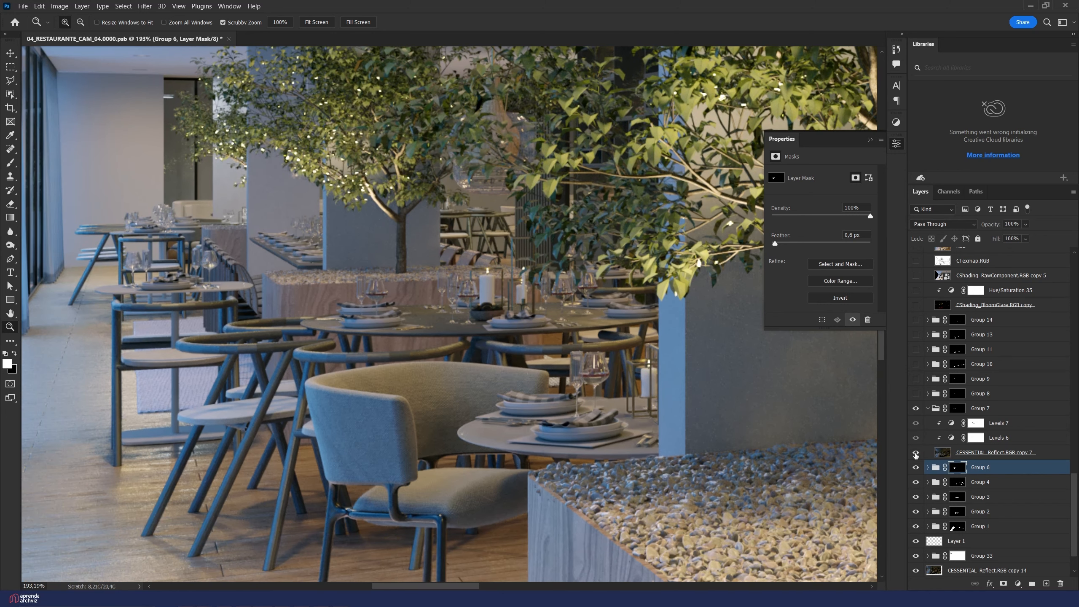
{"action": "left_click", "coordinate": [916, 453]}
{"action": "left_click", "coordinate": [917, 454]}
{"action": "left_click", "coordinate": [916, 454]}
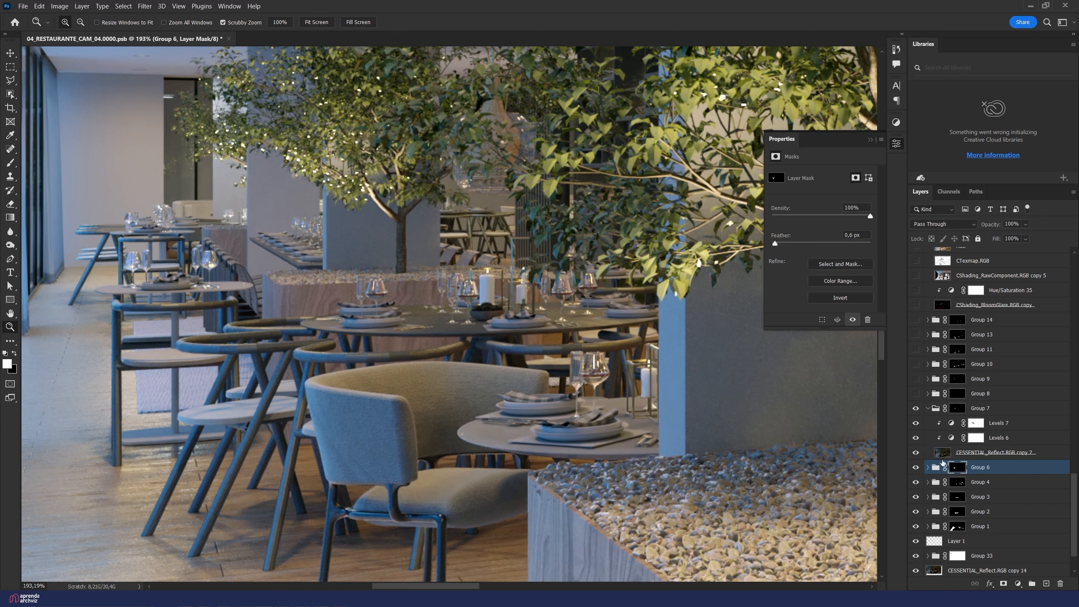
Step: Hide Levels 7 and Levels 6 in Group 7 and check the effect of CESSENTIAL_Reflect.RGB copy 7 alone
{"action": "left_click", "coordinate": [966, 454]}
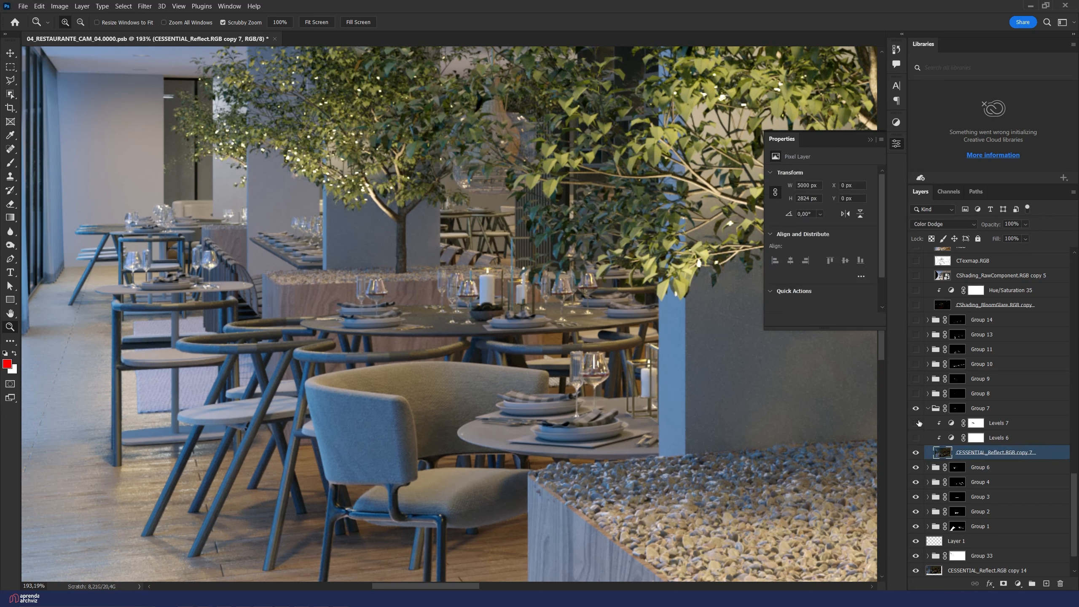
{"action": "left_click", "coordinate": [916, 454]}
{"action": "left_click", "coordinate": [912, 453]}
{"action": "left_click", "coordinate": [911, 453]}
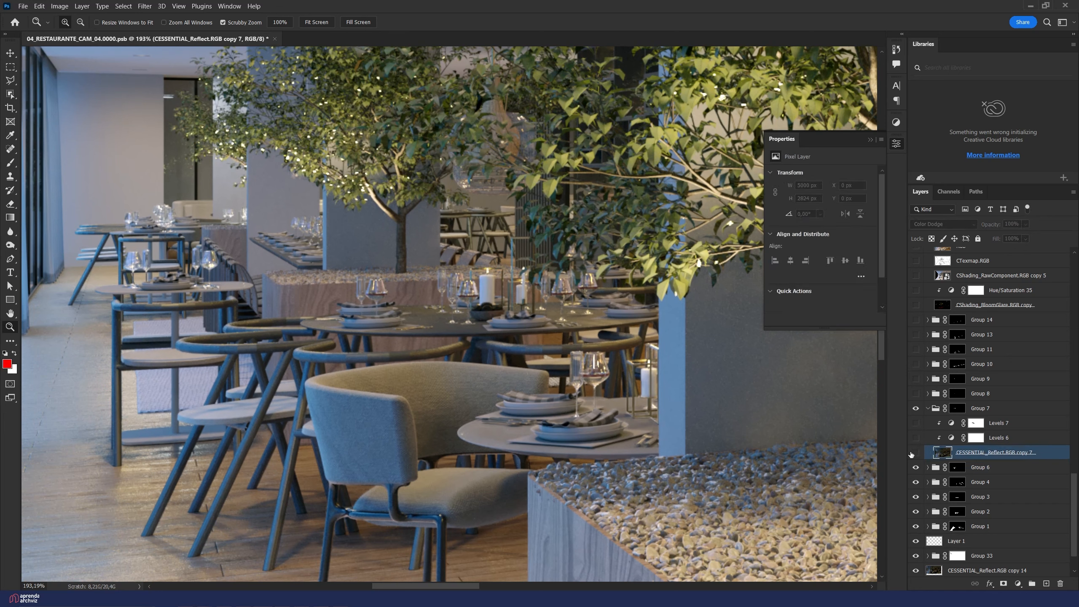
{"action": "left_click", "coordinate": [914, 454]}
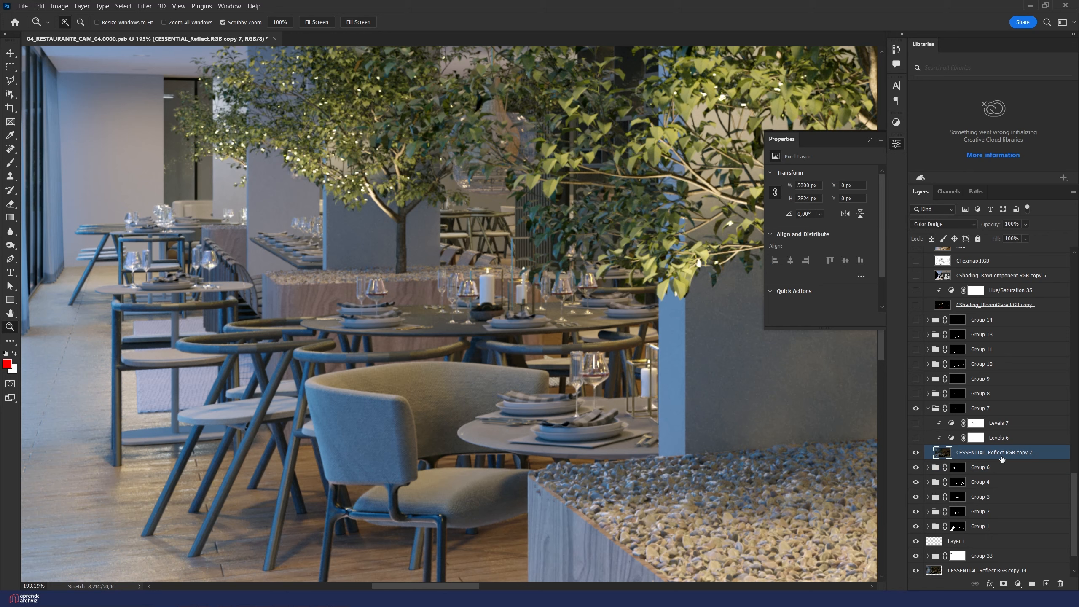
Step: Duplicate CESSENTIAL_Reflect.RGB copy 7, place the copy directly above Group 7 outside the group, and hide the original
{"action": "left_click_drag", "start_coordinate": [1002, 459], "coordinate": [994, 420]}
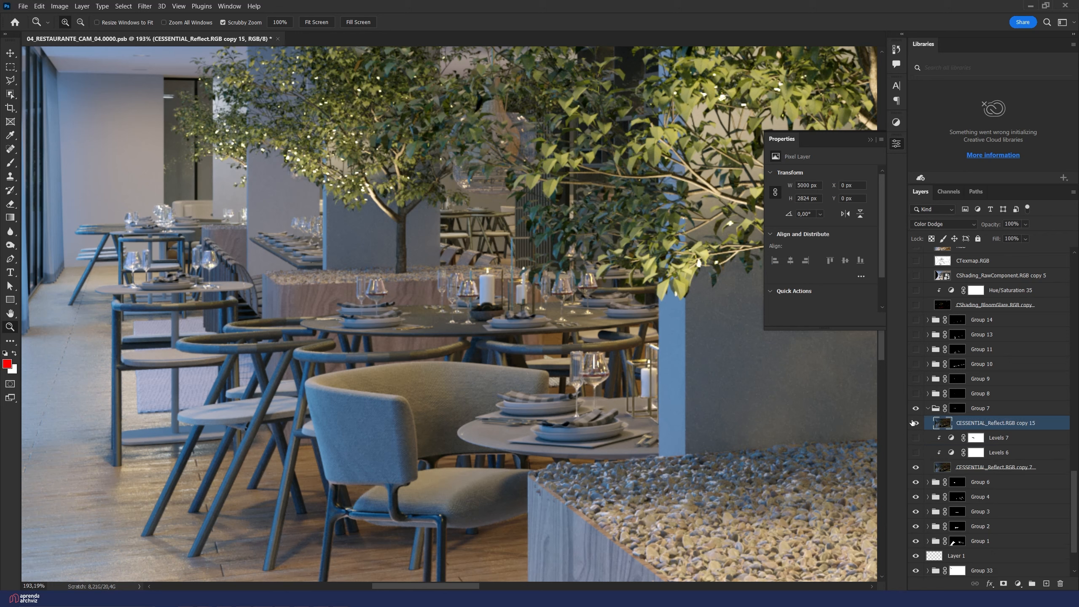
{"action": "left_click", "coordinate": [916, 467]}
{"action": "left_click", "coordinate": [957, 393]}
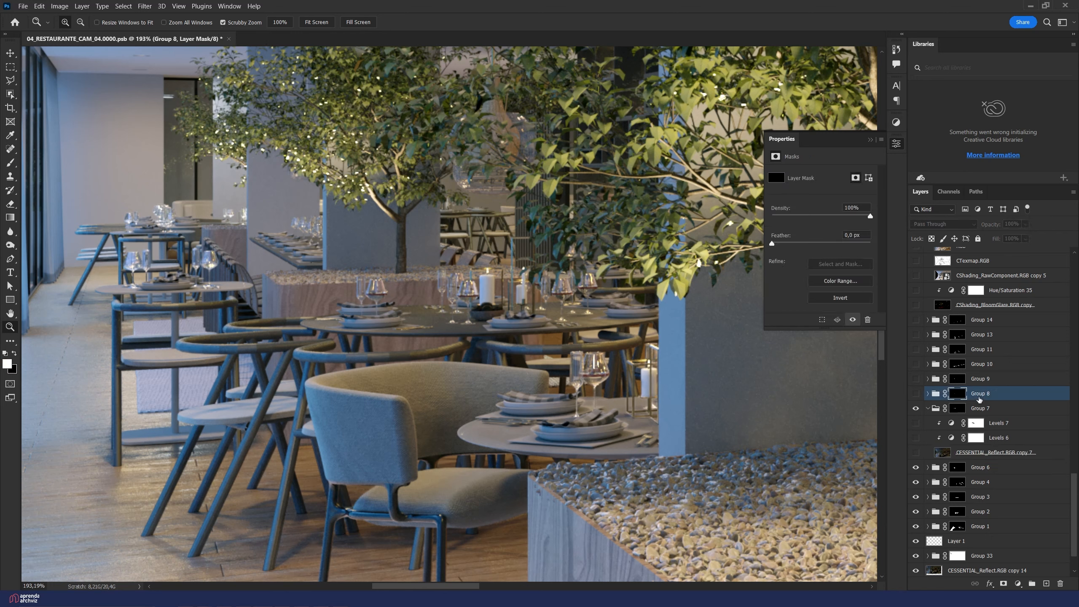
{"action": "left_click_drag", "start_coordinate": [984, 424], "coordinate": [981, 401]}
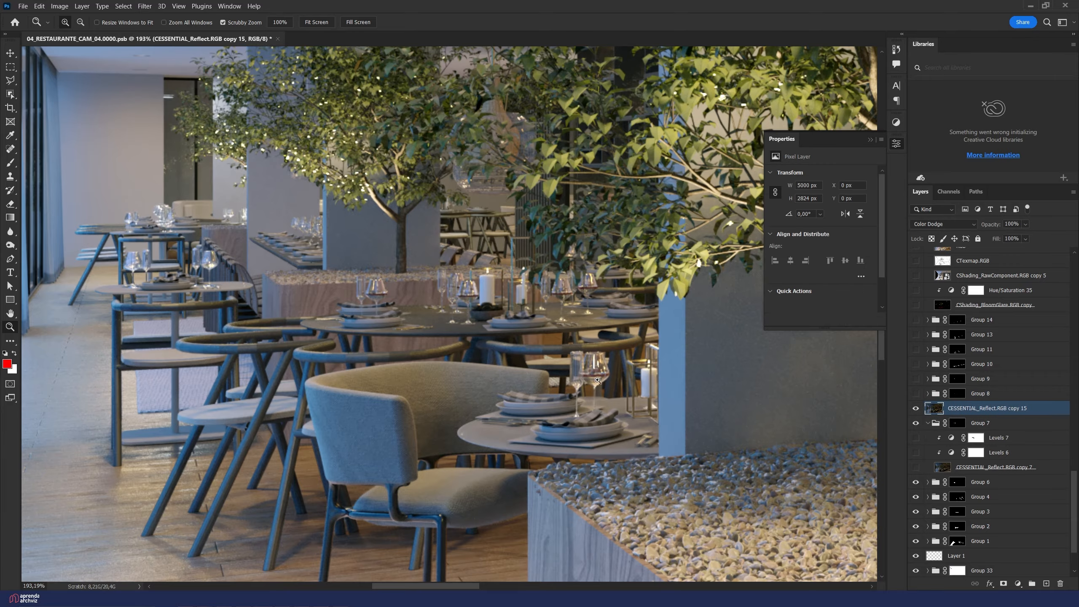
Step: Add a Levels adjustment clipped to the duplicated reflection layer, with black input 41 and midtone 0,60
{"action": "left_click_drag", "start_coordinate": [615, 396], "coordinate": [548, 389]}
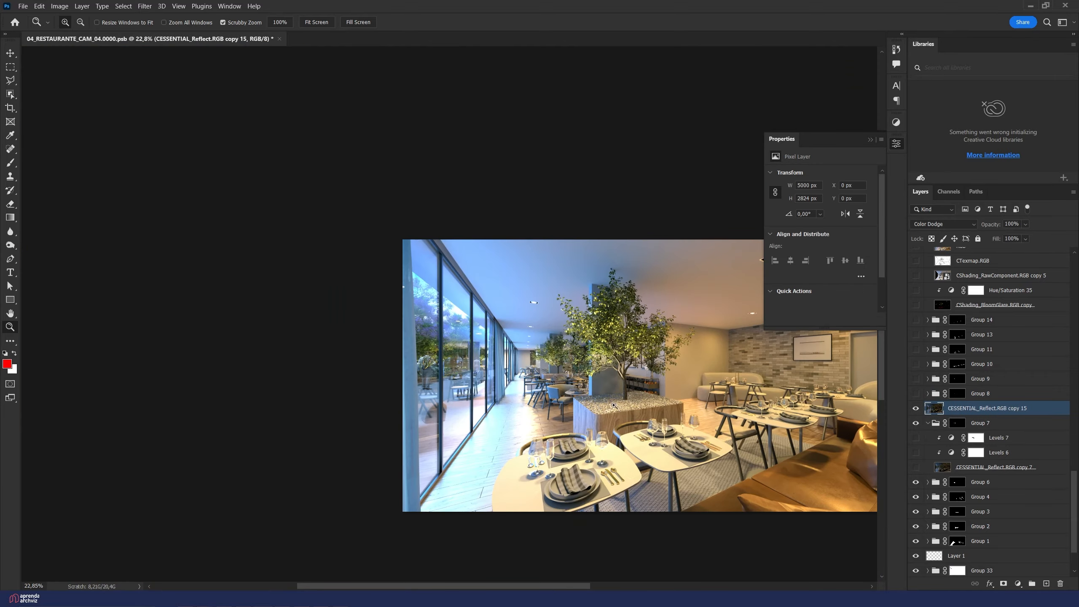
{"action": "left_click_drag", "start_coordinate": [614, 405], "coordinate": [591, 442]}
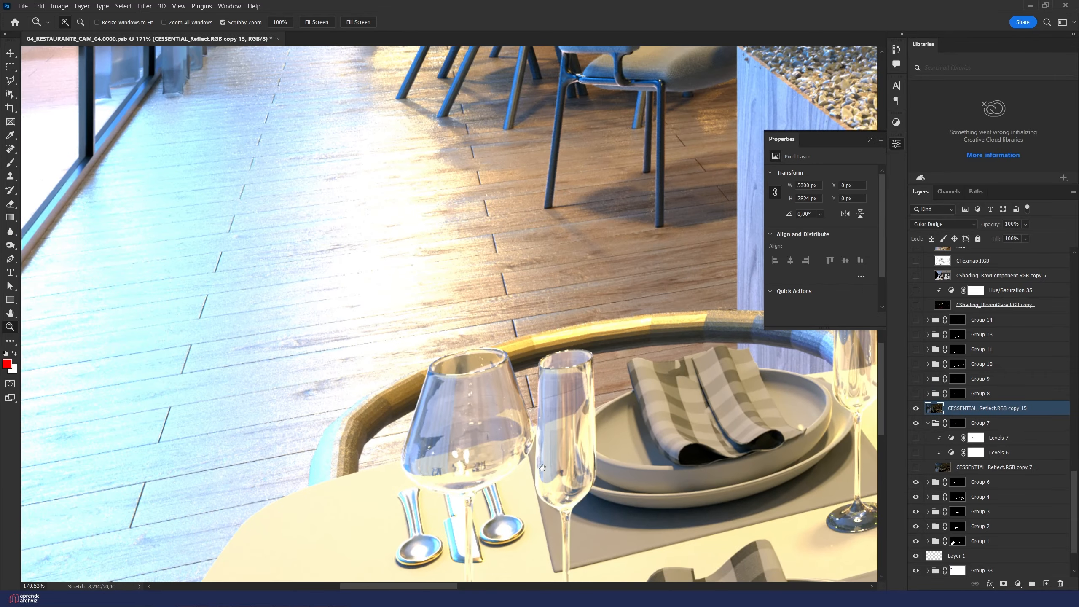
{"action": "left_click_drag", "start_coordinate": [542, 467], "coordinate": [548, 351]}
{"action": "left_click", "coordinate": [1018, 585]}
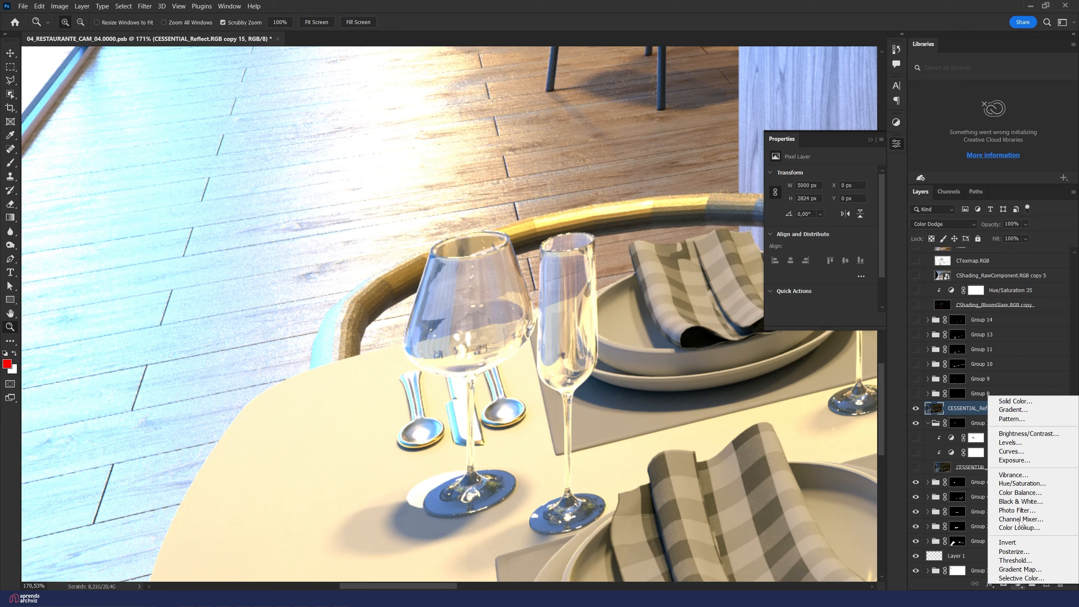
{"action": "left_click", "coordinate": [1017, 442]}
{"action": "left_click", "coordinate": [807, 320]}
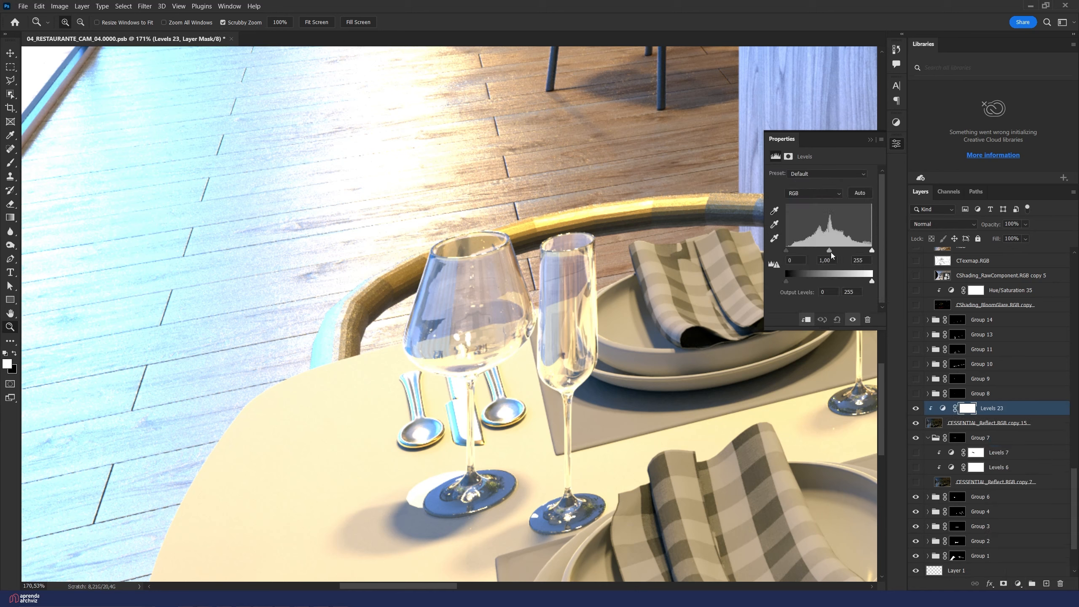
{"action": "mouse_move", "coordinate": [831, 252]}
{"action": "left_mouse_down"}
{"action": "mouse_move", "coordinate": [853, 252]}
{"action": "mouse_move", "coordinate": [797, 250]}
{"action": "mouse_move", "coordinate": [848, 252]}
{"action": "left_mouse_up"}
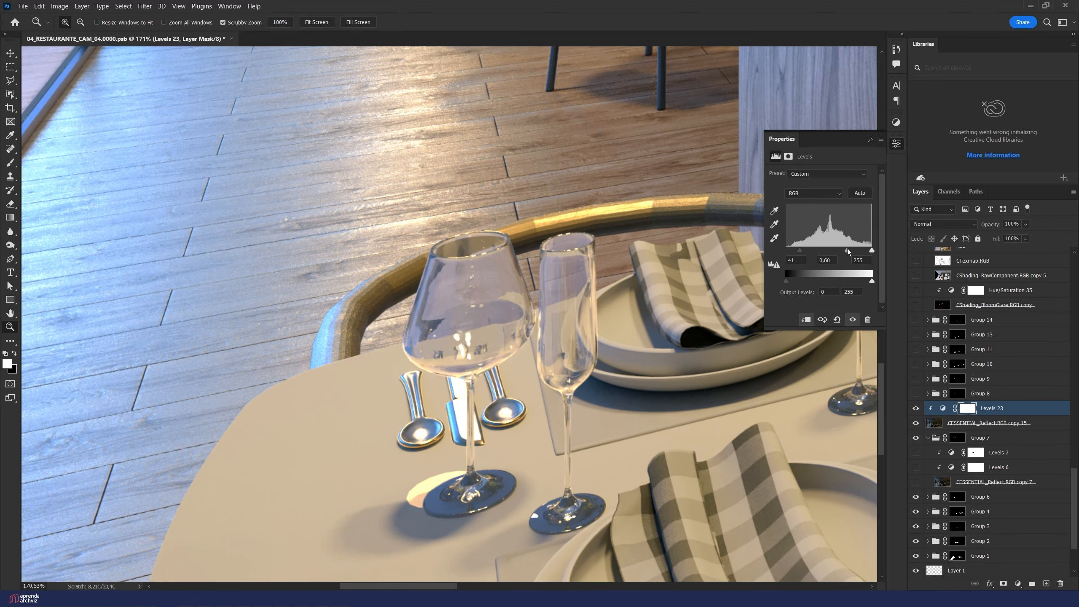
Step: Add a Hue/Saturation adjustment with lowered saturation, move it directly below Group 1, and reselect Levels 23
{"action": "left_click_drag", "start_coordinate": [595, 264], "coordinate": [630, 251]}
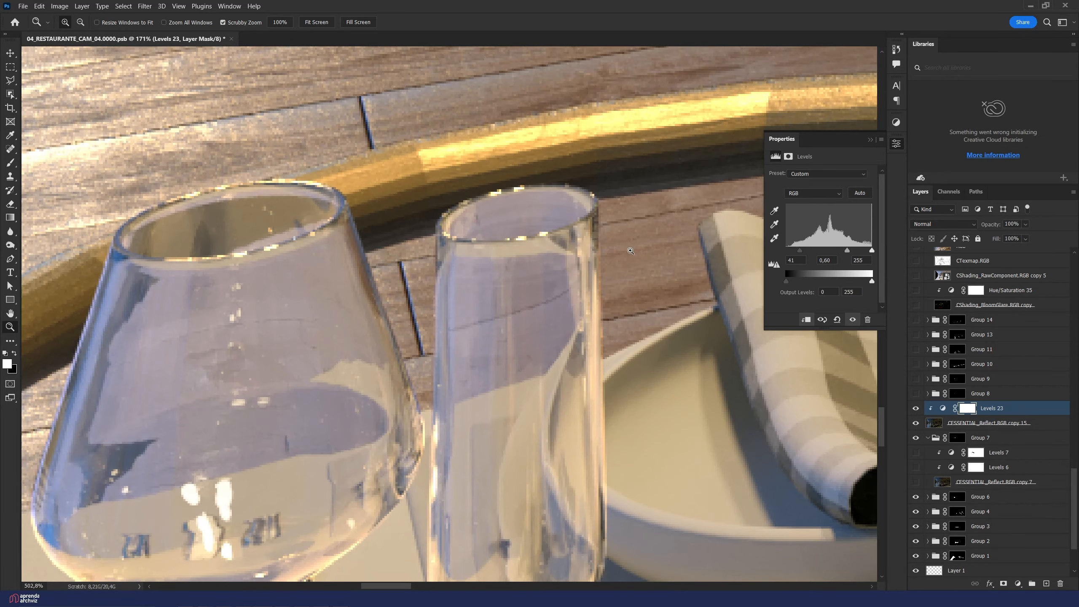
{"action": "left_click_drag", "start_coordinate": [594, 418], "coordinate": [574, 419]}
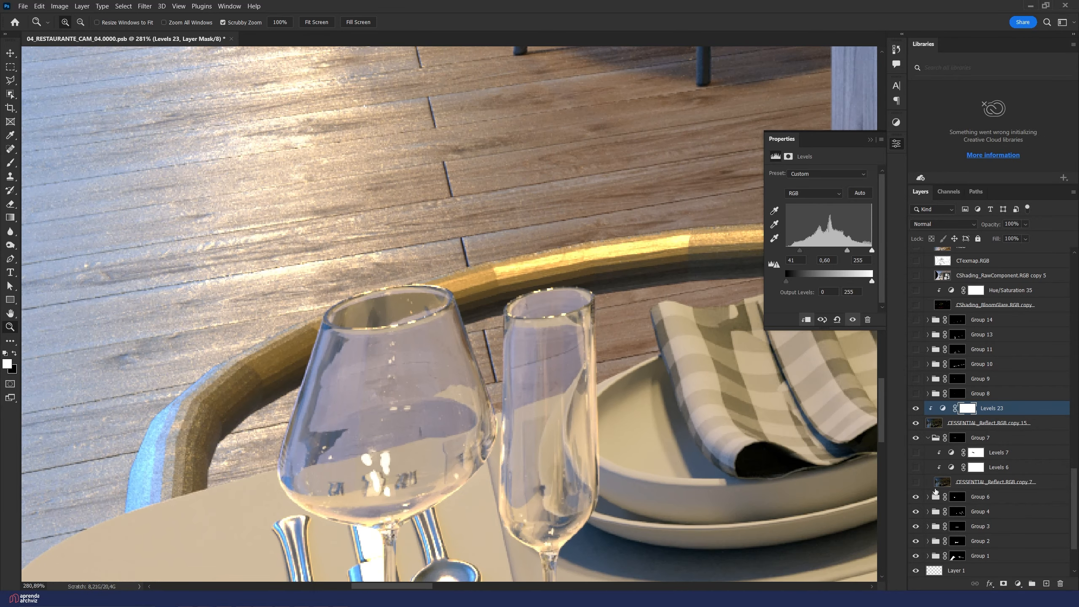
{"action": "left_click", "coordinate": [1018, 582]}
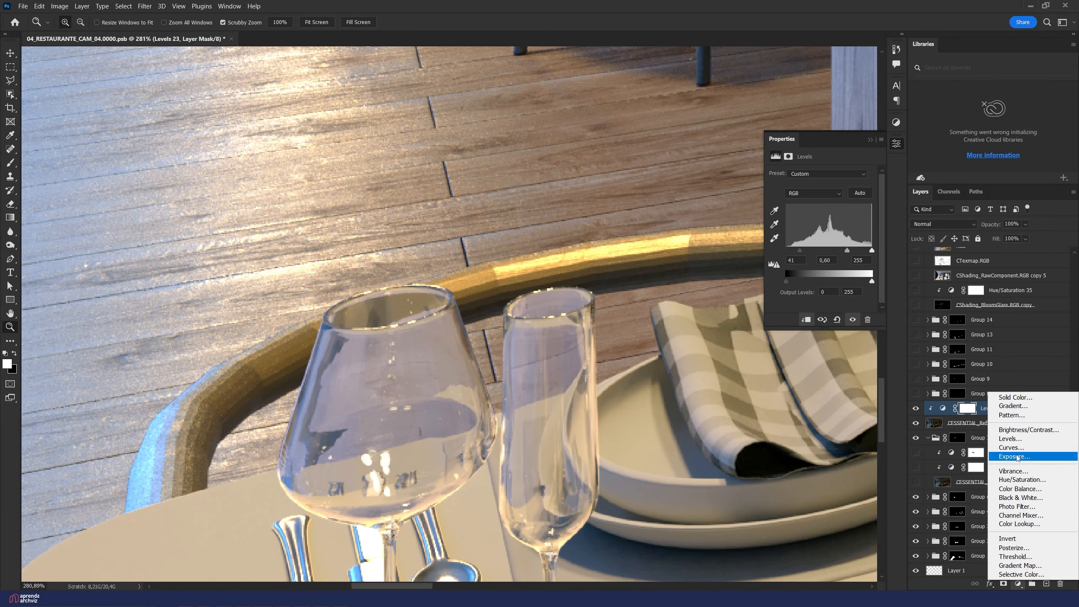
{"action": "left_click", "coordinate": [1022, 479]}
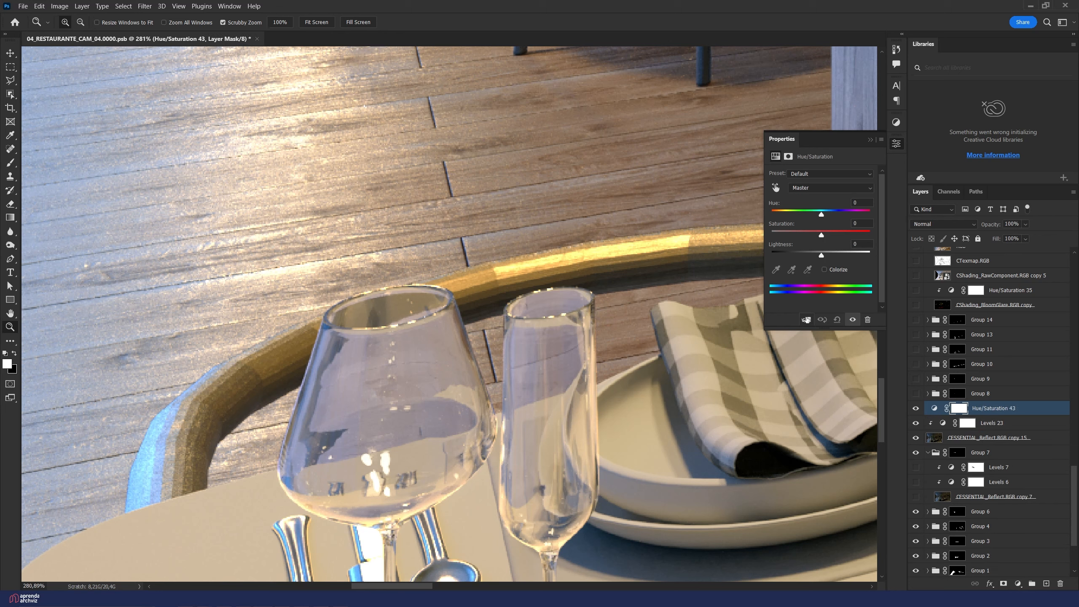
{"action": "left_click_drag", "start_coordinate": [811, 233], "coordinate": [783, 234]}
{"action": "left_click_drag", "start_coordinate": [1062, 408], "coordinate": [1062, 576]}
{"action": "left_click", "coordinate": [994, 407]}
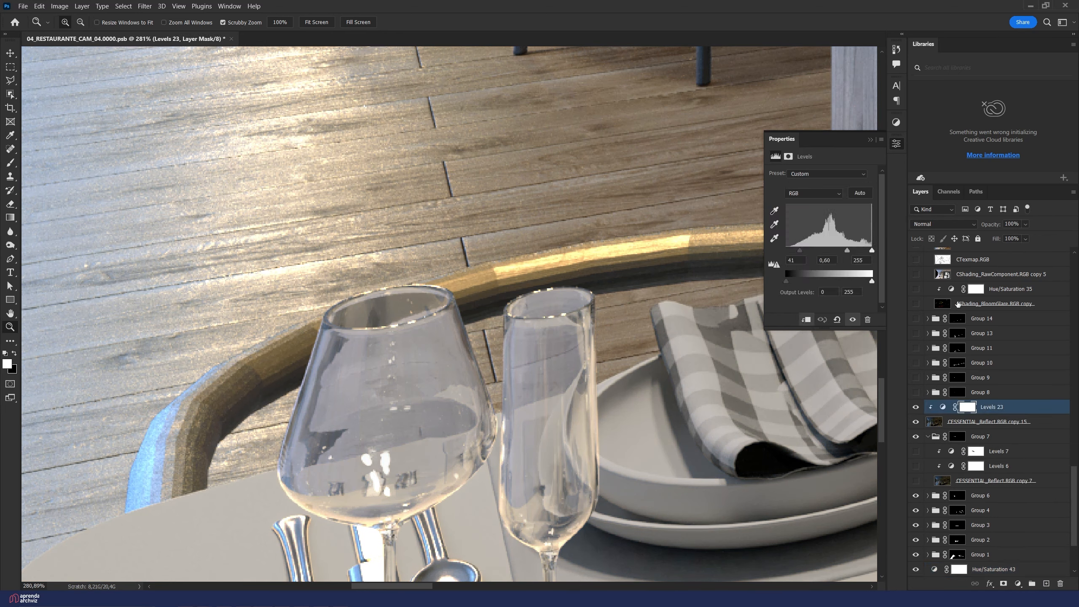
Step: Set Levels 23 to Luminosity blending and compare the glasses with the duplicated reflection layer shown and hidden
{"action": "left_click", "coordinate": [929, 226]}
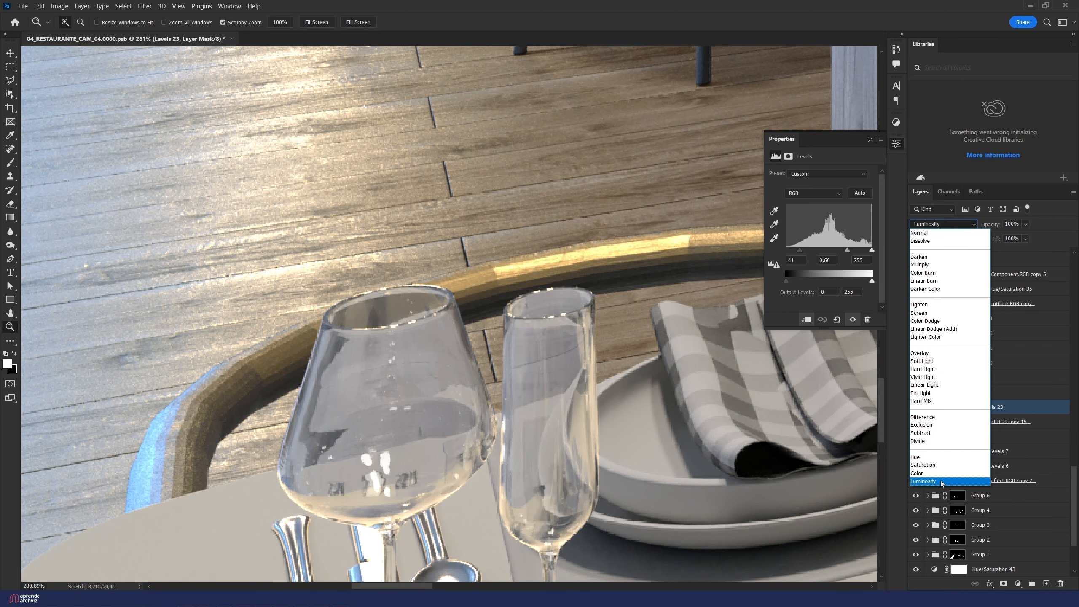
{"action": "left_click", "coordinate": [934, 484]}
{"action": "left_click", "coordinate": [948, 425]}
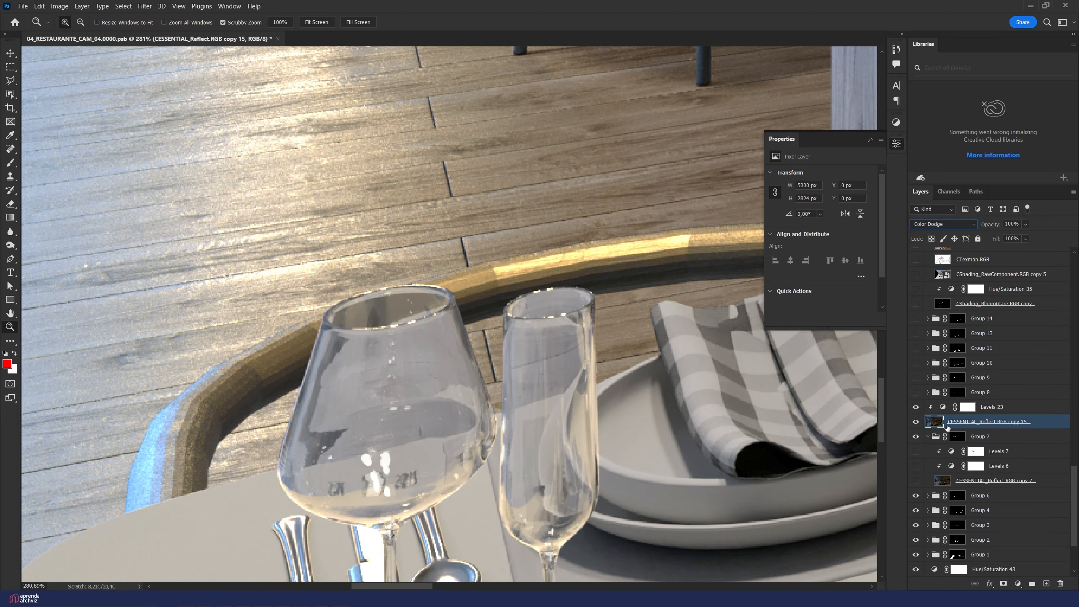
{"action": "left_click", "coordinate": [916, 421]}
{"action": "left_click", "coordinate": [916, 422]}
{"action": "left_click", "coordinate": [915, 422]}
{"action": "left_click", "coordinate": [915, 422]}
{"action": "scroll", "coordinate": [588, 500], "scroll_direction": "down", "scroll_amount": 3}
{"action": "left_click_drag", "start_coordinate": [588, 500], "coordinate": [520, 333]}
{"action": "scroll", "coordinate": [464, 334], "scroll_direction": "down", "scroll_amount": 5}
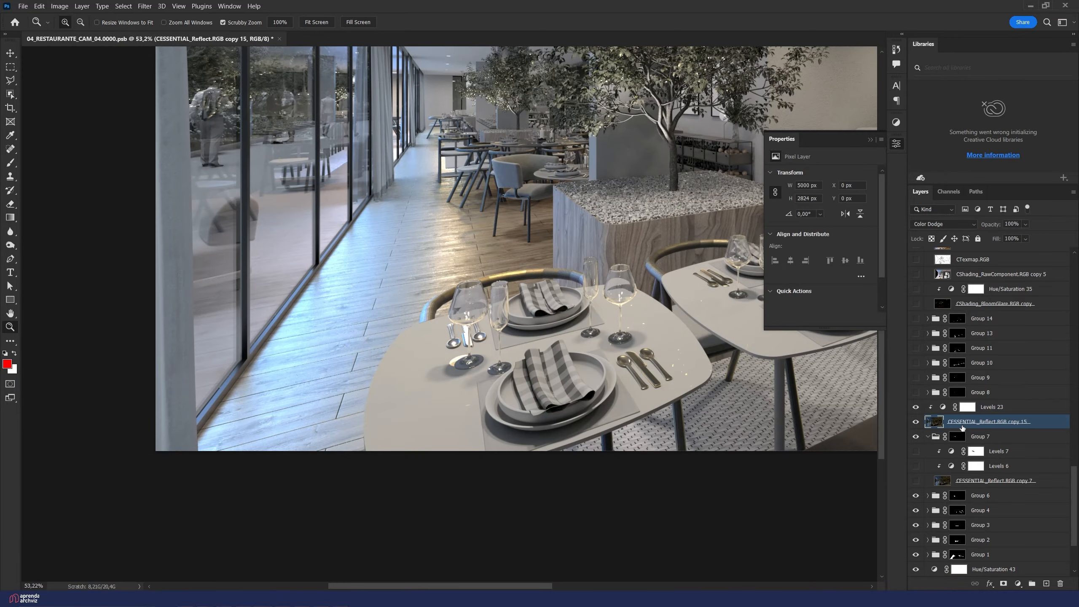
Step: Remove the test reflection copy with its Levels and Hue/Saturation adjustments, then restore the layers of Group 7 and collapse the group
{"action": "left_click", "coordinate": [1004, 412], "text": "shift"}
{"action": "key", "text": "Delete"}
{"action": "scroll", "coordinate": [864, 380], "scroll_direction": "up", "scroll_amount": 4}
{"action": "scroll", "coordinate": [864, 380], "scroll_direction": "down", "scroll_amount": 3}
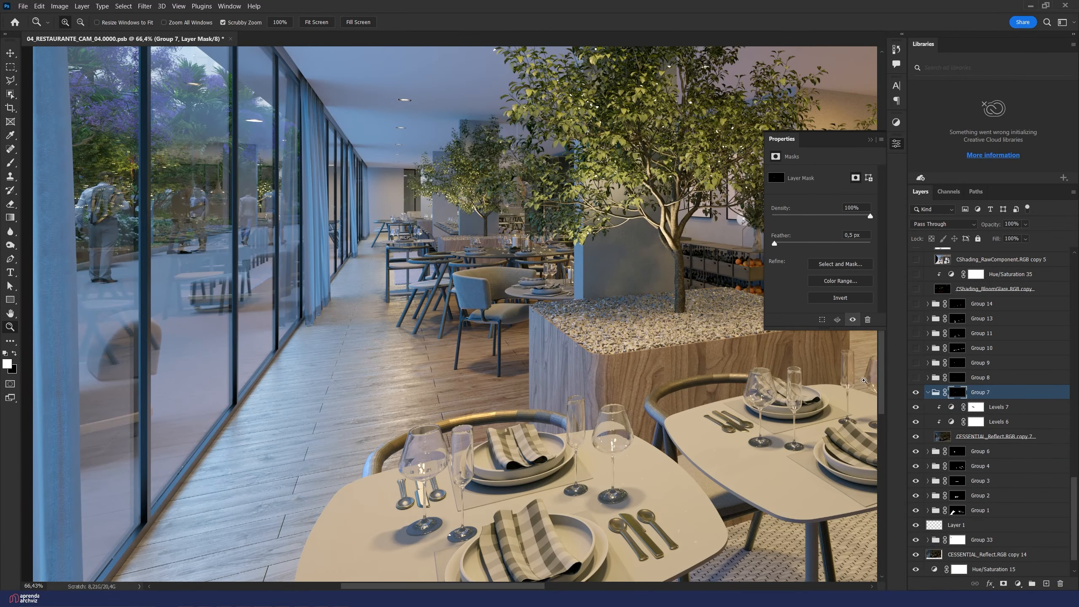
{"action": "left_click", "coordinate": [928, 393]}
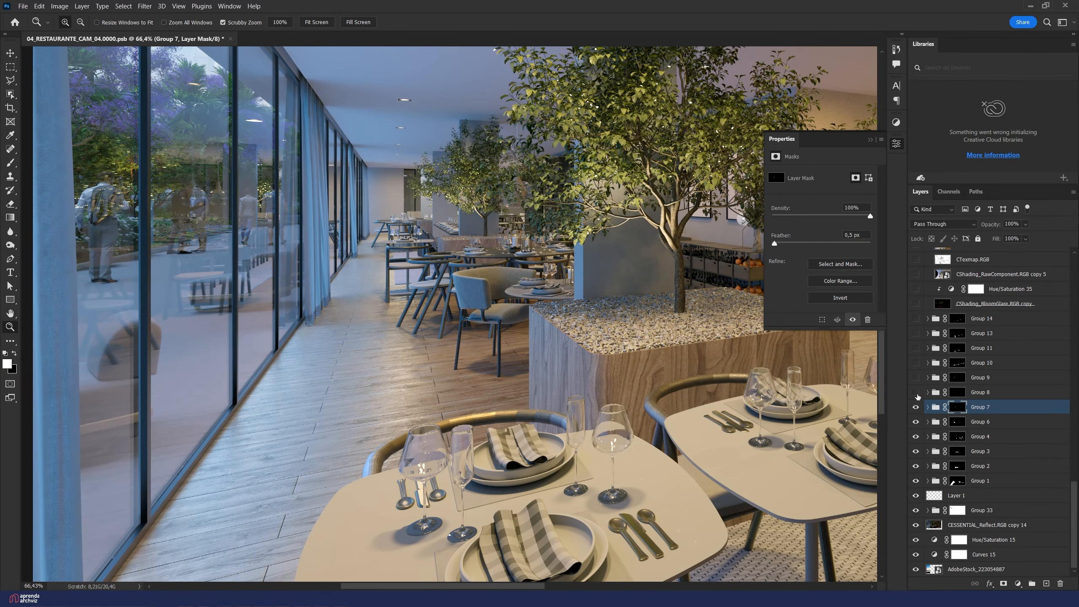
Step: Show Group 8, Group 9 and Group 10, checking their effect on the tables and glasses
{"action": "scroll", "coordinate": [603, 257], "scroll_direction": "up", "scroll_amount": 5}
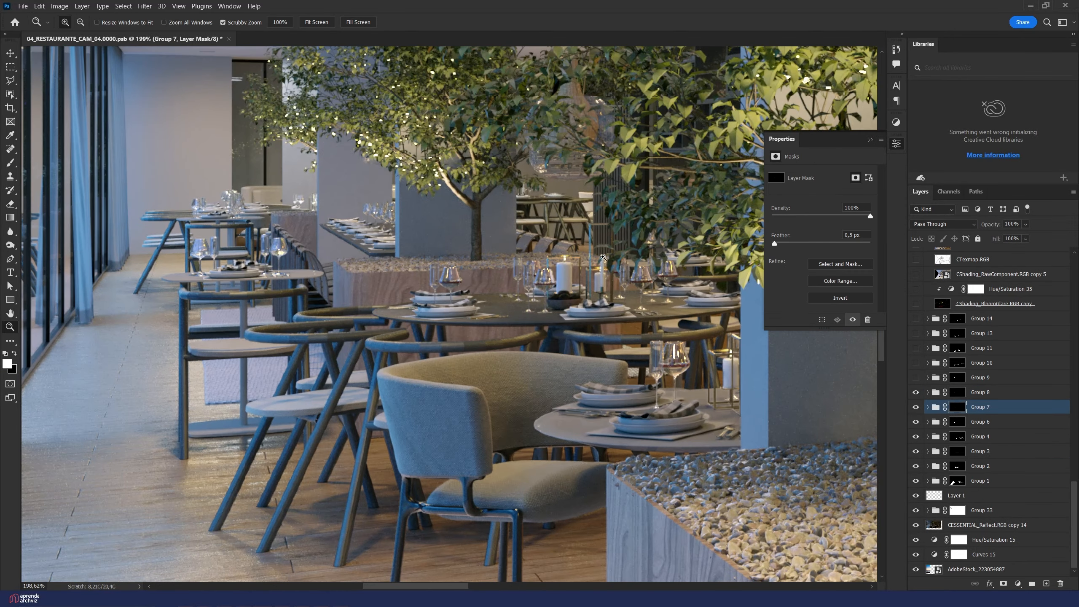
{"action": "left_click", "coordinate": [916, 392]}
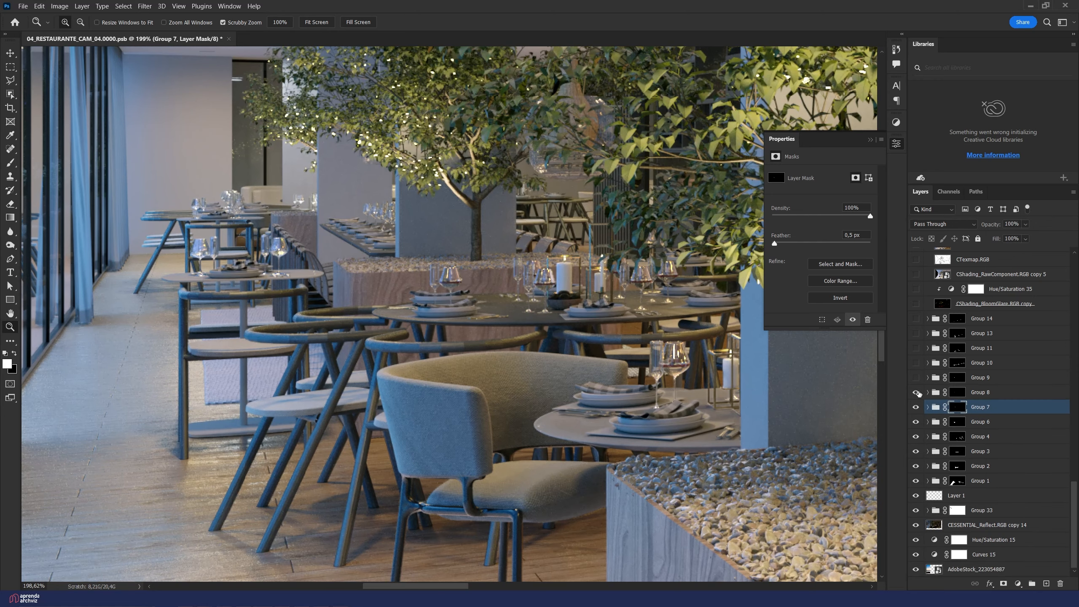
{"action": "left_click", "coordinate": [916, 378]}
{"action": "scroll", "coordinate": [514, 326], "scroll_direction": "down", "scroll_amount": 5}
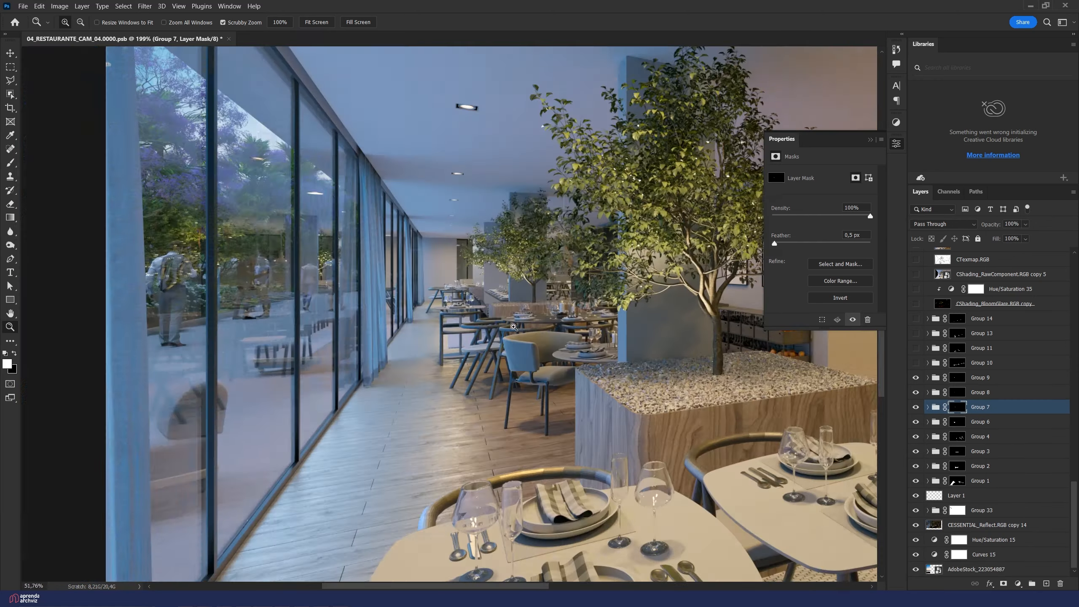
{"action": "scroll", "coordinate": [513, 326], "scroll_direction": "up", "scroll_amount": 5}
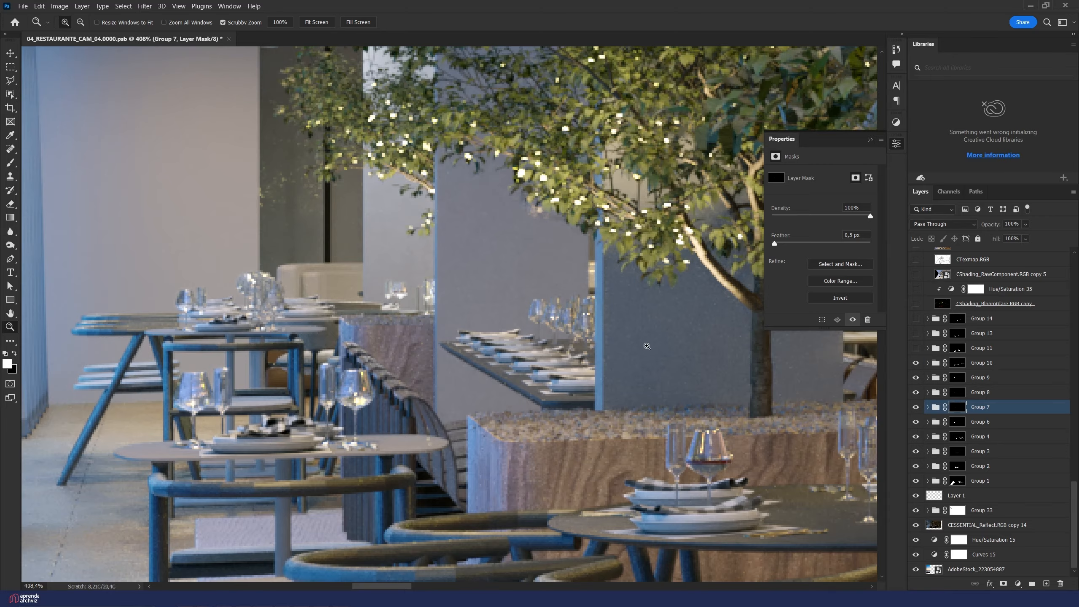
{"action": "scroll", "coordinate": [647, 346], "scroll_direction": "down", "scroll_amount": 10}
{"action": "left_click", "coordinate": [916, 362]}
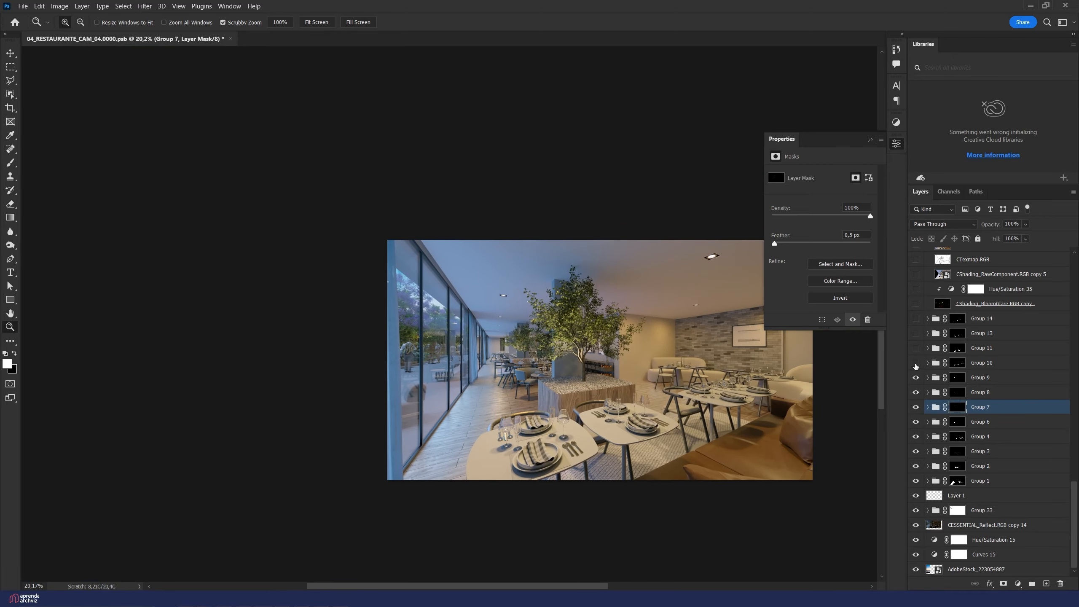
{"action": "left_click", "coordinate": [915, 363]}
{"action": "scroll", "coordinate": [571, 390], "scroll_direction": "up", "scroll_amount": 3}
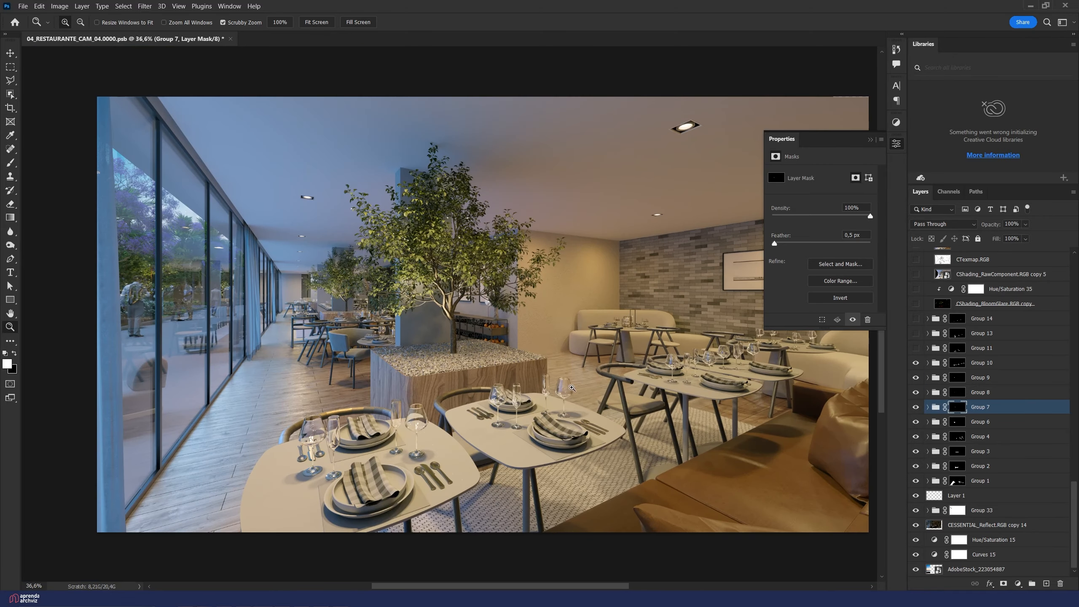
Step: Show Group 11, compare the table settings with and without it, and select the group
{"action": "left_click", "coordinate": [916, 350]}
{"action": "left_click", "coordinate": [916, 350]}
{"action": "left_click", "coordinate": [916, 350]}
{"action": "left_click", "coordinate": [916, 350]}
{"action": "left_click", "coordinate": [916, 351]}
{"action": "scroll", "coordinate": [316, 492], "scroll_direction": "up", "scroll_amount": 9}
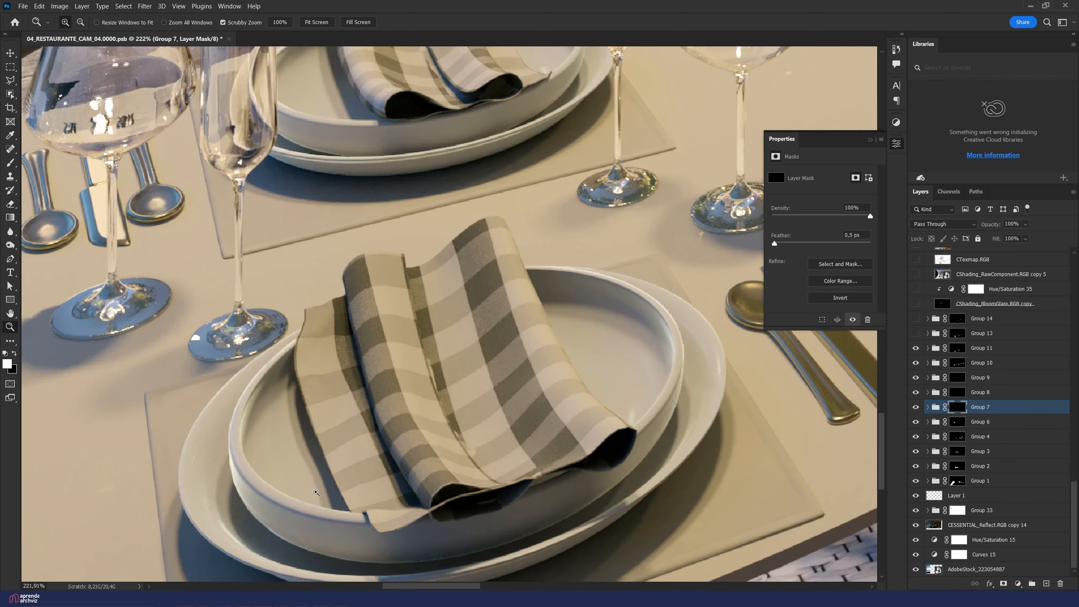
{"action": "left_click", "coordinate": [927, 350]}
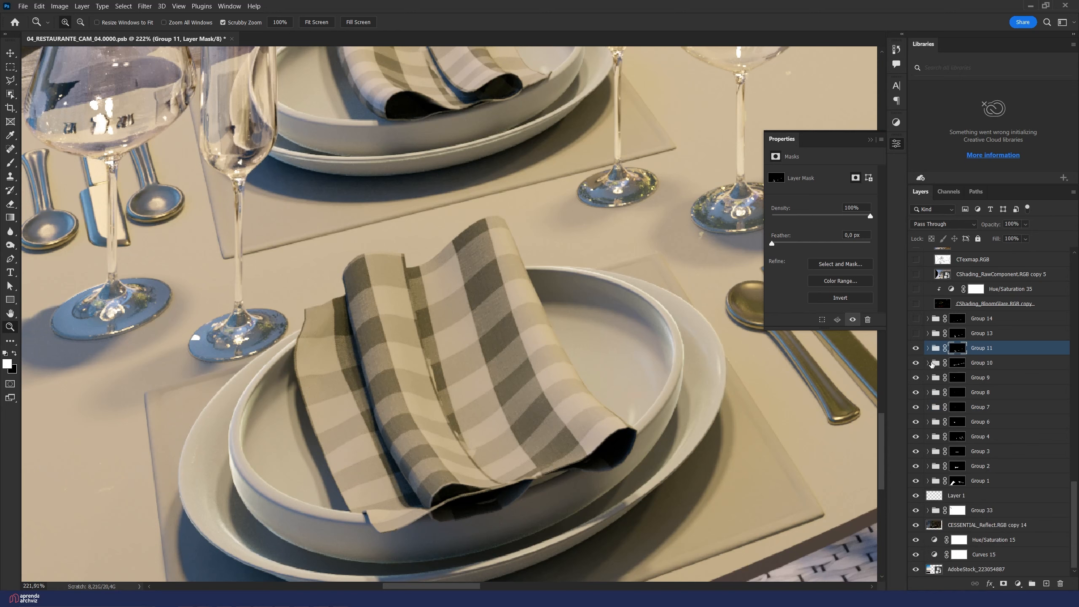
Step: Expand Group 10 and hide all its layers except Levels 8 and the CESSENTIAL_Refract.RGB copy to examine the front glasses
{"action": "left_click", "coordinate": [928, 363]}
{"action": "scroll", "coordinate": [659, 359], "scroll_direction": "down", "scroll_amount": 8}
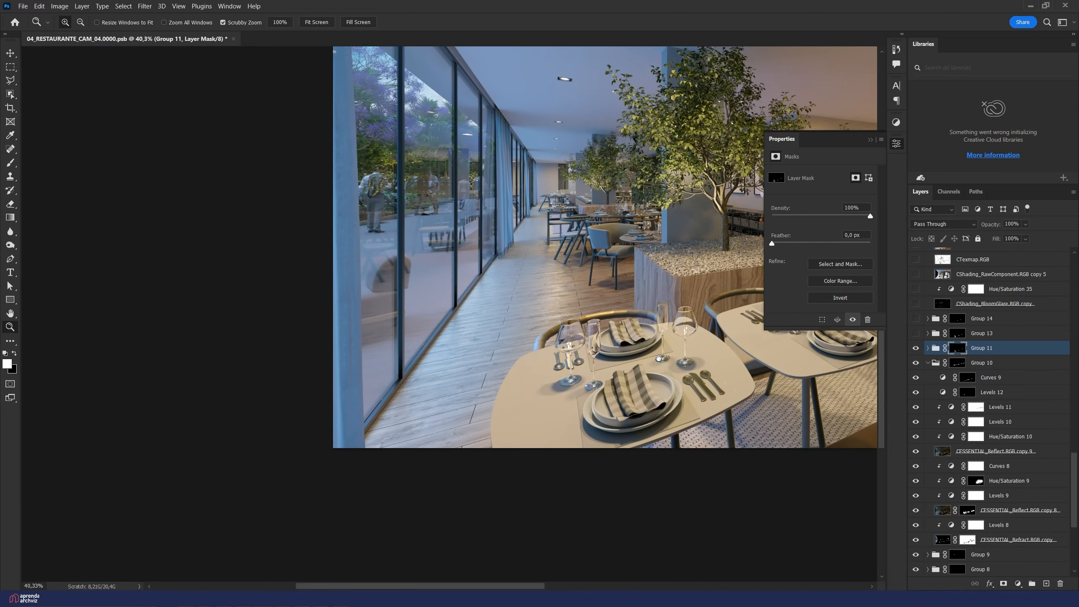
{"action": "scroll", "coordinate": [600, 401], "scroll_direction": "up", "scroll_amount": 1}
{"action": "left_click", "coordinate": [916, 376]}
{"action": "left_click", "coordinate": [916, 376]}
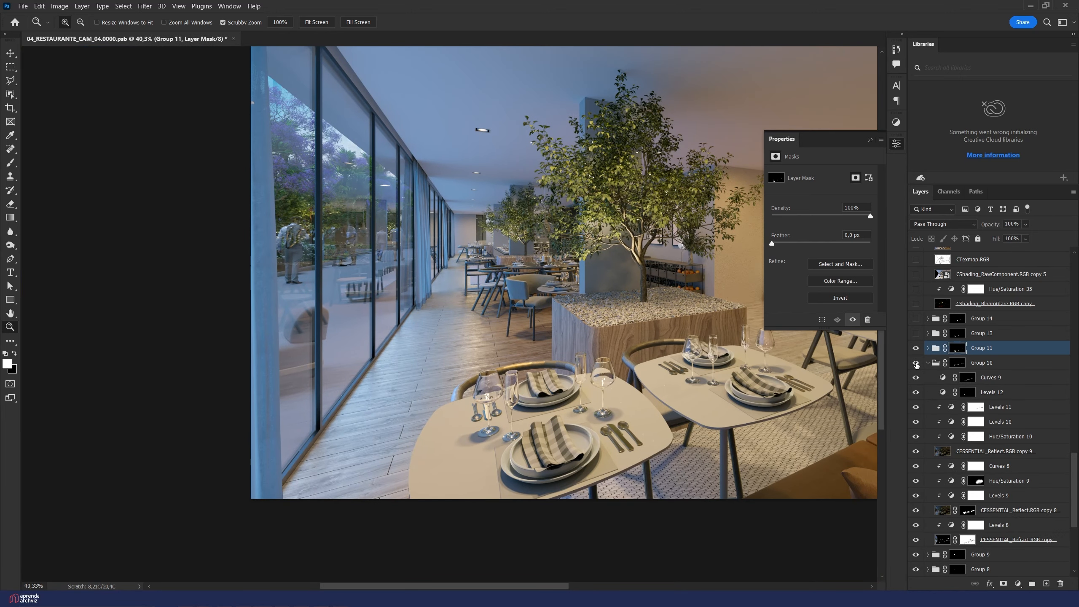
{"action": "left_click", "coordinate": [916, 377]}
{"action": "left_click", "coordinate": [916, 376]}
{"action": "left_click_drag", "start_coordinate": [916, 408], "coordinate": [916, 538]}
{"action": "left_click", "coordinate": [916, 525]}
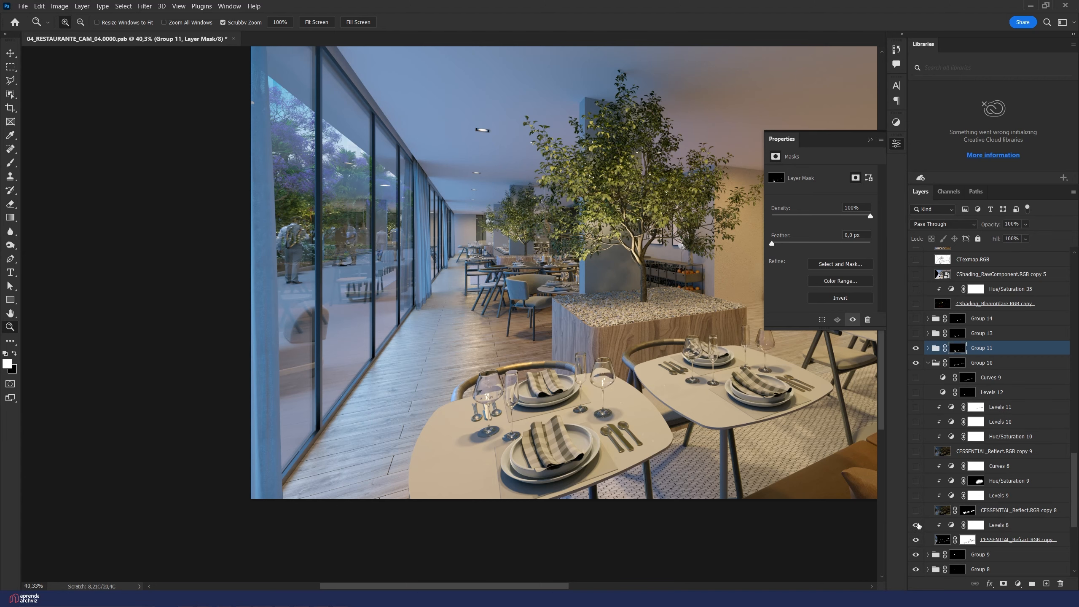
{"action": "left_click_drag", "start_coordinate": [592, 385], "coordinate": [662, 420]}
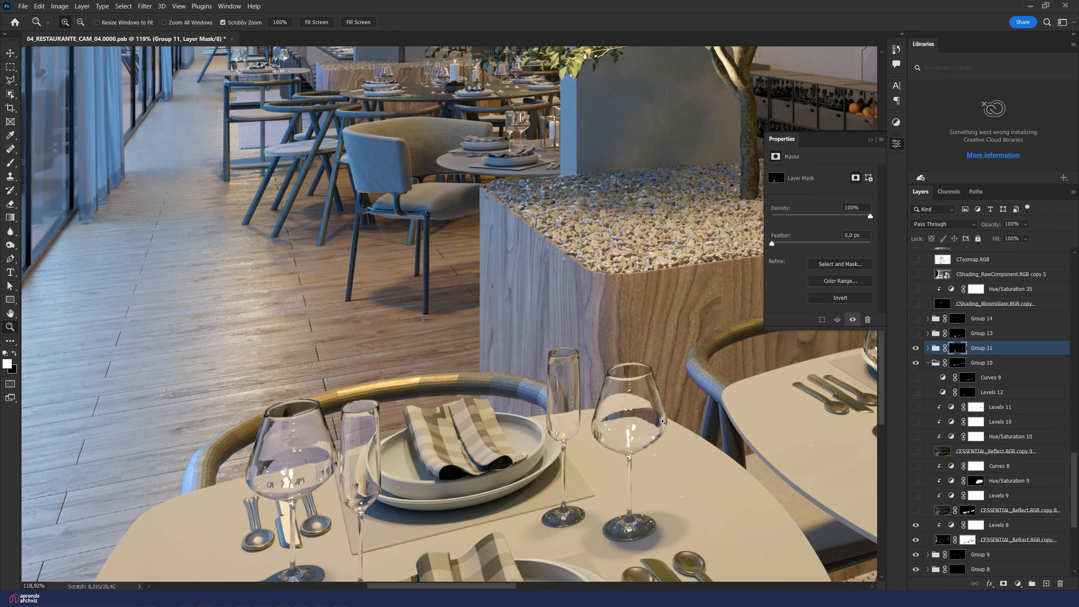
Step: Show every layer in Group 10 again and examine the glasses on the tables near the brick wall
{"action": "left_click", "coordinate": [915, 538]}
{"action": "left_click_drag", "start_coordinate": [916, 496], "coordinate": [917, 377]}
{"action": "key", "text": "ctrl+minus"}
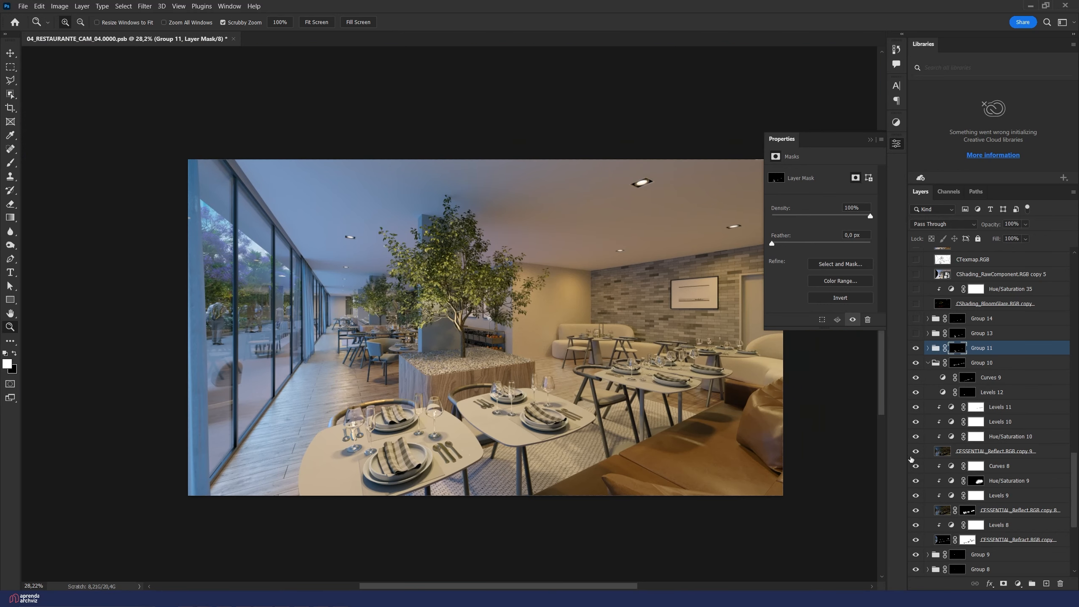
{"action": "scroll", "coordinate": [657, 342], "scroll_direction": "up", "scroll_amount": 10}
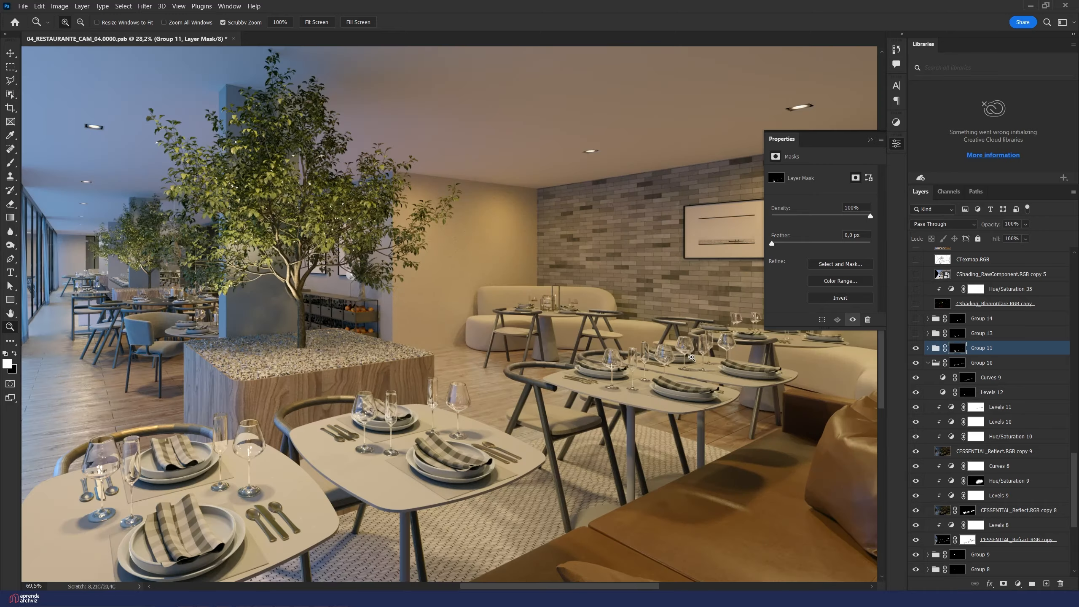
{"action": "left_click", "coordinate": [916, 452]}
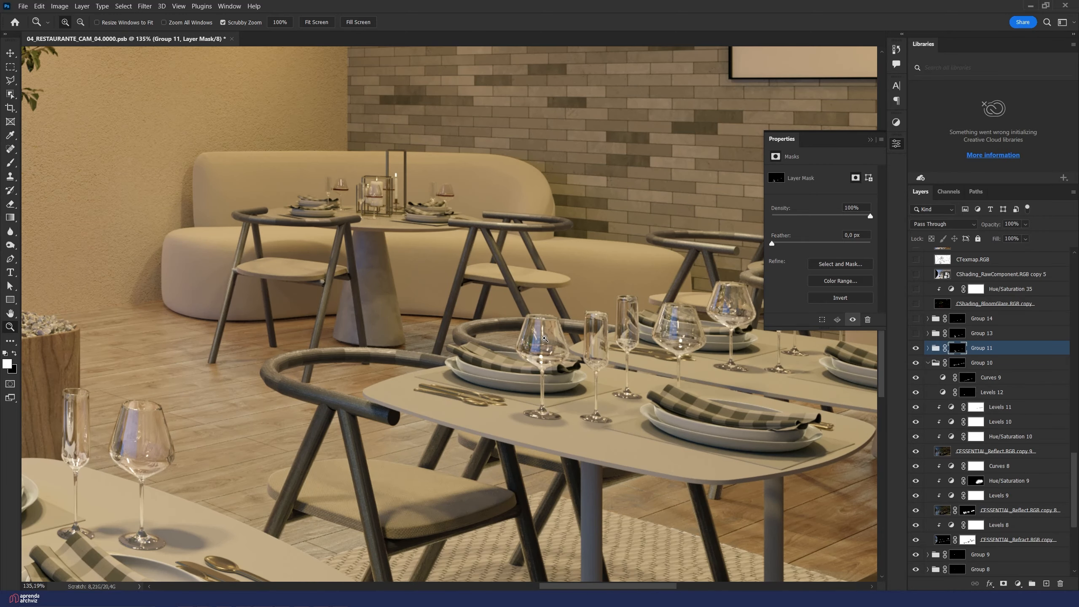
{"action": "left_click_drag", "start_coordinate": [544, 339], "coordinate": [230, 255]}
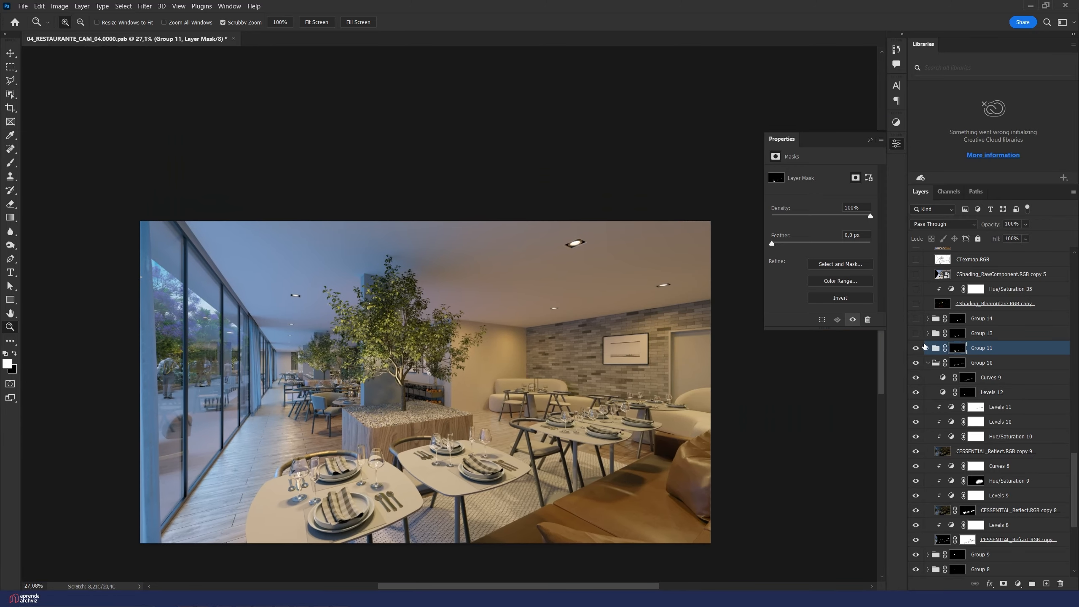
Step: Show Group 13 and compare the checkered napkins on the middle table with and without it
{"action": "left_click", "coordinate": [916, 334]}
{"action": "left_click", "coordinate": [917, 335]}
{"action": "scroll", "coordinate": [480, 466], "scroll_direction": "up", "scroll_amount": 3}
{"action": "scroll", "coordinate": [519, 465], "scroll_direction": "up", "scroll_amount": 2}
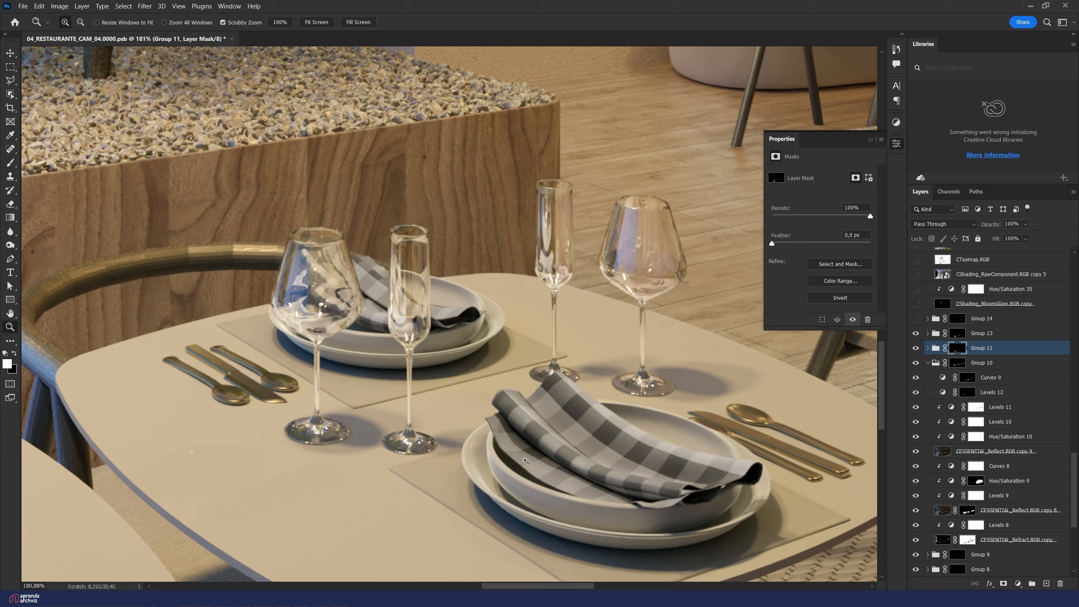
{"action": "left_click", "coordinate": [926, 348]}
{"action": "left_click", "coordinate": [927, 347]}
{"action": "left_click", "coordinate": [916, 333]}
{"action": "left_click", "coordinate": [915, 333]}
{"action": "left_click", "coordinate": [915, 333]}
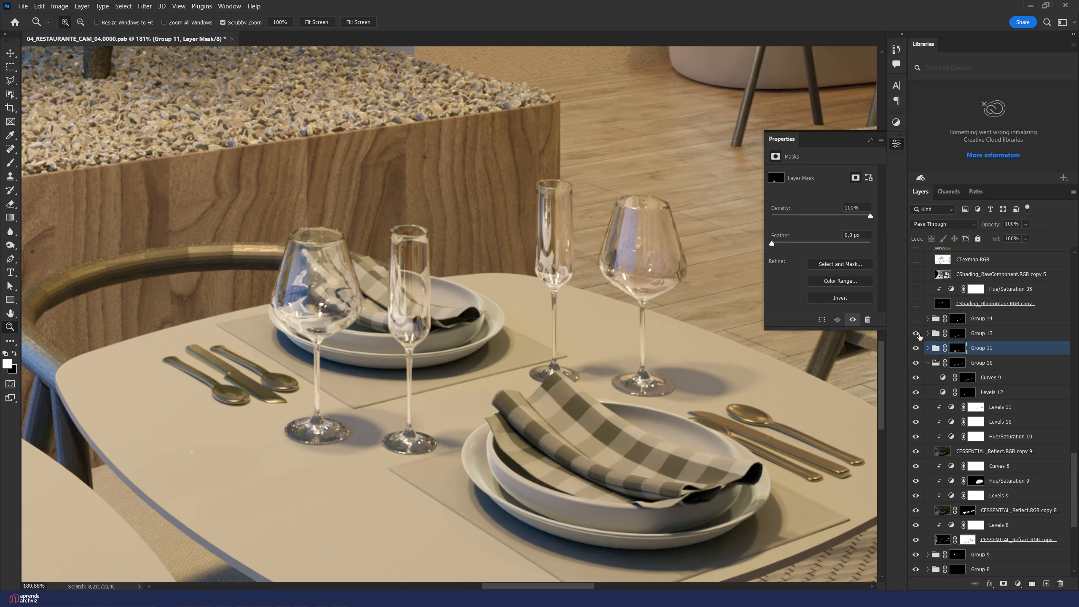
Step: Expand Group 13, collapse Group 10, and hide all the layers inside Group 13 while checking the napkin
{"action": "left_click", "coordinate": [927, 333]}
{"action": "left_click", "coordinate": [1020, 348]}
{"action": "scroll", "coordinate": [929, 401], "scroll_direction": "down", "scroll_amount": 3}
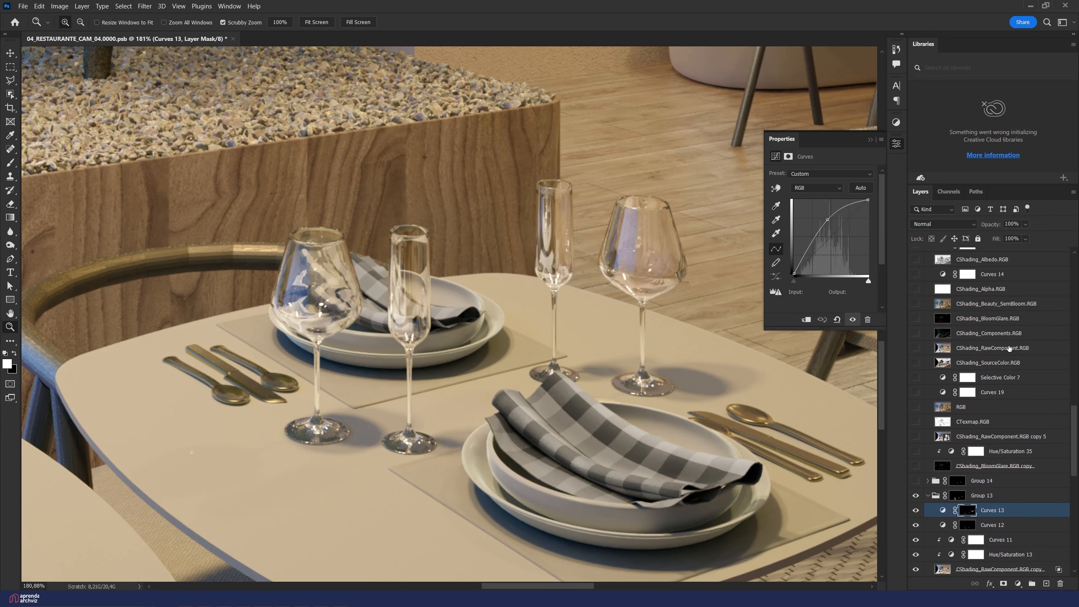
{"action": "left_click", "coordinate": [928, 480]}
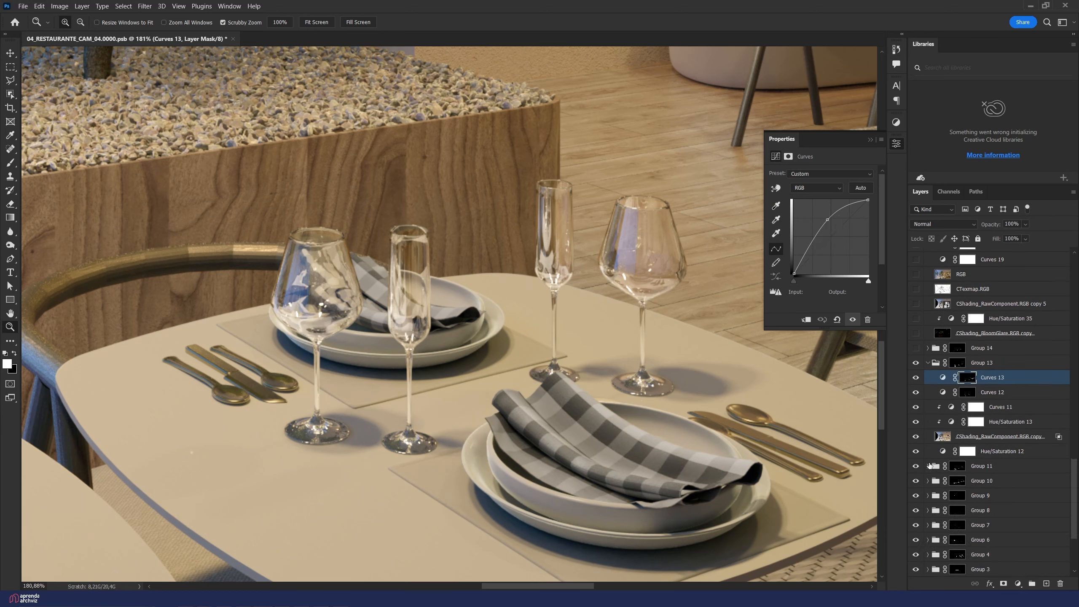
{"action": "left_click", "coordinate": [915, 376]}
{"action": "left_click", "coordinate": [916, 377]}
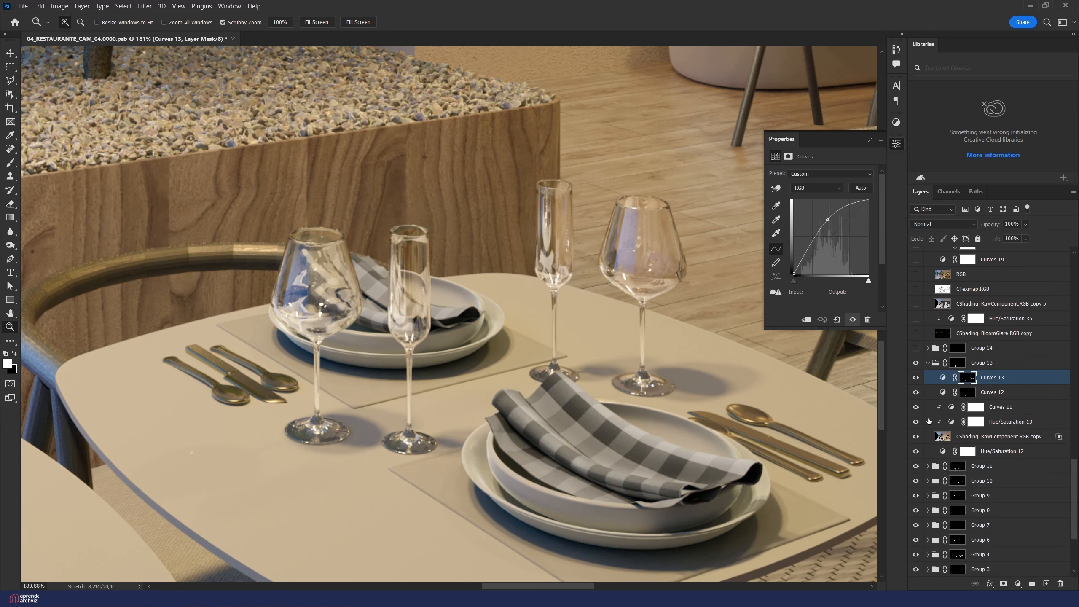
{"action": "left_click_drag", "start_coordinate": [916, 377], "coordinate": [916, 451]}
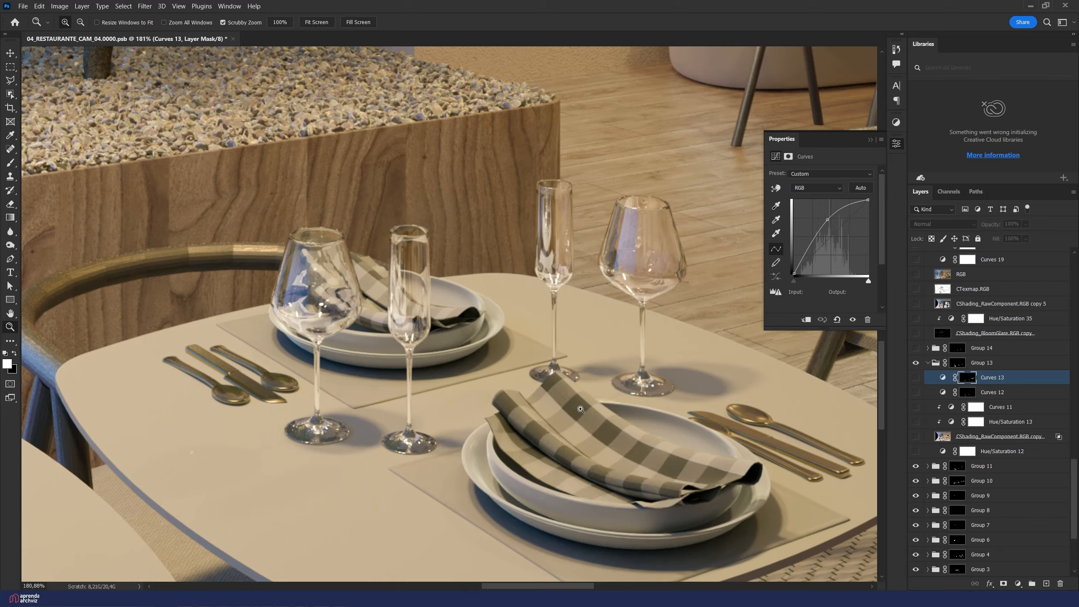
Step: Duplicate the CShading_RawComponent.RGB layer, place the copy directly above Group 13 outside the group, and make it visible
{"action": "left_click_drag", "start_coordinate": [581, 409], "coordinate": [511, 415]}
{"action": "scroll", "coordinate": [992, 310], "scroll_direction": "up", "scroll_amount": 5}
{"action": "left_click", "coordinate": [988, 325]}
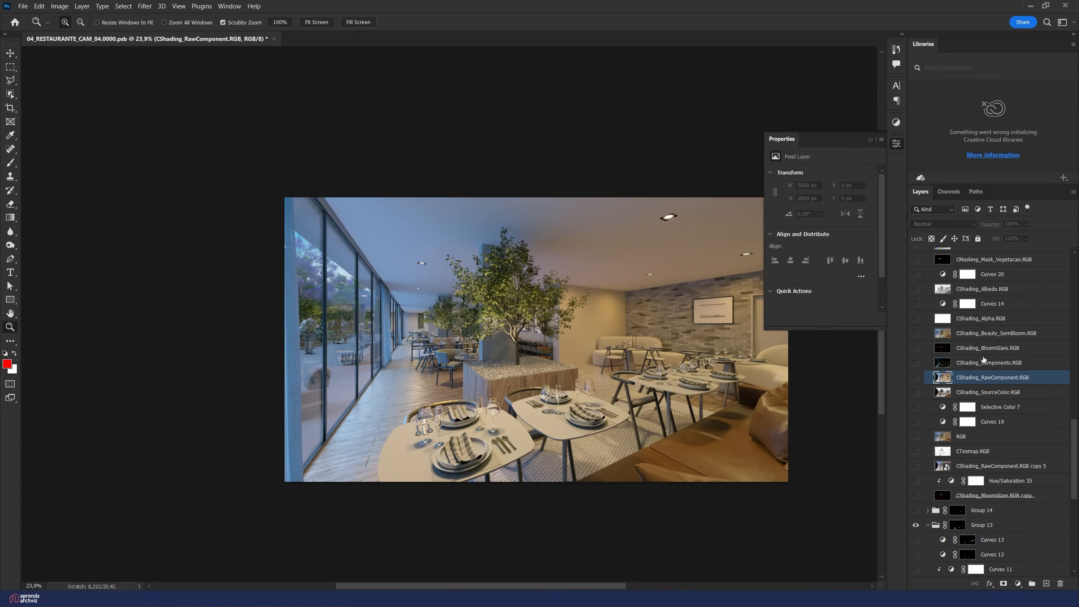
{"action": "left_click_drag", "start_coordinate": [989, 382], "coordinate": [922, 518]}
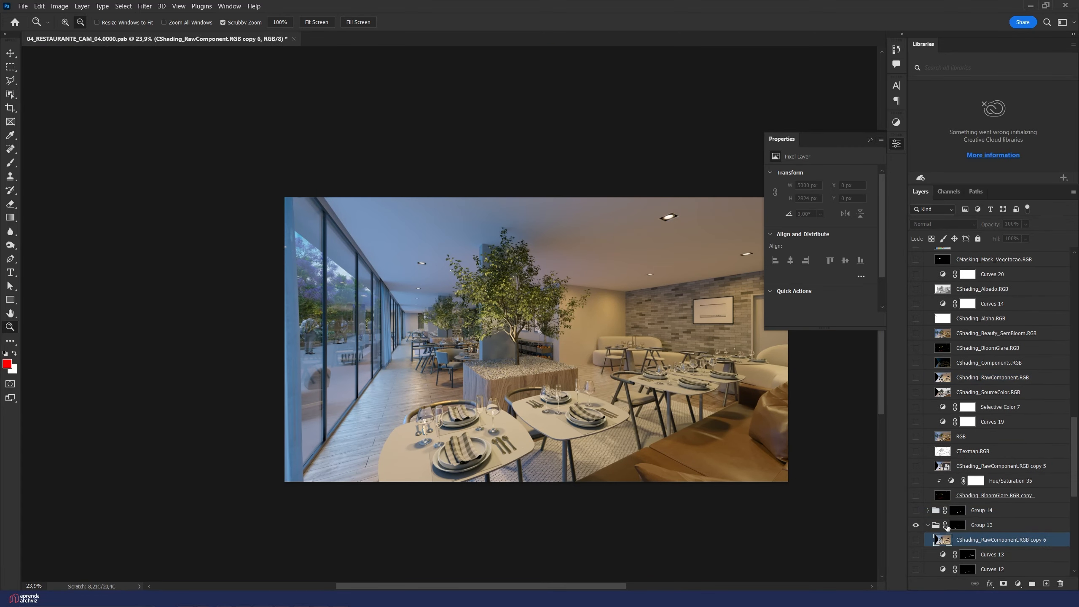
{"action": "left_click", "coordinate": [916, 525]}
{"action": "scroll", "coordinate": [354, 374], "scroll_direction": "right", "scroll_amount": 5}
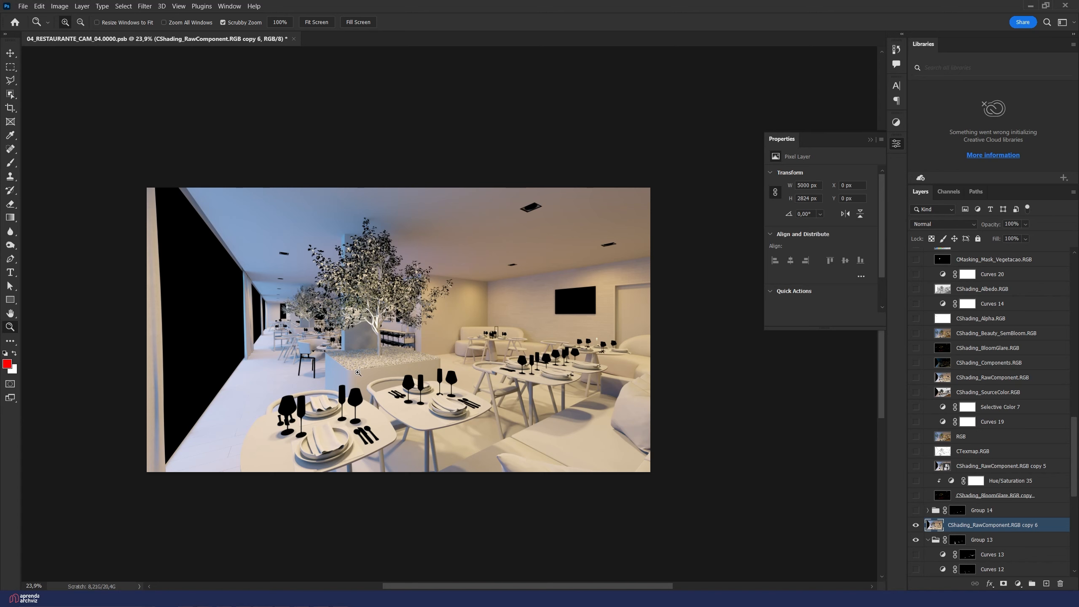
Step: Move the CShading_RawComponent.RGB copy to the top inside Group 13 and set its blend mode to Hard Light over the napkins
{"action": "left_click_drag", "start_coordinate": [423, 330], "coordinate": [399, 342]}
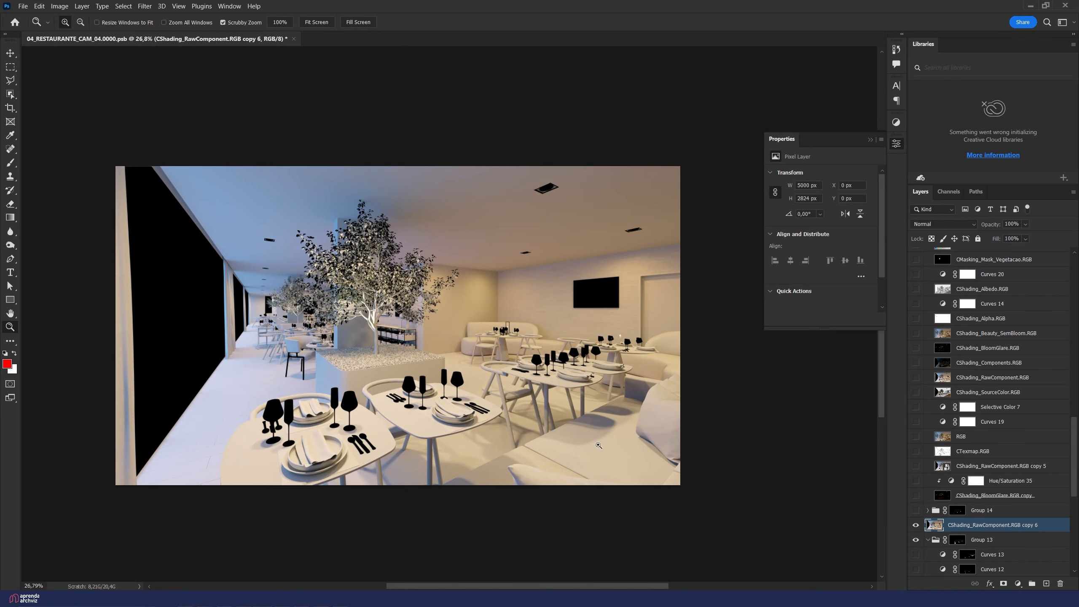
{"action": "left_click", "coordinate": [916, 525]}
{"action": "left_click", "coordinate": [916, 525]}
{"action": "scroll", "coordinate": [929, 500], "scroll_direction": "down", "scroll_amount": 3}
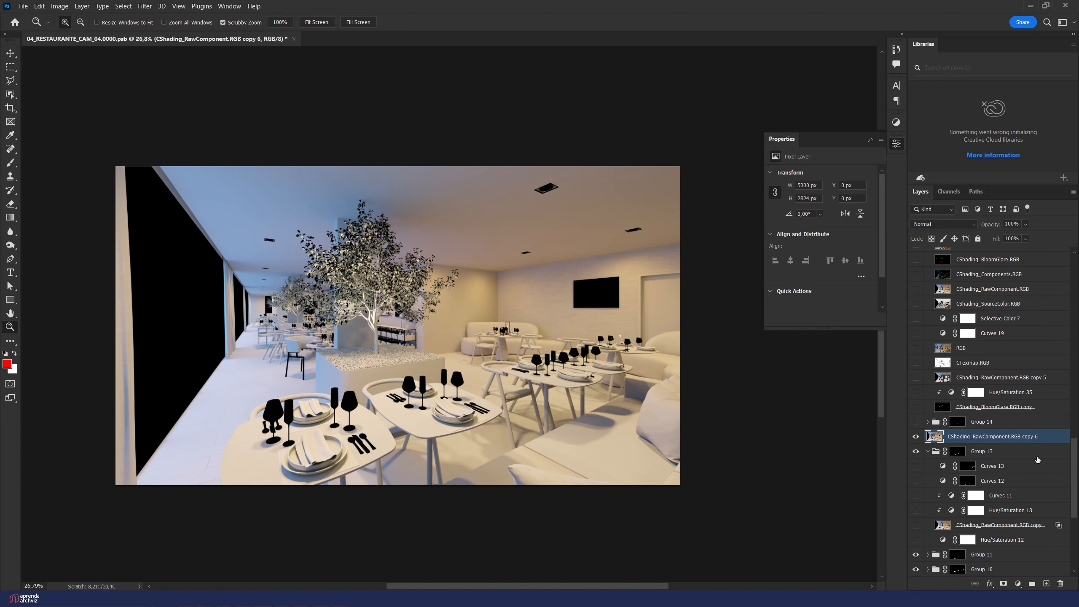
{"action": "left_click_drag", "start_coordinate": [973, 446], "coordinate": [967, 468]}
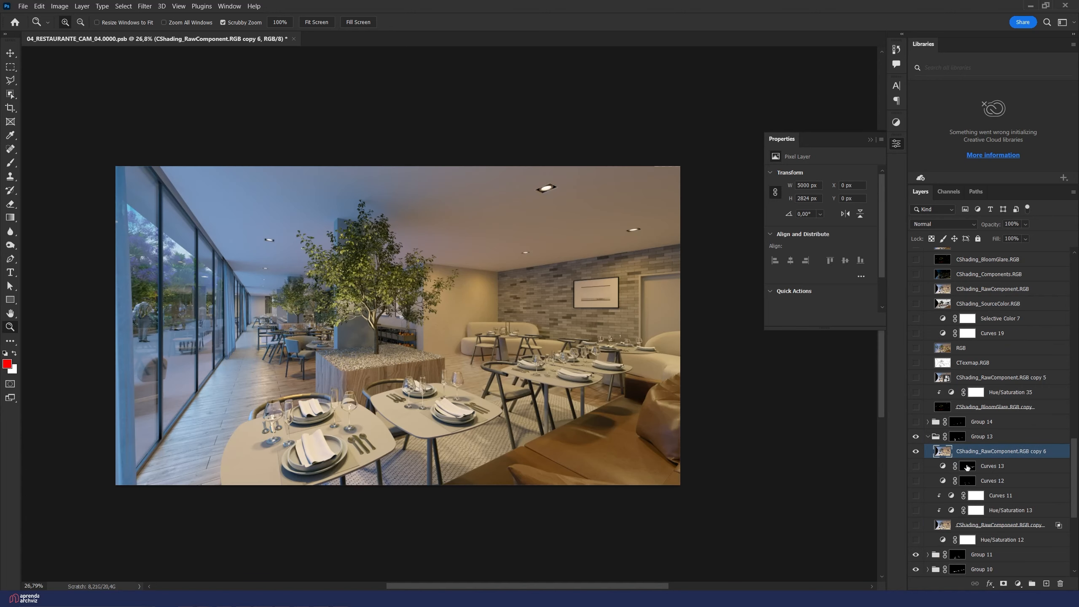
{"action": "left_click_drag", "start_coordinate": [504, 408], "coordinate": [687, 421]}
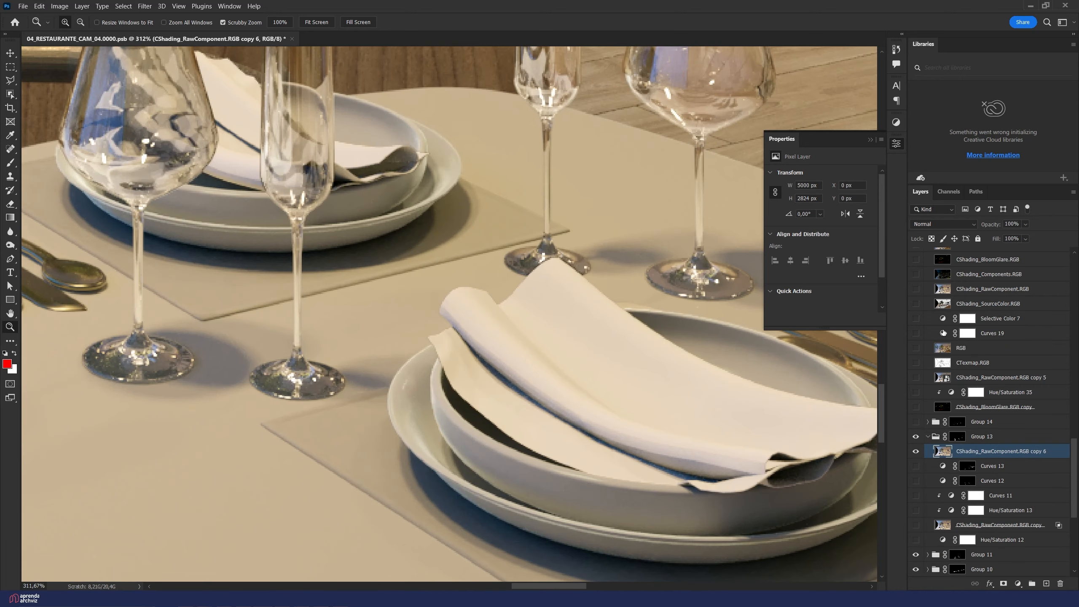
{"action": "left_click", "coordinate": [941, 223]}
{"action": "left_click", "coordinate": [919, 381]}
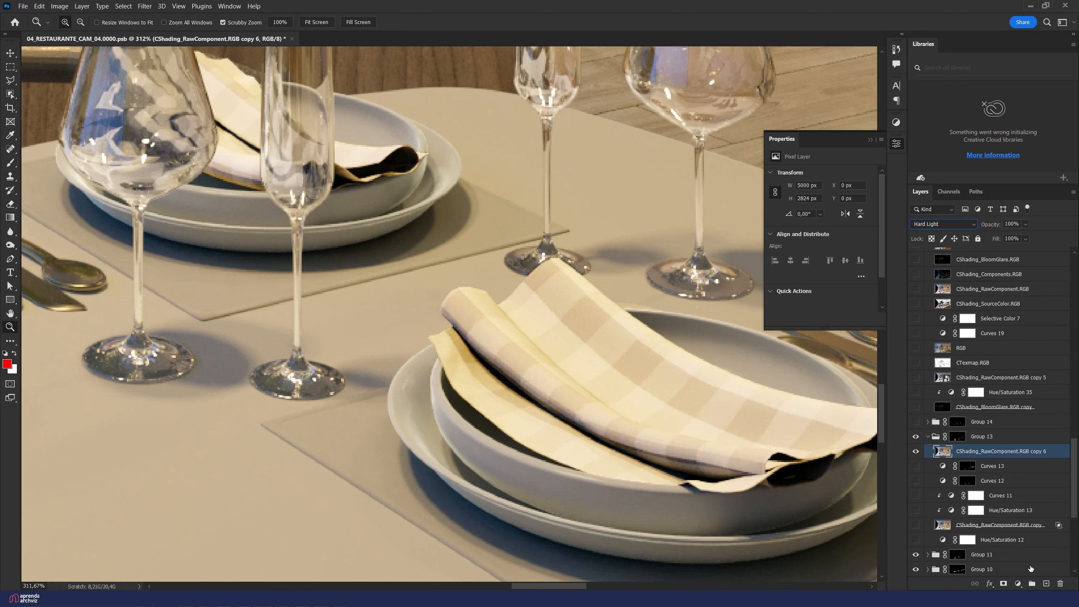
Step: Add a darkening Curves adjustment clipped to the raw component copy, set it to Luminosity, and compare the napkins with and without it
{"action": "left_click", "coordinate": [1020, 585]}
{"action": "left_click", "coordinate": [994, 448]}
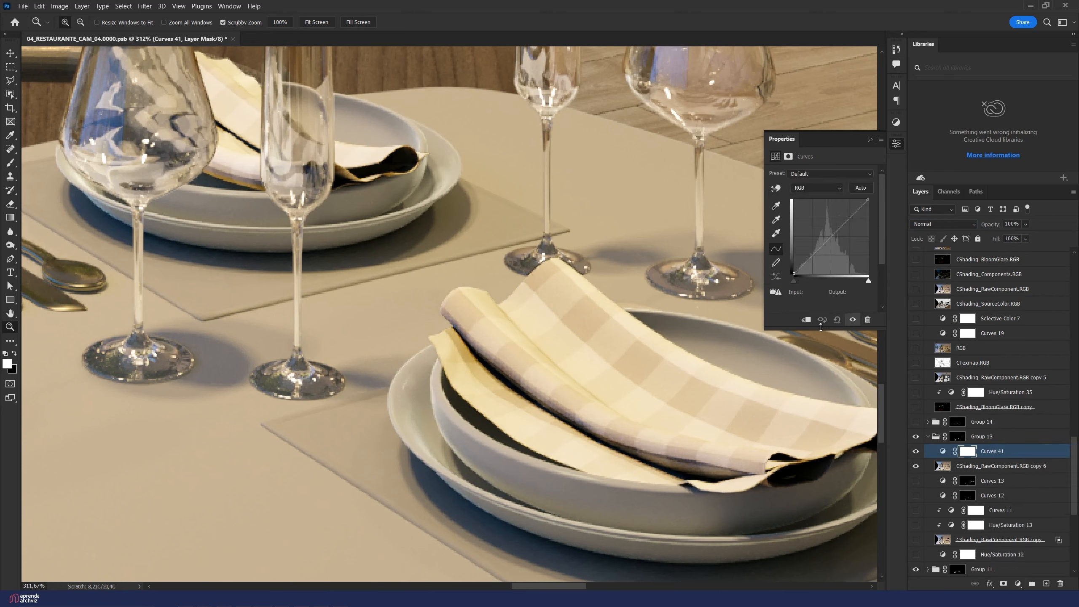
{"action": "left_click", "coordinate": [806, 319]}
{"action": "left_click_drag", "start_coordinate": [829, 238], "coordinate": [835, 268]}
{"action": "left_click", "coordinate": [934, 226]}
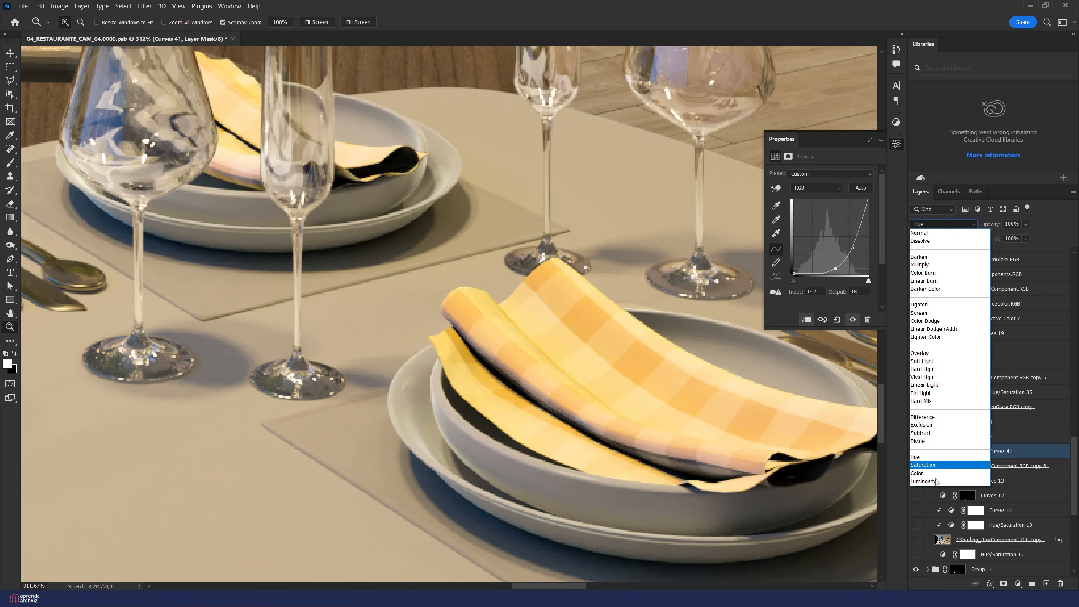
{"action": "left_click", "coordinate": [933, 482]}
{"action": "key", "text": "ctrl+0"}
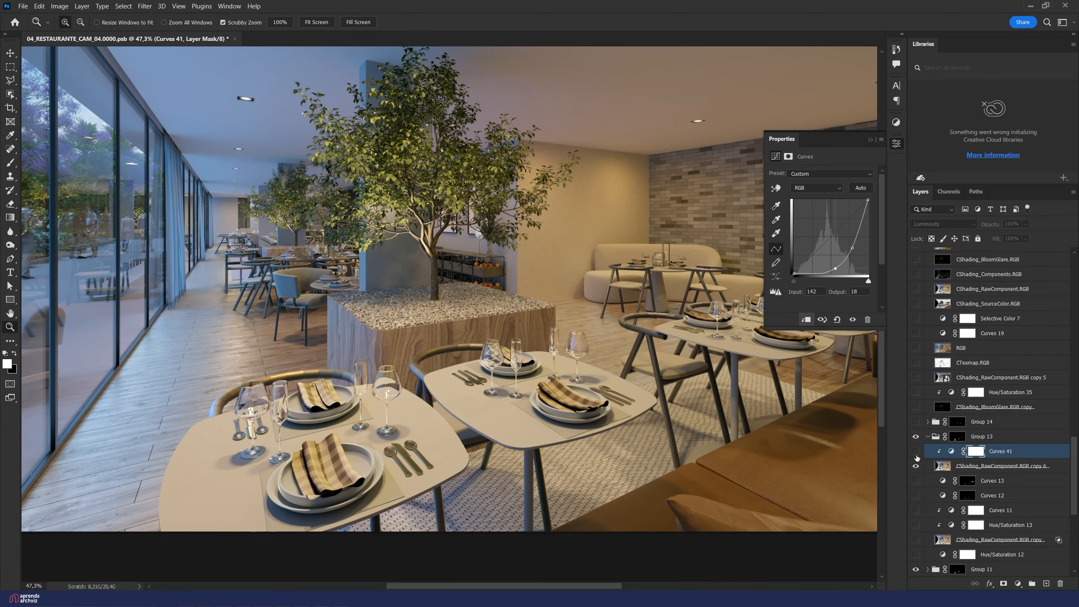
{"action": "left_click", "coordinate": [916, 453]}
{"action": "left_click", "coordinate": [916, 453]}
Step: Add a clipped Hue/Saturation adjustment with Saturation -100 above the clipped Curves and check the middle table's napkin
{"action": "left_click", "coordinate": [1018, 583]}
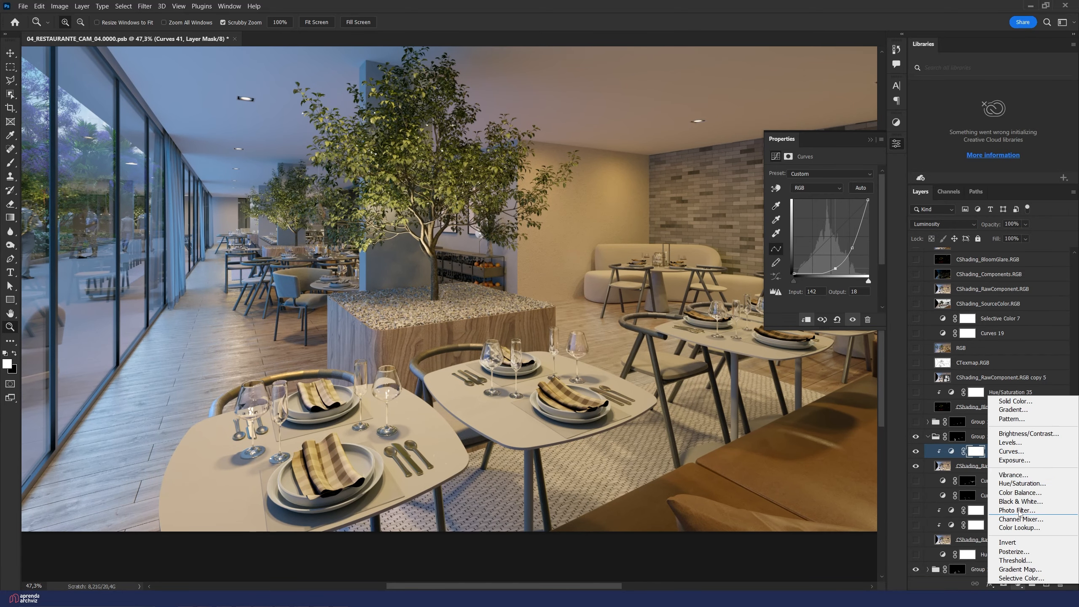
{"action": "left_click", "coordinate": [1020, 480]}
{"action": "left_click_drag", "start_coordinate": [786, 234], "coordinate": [771, 235]}
{"action": "left_click_drag", "start_coordinate": [529, 404], "coordinate": [588, 379]}
{"action": "left_click_drag", "start_coordinate": [498, 360], "coordinate": [429, 306]}
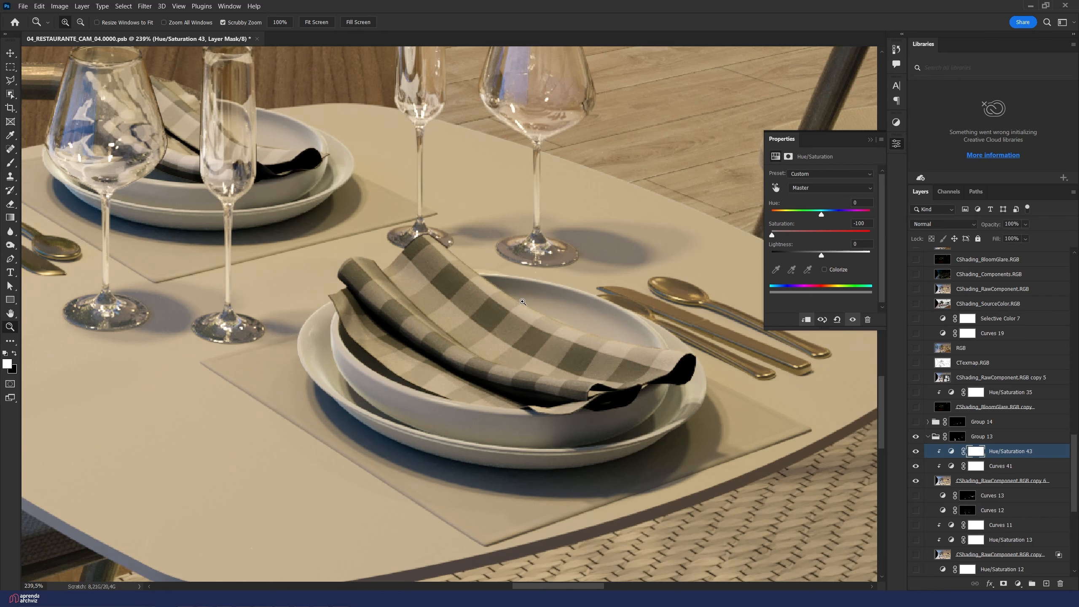
Step: Delete the raw component copy at the top of Group 13 together with its clipped Curves and Hue/Saturation adjustments
{"action": "left_click", "coordinate": [1013, 481], "text": "shift"}
{"action": "key", "text": "Delete"}
{"action": "left_click_drag", "start_coordinate": [595, 408], "coordinate": [557, 402]}
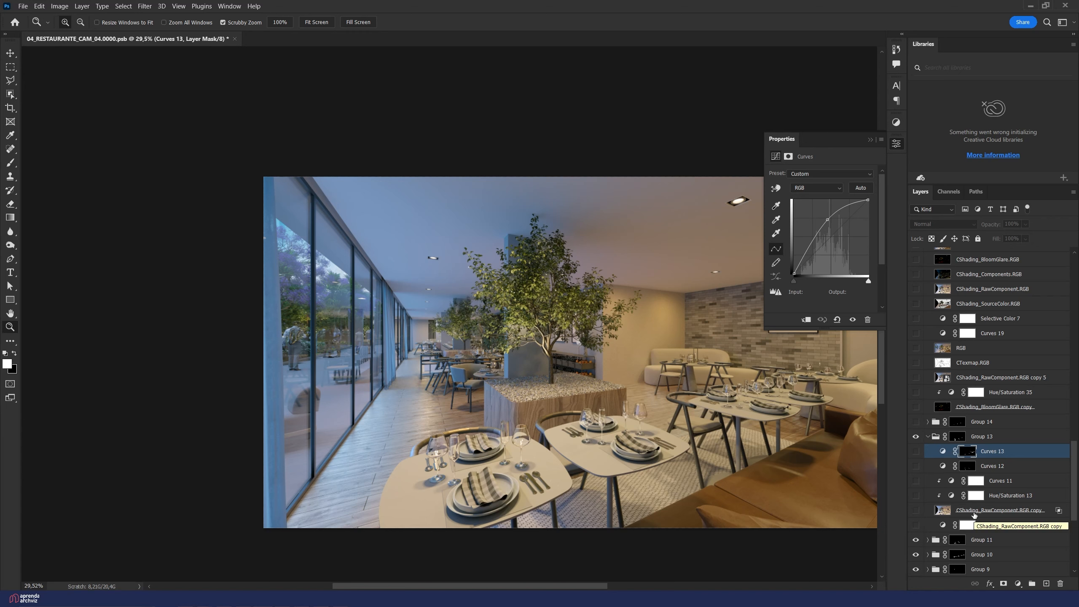
Step: Show all the original layers inside Group 13 again, from Hue/Saturation 12 up to Curves 13, comparing the napkins
{"action": "left_click", "coordinate": [914, 525]}
{"action": "left_click", "coordinate": [915, 510]}
{"action": "left_click", "coordinate": [915, 510]}
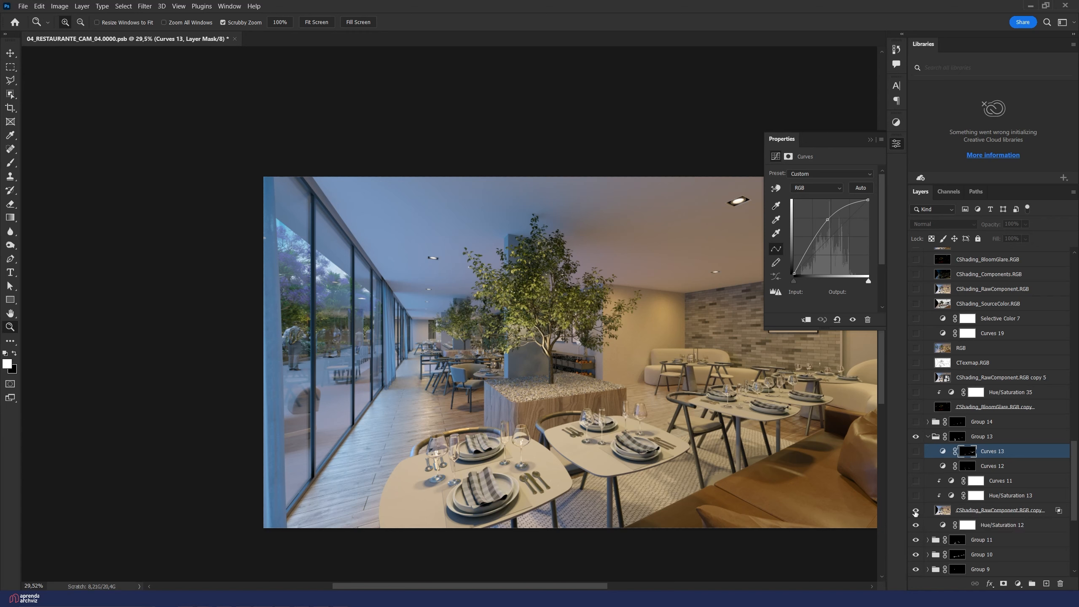
{"action": "left_click", "coordinate": [915, 510]}
{"action": "left_click", "coordinate": [916, 494]}
{"action": "left_click", "coordinate": [916, 466]}
{"action": "left_click", "coordinate": [916, 452]}
{"action": "left_click", "coordinate": [915, 452]}
{"action": "left_click", "coordinate": [916, 451]}
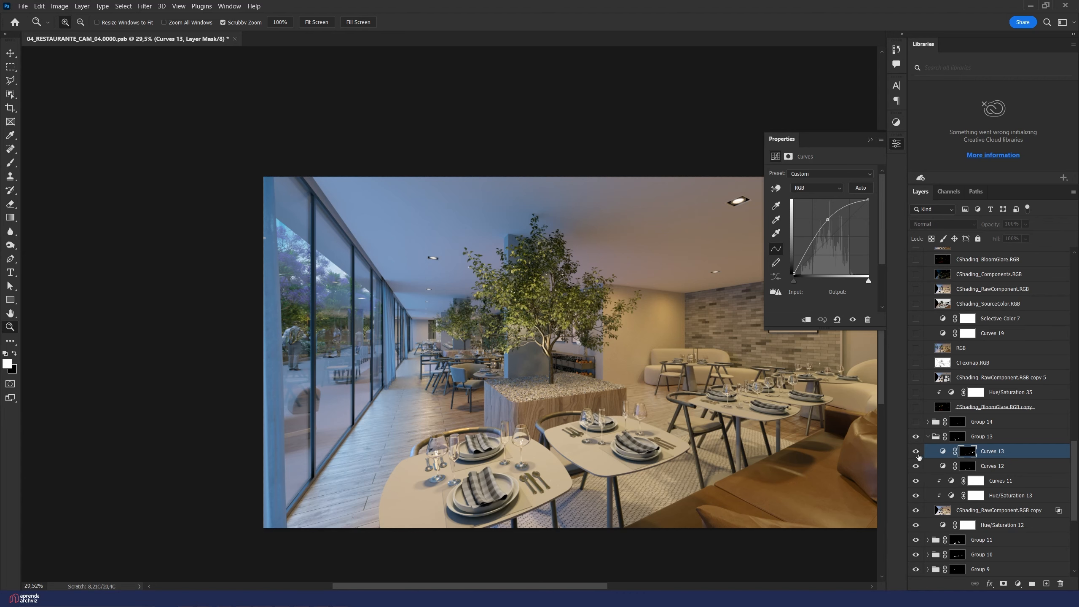
Step: Inspect the Curves 13 layer mask and check the nearest table's napkins with that adjustment hidden
{"action": "left_click_drag", "start_coordinate": [468, 507], "coordinate": [524, 393]}
{"action": "left_click", "coordinate": [975, 453], "text": "alt"}
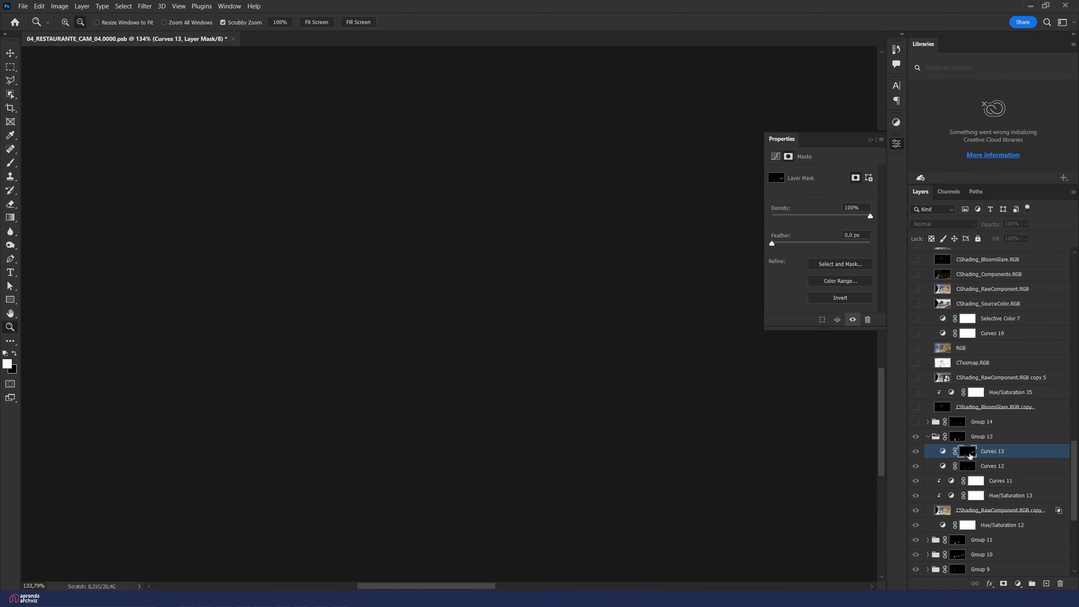
{"action": "left_click", "coordinate": [975, 455], "text": "alt"}
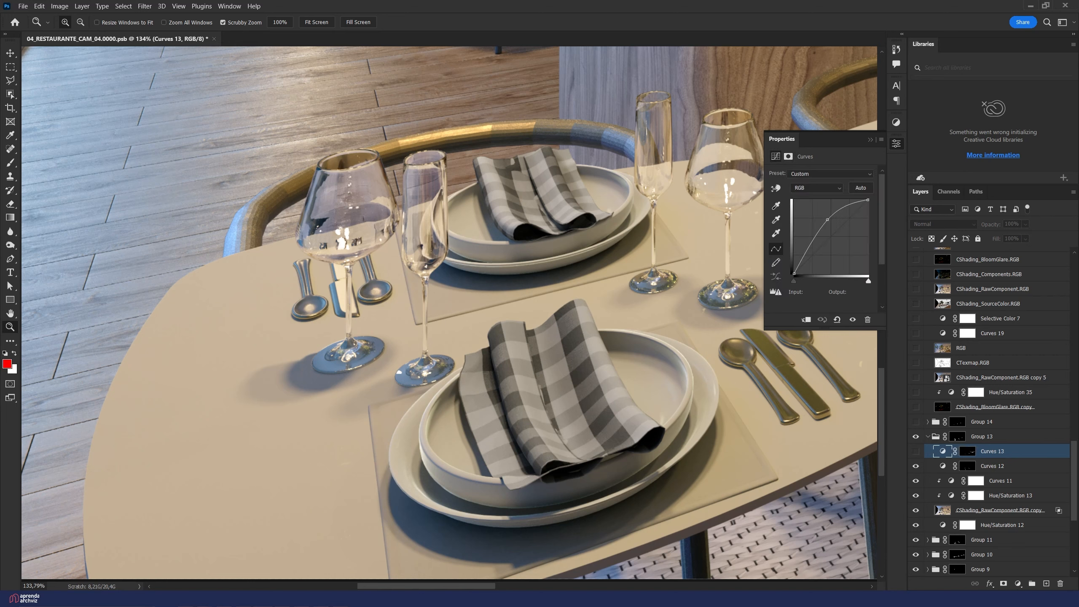
Step: Add a Curves adjustment at the top of Group 13 raising input 137 to output 201, and invert its mask to black
{"action": "left_click", "coordinate": [1018, 583]}
{"action": "left_click", "coordinate": [1015, 450]}
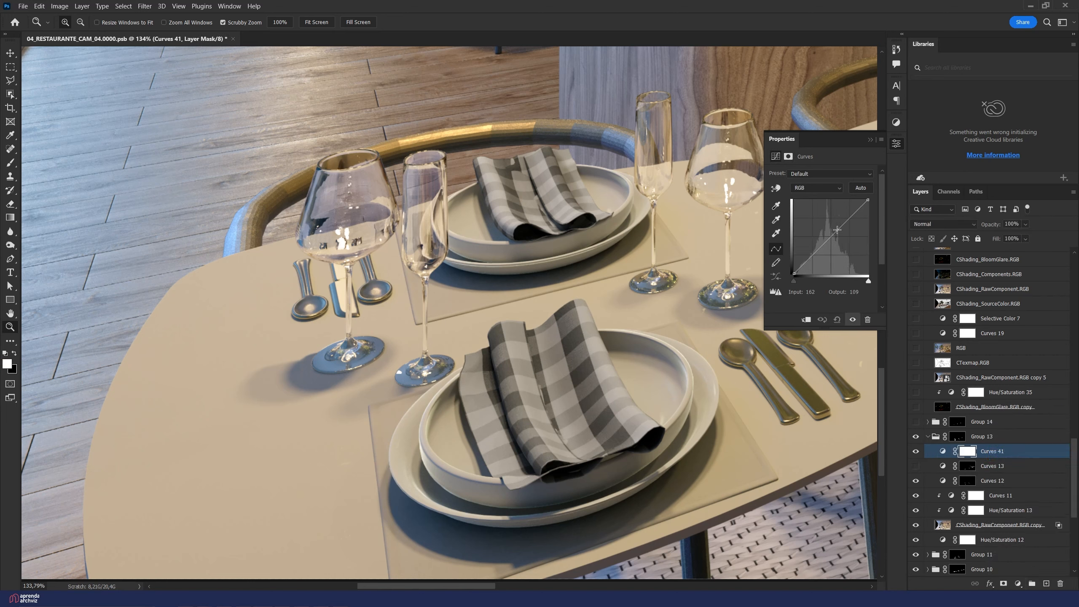
{"action": "left_click_drag", "start_coordinate": [837, 230], "coordinate": [826, 216]}
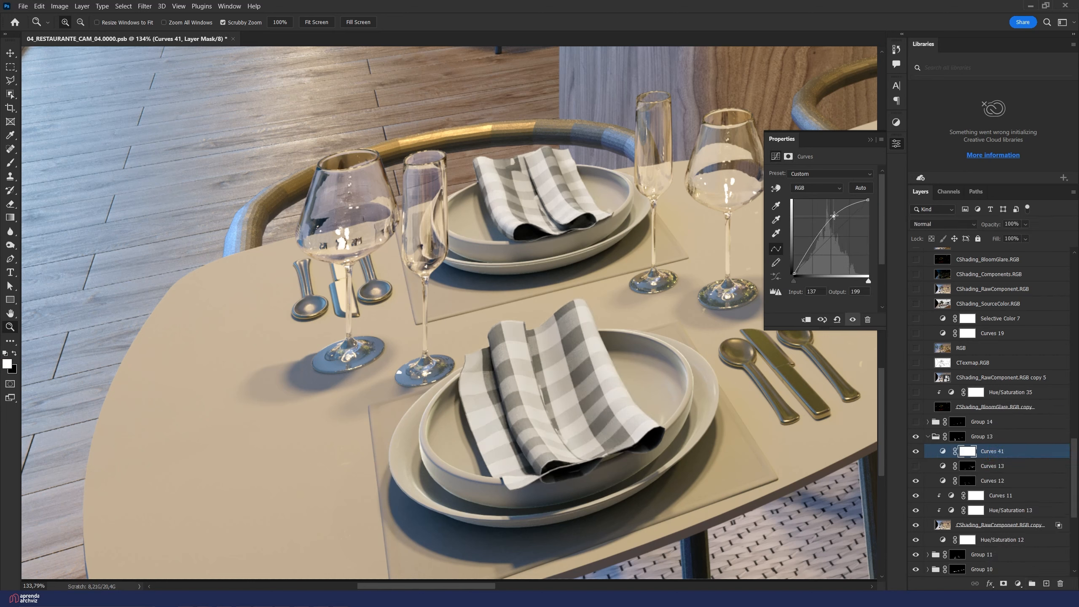
{"action": "key", "text": "b"}
{"action": "key", "text": "ctrl+i"}
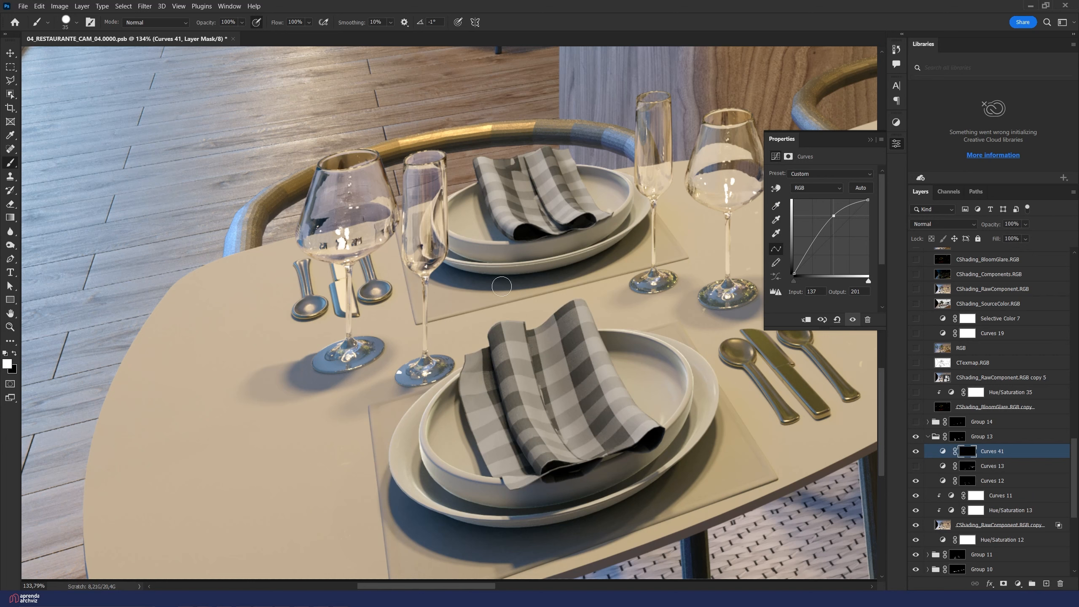
Step: Set the brush opacity to 14% and adjust the brush size to suit the napkins on the nearest table
{"action": "right_click", "coordinate": [505, 384]}
{"action": "left_click", "coordinate": [228, 22]}
{"action": "type", "text": "14"}
{"action": "key", "text": "Return"}
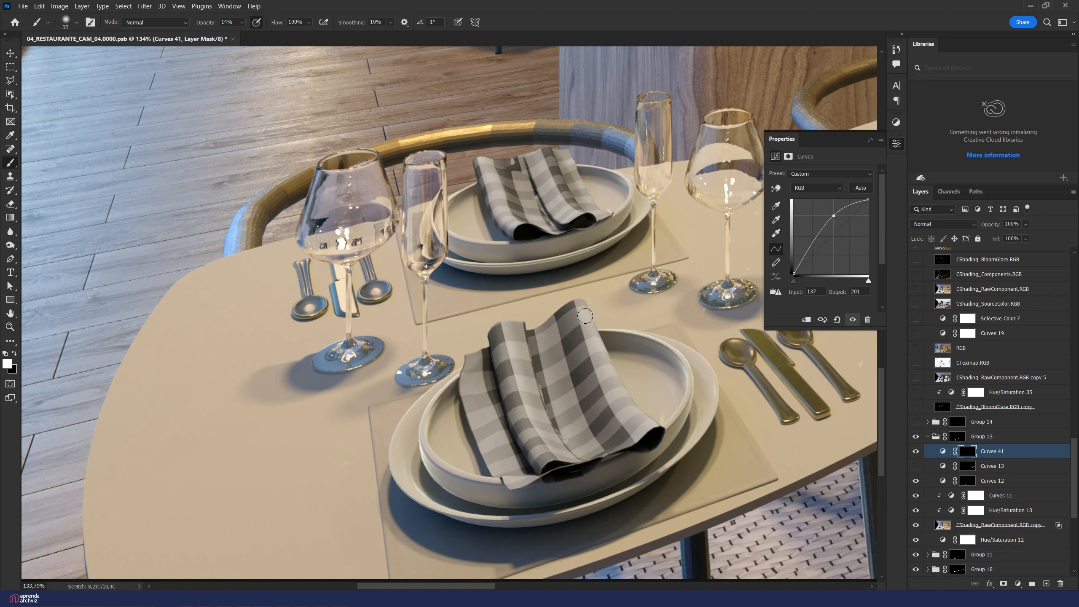
{"action": "key", "text": "bracketright"}
{"action": "key", "text": "bracketright"}
{"action": "key", "text": "bracketright"}
{"action": "key", "text": "bracketright"}
{"action": "key", "text": "bracketright"}
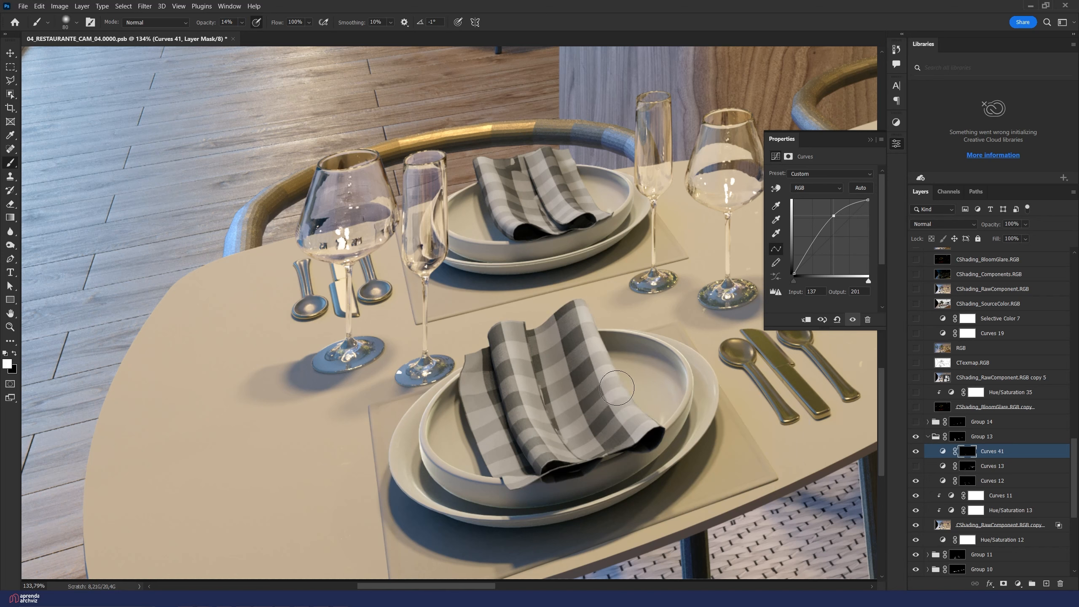
{"action": "key", "text": "bracketleft"}
{"action": "key", "text": "bracketleft"}
{"action": "key", "text": "bracketleft"}
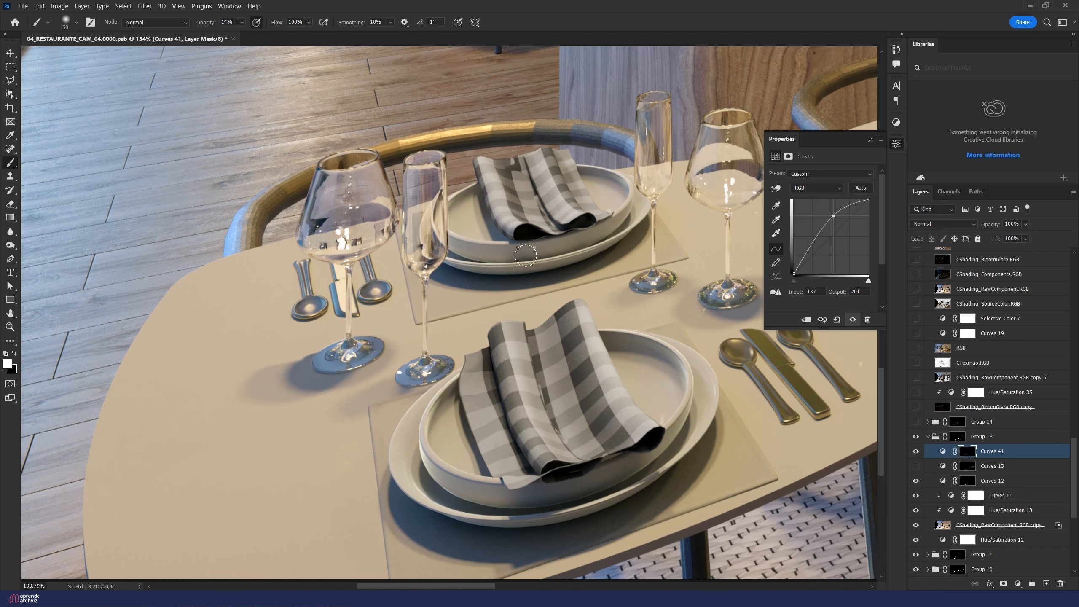
Step: Resize the brush for the middle table's napkin, reducing it to 45, and compare the napkin with and without the new Curves adjustment
{"action": "scroll", "coordinate": [526, 256], "scroll_direction": "right", "scroll_amount": 10}
{"action": "key", "text": "bracketright"}
{"action": "key", "text": "bracketright"}
{"action": "key", "text": "bracketright"}
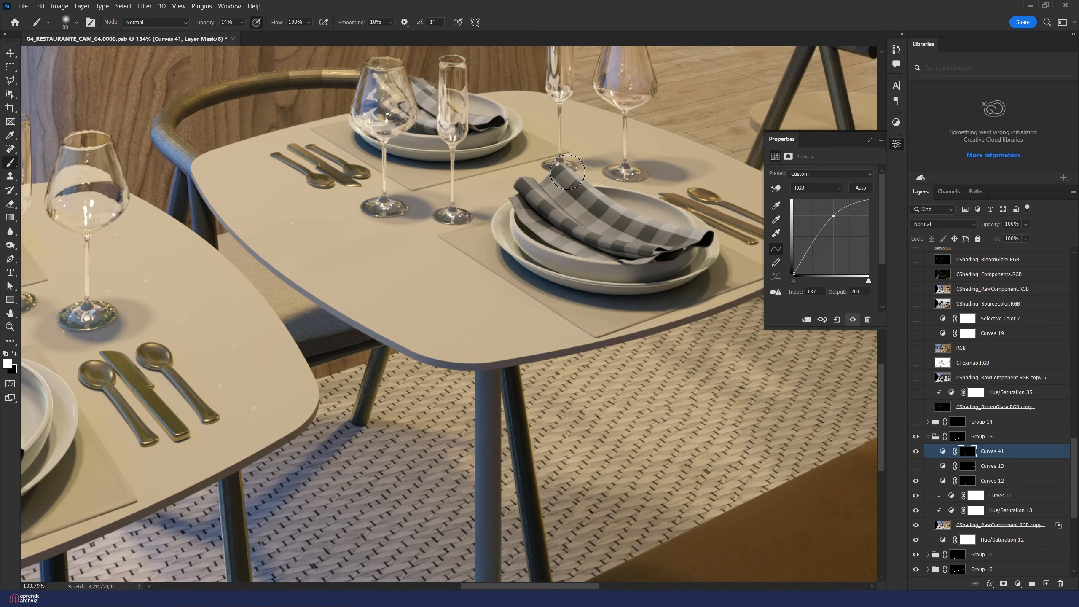
{"action": "key", "text": "bracketleft"}
{"action": "key", "text": "bracketleft"}
{"action": "key", "text": "bracketleft"}
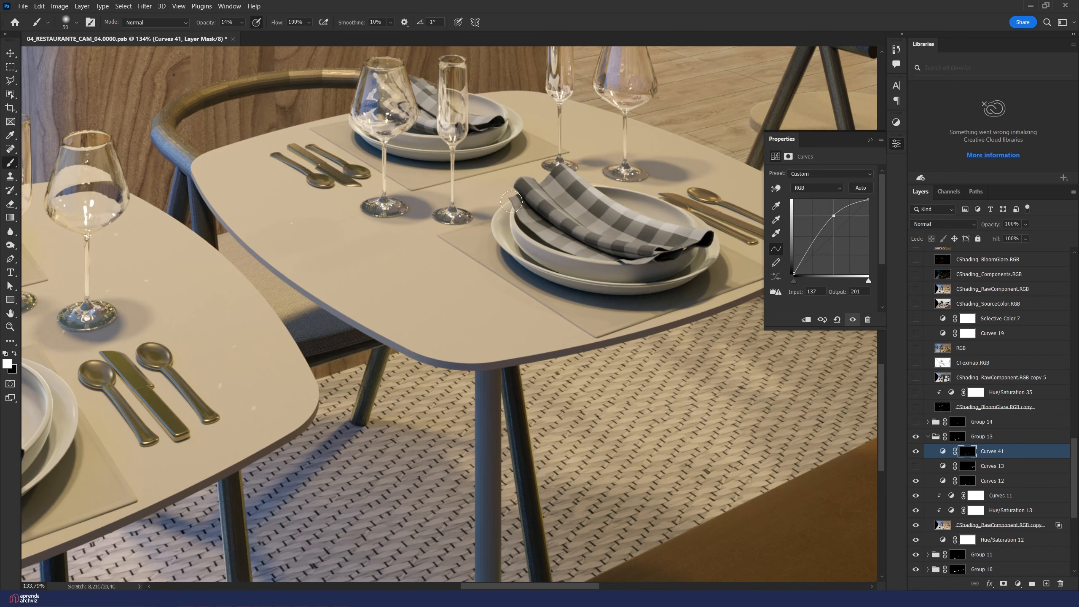
{"action": "key", "text": "bracketleft"}
{"action": "left_click", "coordinate": [915, 451]}
{"action": "left_click", "coordinate": [916, 451]}
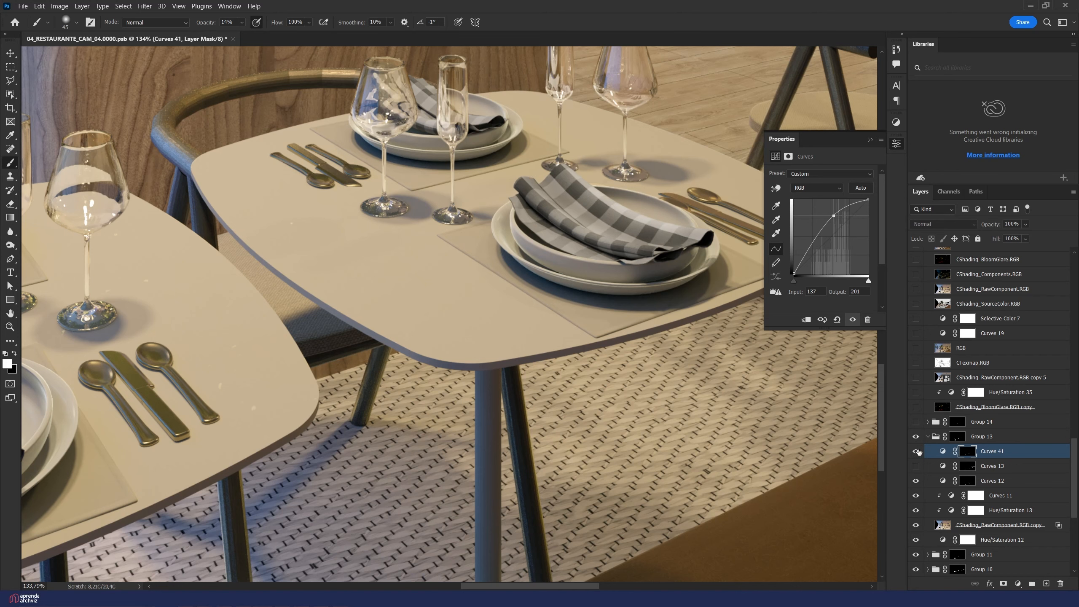
{"action": "left_click", "coordinate": [915, 451]}
{"action": "left_click", "coordinate": [916, 451]}
Step: Delete the test Curves adjustment at the top of Group 13
{"action": "key", "text": "z"}
{"action": "left_click_drag", "start_coordinate": [637, 393], "coordinate": [552, 392]}
{"action": "left_click", "coordinate": [552, 393]}
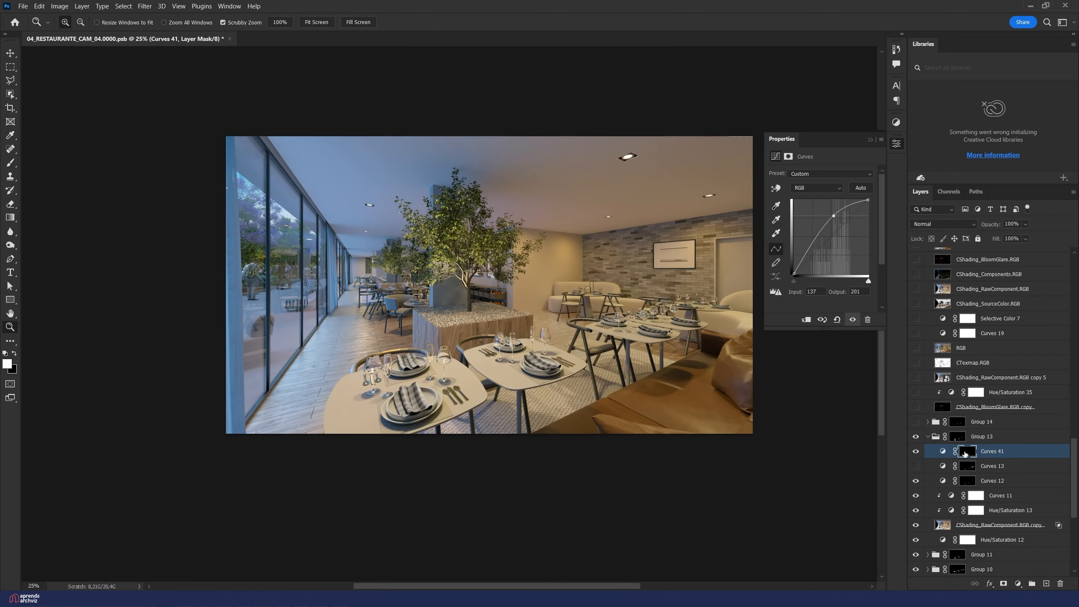
{"action": "key", "text": "Delete"}
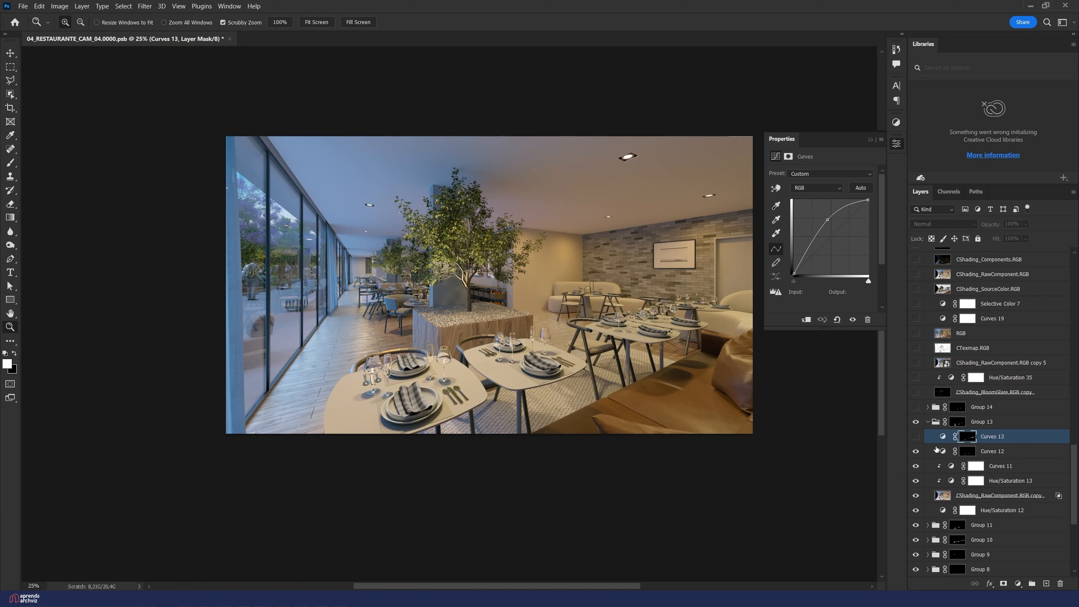
Step: Show Curves 13 again, comparing the rendering with and without it, and collapse Group 13
{"action": "left_click", "coordinate": [915, 436]}
{"action": "left_click", "coordinate": [916, 436]}
{"action": "left_click", "coordinate": [916, 436]}
{"action": "left_click", "coordinate": [916, 436]}
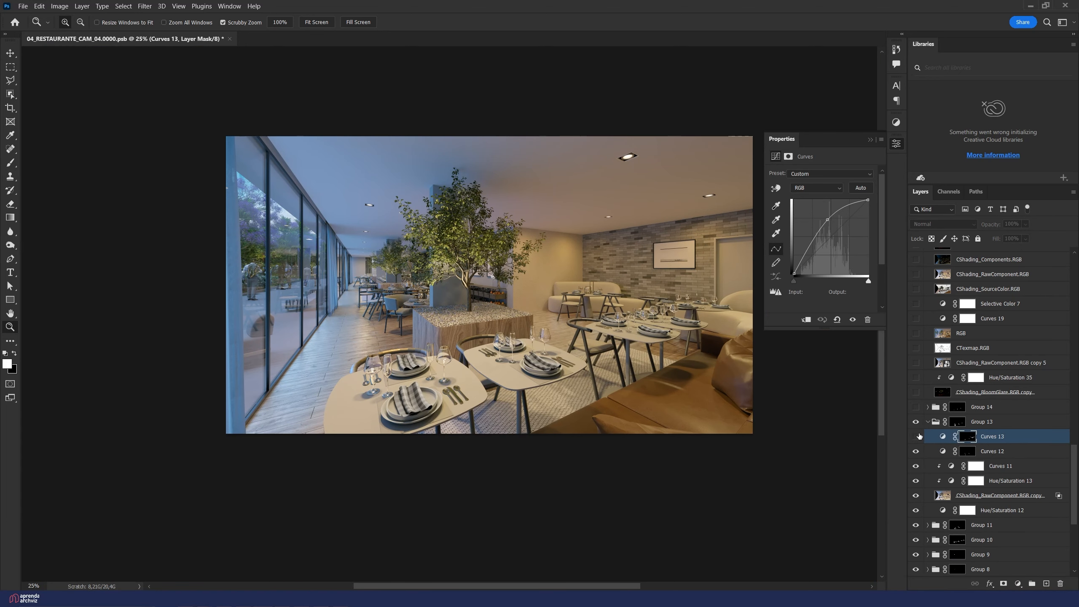
{"action": "left_click", "coordinate": [917, 436]}
{"action": "left_click", "coordinate": [928, 422]}
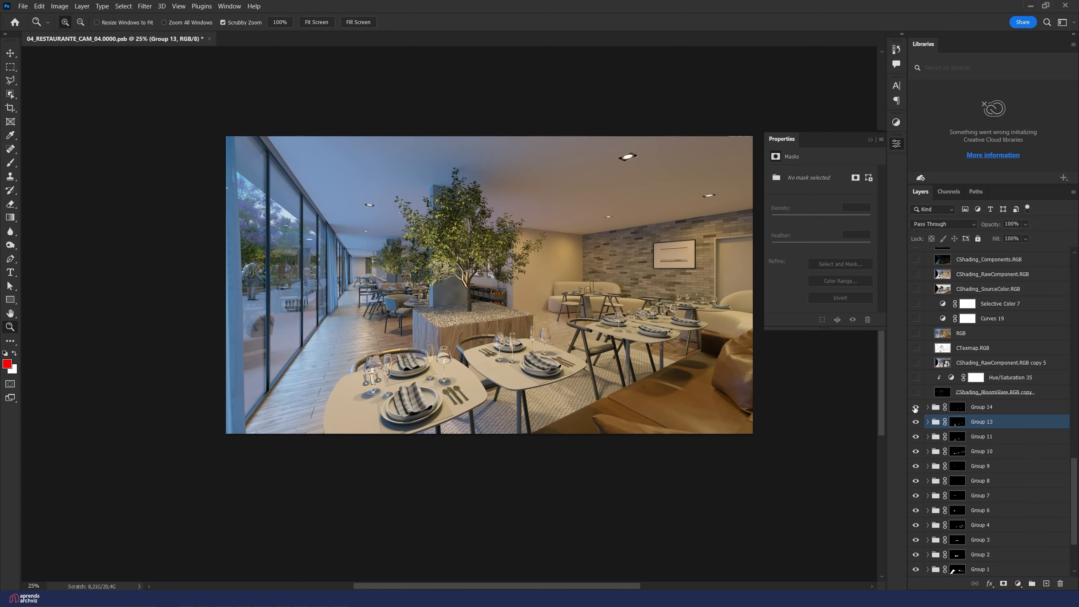
Step: Show Group 14 and compare the cutlery on the nearest table with and without it
{"action": "left_click", "coordinate": [915, 407]}
{"action": "left_click", "coordinate": [916, 407]}
{"action": "left_click", "coordinate": [916, 407]}
{"action": "left_click_drag", "start_coordinate": [444, 399], "coordinate": [615, 348]}
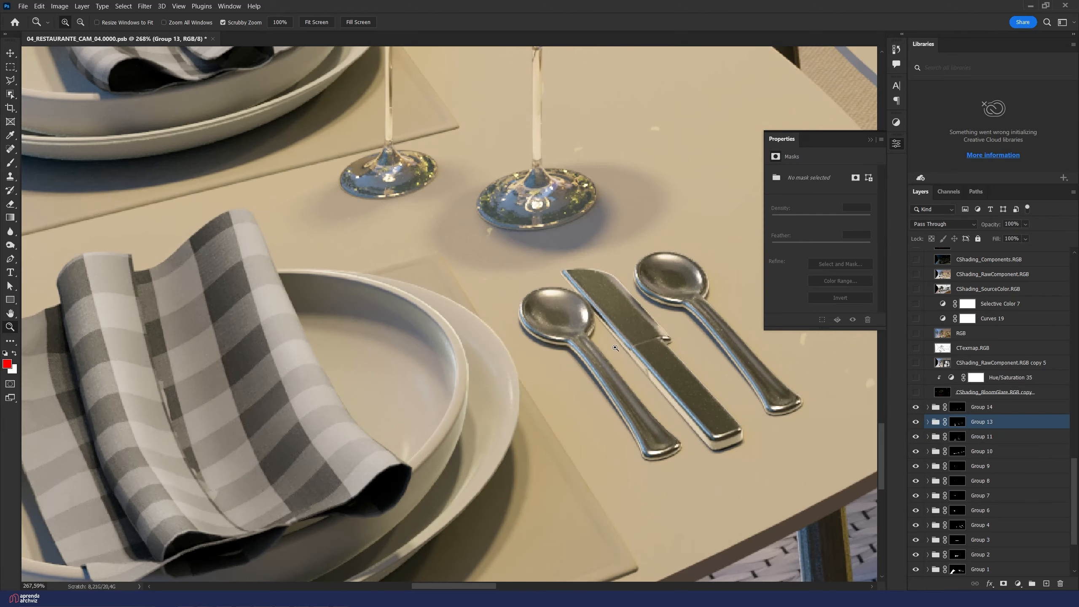
{"action": "left_click", "coordinate": [916, 407]}
{"action": "left_click", "coordinate": [916, 407]}
{"action": "left_click", "coordinate": [915, 407]}
{"action": "left_click", "coordinate": [916, 407]}
{"action": "left_click_drag", "start_coordinate": [511, 419], "coordinate": [419, 435]}
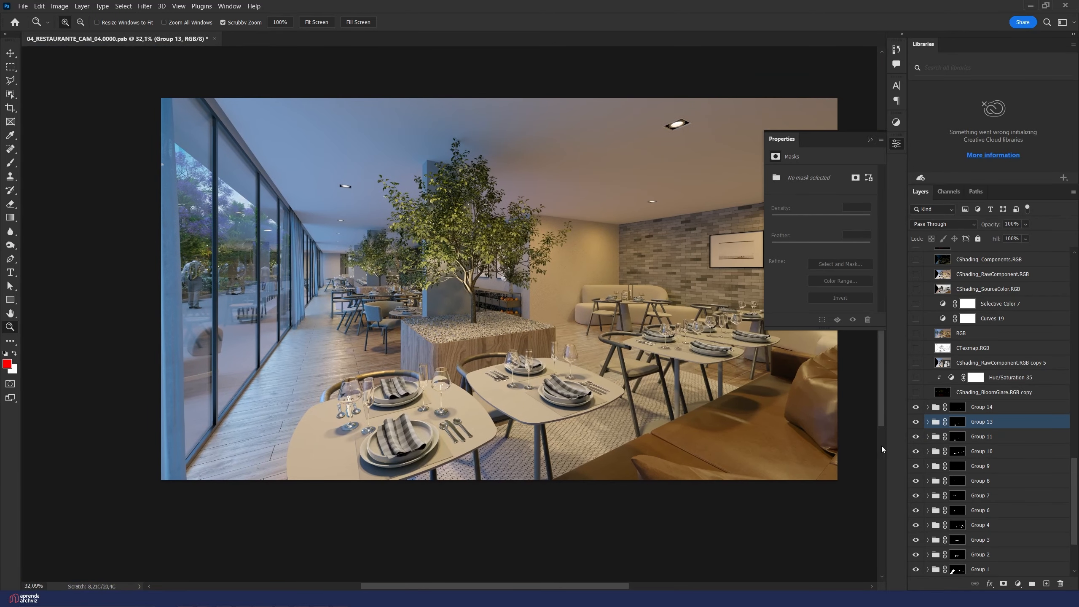
Step: Expand Group 14 and toggle Hue/Saturation 14 and Levels 13 to examine their effect on the cutlery
{"action": "left_click", "coordinate": [928, 407]}
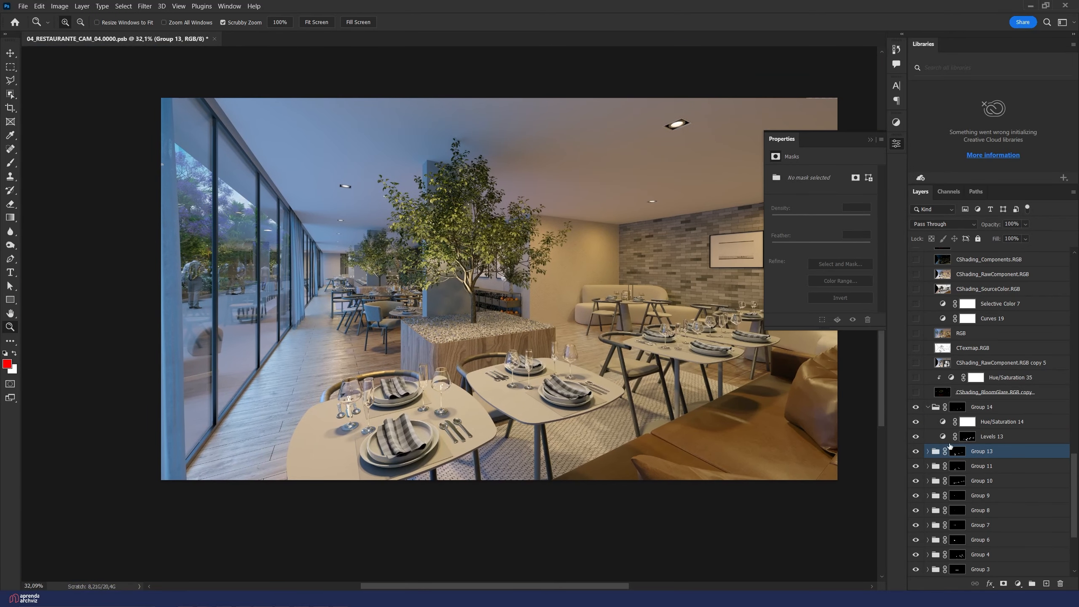
{"action": "left_click", "coordinate": [916, 422]}
{"action": "left_click", "coordinate": [915, 436]}
{"action": "left_click", "coordinate": [915, 436]}
{"action": "left_click", "coordinate": [915, 435]}
Step: Compare the whole rendering with and without Group 14, and collapse the group
{"action": "left_click", "coordinate": [915, 407]}
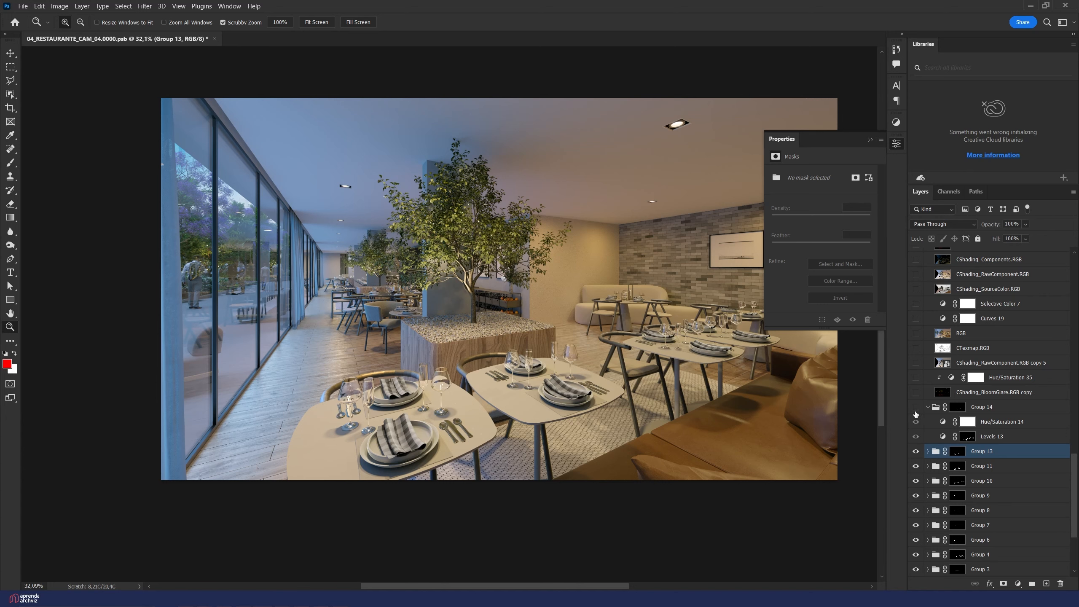
{"action": "left_click", "coordinate": [916, 408]}
{"action": "left_click", "coordinate": [915, 407]}
{"action": "left_click", "coordinate": [915, 407]}
{"action": "left_click", "coordinate": [928, 408]}
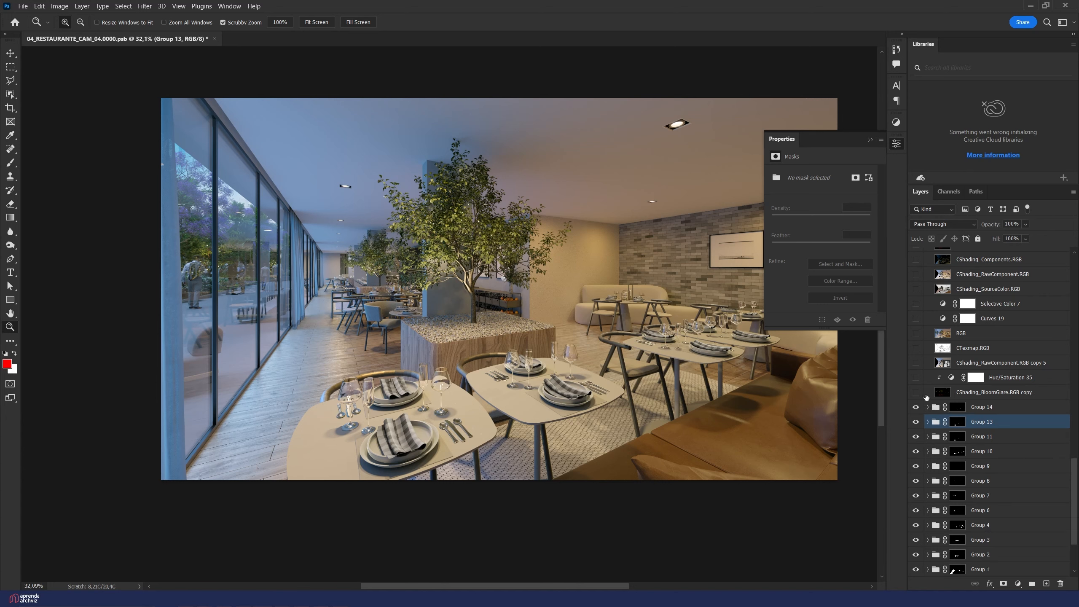
Step: Show and expand Group 5, hiding and restoring its pass copies and adjustments to examine their effect on the leather sofa
{"action": "scroll", "coordinate": [950, 489], "scroll_direction": "up", "scroll_amount": 3}
{"action": "left_click", "coordinate": [951, 513]}
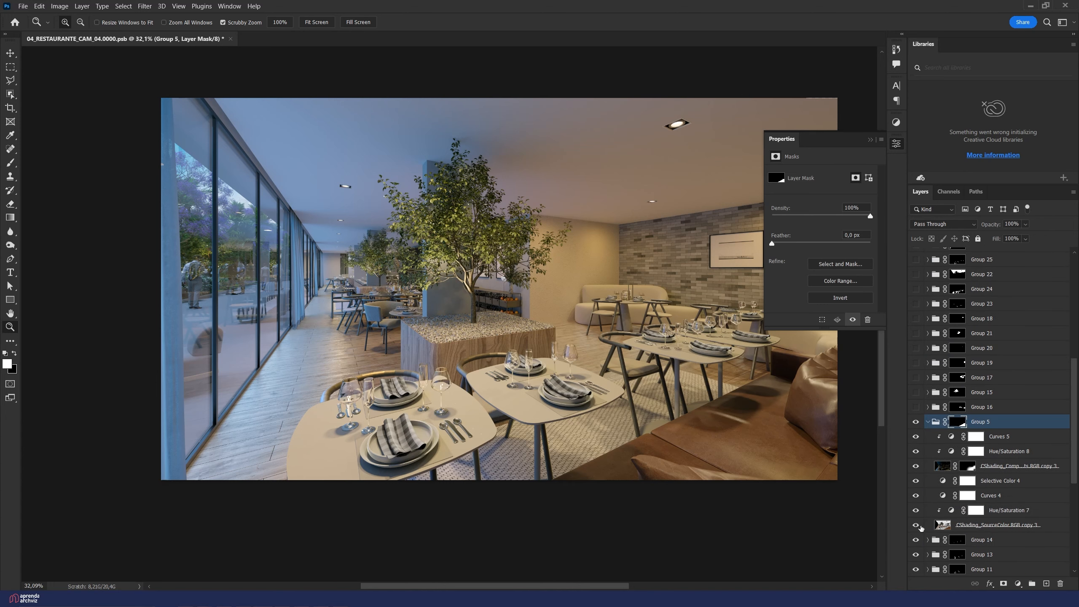
{"action": "left_click_drag", "start_coordinate": [915, 438], "coordinate": [917, 517]}
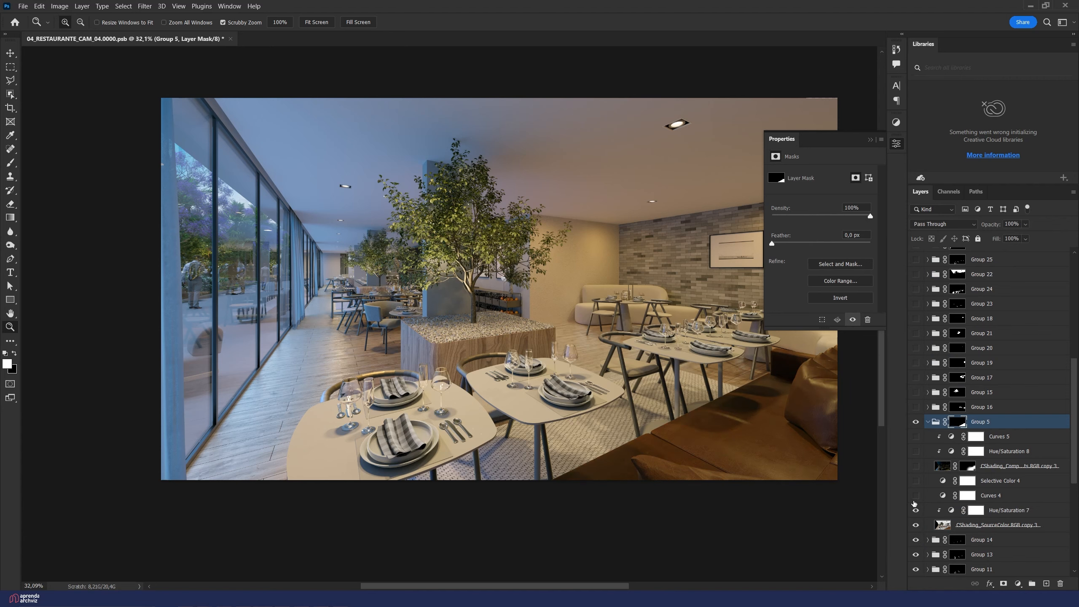
{"action": "left_click", "coordinate": [916, 494]}
{"action": "left_click", "coordinate": [915, 466]}
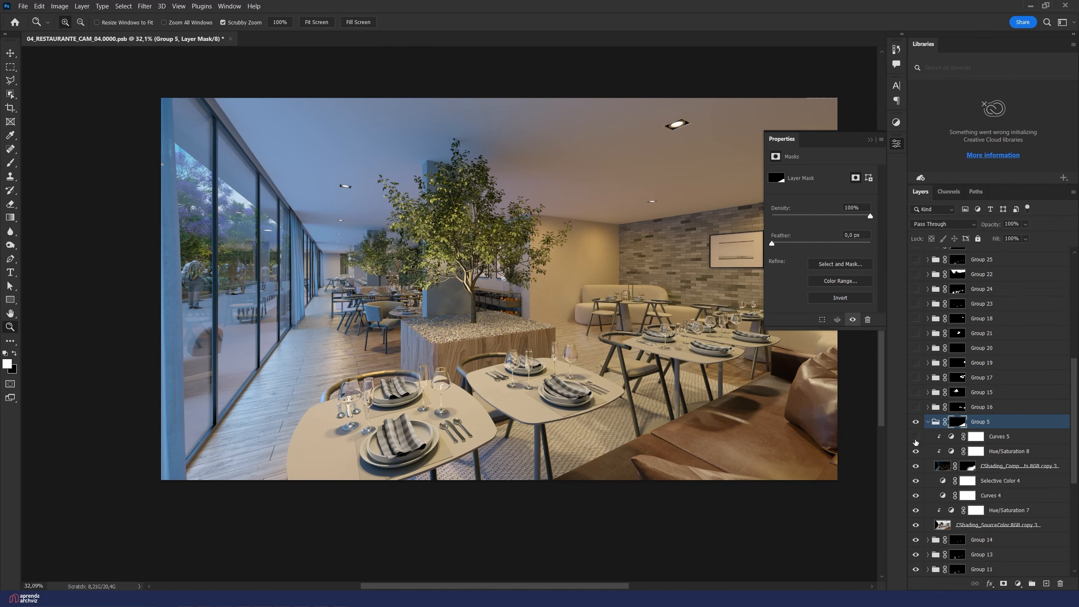
Step: Compare the leather sofa with and without Group 5's component and source-colour pass copies, and collapse the group
{"action": "left_click_drag", "start_coordinate": [654, 411], "coordinate": [795, 419]}
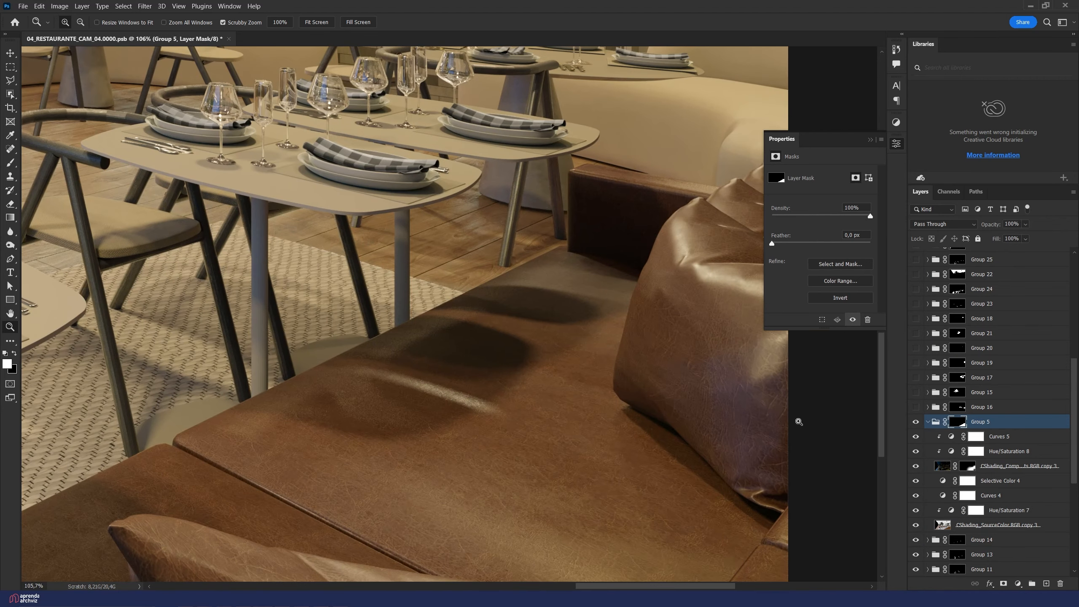
{"action": "left_click", "coordinate": [915, 467]}
{"action": "left_click", "coordinate": [916, 467]}
{"action": "left_click", "coordinate": [915, 466]}
{"action": "left_click", "coordinate": [916, 466]}
{"action": "left_click", "coordinate": [916, 467]}
{"action": "left_click", "coordinate": [916, 526]}
{"action": "left_click", "coordinate": [916, 526]}
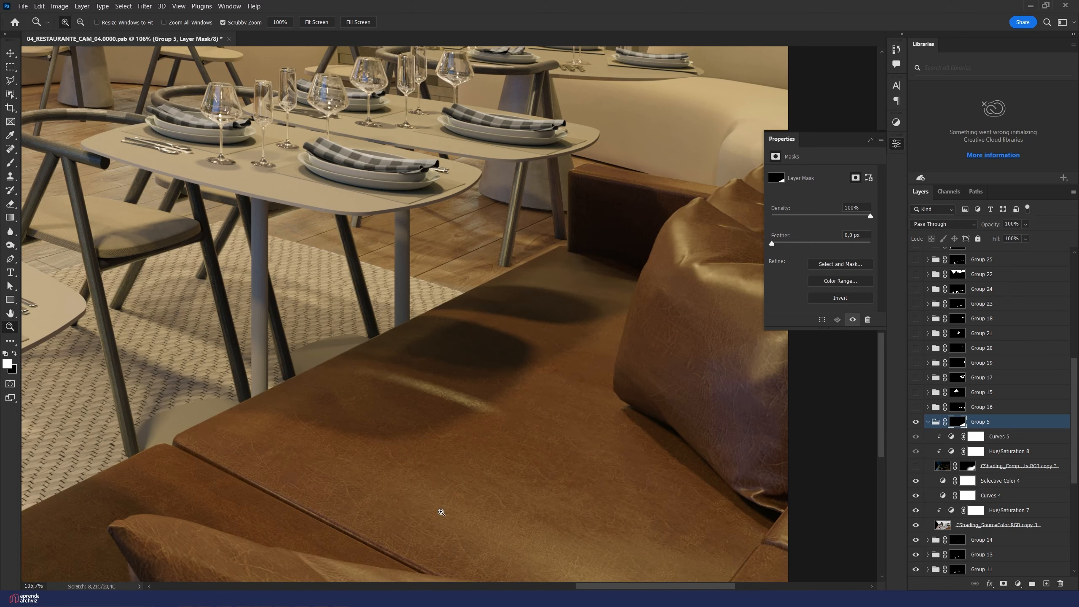
{"action": "left_click", "coordinate": [915, 467]}
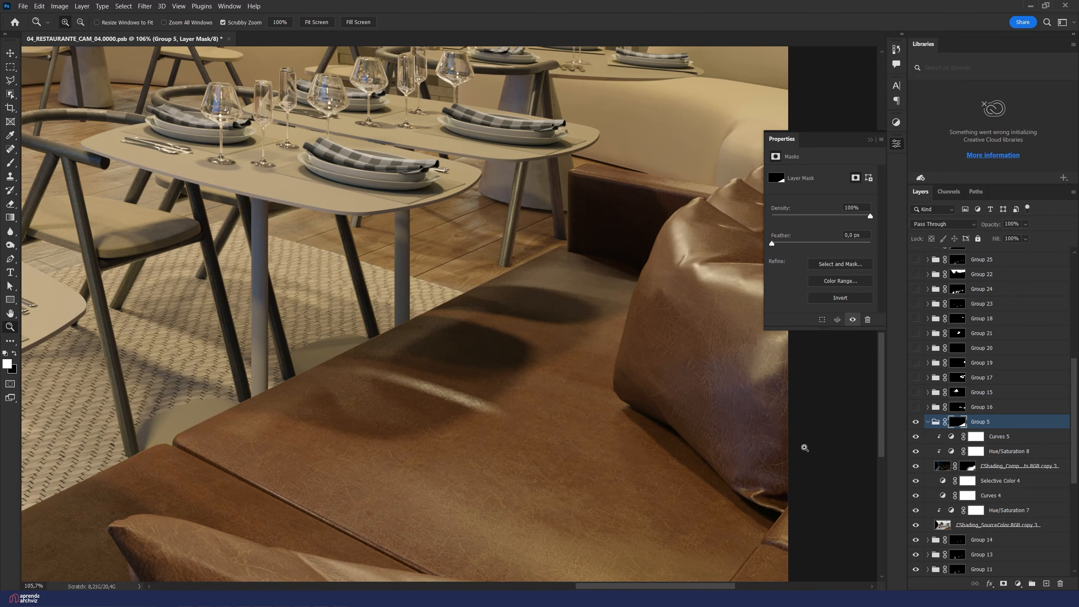
{"action": "left_click", "coordinate": [633, 424], "text": "alt"}
{"action": "left_click_drag", "start_coordinate": [676, 363], "coordinate": [662, 372]}
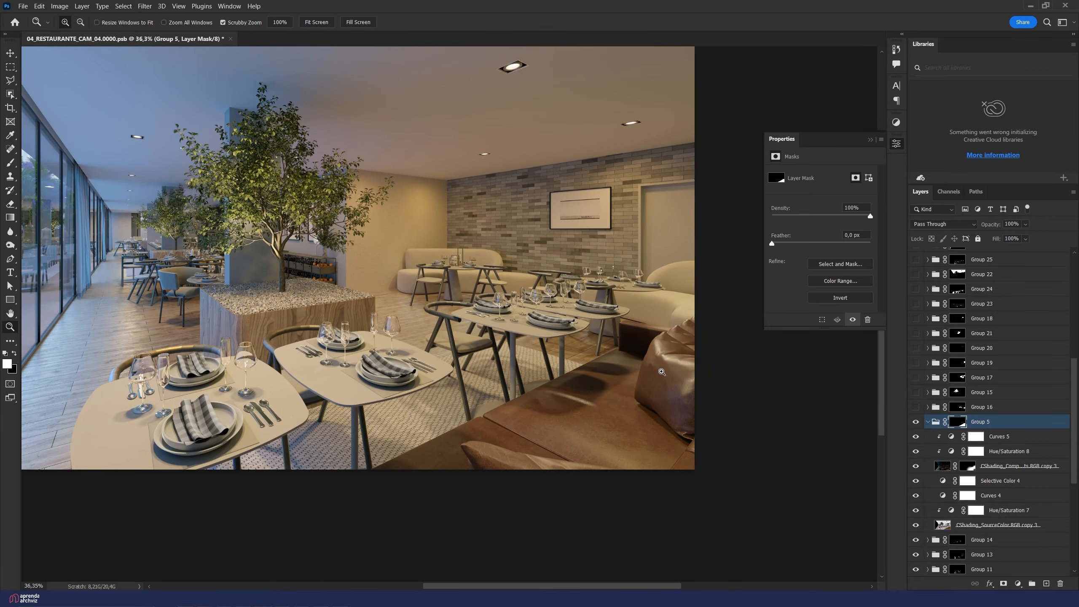
{"action": "left_click", "coordinate": [928, 422]}
Step: Show and expand Group 16, hide its layers, and restore the CESSENTIAL_Direct.RGB copy and Hue/Saturation 16 to examine the beige sofas
{"action": "left_click", "coordinate": [916, 407]}
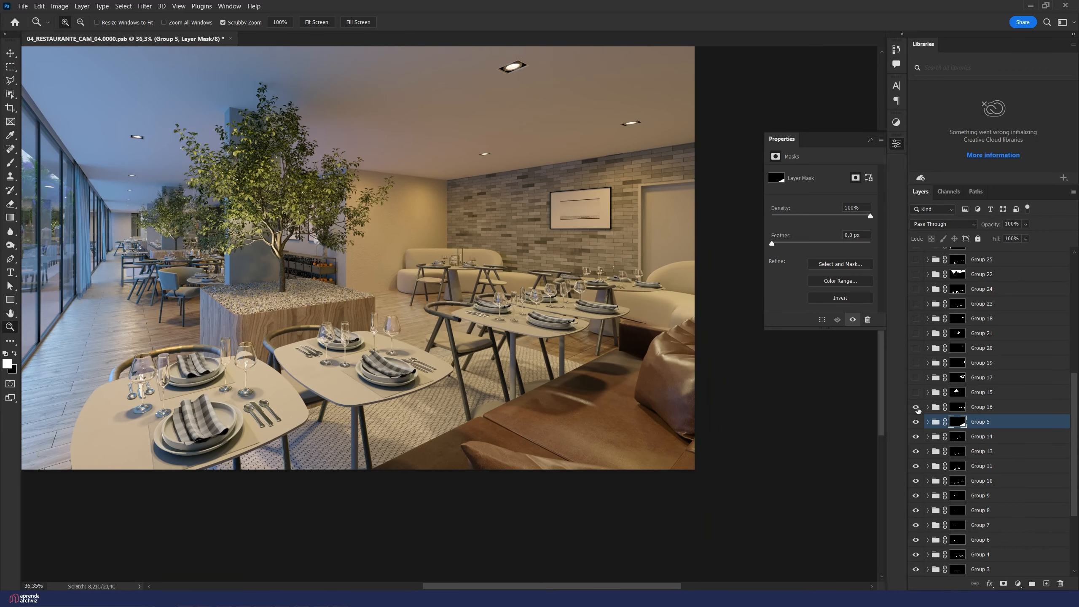
{"action": "left_click", "coordinate": [933, 408]}
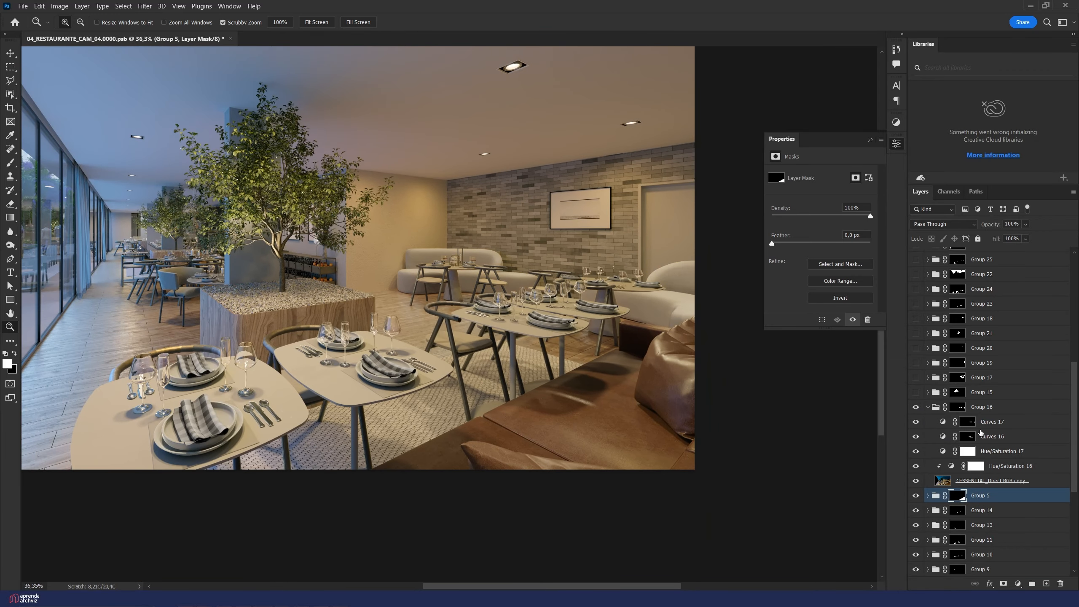
{"action": "left_click_drag", "start_coordinate": [565, 260], "coordinate": [602, 257]}
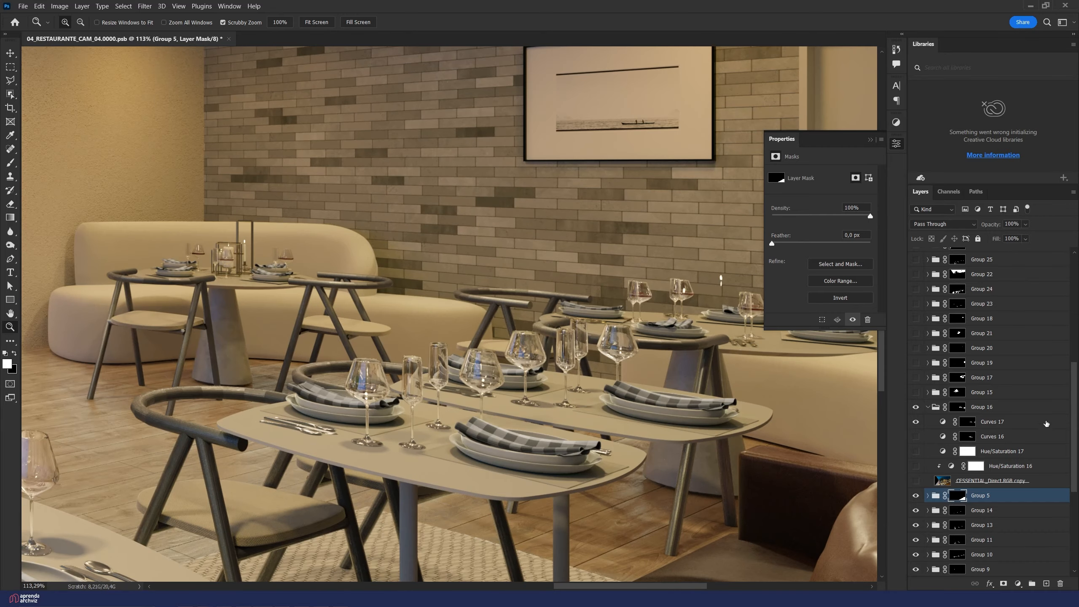
{"action": "left_click", "coordinate": [916, 422]}
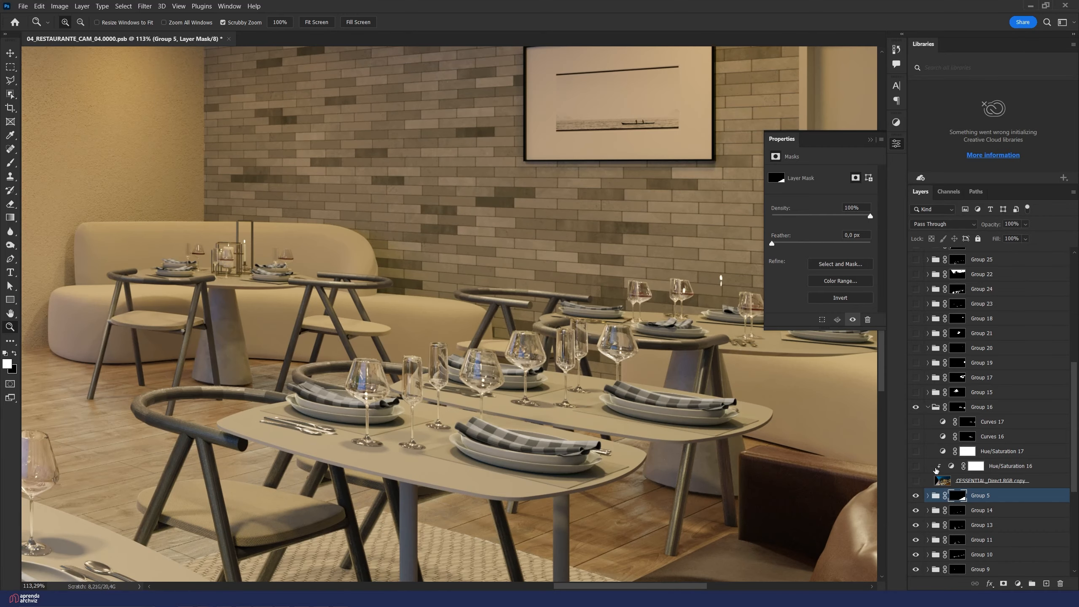
{"action": "left_click", "coordinate": [916, 481]}
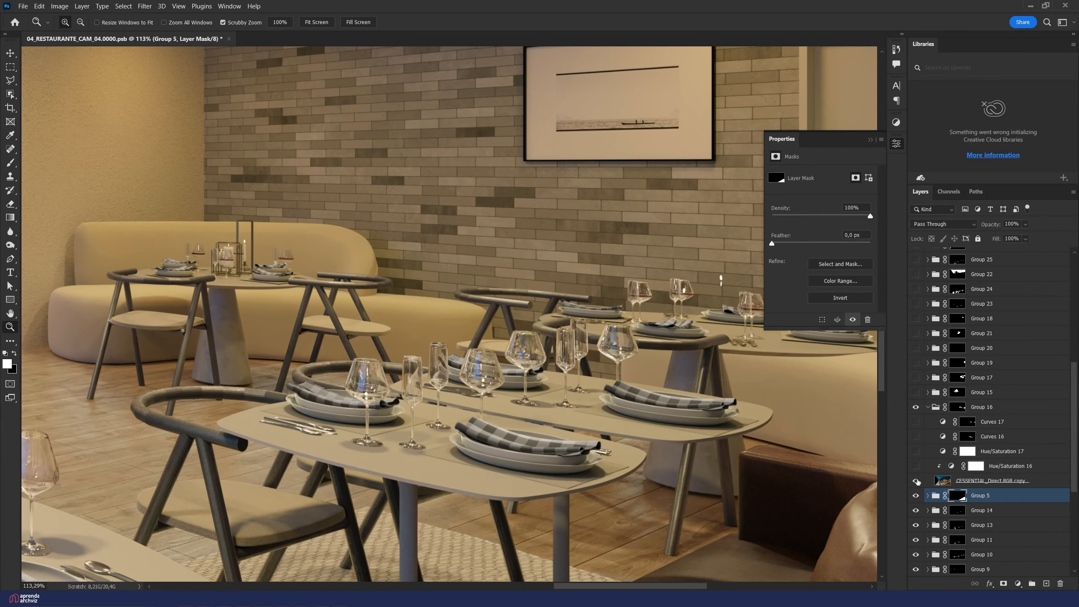
{"action": "left_click", "coordinate": [961, 466]}
Step: Expand the Elements group, examine the CESSENTIAL_Direct.RGB pass across the tables and sofas, and hide the pass
{"action": "scroll", "coordinate": [960, 272], "scroll_direction": "up", "scroll_amount": 6}
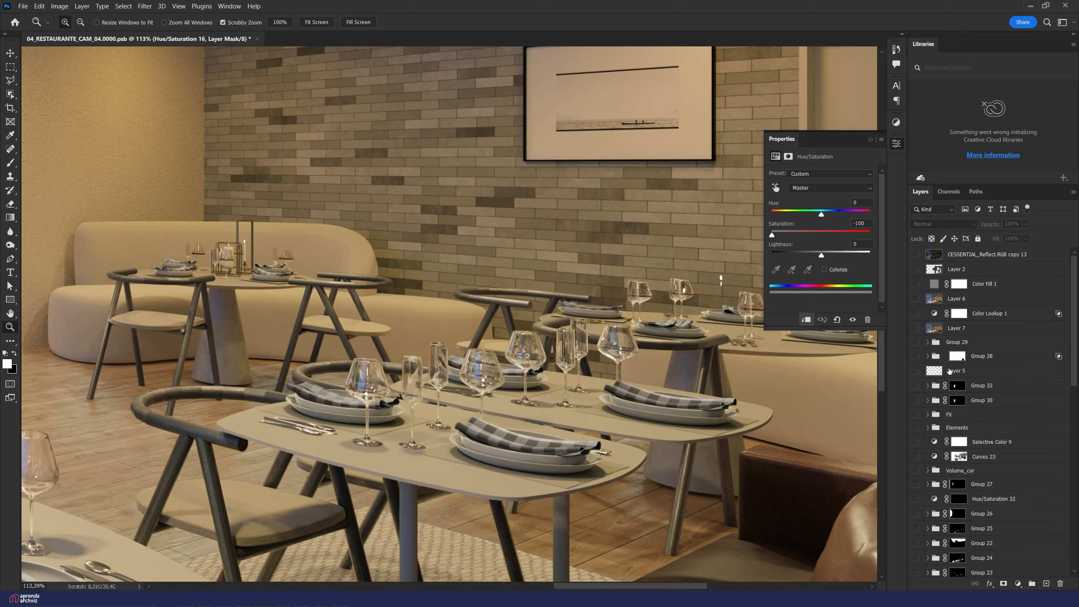
{"action": "left_click", "coordinate": [929, 428]}
{"action": "scroll", "coordinate": [941, 451], "scroll_direction": "down", "scroll_amount": 1}
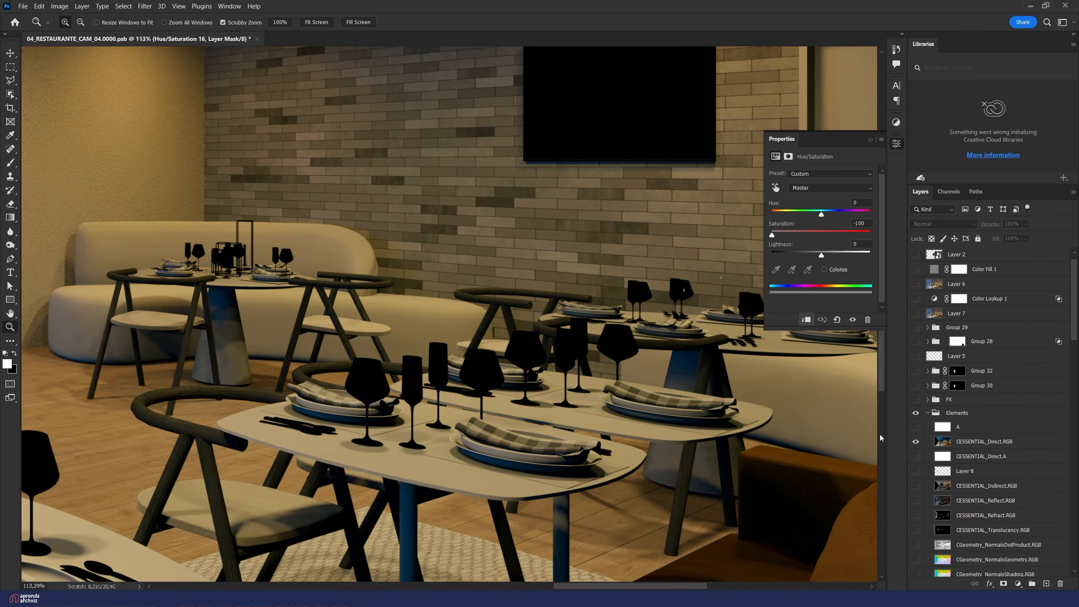
{"action": "left_click_drag", "start_coordinate": [209, 317], "coordinate": [512, 357]}
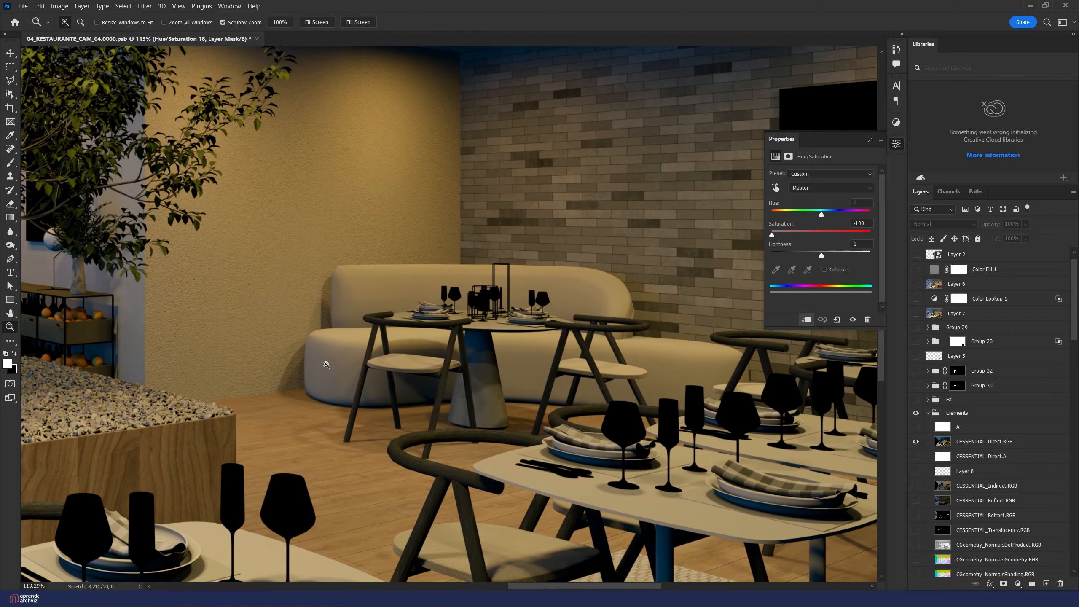
{"action": "left_click_drag", "start_coordinate": [405, 359], "coordinate": [464, 361]}
{"action": "scroll", "coordinate": [448, 203], "scroll_direction": "down", "scroll_amount": 5}
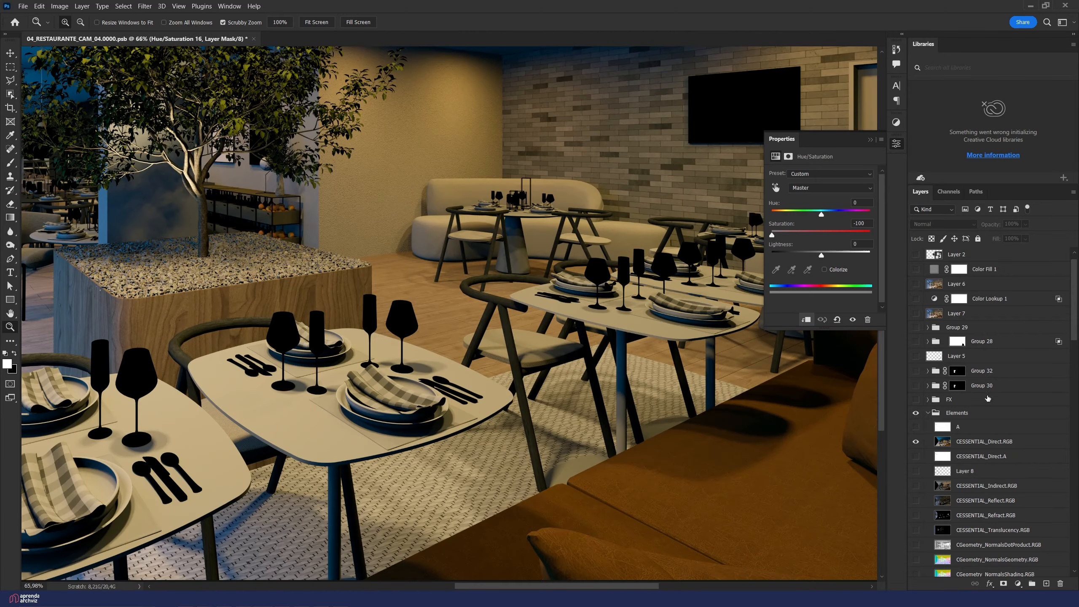
{"action": "left_click", "coordinate": [916, 443]}
Step: Select Group 16's CESSENTIAL_Direct.RGB copy and show Hue/Saturation 17, Curves 16 and Curves 17 above it
{"action": "left_click_drag", "start_coordinate": [1076, 311], "coordinate": [1075, 482]}
{"action": "left_click", "coordinate": [916, 525]}
{"action": "left_click", "coordinate": [916, 510]}
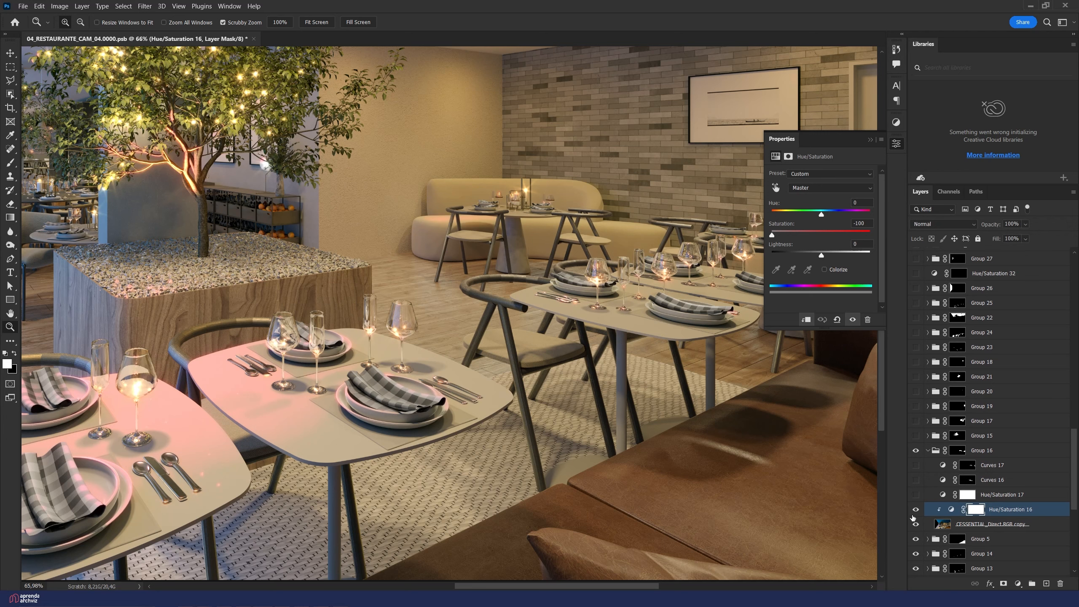
{"action": "left_click", "coordinate": [964, 526]}
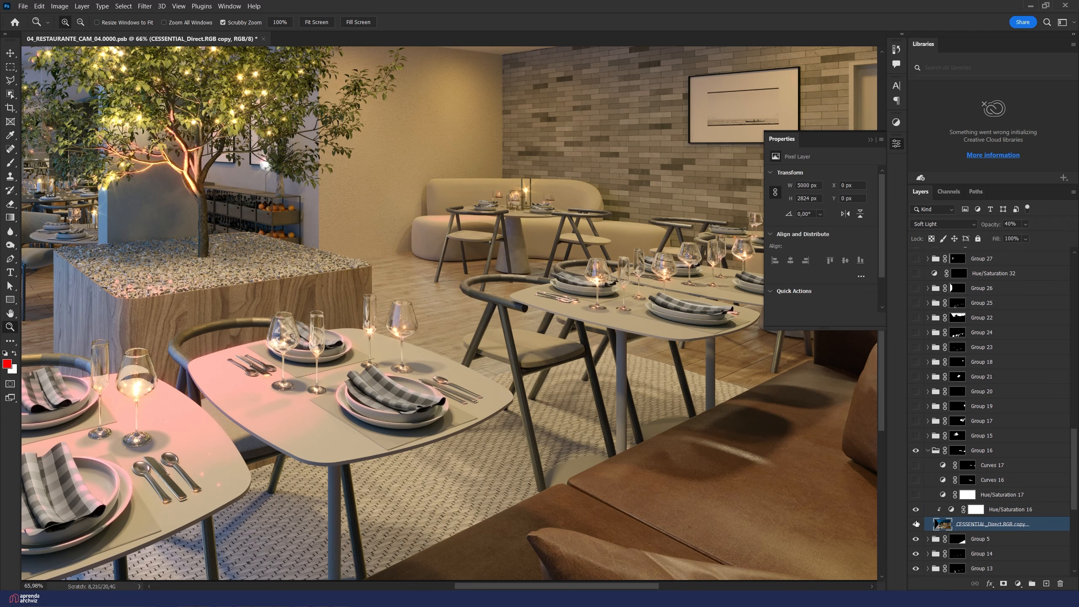
{"action": "left_click_drag", "start_coordinate": [915, 494], "coordinate": [916, 465]}
Step: Hide and collapse the Elements group, and compare the beige sofas with and without Group 16
{"action": "scroll", "coordinate": [946, 336], "scroll_direction": "down", "scroll_amount": 10}
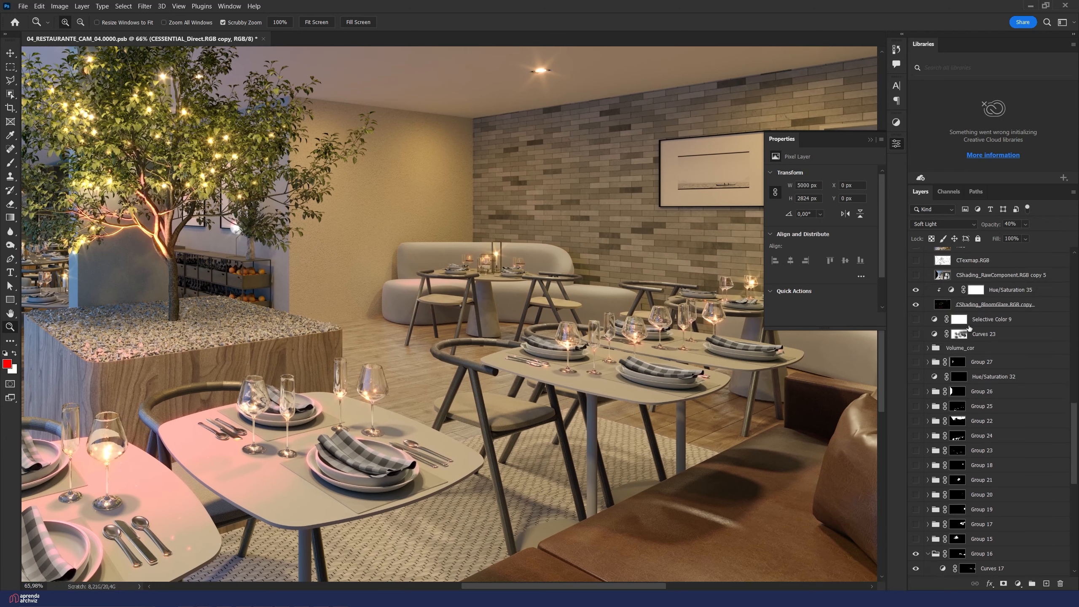
{"action": "scroll", "coordinate": [941, 331], "scroll_direction": "up", "scroll_amount": 2}
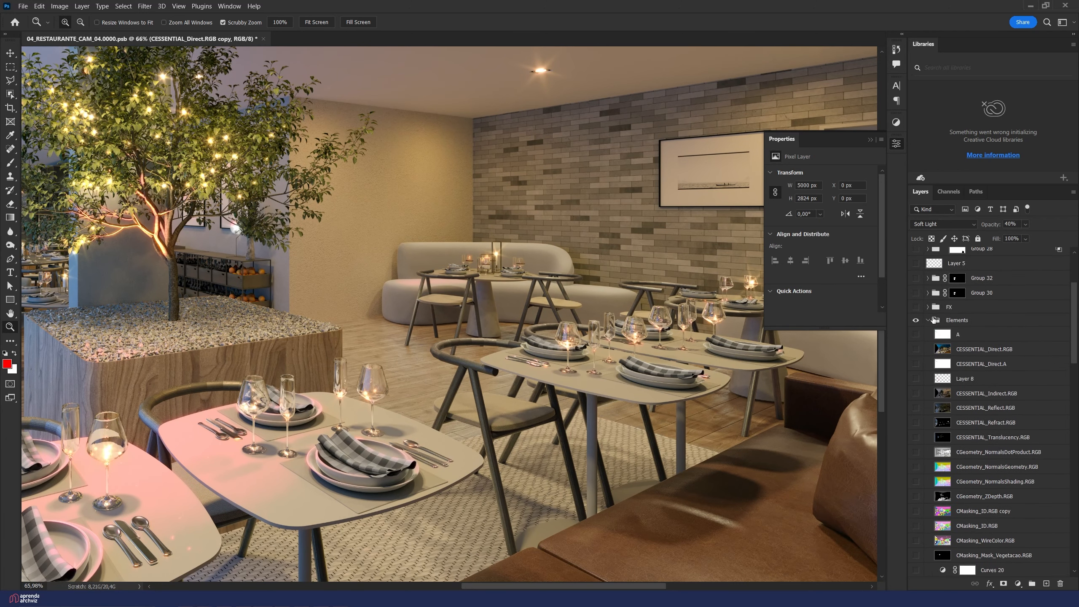
{"action": "left_click", "coordinate": [918, 321]}
{"action": "left_click", "coordinate": [928, 320]}
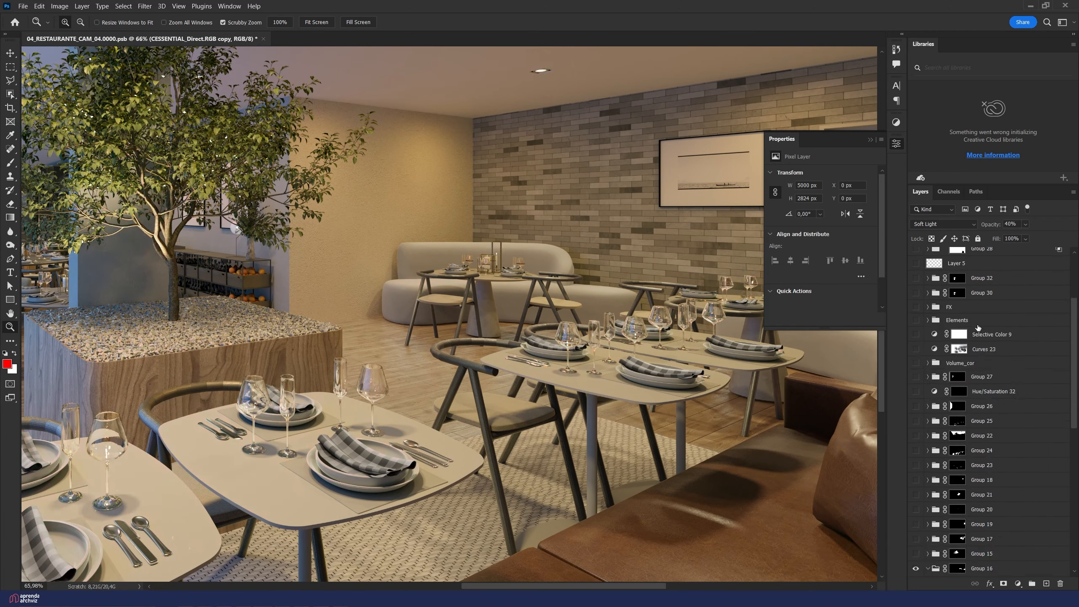
{"action": "scroll", "coordinate": [1018, 416], "scroll_direction": "down", "scroll_amount": 4}
{"action": "left_click", "coordinate": [916, 398]}
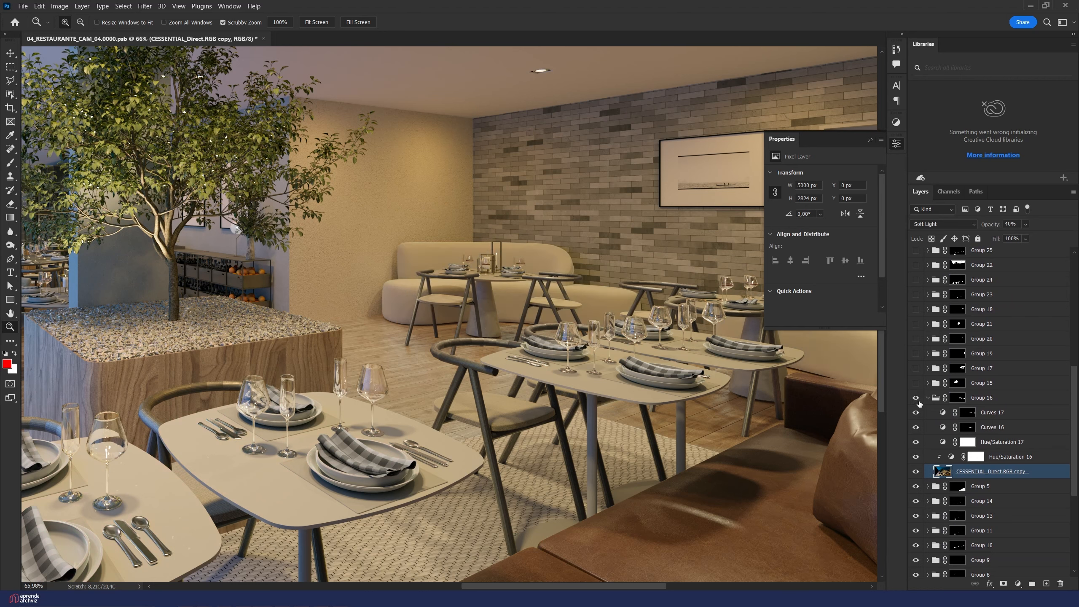
Step: Show Group 15, collapse Group 16, and expand Group 15 to inspect its mask over the central tree
{"action": "left_click", "coordinate": [916, 383]}
{"action": "left_click_drag", "start_coordinate": [689, 334], "coordinate": [985, 474]}
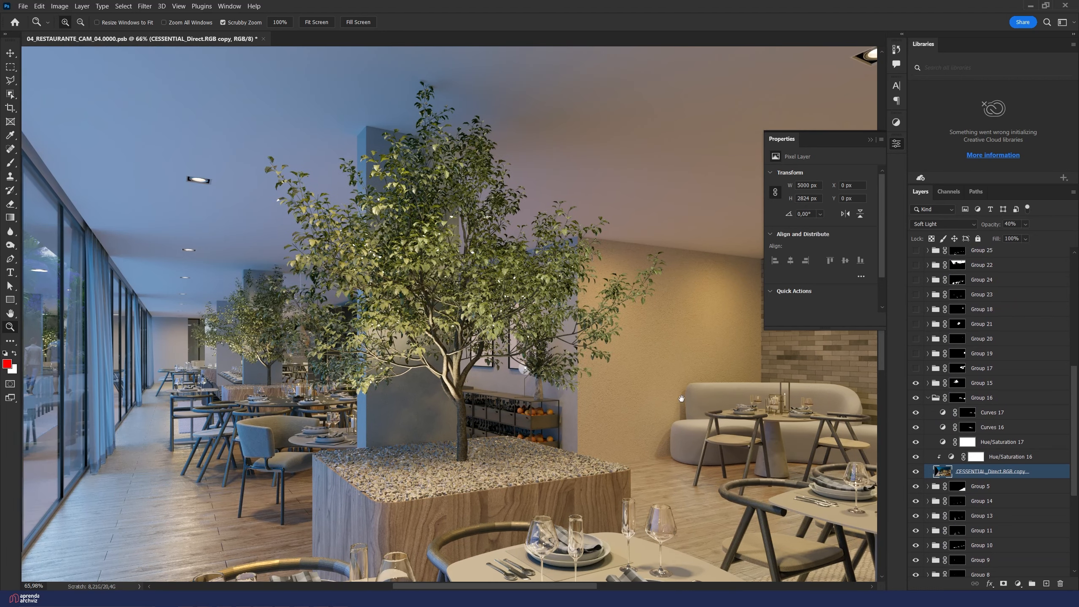
{"action": "left_click", "coordinate": [928, 398]}
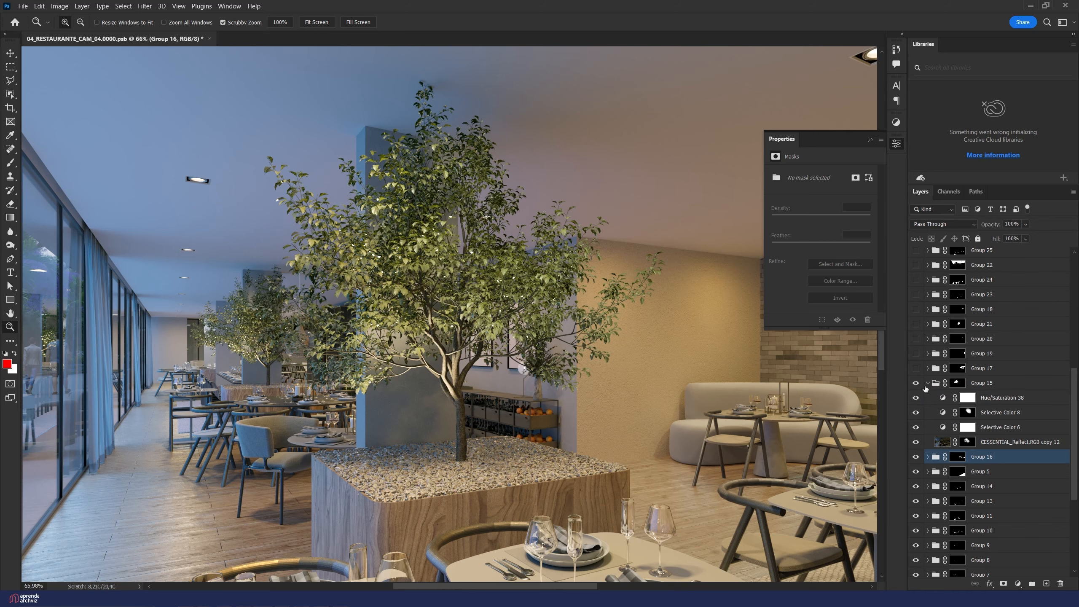
{"action": "left_click", "coordinate": [958, 383], "text": "alt"}
{"action": "left_click", "coordinate": [957, 383], "text": "alt"}
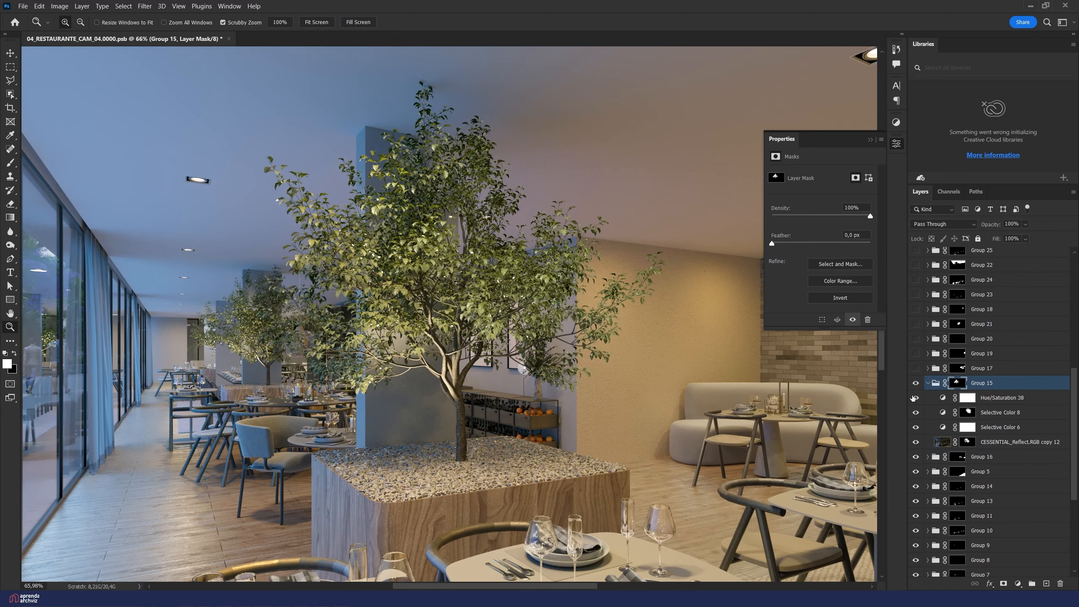
Step: Hide Group 15's layers, compare the tree with and without the CESSENTIAL_Reflect.RGB copy 12, and restore the adjustments one by one
{"action": "left_click_drag", "start_coordinate": [914, 397], "coordinate": [916, 427]}
{"action": "left_click", "coordinate": [915, 441]}
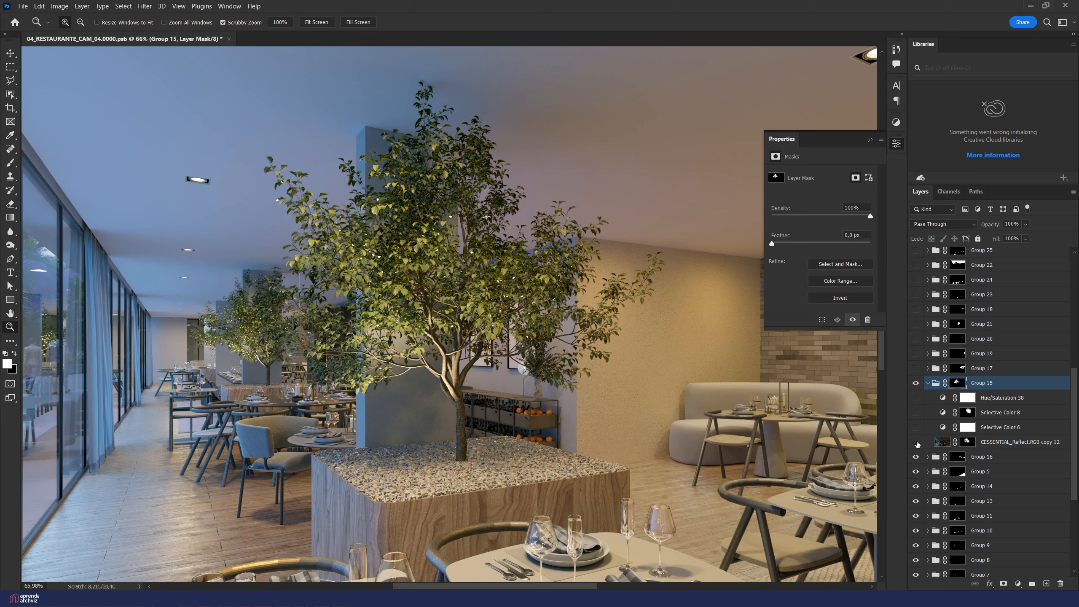
{"action": "left_click", "coordinate": [915, 442]}
{"action": "left_click", "coordinate": [916, 442]}
{"action": "left_click_drag", "start_coordinate": [916, 441], "coordinate": [917, 429]}
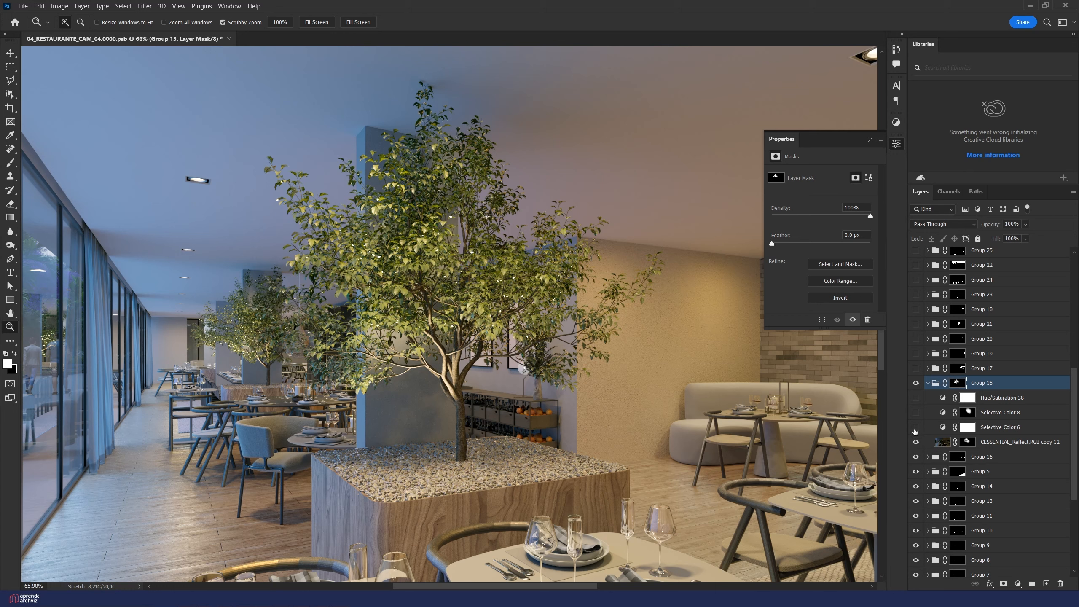
{"action": "left_click", "coordinate": [916, 412]}
{"action": "left_click", "coordinate": [915, 397]}
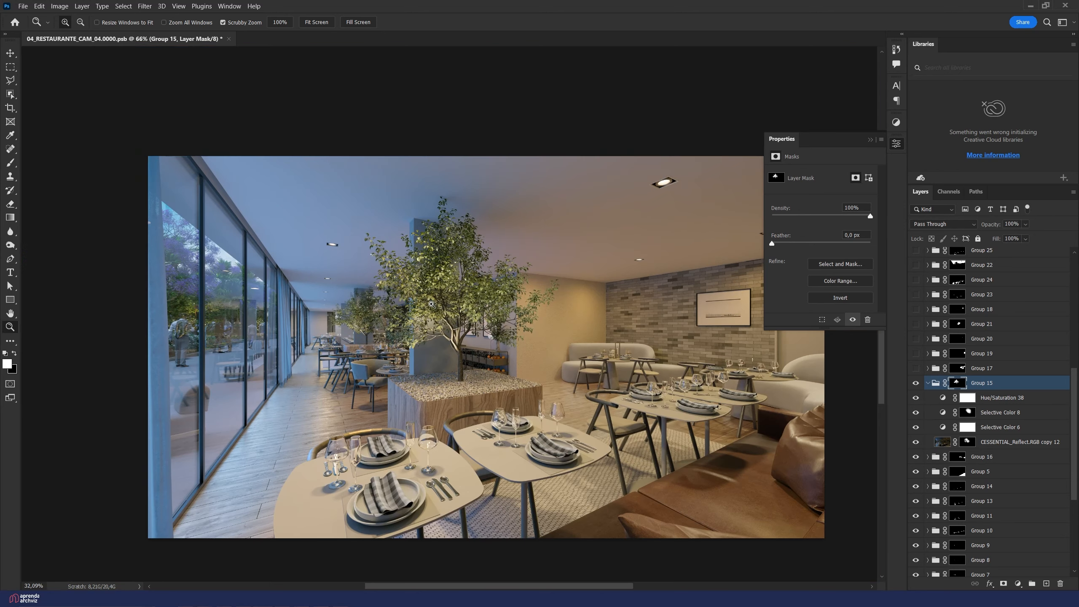
Step: Compare the whole rendering with and without Group 15, and collapse the group
{"action": "key", "text": "ctrl+minus"}
{"action": "left_click", "coordinate": [917, 383]}
{"action": "left_click", "coordinate": [917, 383]}
{"action": "left_click", "coordinate": [916, 383]}
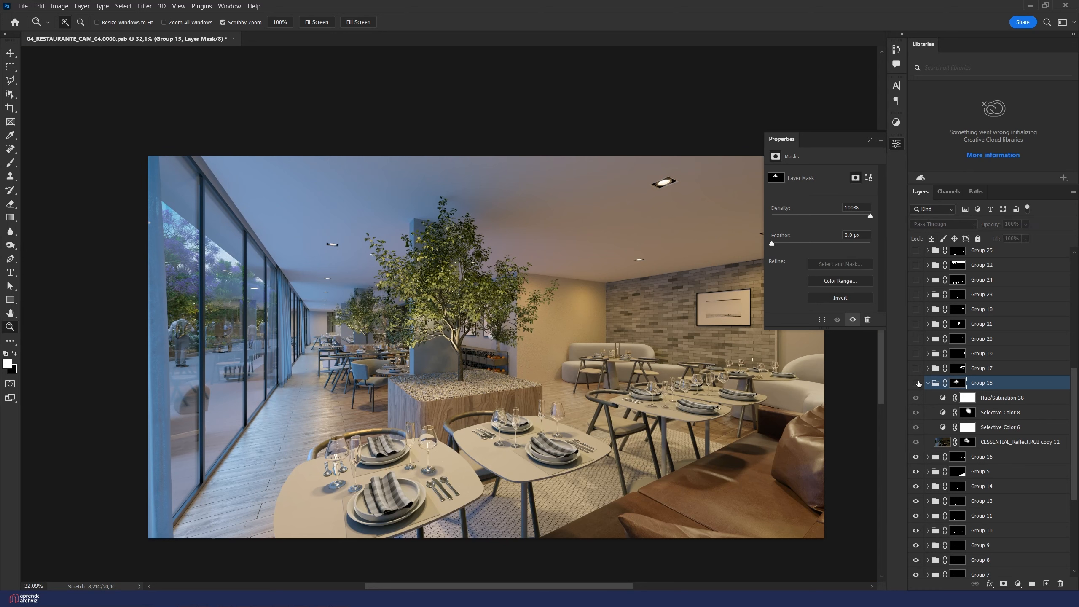
{"action": "left_click", "coordinate": [916, 383]}
{"action": "left_click", "coordinate": [917, 383]}
{"action": "left_click", "coordinate": [917, 383]}
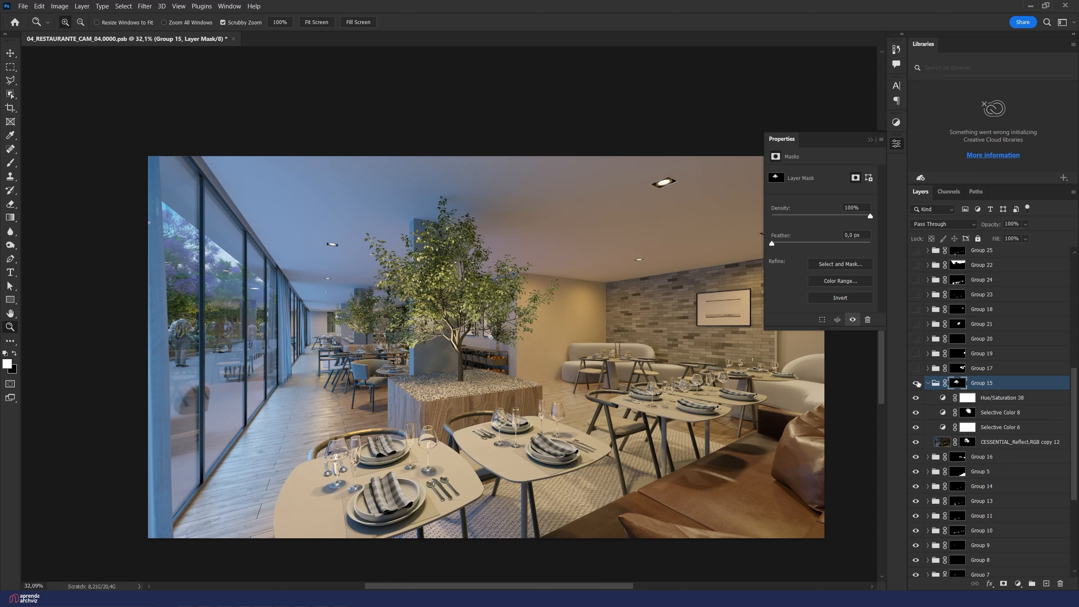
{"action": "left_click", "coordinate": [916, 383]}
{"action": "left_click", "coordinate": [916, 383]}
{"action": "left_click", "coordinate": [928, 383]}
Step: Show the Curves 23 and Selective Color 9 adjustments over the whole rendering
{"action": "scroll", "coordinate": [986, 368], "scroll_direction": "up", "scroll_amount": 3}
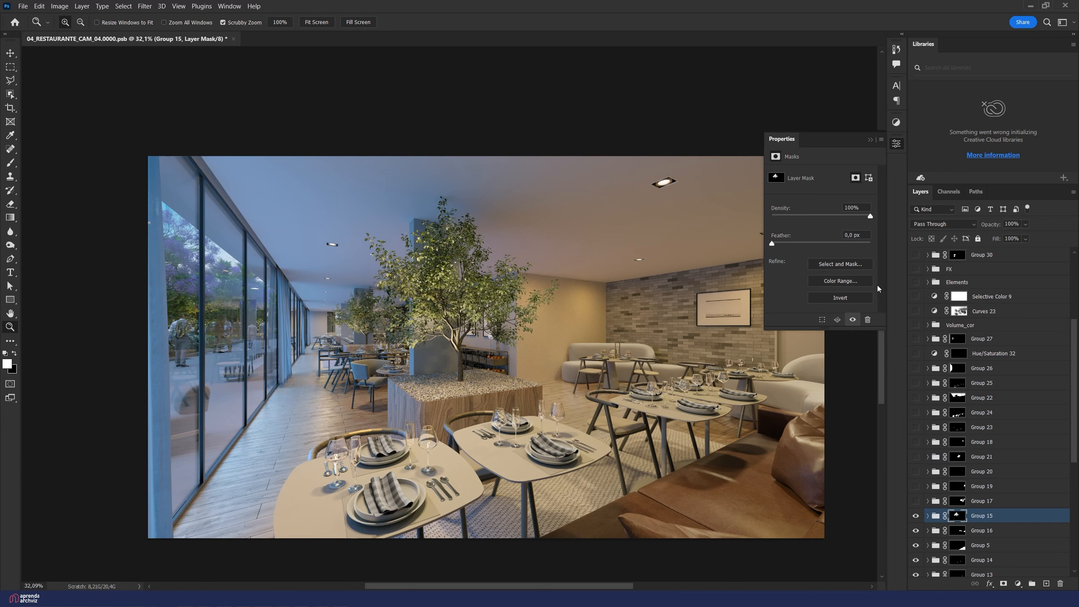
{"action": "left_click", "coordinate": [915, 311]}
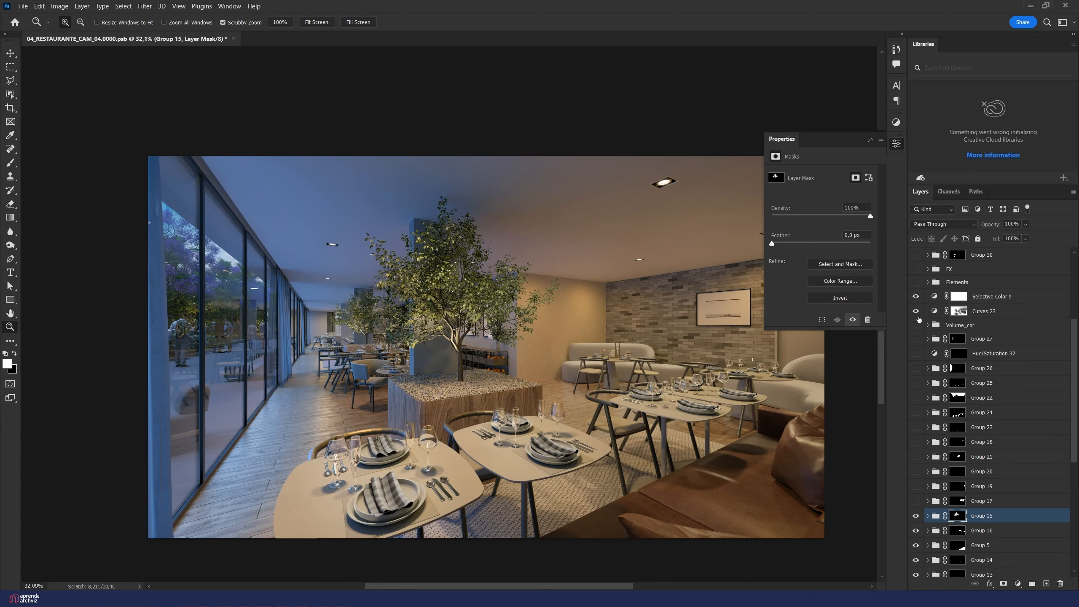
Step: Review the masked groups down to Group 1, and hide Group 15, Curves 23 and Selective Color 9
{"action": "scroll", "coordinate": [930, 510], "scroll_direction": "down", "scroll_amount": 5}
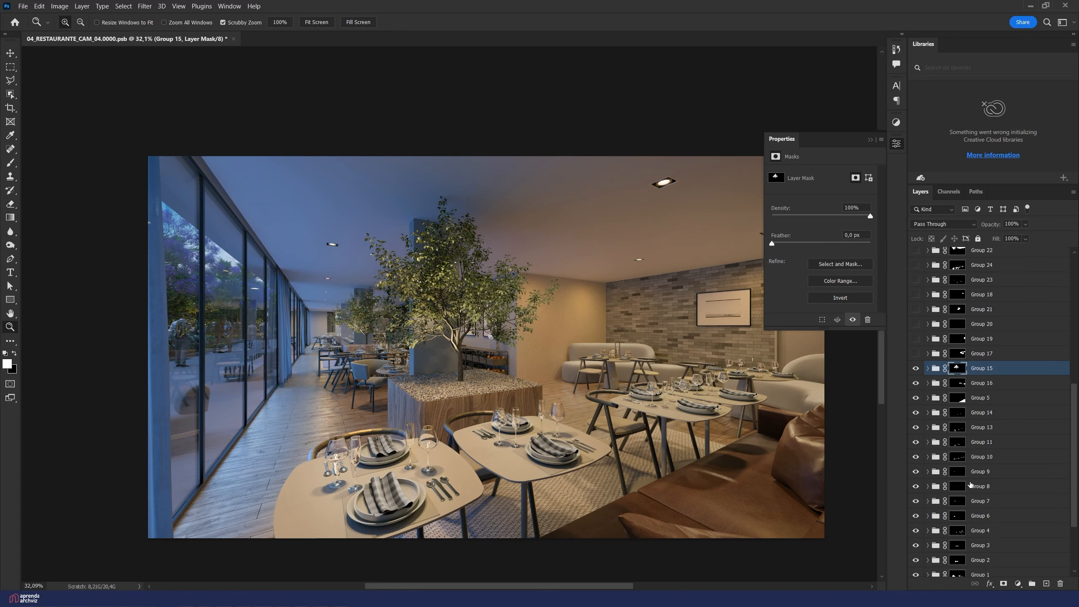
{"action": "left_click", "coordinate": [958, 484]}
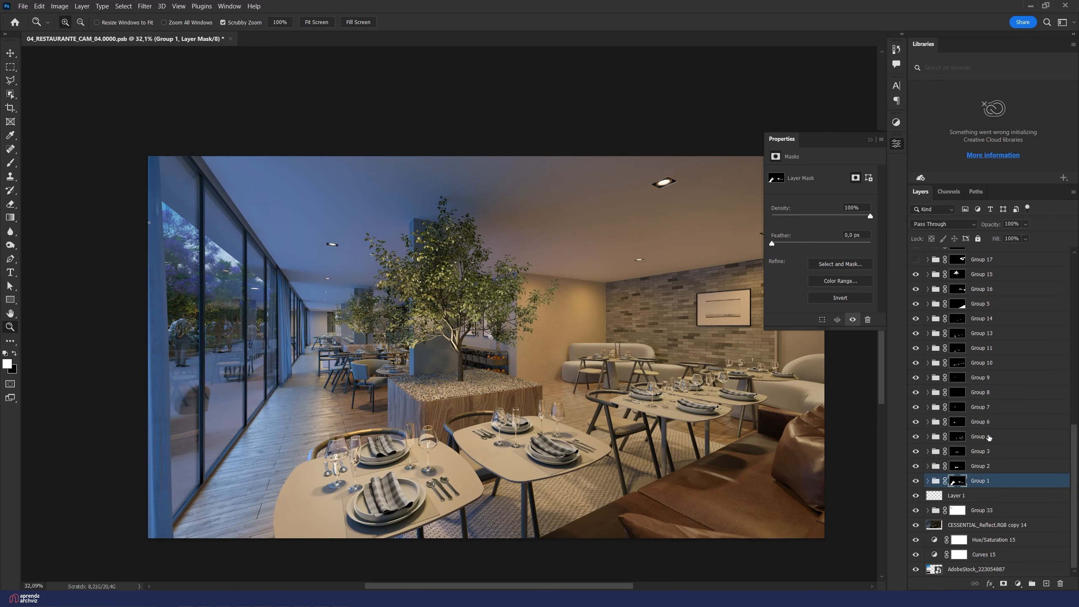
{"action": "scroll", "coordinate": [942, 443], "scroll_direction": "up", "scroll_amount": 3}
{"action": "left_click", "coordinate": [916, 407]}
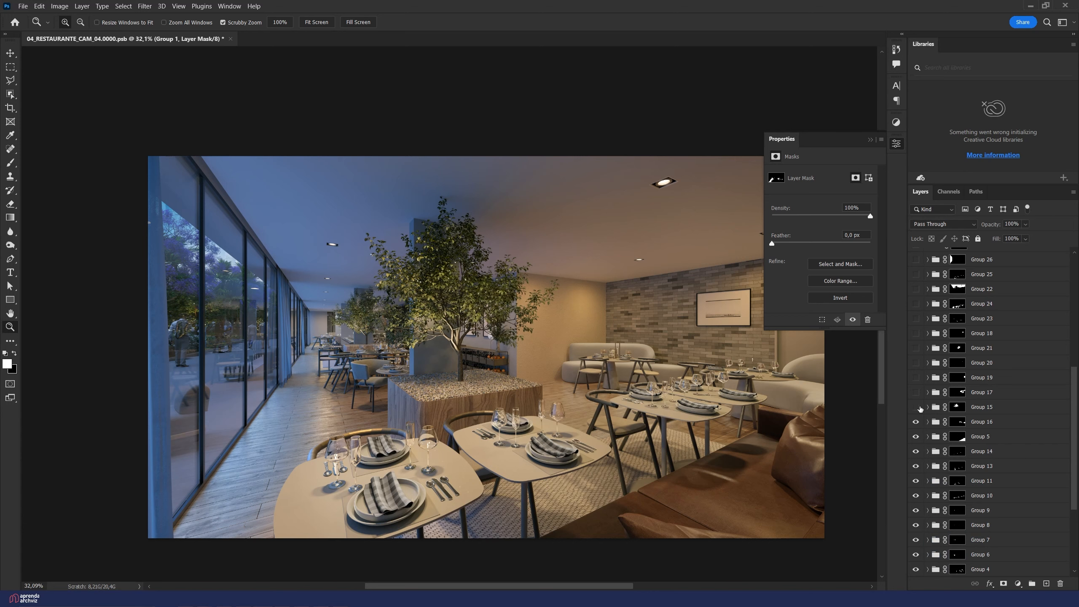
{"action": "scroll", "coordinate": [919, 409], "scroll_direction": "up", "scroll_amount": 3}
{"action": "left_click", "coordinate": [916, 336]}
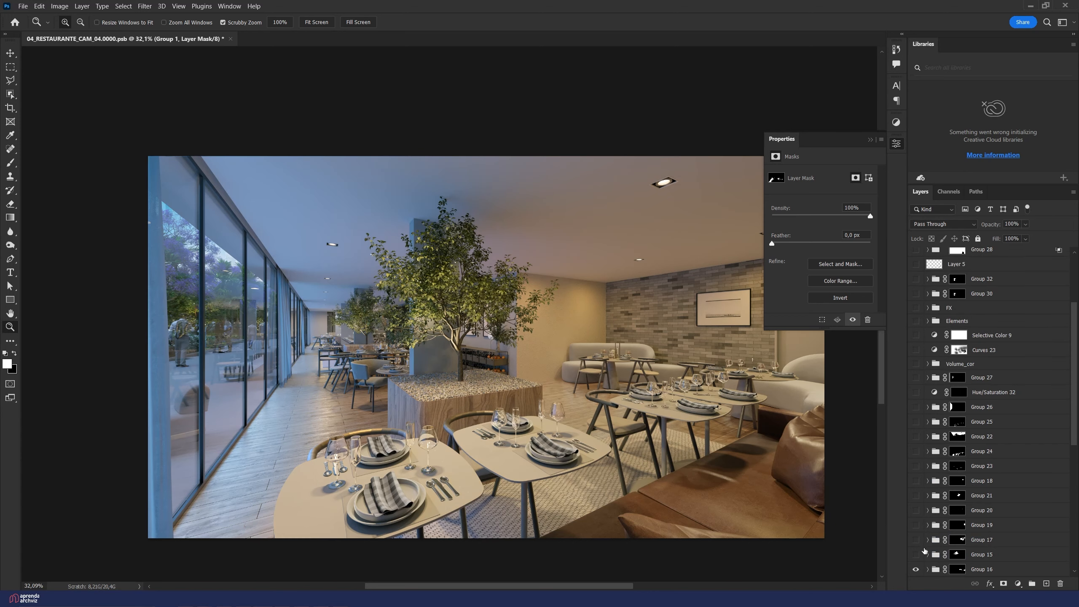
Step: Show Group 15 and Group 17, and expand Group 17 to inspect its layers
{"action": "left_click", "coordinate": [916, 554]}
{"action": "left_click", "coordinate": [916, 540]}
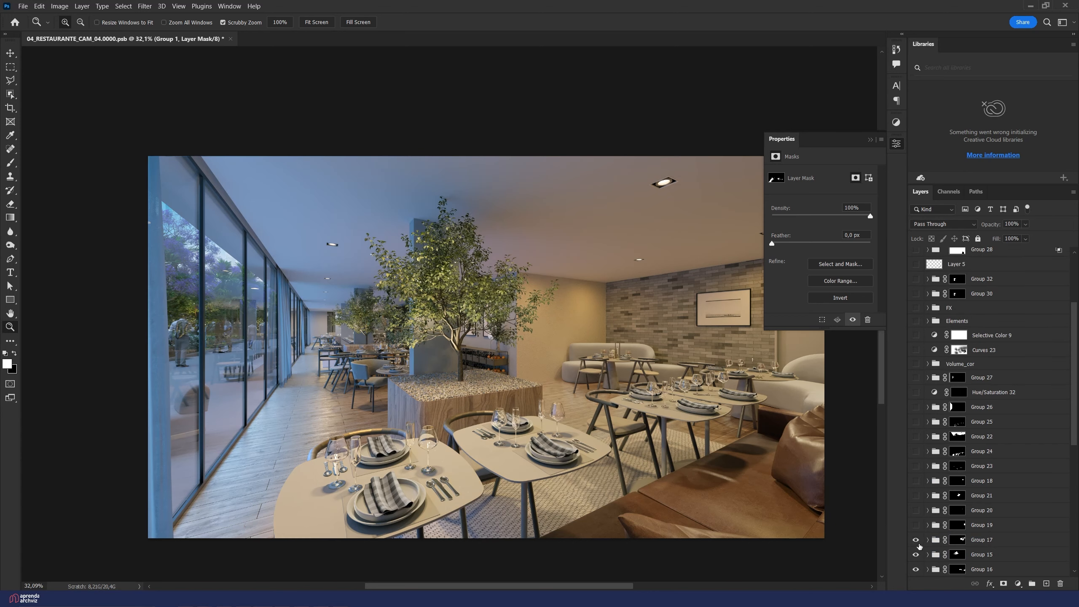
{"action": "left_click", "coordinate": [927, 539]}
{"action": "scroll", "coordinate": [943, 519], "scroll_direction": "down", "scroll_amount": 3}
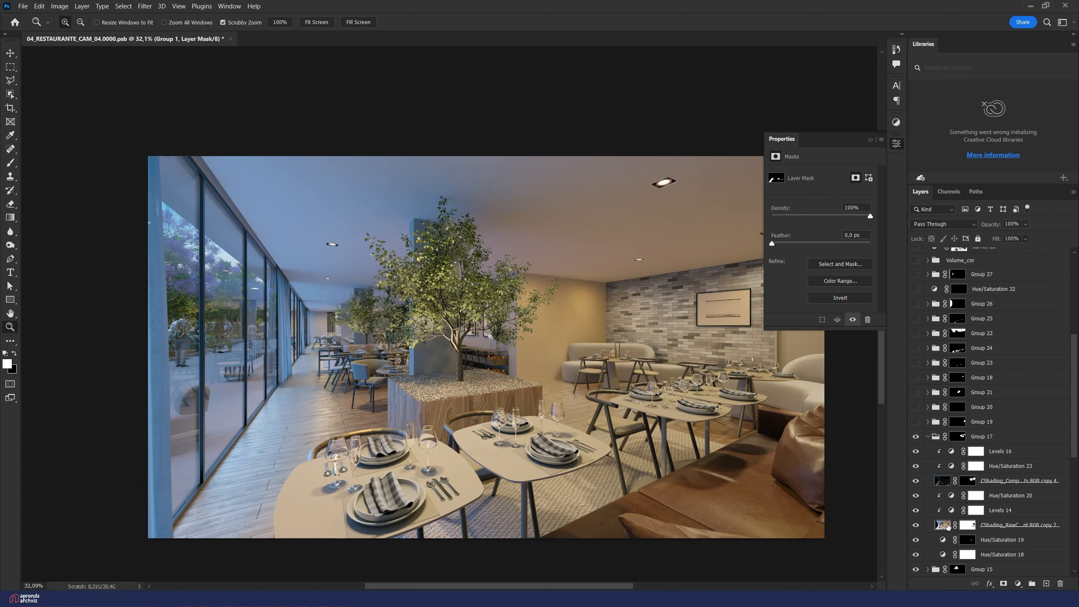
Step: Compare the brick wall up close with and without the CShading_RawComponent.RGB copy 2 layer, and select that layer
{"action": "left_click", "coordinate": [916, 525]}
{"action": "left_click", "coordinate": [916, 525]}
{"action": "left_click", "coordinate": [916, 526]}
{"action": "left_click", "coordinate": [916, 525]}
{"action": "scroll", "coordinate": [727, 325], "scroll_direction": "up", "scroll_amount": 10}
{"action": "left_click", "coordinate": [916, 526]}
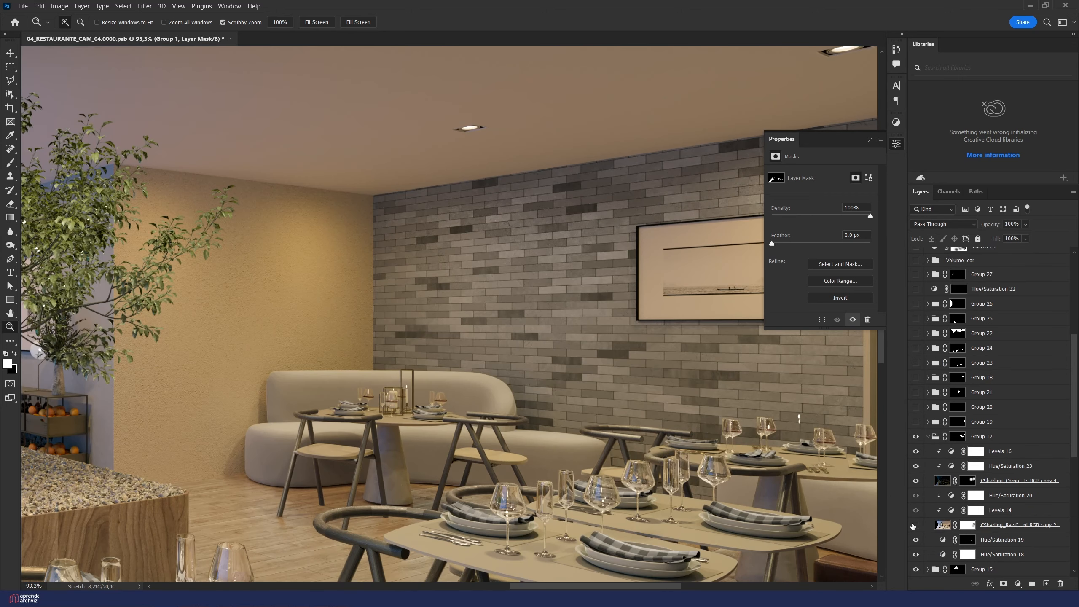
{"action": "left_click", "coordinate": [916, 525]}
{"action": "left_click", "coordinate": [916, 525]}
{"action": "left_click", "coordinate": [916, 525]}
{"action": "left_click", "coordinate": [916, 525]}
{"action": "left_click", "coordinate": [915, 525]}
{"action": "left_click", "coordinate": [929, 526]}
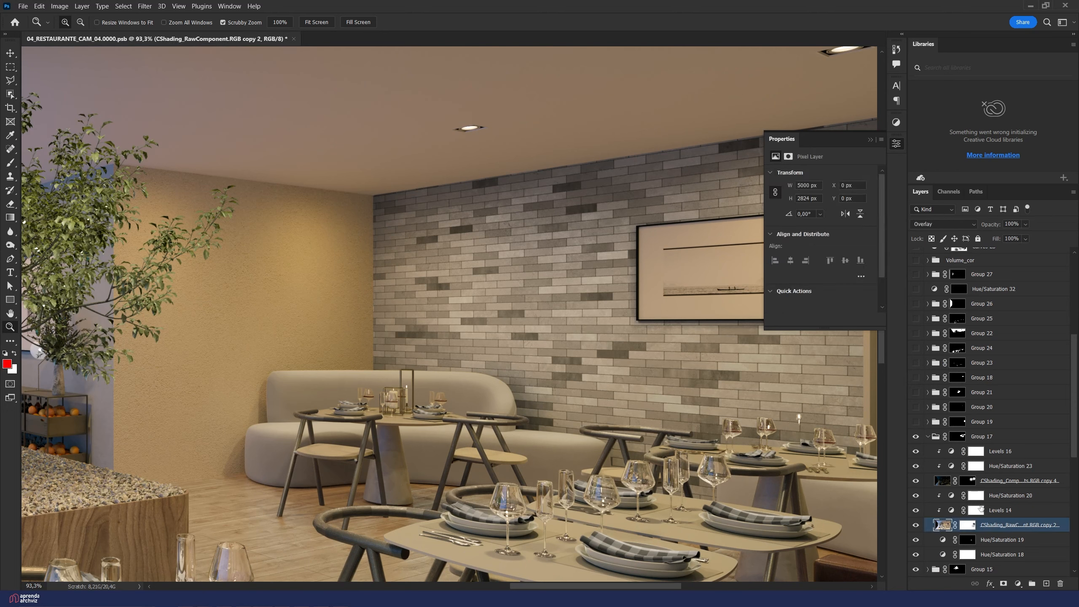
Step: Hide Group 17's layers above the raw component pass, and restore them progressively from Levels 14 up to Levels 16
{"action": "left_click", "coordinate": [916, 525]}
{"action": "left_click", "coordinate": [916, 525]}
{"action": "left_click_drag", "start_coordinate": [916, 451], "coordinate": [913, 515]}
{"action": "left_click", "coordinate": [915, 512]}
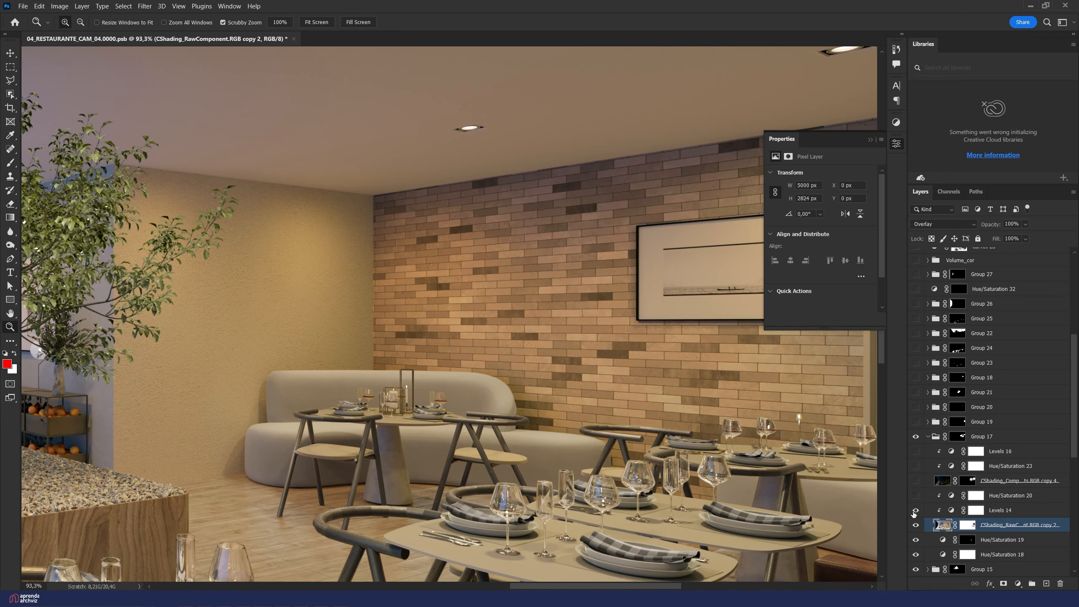
{"action": "left_click", "coordinate": [914, 512]}
{"action": "key", "text": "ctrl+minus"}
{"action": "key", "text": "ctrl+minus"}
{"action": "key", "text": "ctrl+minus"}
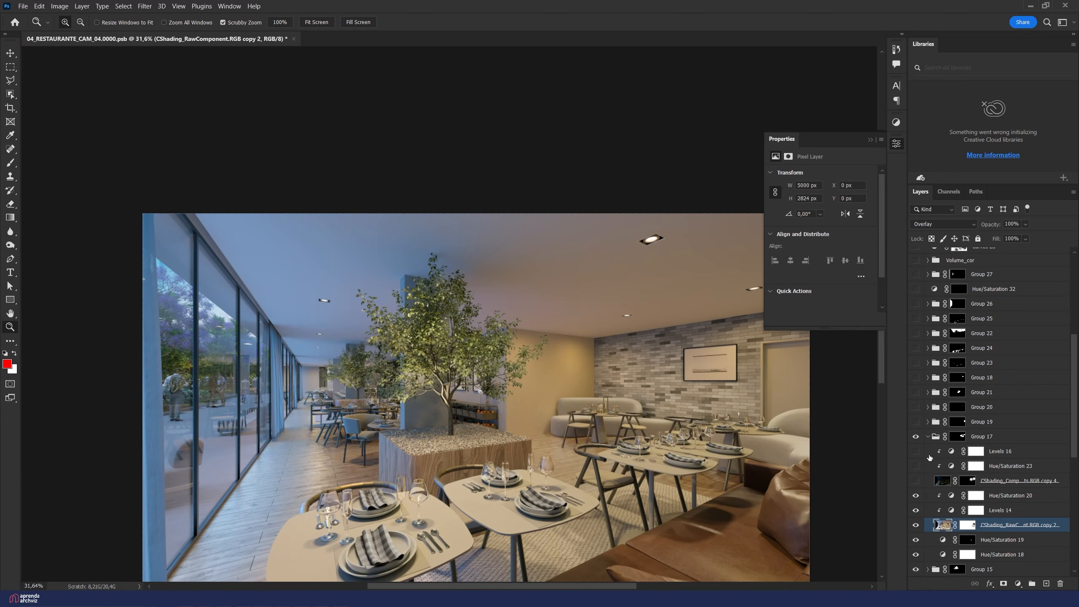
{"action": "left_click_drag", "start_coordinate": [916, 495], "coordinate": [918, 451]}
{"action": "left_click", "coordinate": [916, 449]}
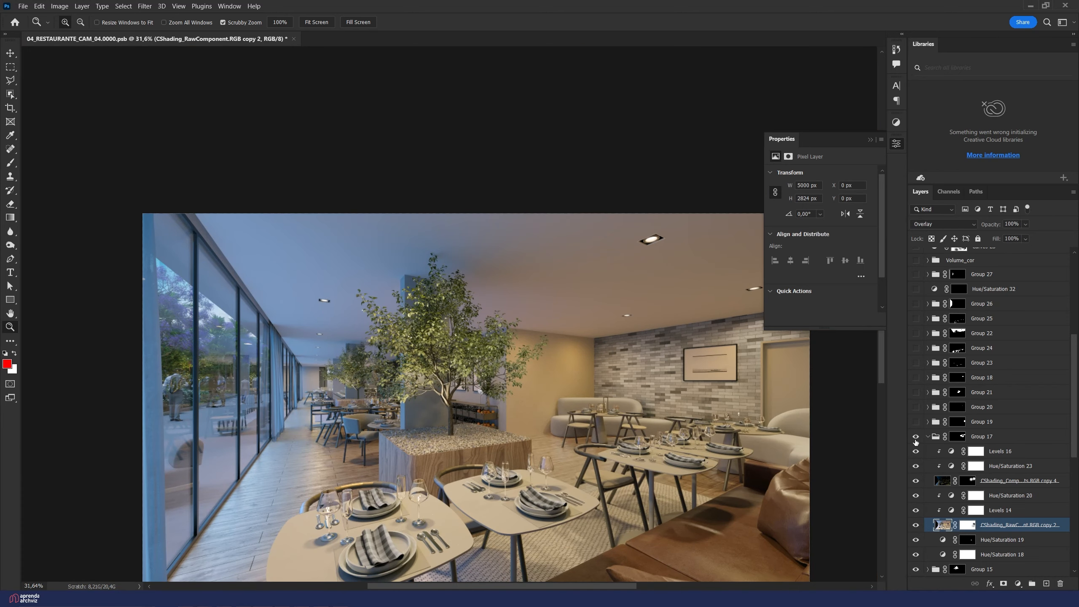
Step: Compare the brick wall with and without the CShading component pass copy 4 in Group 17
{"action": "left_click", "coordinate": [916, 450]}
{"action": "left_click", "coordinate": [917, 480]}
{"action": "left_click", "coordinate": [916, 480]}
{"action": "left_click", "coordinate": [916, 479]}
{"action": "left_click", "coordinate": [916, 480]}
{"action": "left_click", "coordinate": [916, 480]}
{"action": "left_click", "coordinate": [916, 480]}
{"action": "left_click_drag", "start_coordinate": [762, 342], "coordinate": [826, 329]}
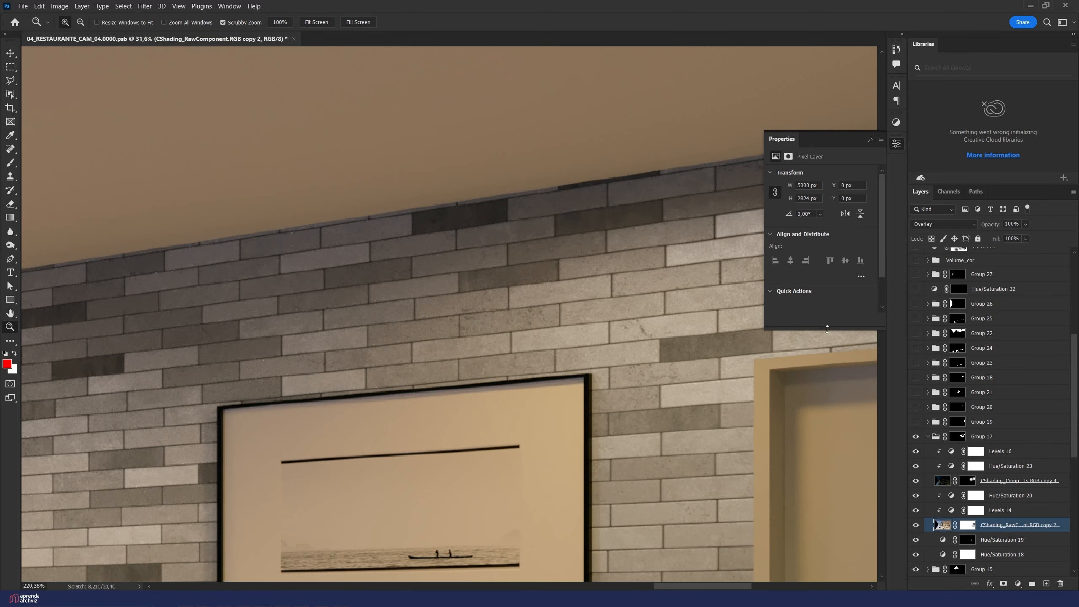
{"action": "left_click", "coordinate": [917, 480]}
{"action": "left_click", "coordinate": [916, 480]}
Step: Disable and re-enable the mask of the CShading component pass copy 4 to check its effect on the wall
{"action": "scroll", "coordinate": [637, 325], "scroll_direction": "down", "scroll_amount": 5}
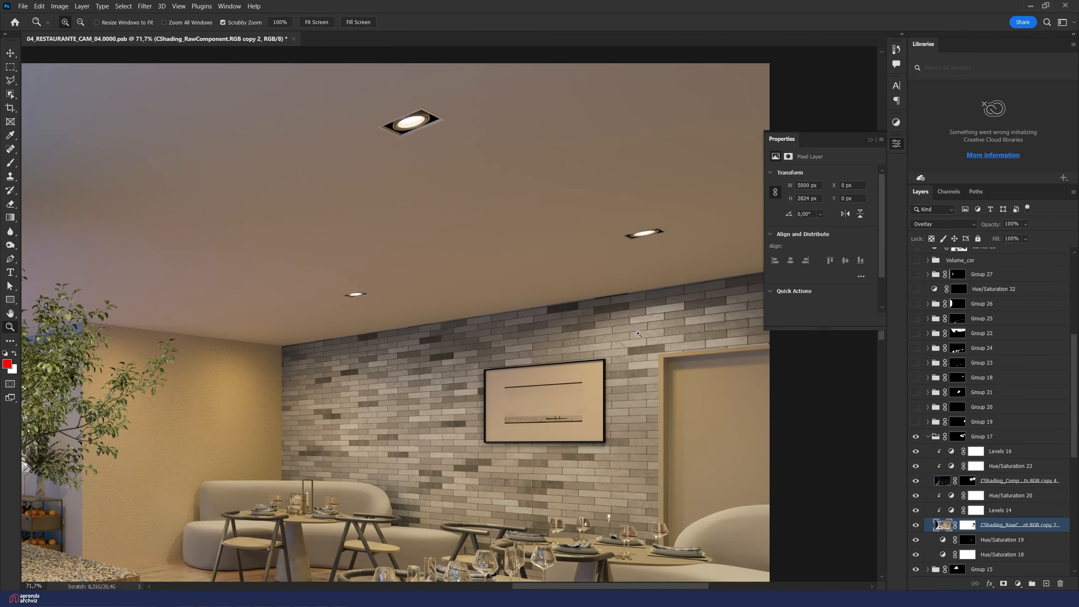
{"action": "scroll", "coordinate": [638, 334], "scroll_direction": "up", "scroll_amount": 2}
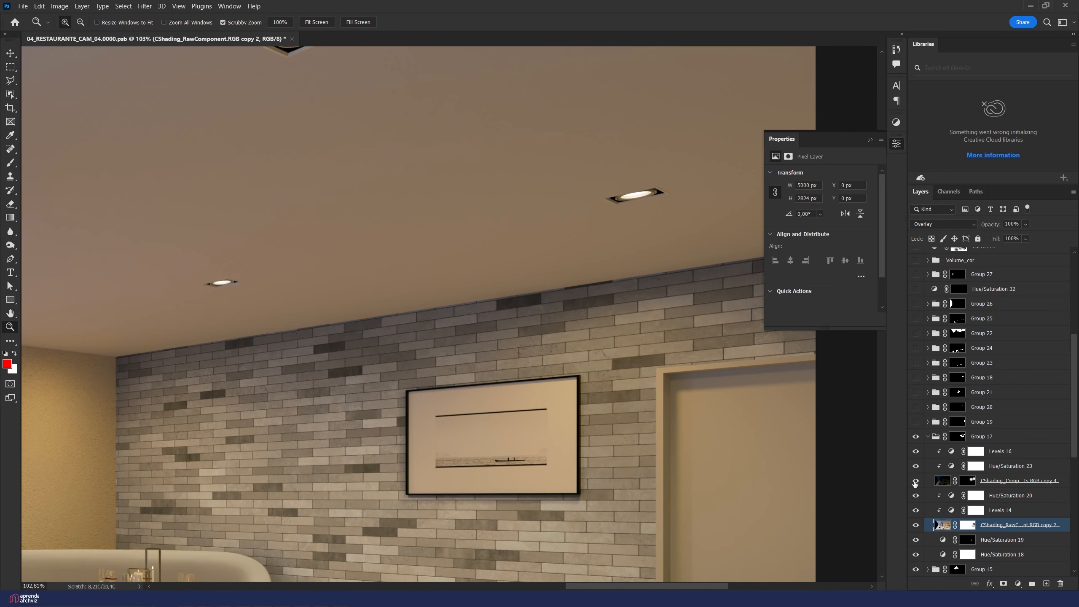
{"action": "left_click", "coordinate": [914, 484]}
{"action": "left_click", "coordinate": [966, 483], "text": "shift"}
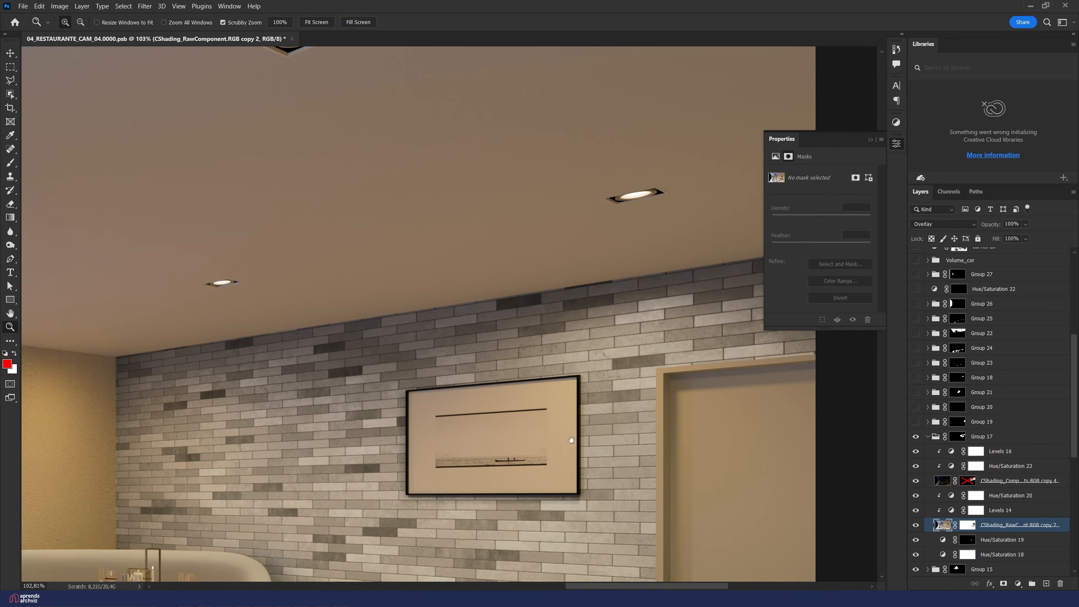
{"action": "left_click_drag", "start_coordinate": [571, 440], "coordinate": [586, 308]}
{"action": "left_click", "coordinate": [967, 485], "text": "shift"}
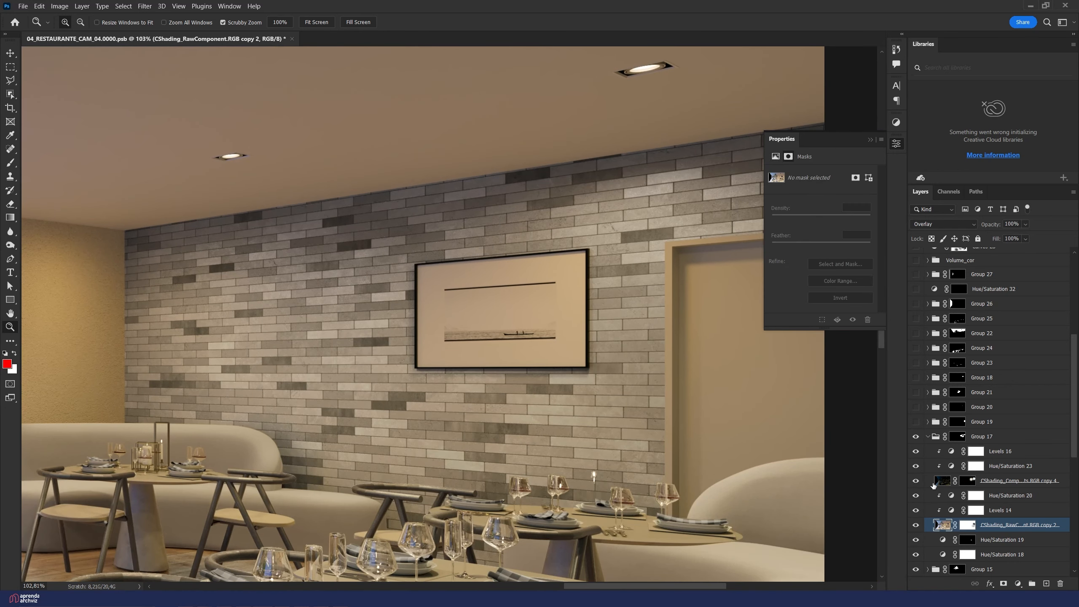
Step: Toggle the CShading component pass copy 4 to examine its effect on individual bricks near the ceiling
{"action": "left_click", "coordinate": [916, 481]}
{"action": "left_click", "coordinate": [916, 481]}
{"action": "left_click", "coordinate": [916, 481]}
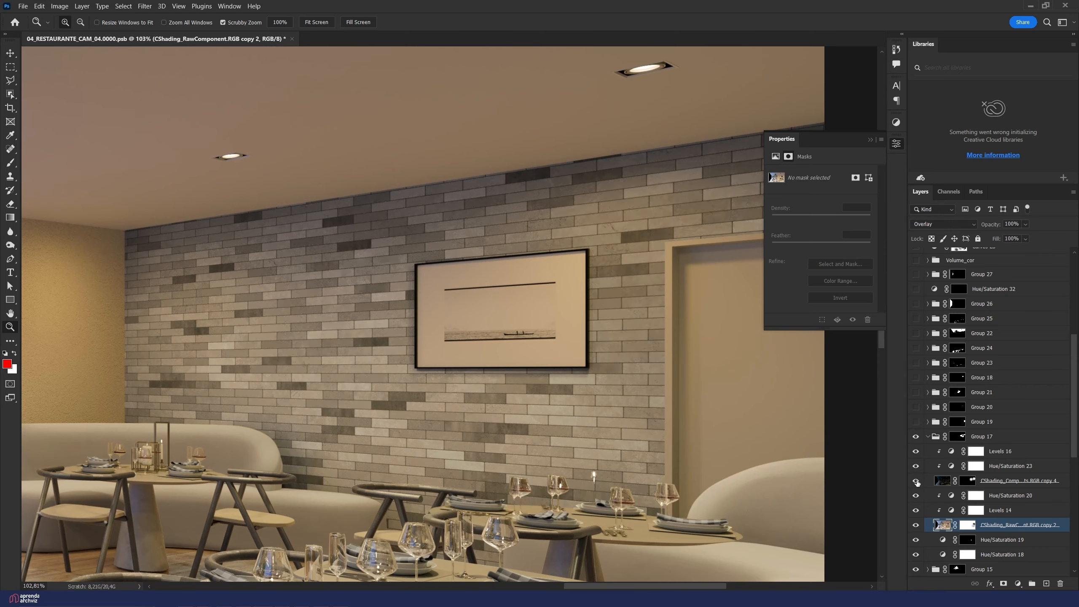
{"action": "left_click", "coordinate": [916, 481]}
{"action": "left_click_drag", "start_coordinate": [453, 352], "coordinate": [542, 354]}
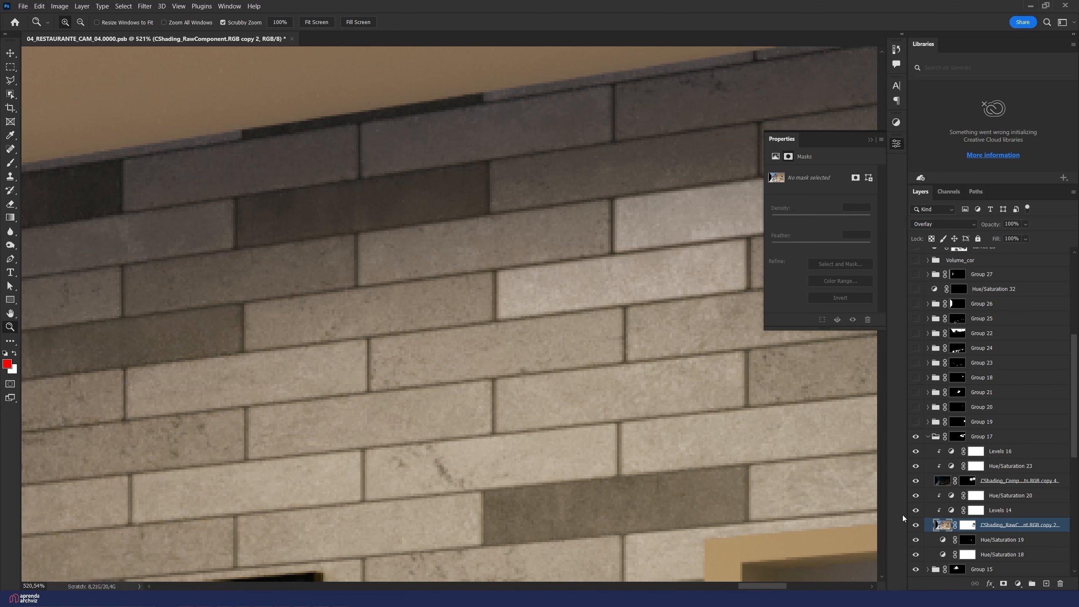
{"action": "left_click", "coordinate": [911, 481]}
{"action": "left_click", "coordinate": [911, 481]}
{"action": "scroll", "coordinate": [472, 410], "scroll_direction": "down", "scroll_amount": 10}
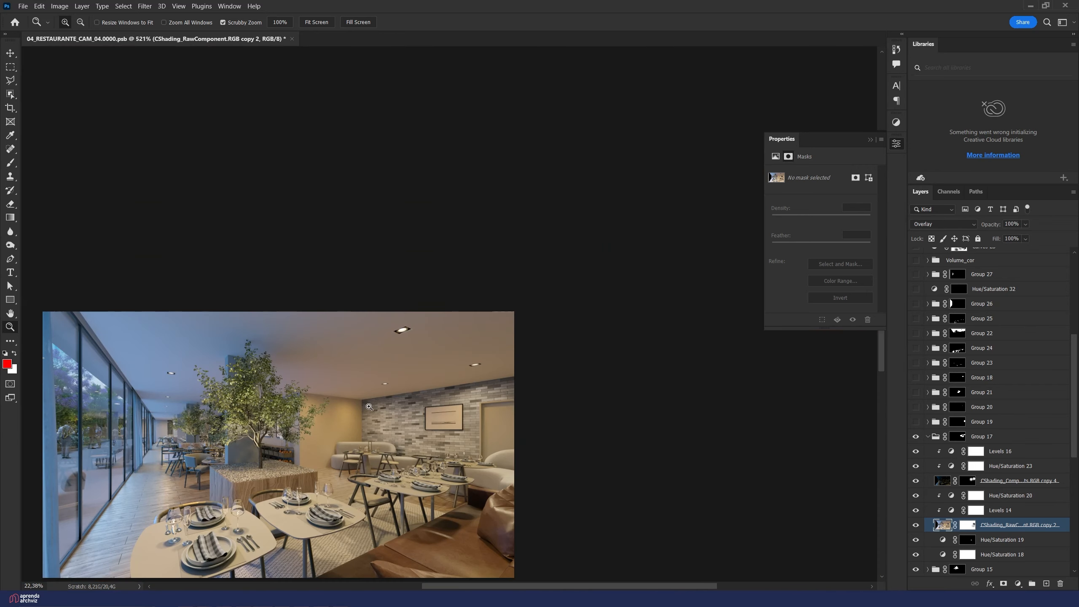
Step: Show Groups 19, 20 and 21, collapse Group 17, and expand Group 19 to inspect its adjustments
{"action": "left_click", "coordinate": [916, 422]}
{"action": "left_click", "coordinate": [927, 437]}
{"action": "left_click", "coordinate": [927, 422]}
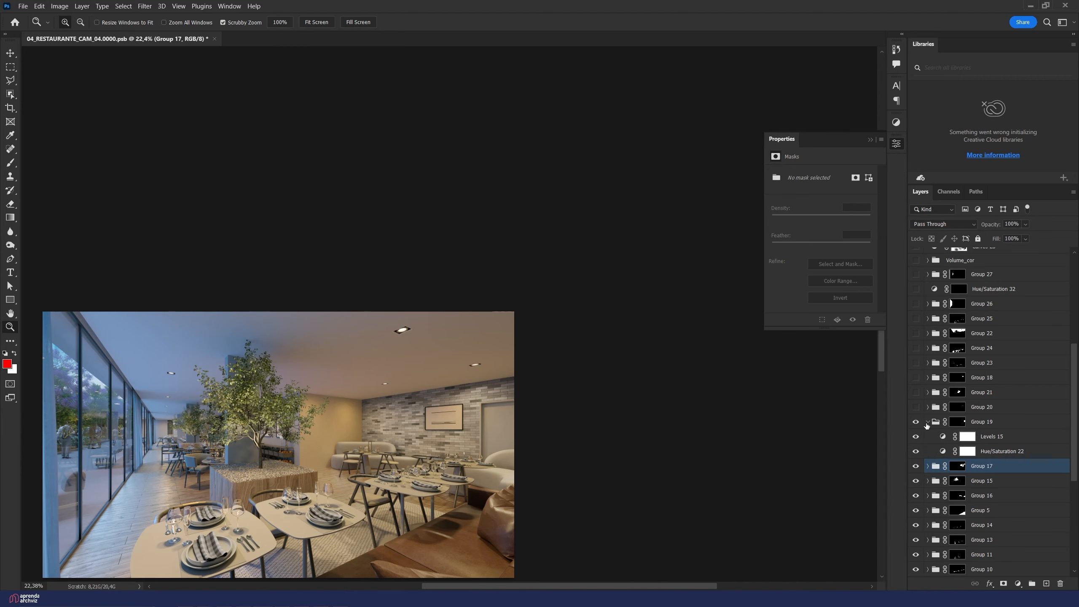
{"action": "left_click", "coordinate": [915, 407]}
{"action": "left_click", "coordinate": [916, 393]}
{"action": "scroll", "coordinate": [406, 421], "scroll_direction": "up", "scroll_amount": 10}
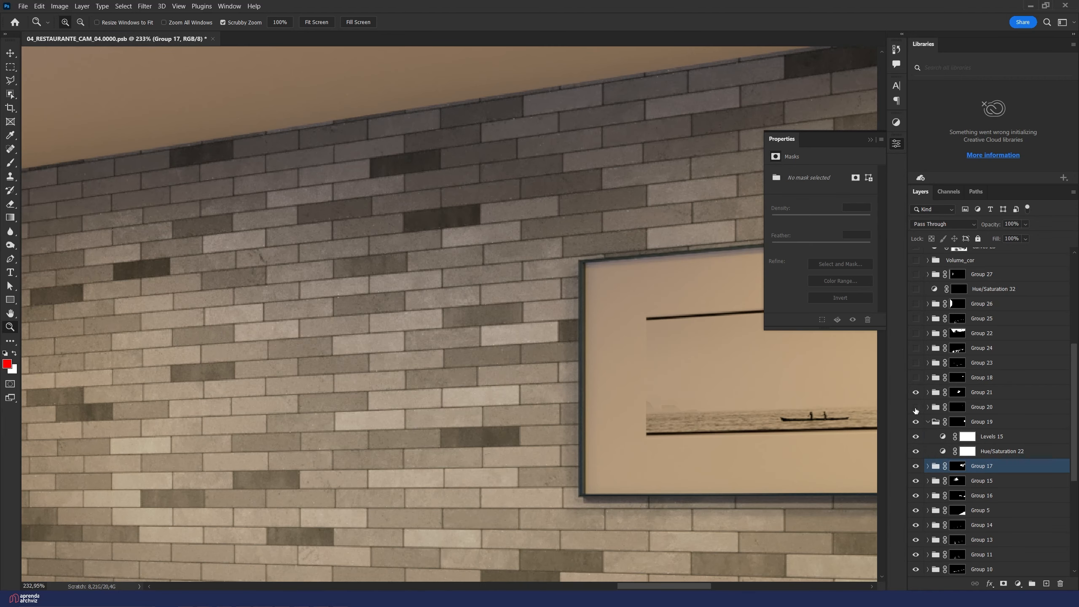
{"action": "scroll", "coordinate": [584, 286], "scroll_direction": "down", "scroll_amount": 10}
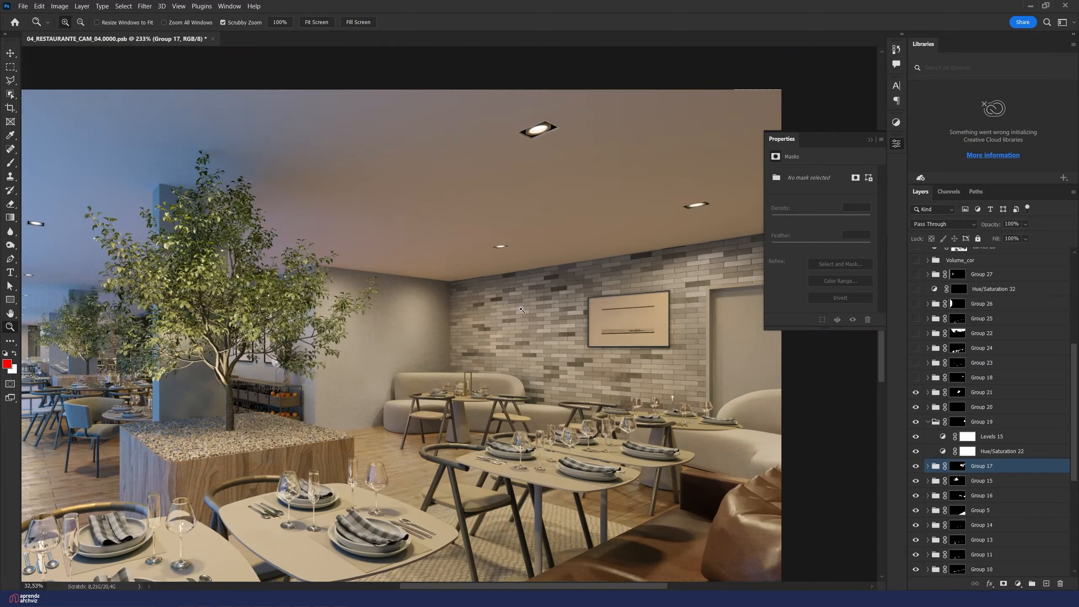
Step: Show Groups 18, 23, 24, 22, 25 and 26, and collapse Group 19
{"action": "left_click", "coordinate": [915, 377]}
{"action": "left_click", "coordinate": [915, 363]}
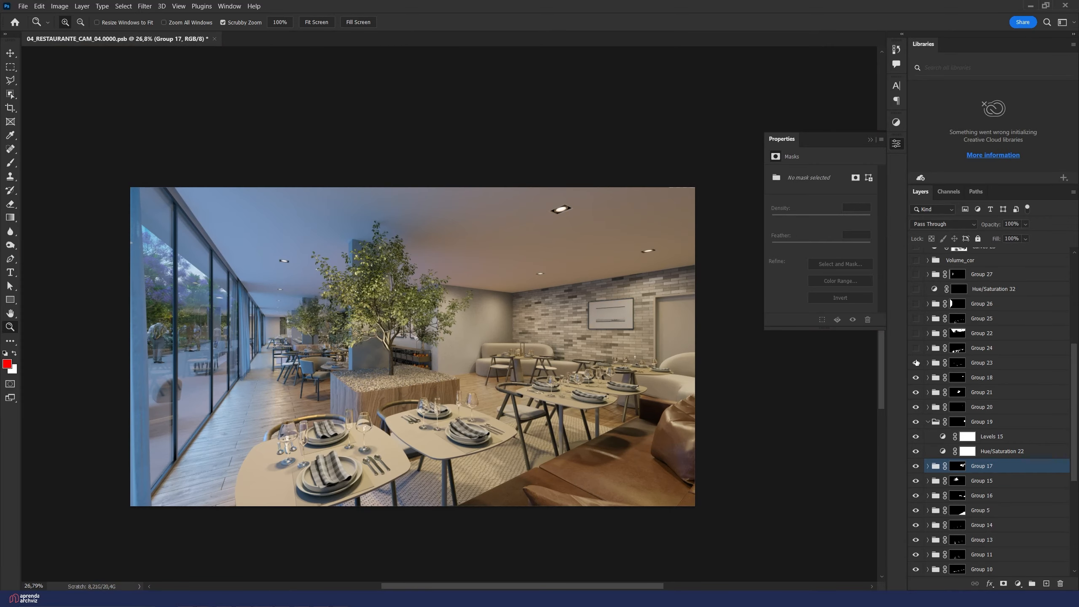
{"action": "left_click", "coordinate": [915, 348]}
{"action": "scroll", "coordinate": [918, 352], "scroll_direction": "up", "scroll_amount": 1}
{"action": "left_click", "coordinate": [916, 348]}
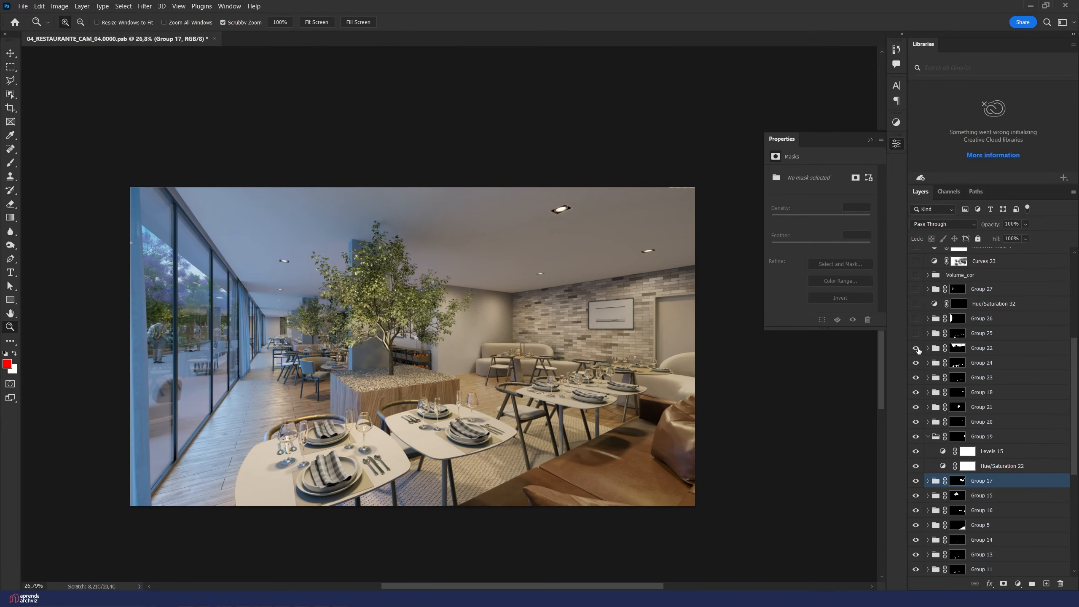
{"action": "left_click", "coordinate": [915, 333]}
{"action": "left_click", "coordinate": [916, 319]}
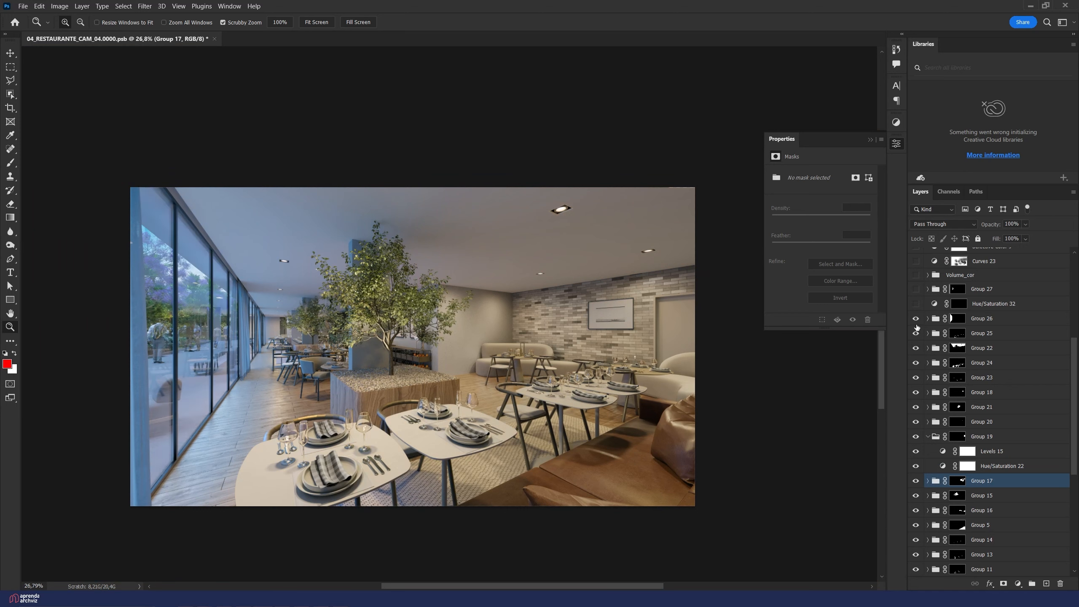
{"action": "left_click", "coordinate": [928, 437]}
Step: Compare the rendering with and without Group 26, and look briefly inside the group
{"action": "left_click", "coordinate": [916, 318]}
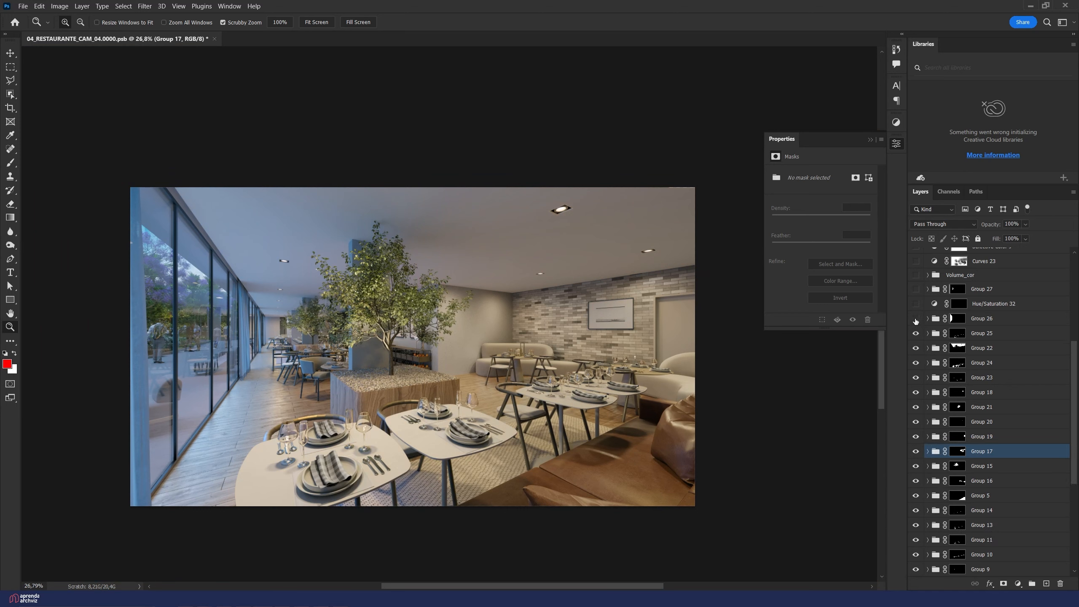
{"action": "left_click", "coordinate": [915, 319]}
{"action": "left_click", "coordinate": [928, 318]}
{"action": "left_click", "coordinate": [928, 319]}
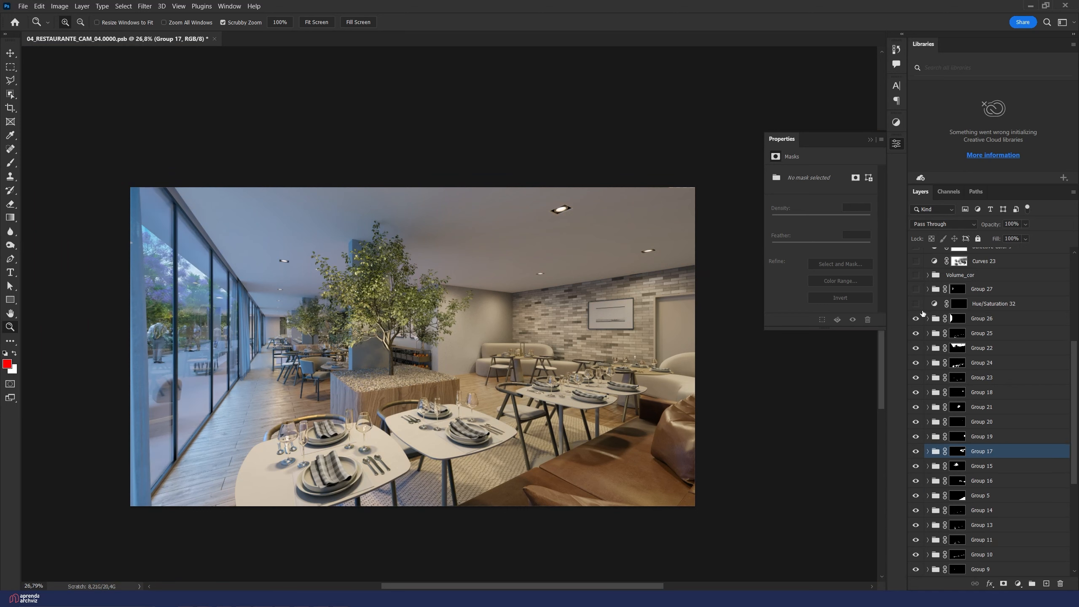
Step: Show the Hue/Saturation 32 adjustment, Group 27 and the Volume_cor group
{"action": "left_click", "coordinate": [916, 304]}
{"action": "left_click", "coordinate": [916, 289]}
{"action": "scroll", "coordinate": [931, 290], "scroll_direction": "up", "scroll_amount": 2}
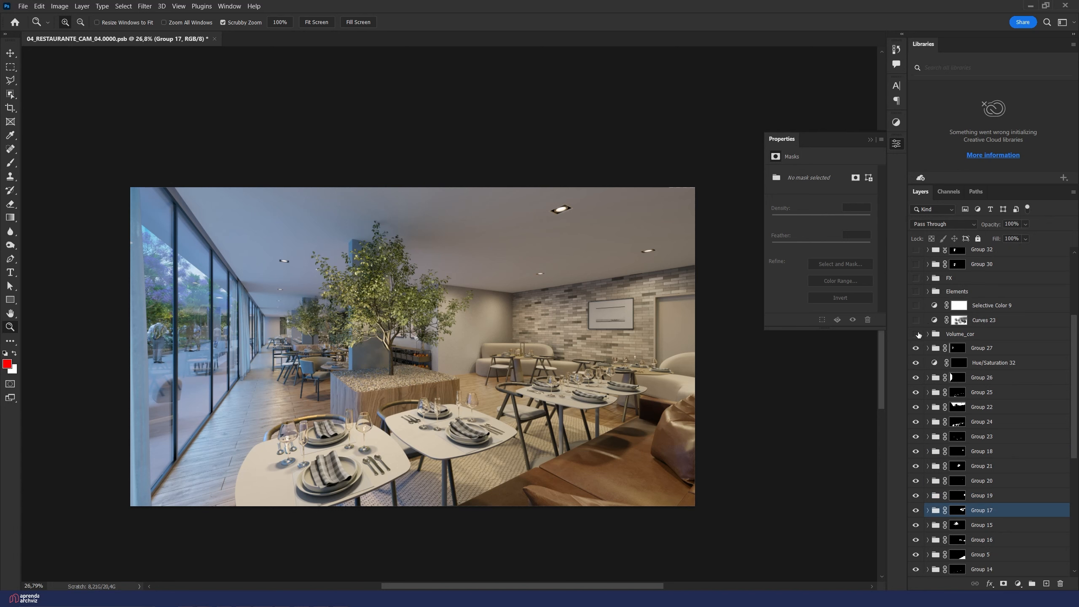
{"action": "left_click", "coordinate": [915, 334]}
Step: Select the Volume_cor group and look briefly at its contents
{"action": "scroll", "coordinate": [918, 336], "scroll_direction": "up", "scroll_amount": 2}
{"action": "scroll", "coordinate": [980, 372], "scroll_direction": "up", "scroll_amount": 2}
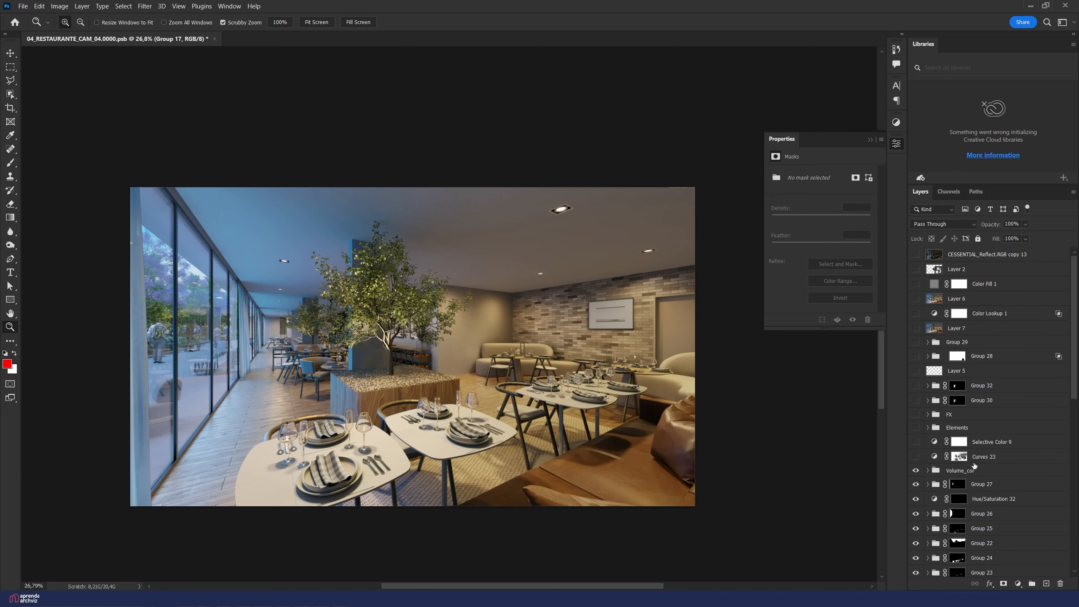
{"action": "left_click", "coordinate": [946, 471]}
{"action": "left_click", "coordinate": [927, 470]}
{"action": "left_click", "coordinate": [928, 470]}
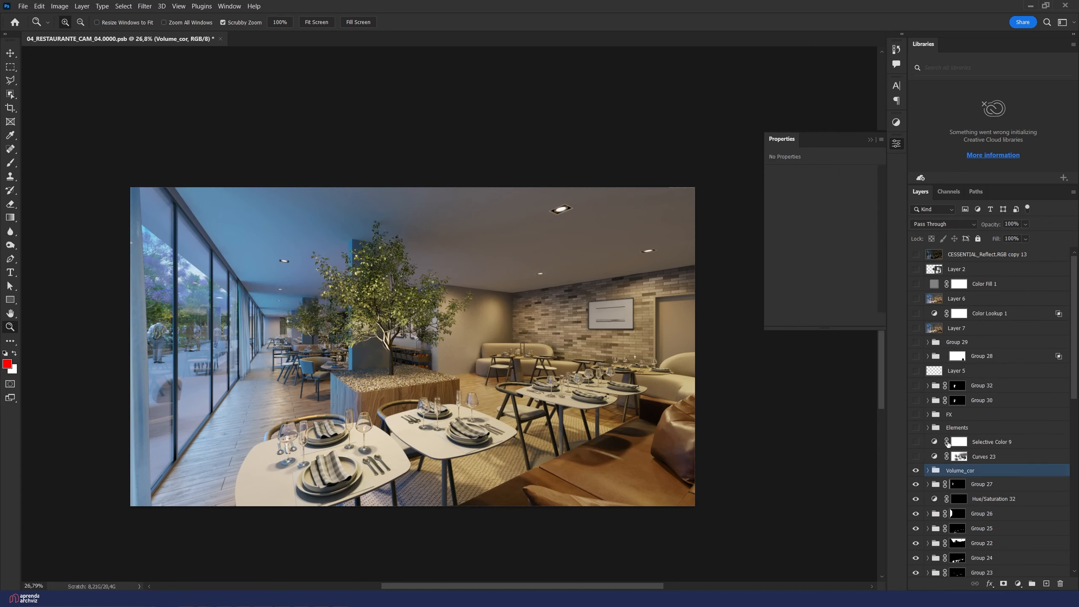
Step: Move the Elements group between Layer 2 and Color Fill 1, and hide the Volume_cor group
{"action": "left_click", "coordinate": [957, 427]}
{"action": "left_click_drag", "start_coordinate": [957, 427], "coordinate": [971, 287]}
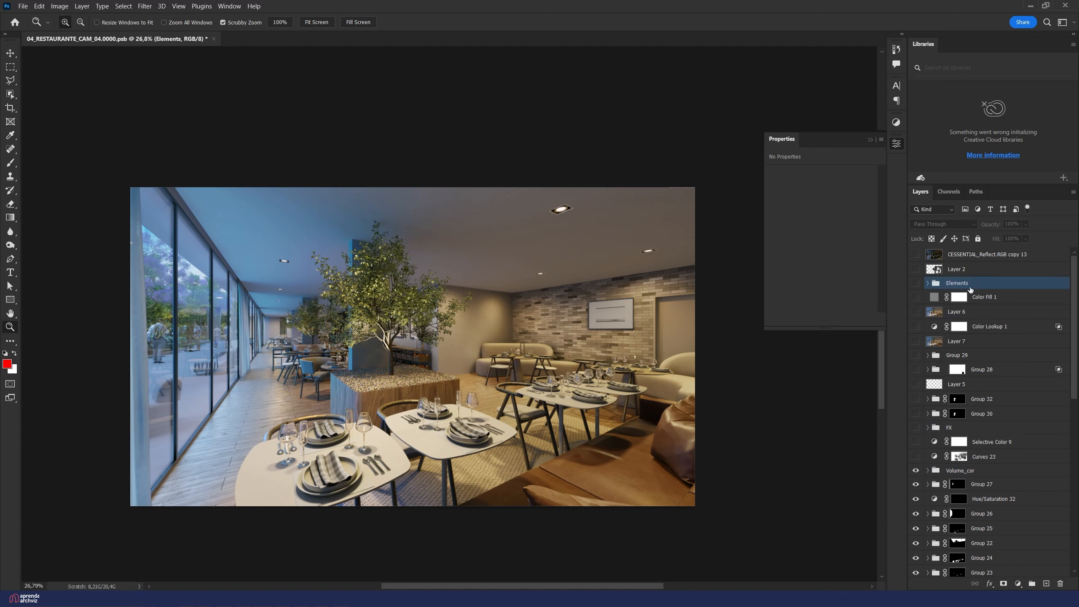
{"action": "left_click", "coordinate": [948, 472]}
{"action": "scroll", "coordinate": [947, 472], "scroll_direction": "down", "scroll_amount": 4}
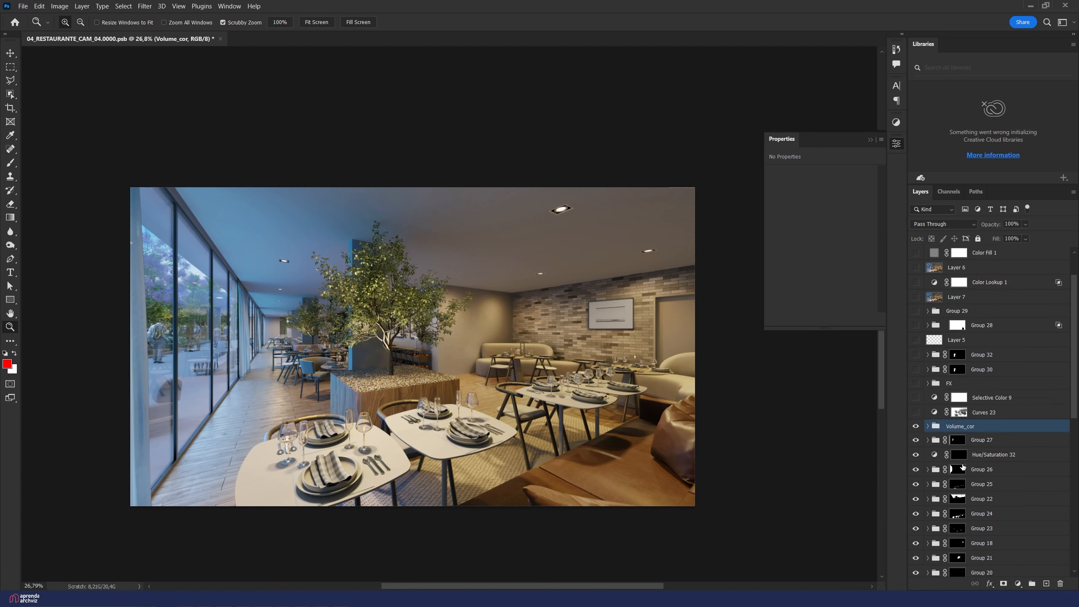
{"action": "left_click", "coordinate": [916, 309]}
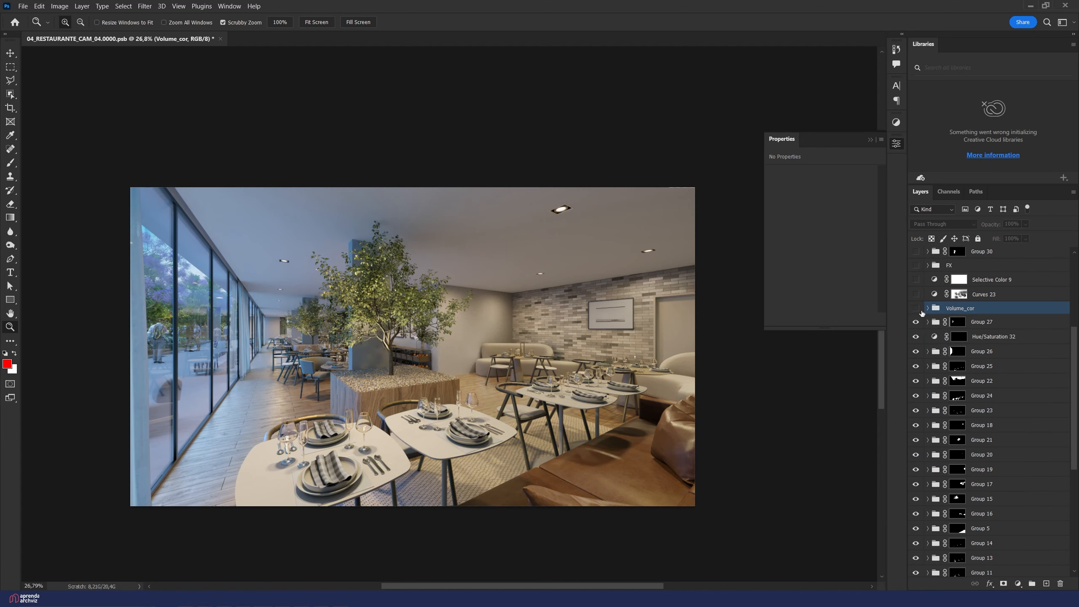
Step: Review the stack of masked groups from Group 27 down to Group 1, and select the Volume_cor group
{"action": "left_click", "coordinate": [986, 324]}
{"action": "scroll", "coordinate": [982, 467], "scroll_direction": "down", "scroll_amount": 5}
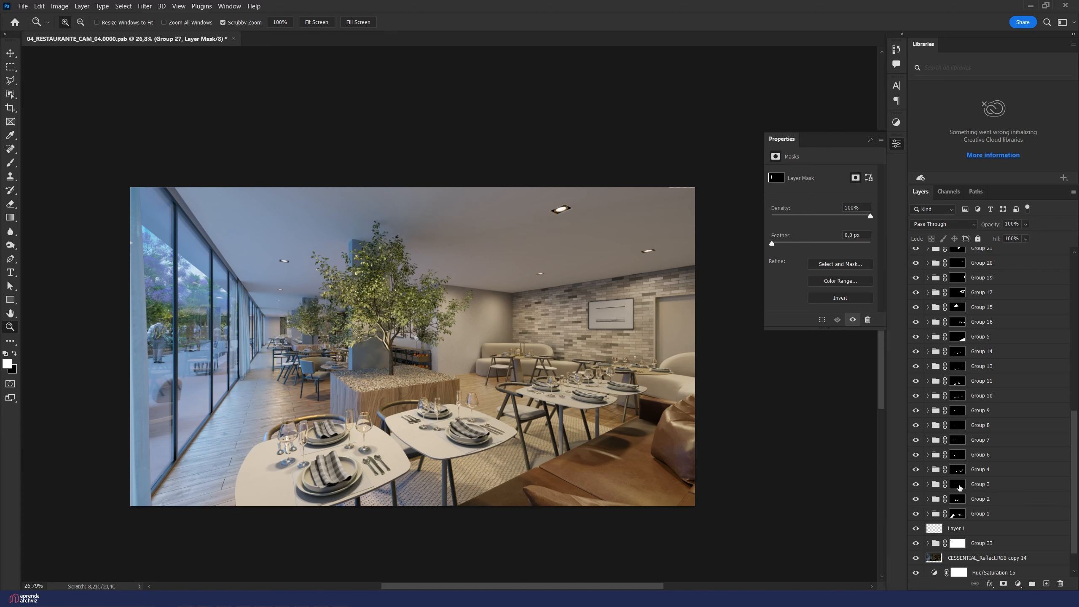
{"action": "scroll", "coordinate": [956, 446], "scroll_direction": "up", "scroll_amount": 6}
{"action": "left_click", "coordinate": [952, 381]}
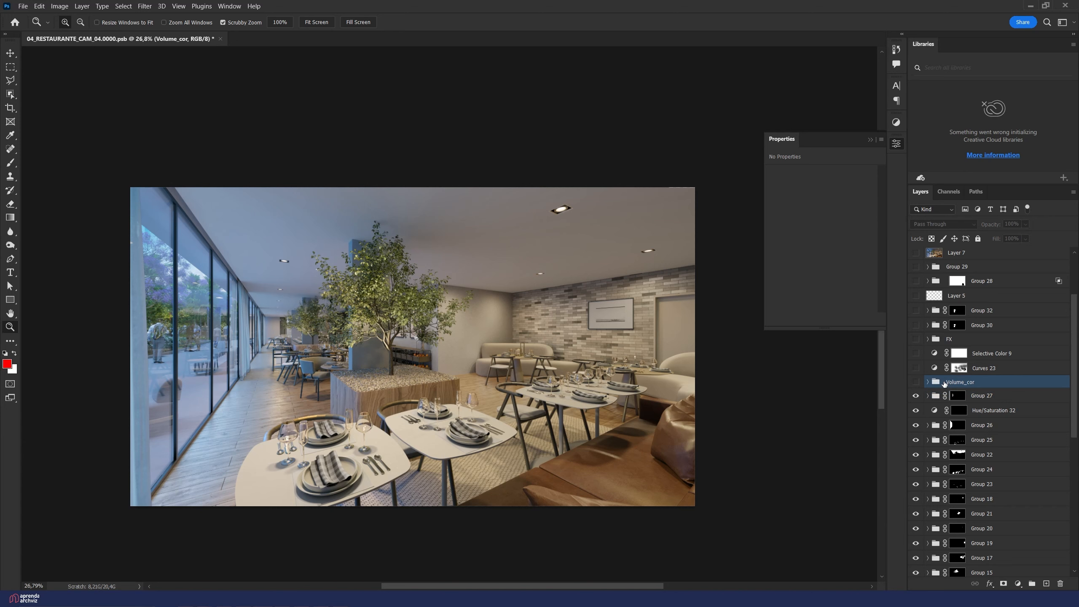
Step: Show the Volume_cor group and toggle its visibility to compare the image with and without it
{"action": "left_click", "coordinate": [916, 383]}
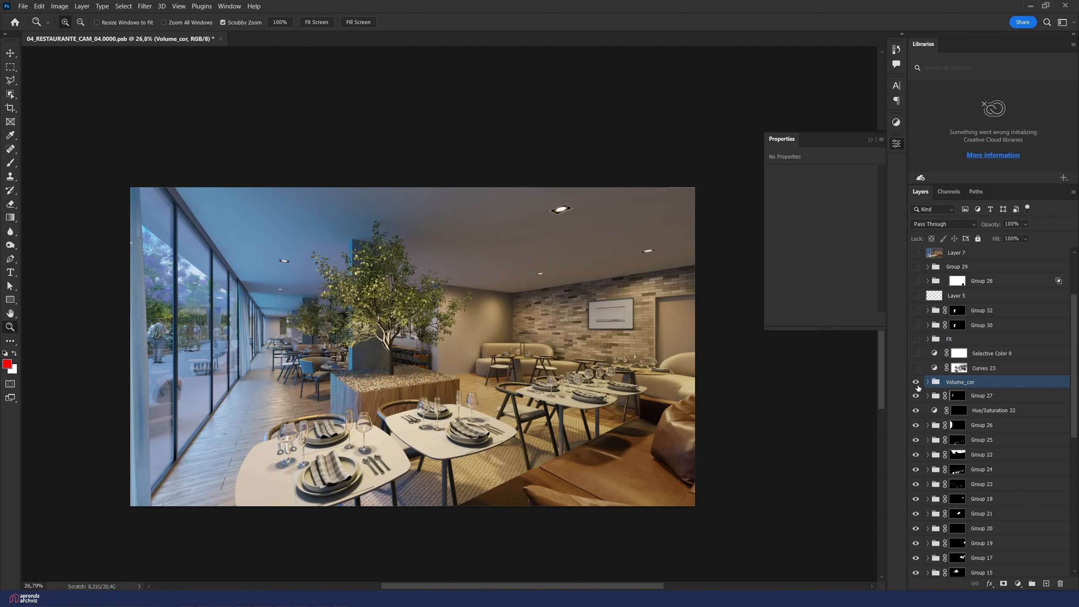
{"action": "left_click", "coordinate": [916, 383]}
{"action": "left_click", "coordinate": [916, 383]}
{"action": "left_click", "coordinate": [916, 383]}
{"action": "left_click", "coordinate": [916, 383]}
Step: Hide the layers from Group 27 down to Layer 1, leaving Group 33 and the base layers visible
{"action": "scroll", "coordinate": [921, 364], "scroll_direction": "down", "scroll_amount": 9}
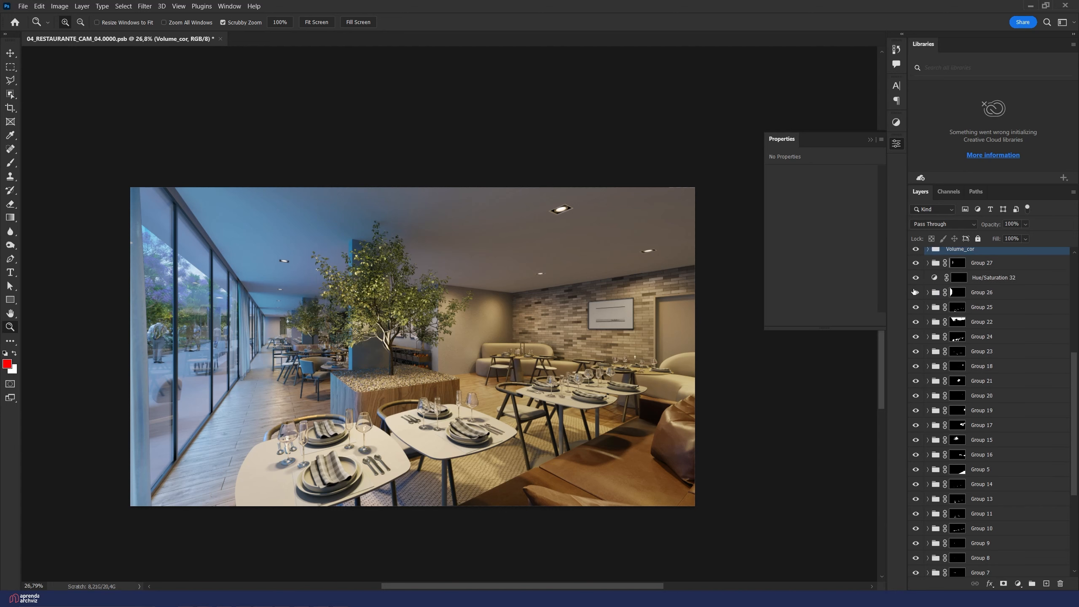
{"action": "left_click_drag", "start_coordinate": [916, 263], "coordinate": [916, 526]}
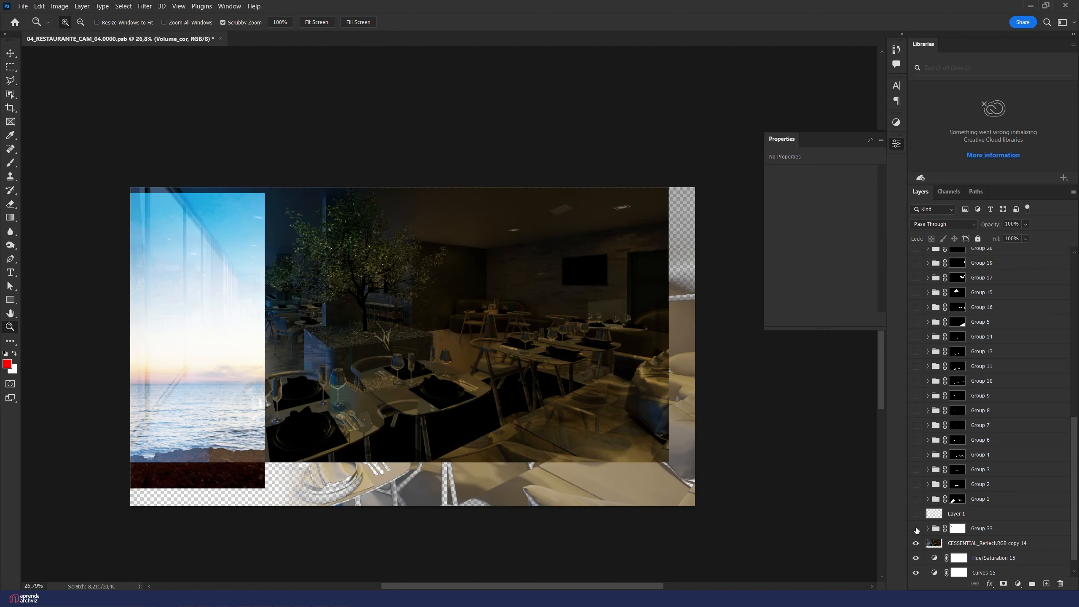
{"action": "left_click", "coordinate": [917, 529]}
{"action": "scroll", "coordinate": [970, 450], "scroll_direction": "up", "scroll_amount": 3}
{"action": "scroll", "coordinate": [970, 448], "scroll_direction": "up", "scroll_amount": 5}
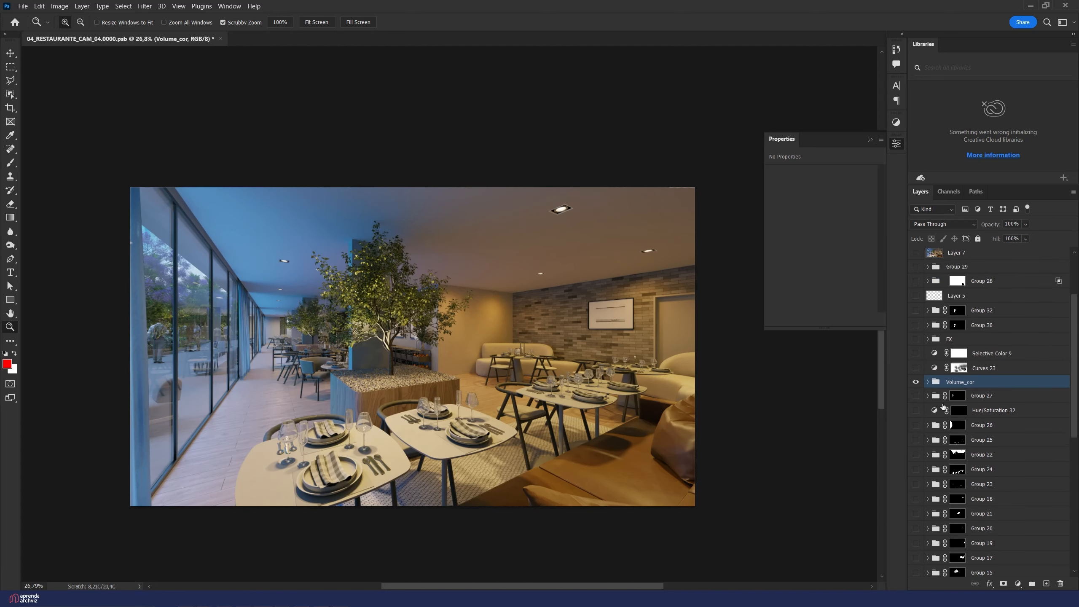
Step: Toggle the Volume_cor group to examine its effect without the masked groups beneath it
{"action": "left_click", "coordinate": [917, 383]}
{"action": "left_click", "coordinate": [917, 383]}
{"action": "left_click", "coordinate": [917, 382]}
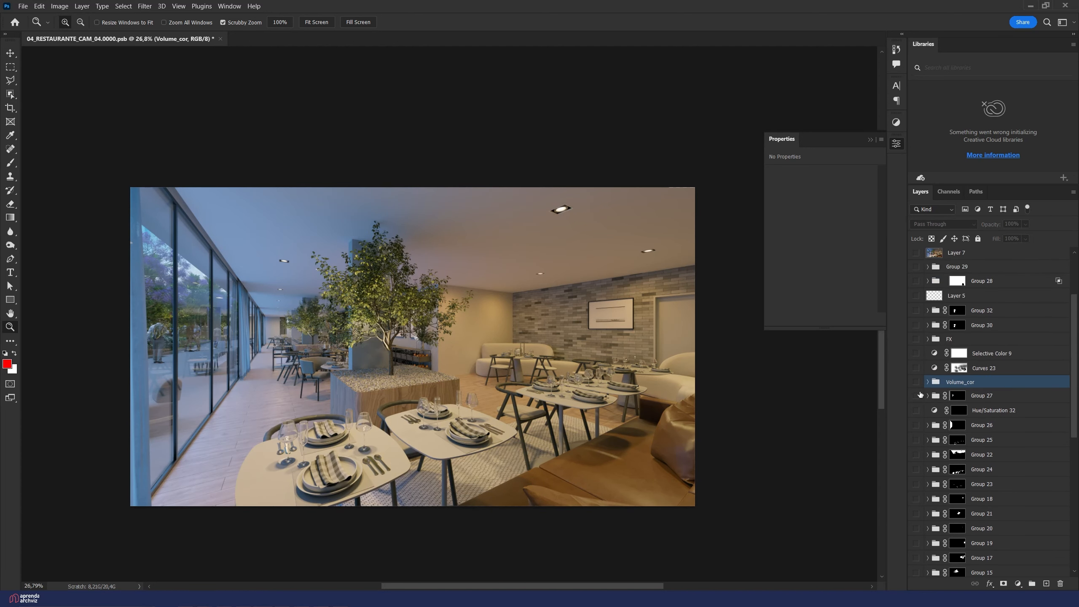
{"action": "left_click", "coordinate": [917, 383]}
Step: Show the hidden masked groups from Group 27 down to Group 1 again
{"action": "scroll", "coordinate": [920, 387], "scroll_direction": "down", "scroll_amount": 2}
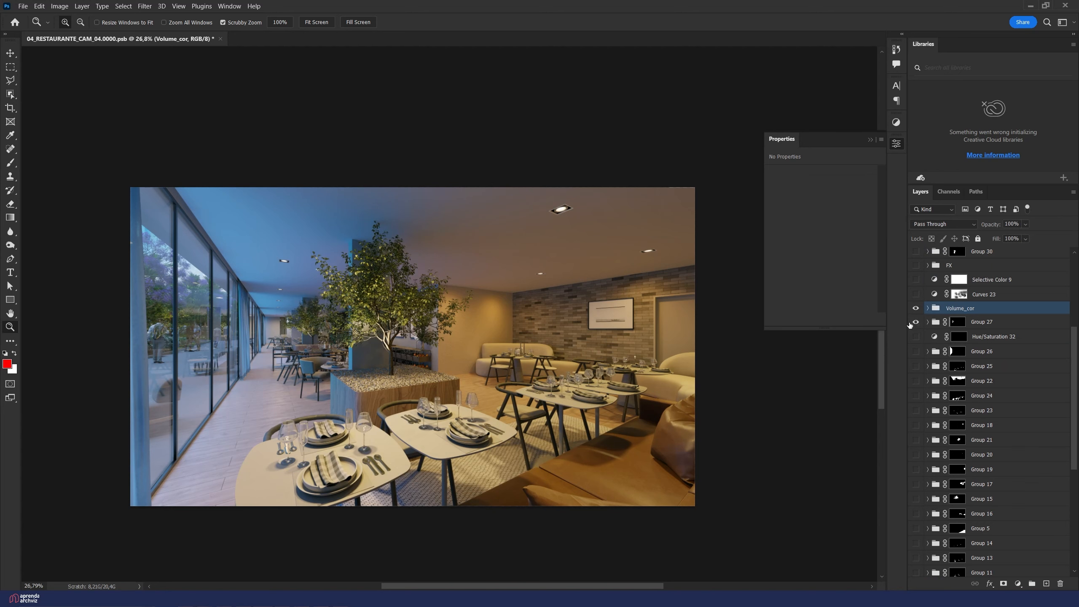
{"action": "left_click_drag", "start_coordinate": [915, 323], "coordinate": [915, 568]}
{"action": "scroll", "coordinate": [935, 489], "scroll_direction": "down", "scroll_amount": 4}
{"action": "scroll", "coordinate": [967, 442], "scroll_direction": "down", "scroll_amount": 1}
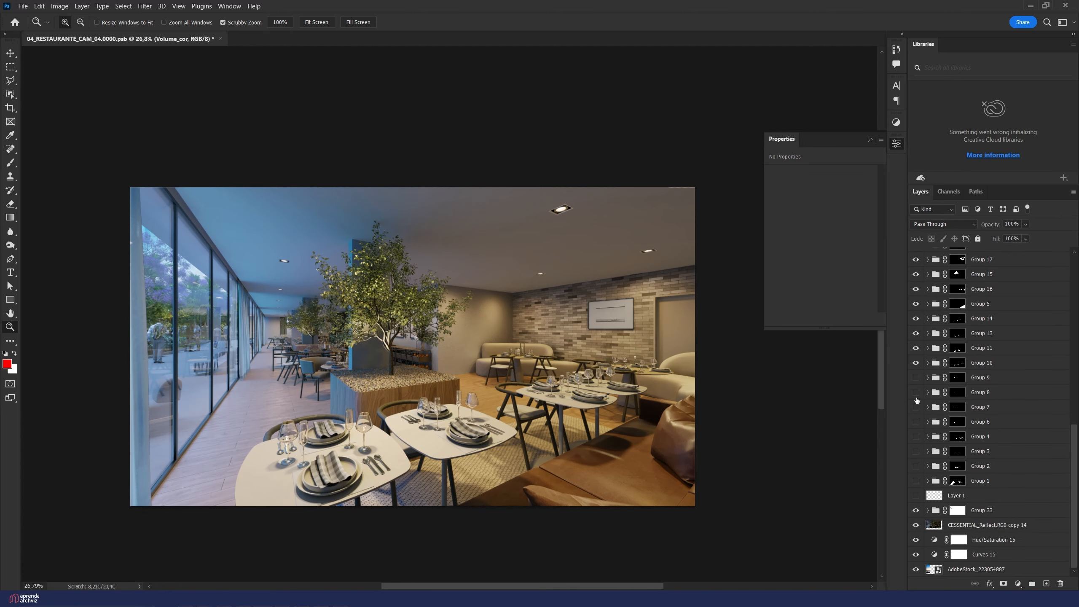
{"action": "left_click_drag", "start_coordinate": [916, 406], "coordinate": [915, 526]}
Step: Compare the image with and without the Volume_cor group, then expand the group and hide it
{"action": "scroll", "coordinate": [973, 400], "scroll_direction": "up", "scroll_amount": 6}
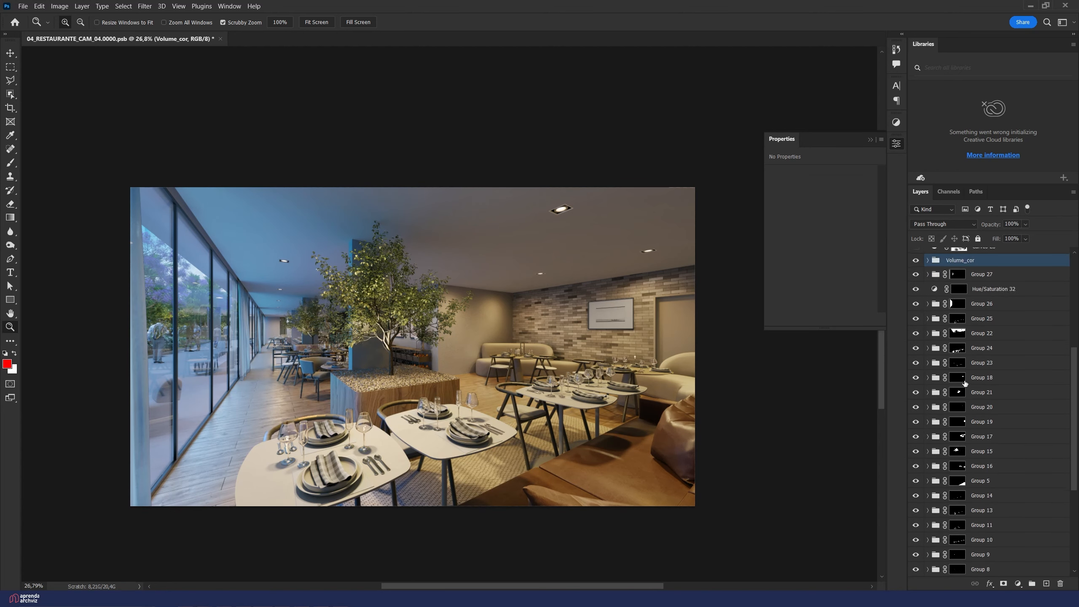
{"action": "left_click", "coordinate": [916, 335]}
{"action": "left_click", "coordinate": [917, 334]}
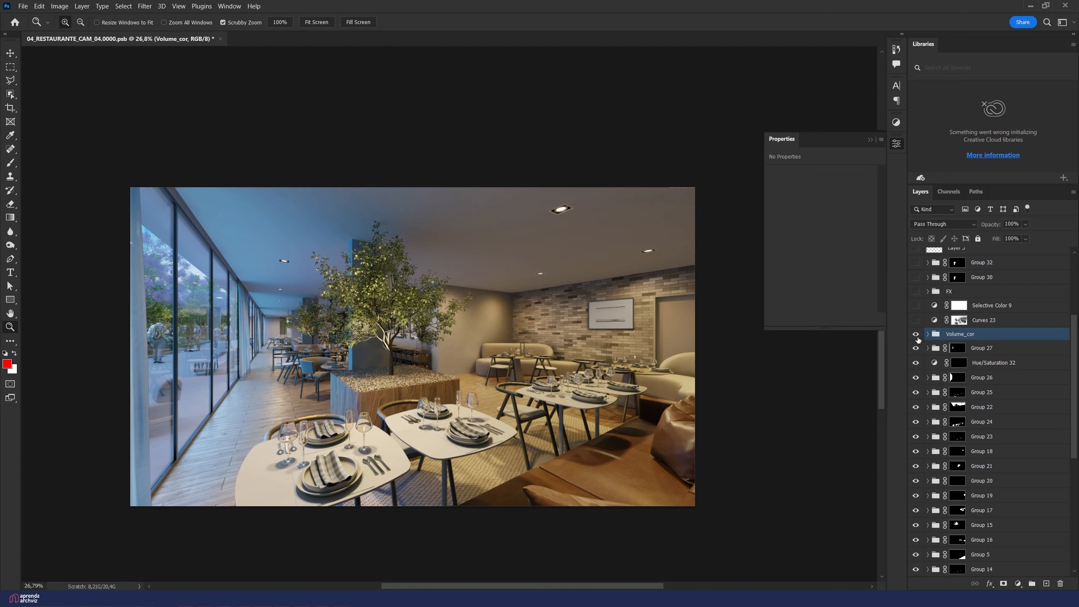
{"action": "left_click", "coordinate": [916, 335]}
{"action": "left_click", "coordinate": [928, 334]}
{"action": "left_click", "coordinate": [916, 335]}
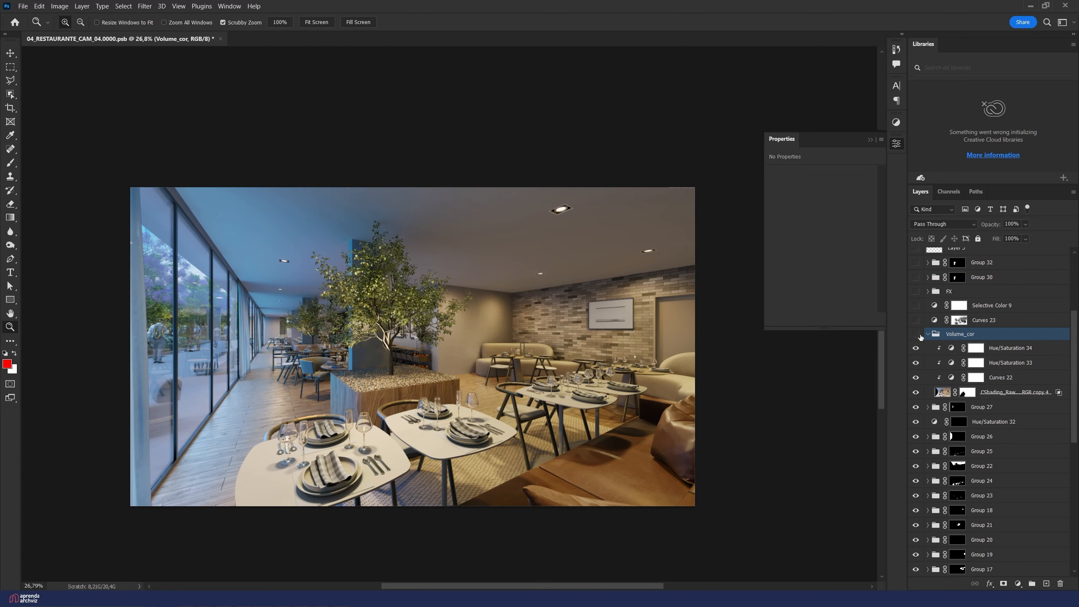
Step: Duplicate the CShading_RawComponent.RGB pass from the Elements group to the top of the Volume_cor group, and show the group
{"action": "scroll", "coordinate": [973, 306], "scroll_direction": "up", "scroll_amount": 3}
{"action": "left_click", "coordinate": [928, 283]}
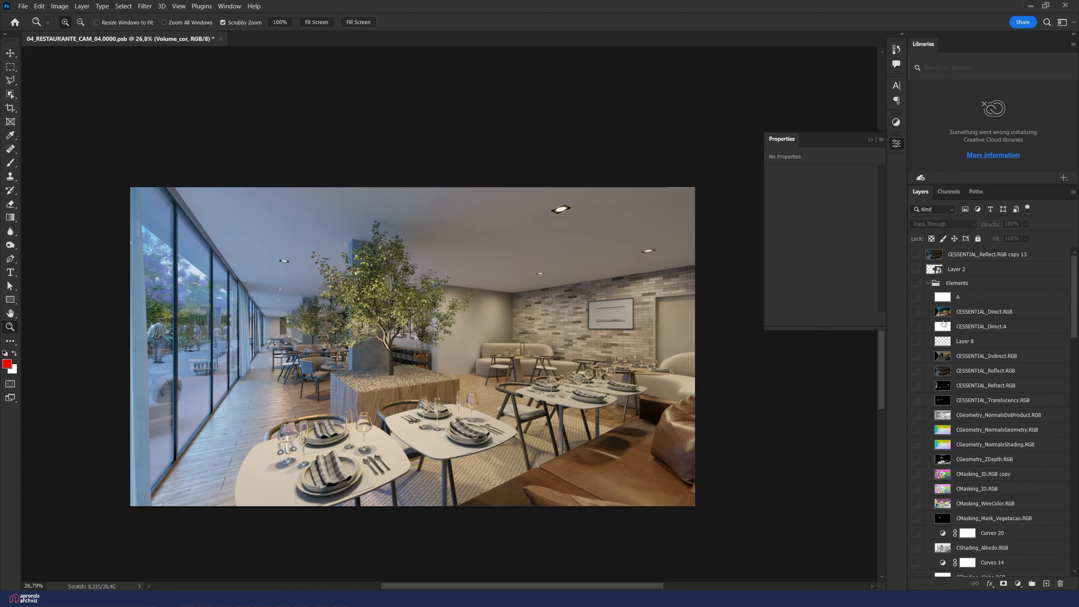
{"action": "scroll", "coordinate": [1030, 370], "scroll_direction": "down", "scroll_amount": 3}
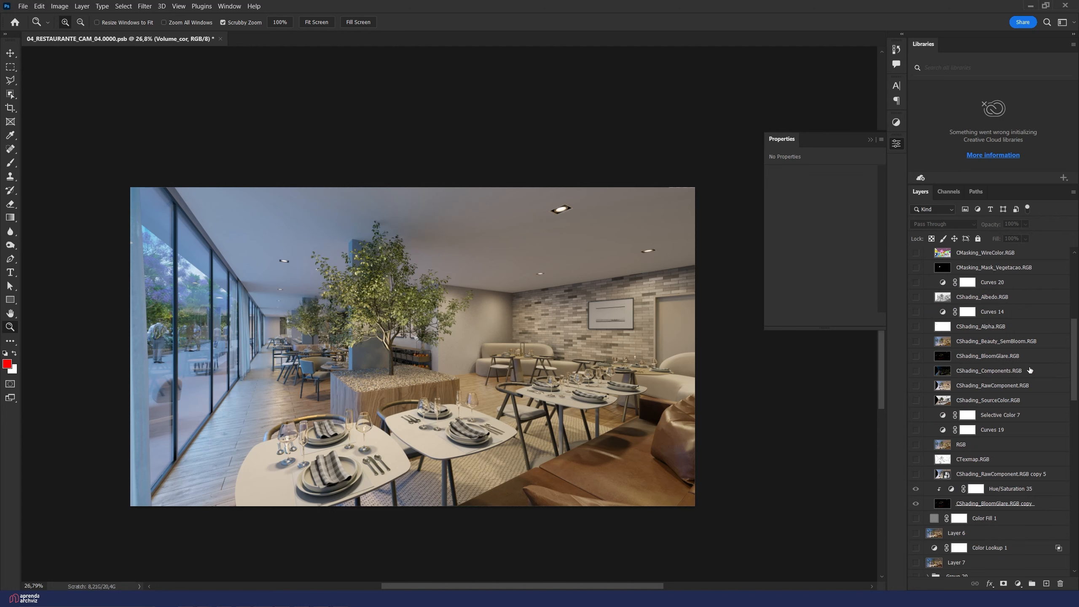
{"action": "scroll", "coordinate": [1019, 348], "scroll_direction": "down", "scroll_amount": 2}
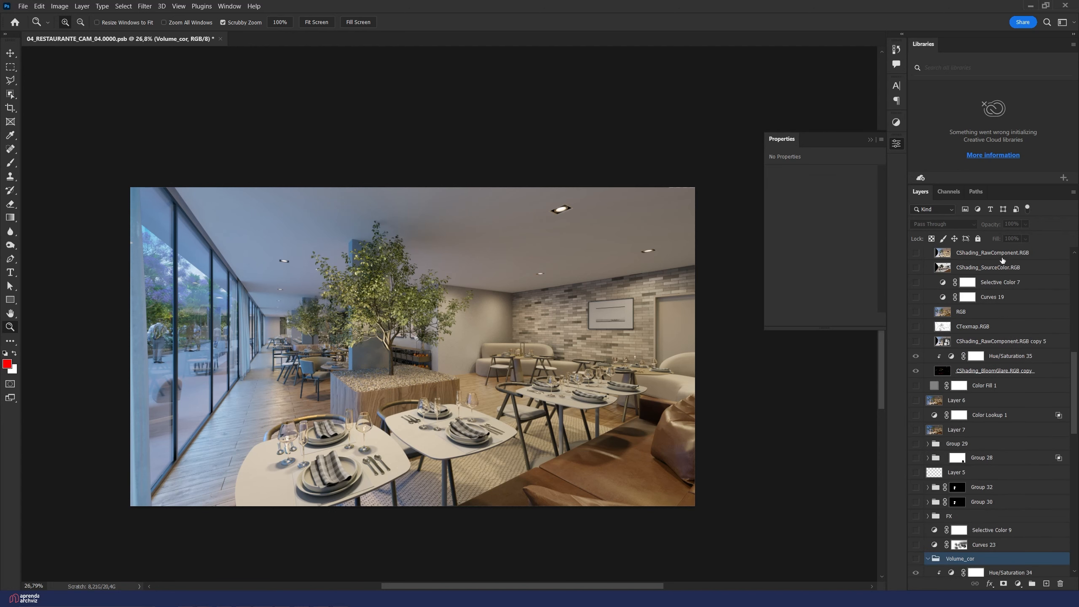
{"action": "left_click", "coordinate": [1001, 255]}
{"action": "scroll", "coordinate": [1001, 255], "scroll_direction": "down", "scroll_amount": 2}
{"action": "left_click_drag", "start_coordinate": [951, 594], "coordinate": [952, 518]}
{"action": "left_click", "coordinate": [917, 525]}
{"action": "scroll", "coordinate": [965, 450], "scroll_direction": "down", "scroll_amount": 3}
{"action": "scroll", "coordinate": [966, 450], "scroll_direction": "down", "scroll_amount": 1}
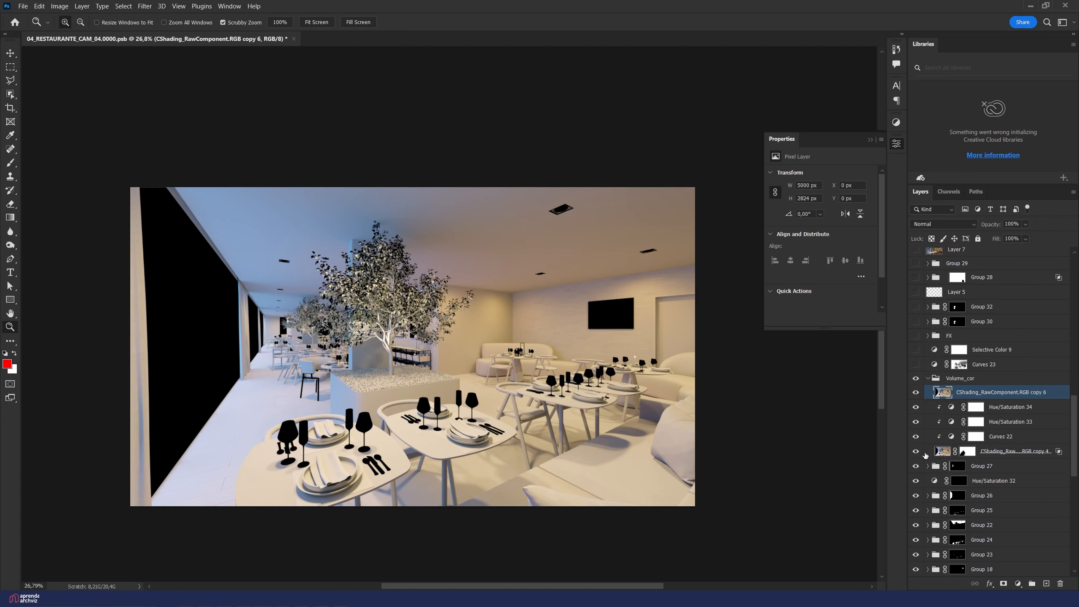
Step: Hide the masked CShading_Raw copy 4 layer and set the new raw component copy's blend mode to Soft Light
{"action": "left_click", "coordinate": [916, 451]}
{"action": "left_click", "coordinate": [954, 223]}
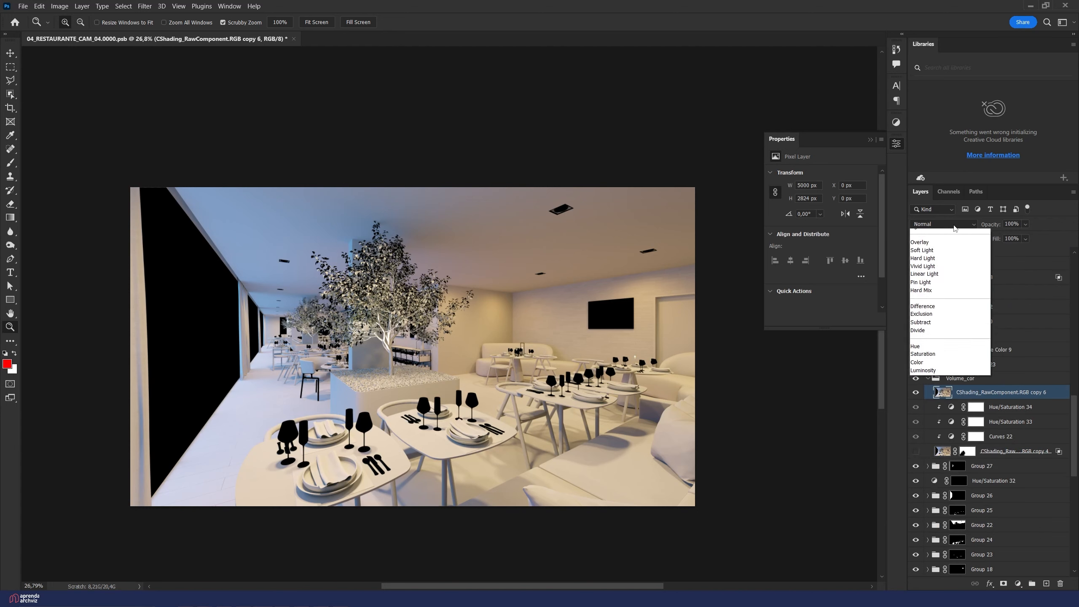
{"action": "left_click", "coordinate": [931, 338]}
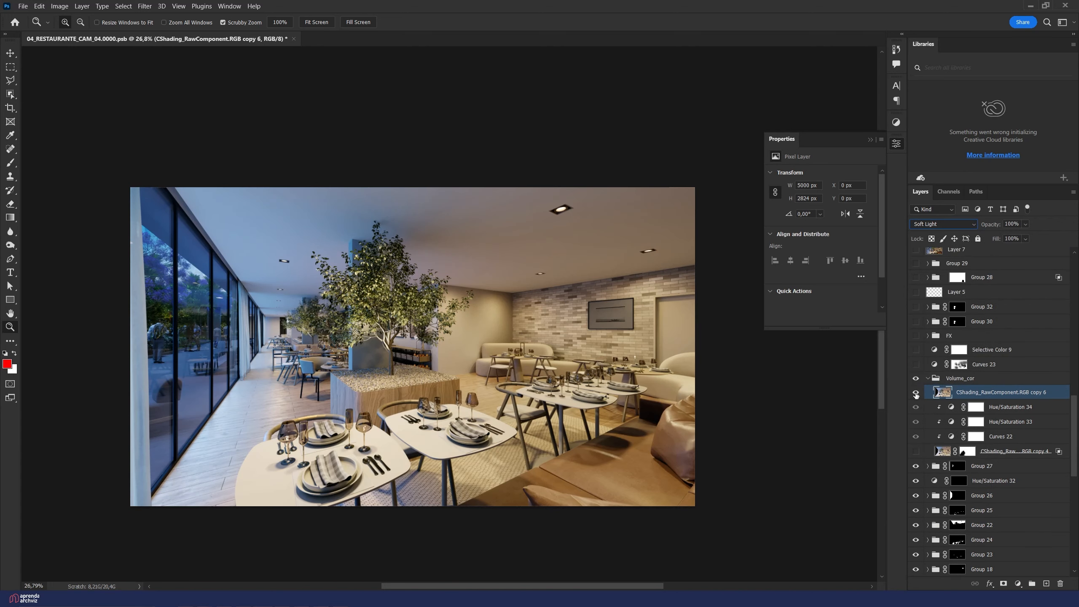
Step: Add a Curves adjustment clipped to the raw component copy and darken it with points at 203/96 and 141/27
{"action": "left_click", "coordinate": [1019, 584]}
{"action": "left_click", "coordinate": [1005, 459]}
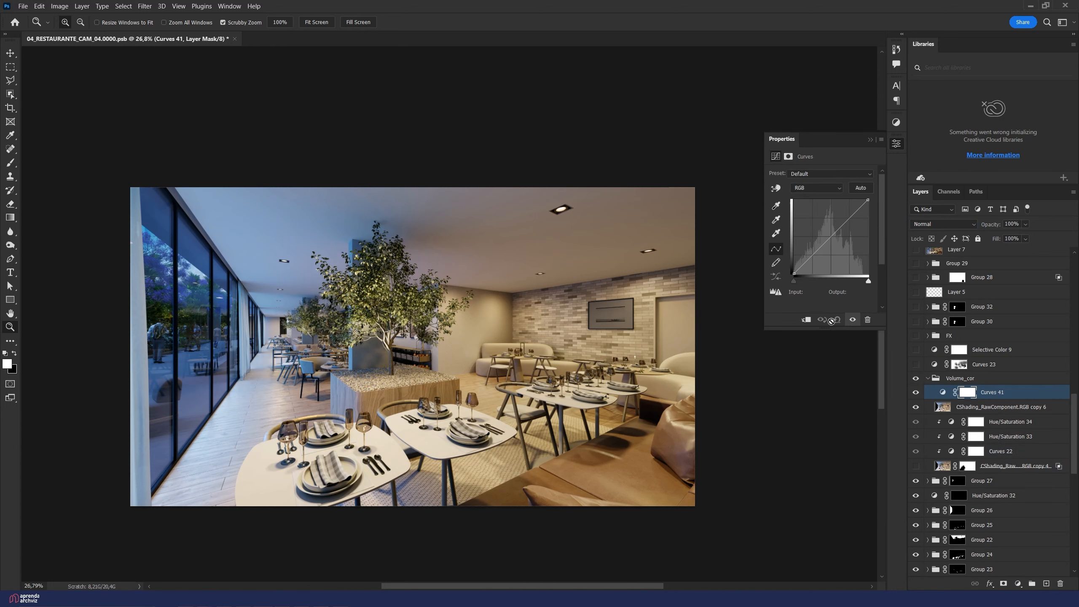
{"action": "left_click", "coordinate": [812, 320]}
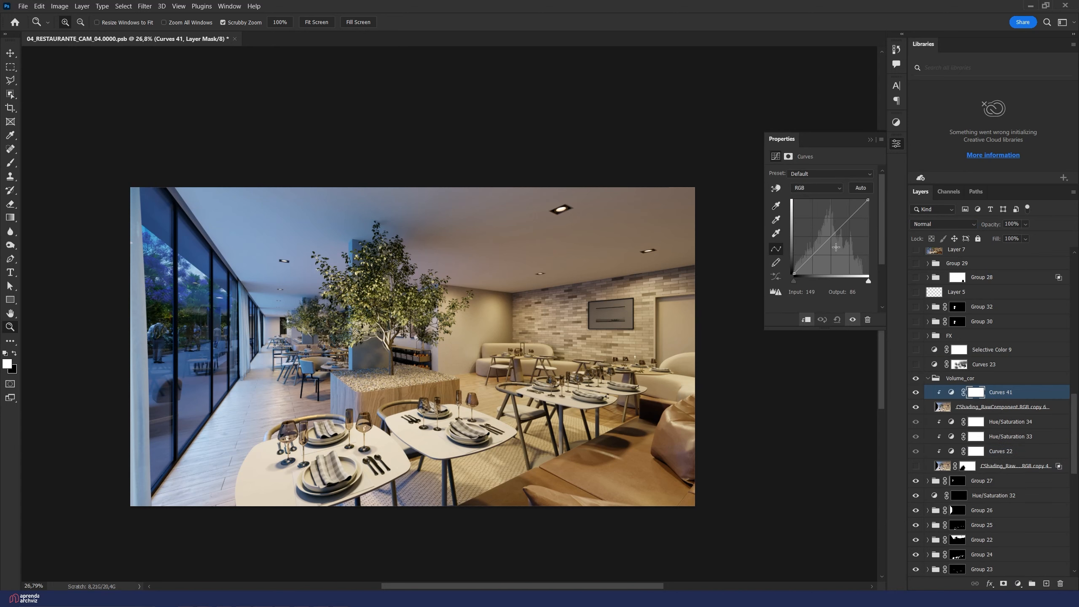
{"action": "left_click_drag", "start_coordinate": [835, 247], "coordinate": [853, 245]}
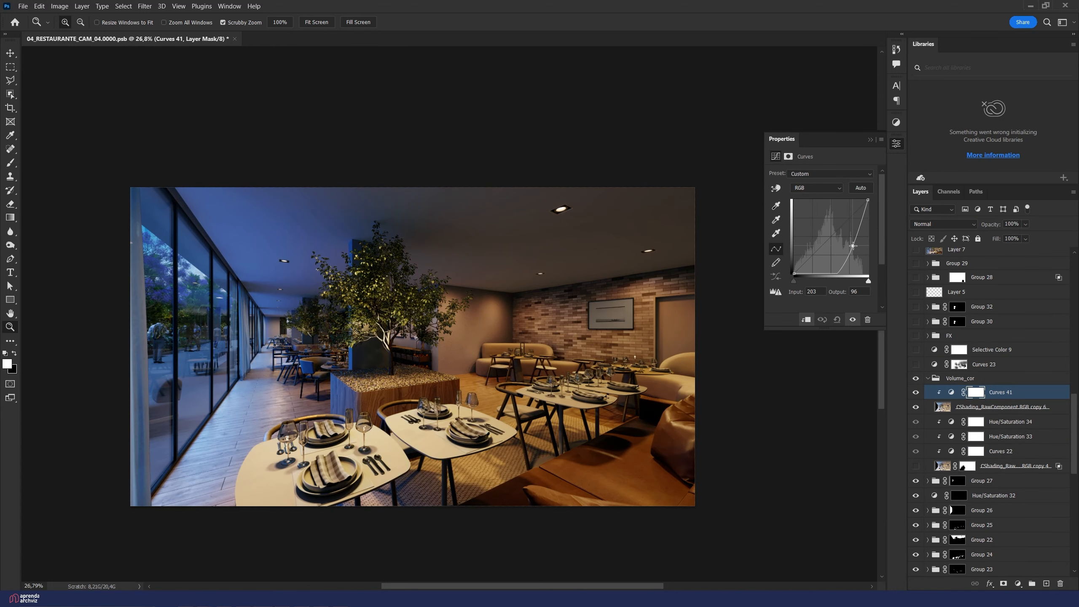
{"action": "left_click", "coordinate": [915, 392]}
{"action": "left_click", "coordinate": [916, 392]}
{"action": "left_click_drag", "start_coordinate": [848, 264], "coordinate": [835, 265]}
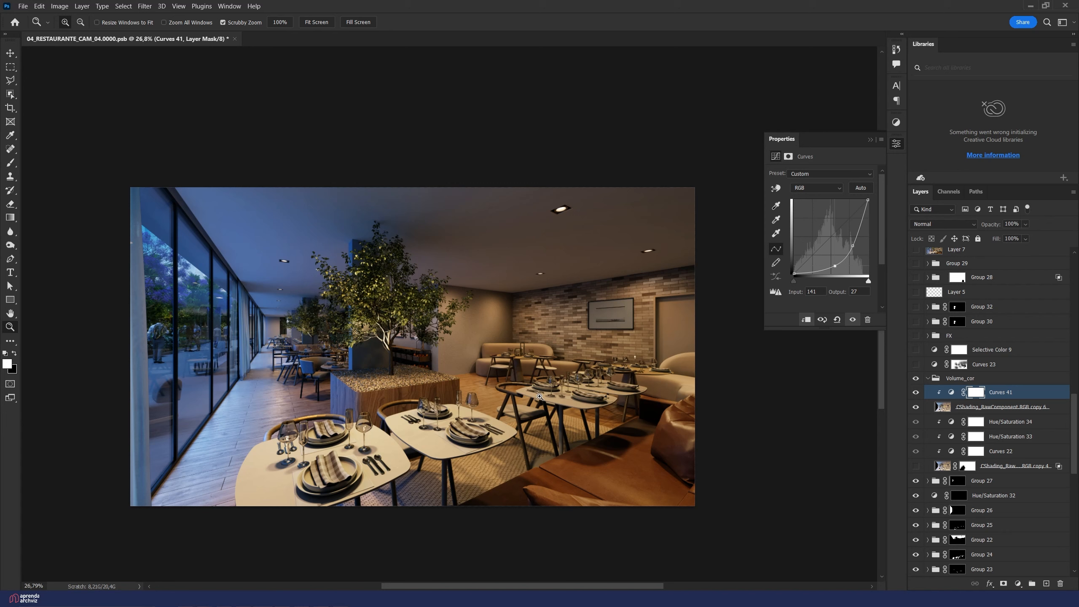
Step: Split the raw component copy's Blend If shadow slider for This Layer to 0 / 156
{"action": "left_click", "coordinate": [989, 406]}
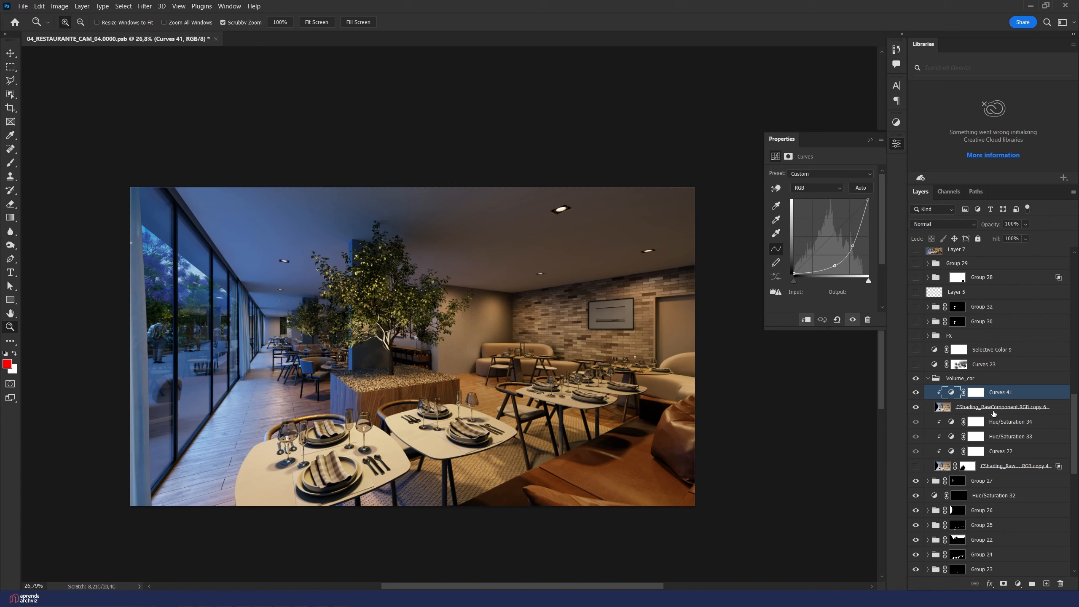
{"action": "right_click", "coordinate": [994, 409]}
{"action": "left_click", "coordinate": [881, 150]}
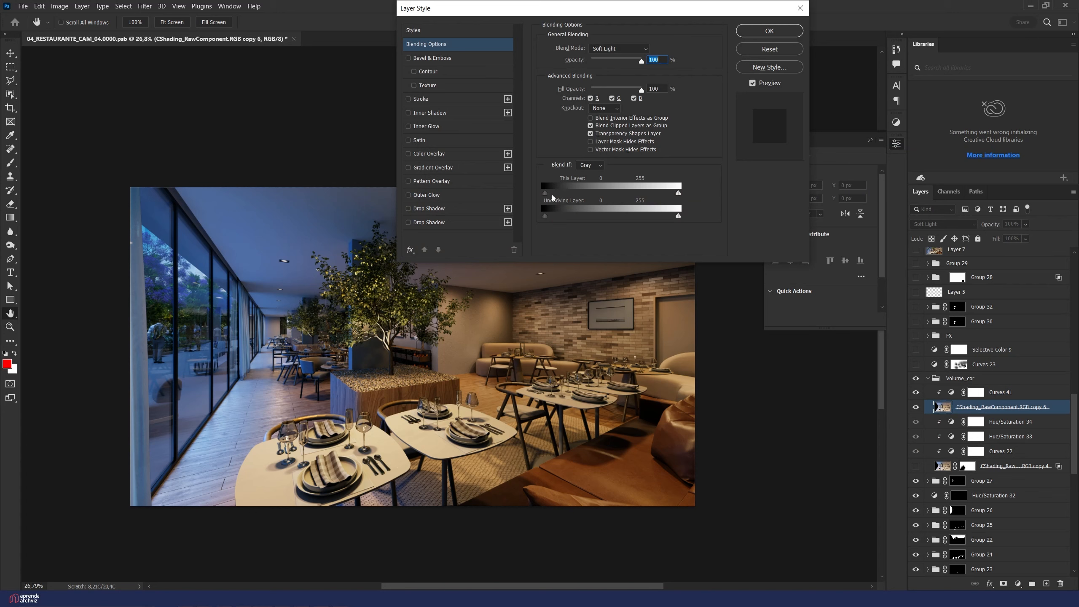
{"action": "left_click_drag", "start_coordinate": [544, 193], "coordinate": [627, 205]}
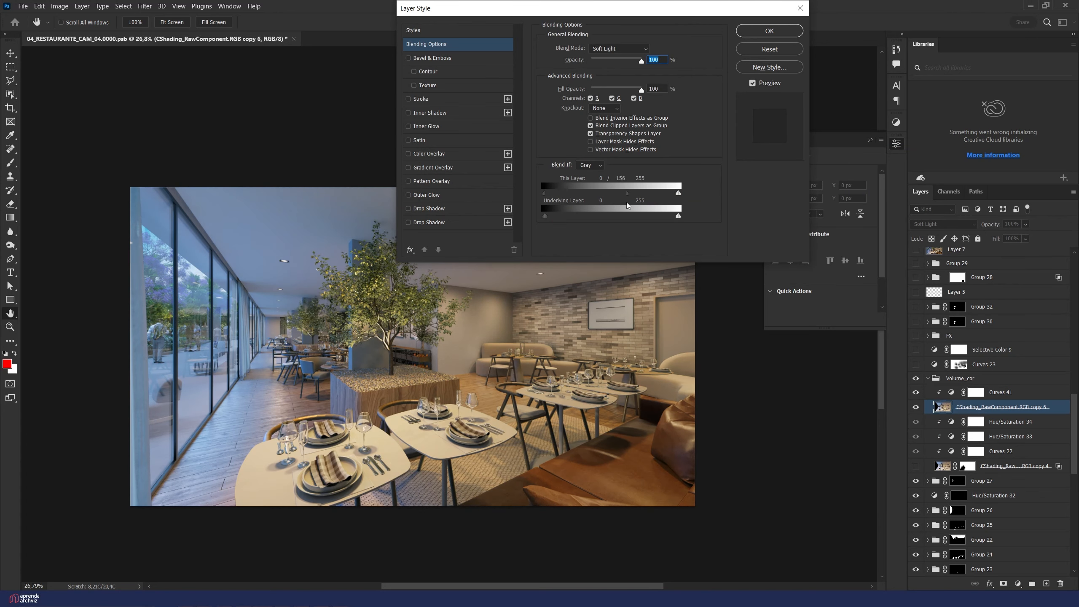
{"action": "left_click", "coordinate": [769, 31]}
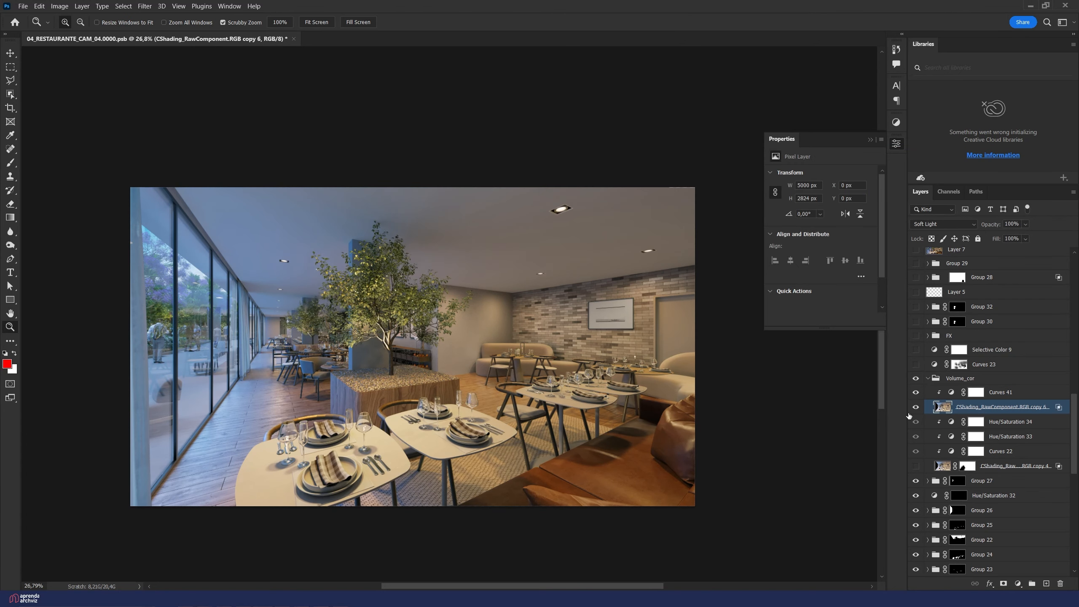
Step: Toggle the Soft Light raw component copy repeatedly to compare the image with and without it
{"action": "left_click", "coordinate": [916, 407]}
{"action": "left_click", "coordinate": [916, 407]}
{"action": "left_click", "coordinate": [916, 407]}
{"action": "left_click", "coordinate": [916, 407]}
{"action": "left_click", "coordinate": [916, 407]}
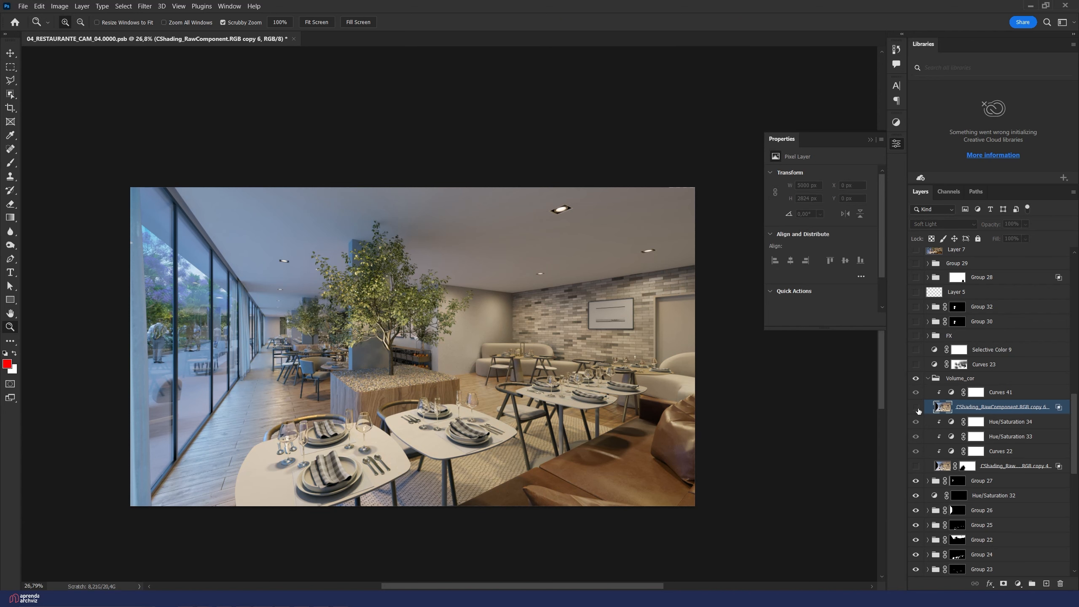
{"action": "left_click", "coordinate": [916, 408]}
{"action": "left_click", "coordinate": [916, 408]}
{"action": "left_click", "coordinate": [916, 407]}
{"action": "left_click", "coordinate": [916, 407]}
{"action": "left_click", "coordinate": [916, 407]}
{"action": "left_click", "coordinate": [916, 407]}
{"action": "left_click", "coordinate": [915, 407]}
{"action": "left_click", "coordinate": [916, 407]}
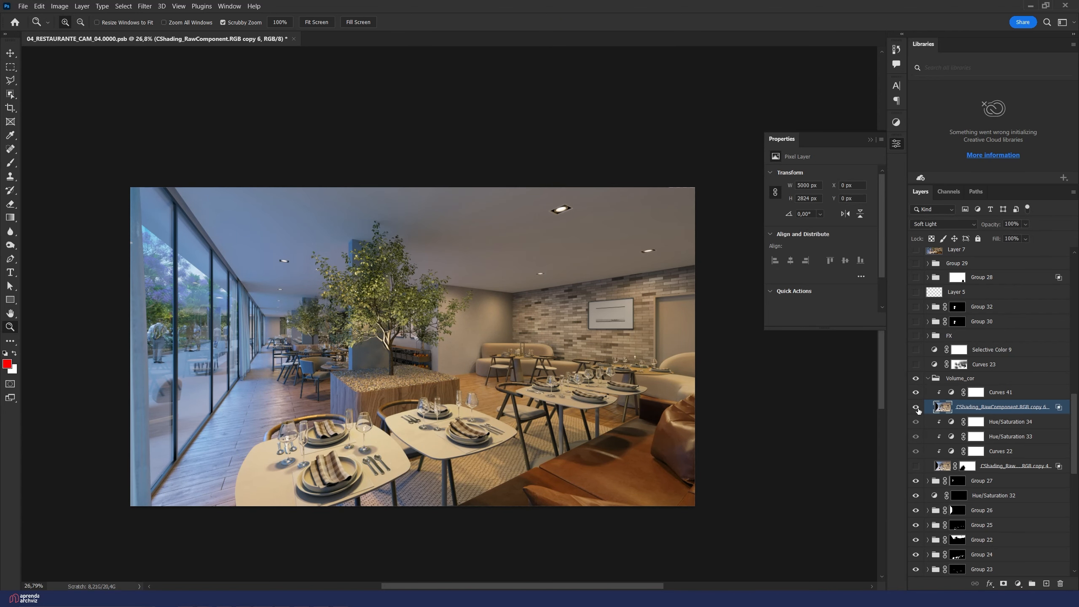
{"action": "left_click", "coordinate": [916, 407]}
{"action": "left_click", "coordinate": [915, 407]}
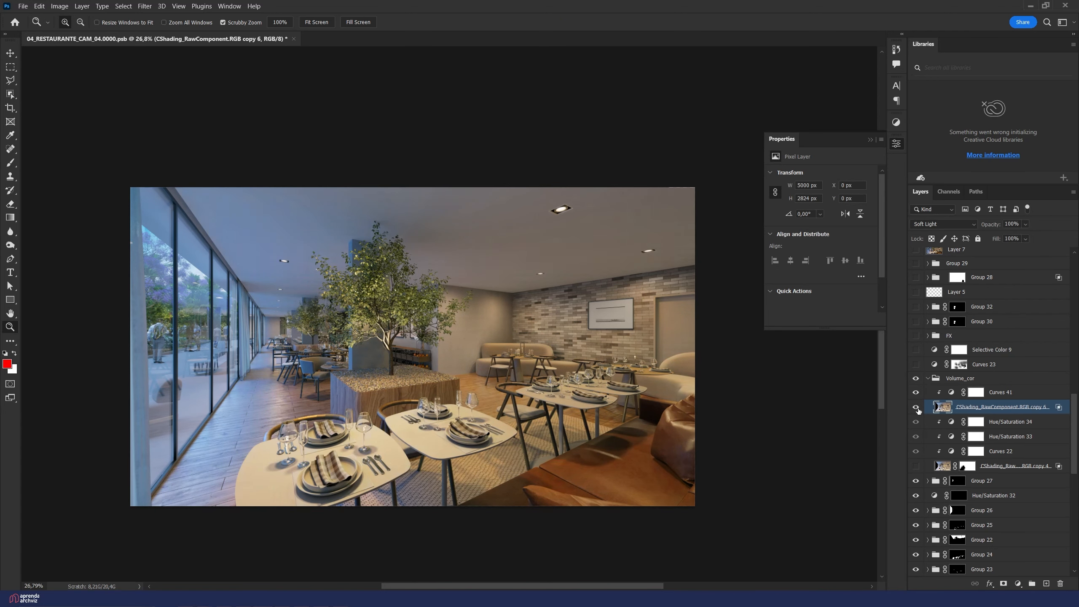
Step: Delete the new raw component copy with its clipped Curves adjustment, and show the masked CShading_Raw copy 4 layer
{"action": "left_click", "coordinate": [1004, 393], "text": "shift"}
{"action": "left_click_drag", "start_coordinate": [1004, 393], "coordinate": [1060, 584]}
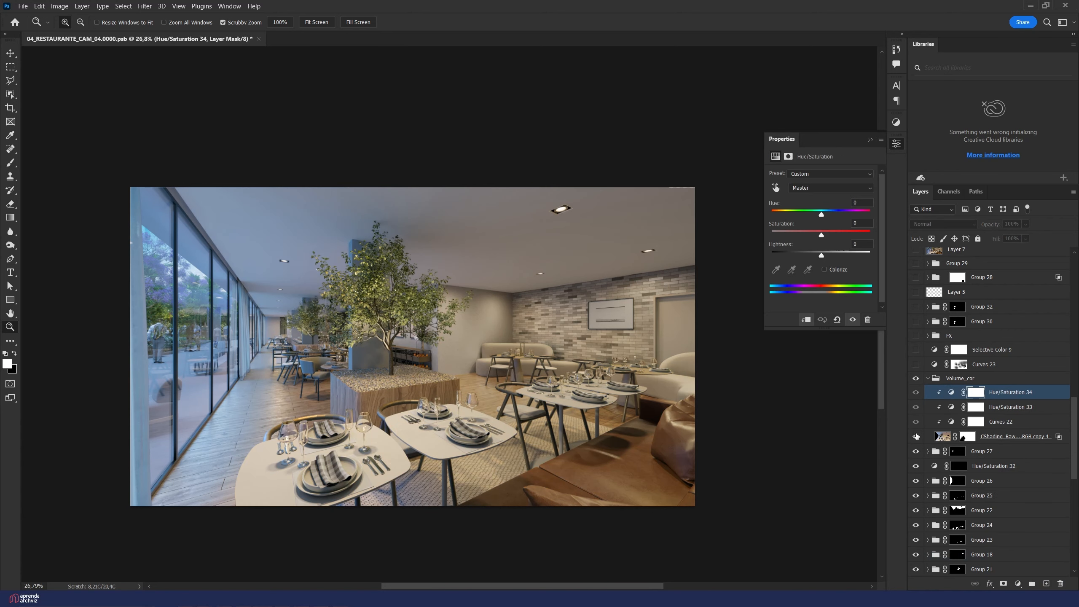
Step: Hide Hue/Saturation 34 and toggle Hue/Saturation 33 to compare its effect on the image
{"action": "left_click_drag", "start_coordinate": [916, 392], "coordinate": [916, 407]}
{"action": "left_click", "coordinate": [916, 407]}
{"action": "left_click", "coordinate": [916, 407]}
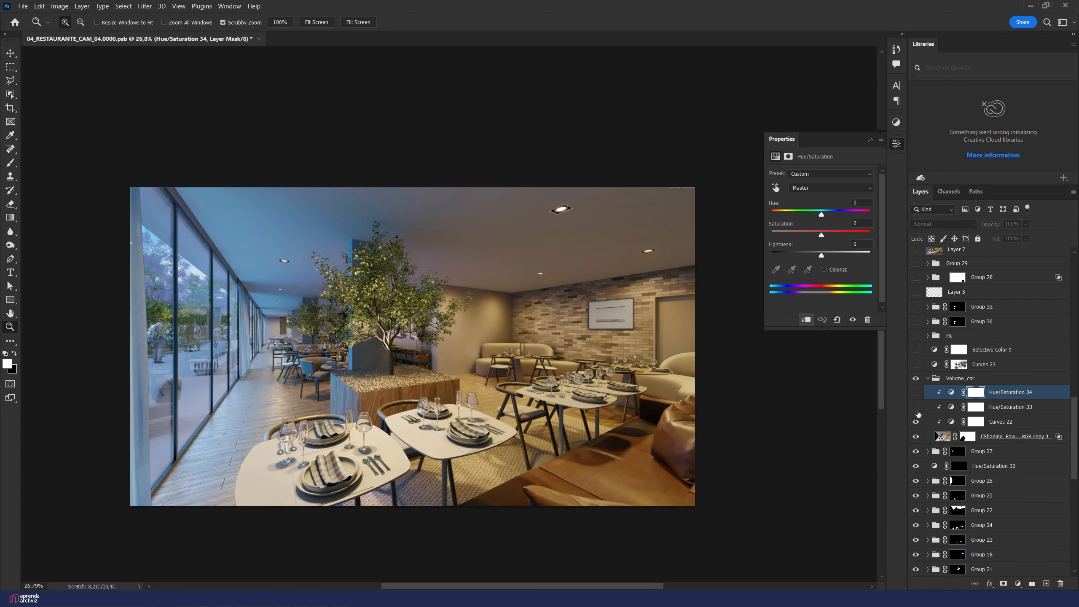
{"action": "left_click", "coordinate": [916, 407]}
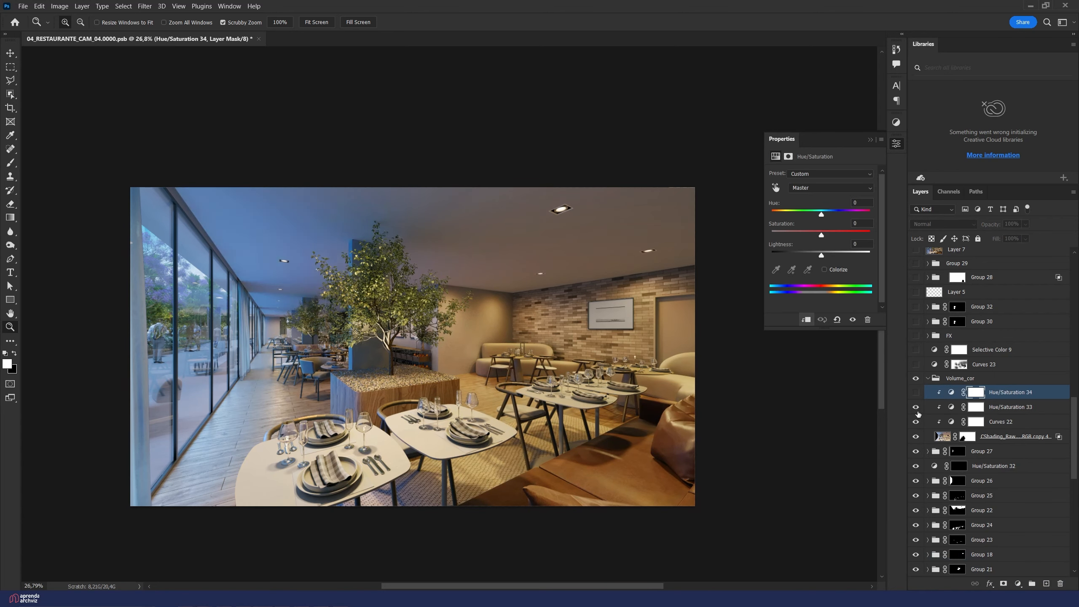
Step: Try shifting the Cyans hue of Hue/Saturation 33 to -109, then undo the change
{"action": "left_click", "coordinate": [945, 409]}
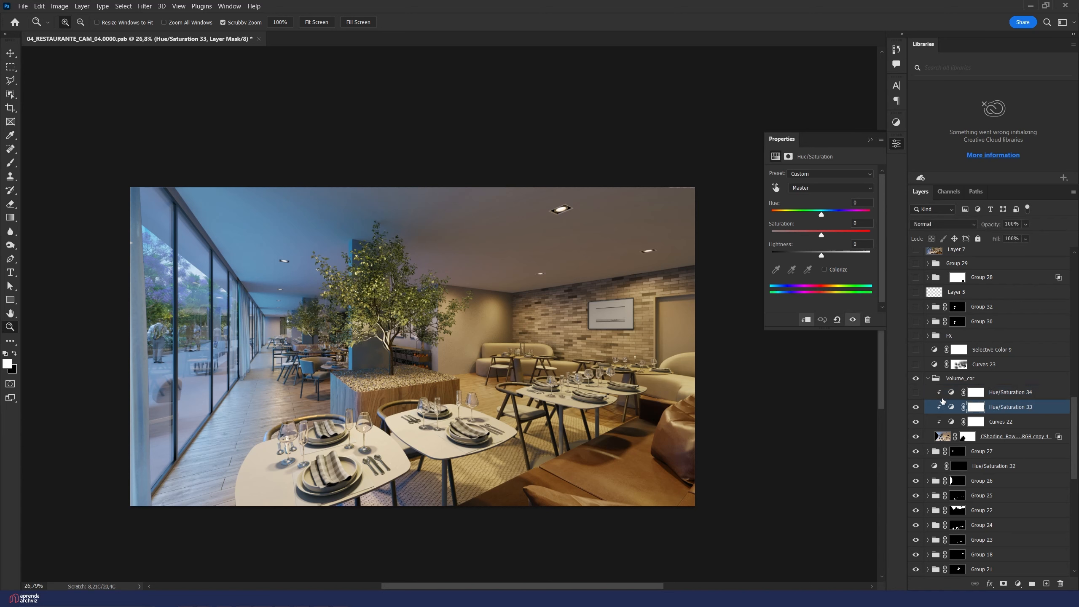
{"action": "left_click", "coordinate": [806, 189]}
{"action": "left_click", "coordinate": [803, 227]}
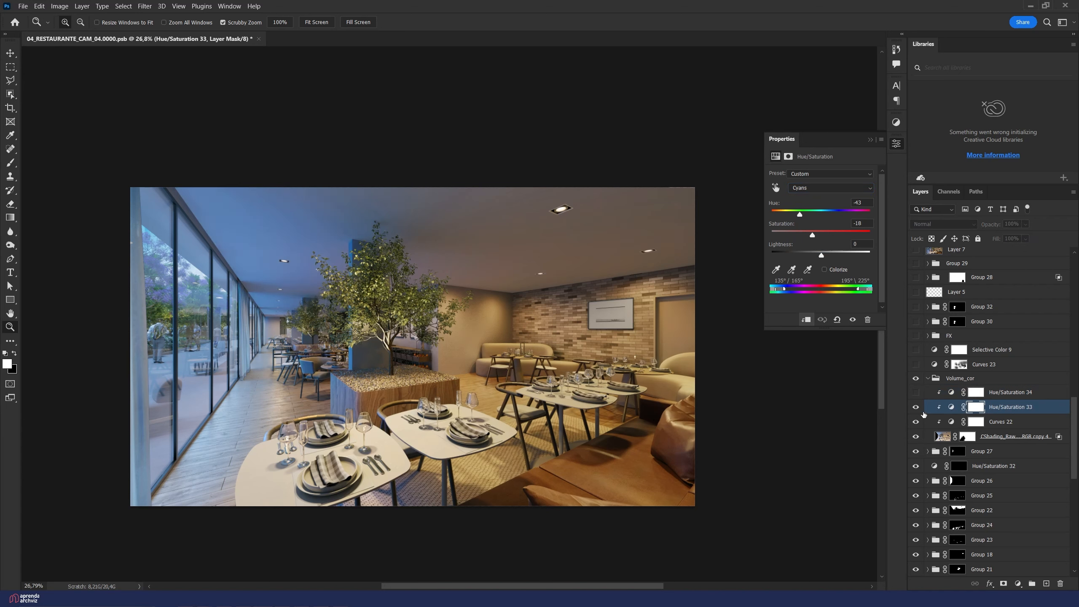
{"action": "left_click_drag", "start_coordinate": [819, 210], "coordinate": [787, 215]}
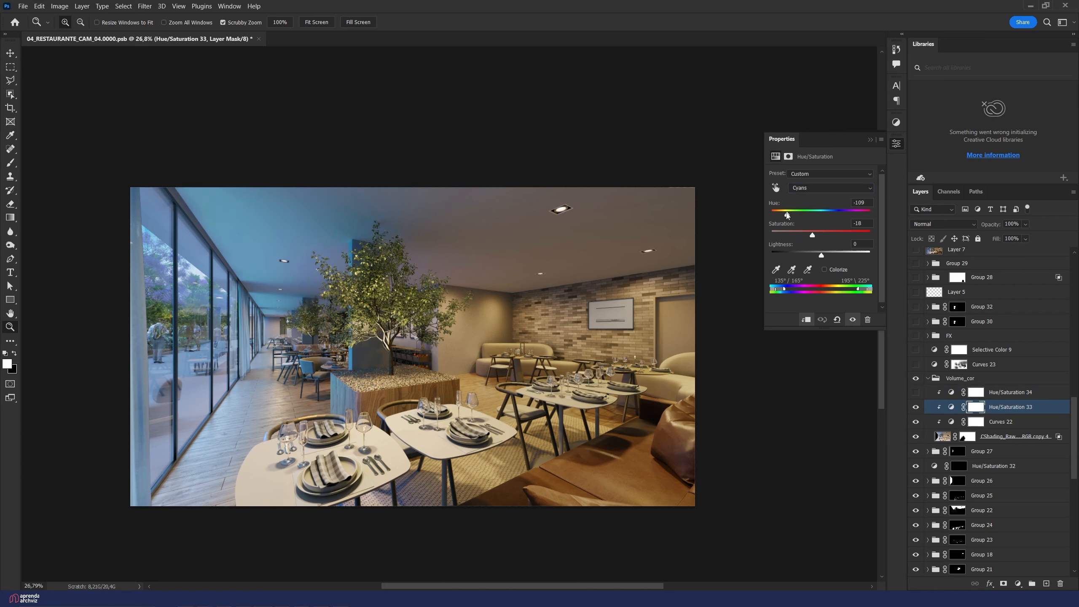
{"action": "key", "text": "ctrl+z"}
Step: Select the Hue/Saturation 34 adjustment and examine the settings of its Yellows, Master and Reds colour ranges
{"action": "left_click", "coordinate": [951, 396]}
{"action": "left_click", "coordinate": [826, 188]}
{"action": "left_click", "coordinate": [814, 211]}
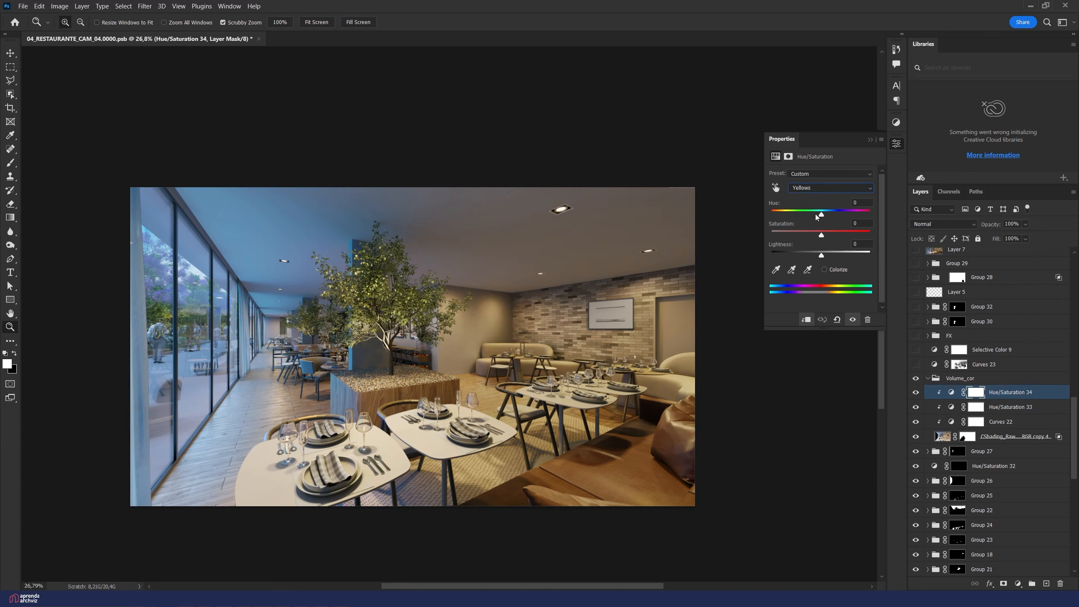
{"action": "left_click", "coordinate": [813, 190]}
{"action": "left_click", "coordinate": [800, 197]}
{"action": "left_click", "coordinate": [811, 189]}
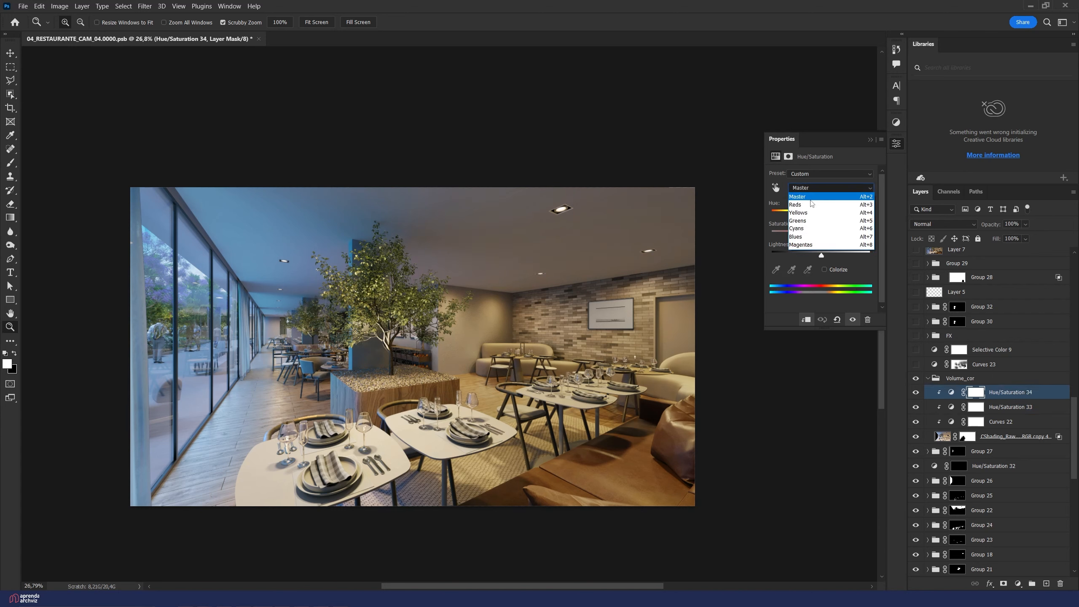
{"action": "left_click", "coordinate": [811, 204]}
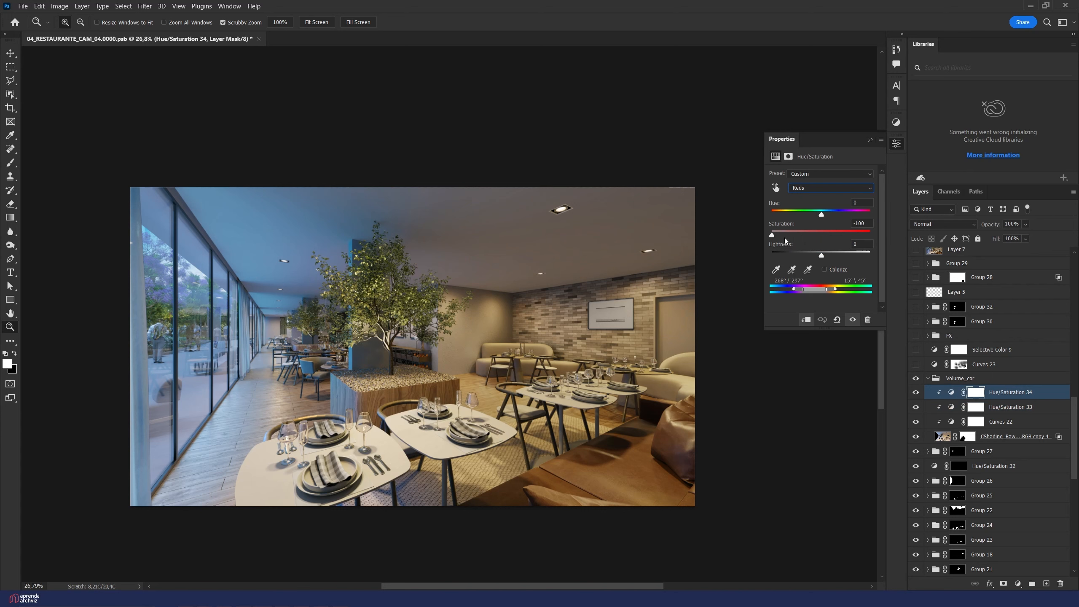
{"action": "left_click_drag", "start_coordinate": [784, 236], "coordinate": [842, 235]}
Step: Collapse the Volume_cor group, then show and select the masked Curves 23 adjustment above it
{"action": "left_click", "coordinate": [927, 377]}
{"action": "left_click", "coordinate": [917, 364]}
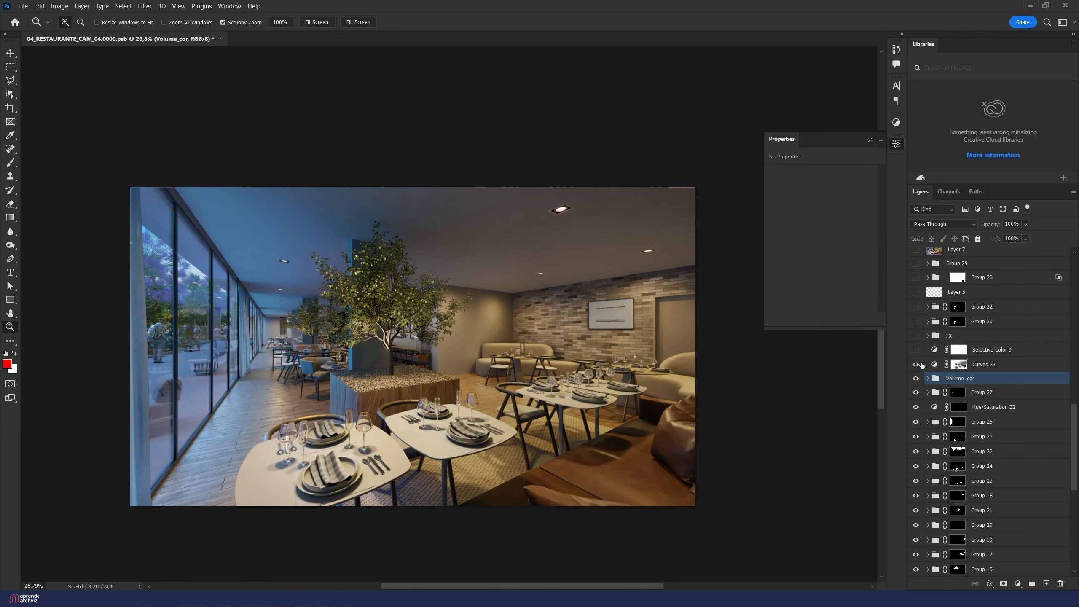
{"action": "left_click", "coordinate": [938, 367]}
Step: Toggle Curves 23 repeatedly to compare the image with and without its darkening, leaving it shown
{"action": "left_click", "coordinate": [915, 365]}
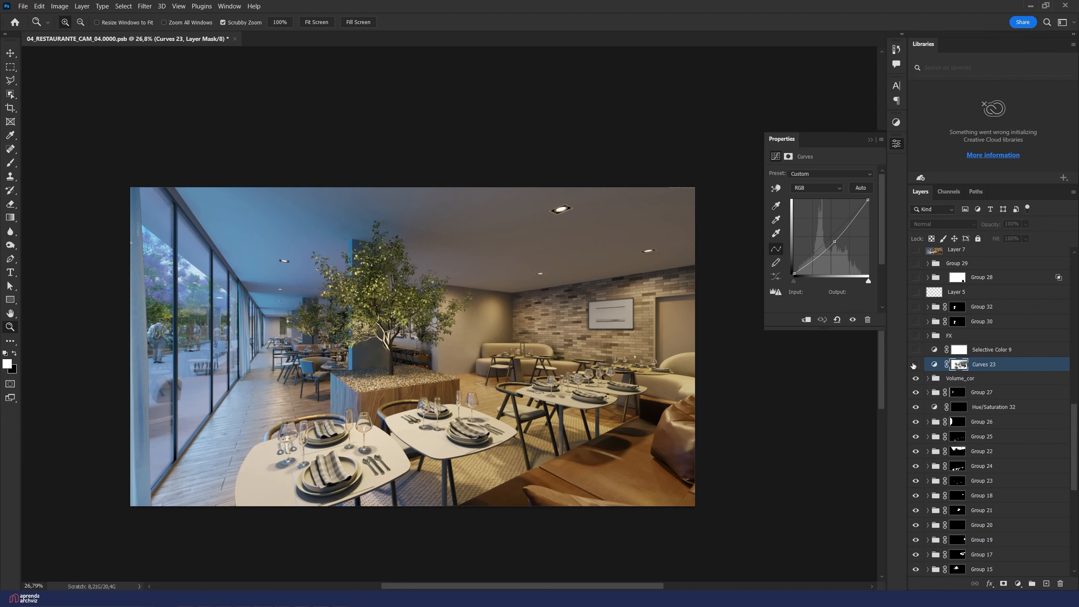
{"action": "left_click", "coordinate": [916, 364]}
{"action": "left_click", "coordinate": [916, 365]}
{"action": "left_click", "coordinate": [916, 365]}
{"action": "left_click", "coordinate": [916, 365]}
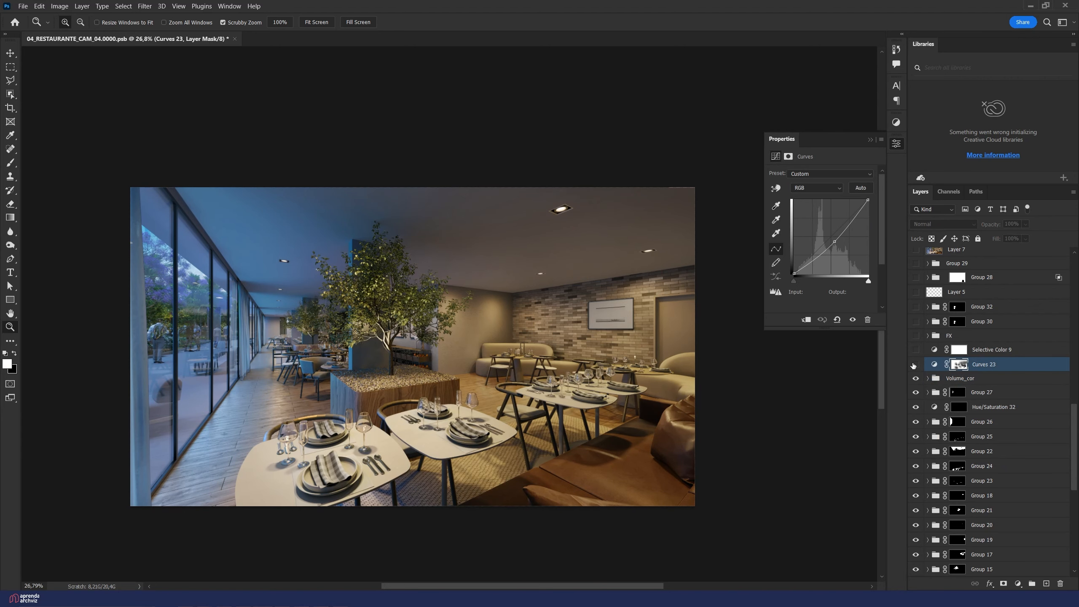
{"action": "left_click", "coordinate": [915, 364]}
{"action": "left_click", "coordinate": [916, 365]}
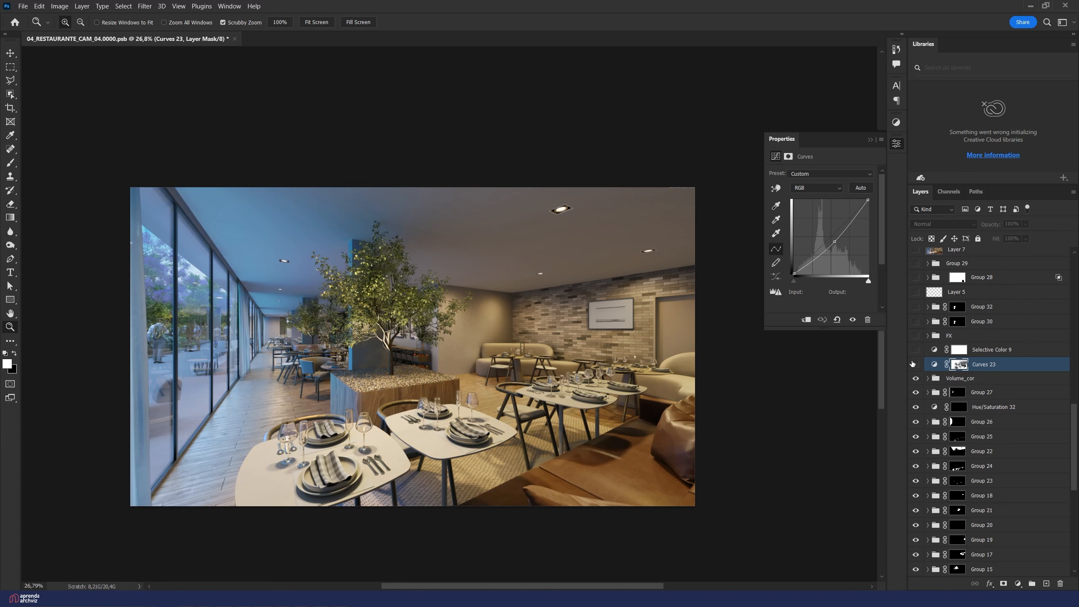
{"action": "left_click", "coordinate": [915, 365]}
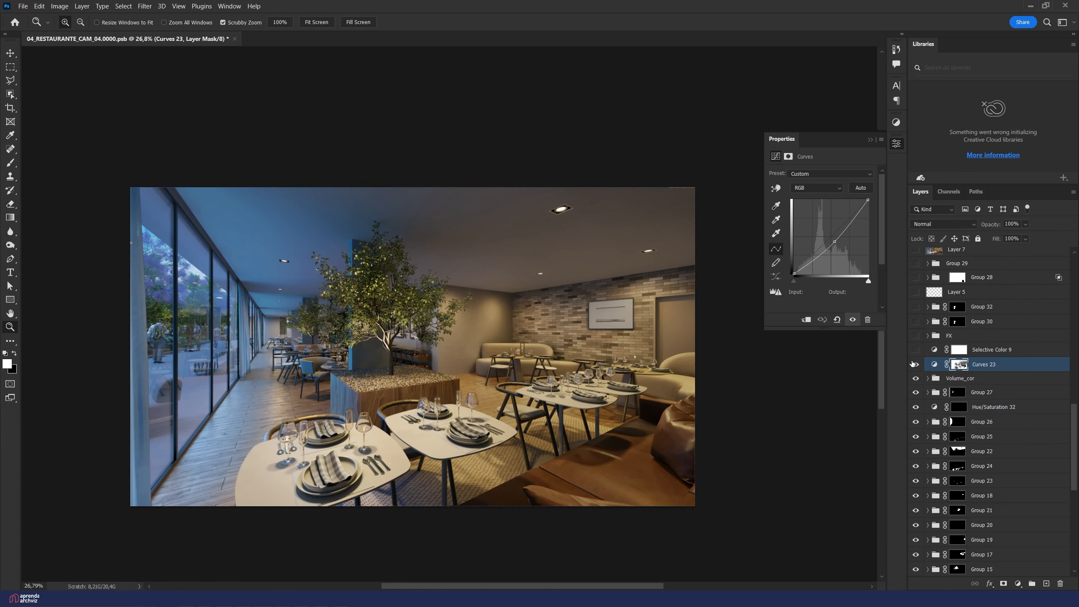